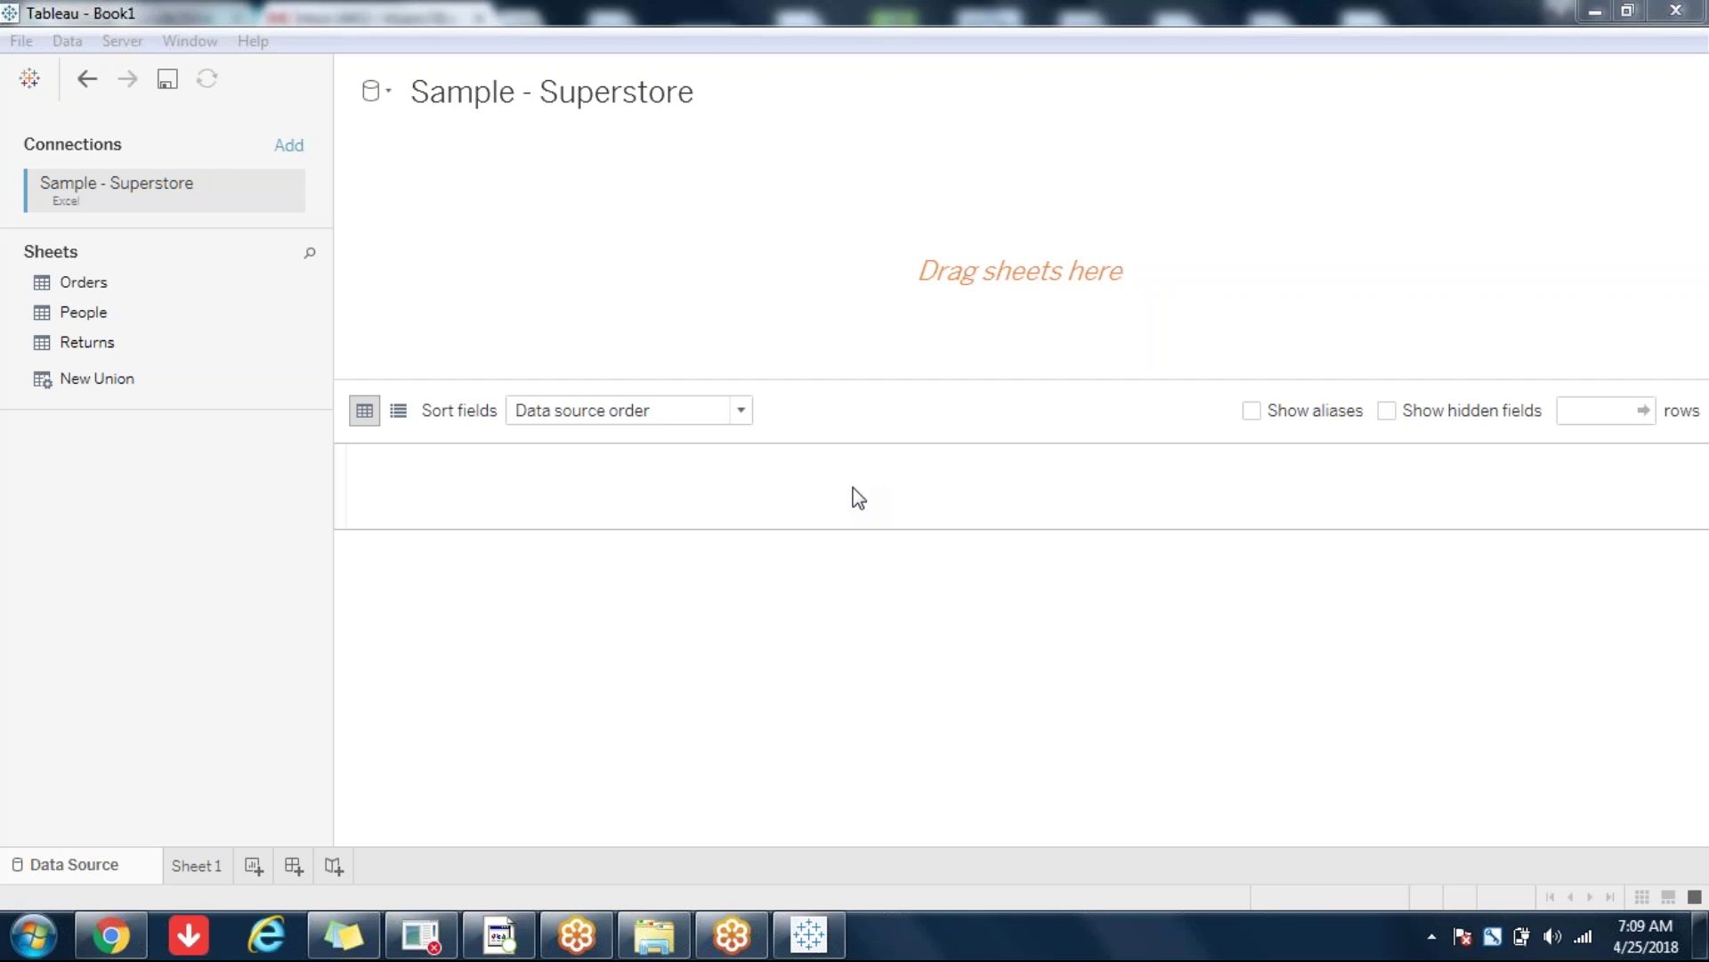
# Step: Add the Orders sheet to the Sample - Superstore data source and open Sheet 1
pyautogui.click(102, 287)
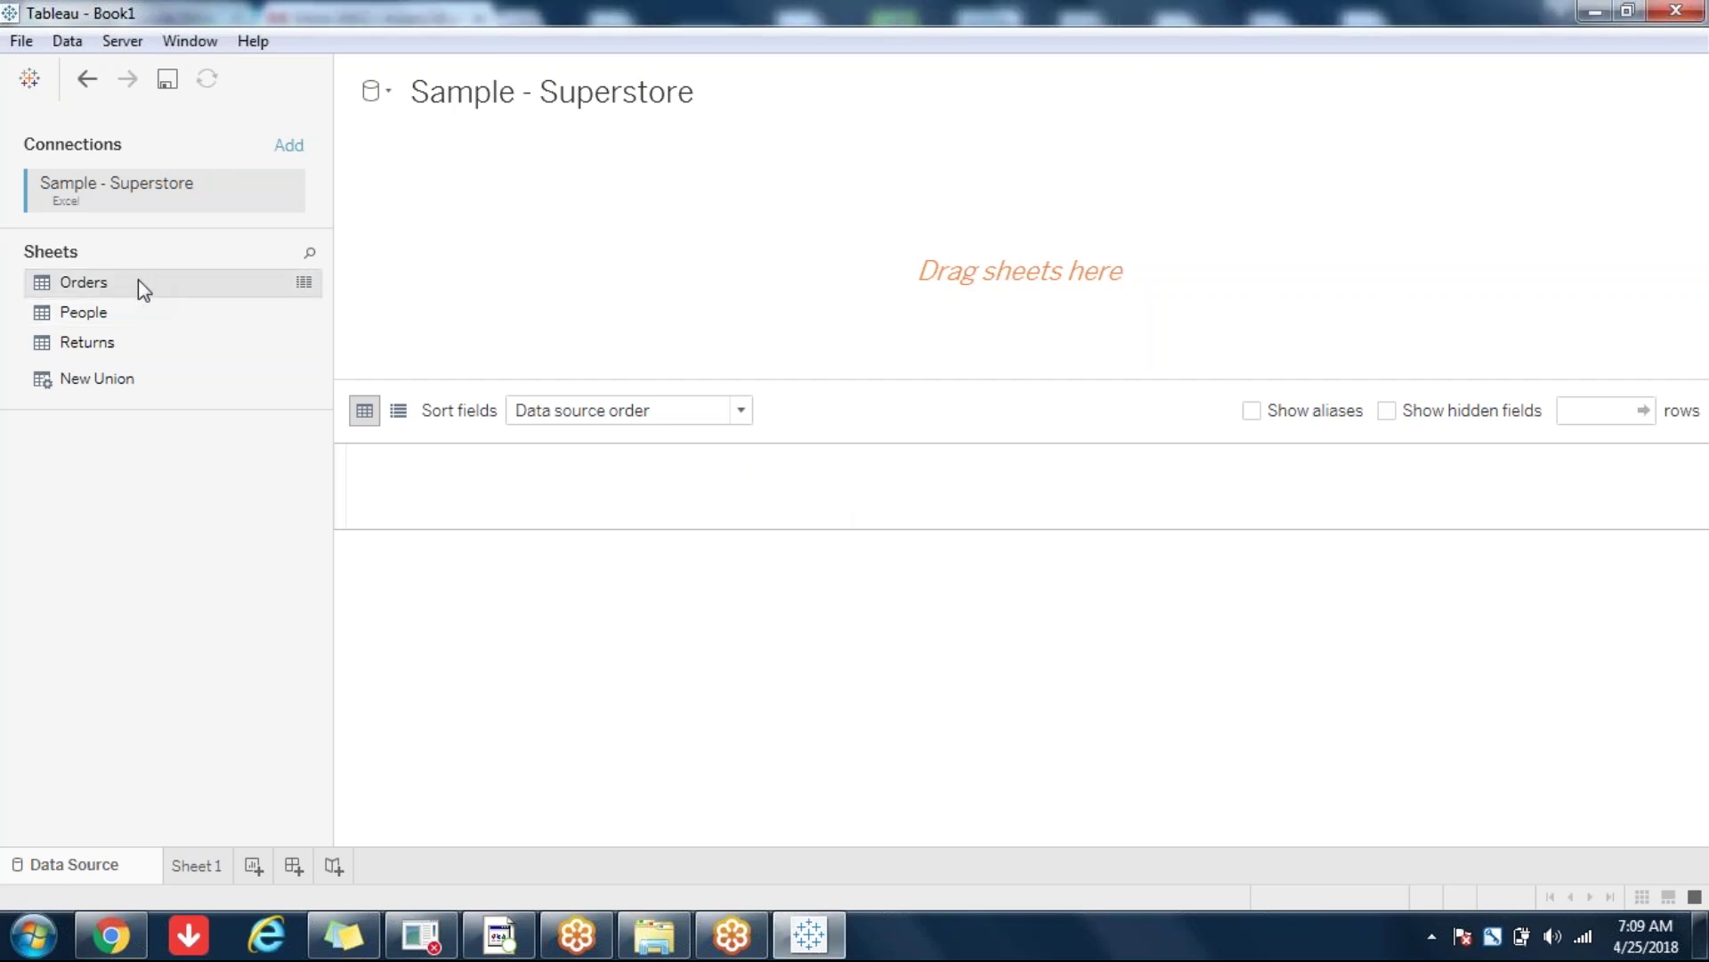
pyautogui.doubleClick(137, 280)
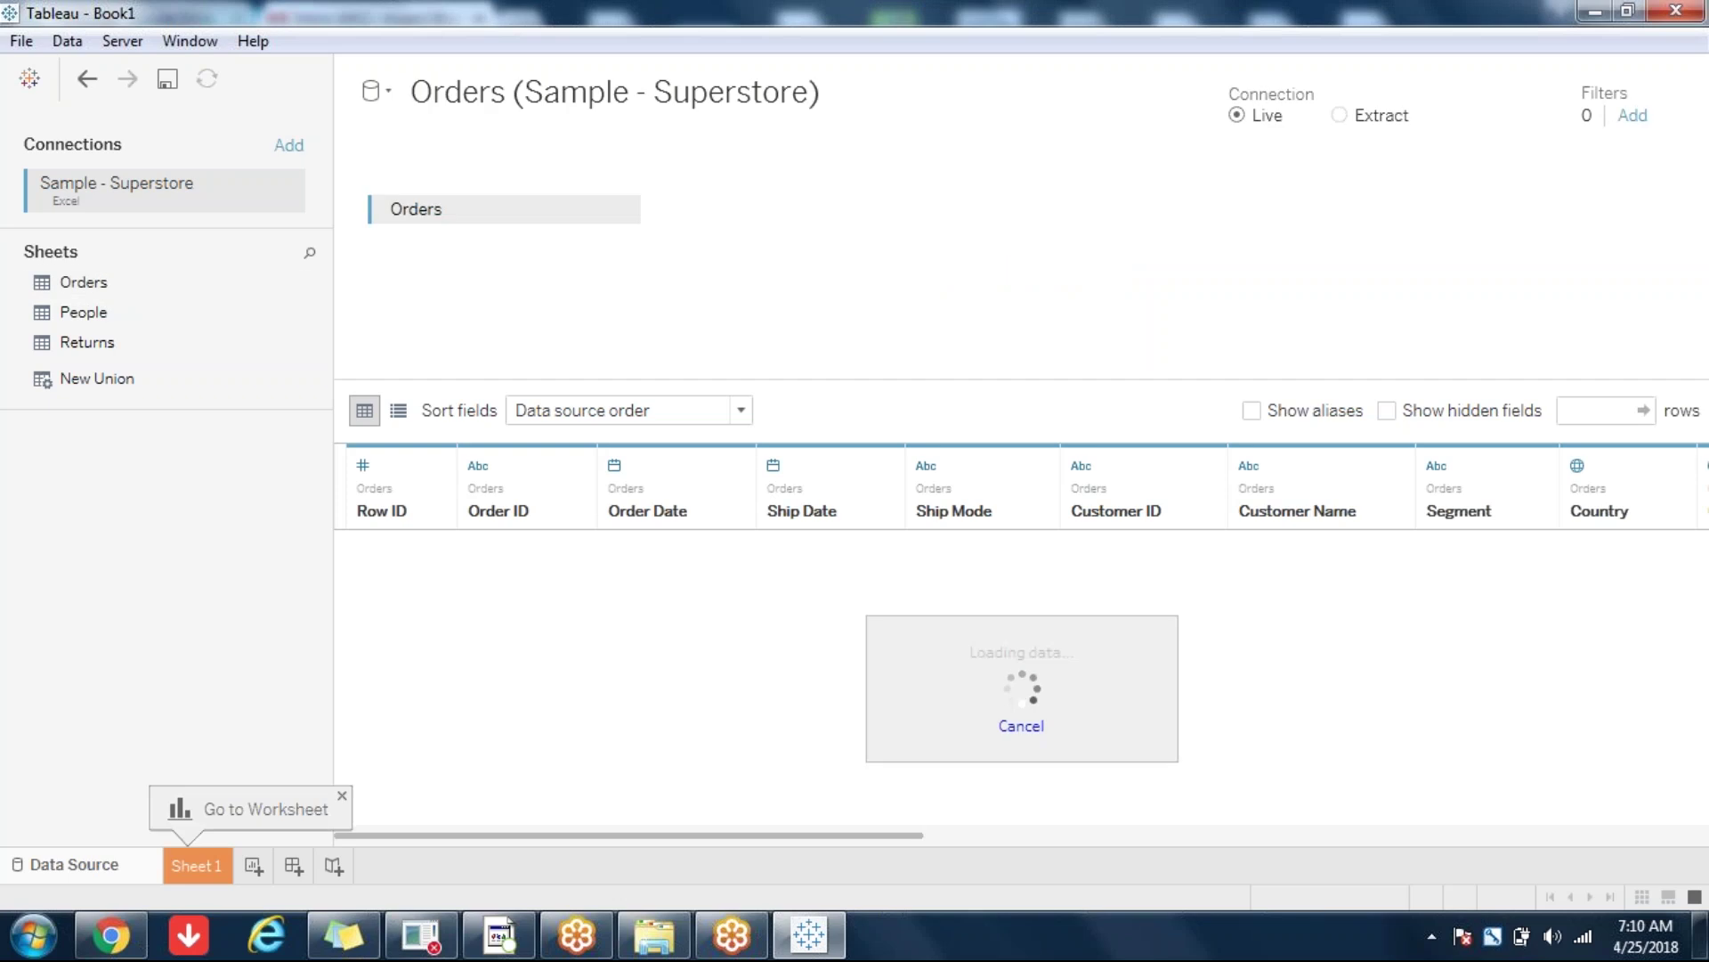
pyautogui.click(189, 871)
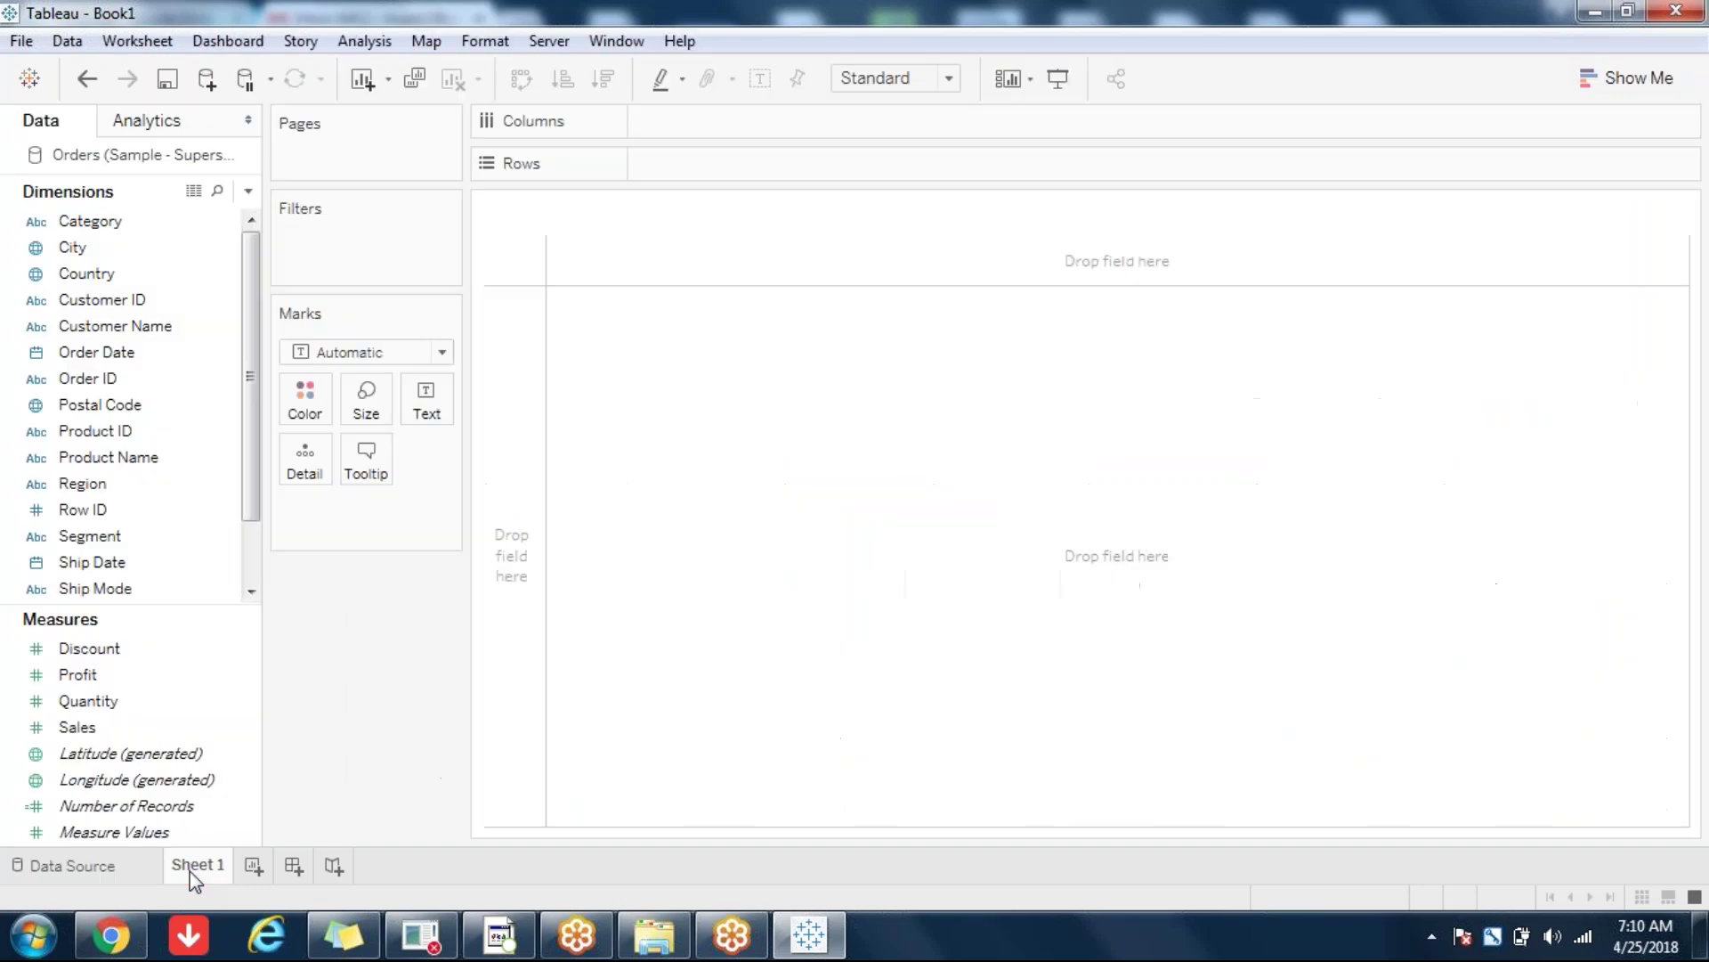
# Step: Plot Sales by Order Date, with Order Date on the columns and Sales placed twice on the rows
pyautogui.click(97, 730)
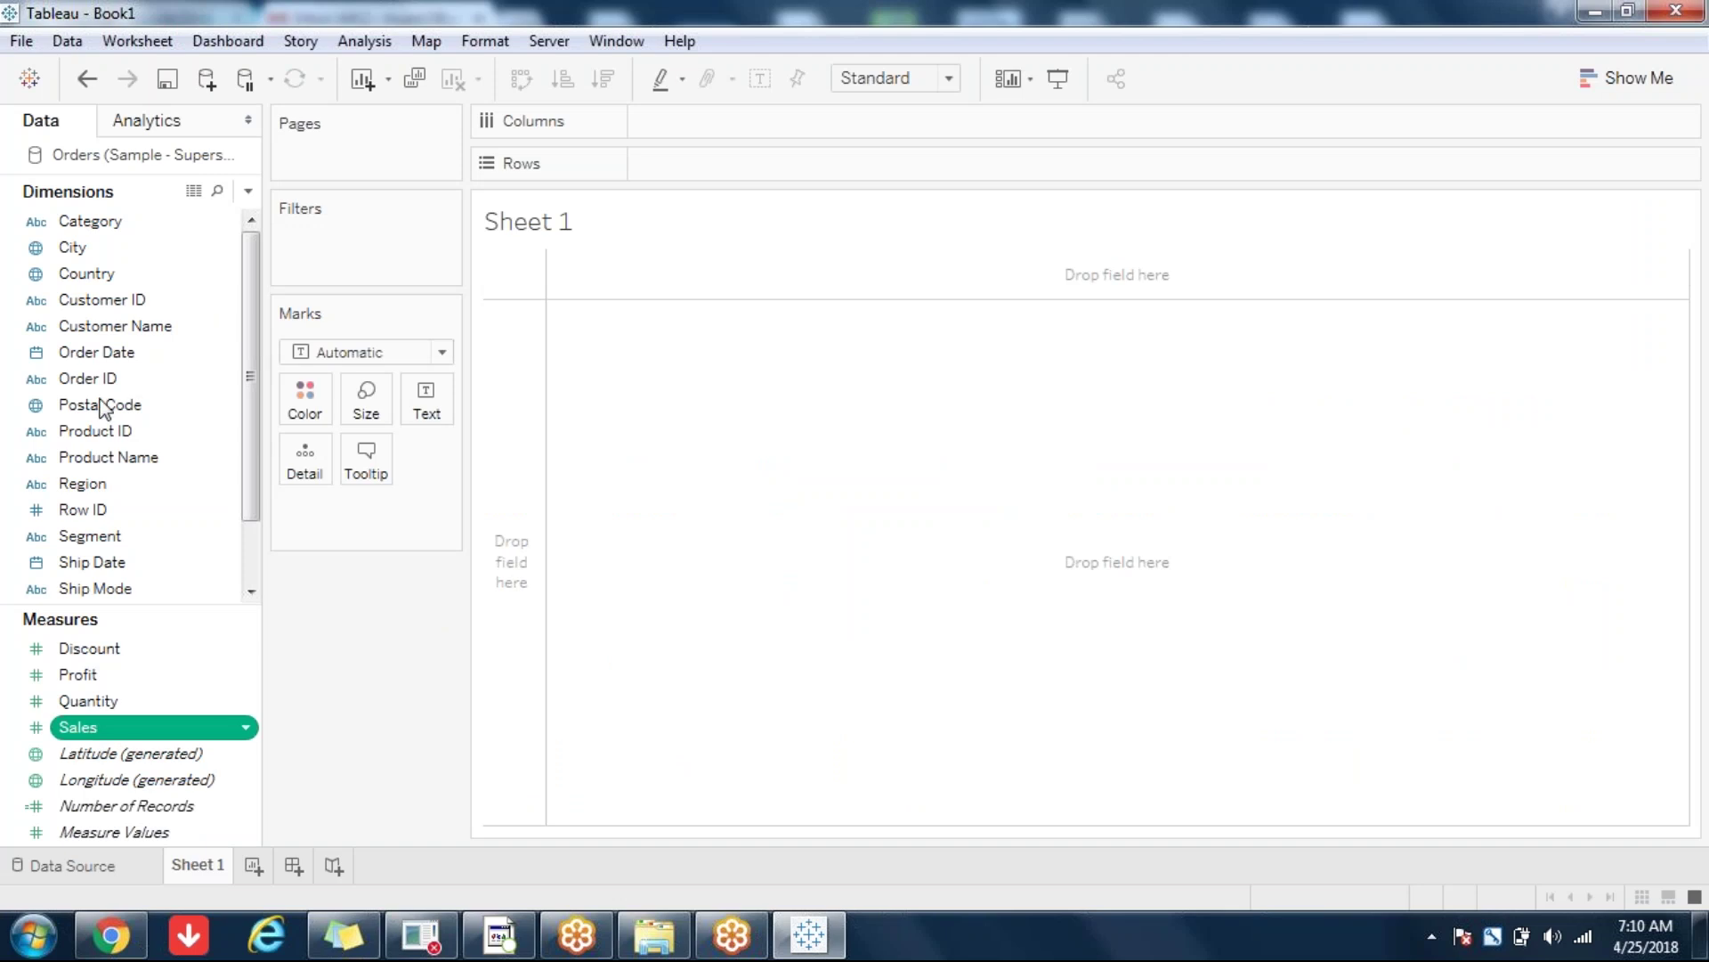
pyautogui.click(94, 357)
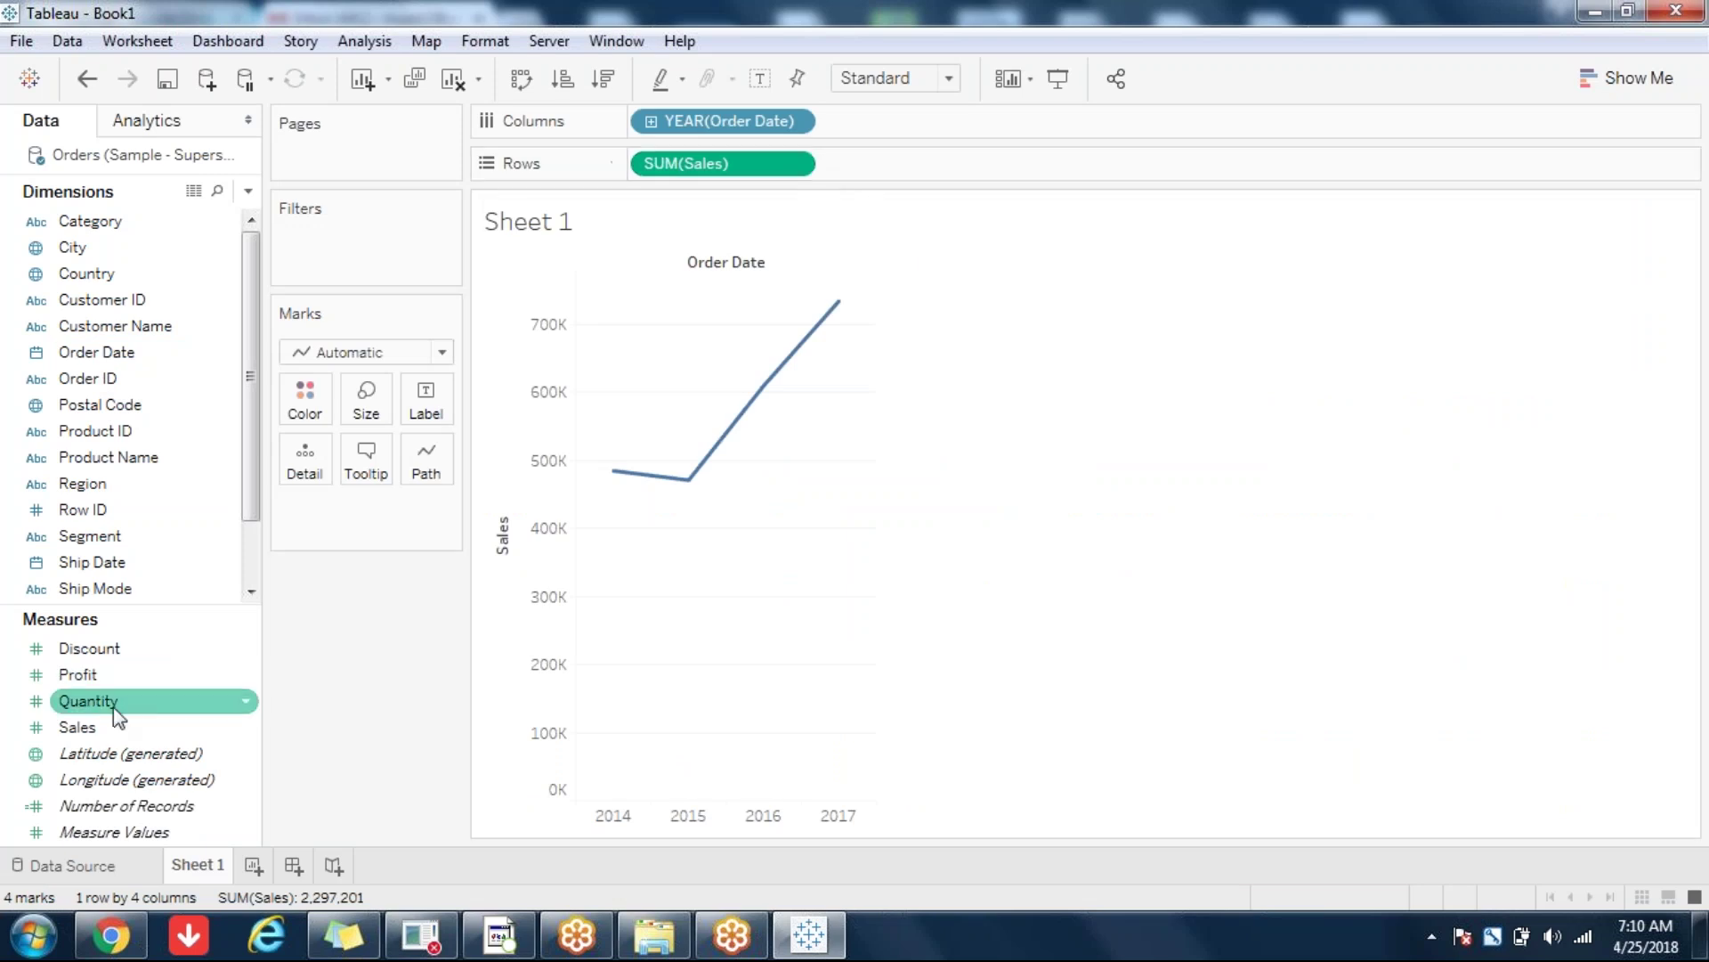
pyautogui.moveTo(94, 726)
pyautogui.mouseDown()
pyautogui.moveTo(874, 179)
pyautogui.moveTo(832, 165)
pyautogui.mouseUp()
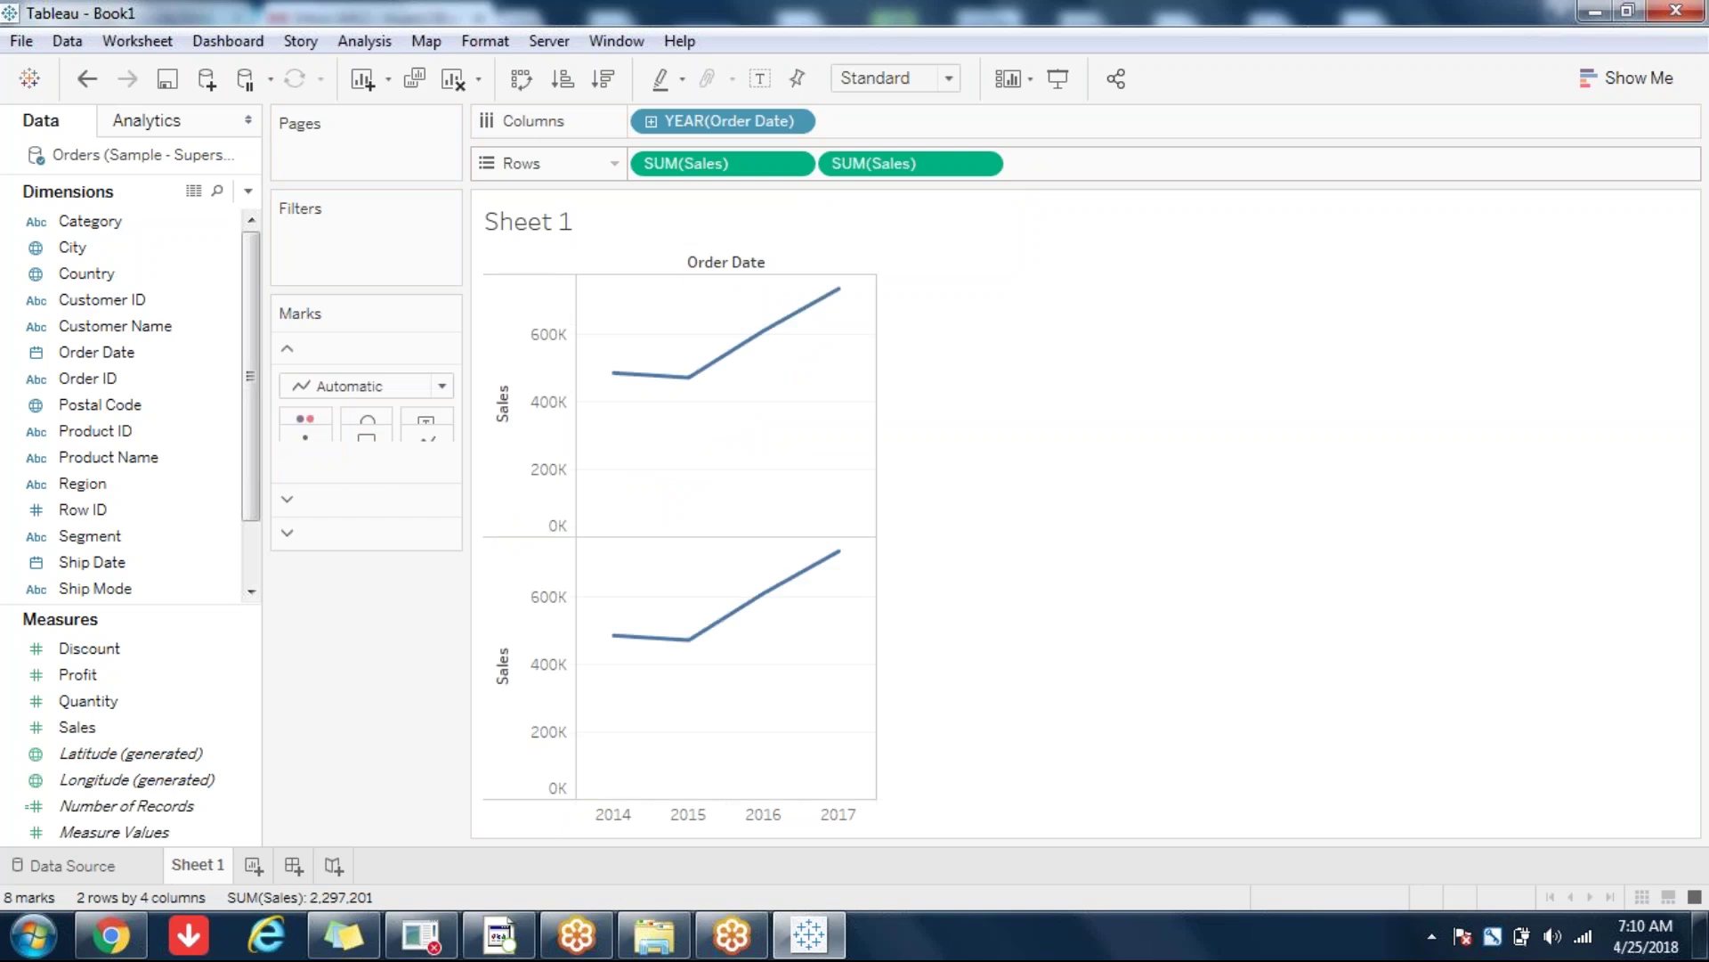
# Step: Change Order Date on the columns to continuous month and show mark labels on both line charts
pyautogui.click(983, 165)
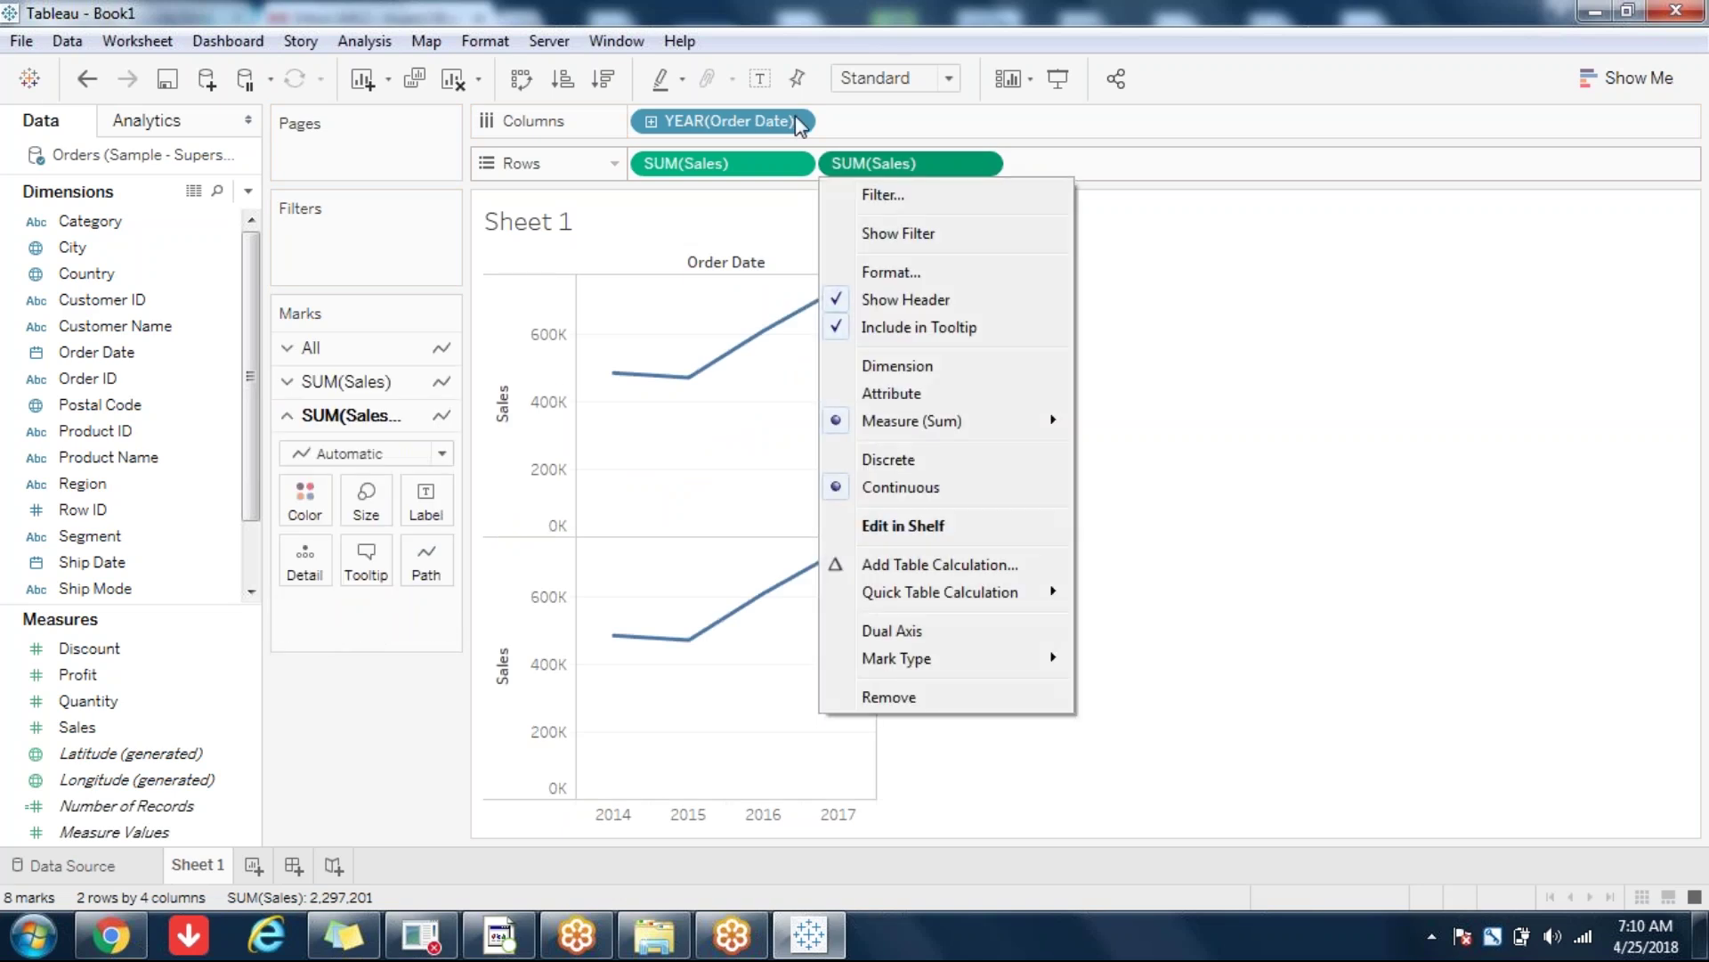
pyautogui.click(799, 124)
pyautogui.click(796, 121)
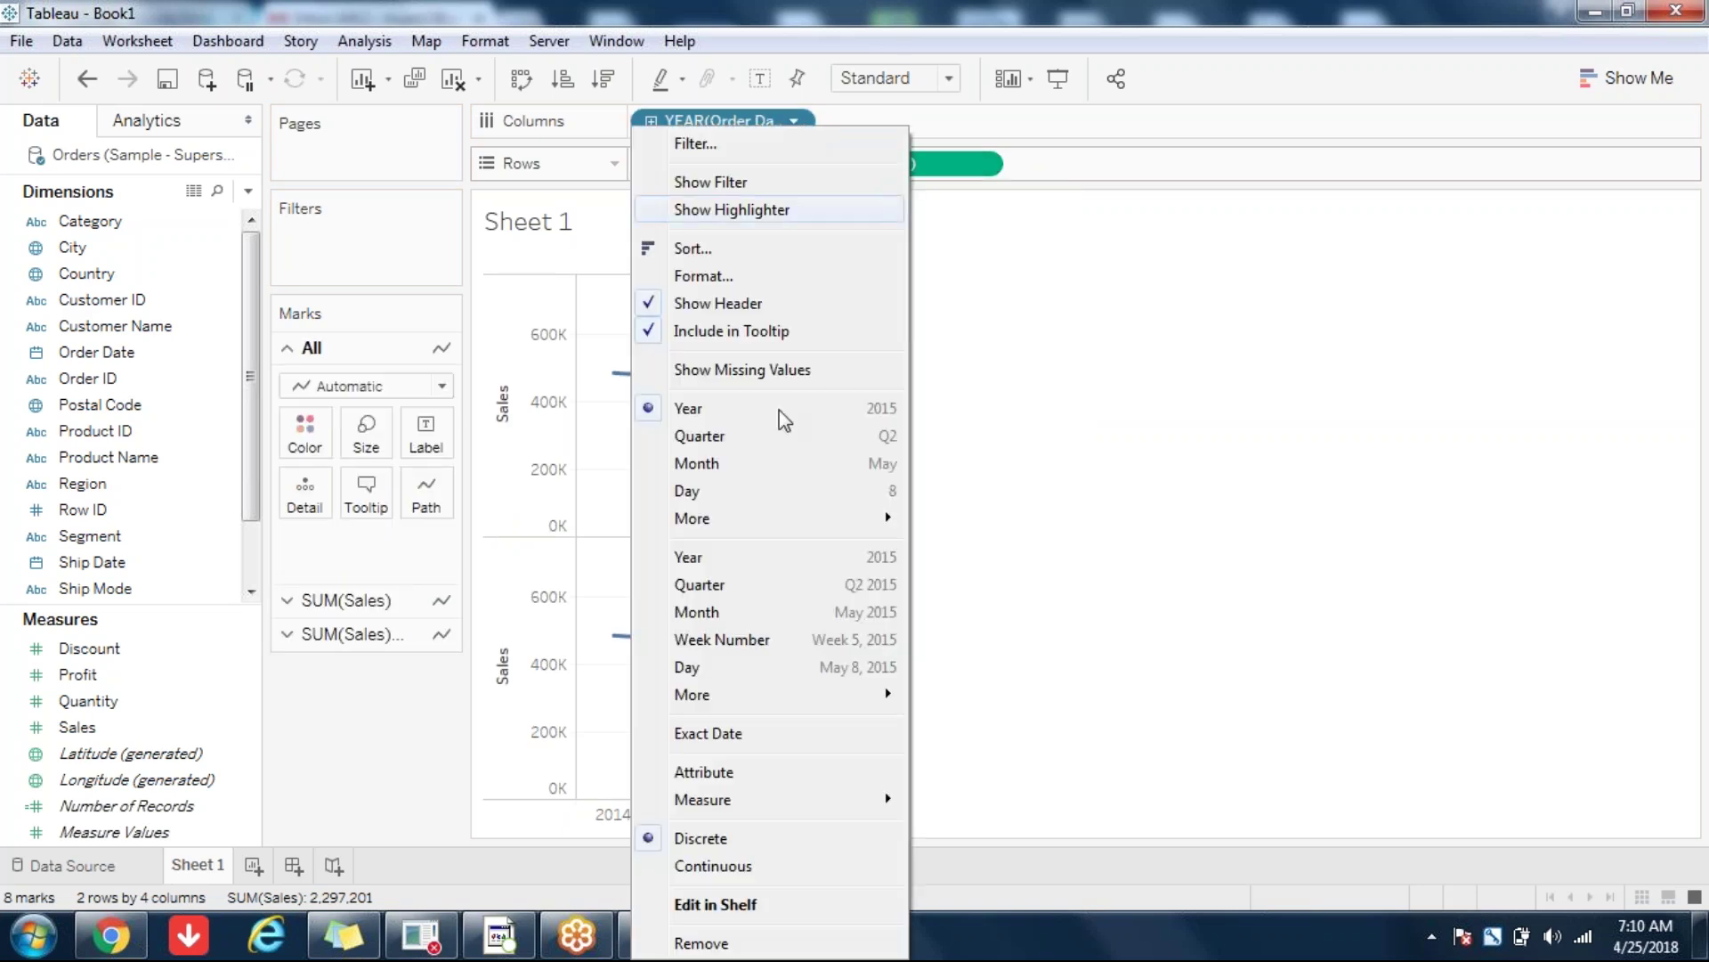
pyautogui.click(730, 622)
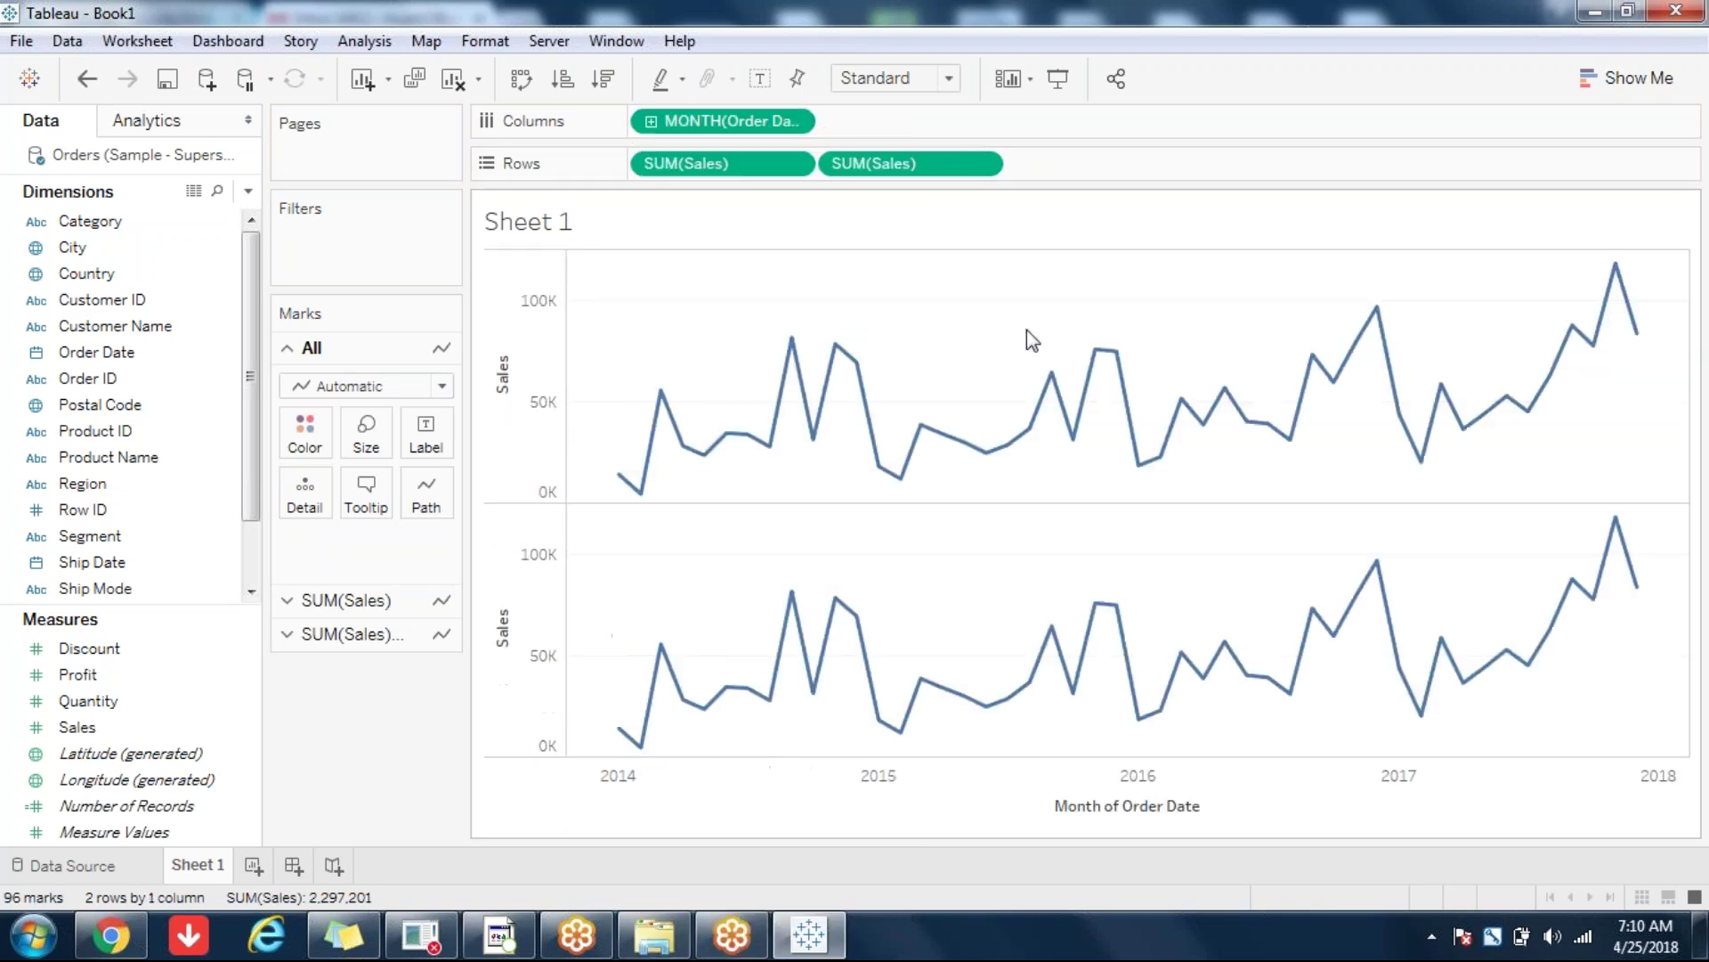
pyautogui.click(763, 87)
# Step: Apply the Percentile quick table calculation to the second Sales field on the rows and inspect its formula
pyautogui.click(983, 166)
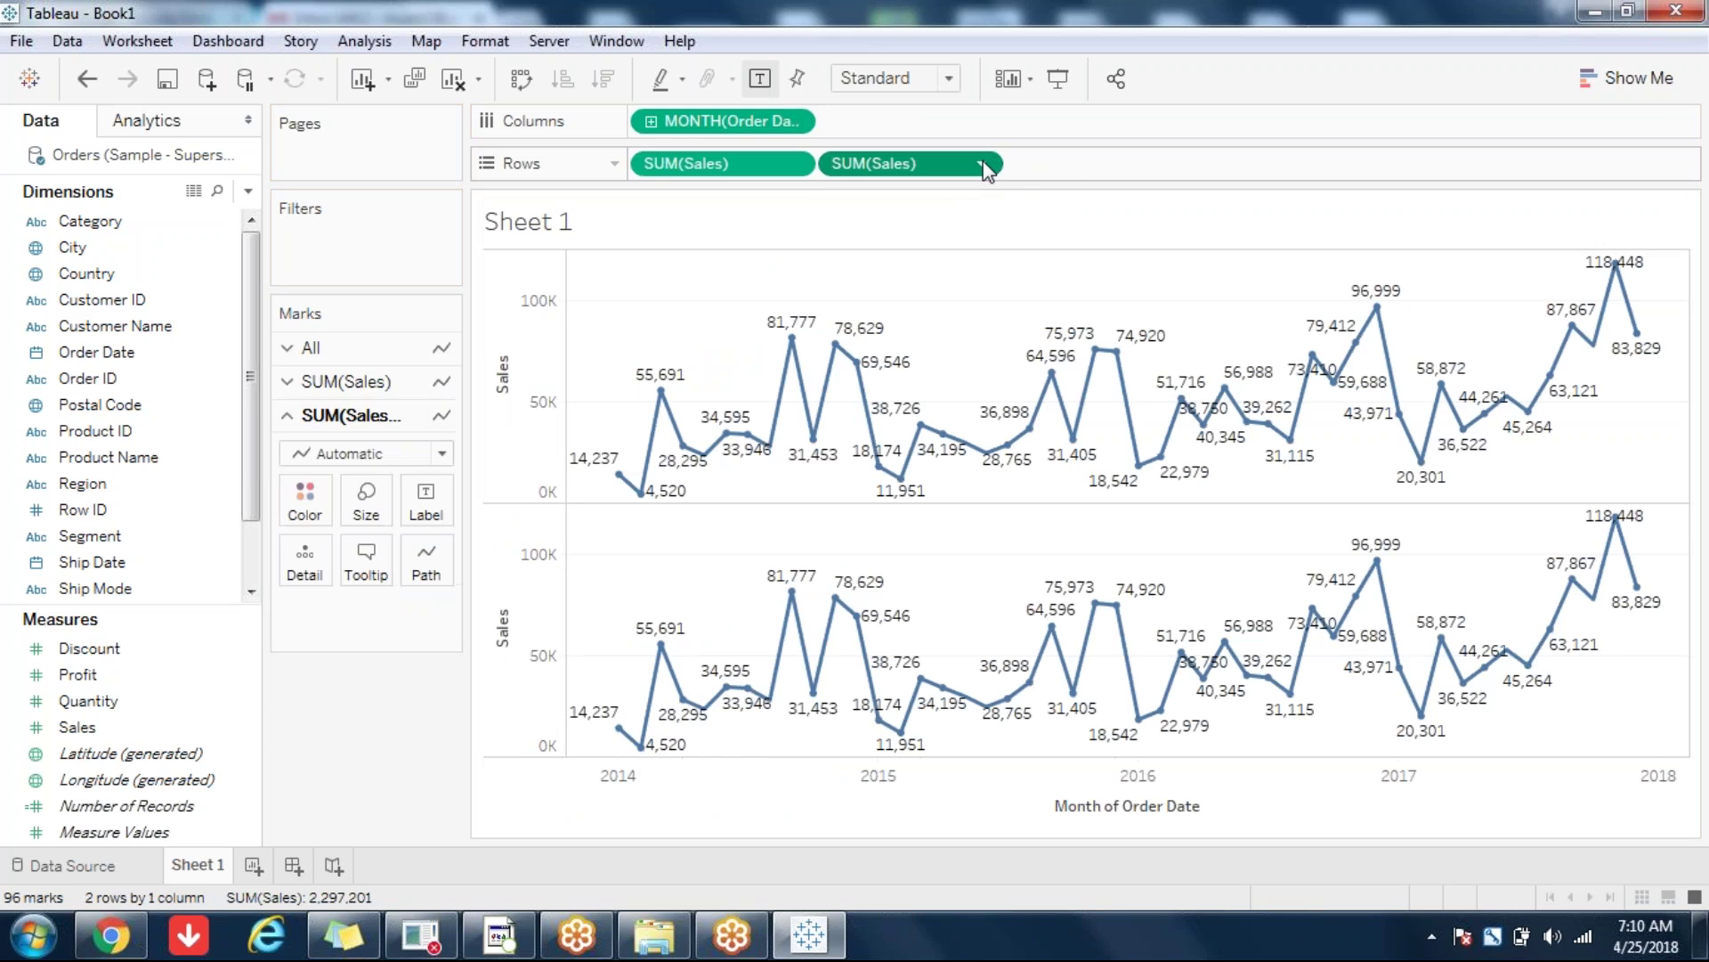
pyautogui.moveTo(980, 592)
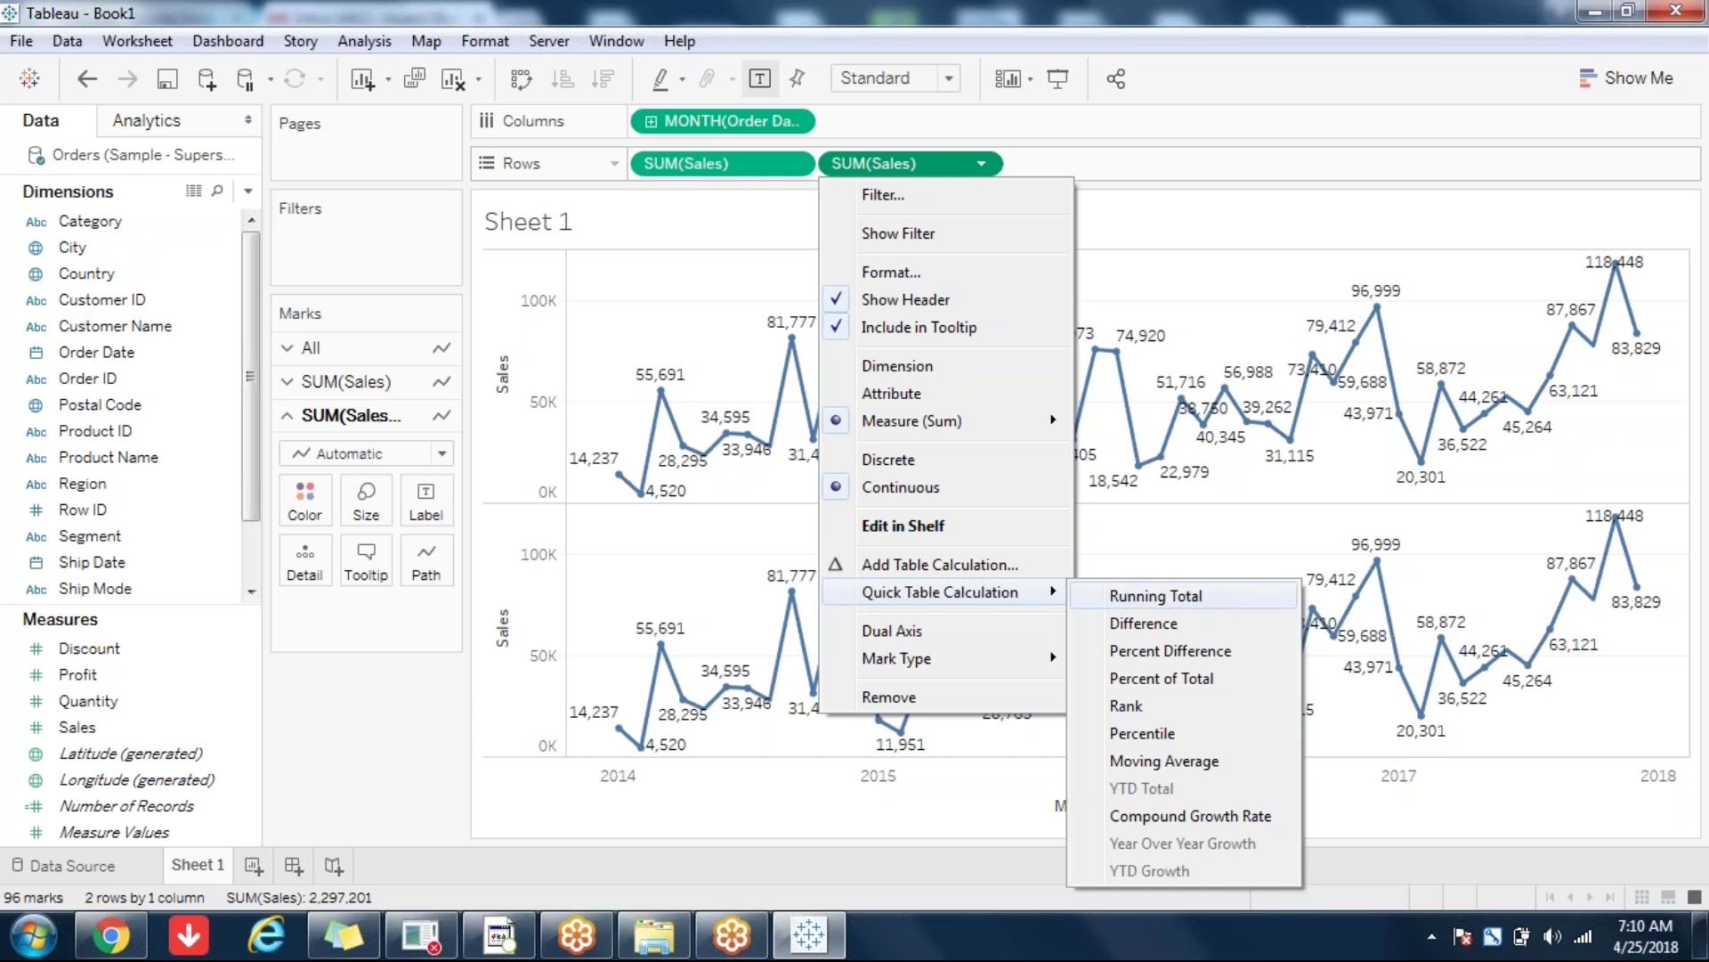
pyautogui.click(1146, 739)
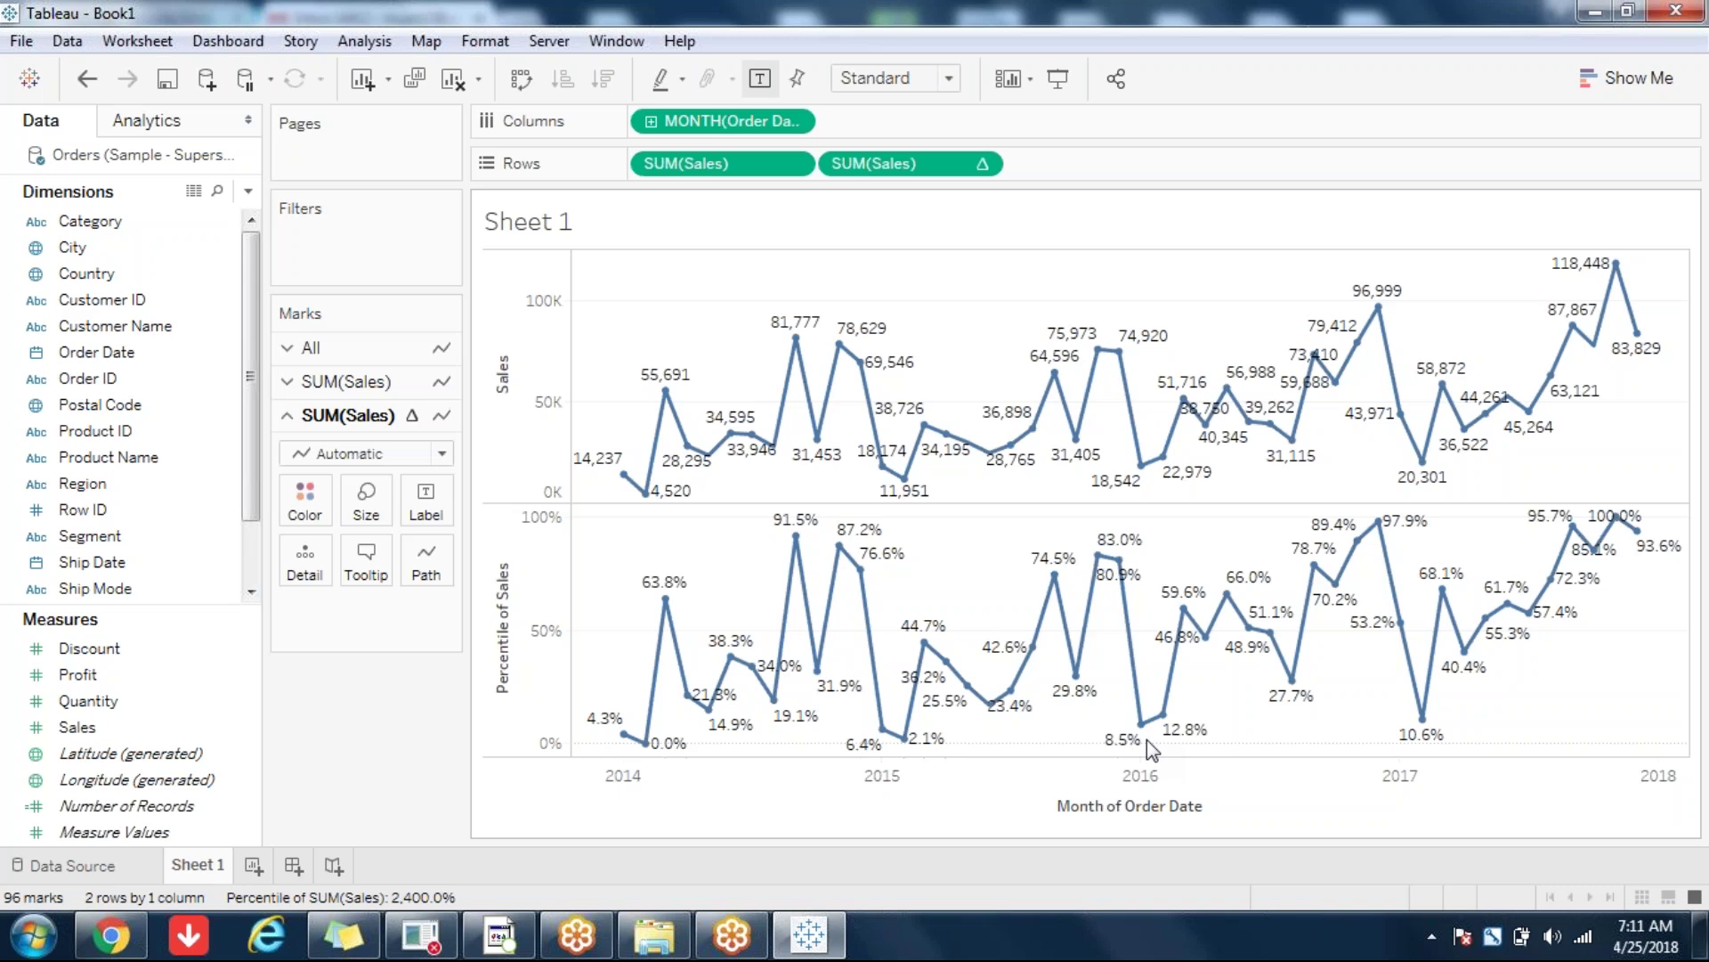
pyautogui.doubleClick(900, 176)
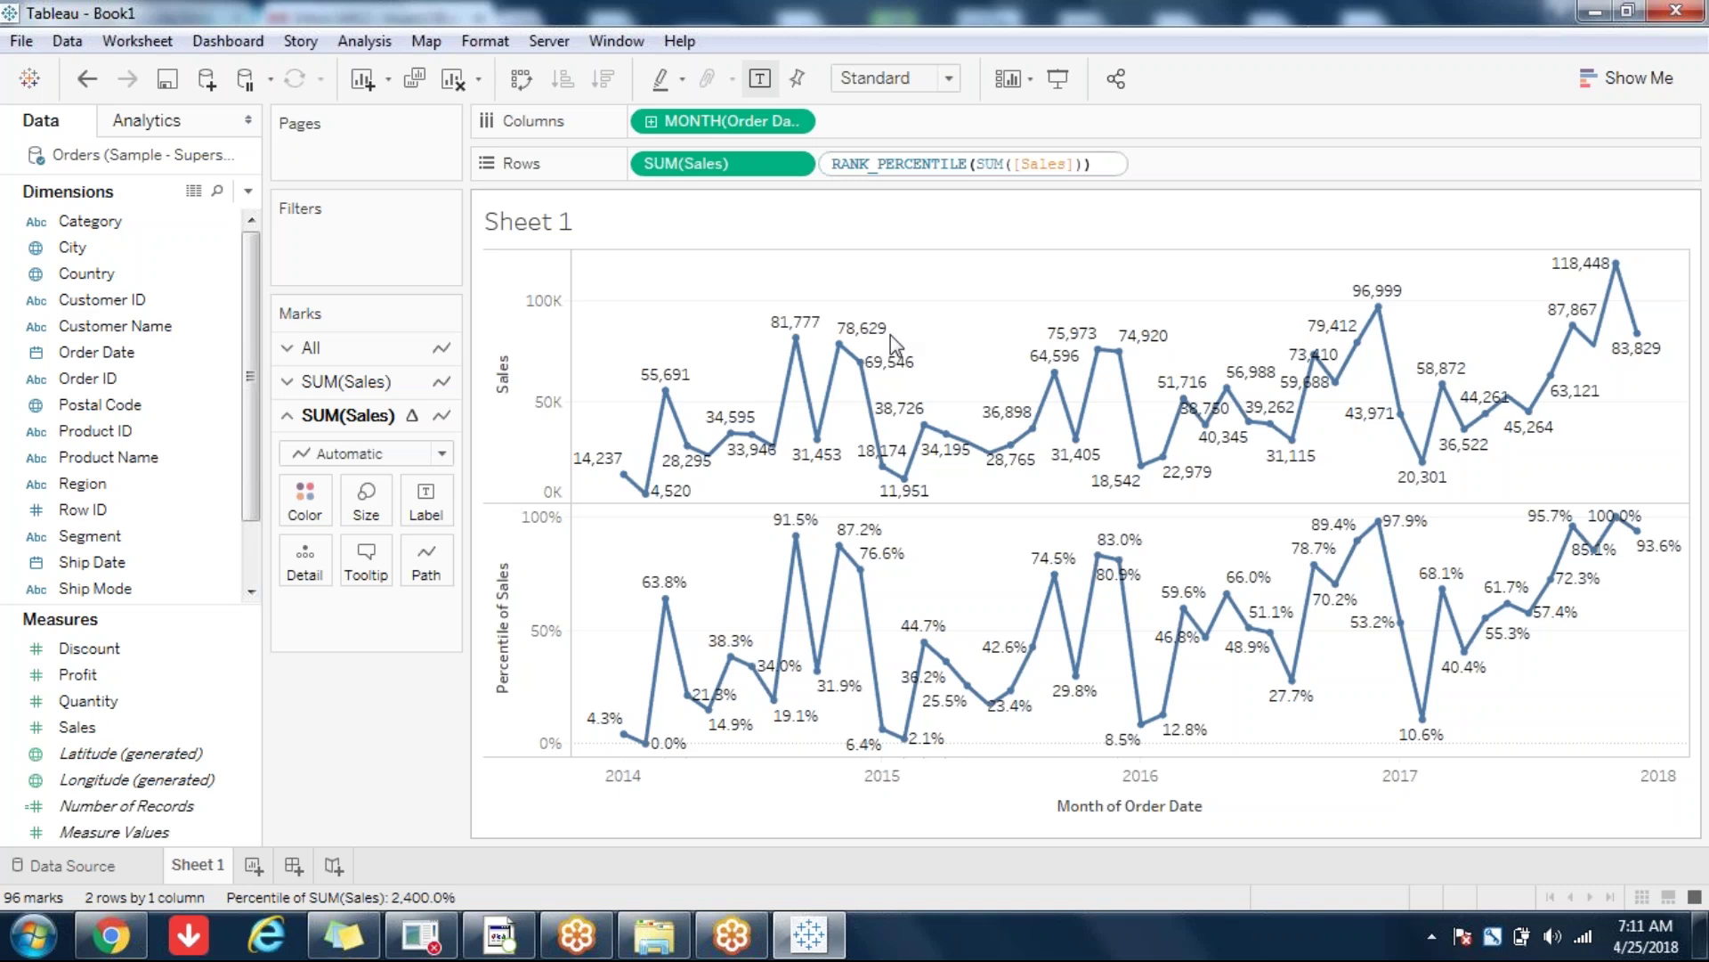
pyautogui.click(988, 289)
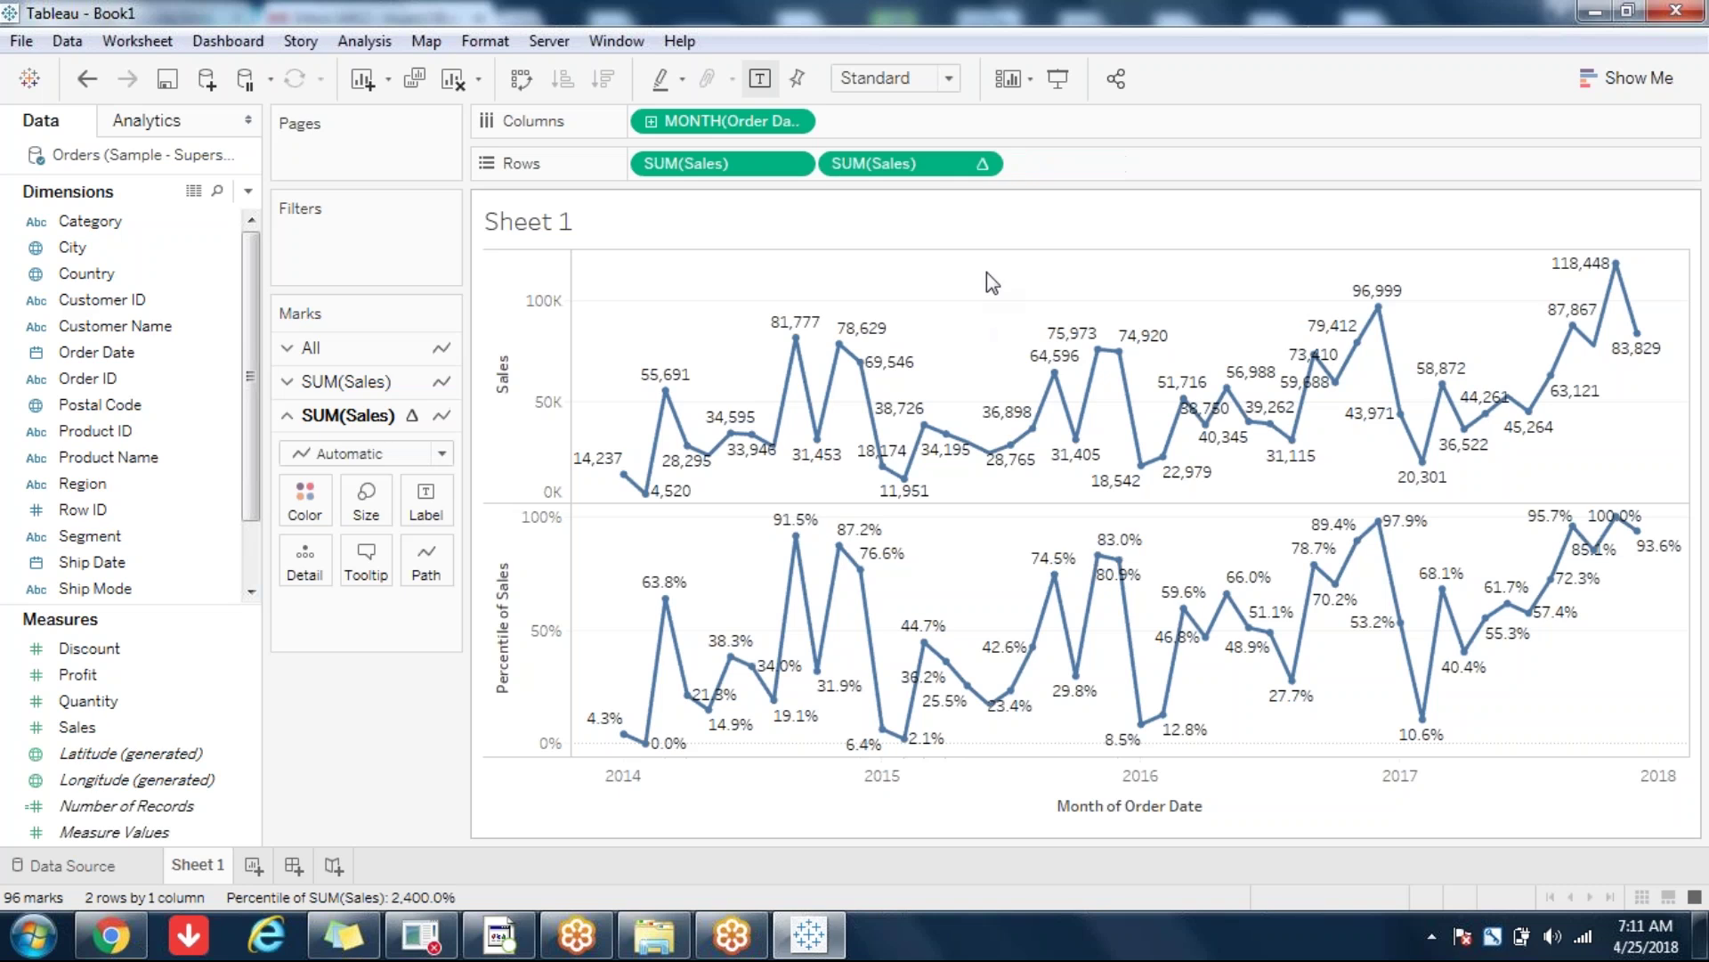
# Step: Set the second Sales field's quick table calculation to Moving Average
pyautogui.click(991, 168)
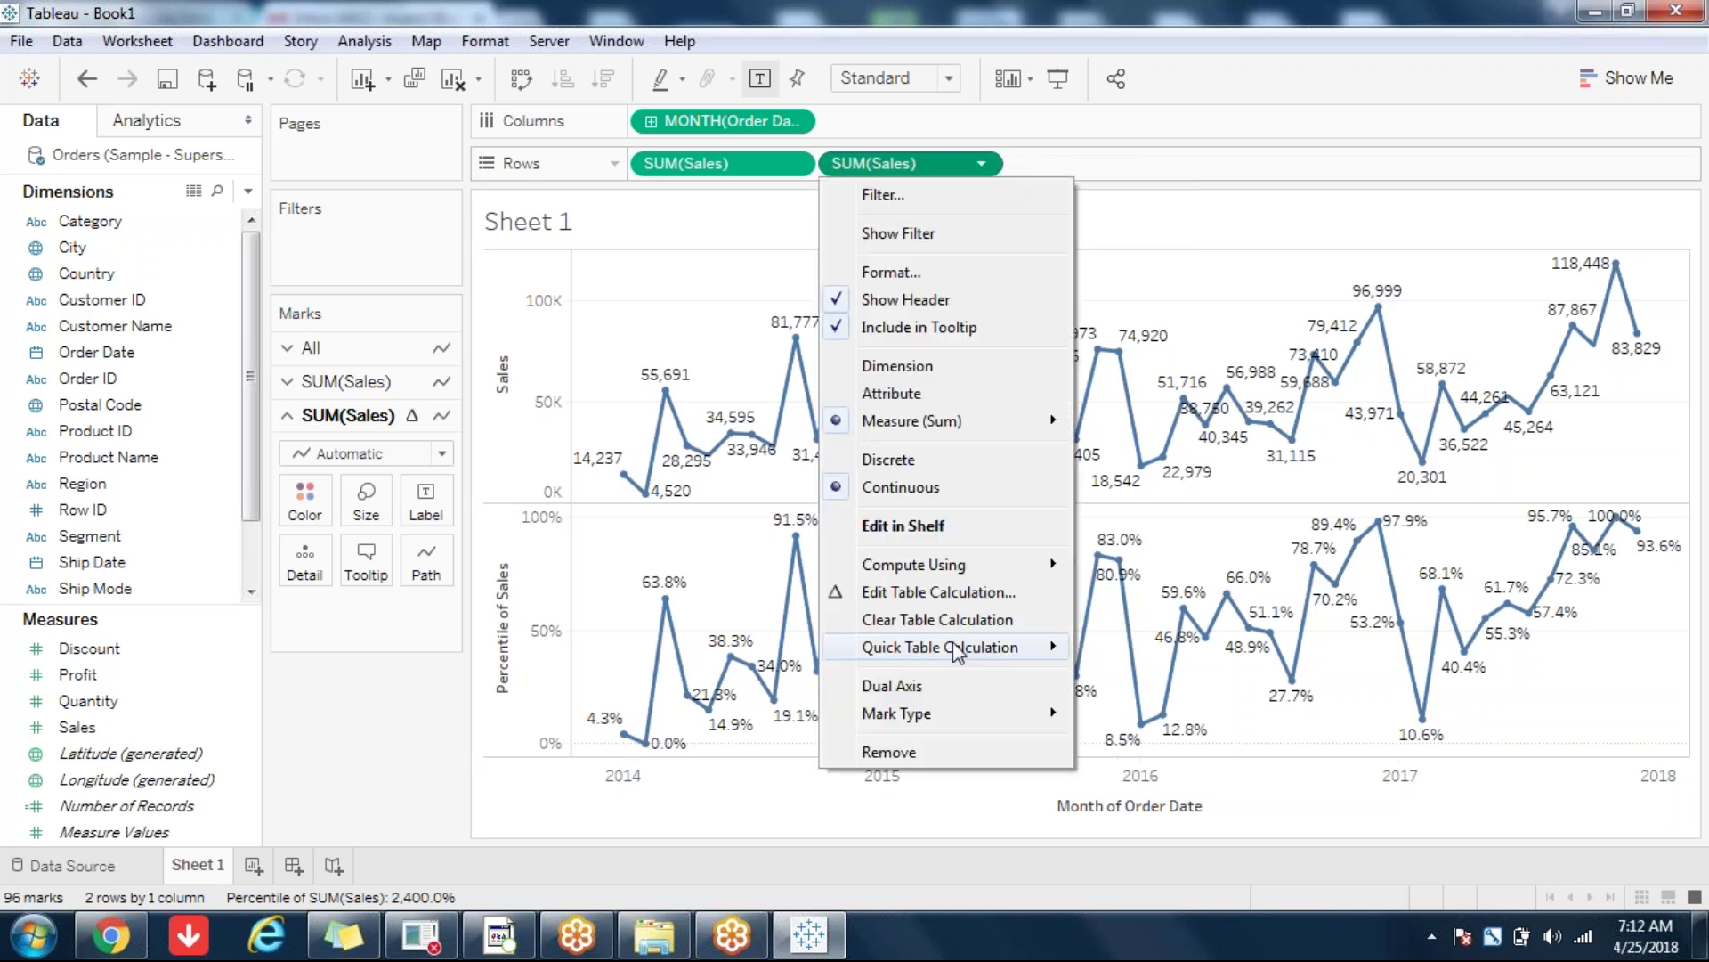
pyautogui.moveTo(959, 650)
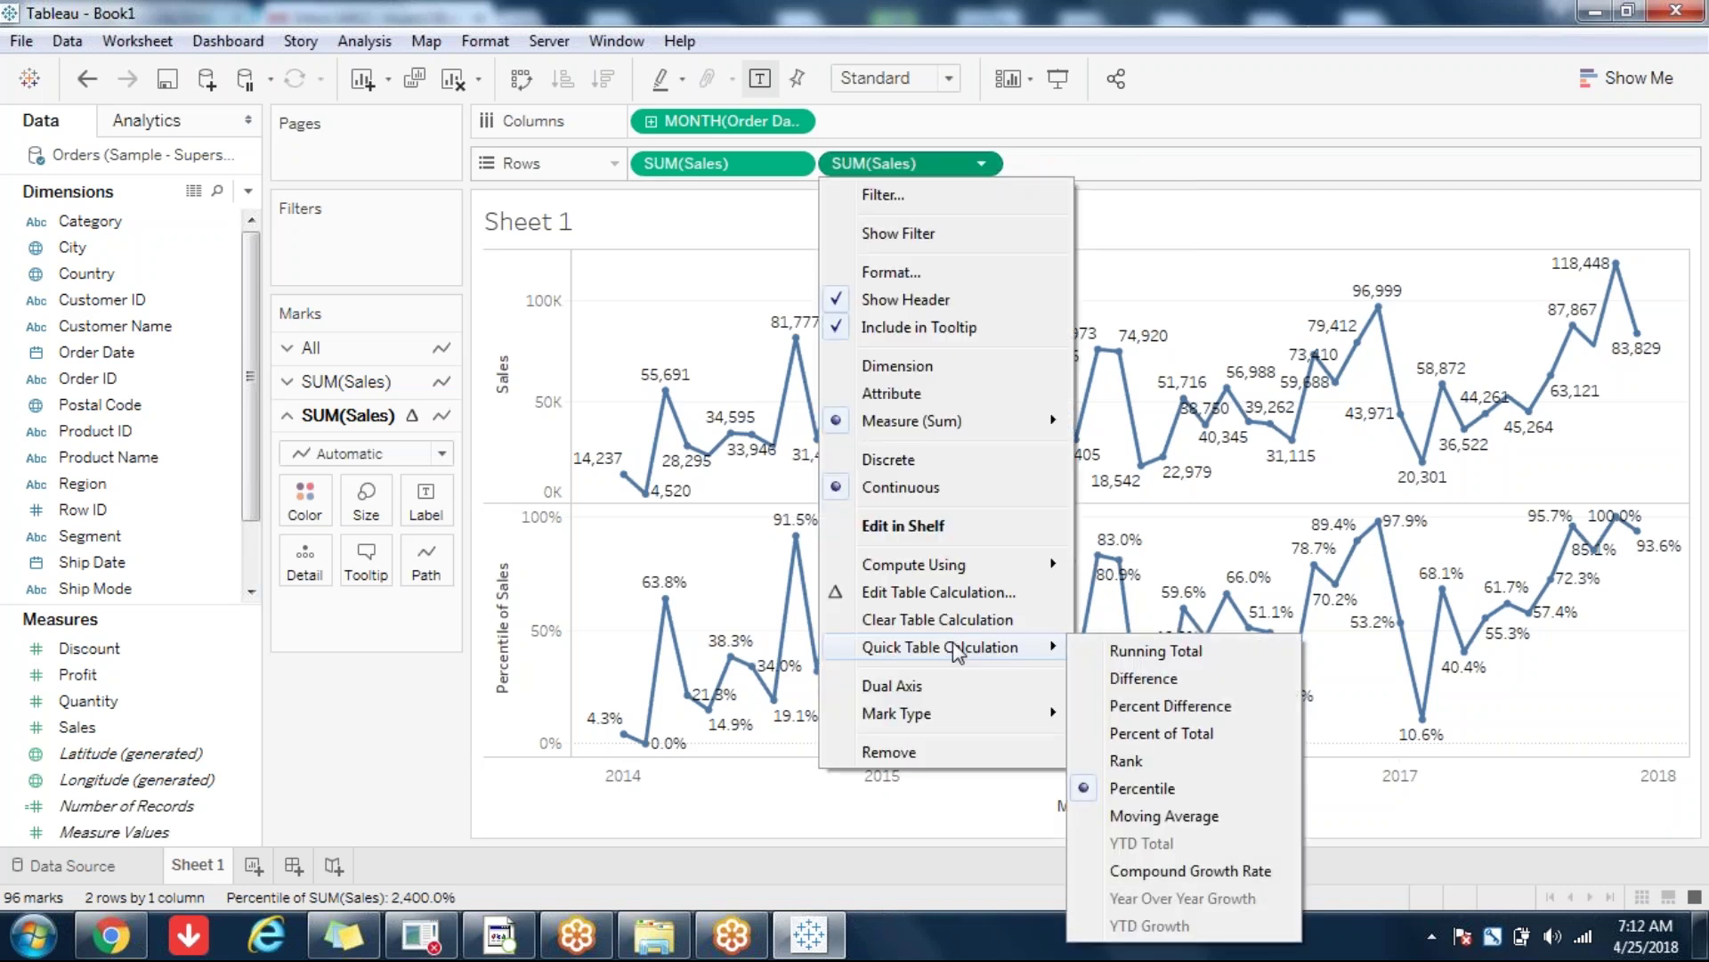
pyautogui.click(1173, 816)
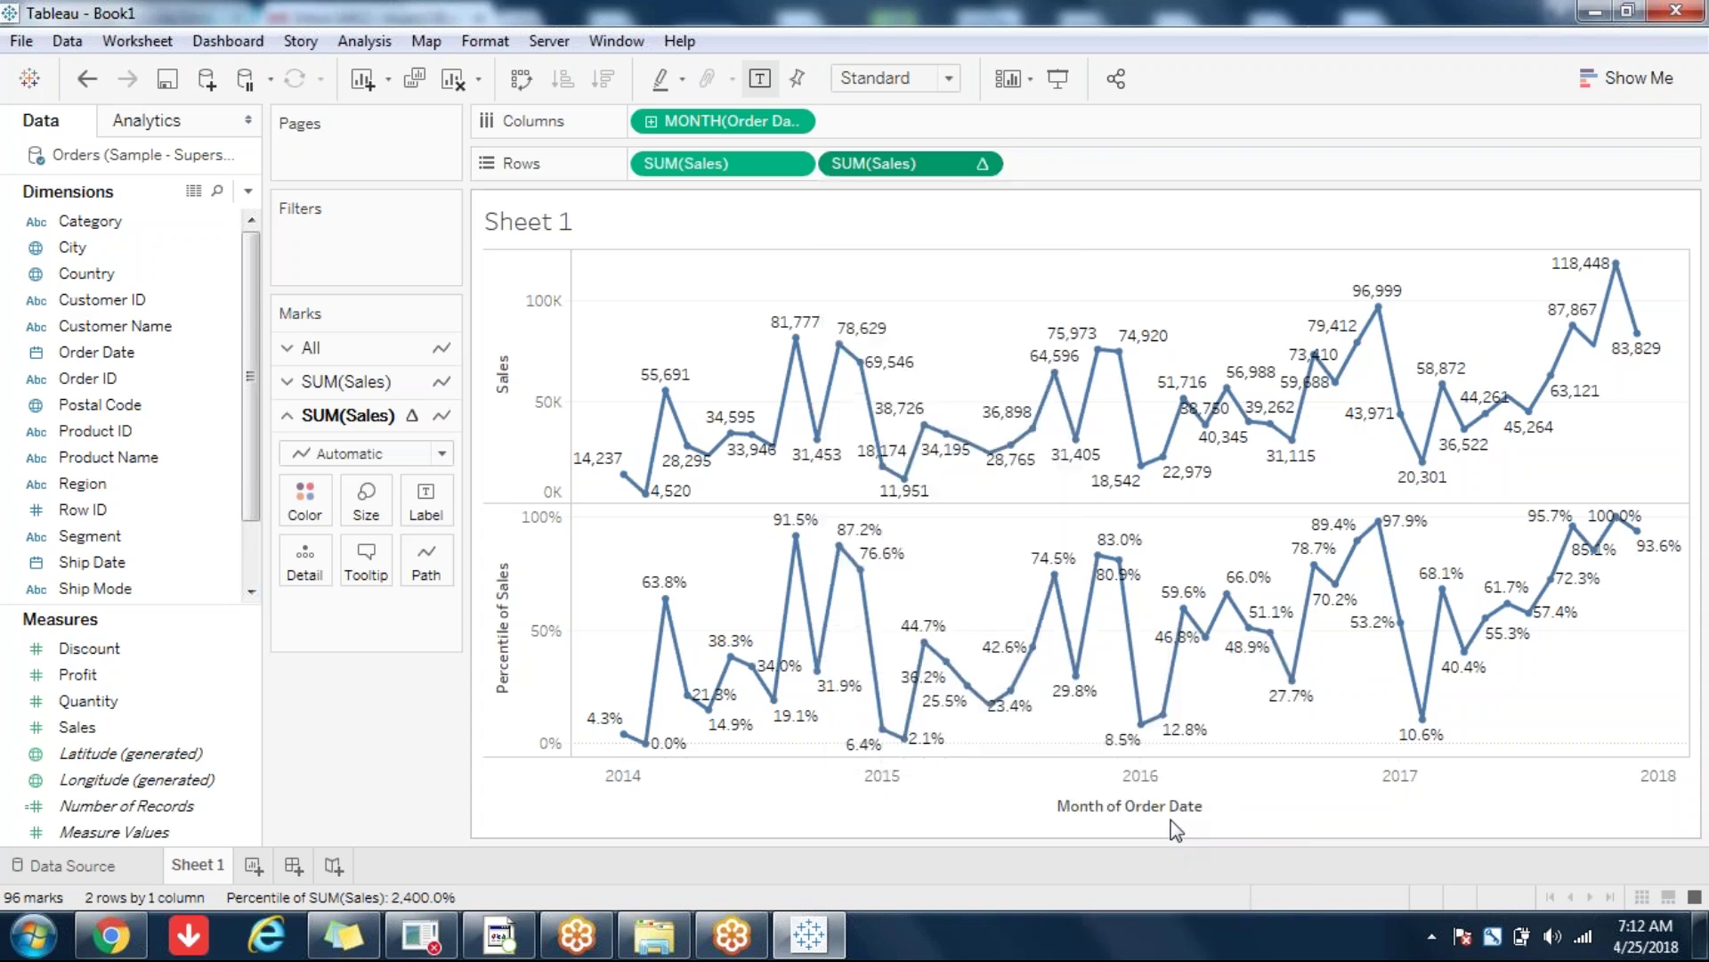
# Step: Browse the Table Calculation functions in a new calculated field's editor, then close it without creating the field
pyautogui.click(248, 191)
pyautogui.click(129, 219)
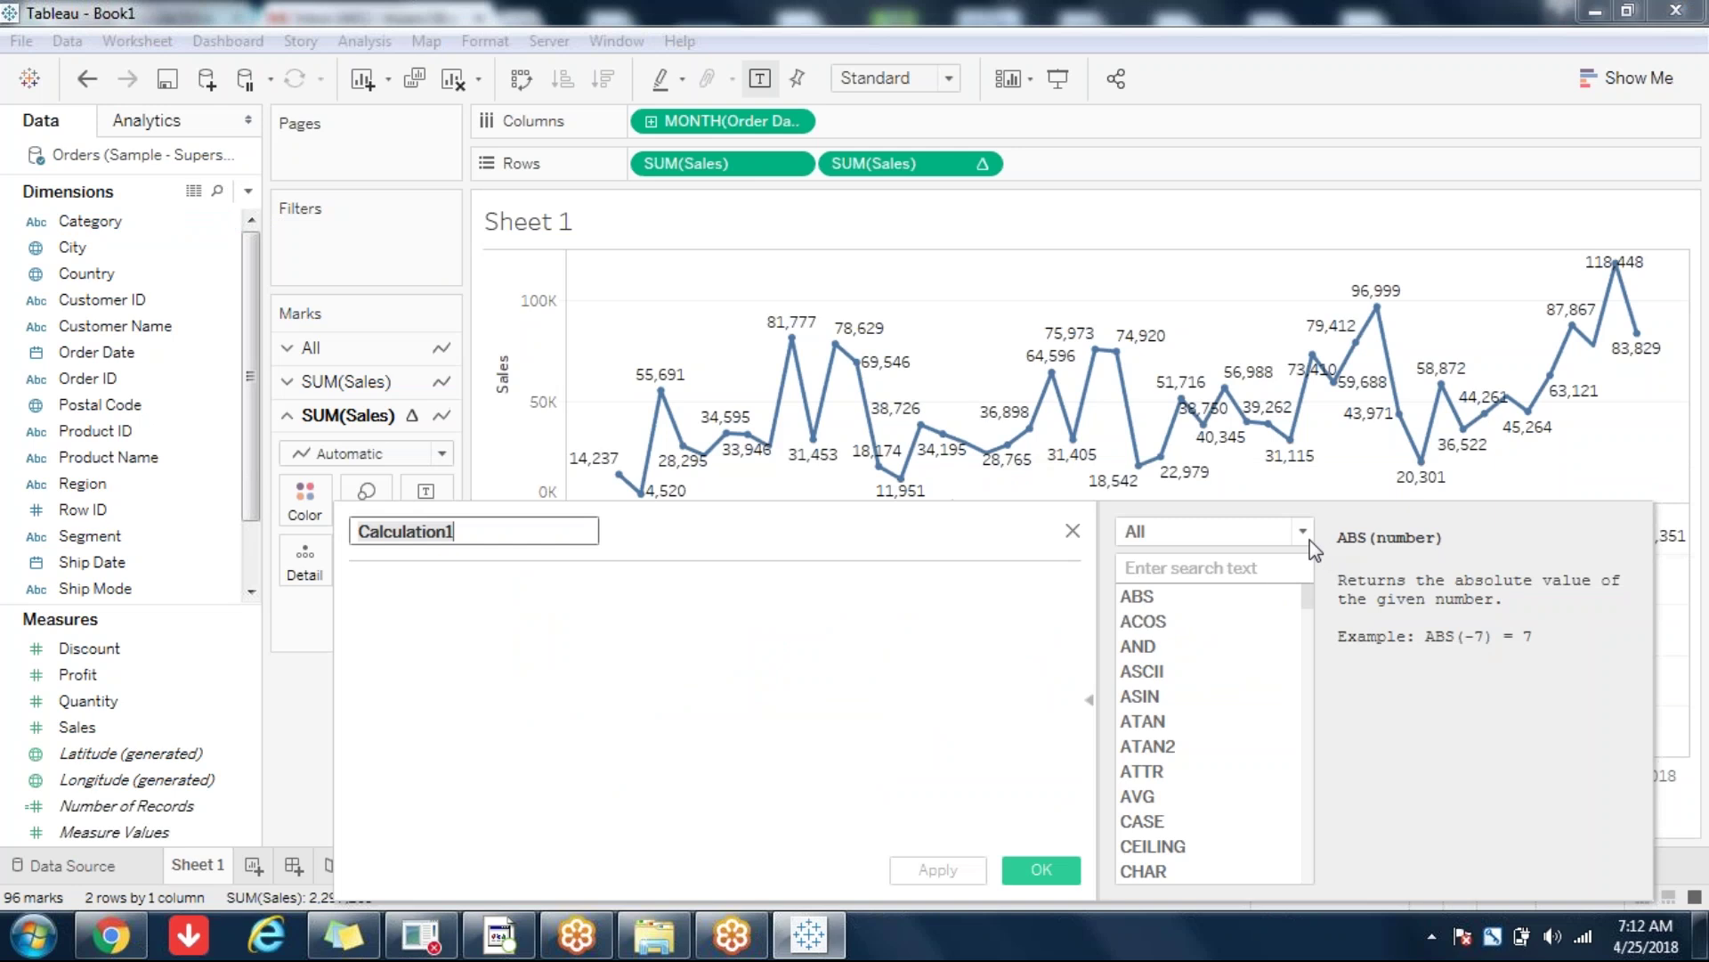
pyautogui.click(1300, 532)
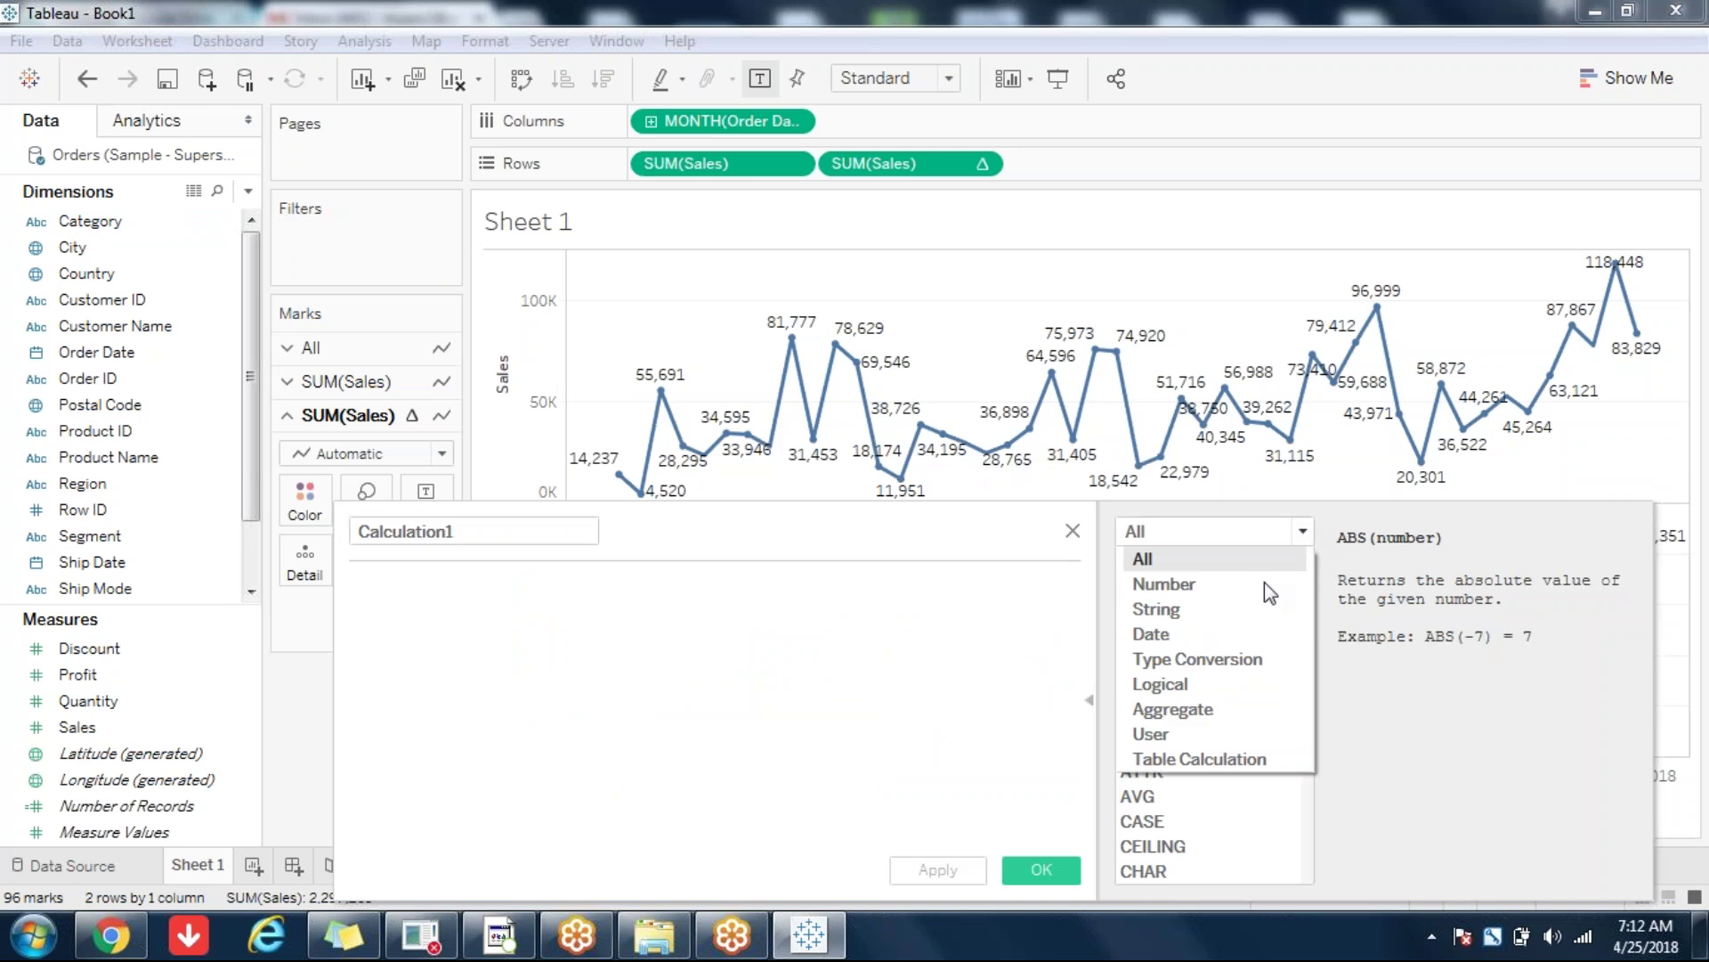
pyautogui.click(1190, 759)
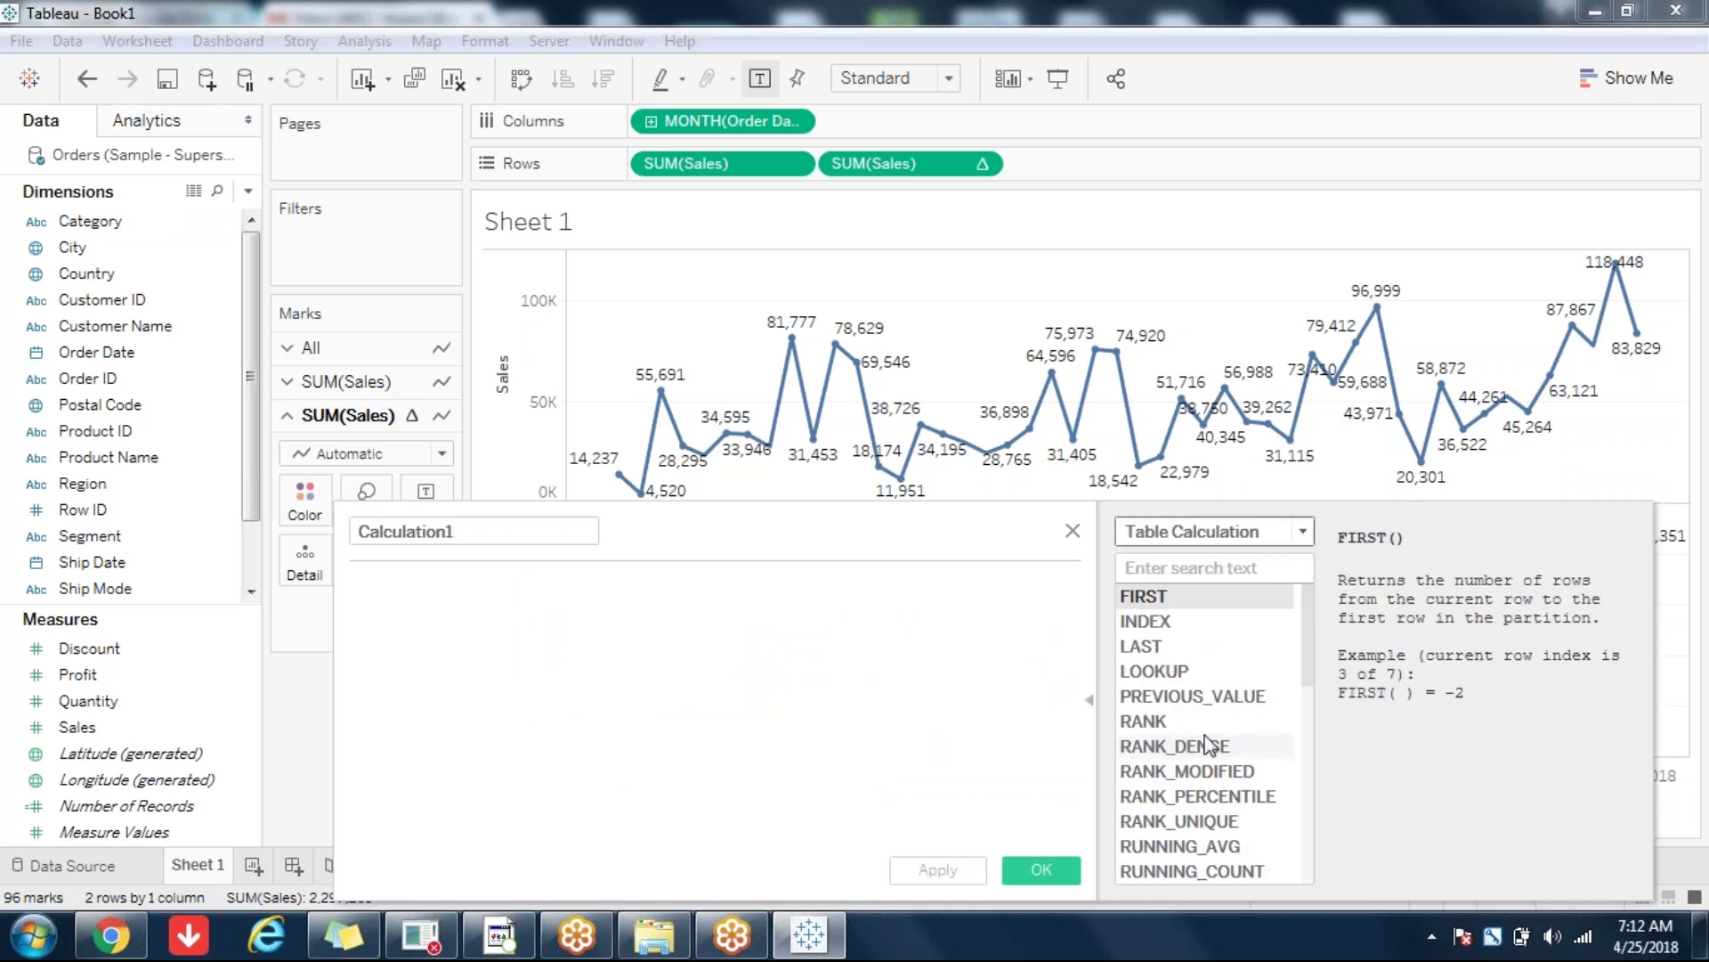
pyautogui.moveTo(1319, 639); pyautogui.dragTo(1320, 855)
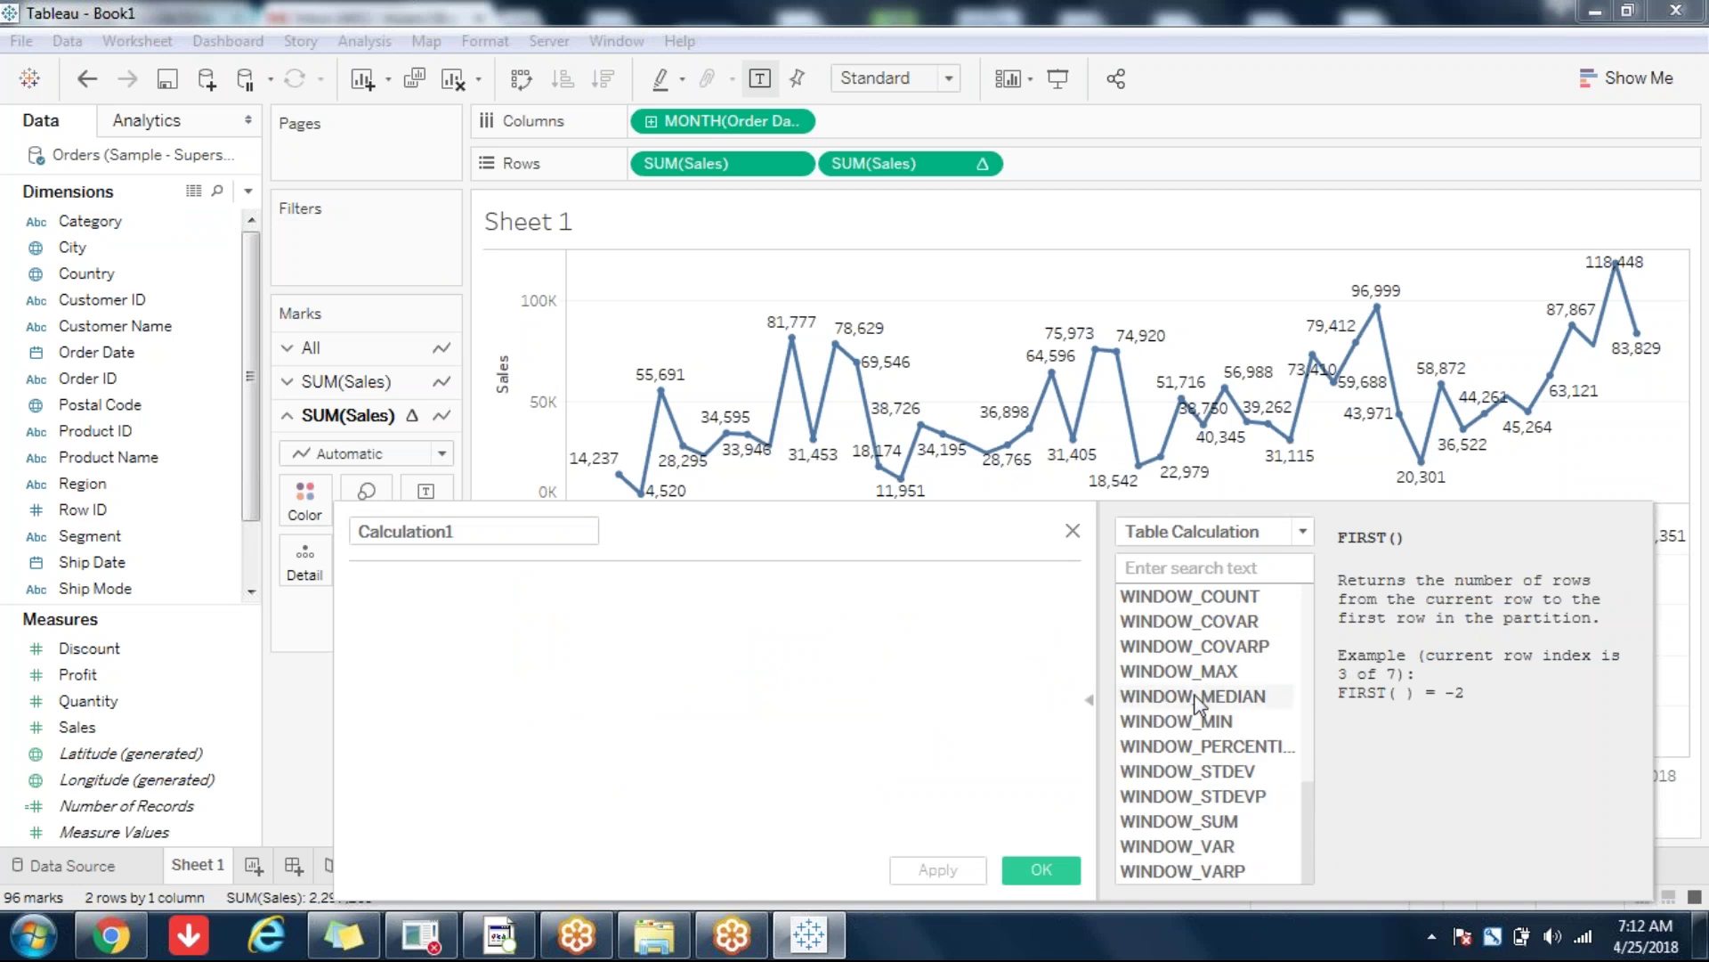
pyautogui.moveTo(1305, 805); pyautogui.dragTo(1286, 526)
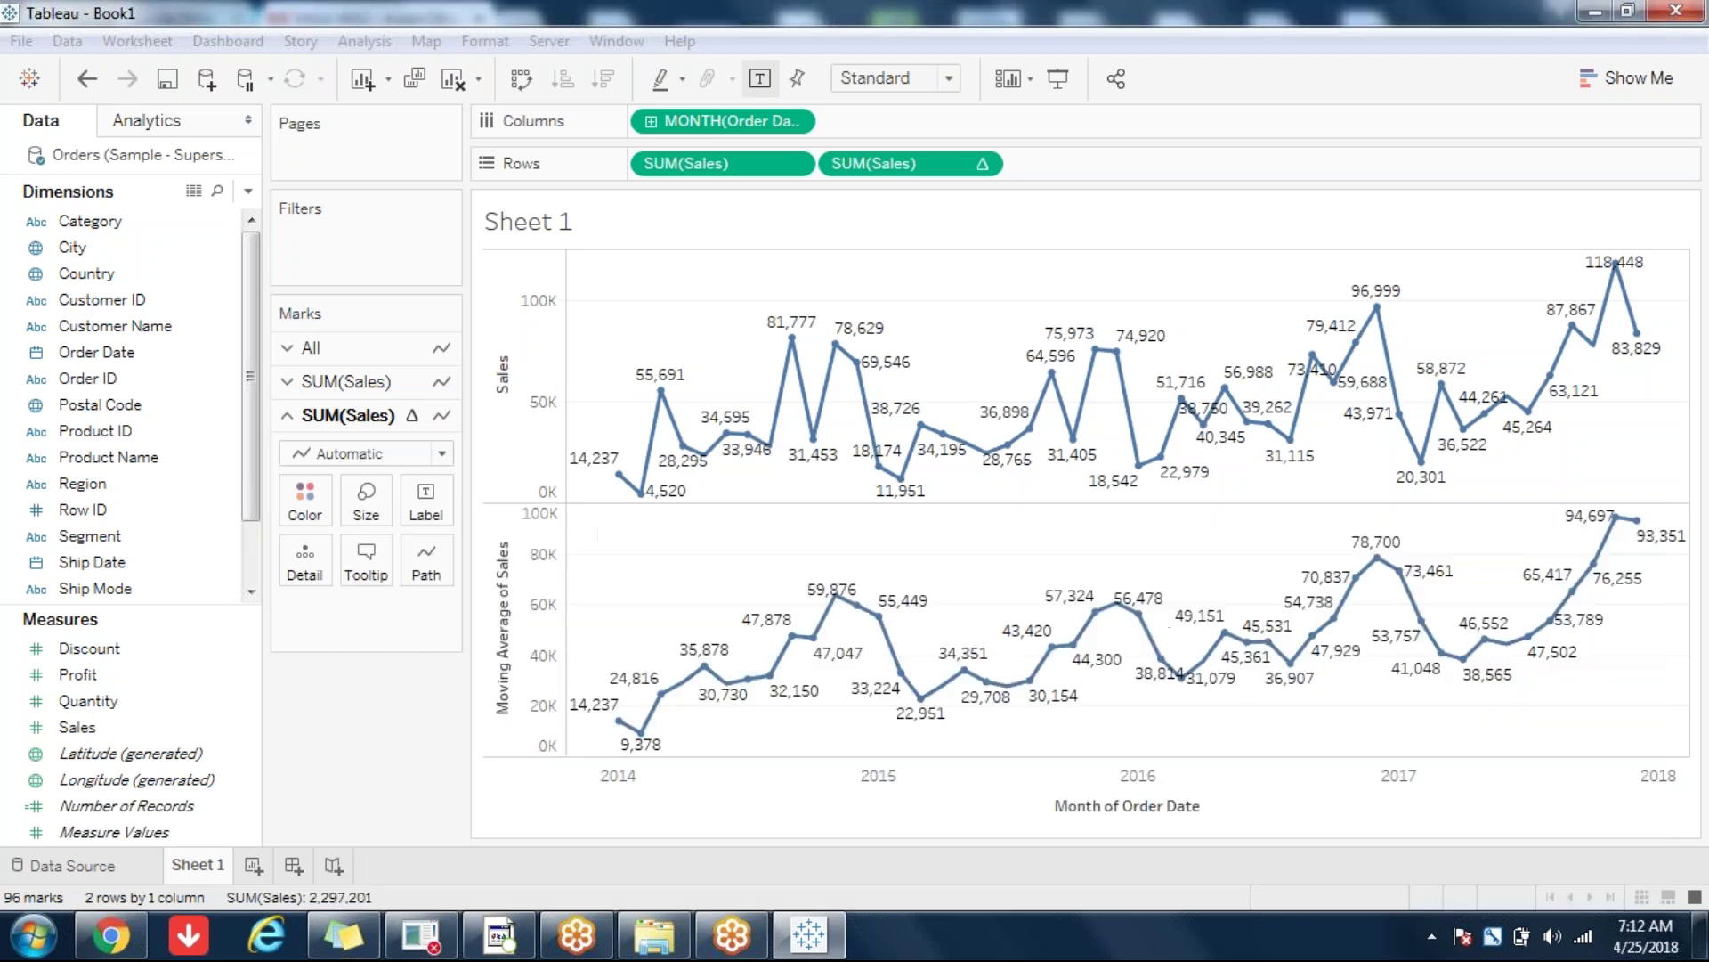
pyautogui.click(1073, 531)
pyautogui.click(980, 163)
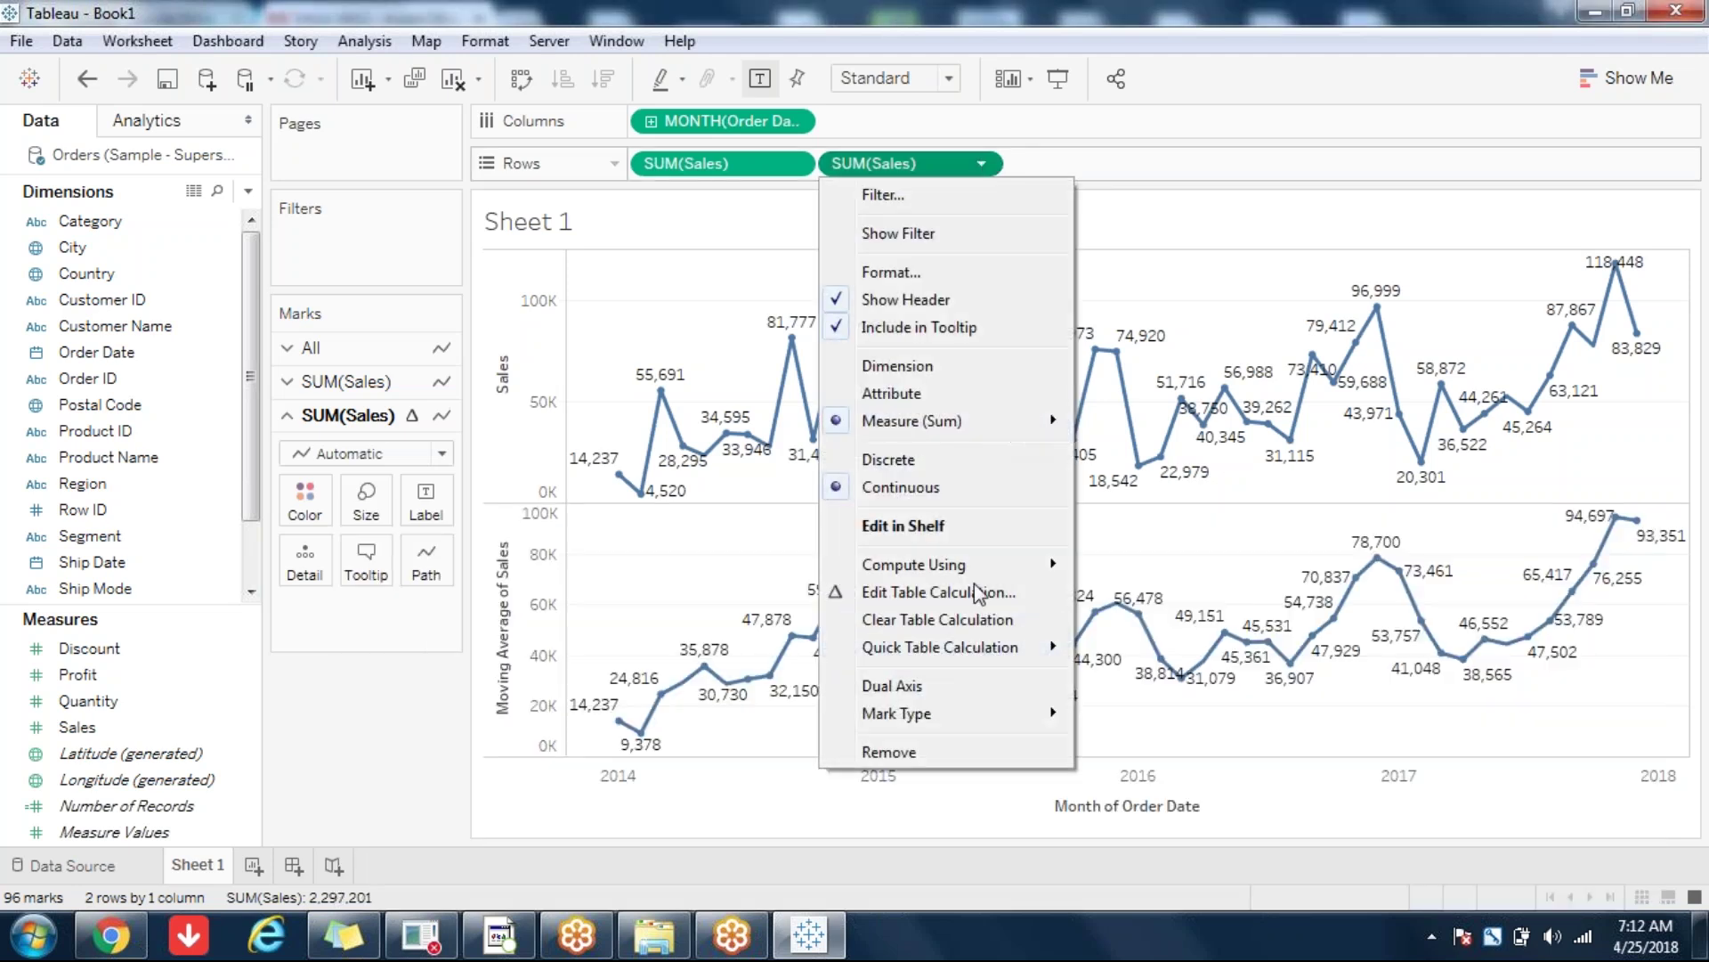
pyautogui.moveTo(954, 648)
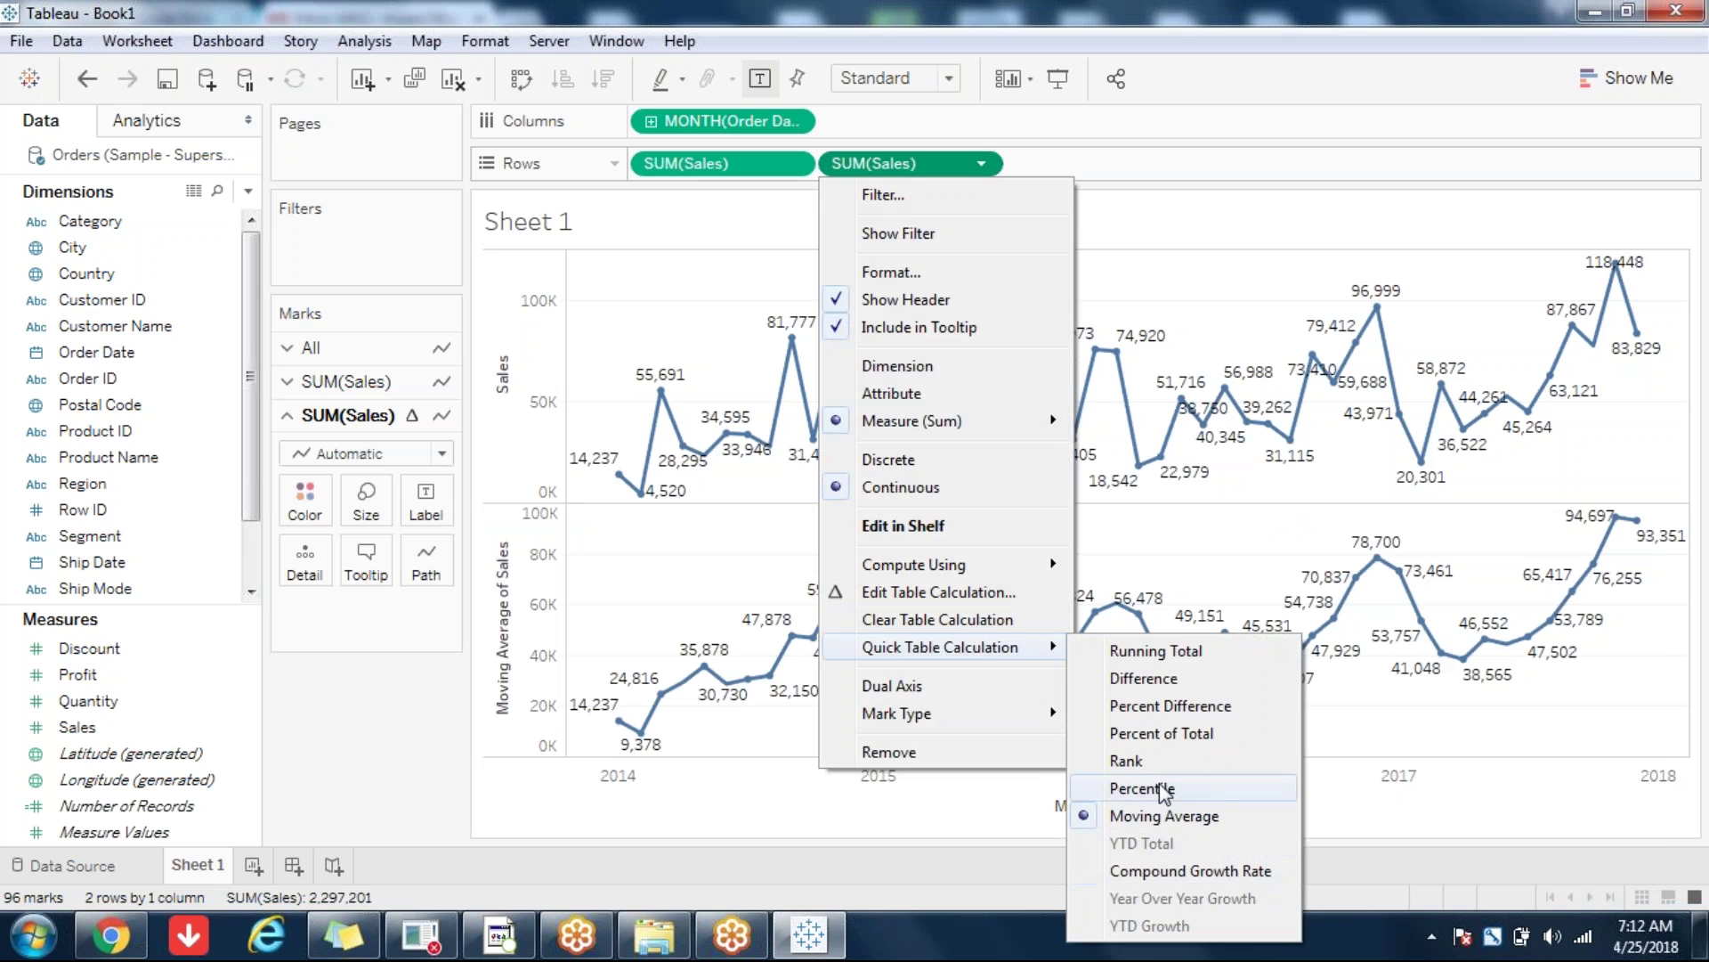
pyautogui.click(714, 787)
pyautogui.click(714, 787)
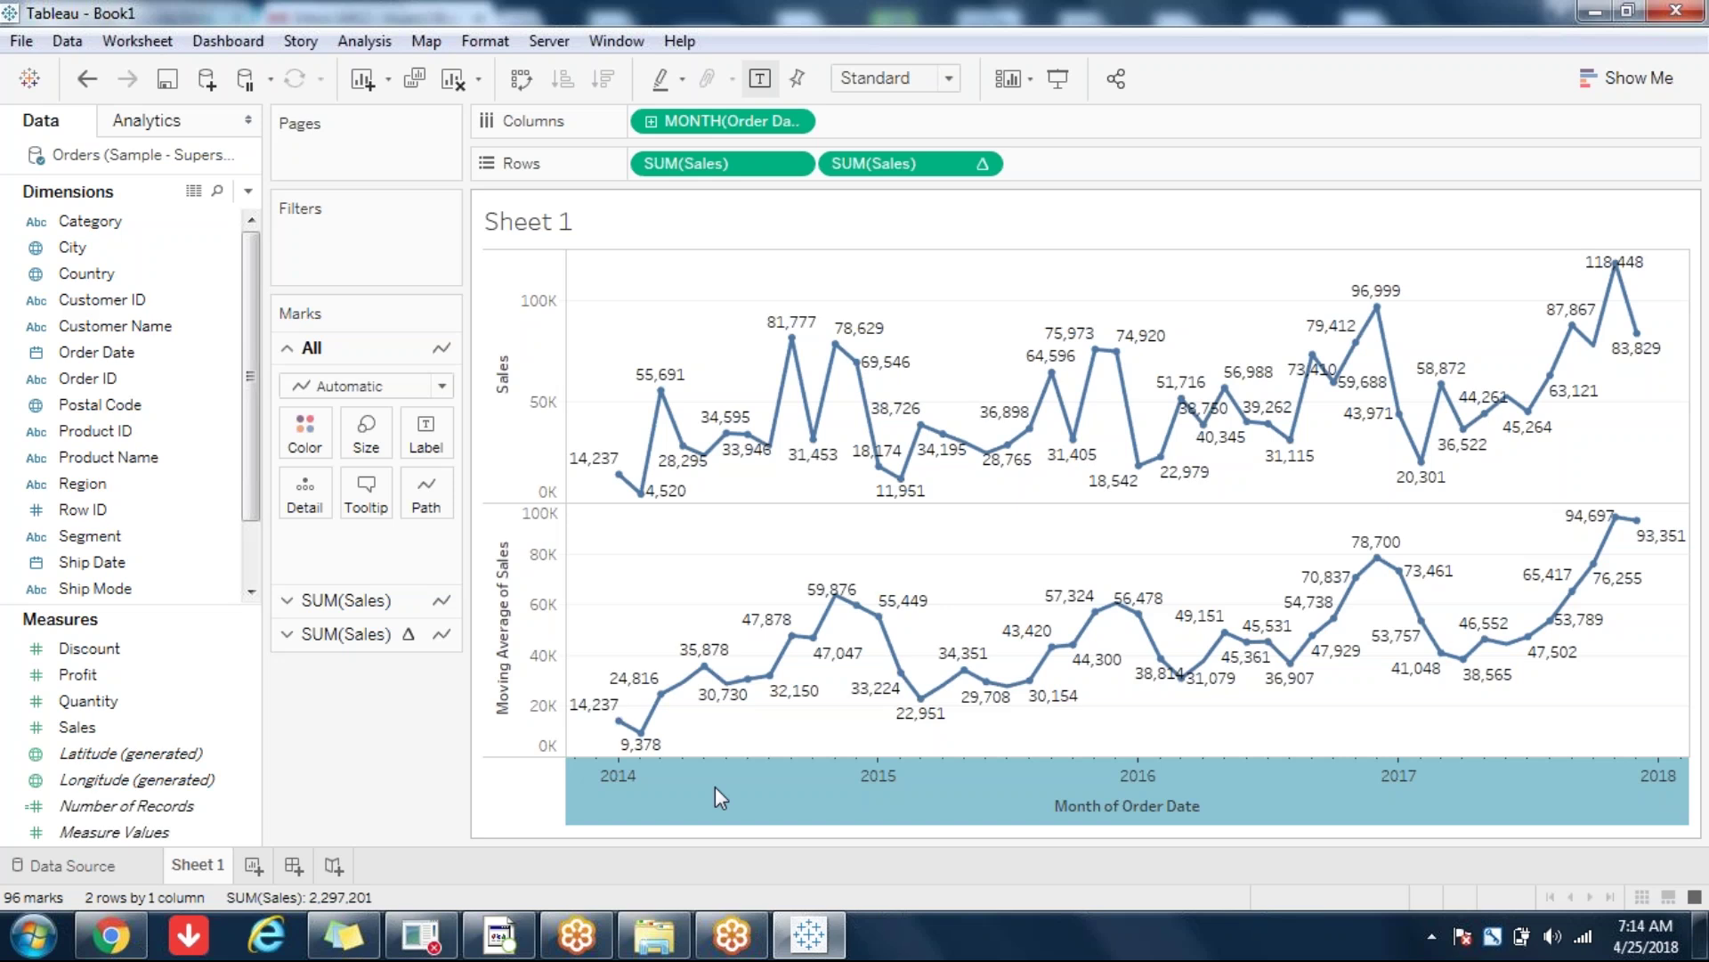
pyautogui.click(1115, 708)
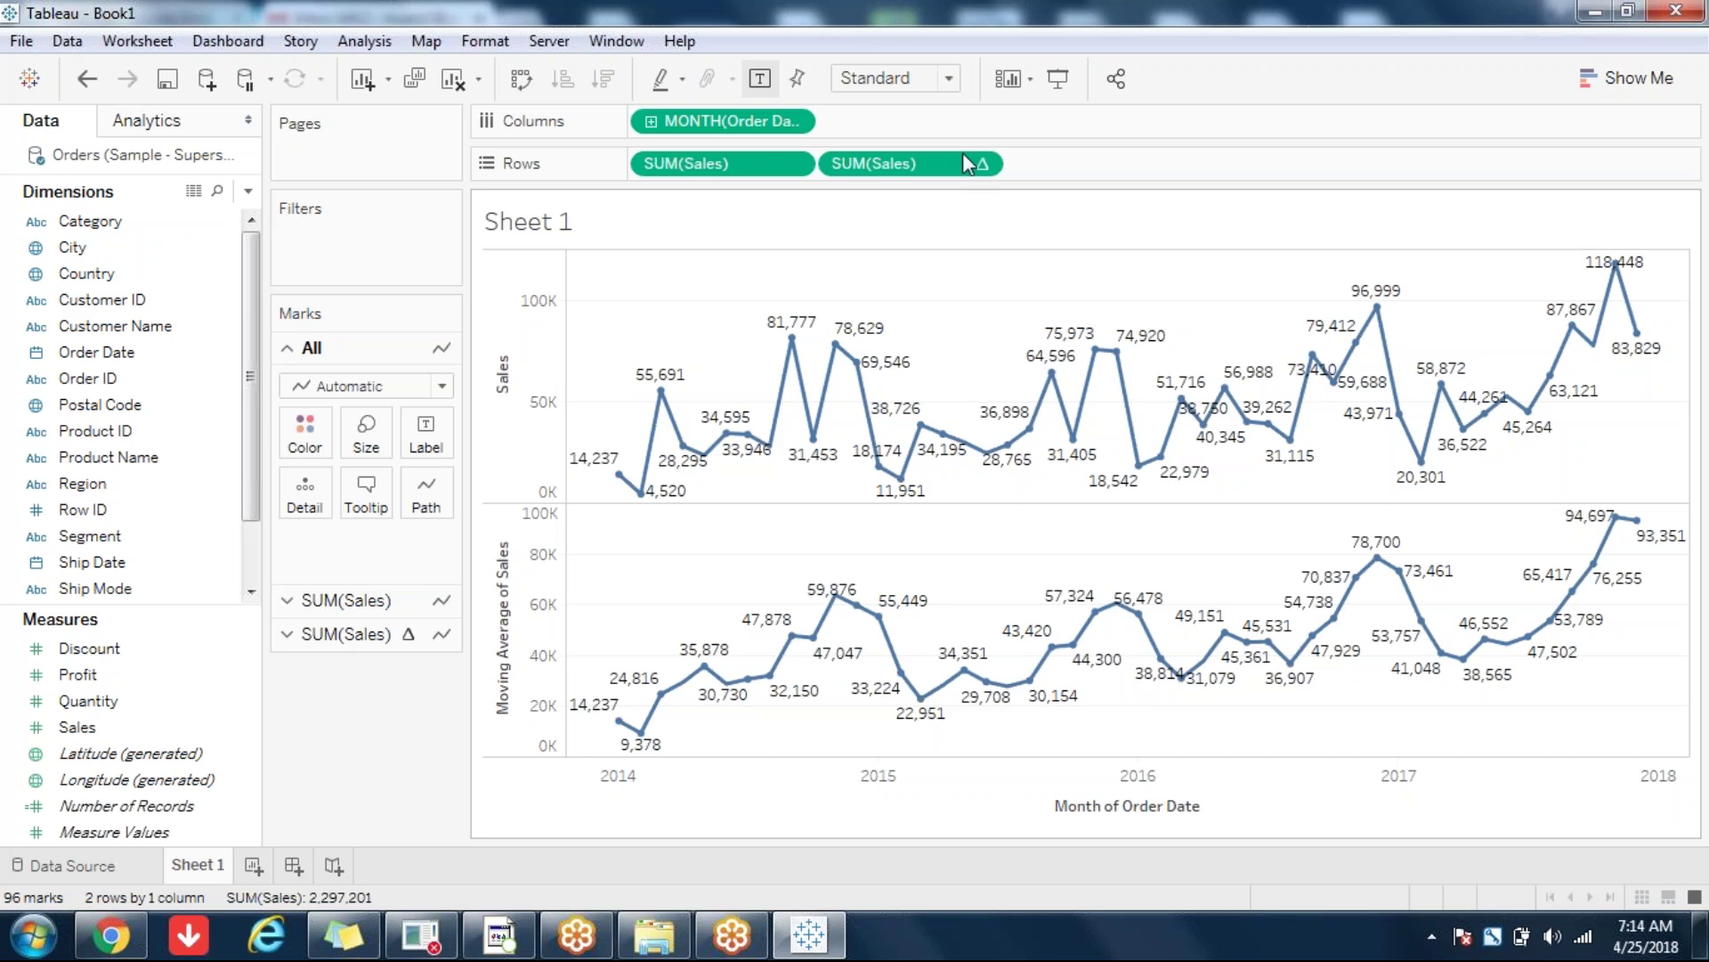
# Step: Examine the moving average formula of the second Sales field in the shelf, leaving it unedited
pyautogui.doubleClick(917, 169)
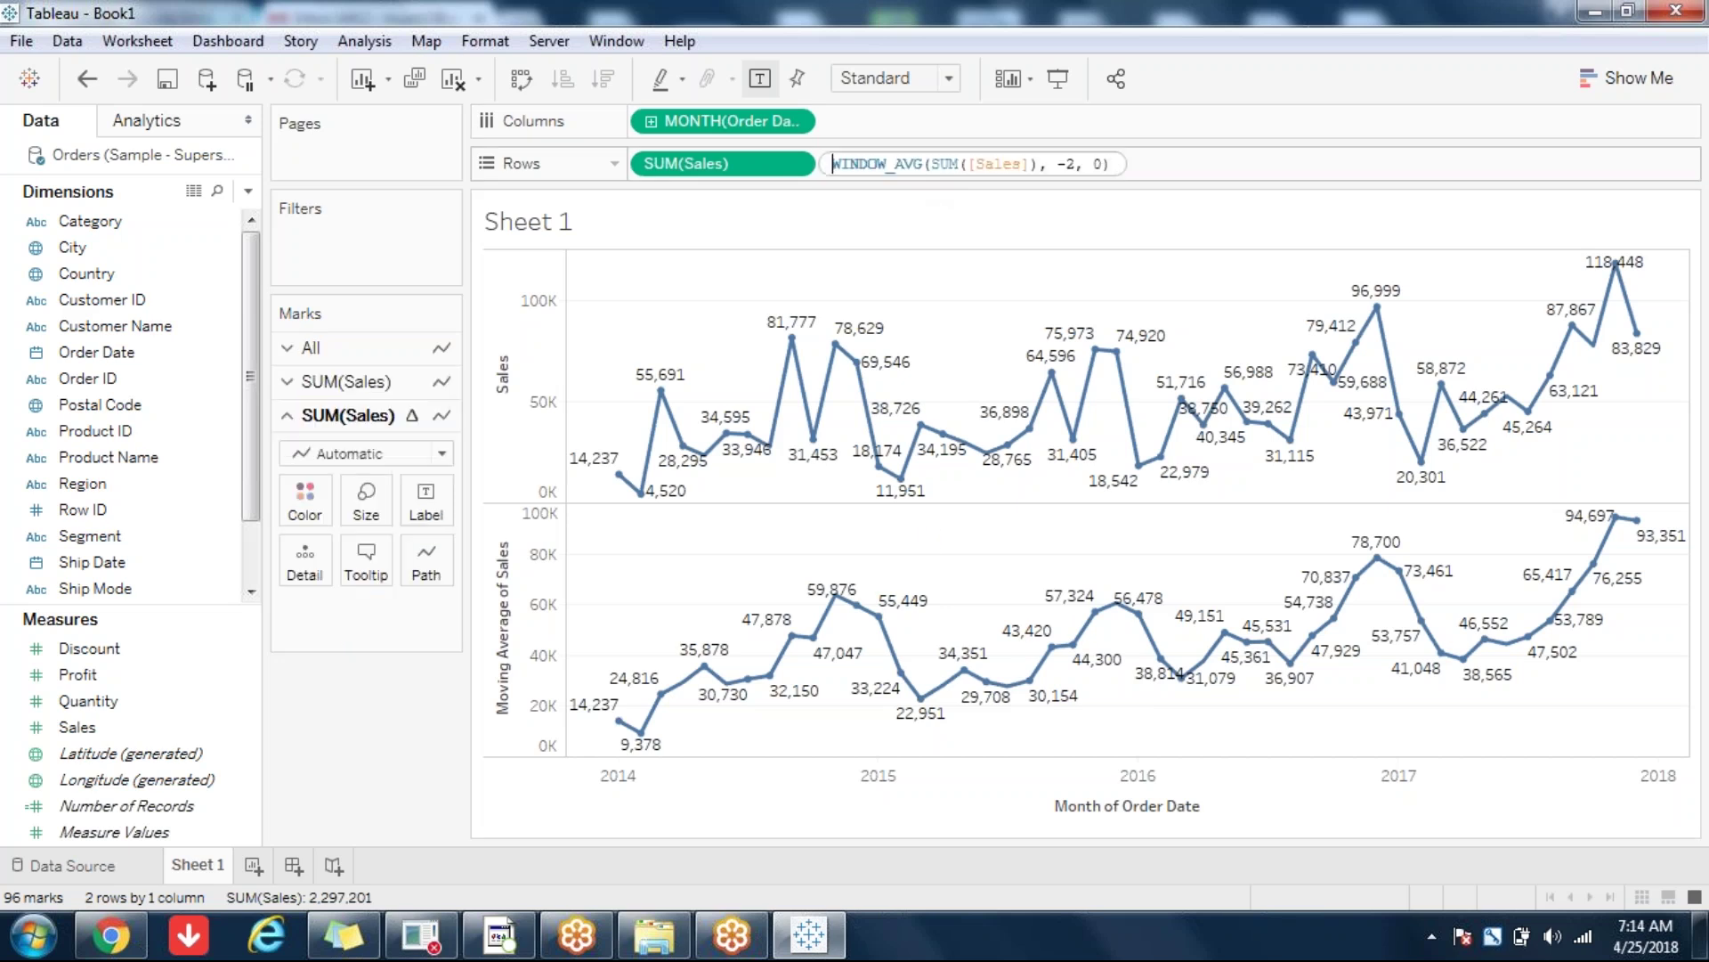
pyautogui.press('Left')
pyautogui.press('Left')
pyautogui.press('Left')
pyautogui.press('Left')
pyautogui.press('Left')
pyautogui.press('Left')
pyautogui.press('Left')
pyautogui.press('Left')
pyautogui.press('Left')
pyautogui.press('Left')
pyautogui.press('Left')
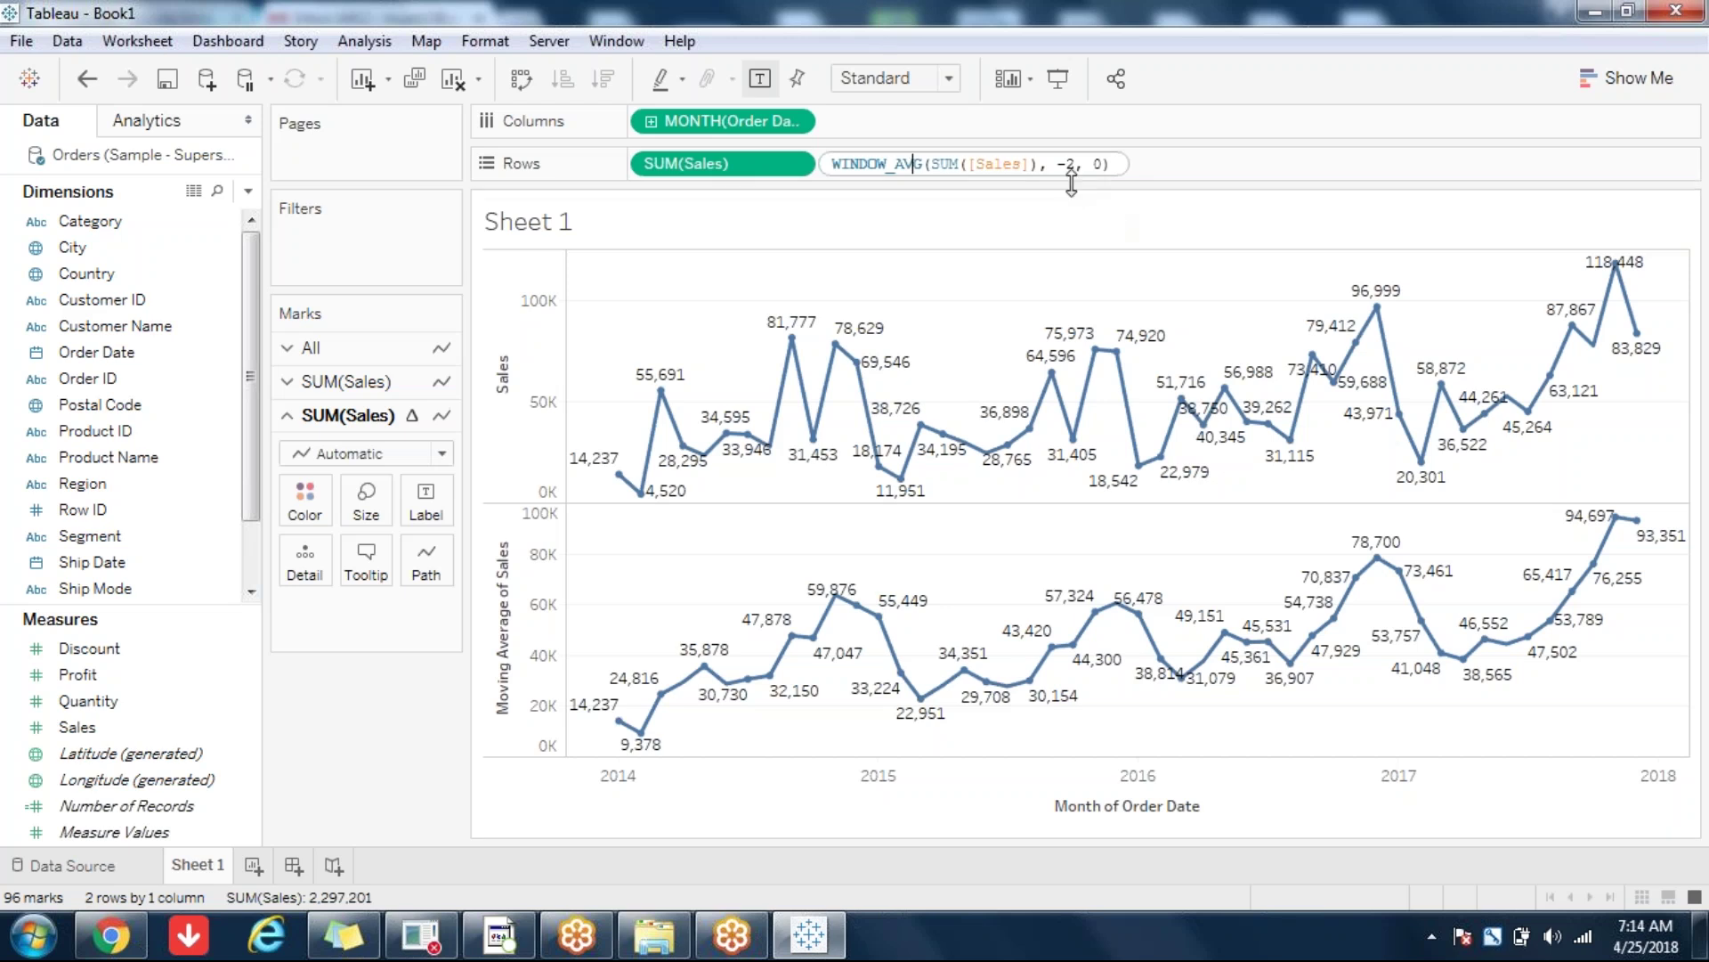
pyautogui.click(1049, 258)
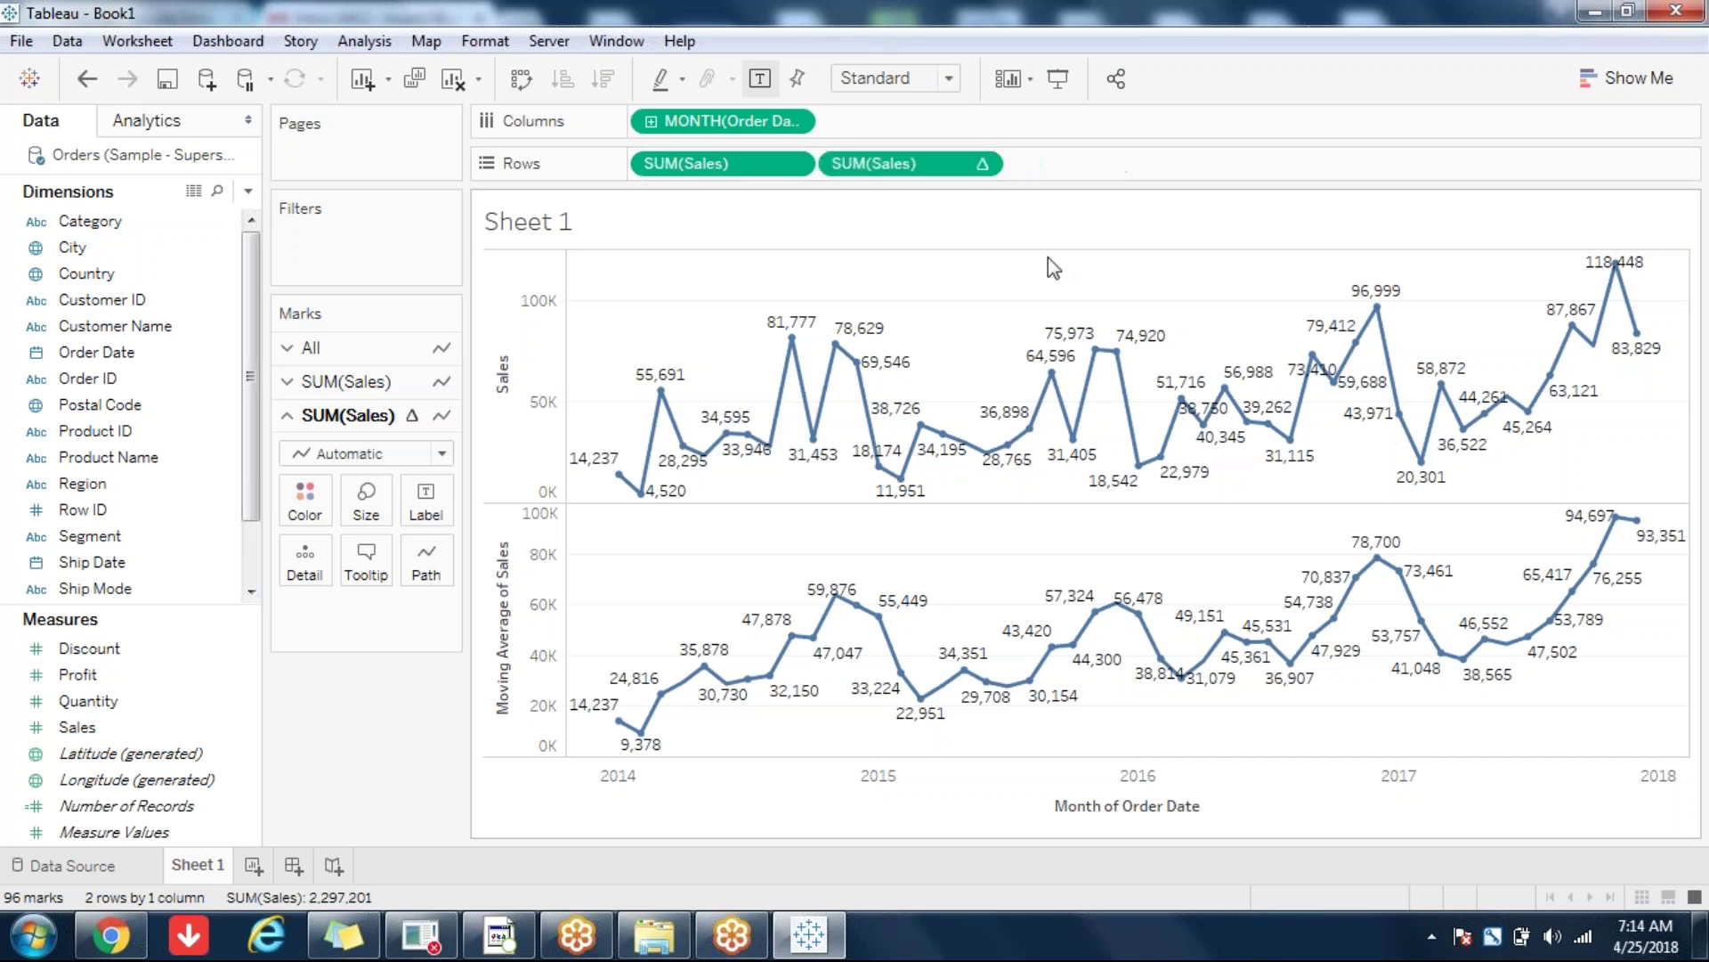
# Step: Edit the second Sales field's table calculation so that the moving calculation summarizes values using Sum
pyautogui.click(981, 164)
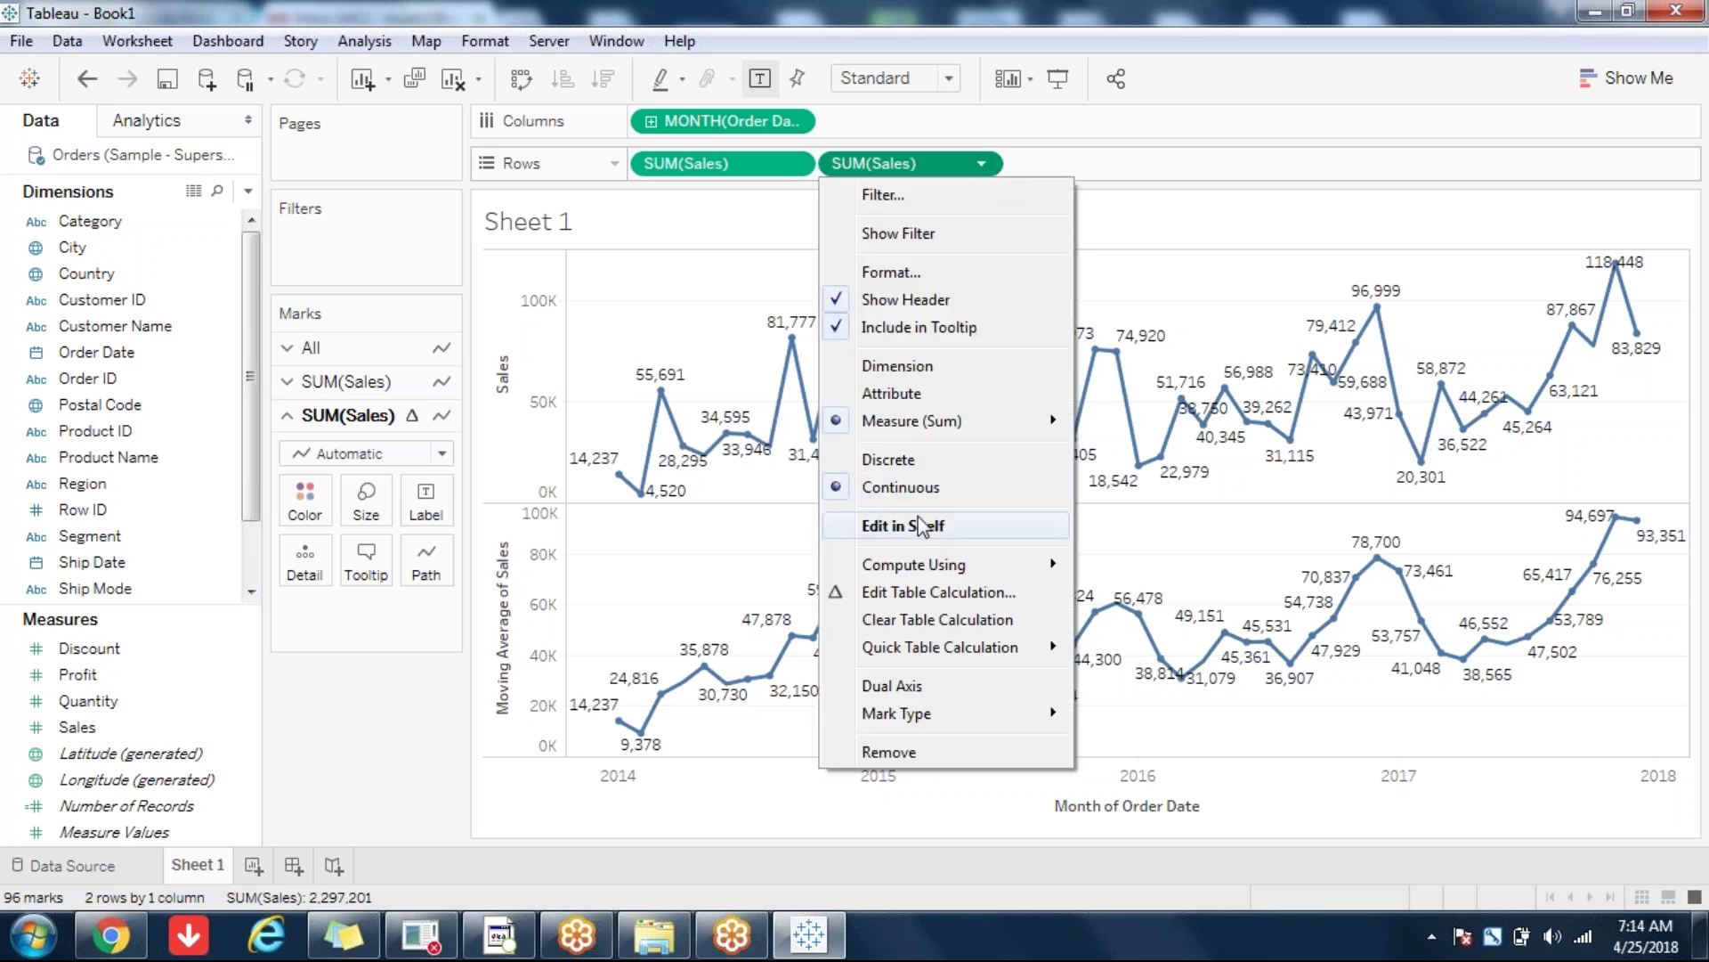
pyautogui.click(893, 597)
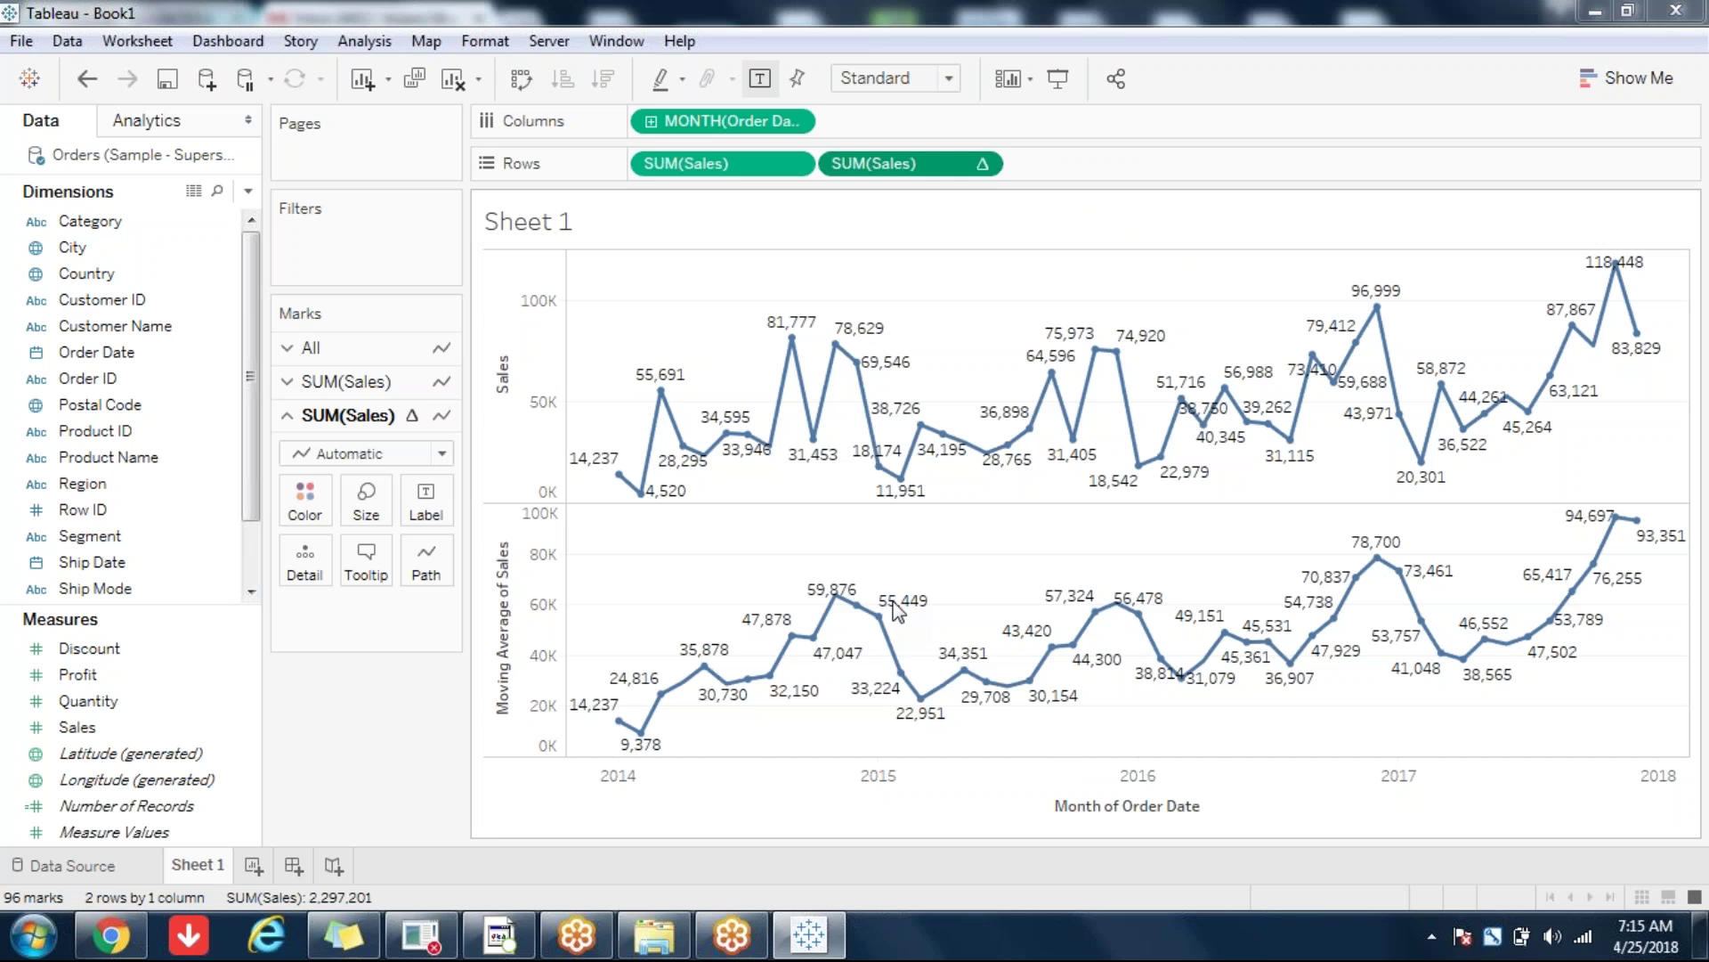
pyautogui.click(170, 149)
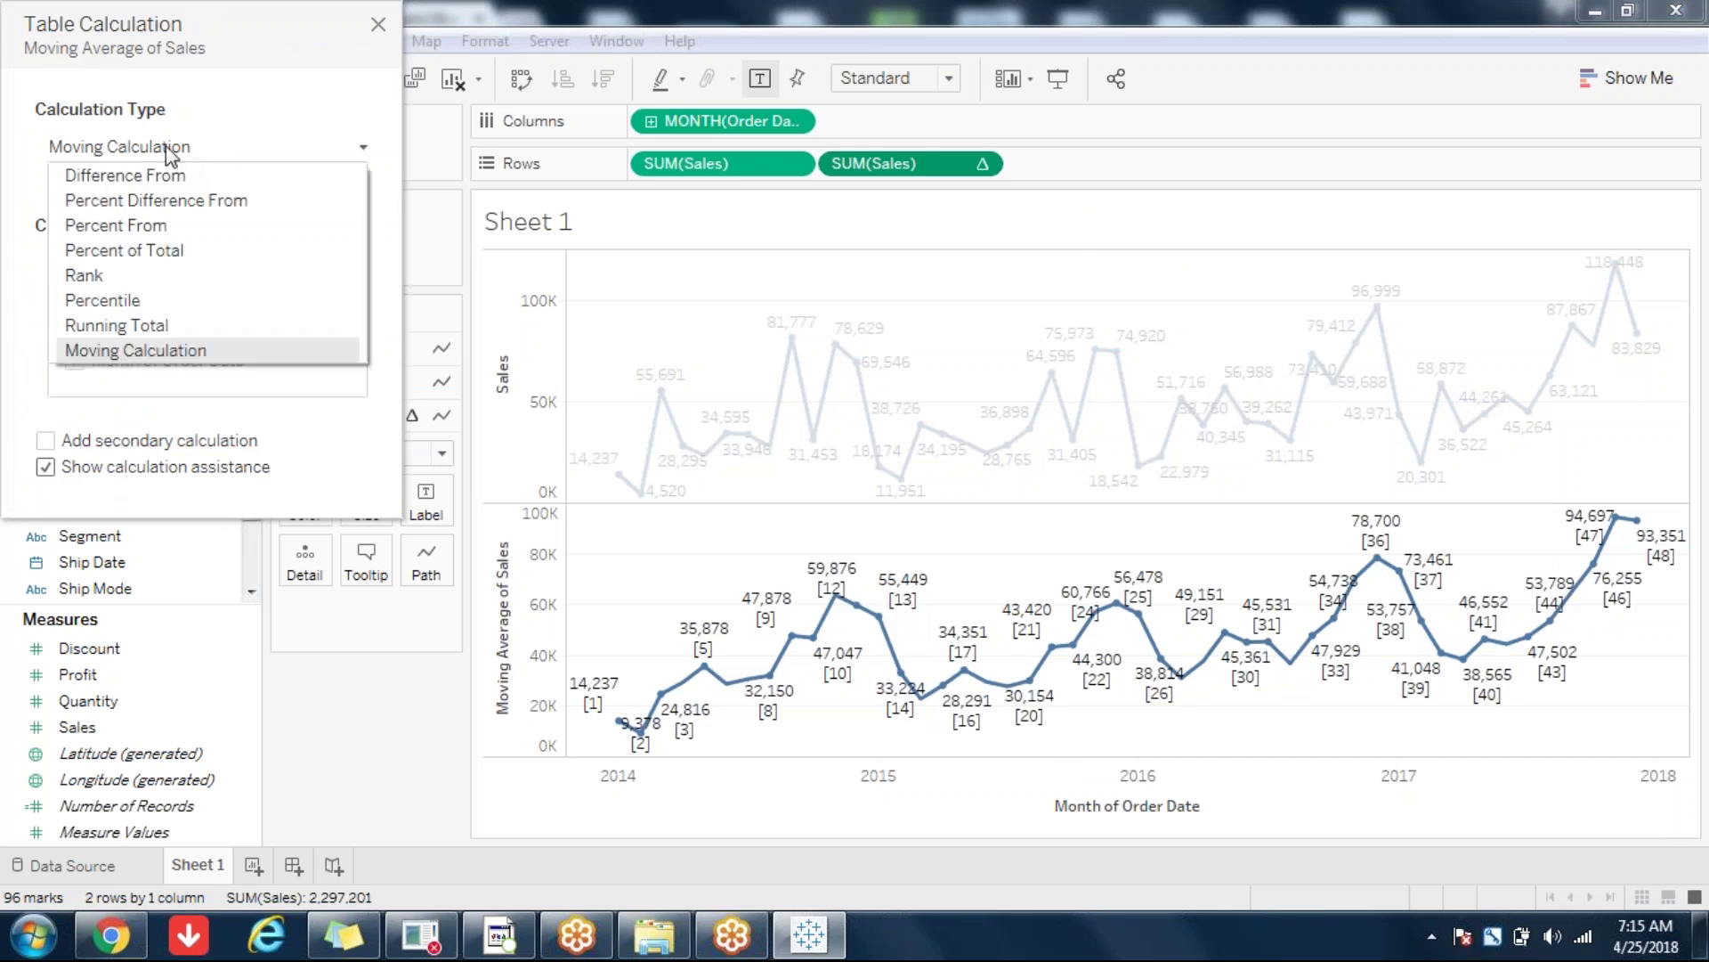
pyautogui.click(169, 153)
pyautogui.click(161, 186)
pyautogui.click(120, 259)
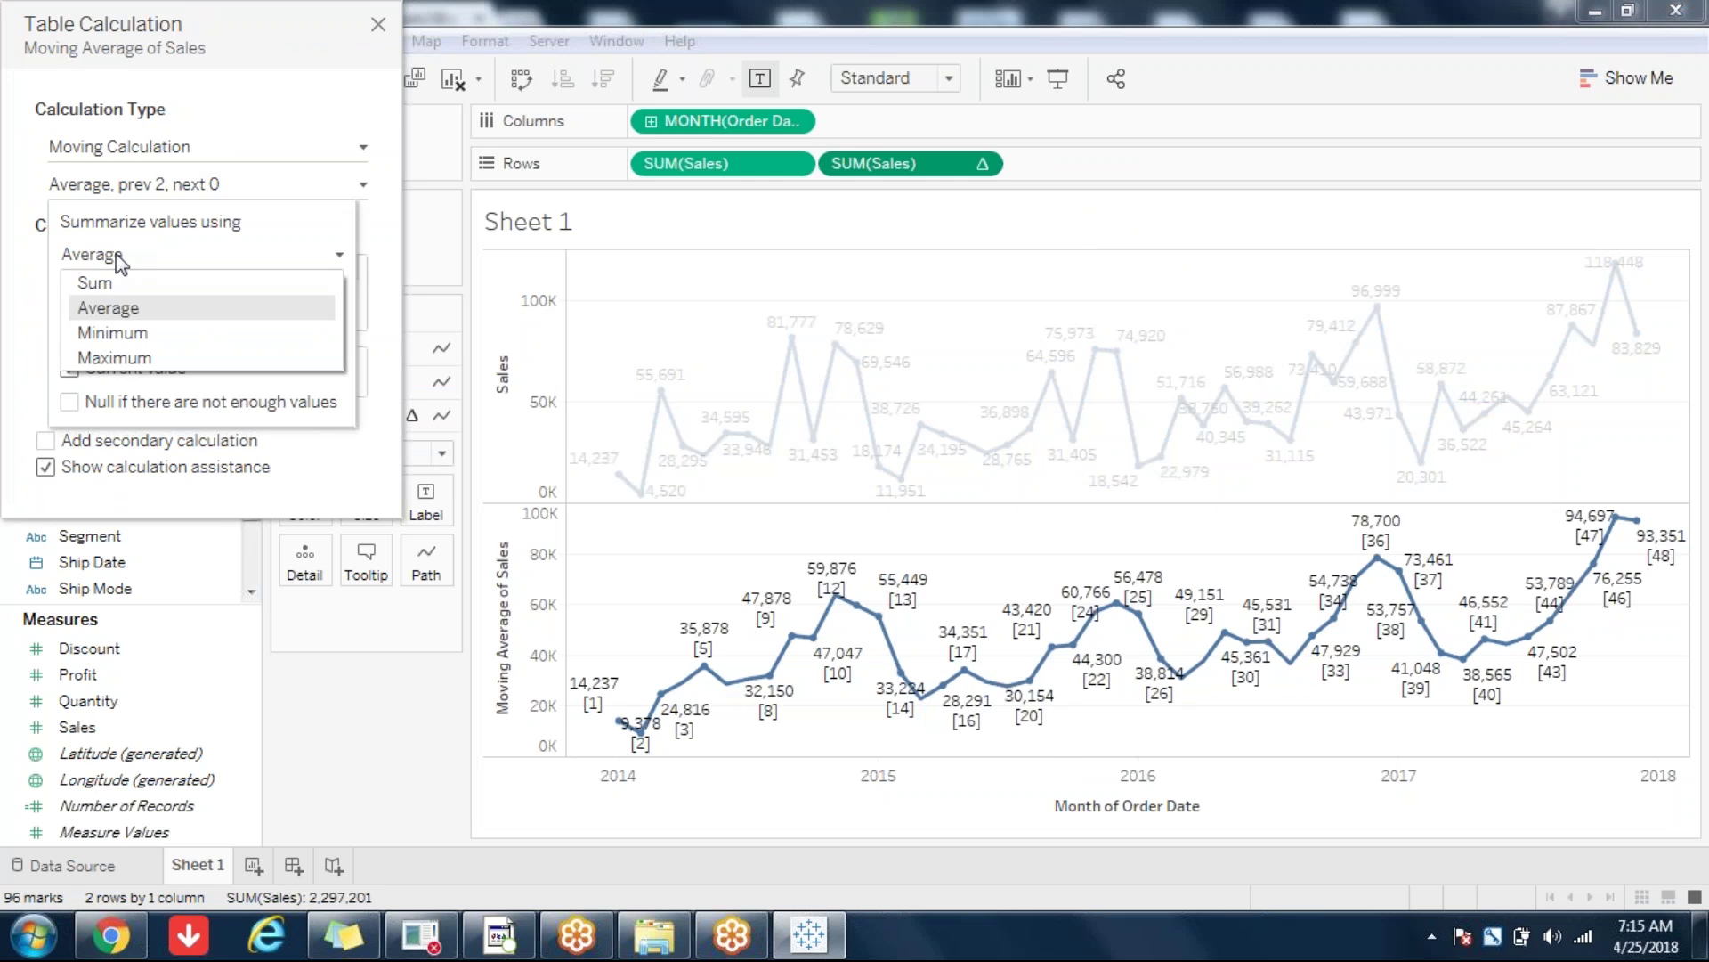
pyautogui.click(96, 283)
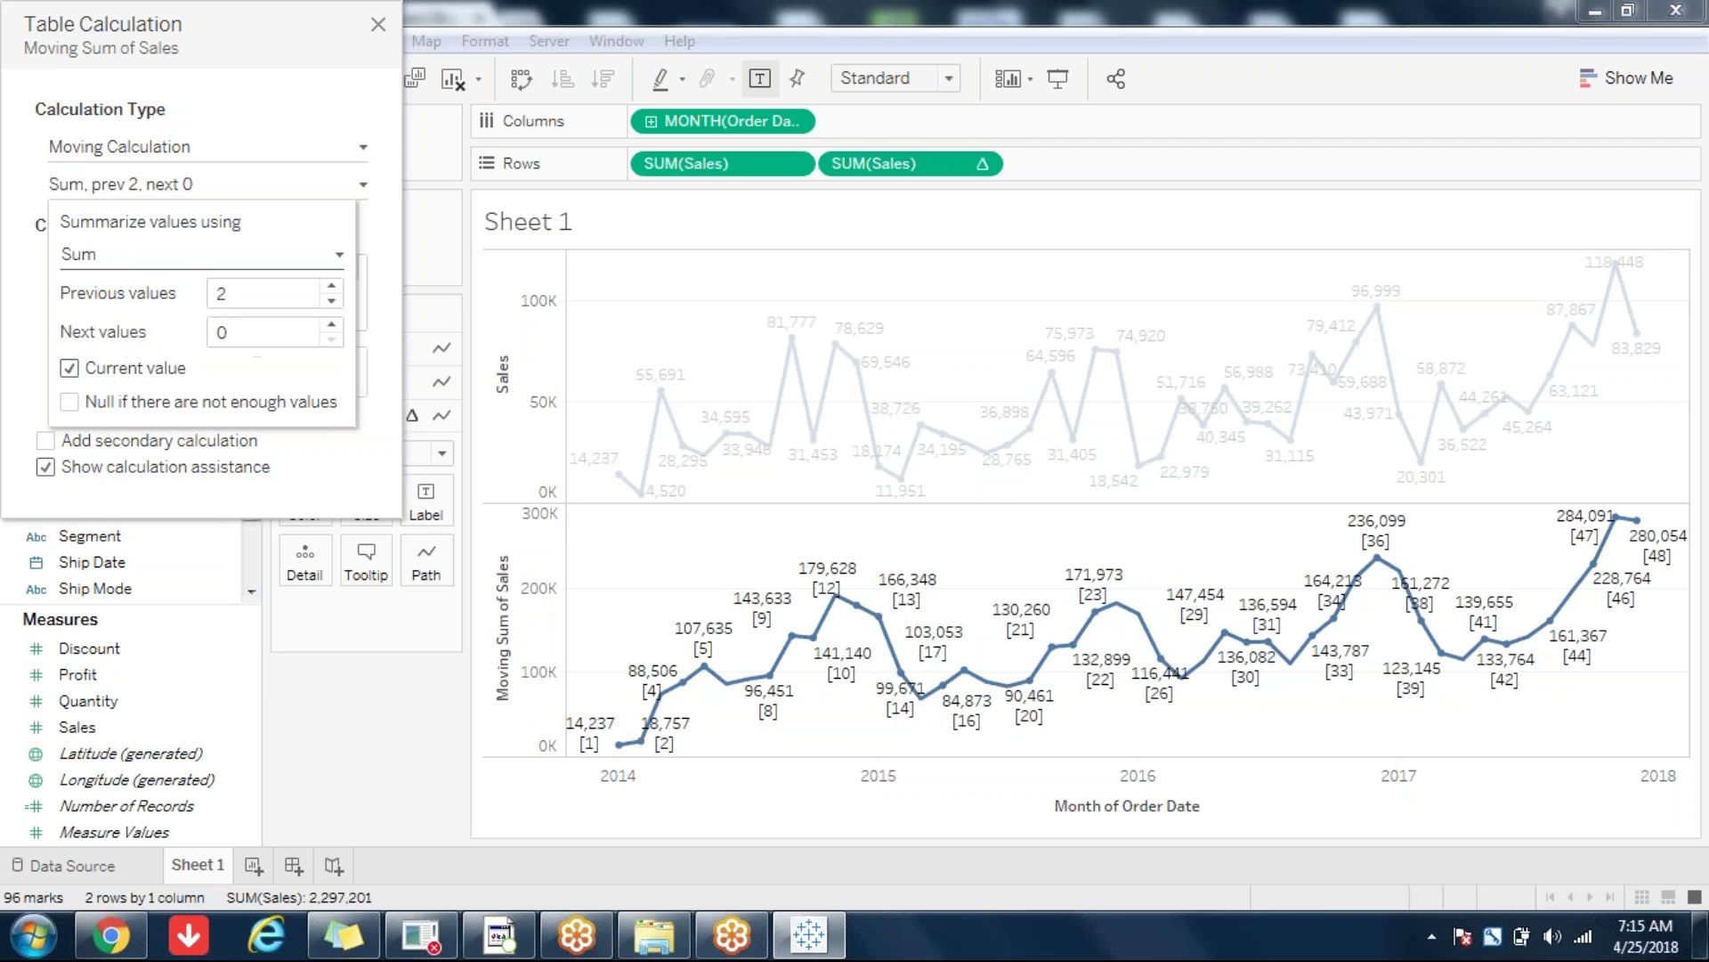
pyautogui.click(43, 374)
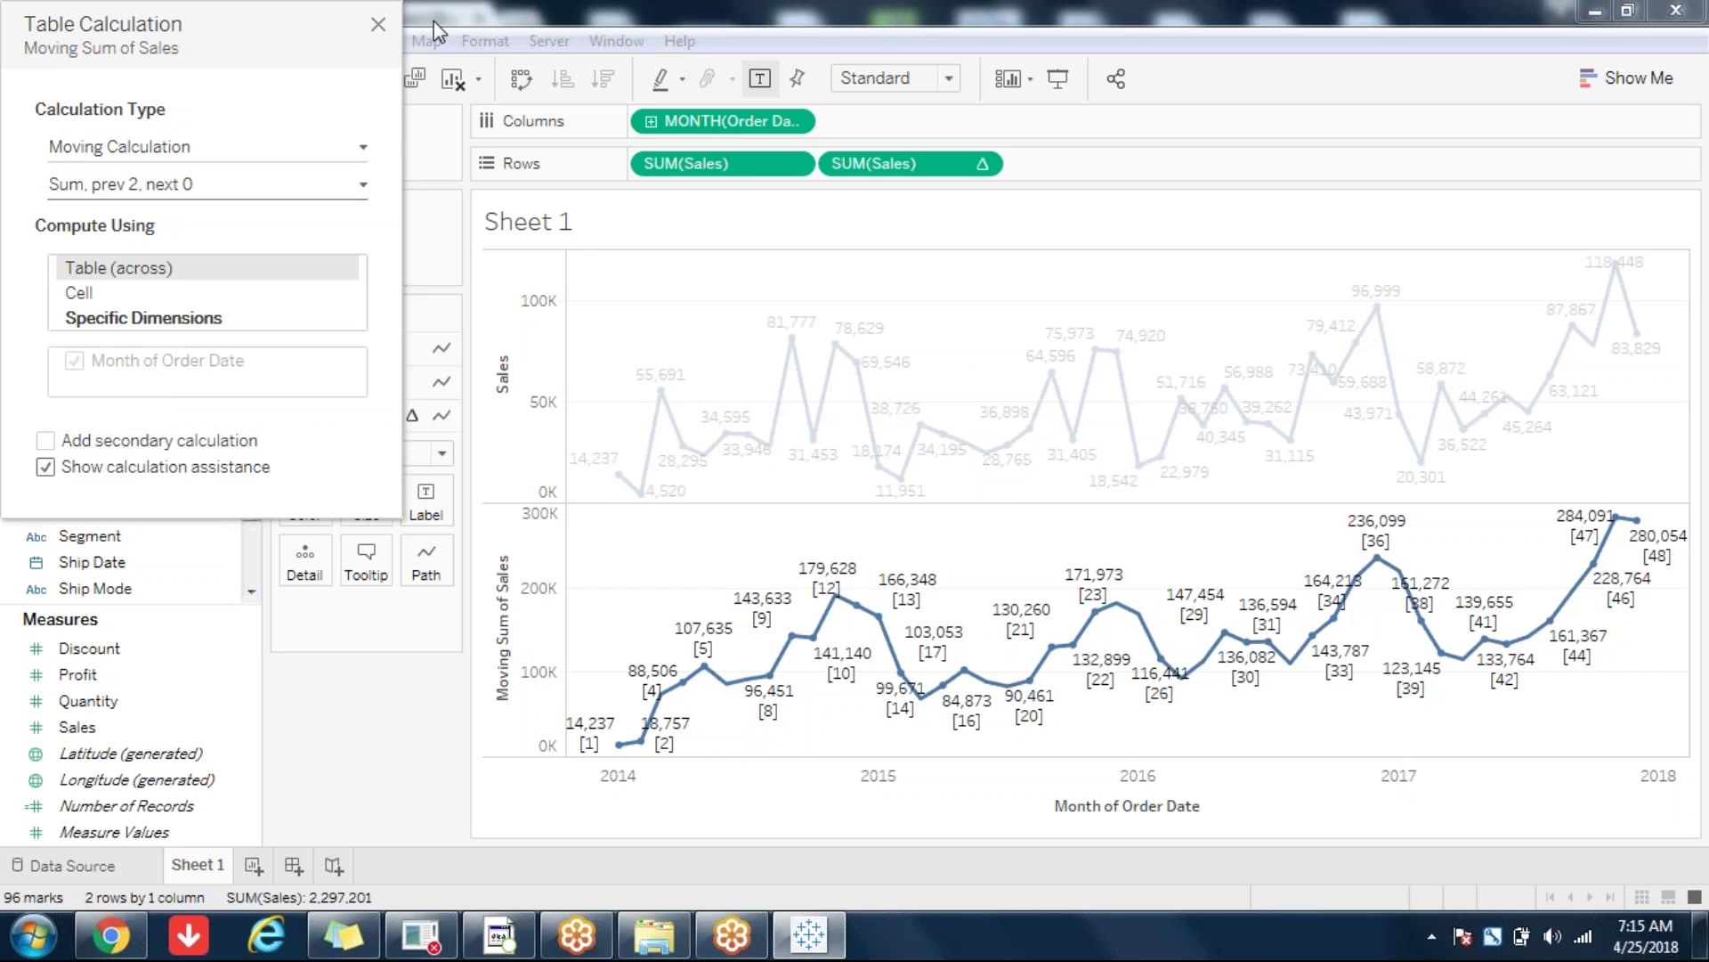
# Step: Close the table calculation settings and examine the moving sum chart and the second Sales field's formula in the shelf, leaving it unedited
pyautogui.click(378, 24)
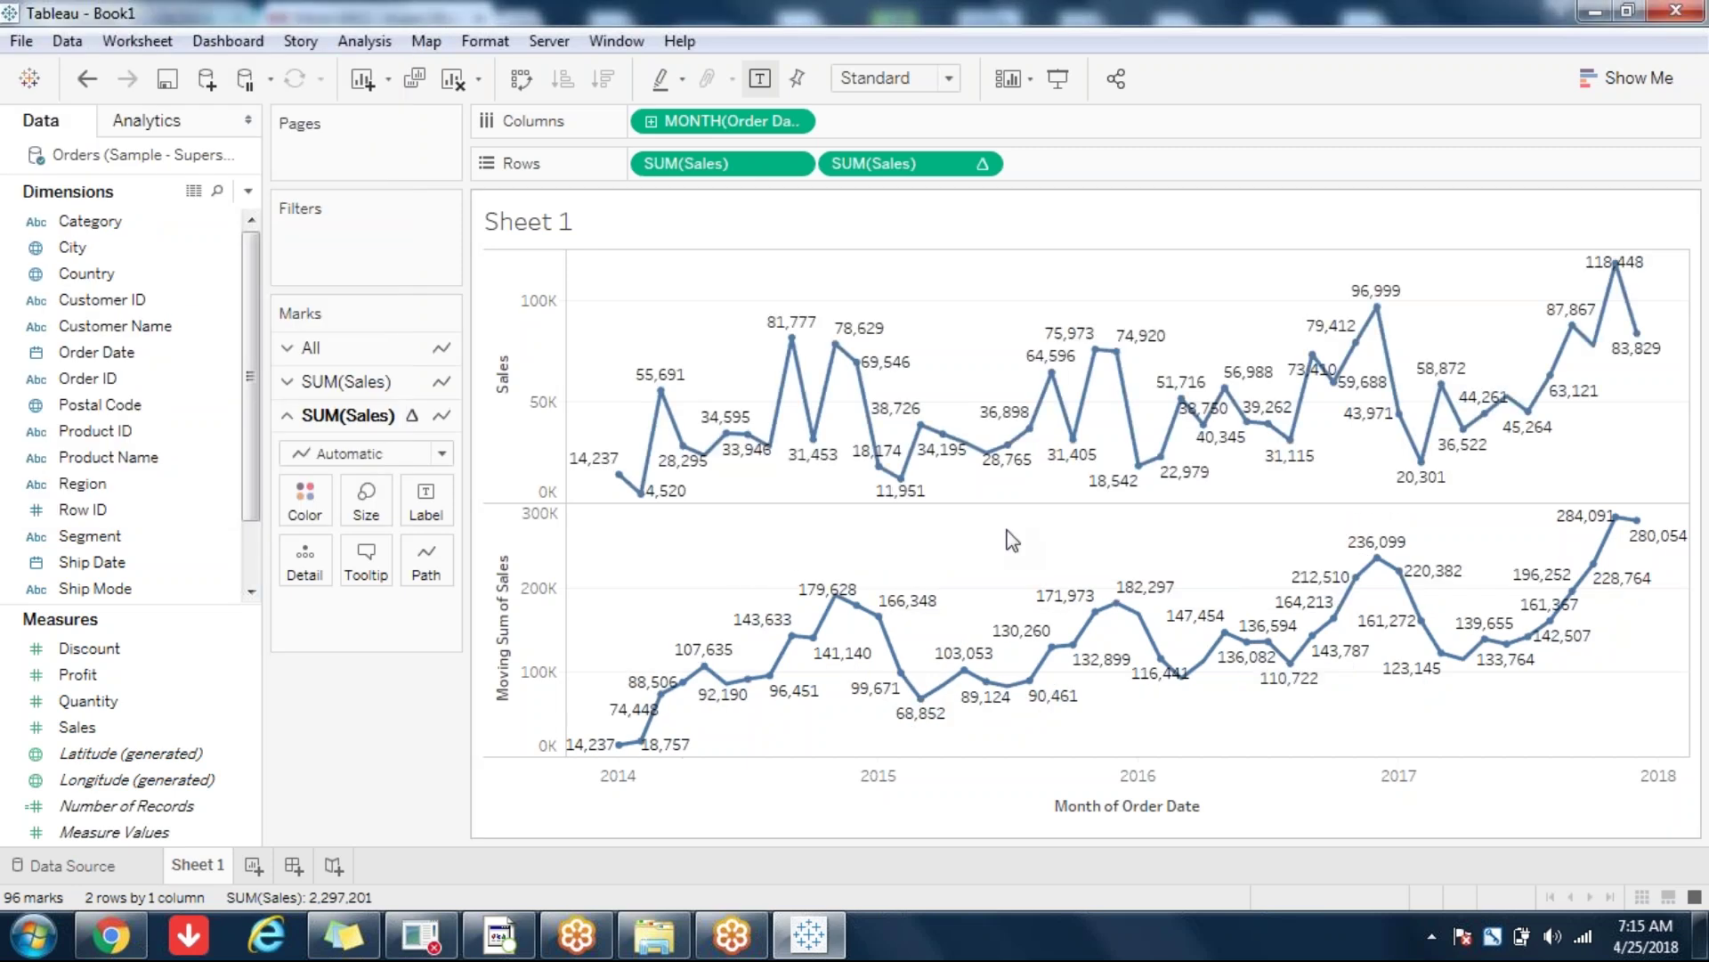
pyautogui.moveTo(641, 742)
pyautogui.moveTo(1120, 610)
pyautogui.moveTo(641, 492)
pyautogui.doubleClick(889, 169)
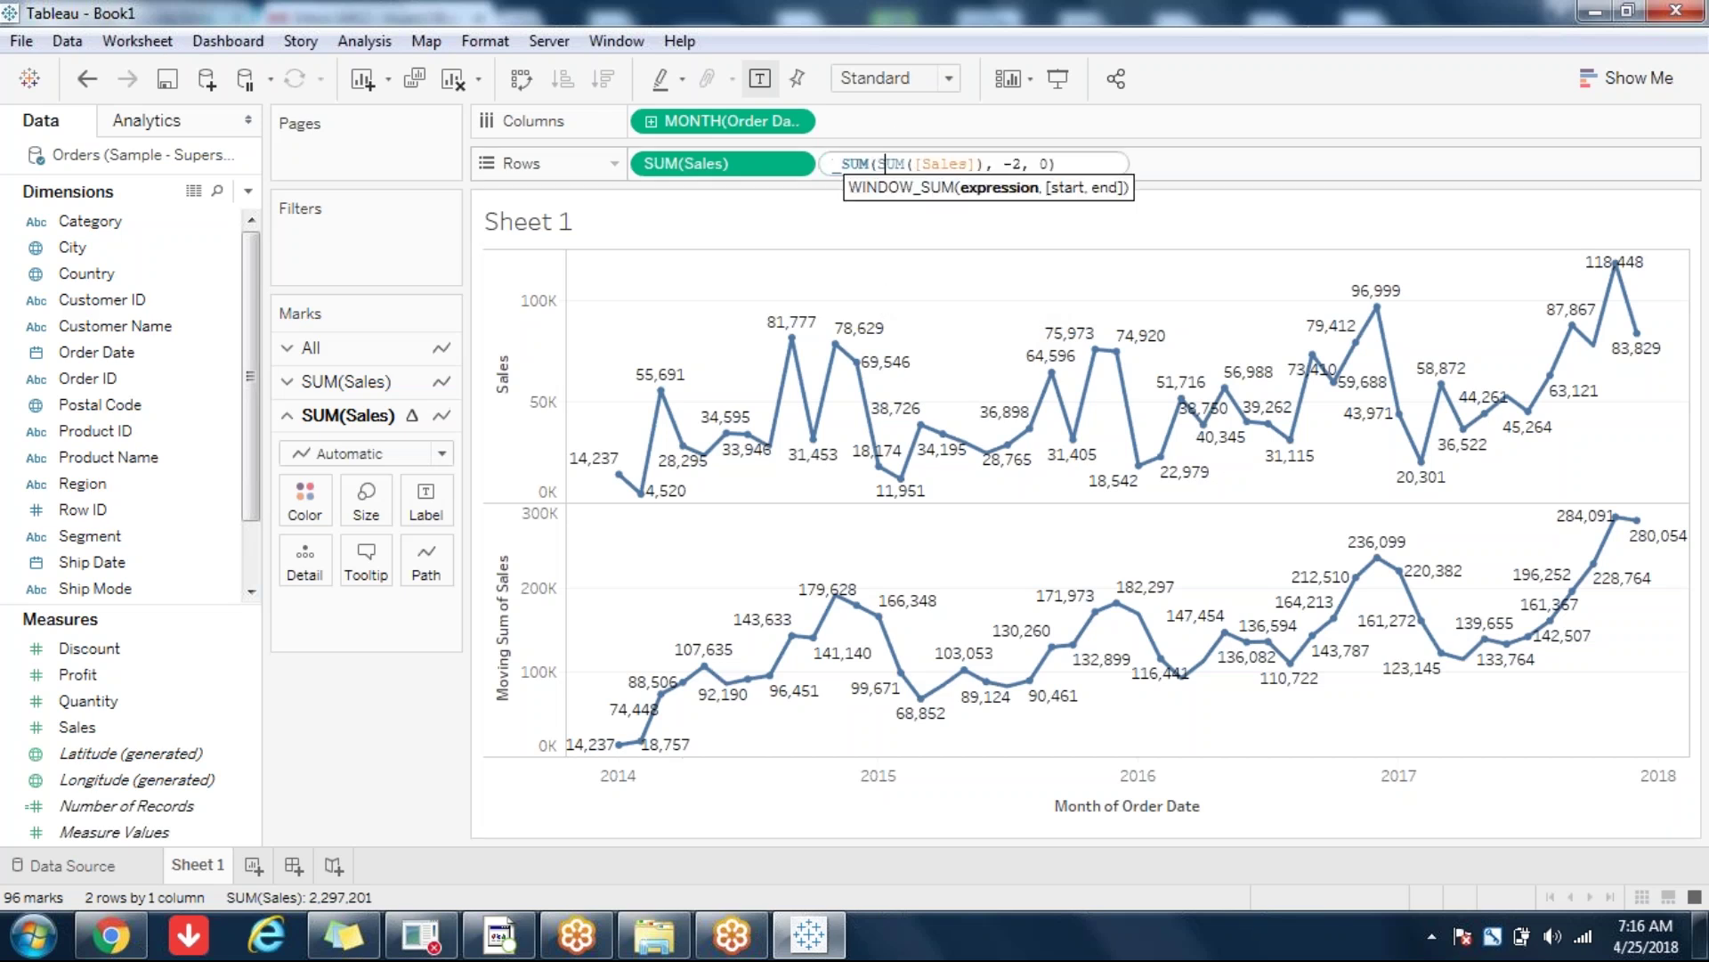
pyautogui.press('Return')
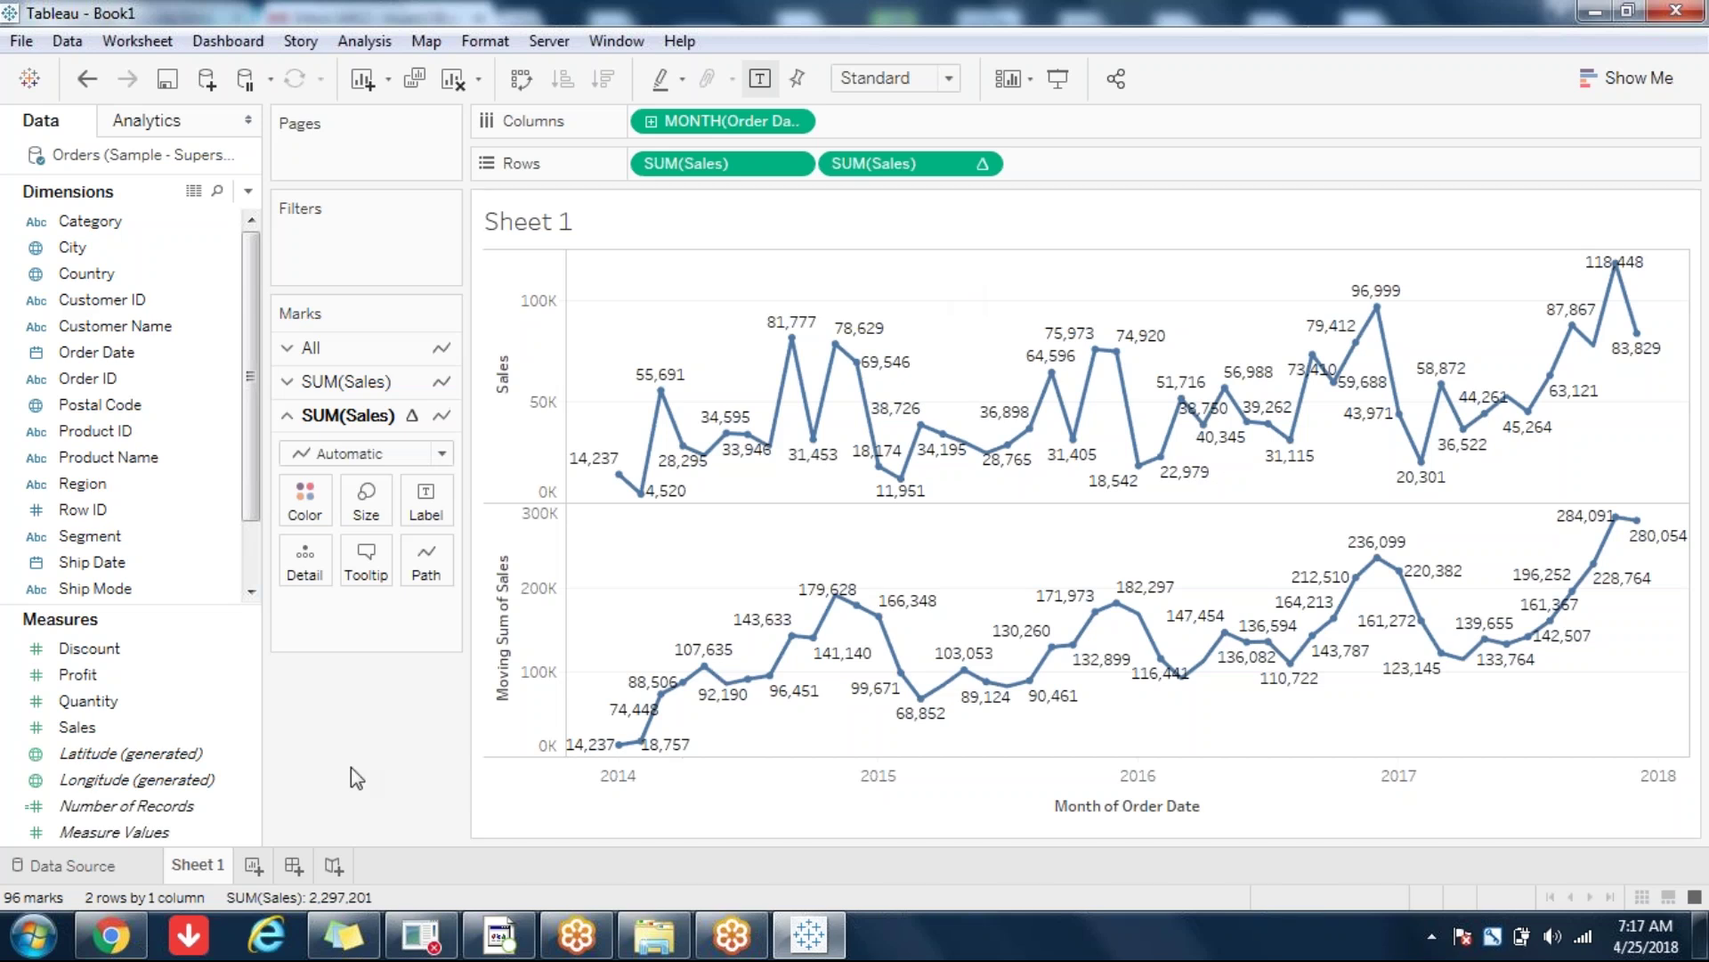
# Step: Add a new blank worksheet to the workbook and return to Sheet 1
pyautogui.click(252, 869)
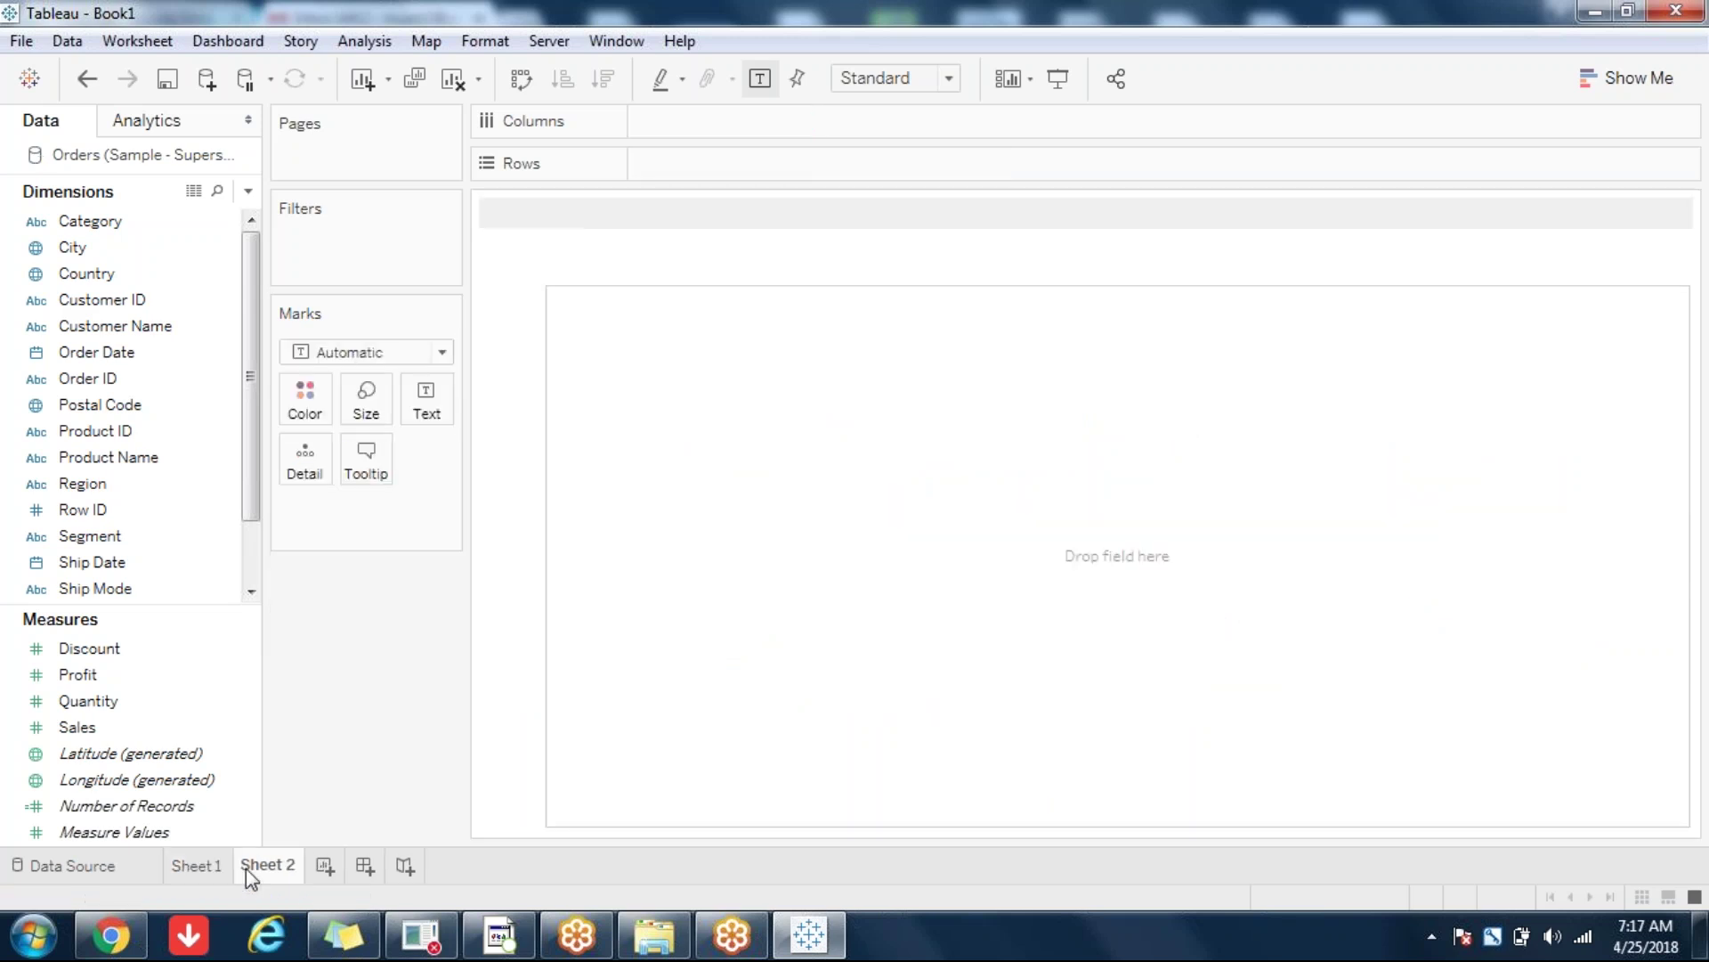
pyautogui.click(194, 868)
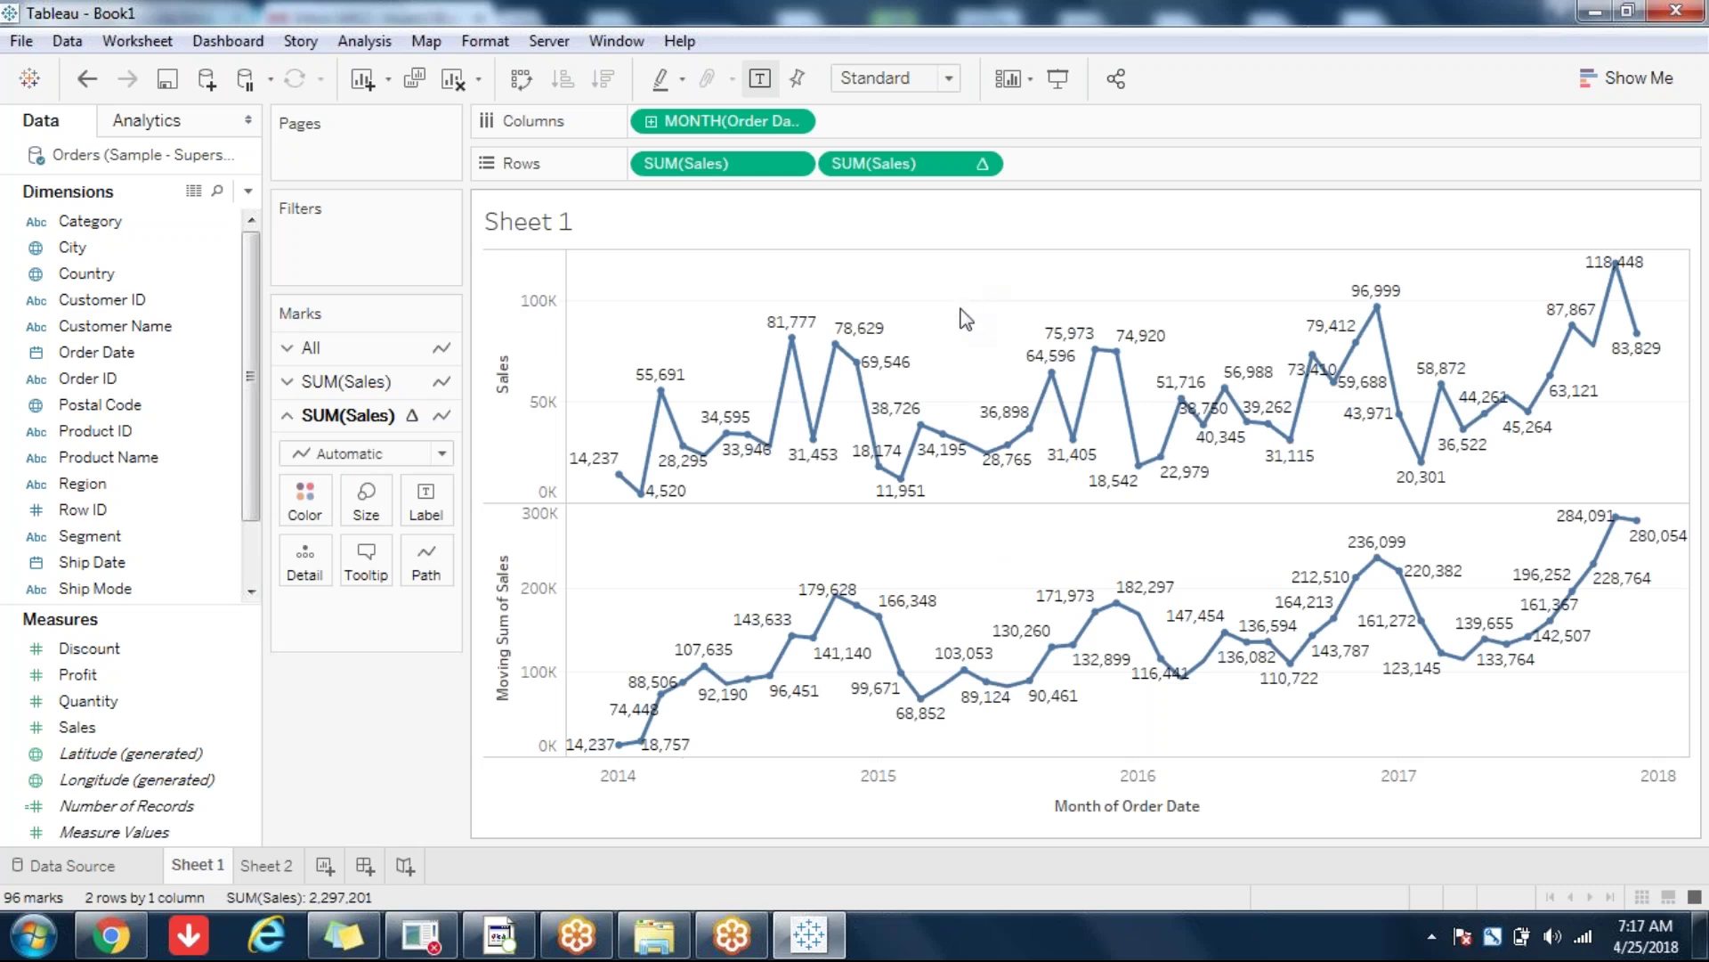
# Step: Edit the second Sales field's table calculation to use 1 previous value, and turn off calculation assistance
pyautogui.click(983, 166)
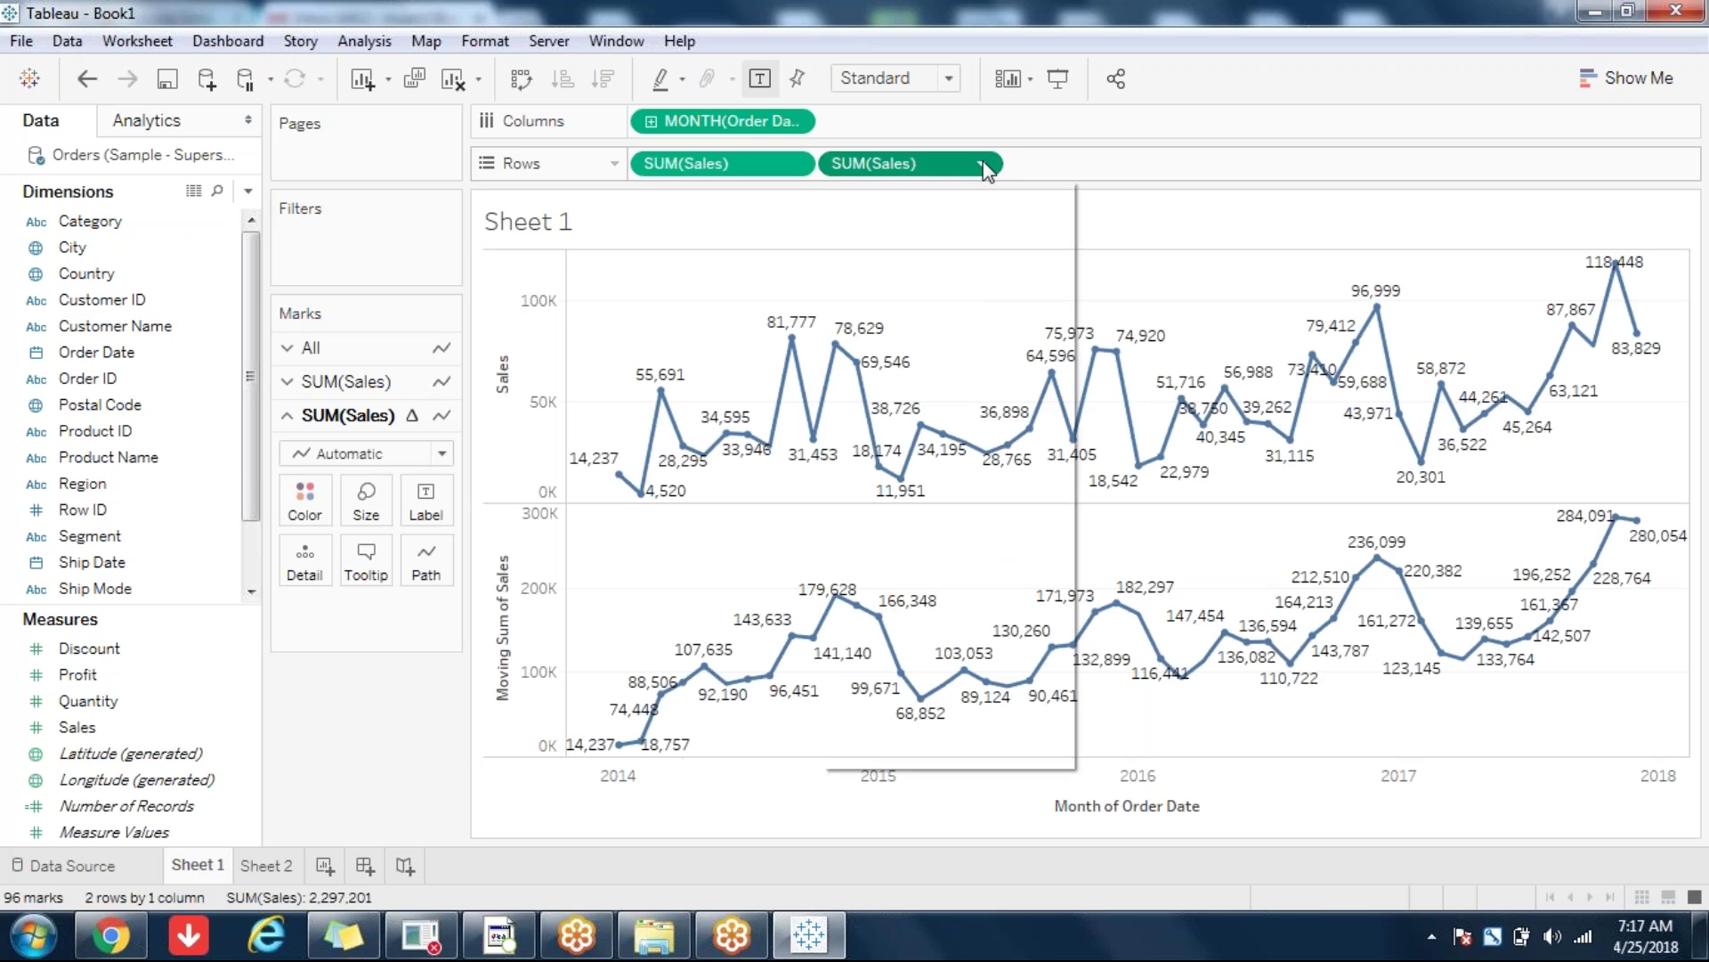
pyautogui.click(920, 594)
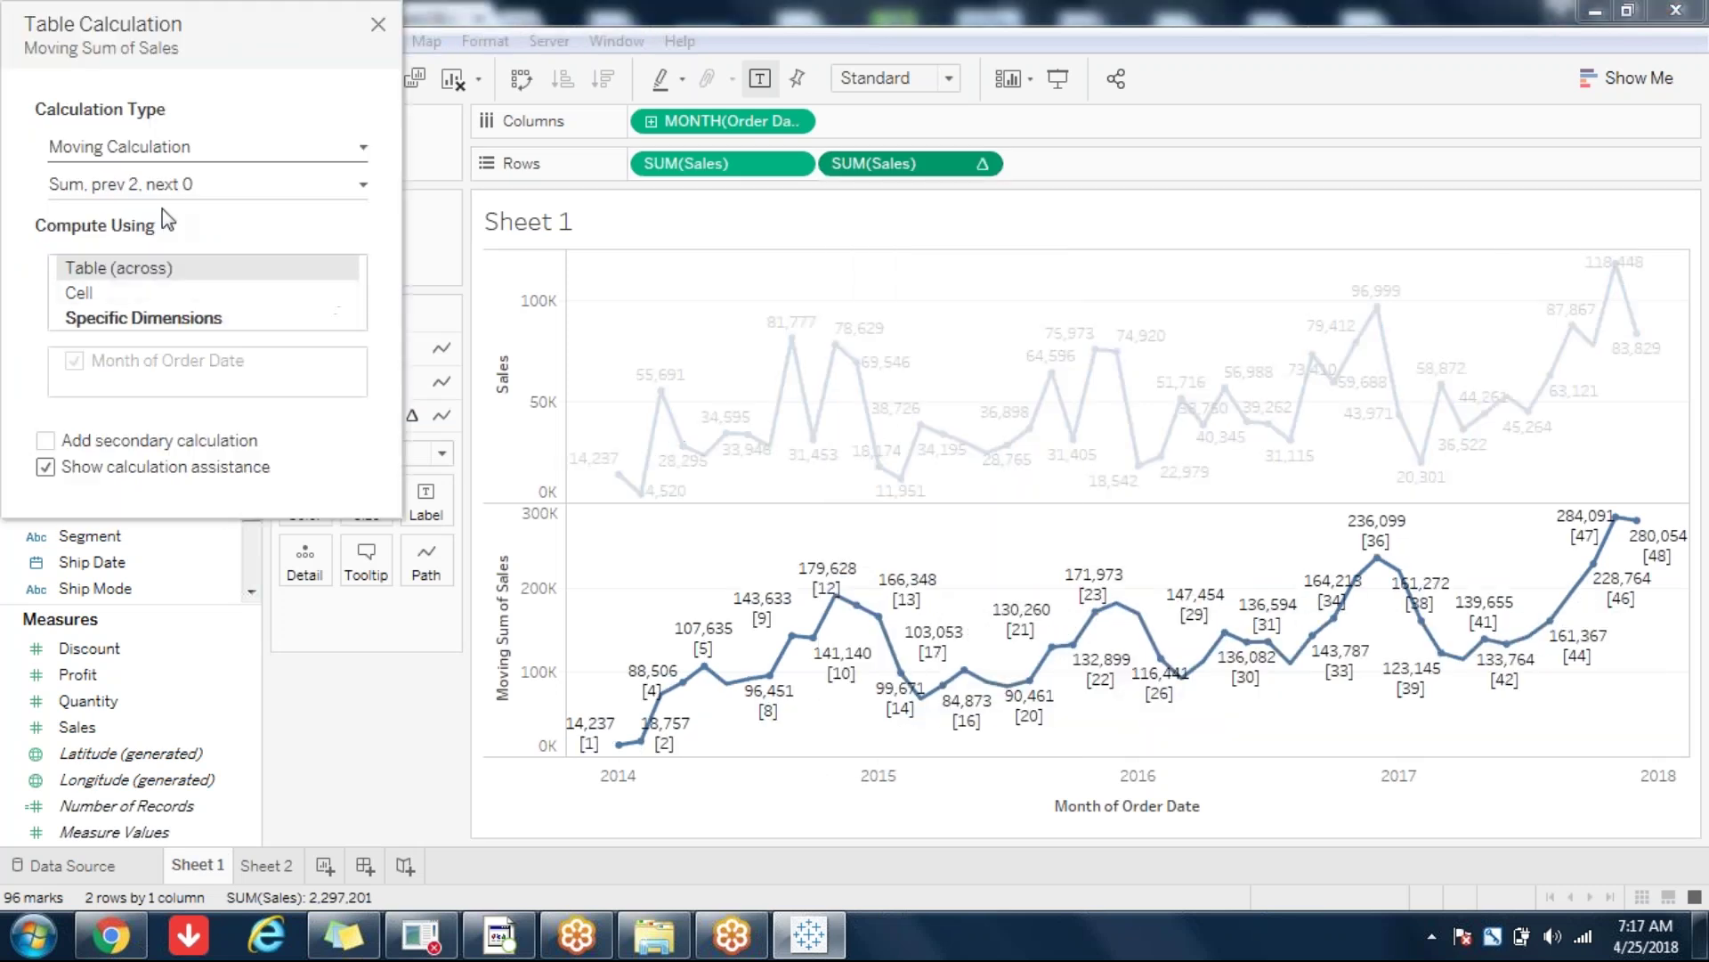
pyautogui.click(126, 194)
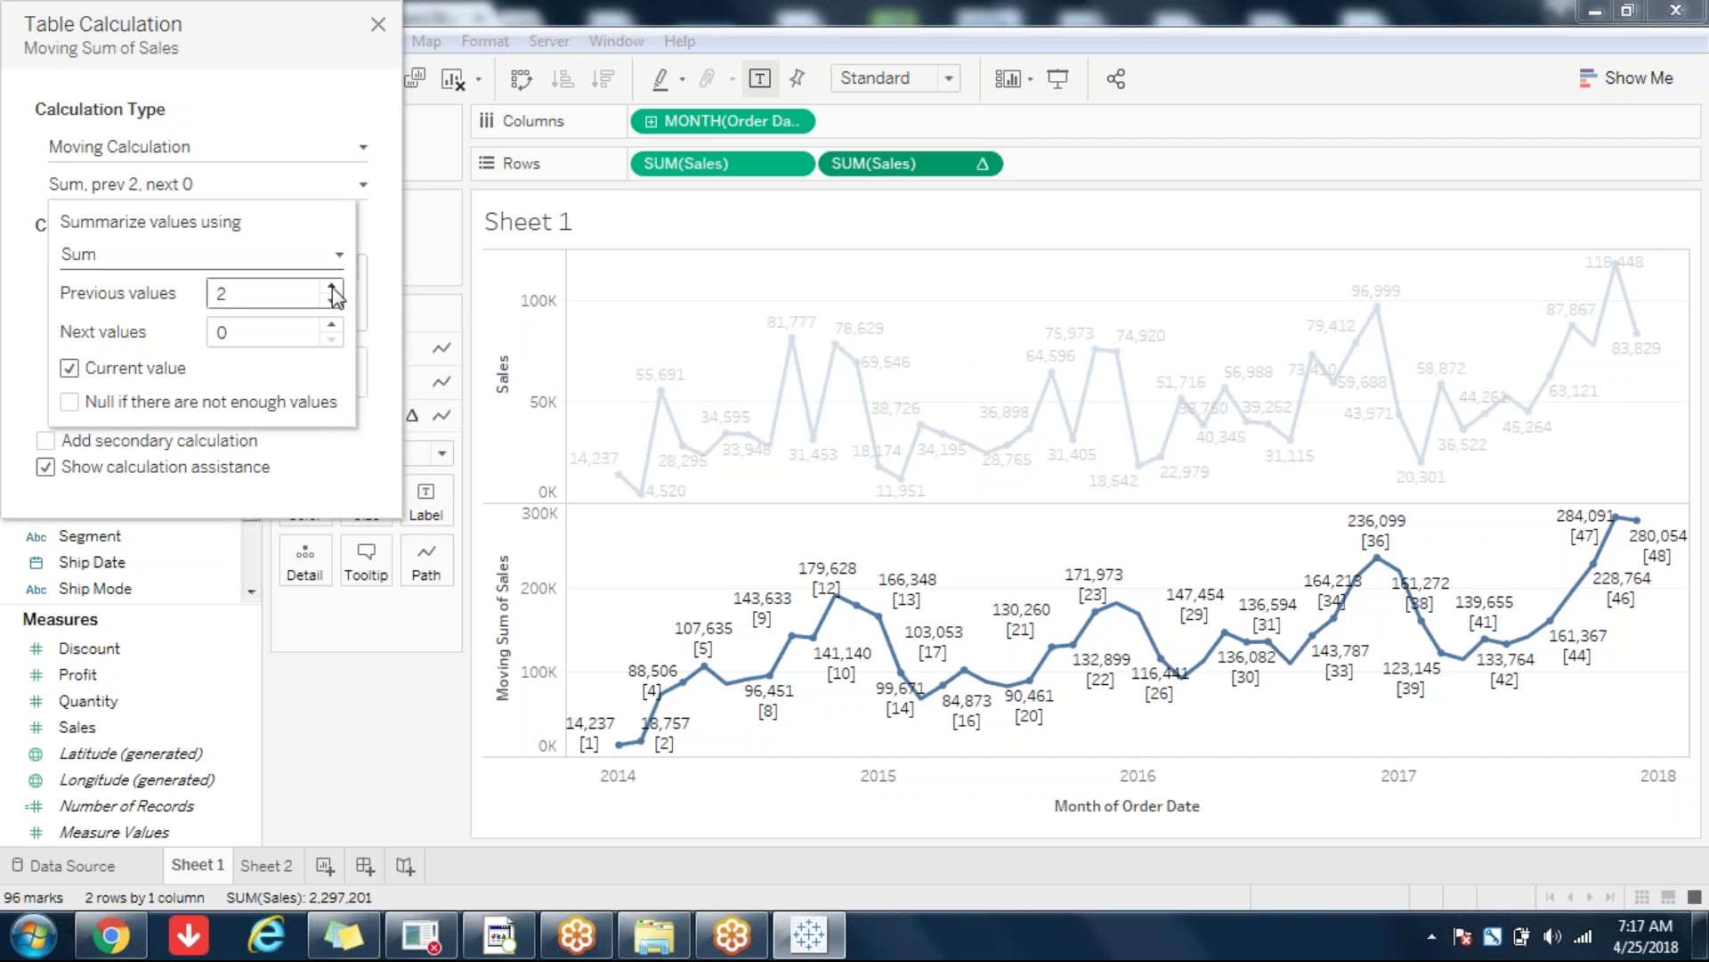
pyautogui.click(292, 303)
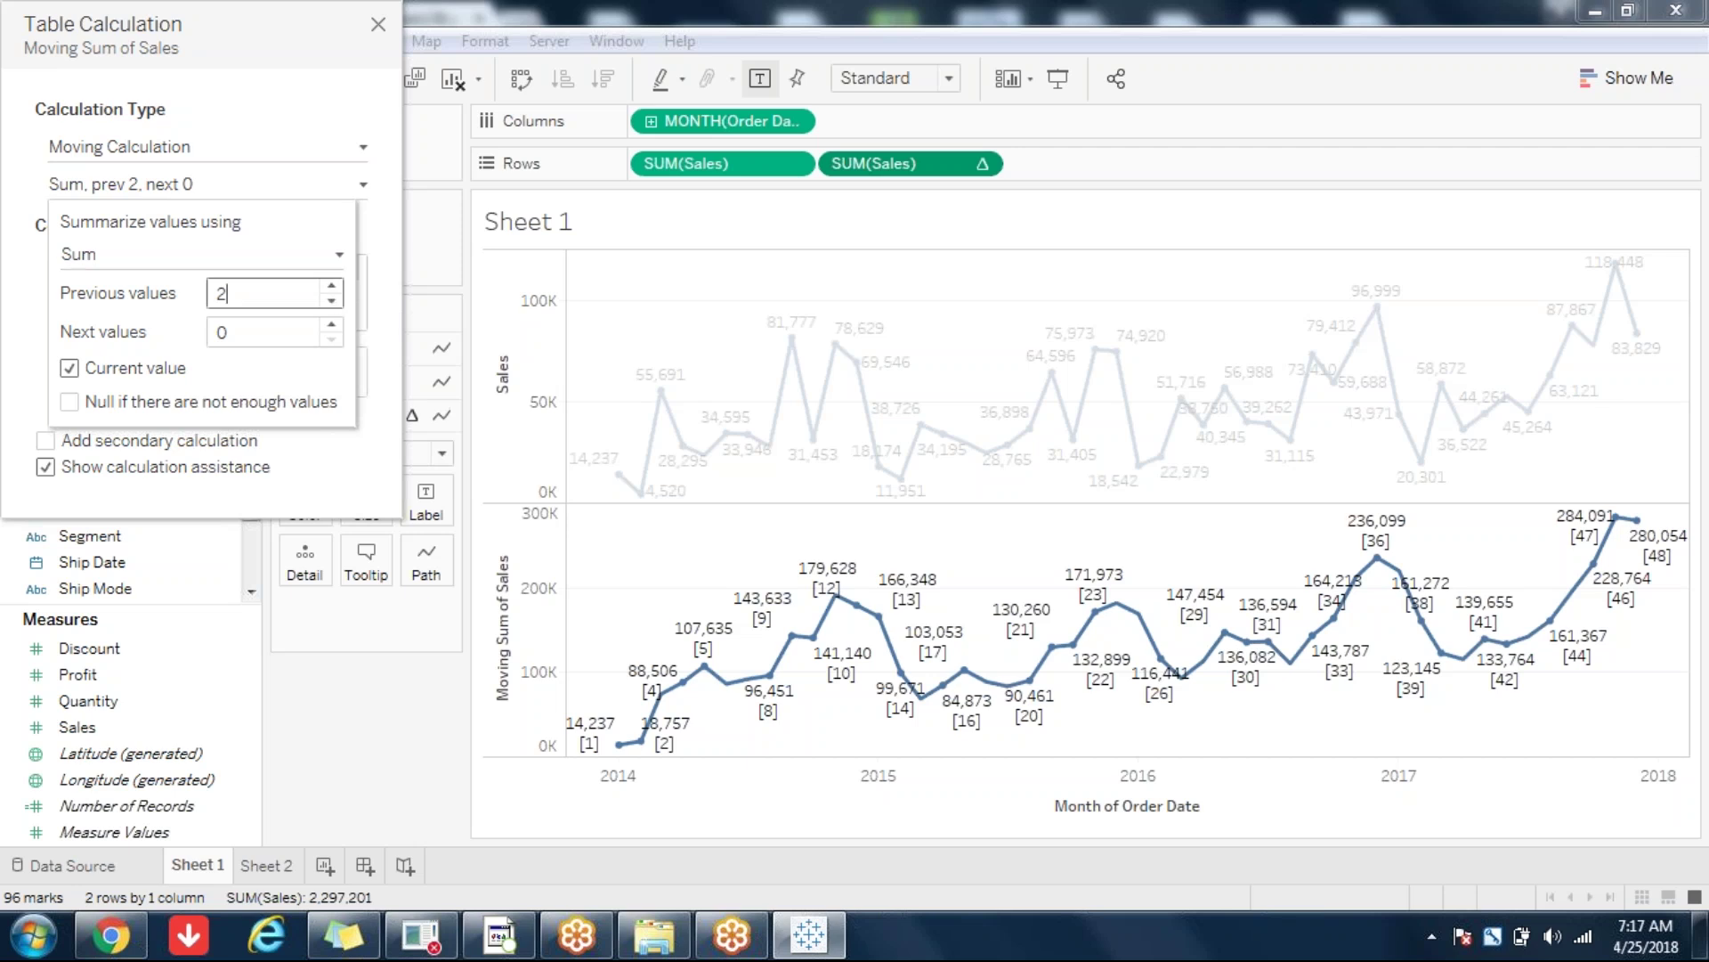
pyautogui.click(331, 300)
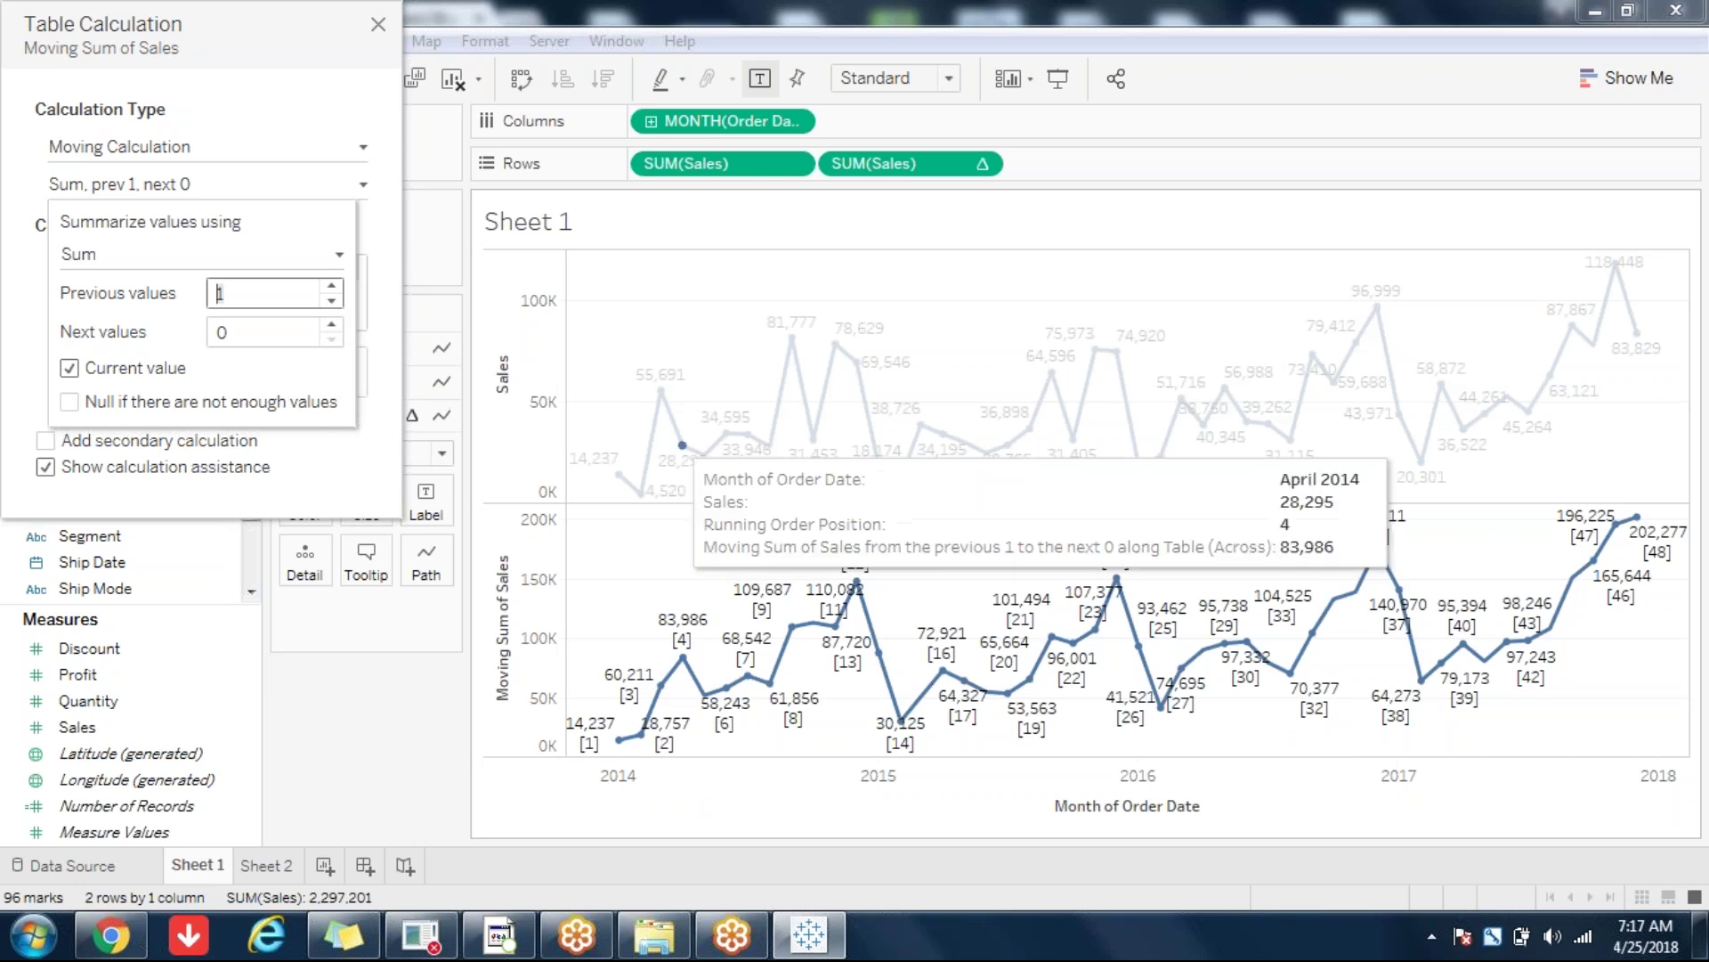
pyautogui.click(709, 546)
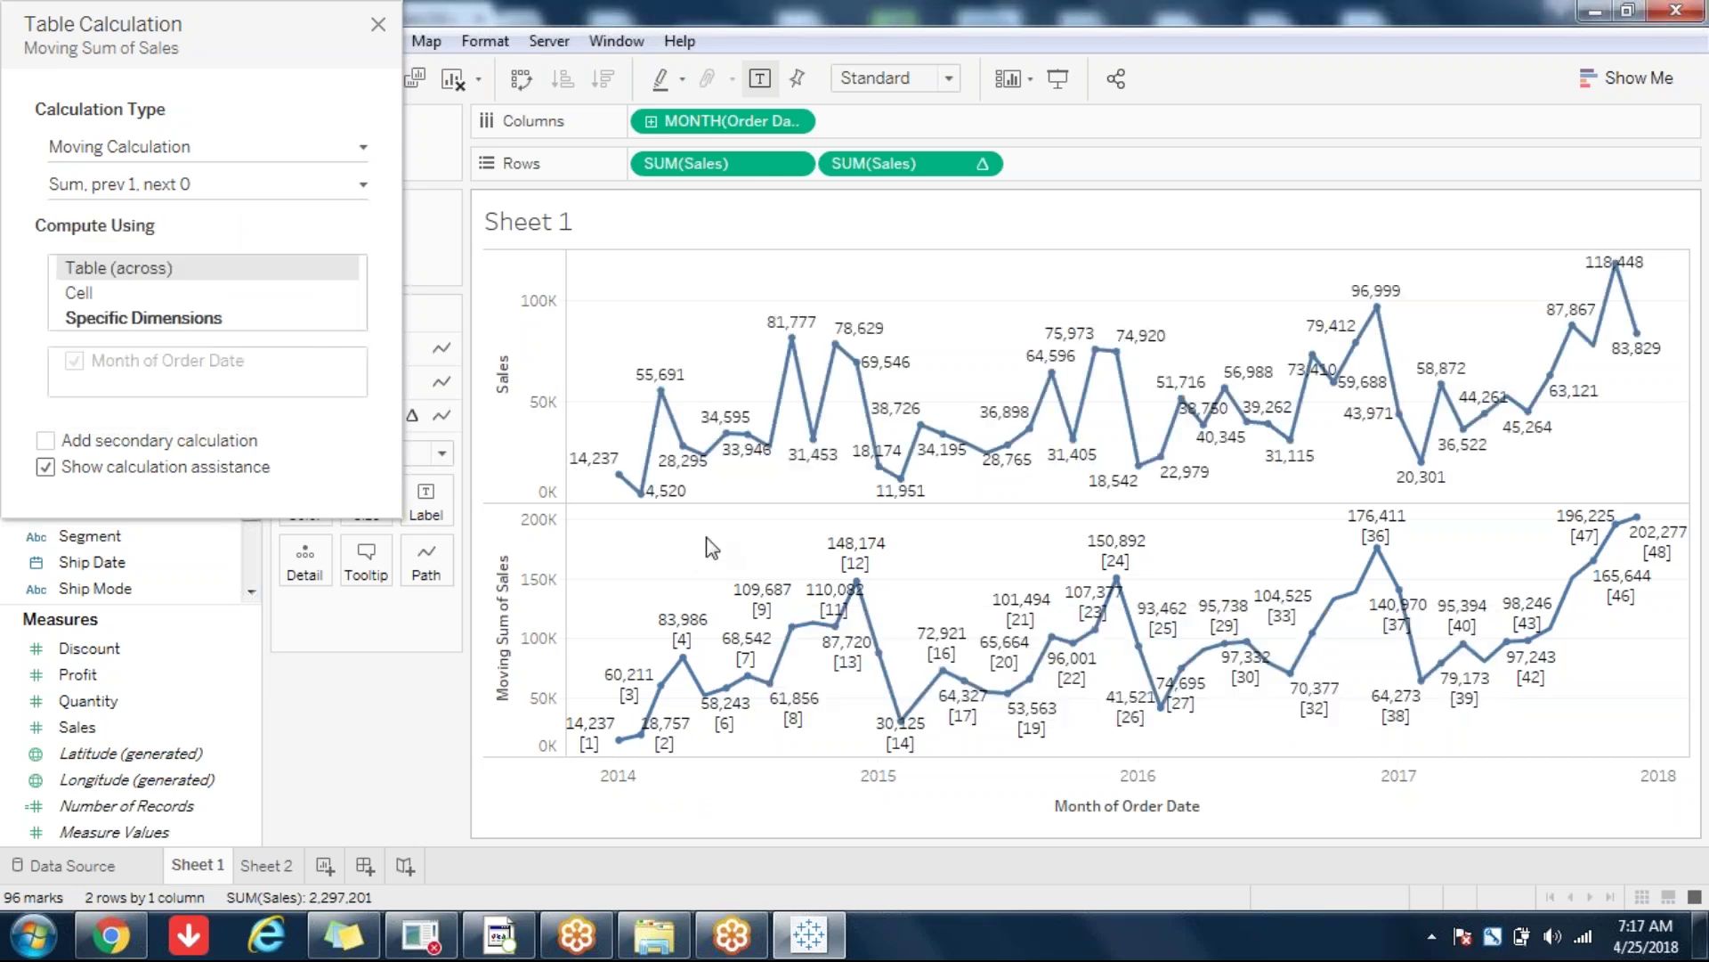
pyautogui.click(222, 187)
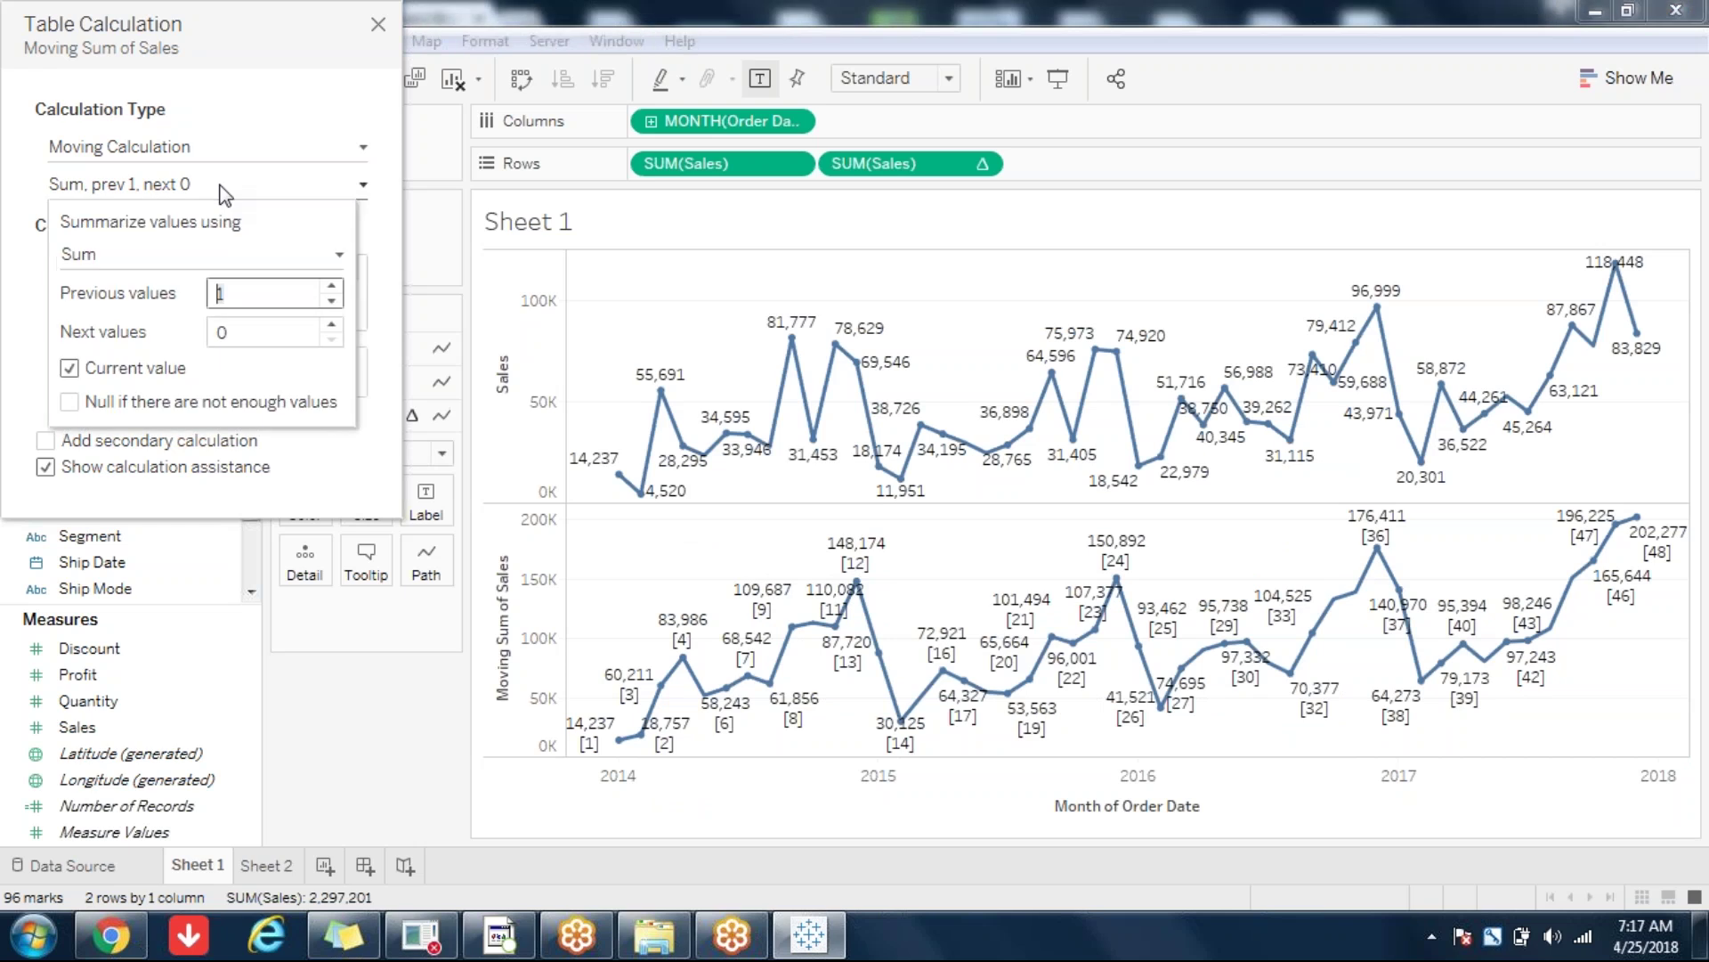
pyautogui.click(729, 537)
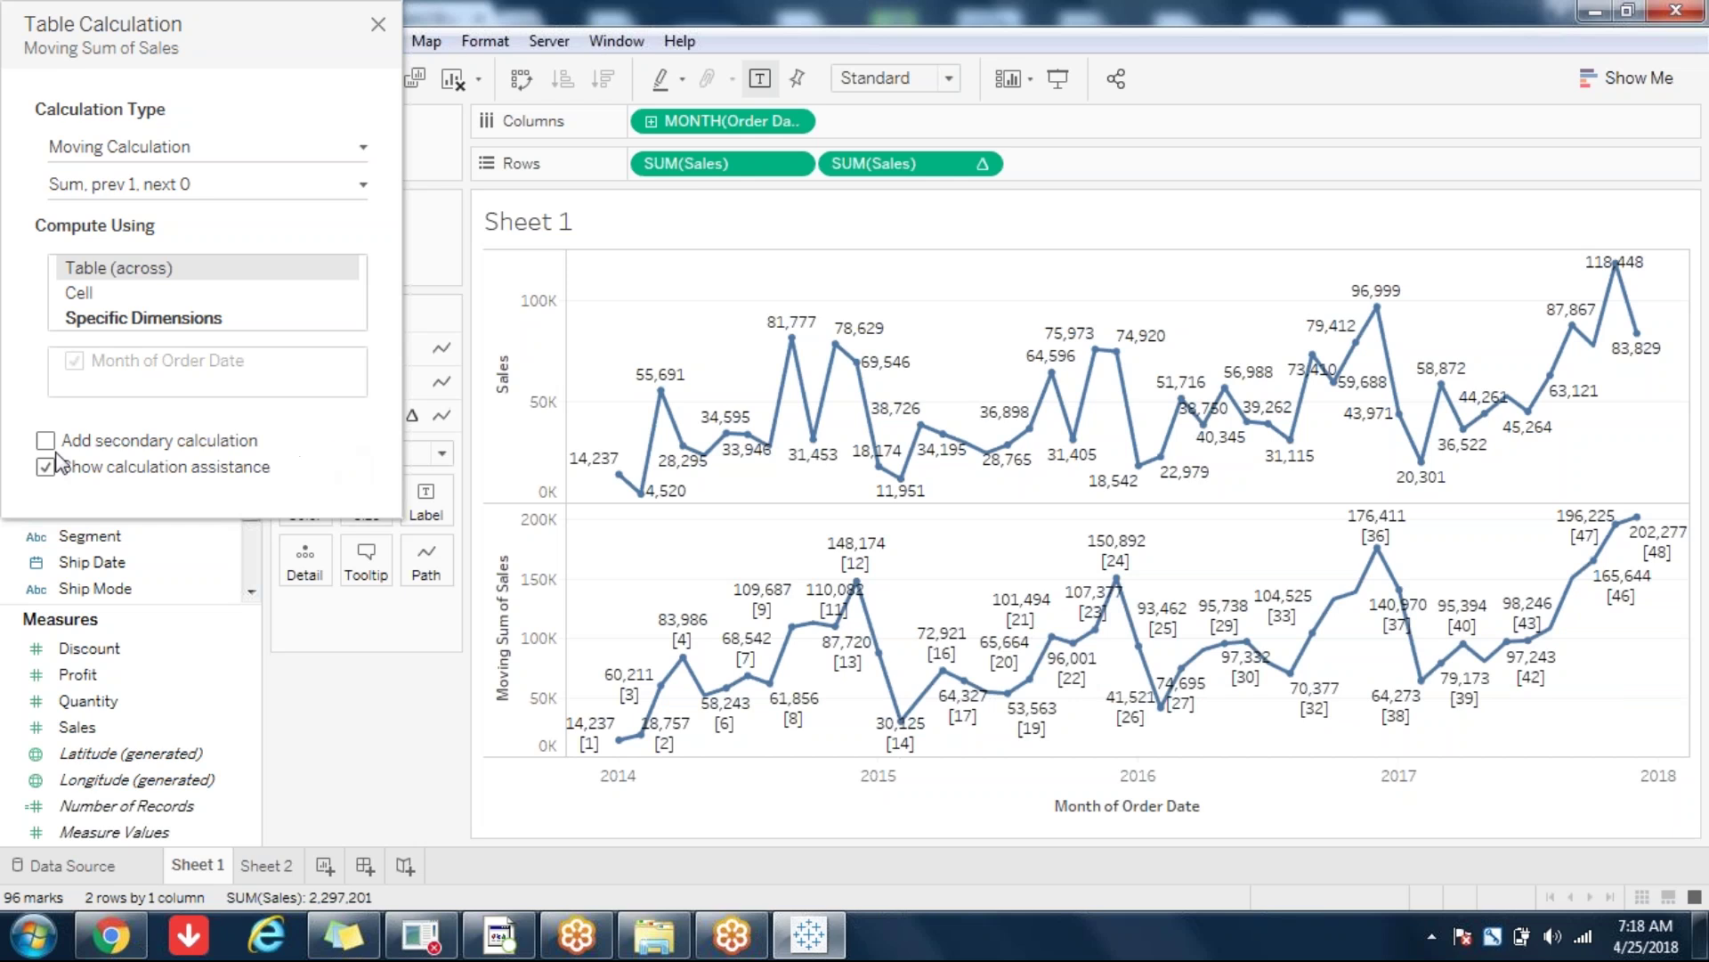
pyautogui.click(43, 470)
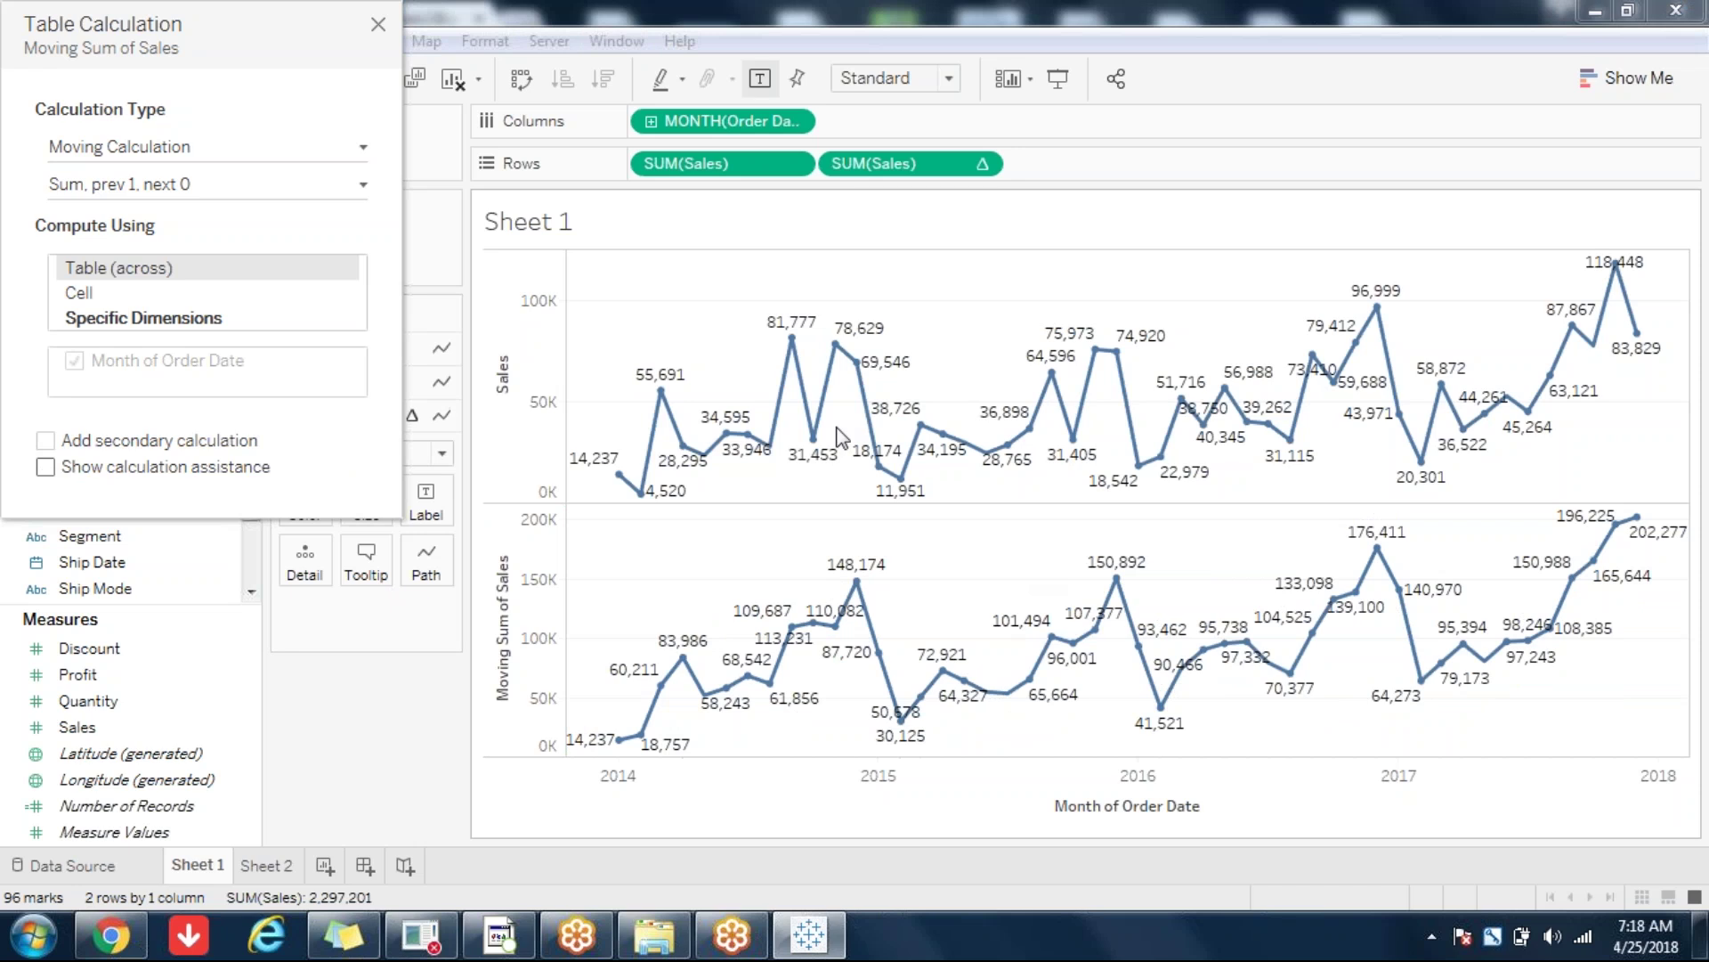
# Step: Set the moving sum's next values to 1 and compare the early 2014 sales with their moving sums
pyautogui.click(260, 182)
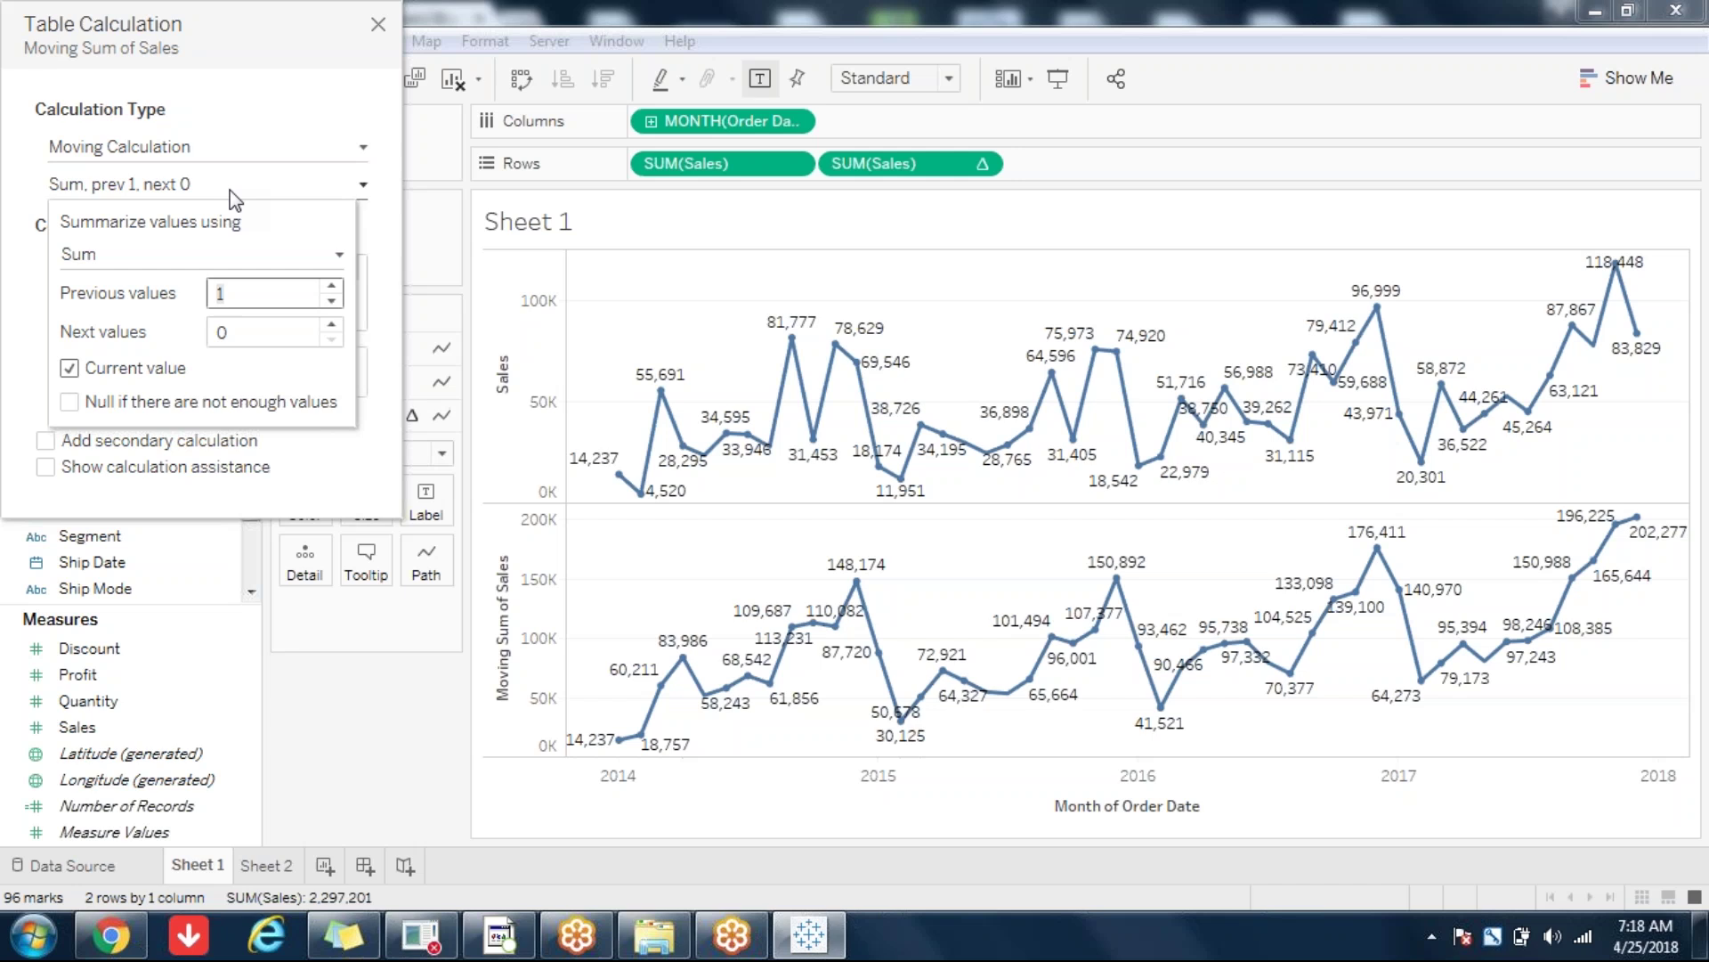
pyautogui.click(331, 326)
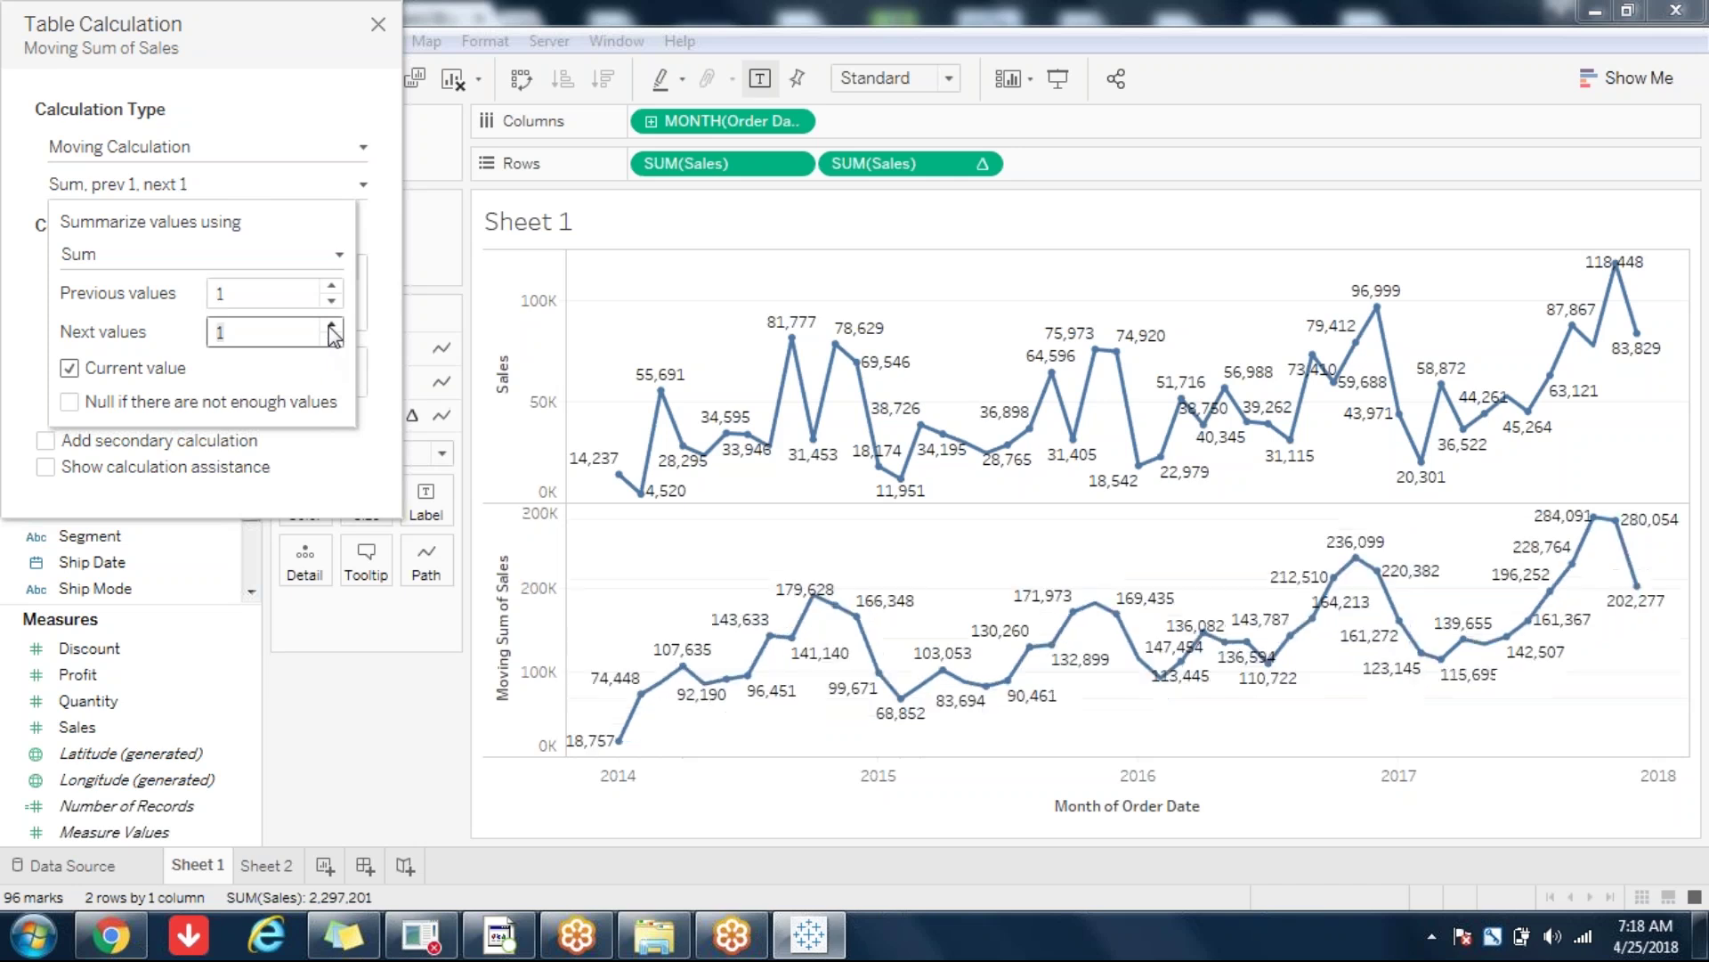
pyautogui.click(331, 340)
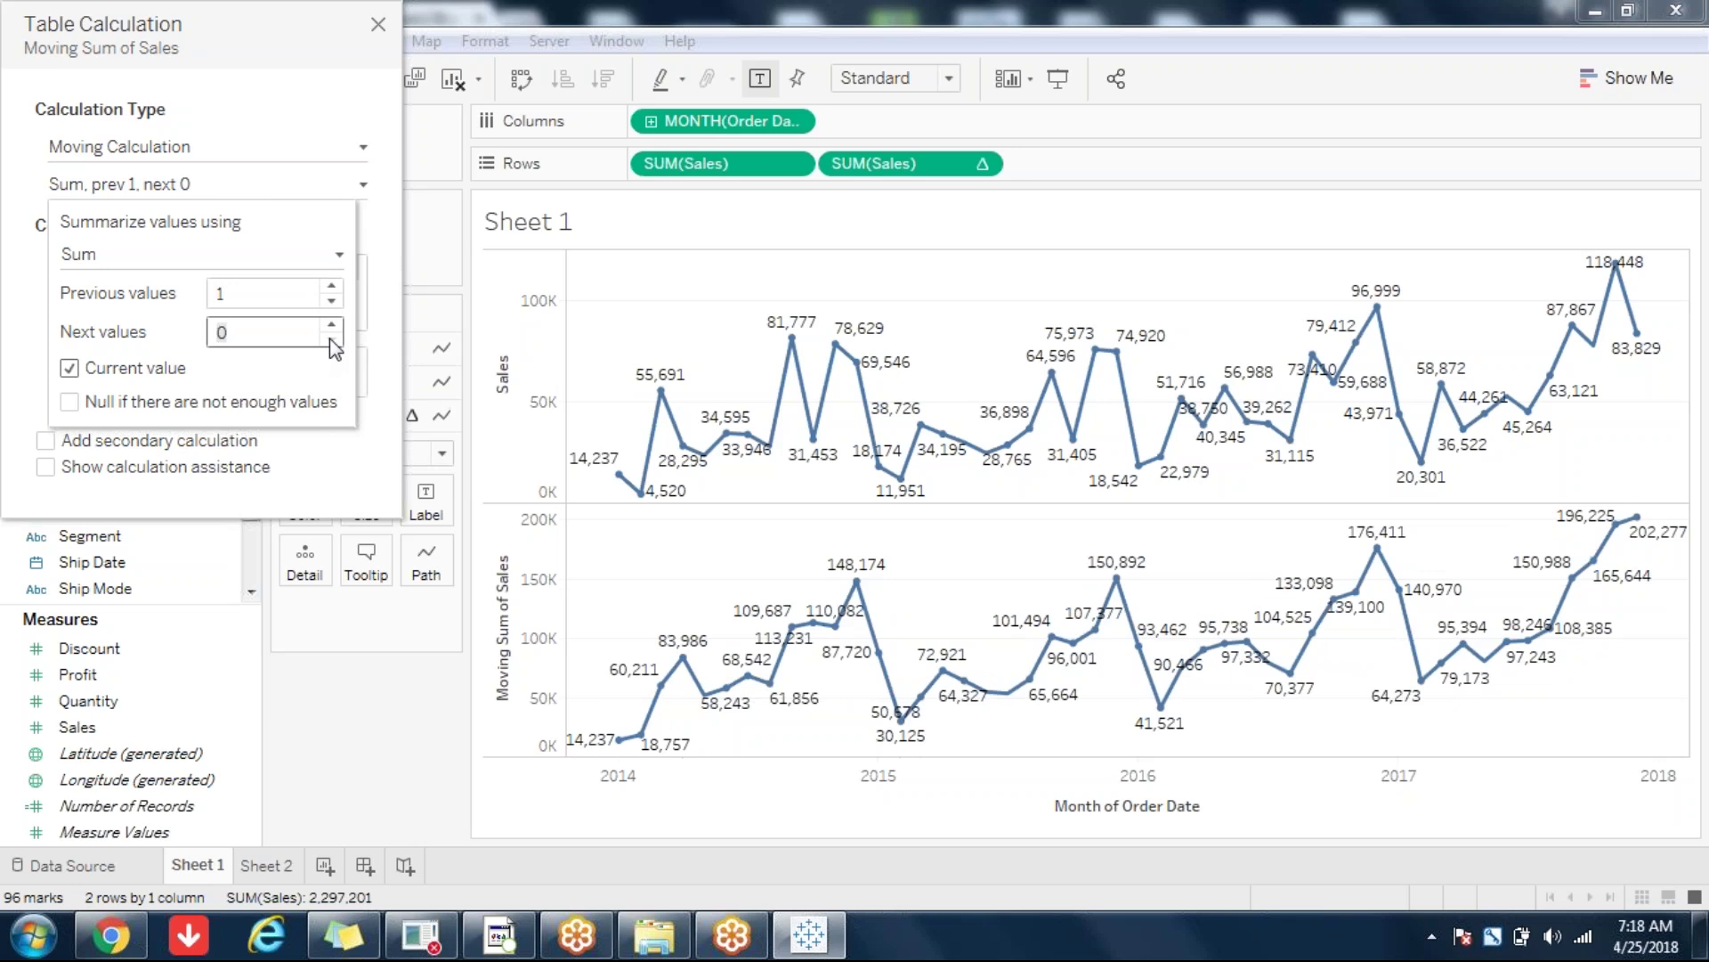
pyautogui.click(332, 325)
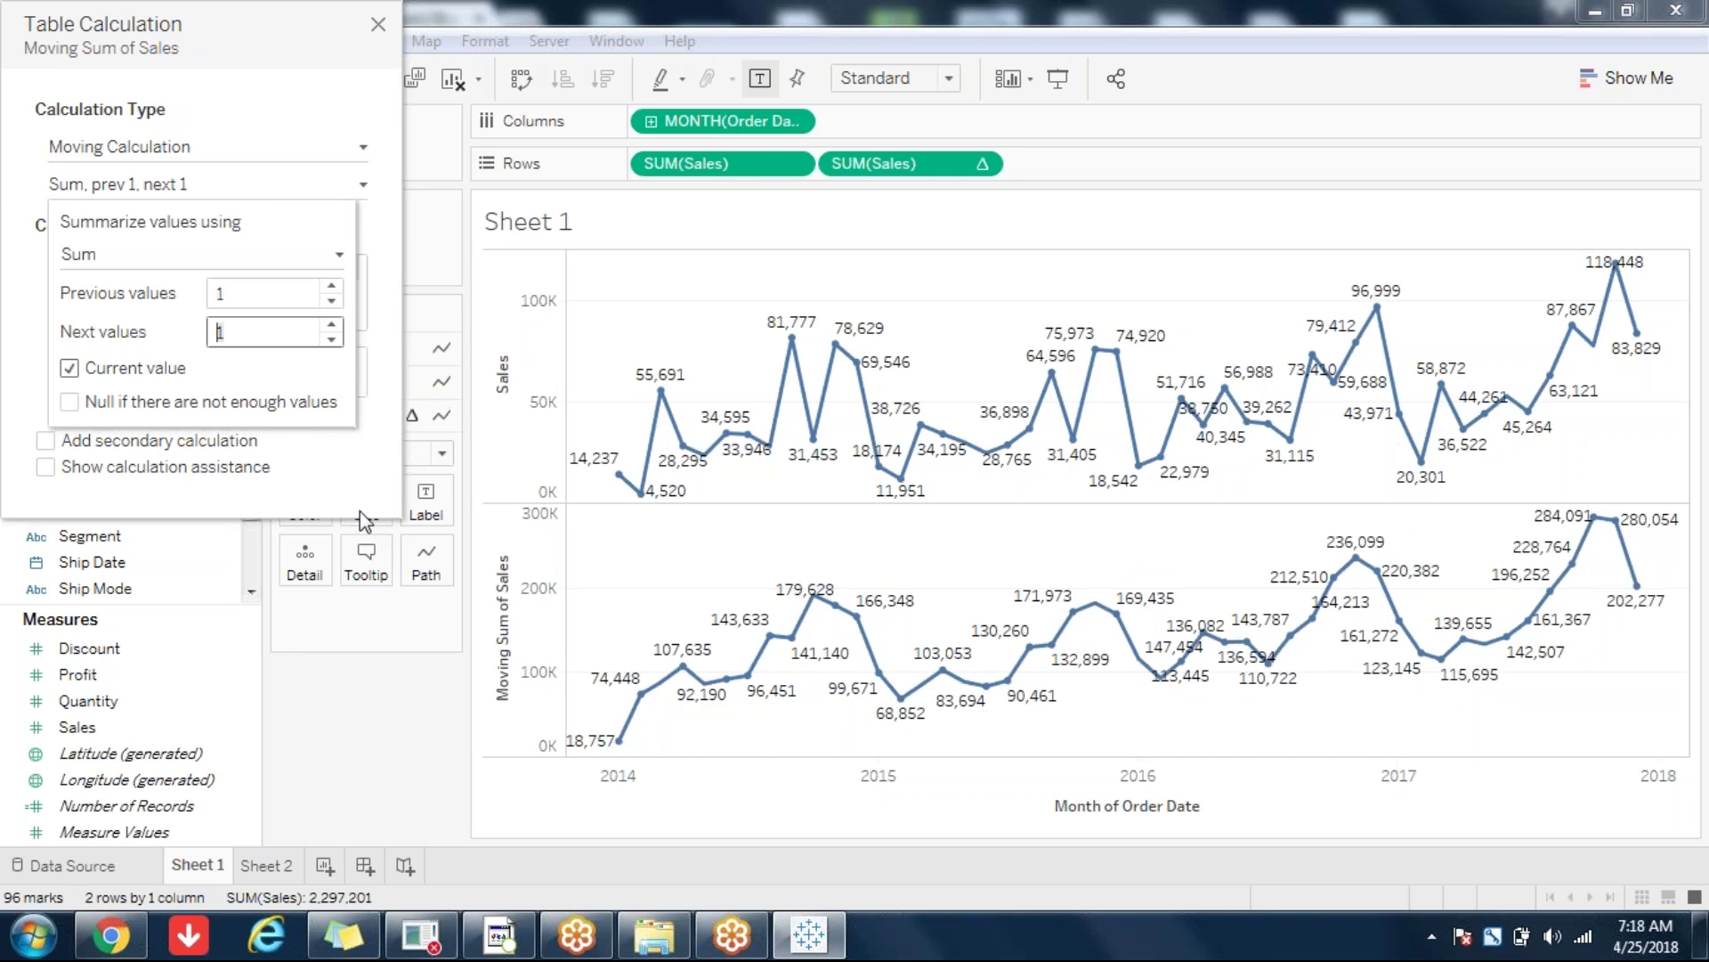
pyautogui.click(336, 495)
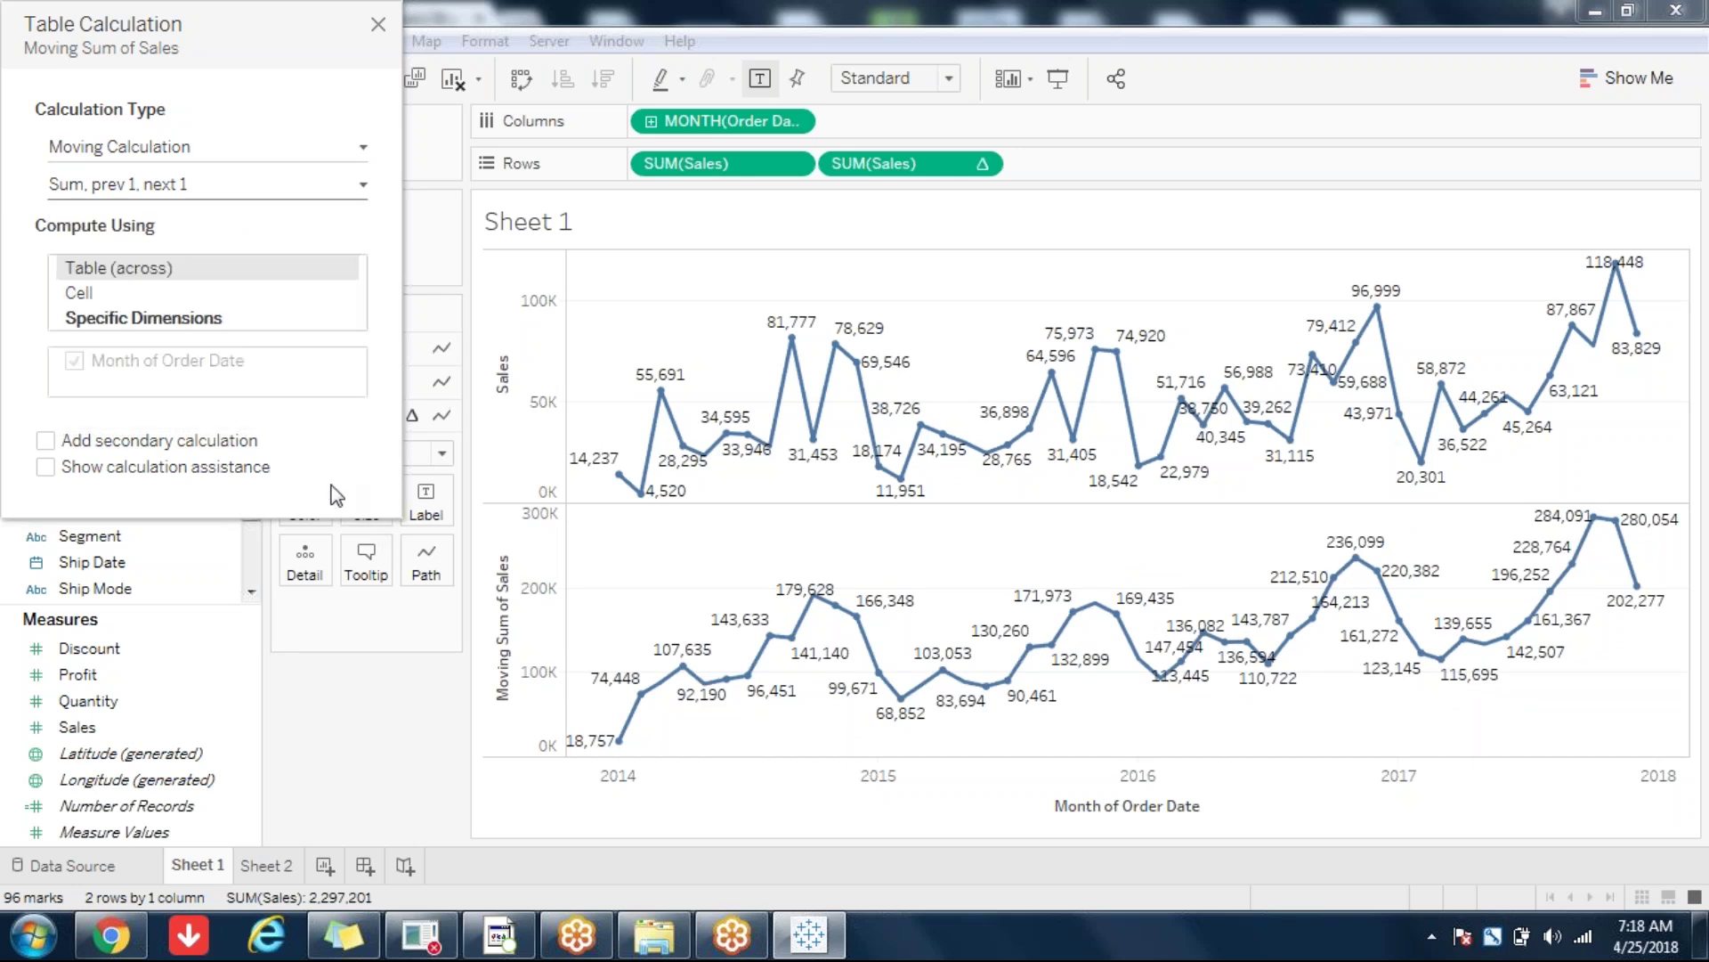
pyautogui.click(622, 755)
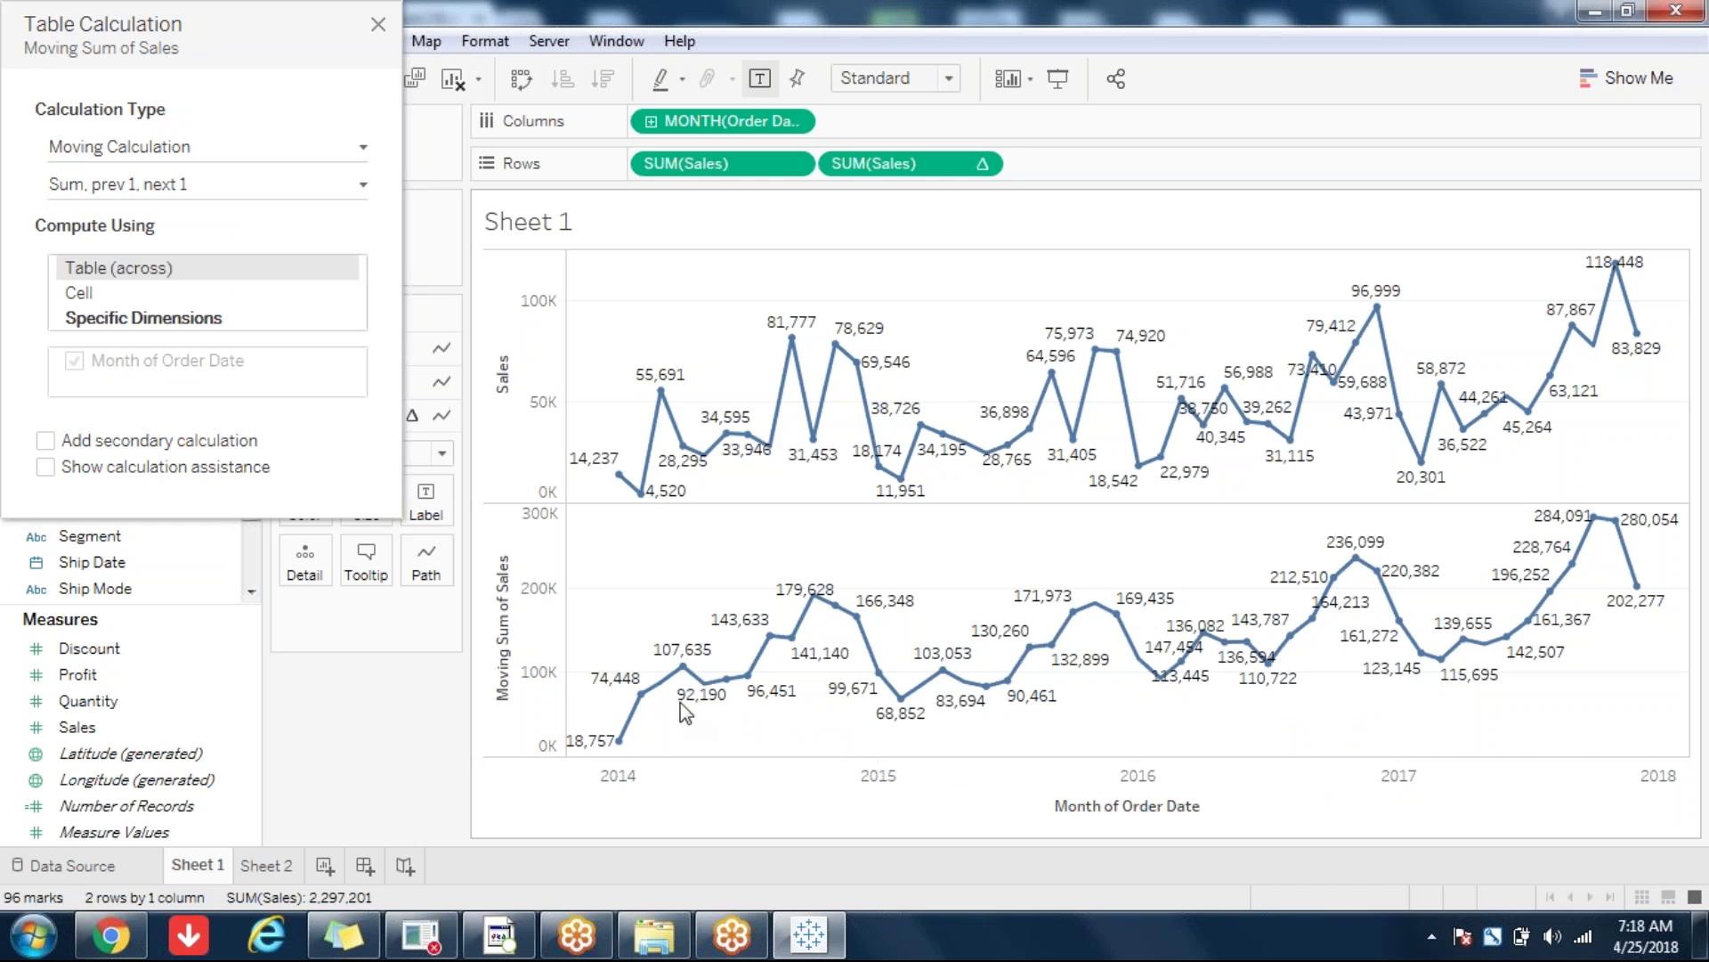
pyautogui.moveTo(639, 481)
pyautogui.moveTo(617, 741)
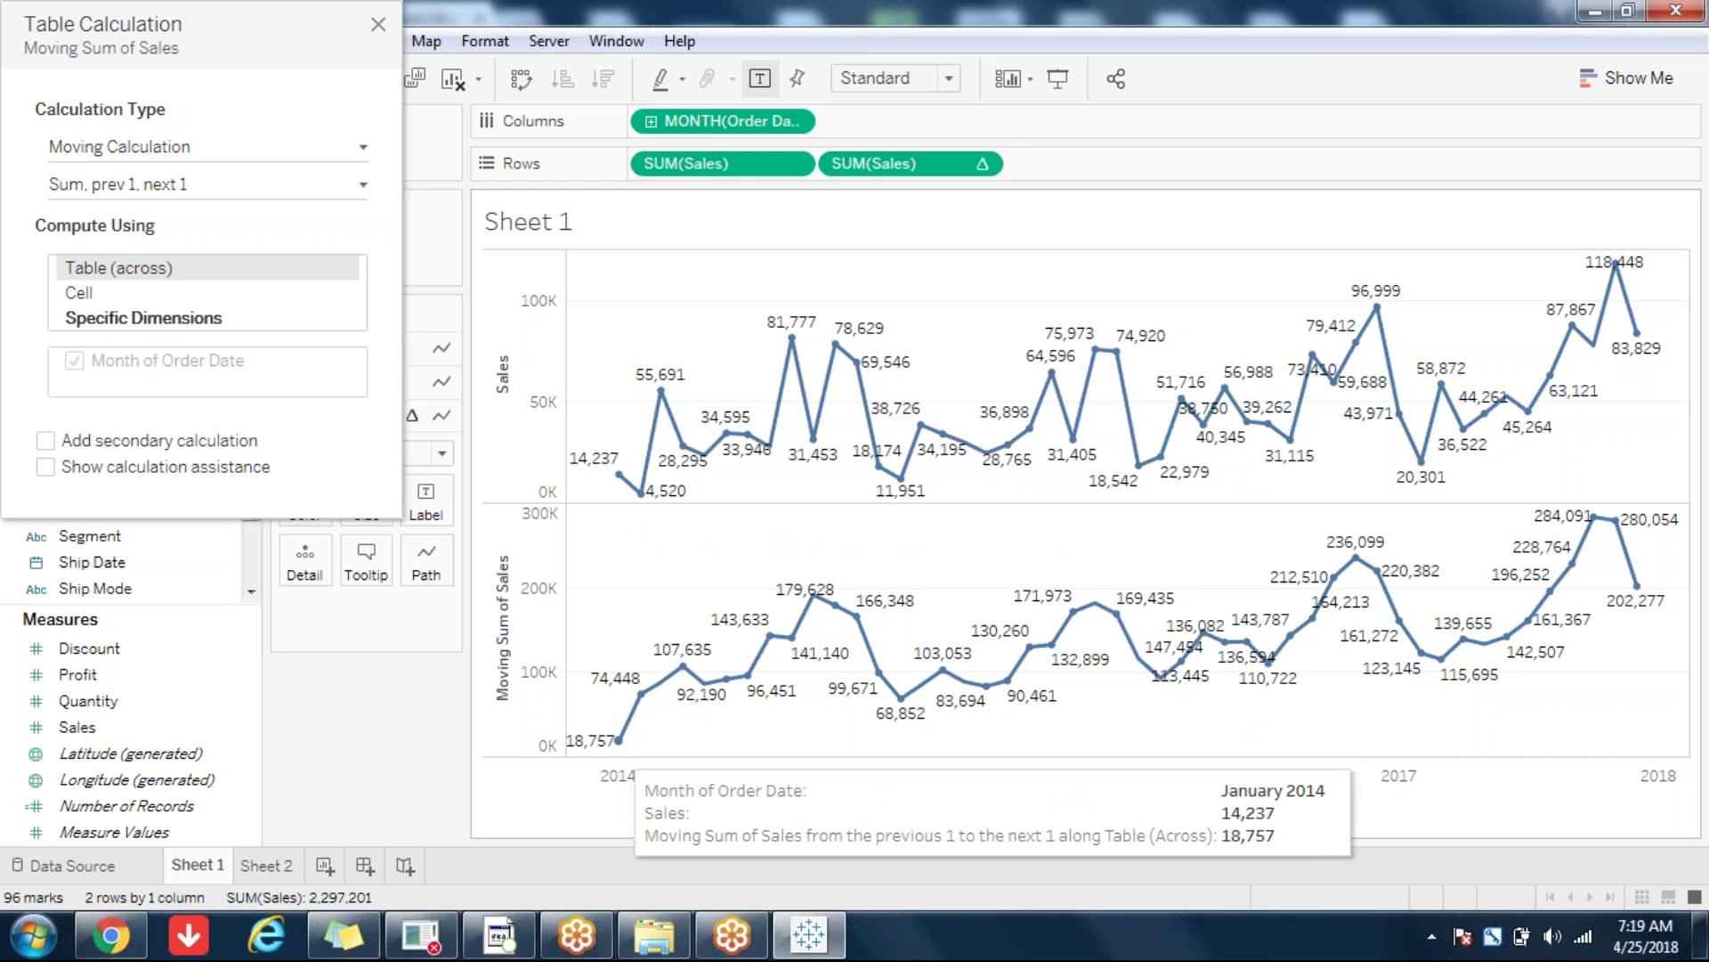
pyautogui.moveTo(641, 694)
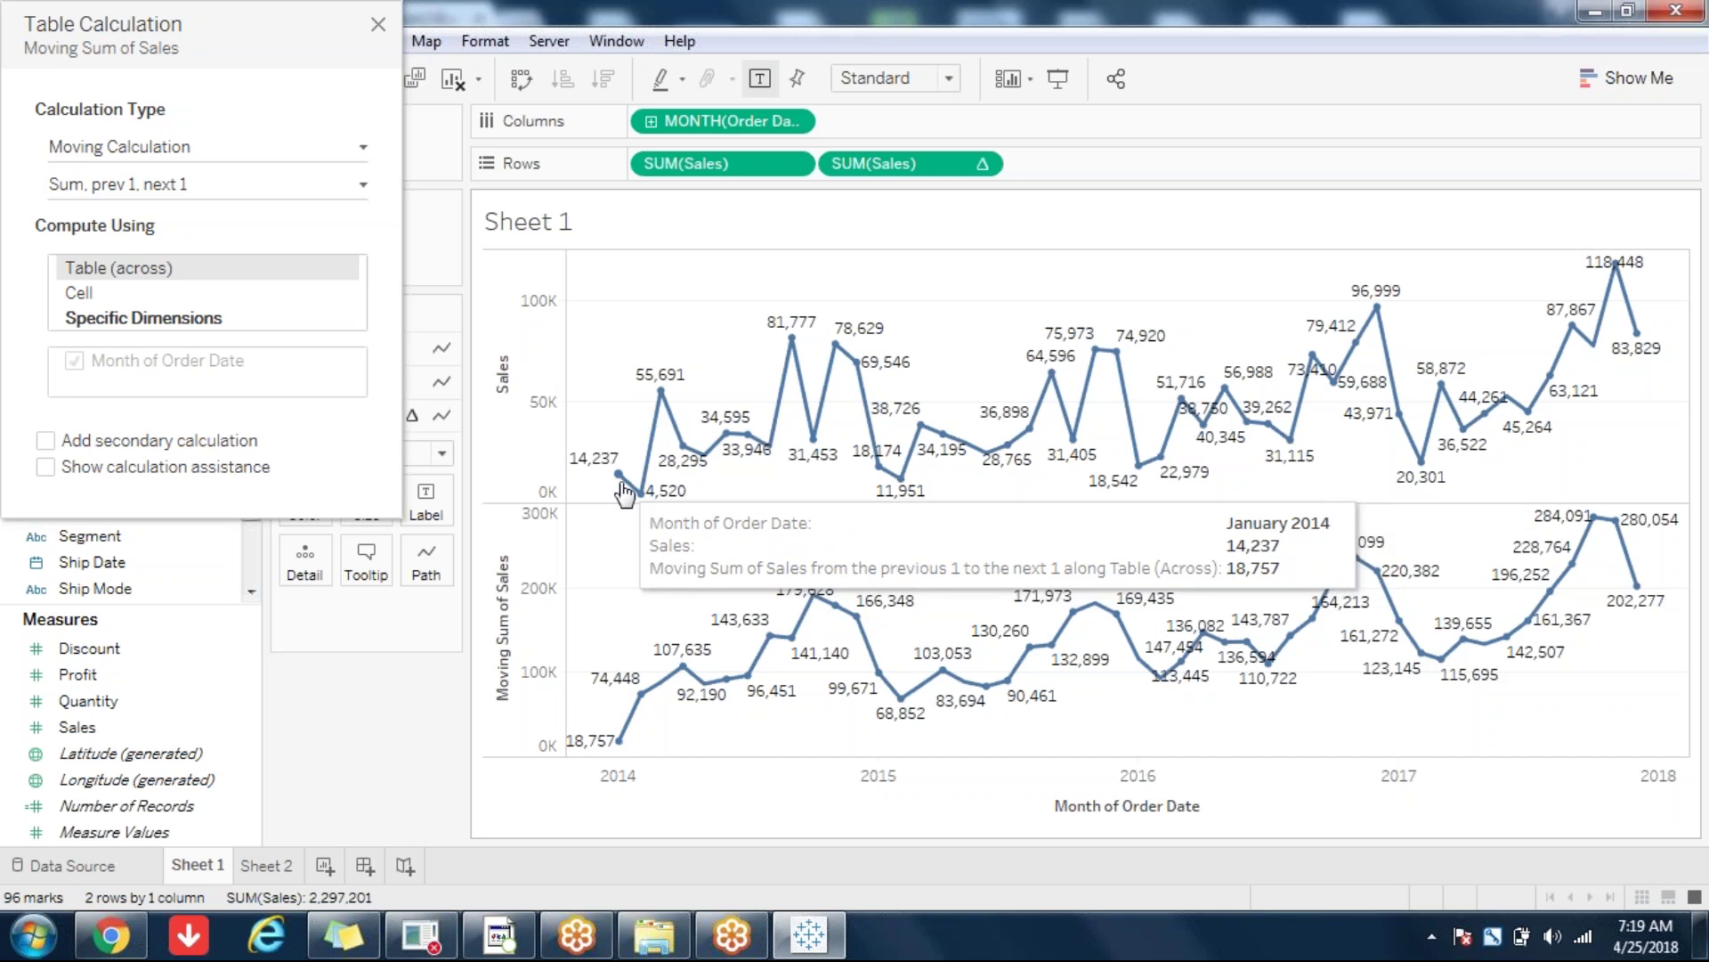
pyautogui.moveTo(676, 389)
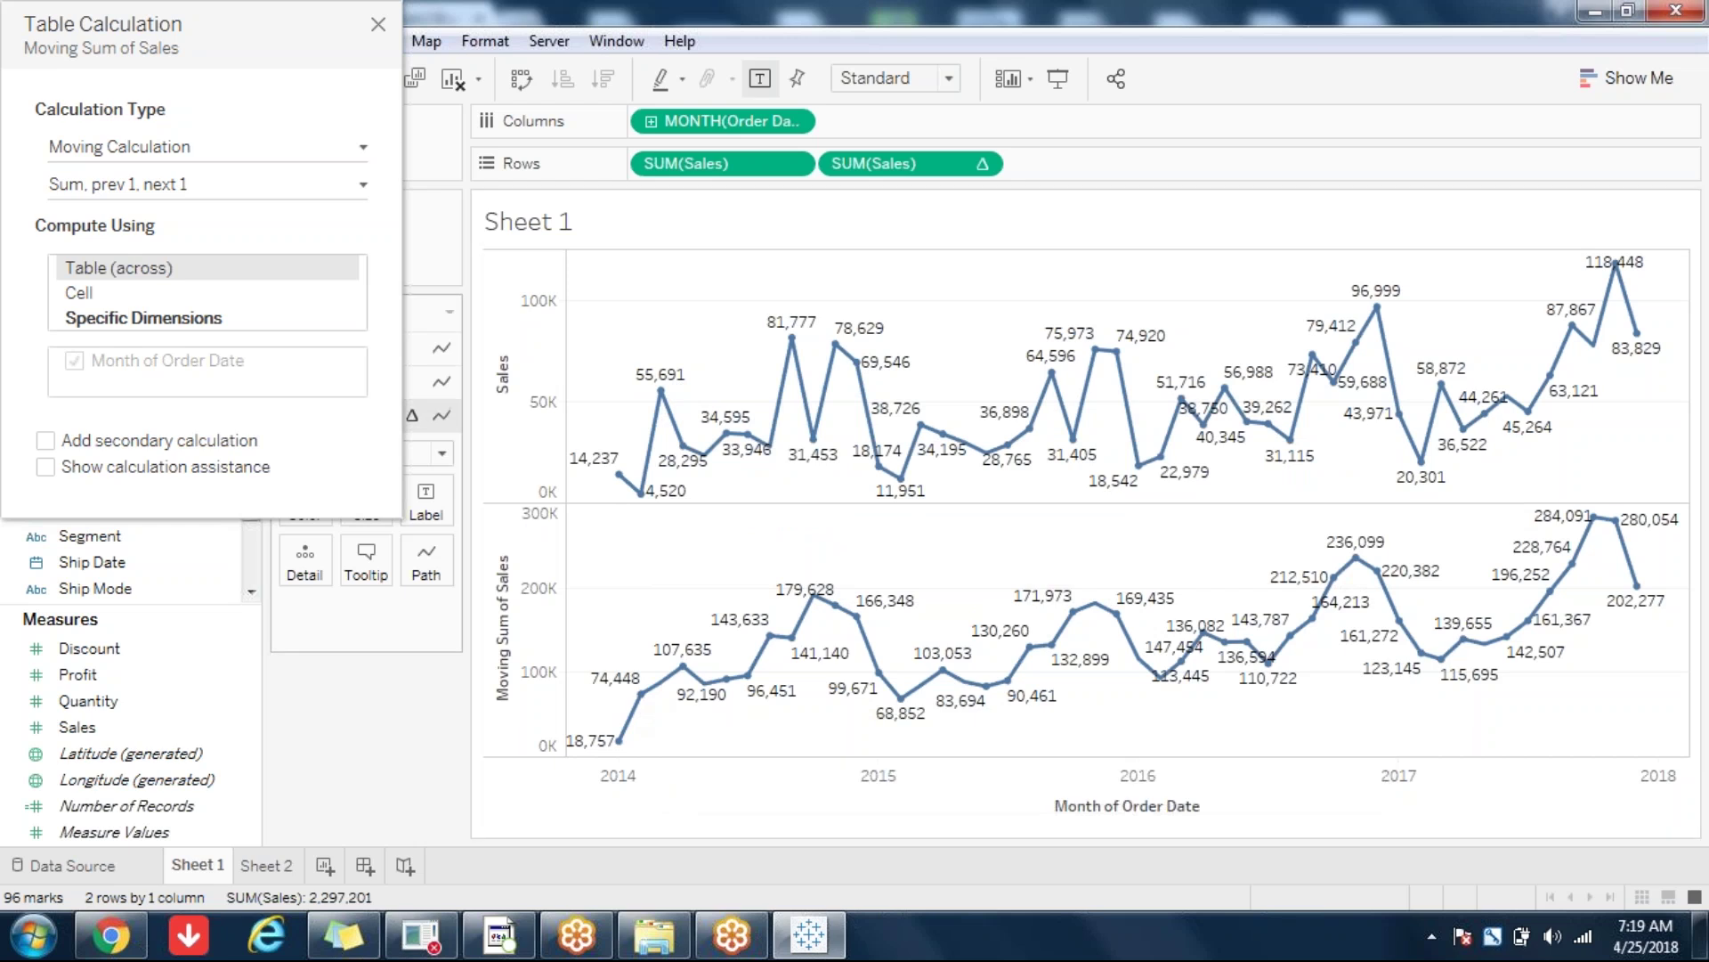
# Step: Change the moving calculation to summarize values using Average and close the table calculation settings
pyautogui.click(178, 189)
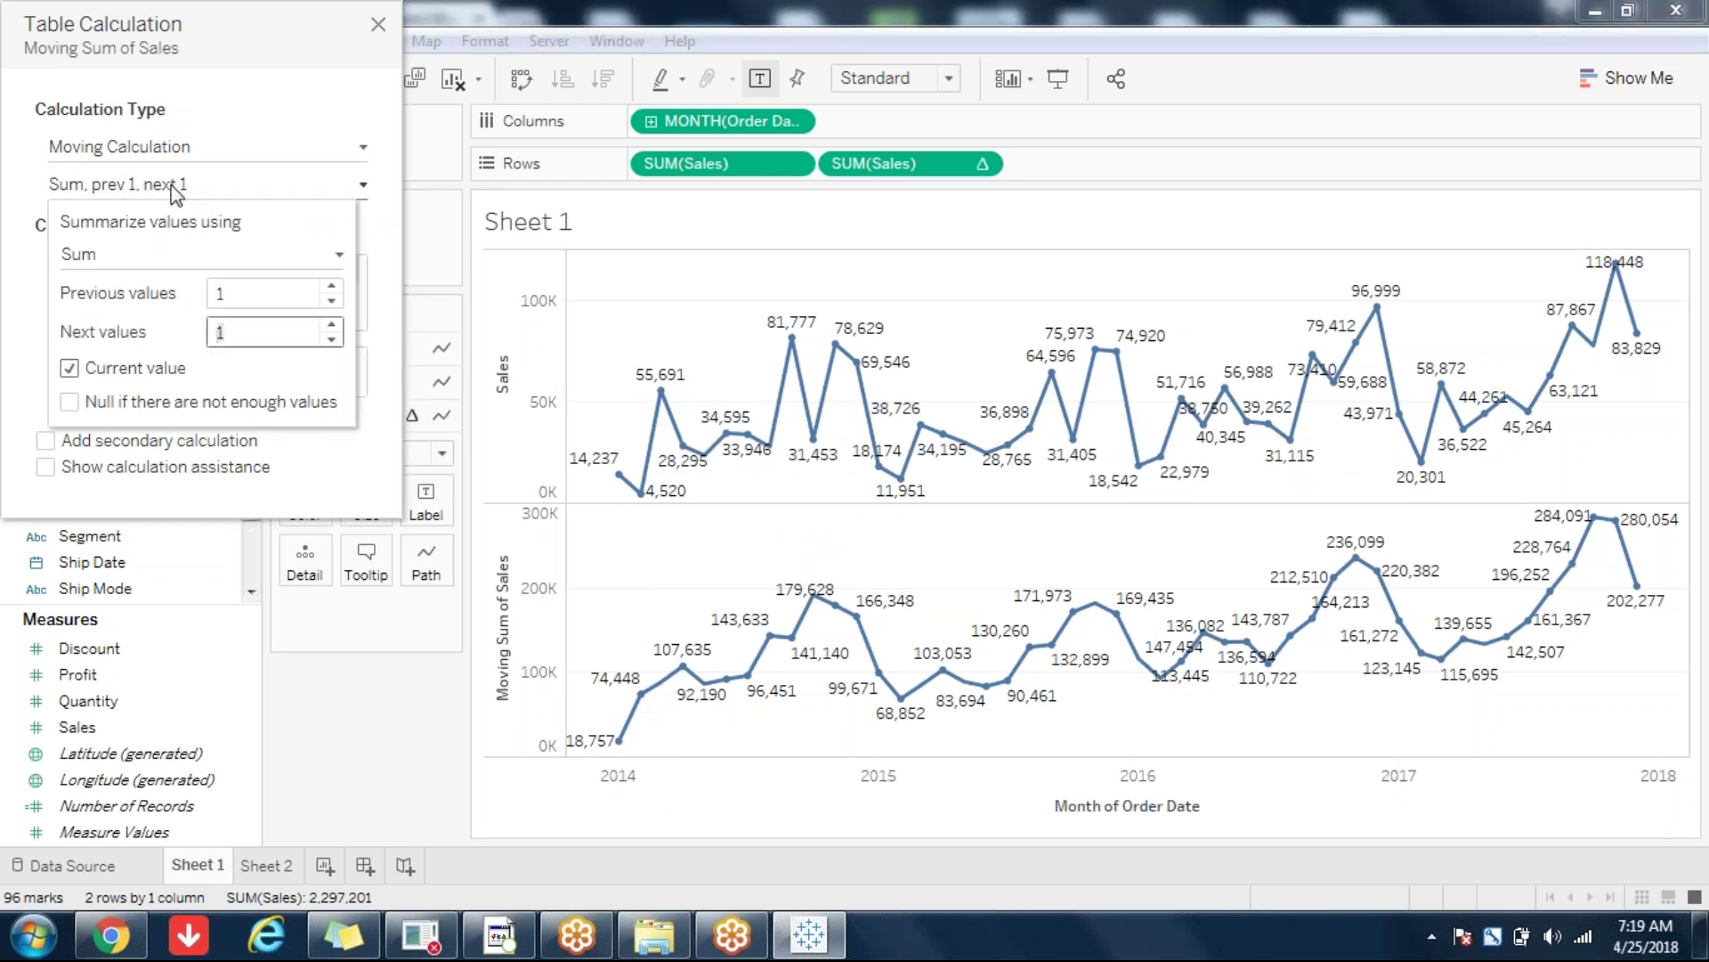
pyautogui.click(139, 257)
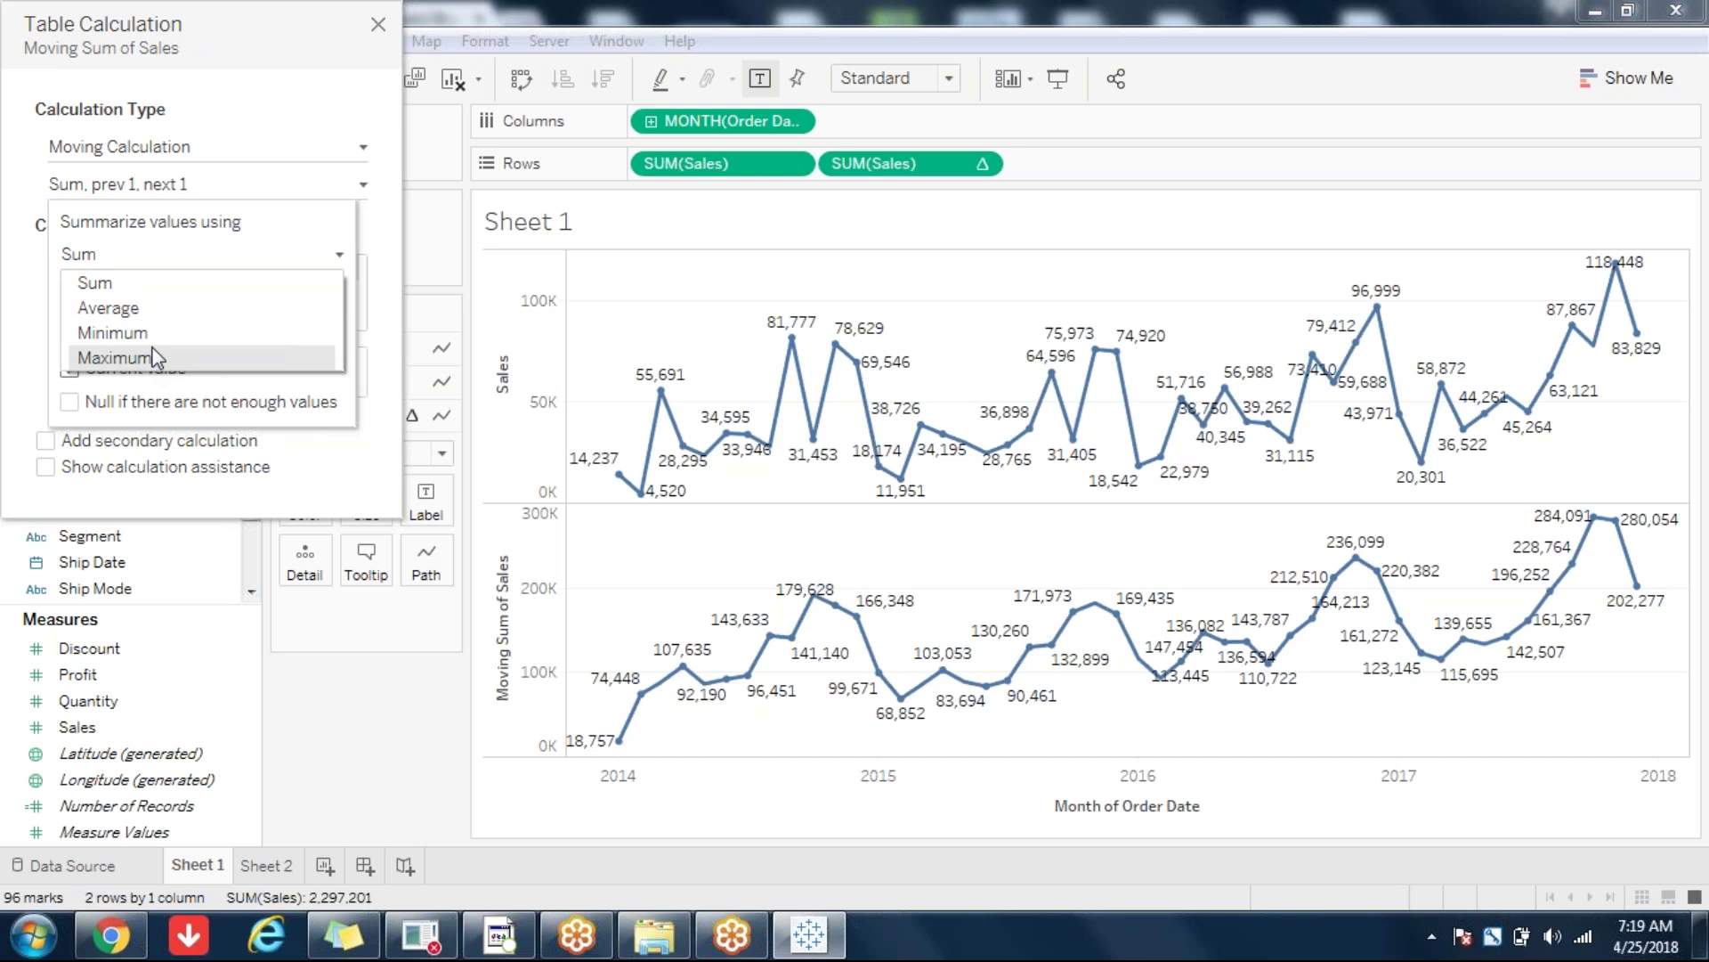
pyautogui.click(125, 308)
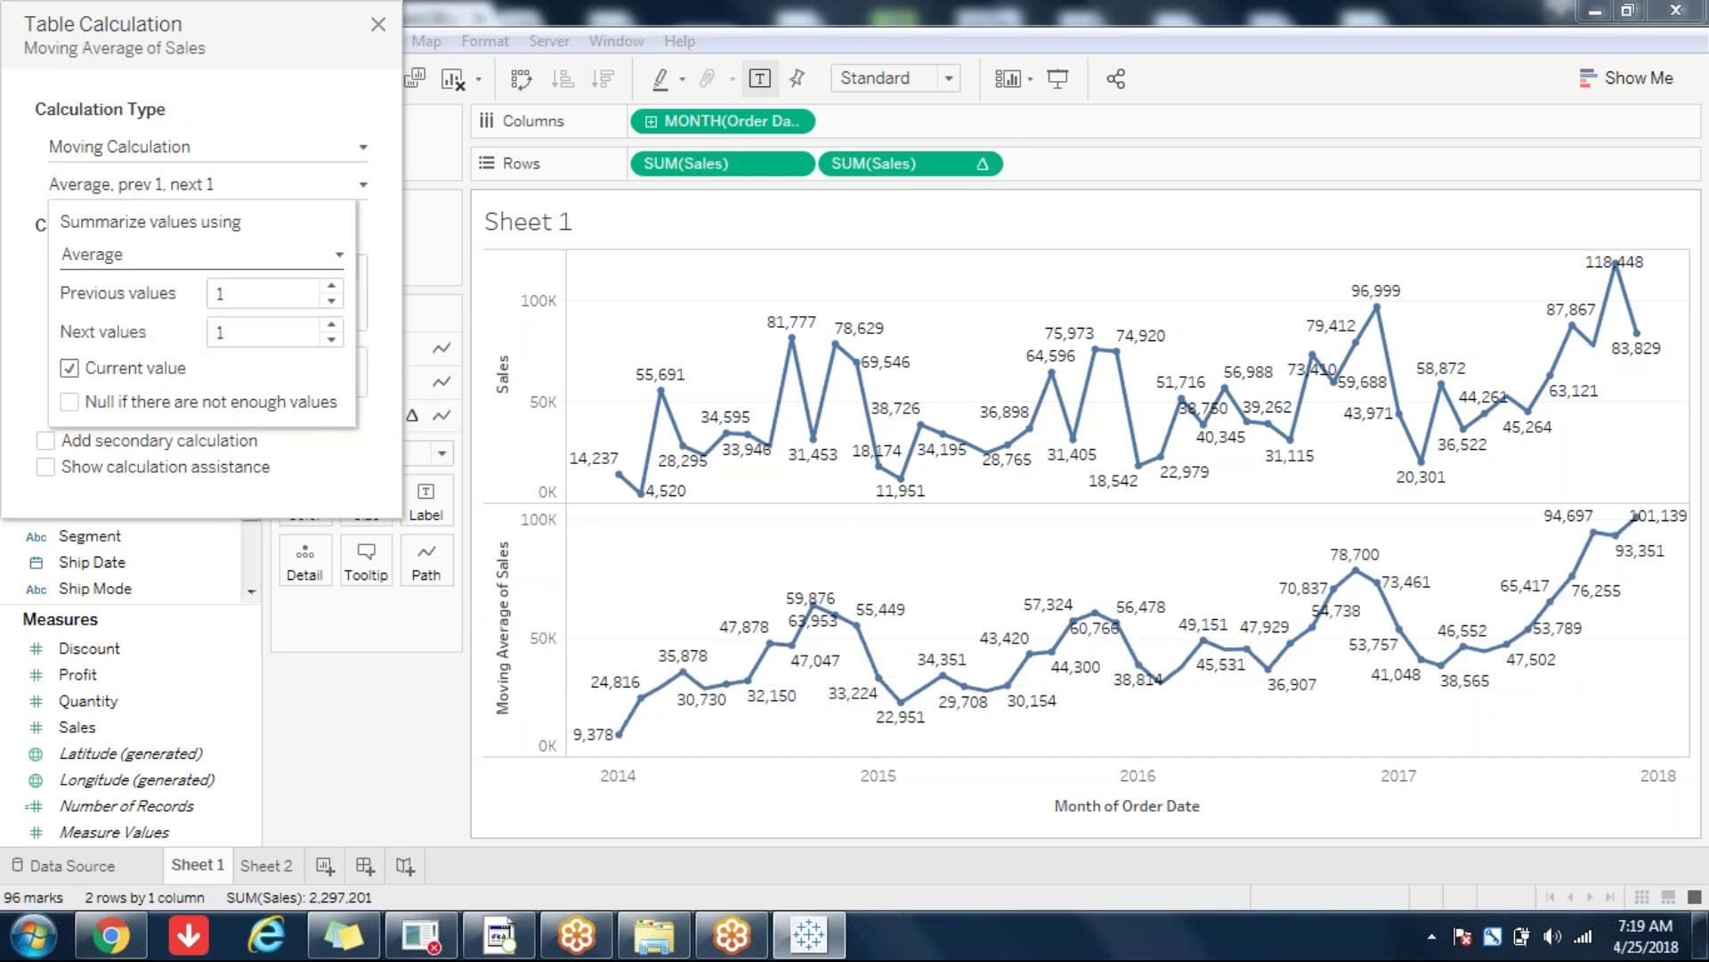
pyautogui.press('Escape')
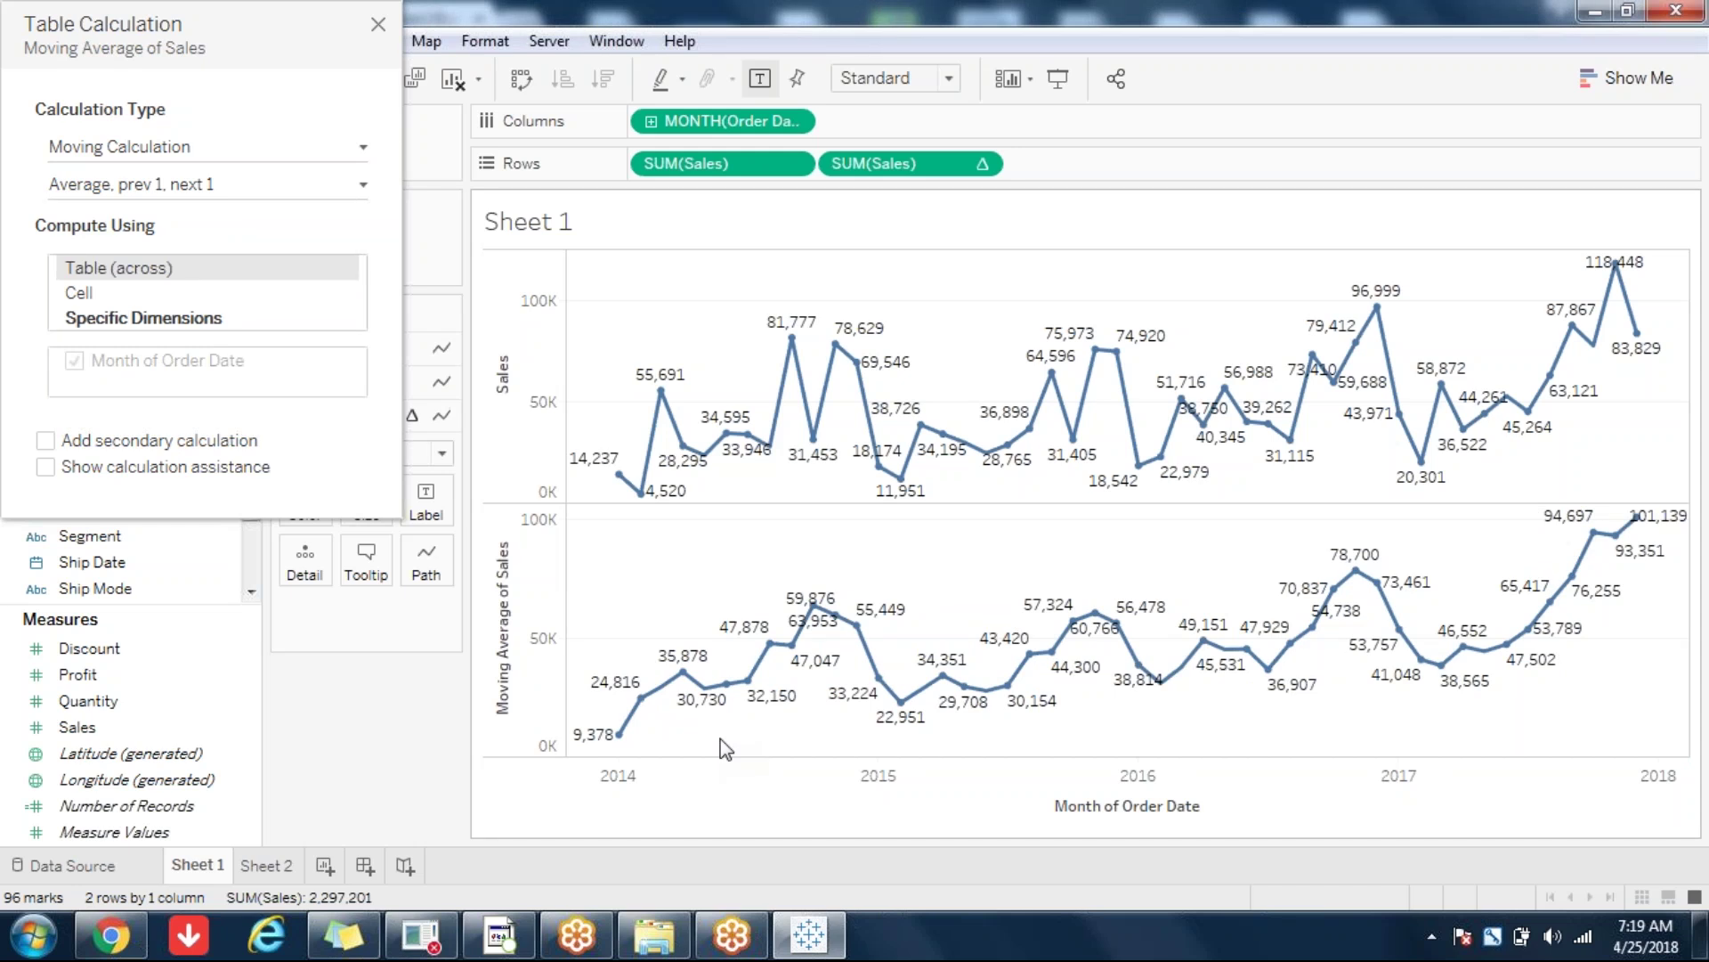
pyautogui.click(176, 187)
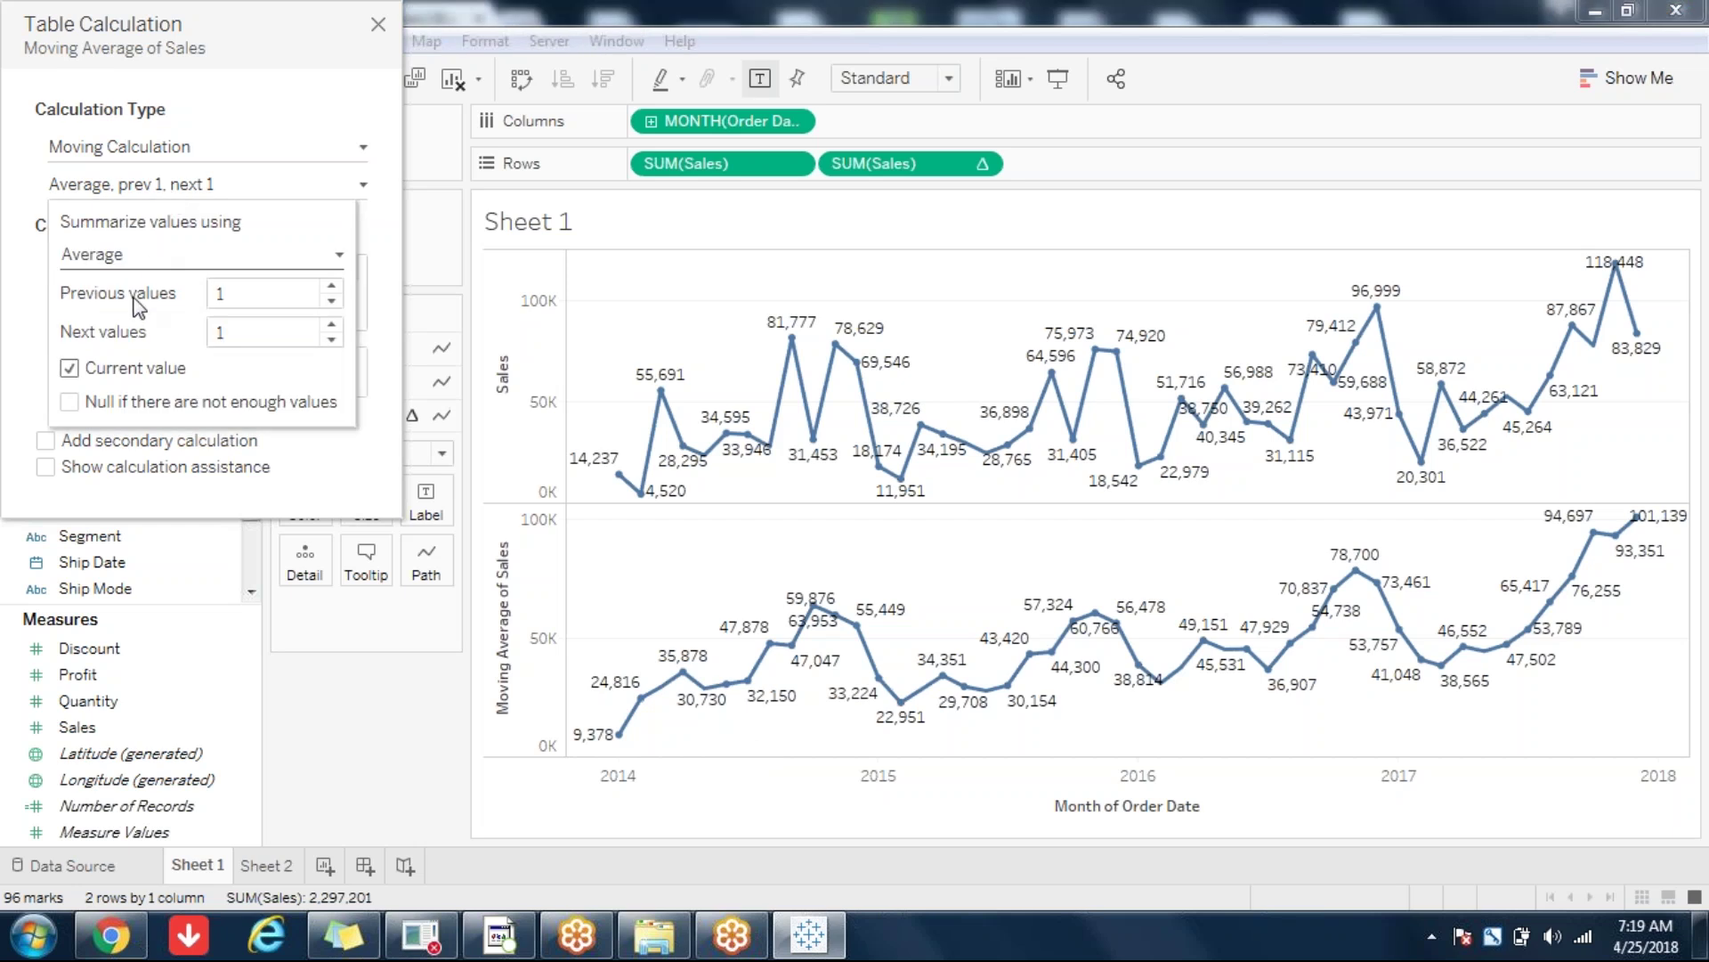
pyautogui.click(162, 258)
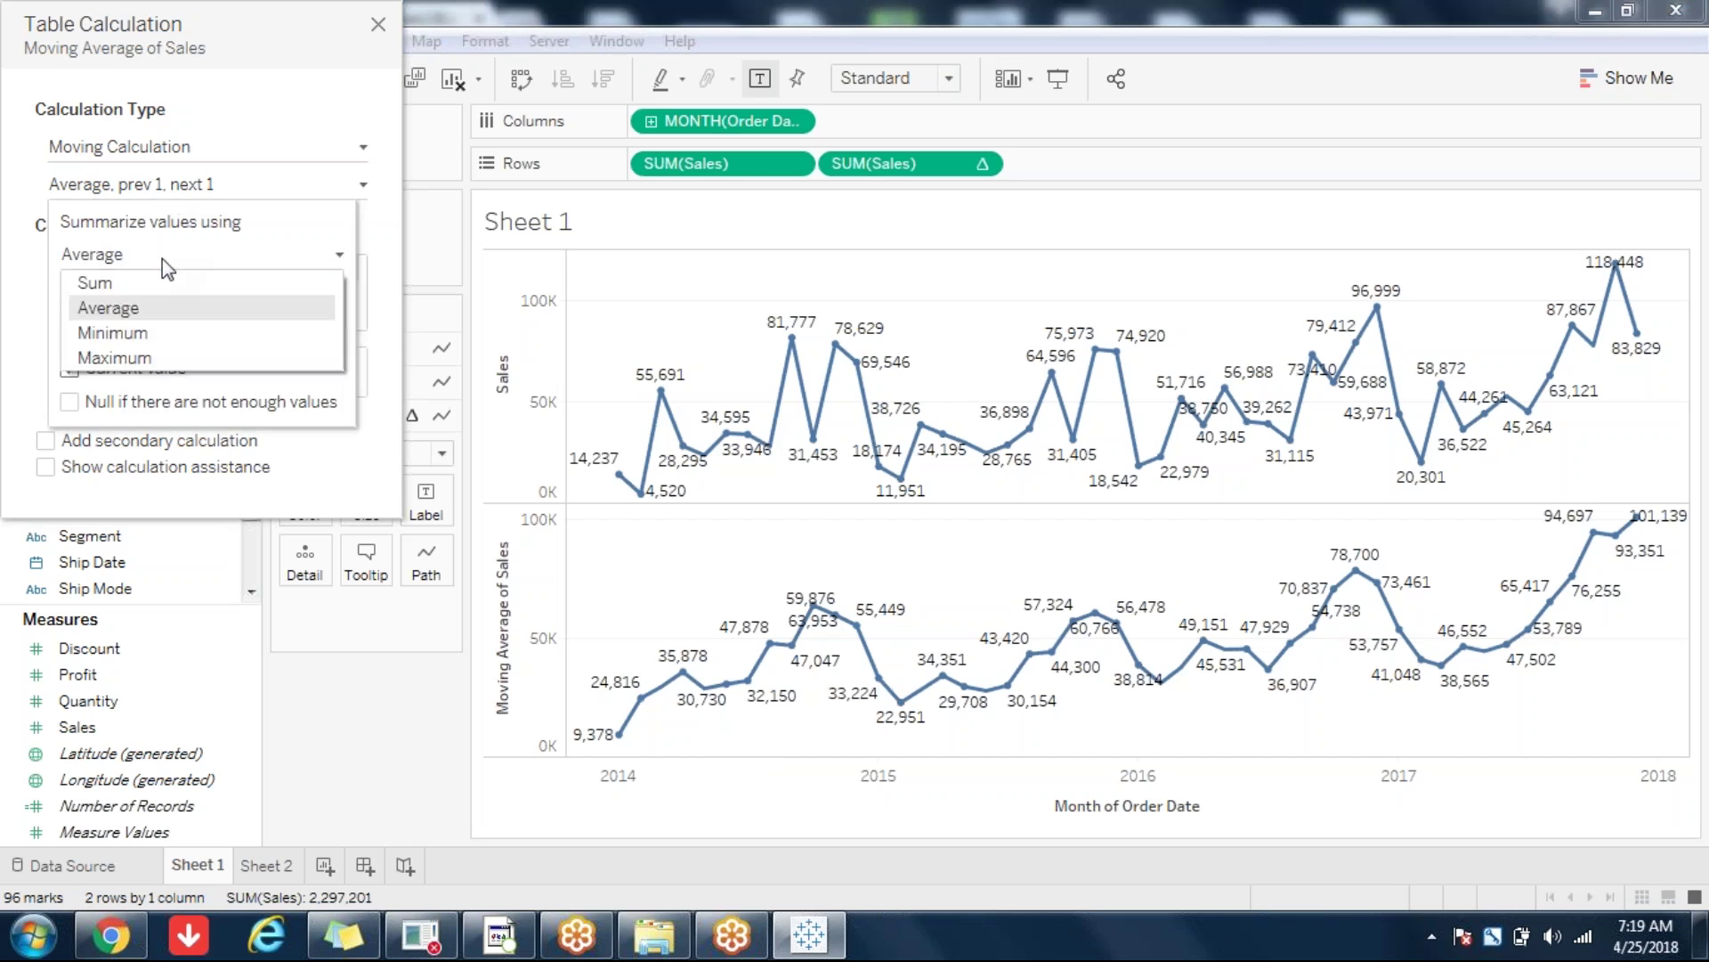
pyautogui.click(776, 808)
pyautogui.click(776, 808)
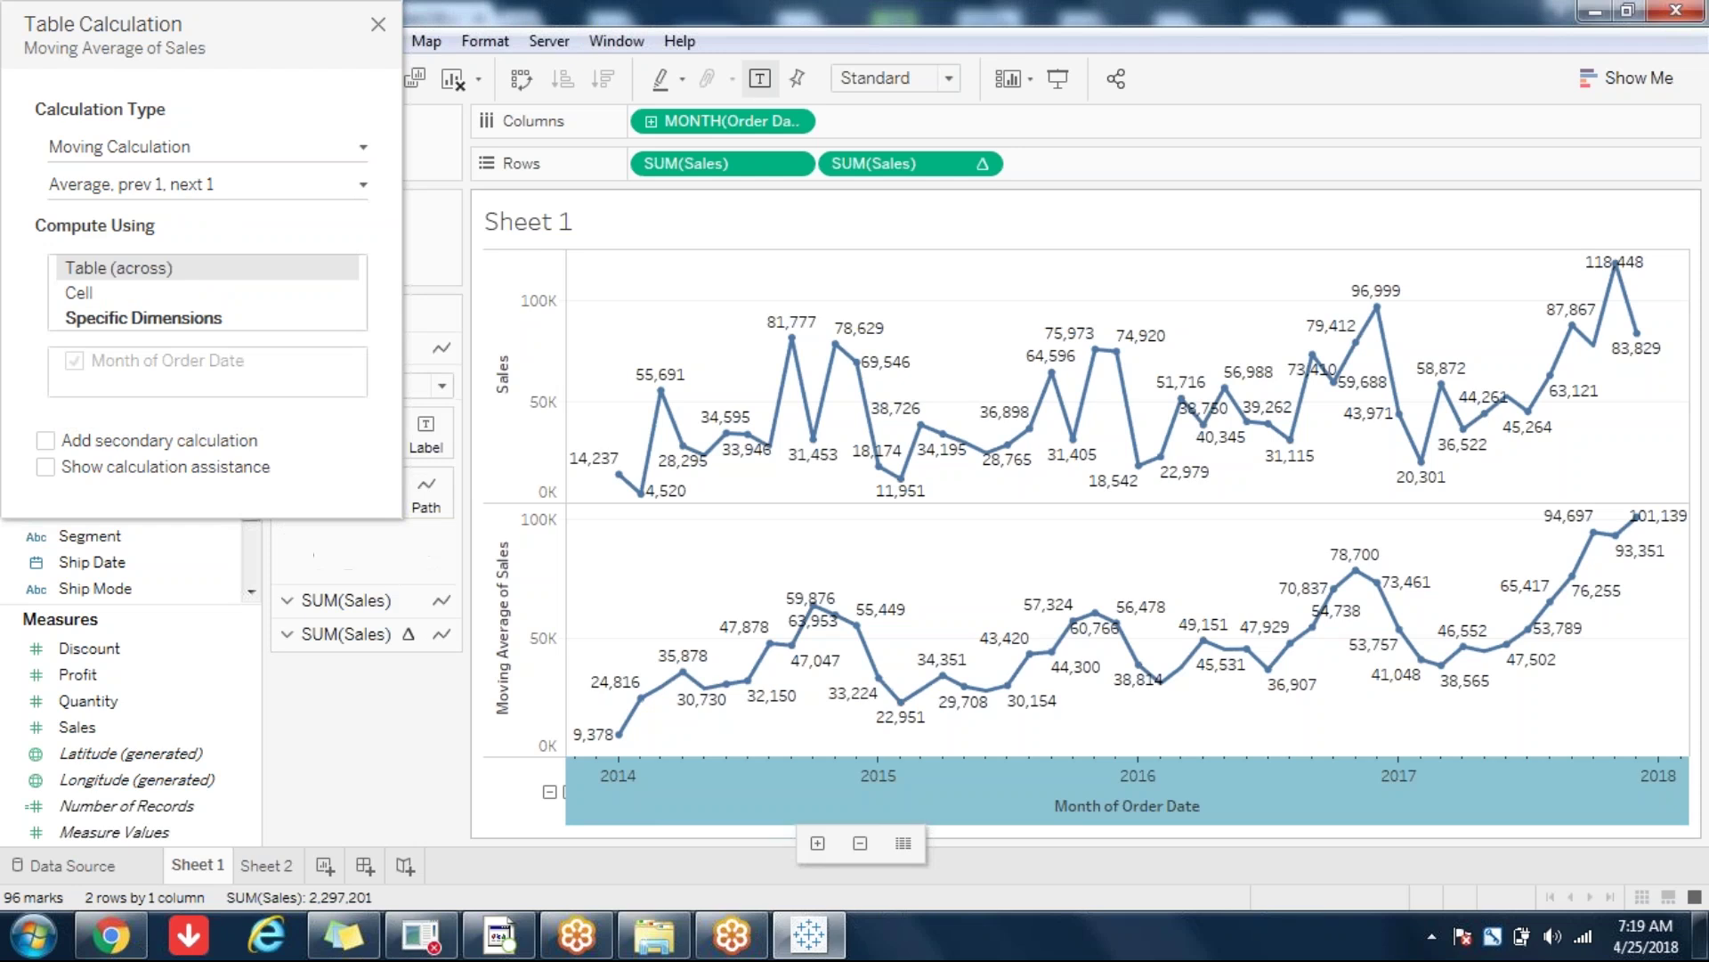
pyautogui.click(378, 29)
pyautogui.click(1037, 563)
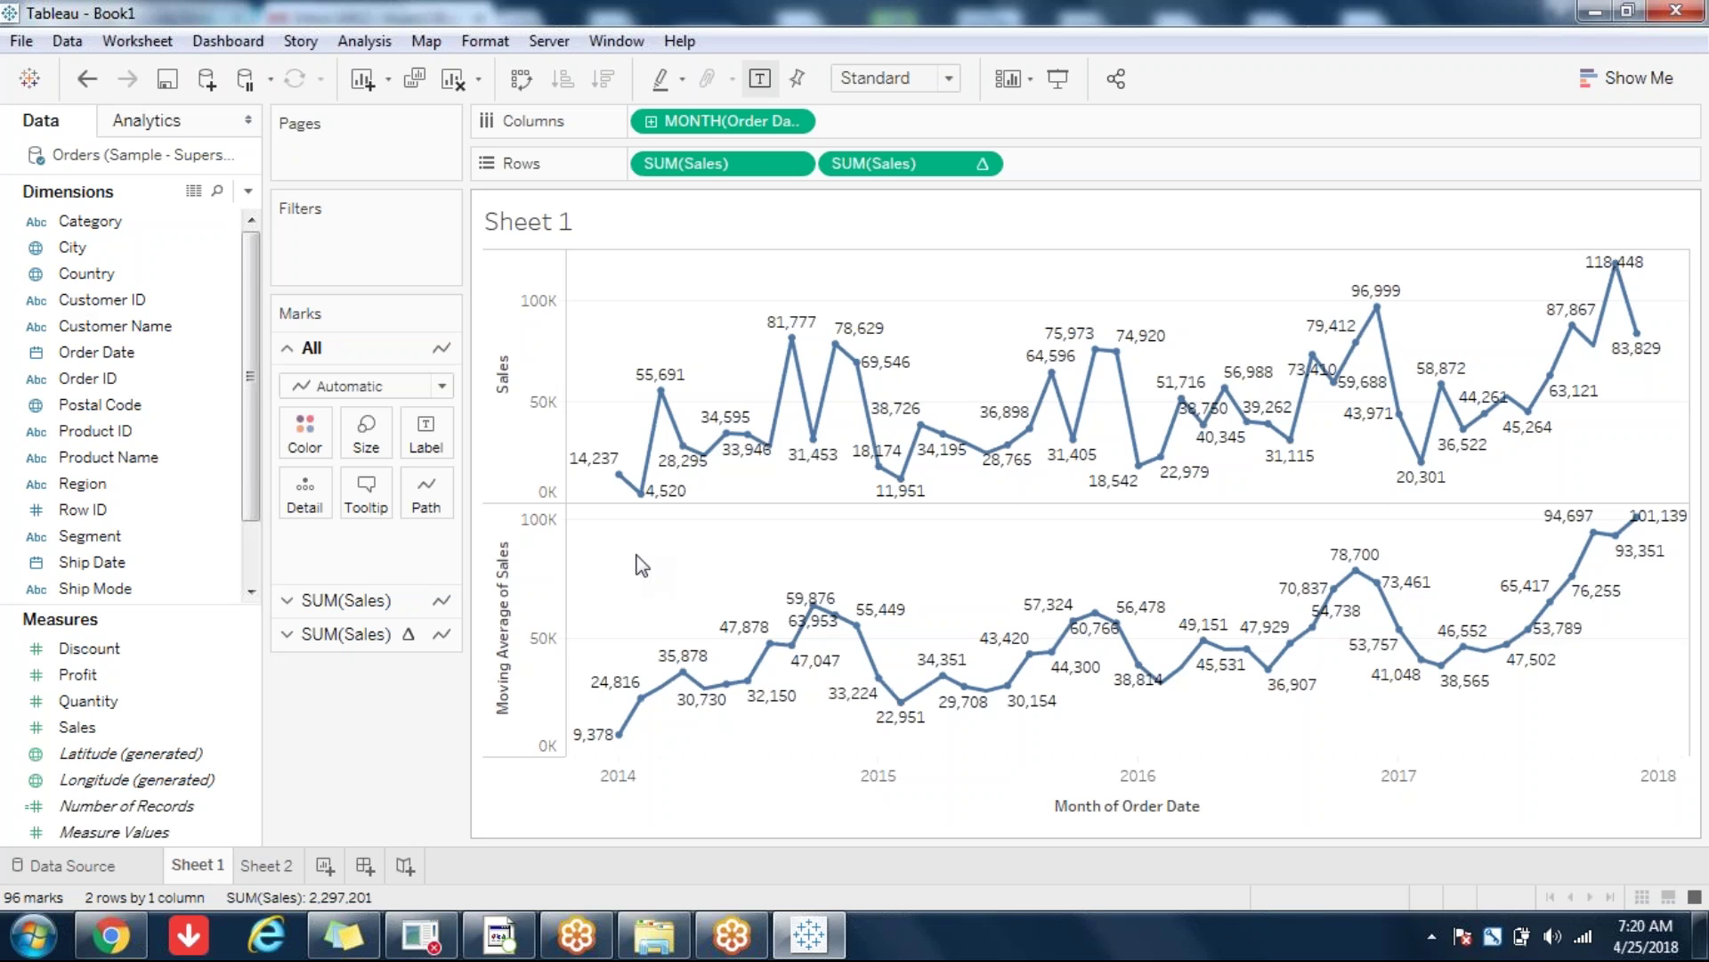
pyautogui.click(267, 868)
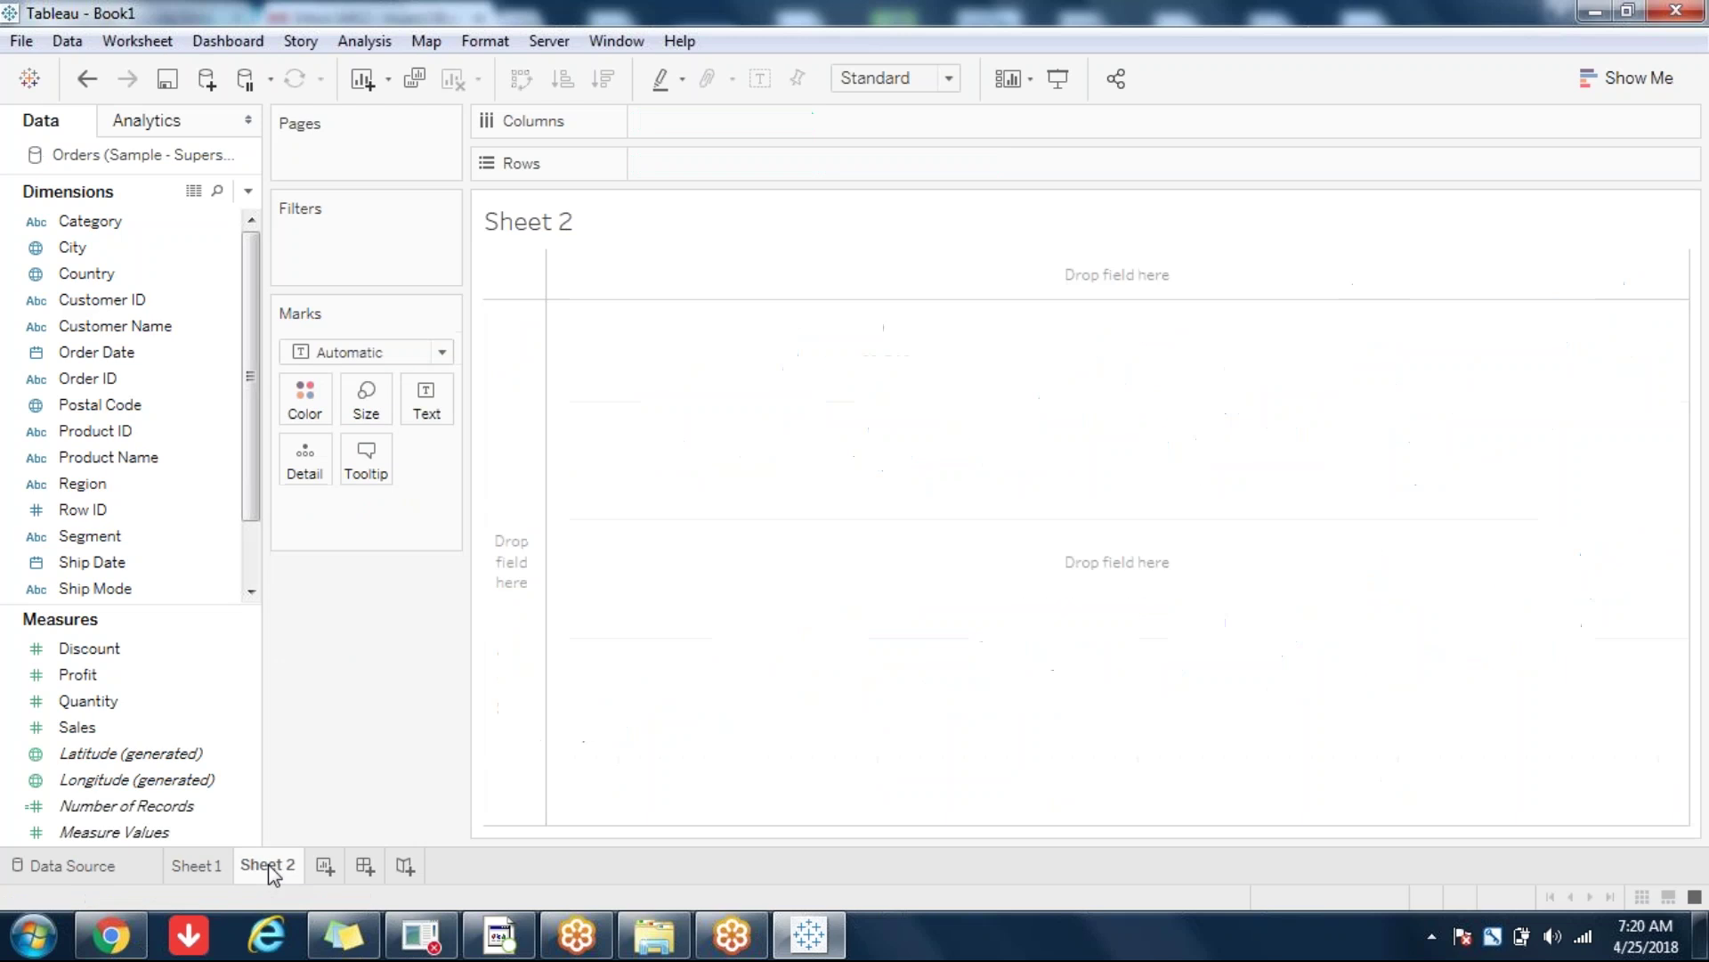
pyautogui.click(201, 868)
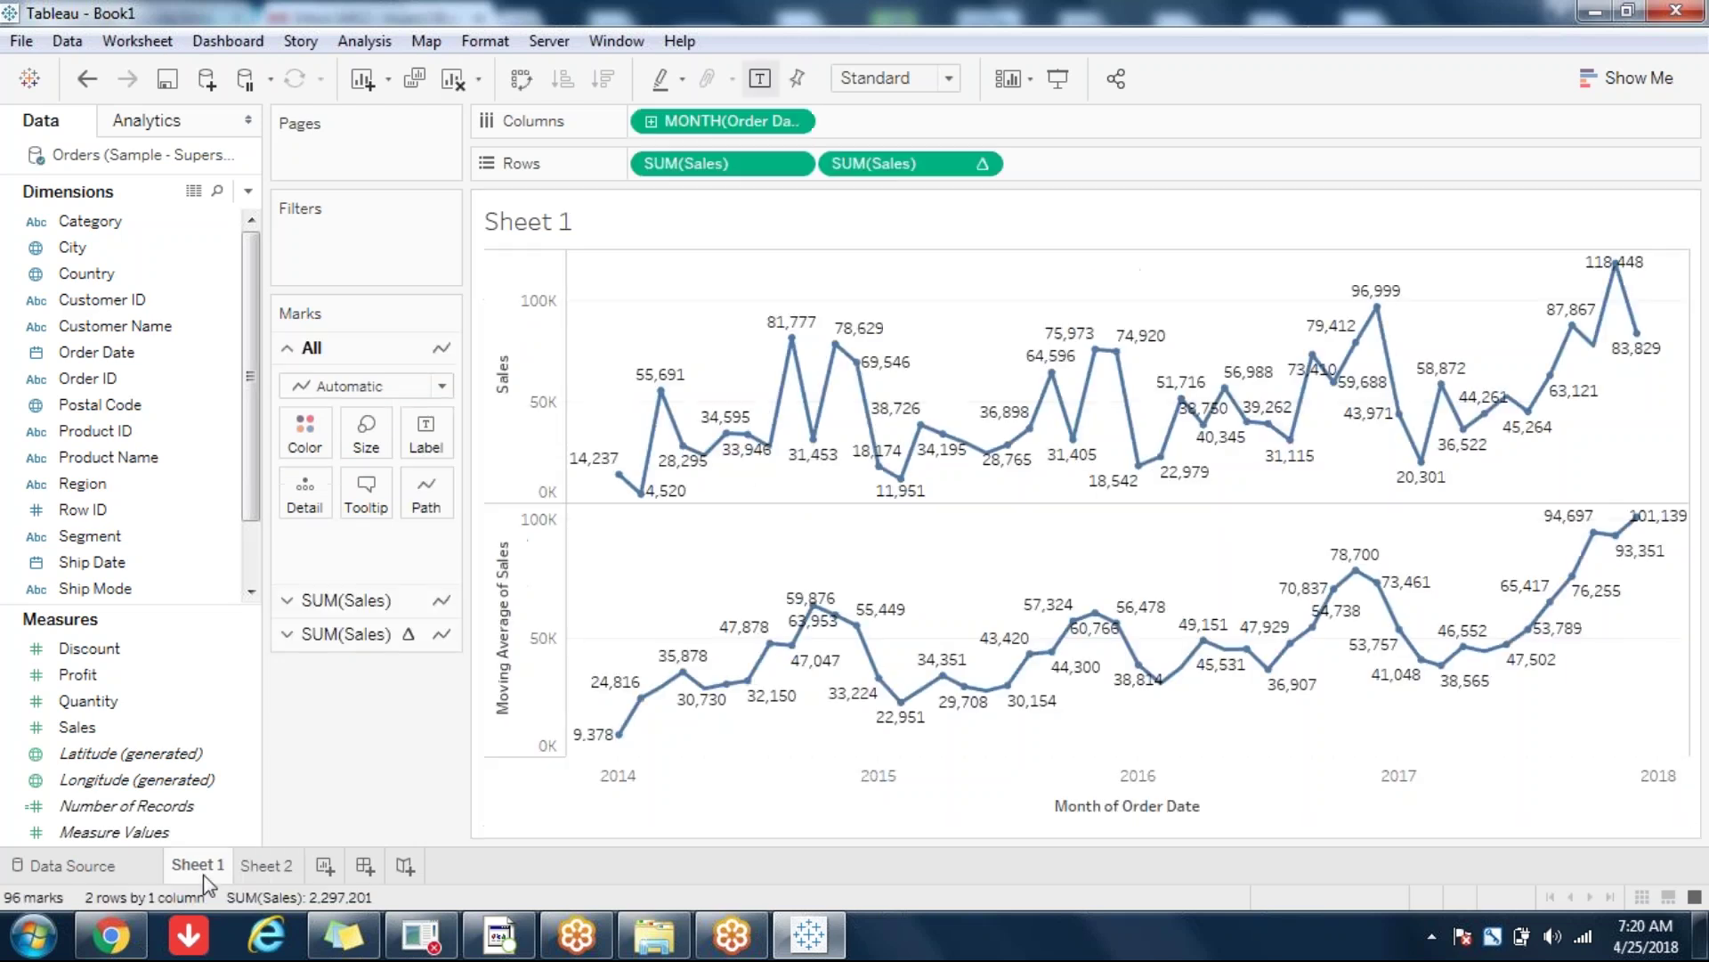
# Step: Change the second Sales field's quick table calculation to Rank
pyautogui.click(980, 163)
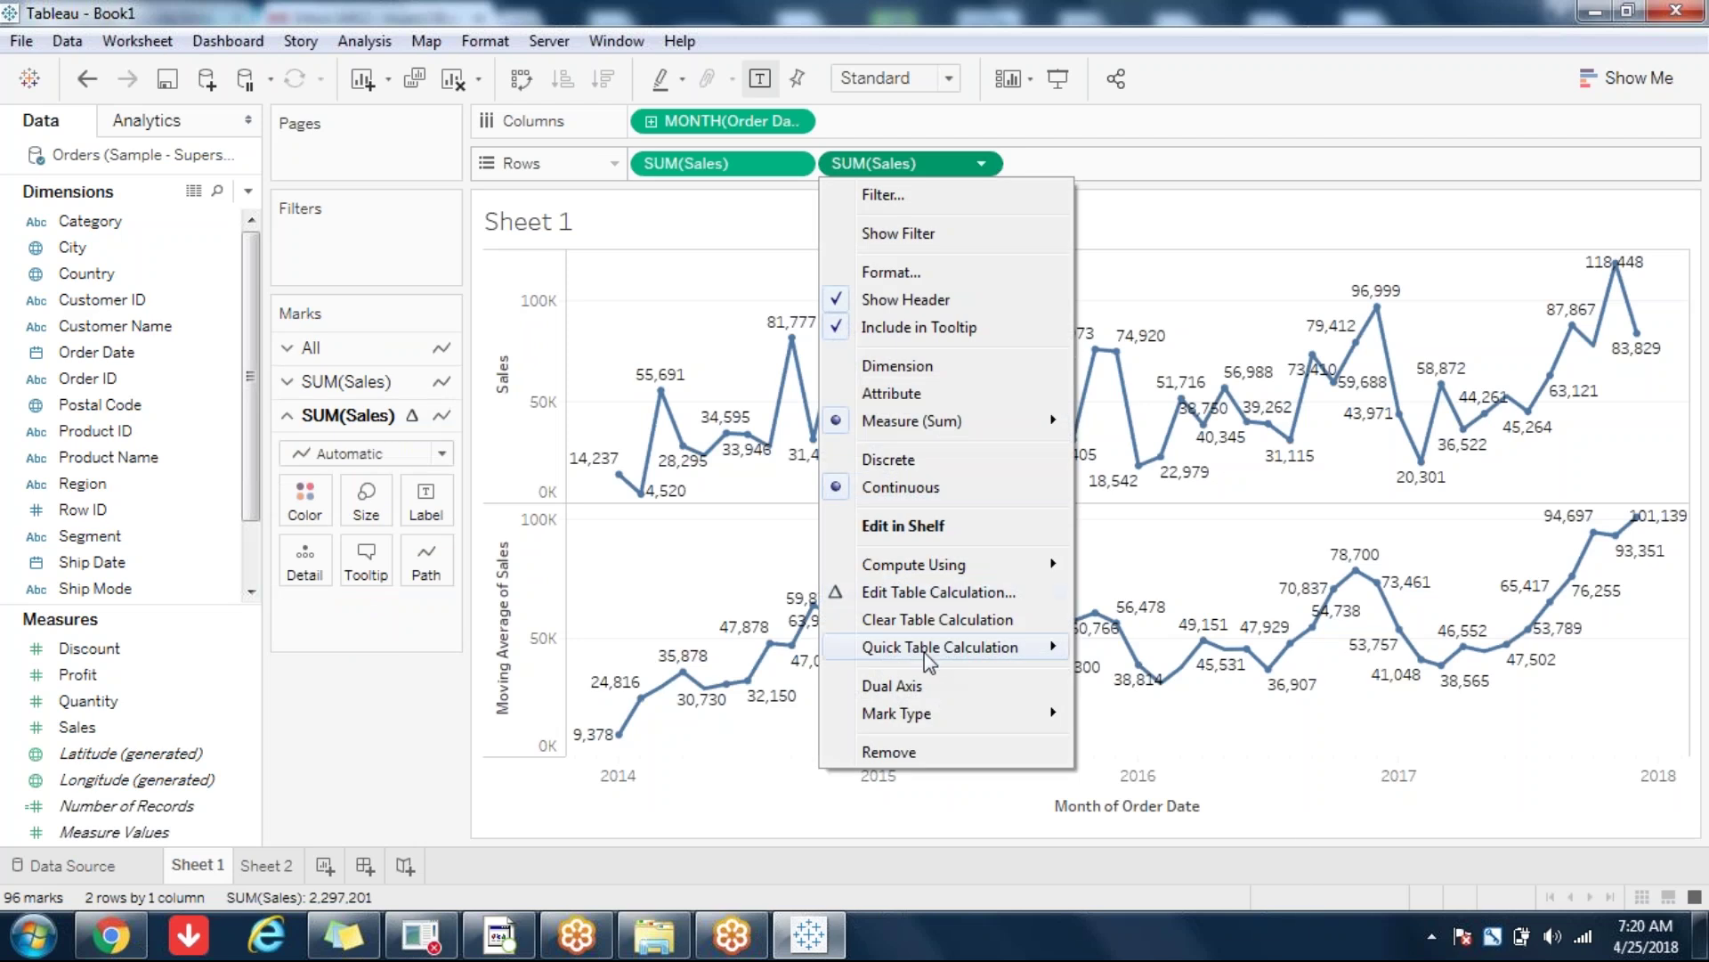
pyautogui.moveTo(926, 654)
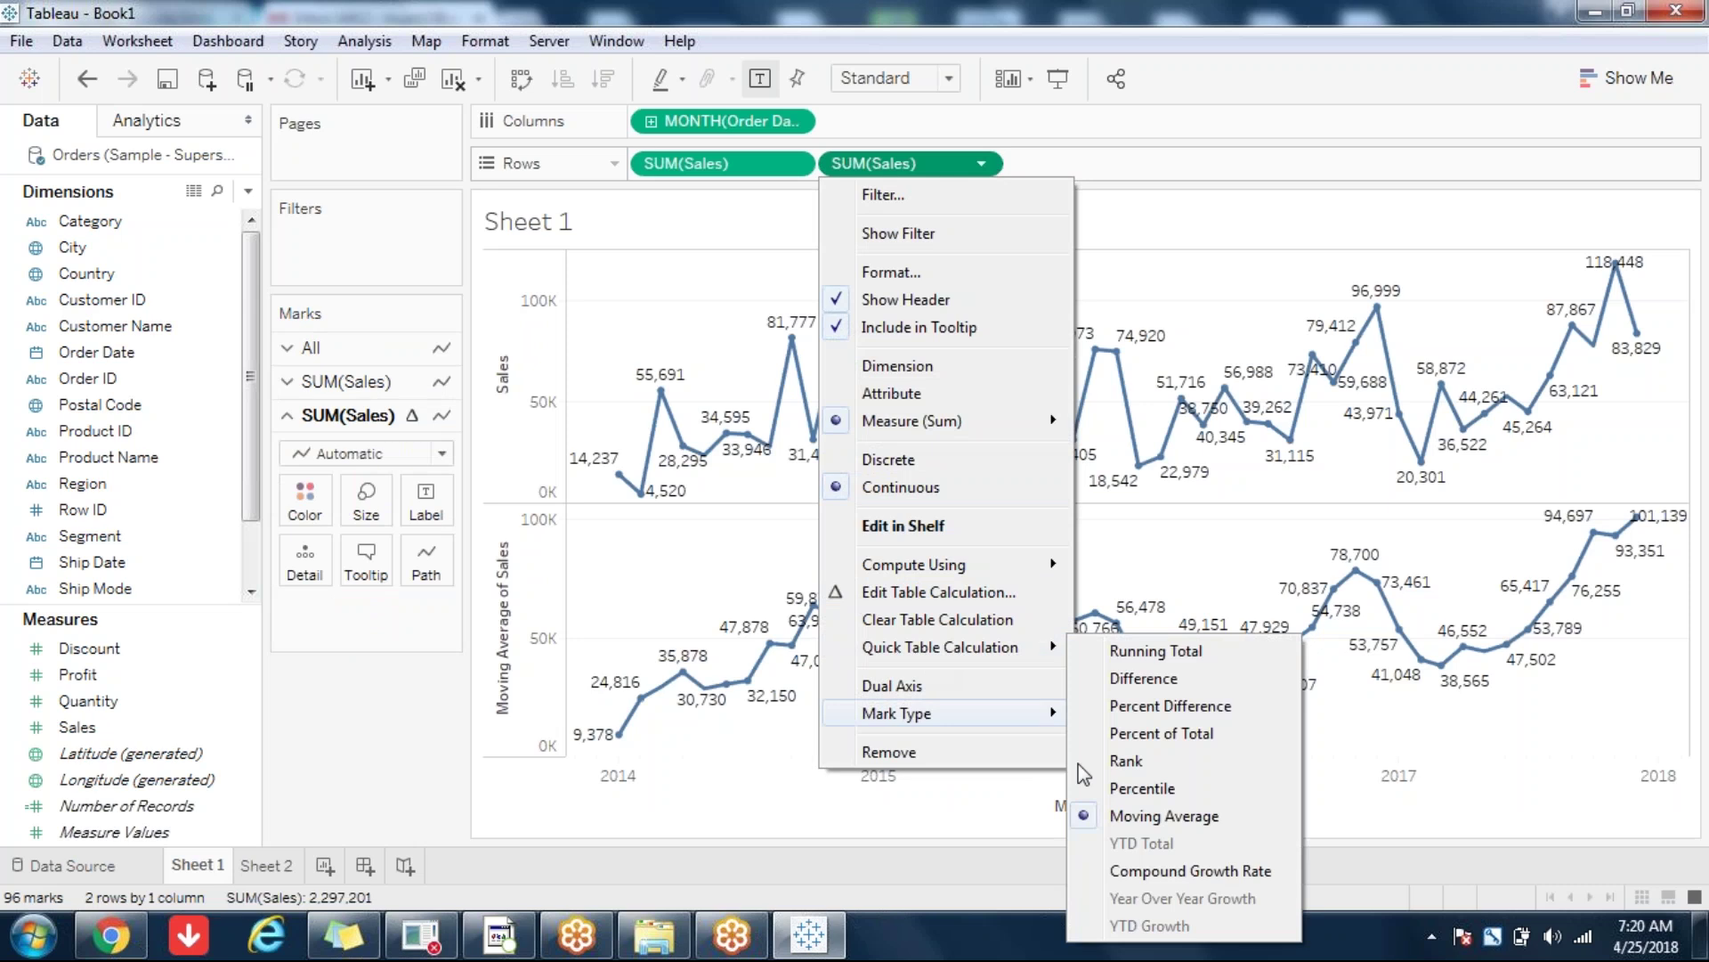
pyautogui.click(1127, 761)
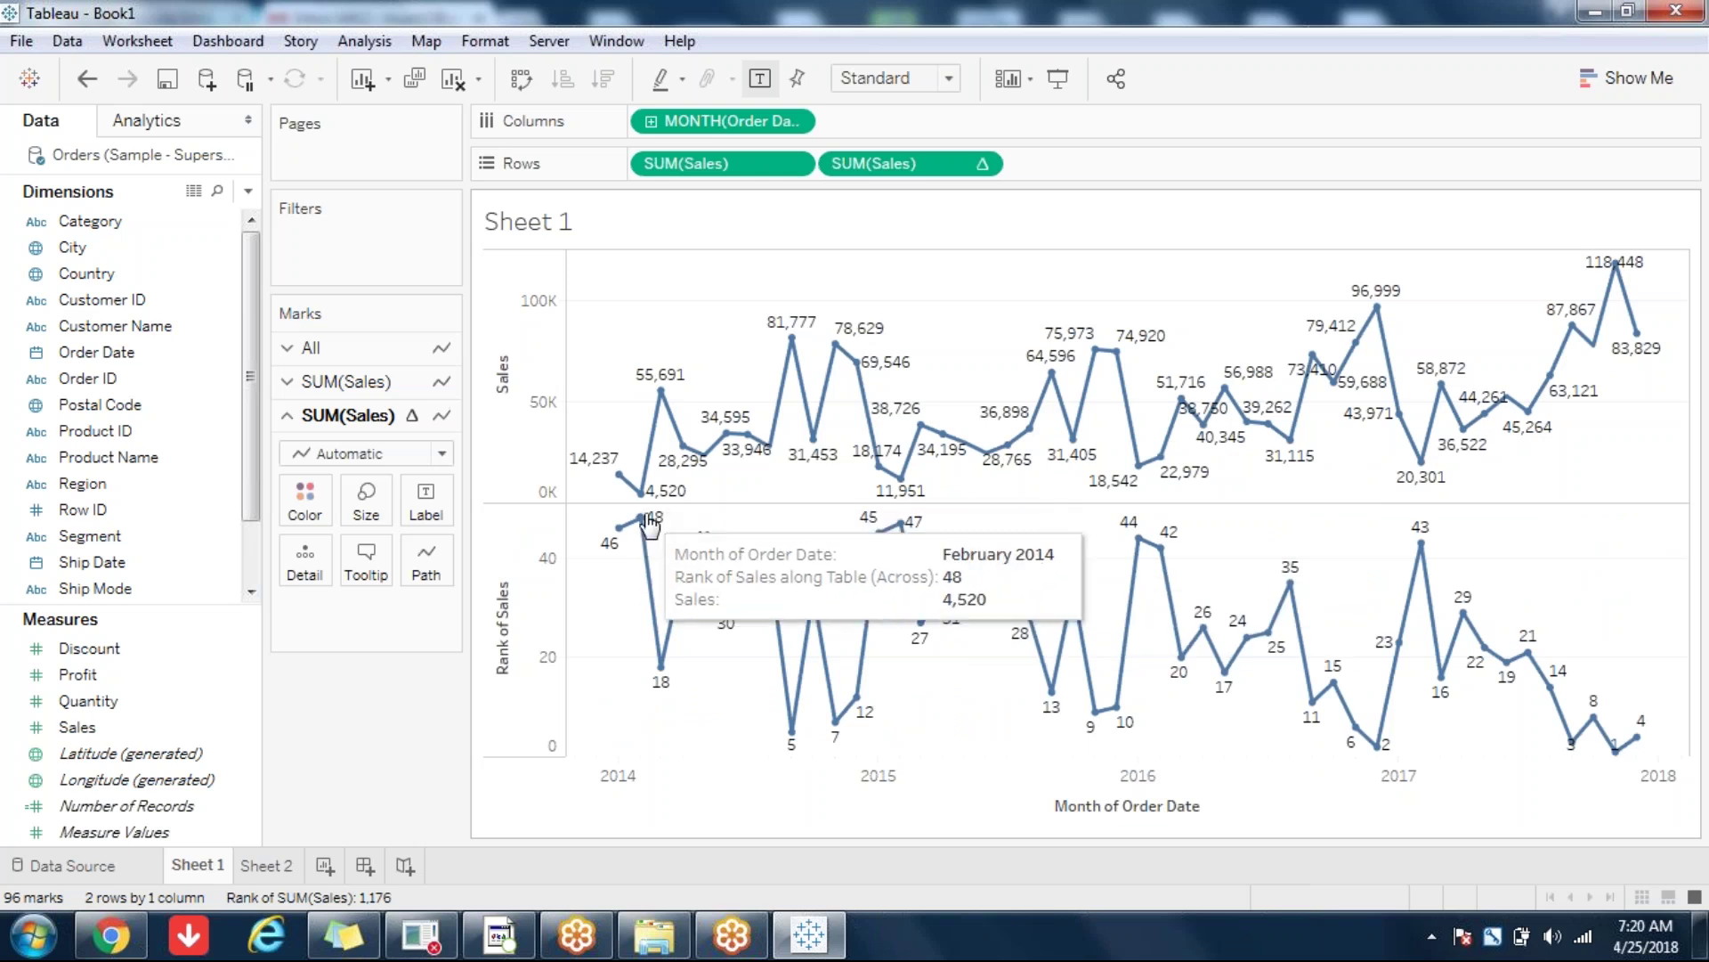
# Step: Edit the Sales rank calculation to use Ascending order and close the table calculation settings
pyautogui.click(980, 170)
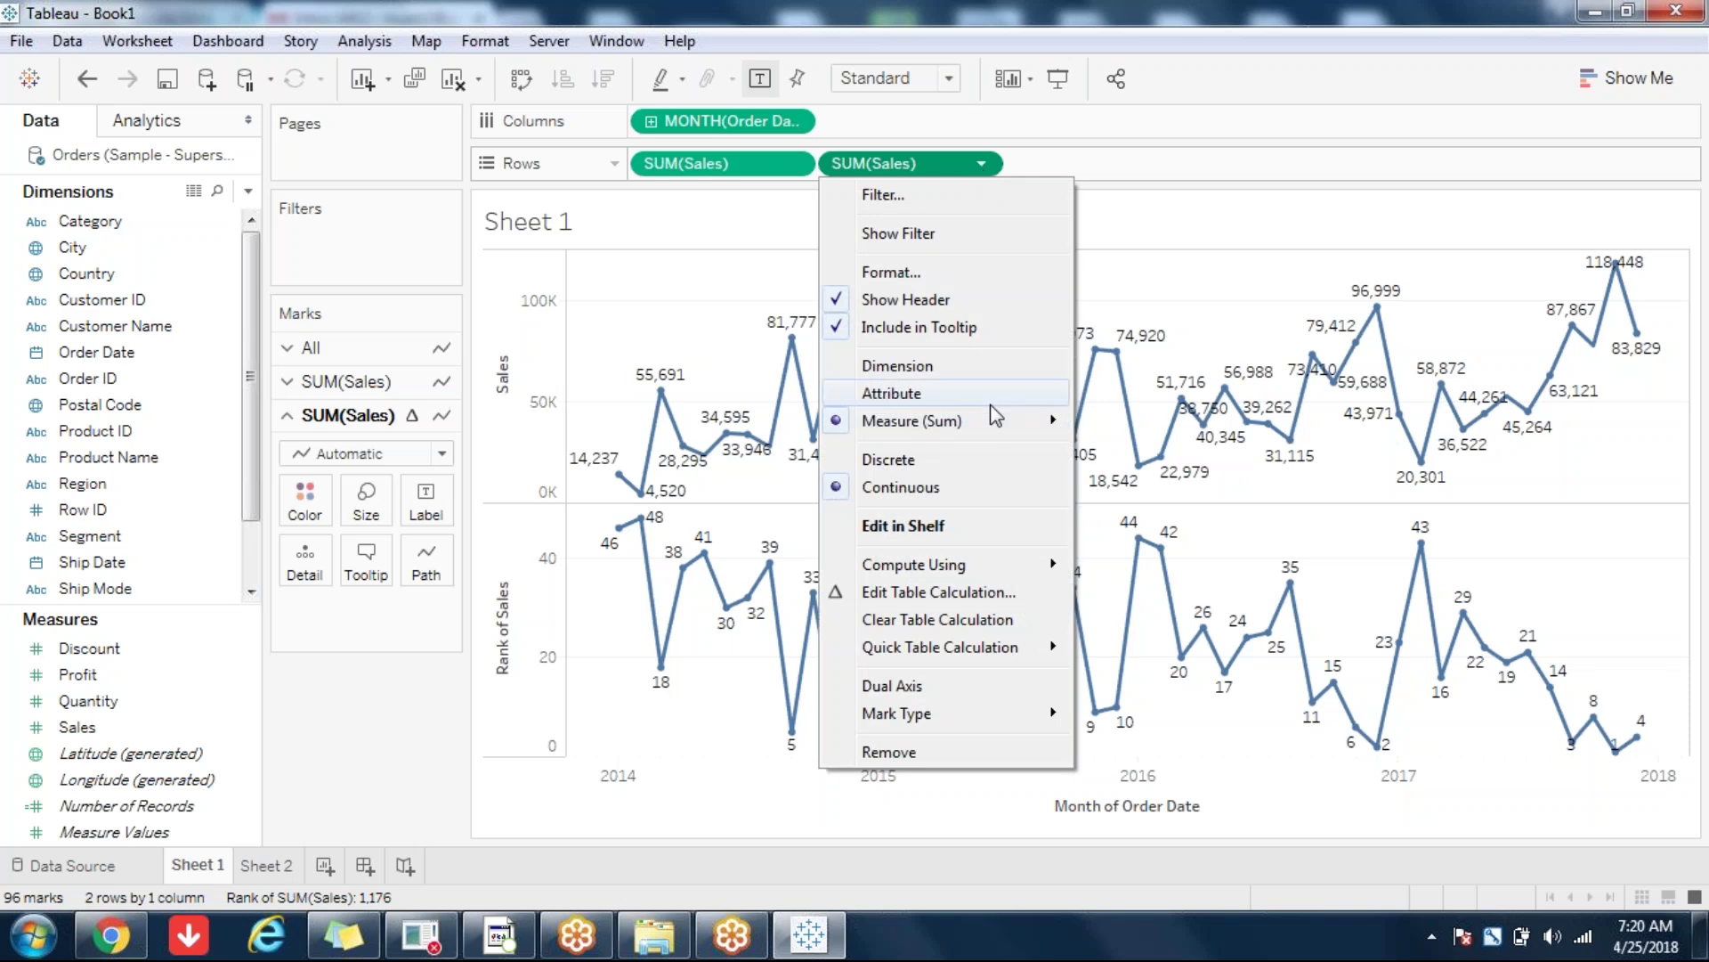
pyautogui.click(929, 593)
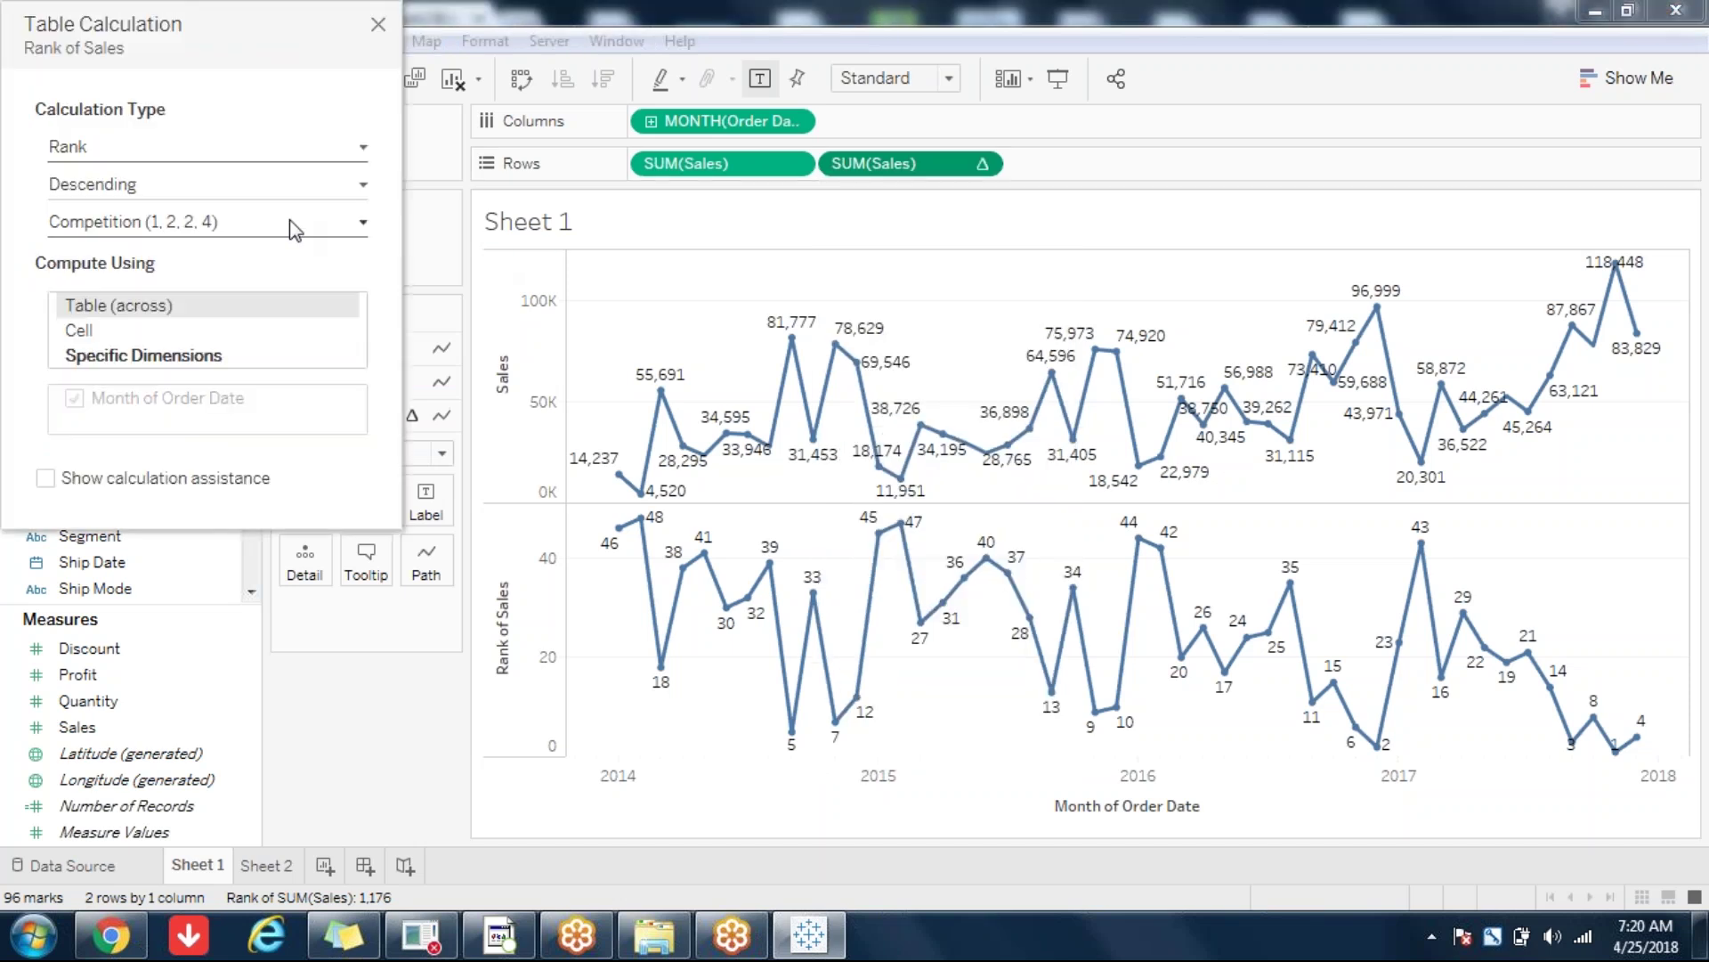
pyautogui.click(134, 187)
pyautogui.click(103, 237)
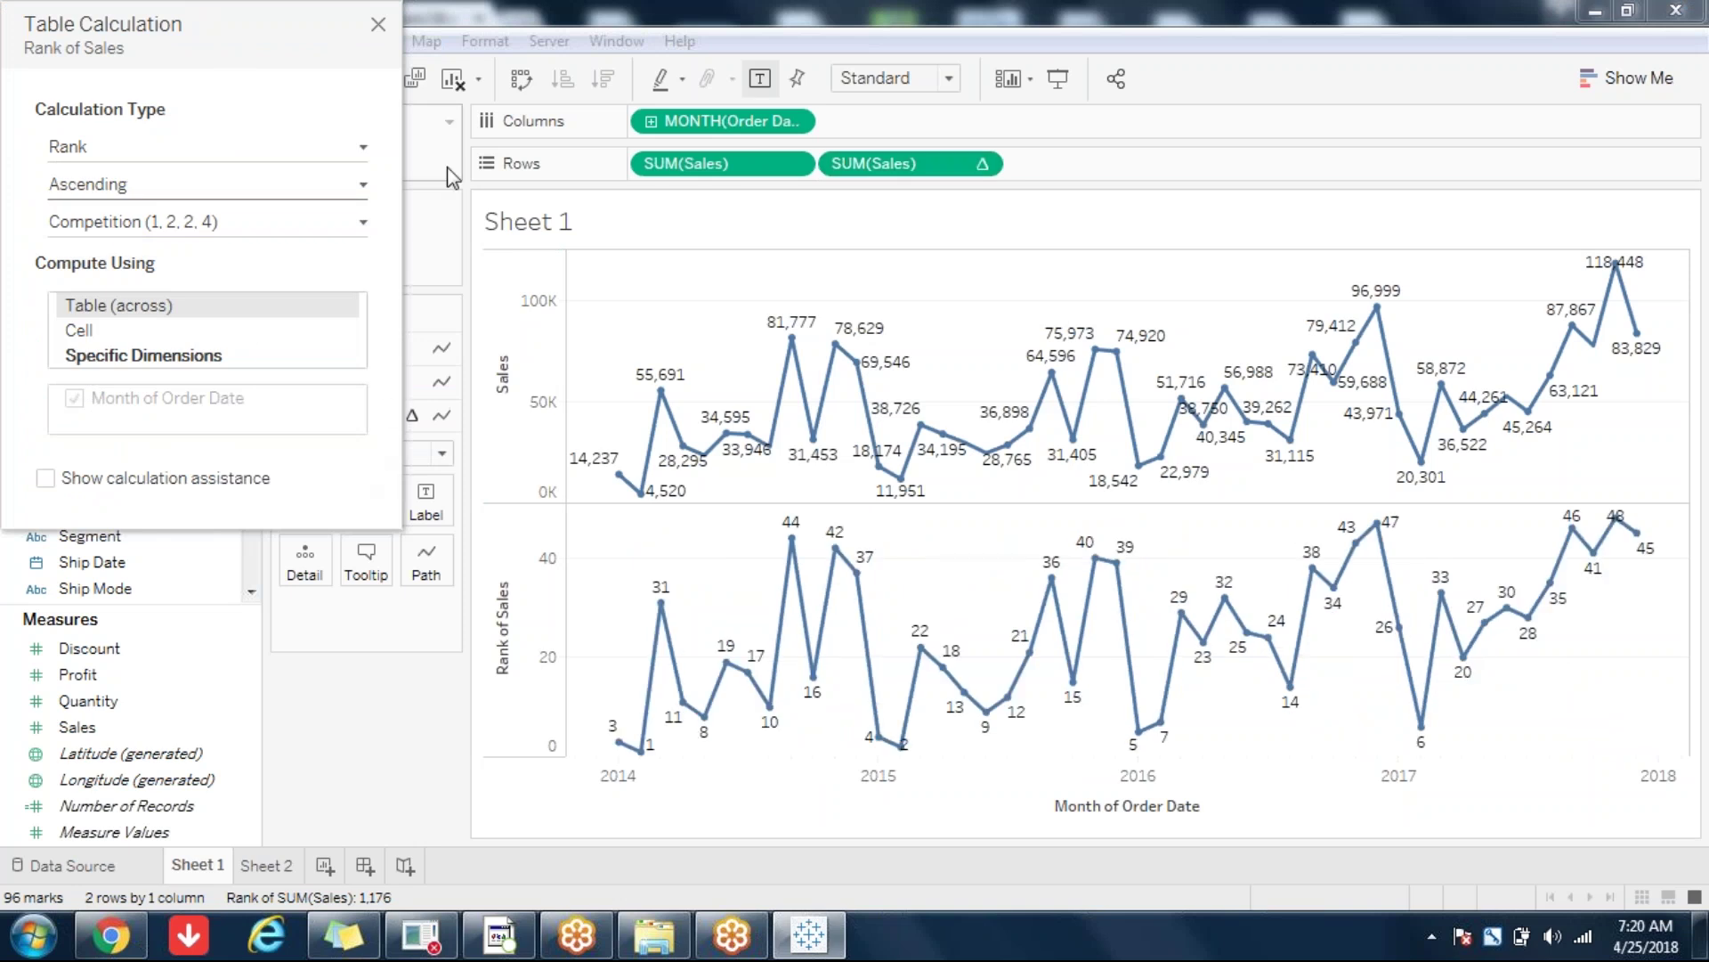
pyautogui.click(379, 24)
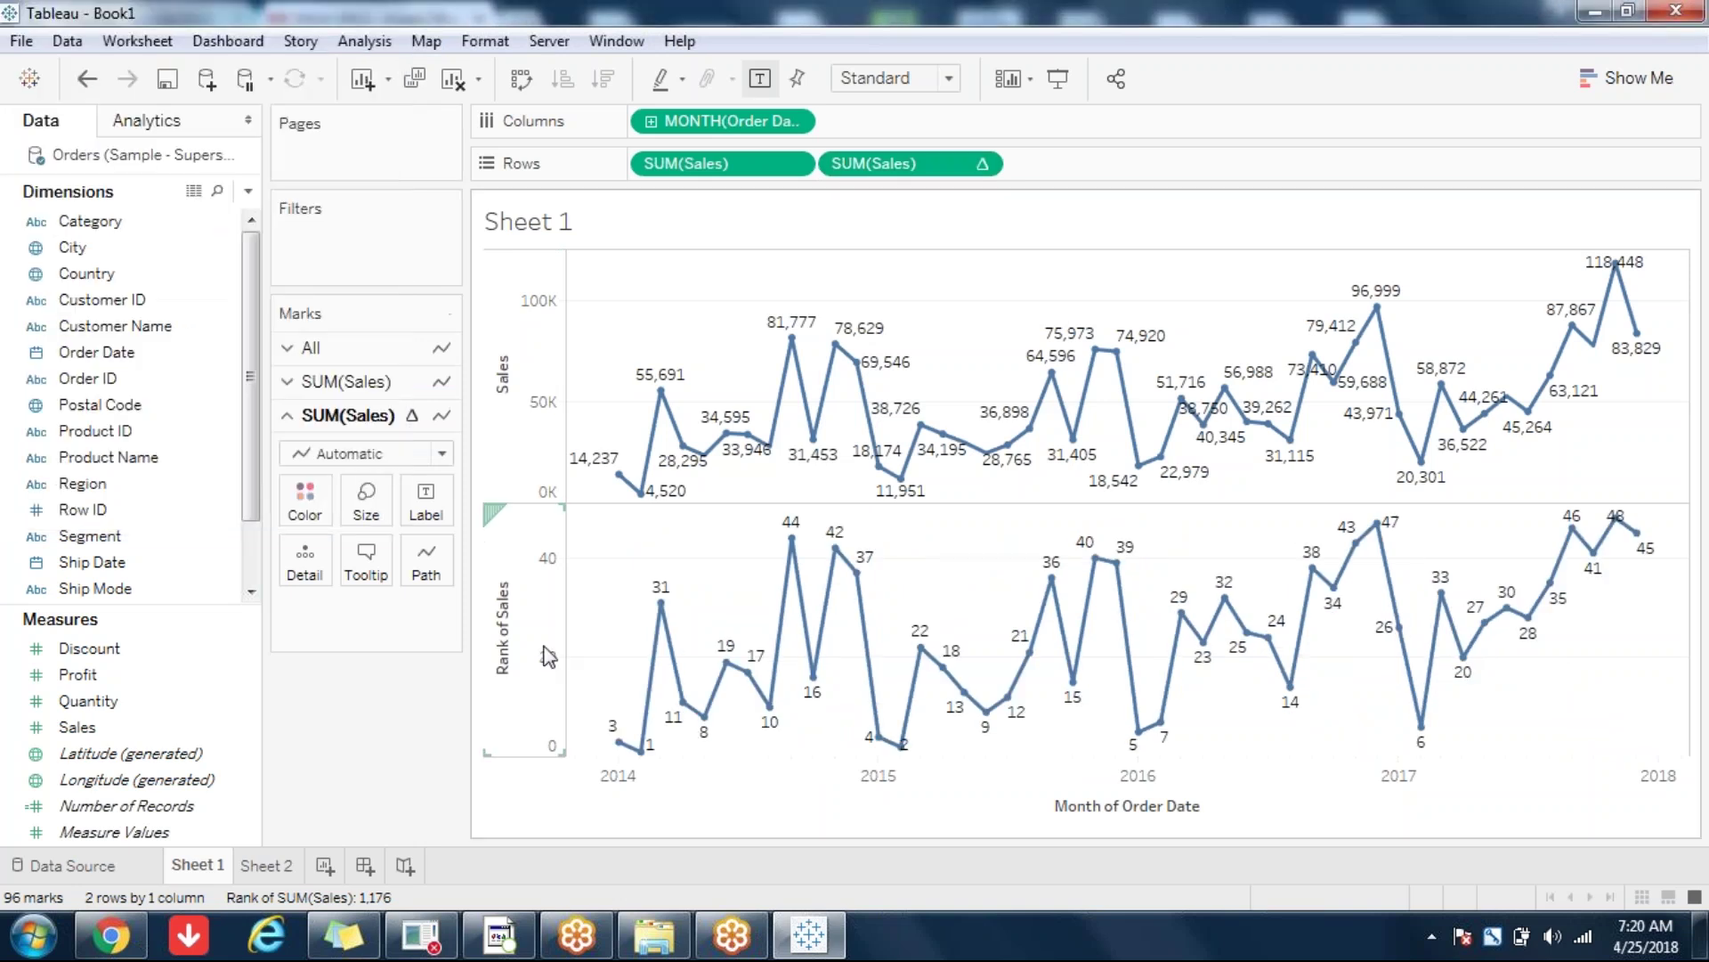
# Step: On Sheet 2, chart Sales by Sub-Category and swap rows and columns to get horizontal bars
pyautogui.click(266, 866)
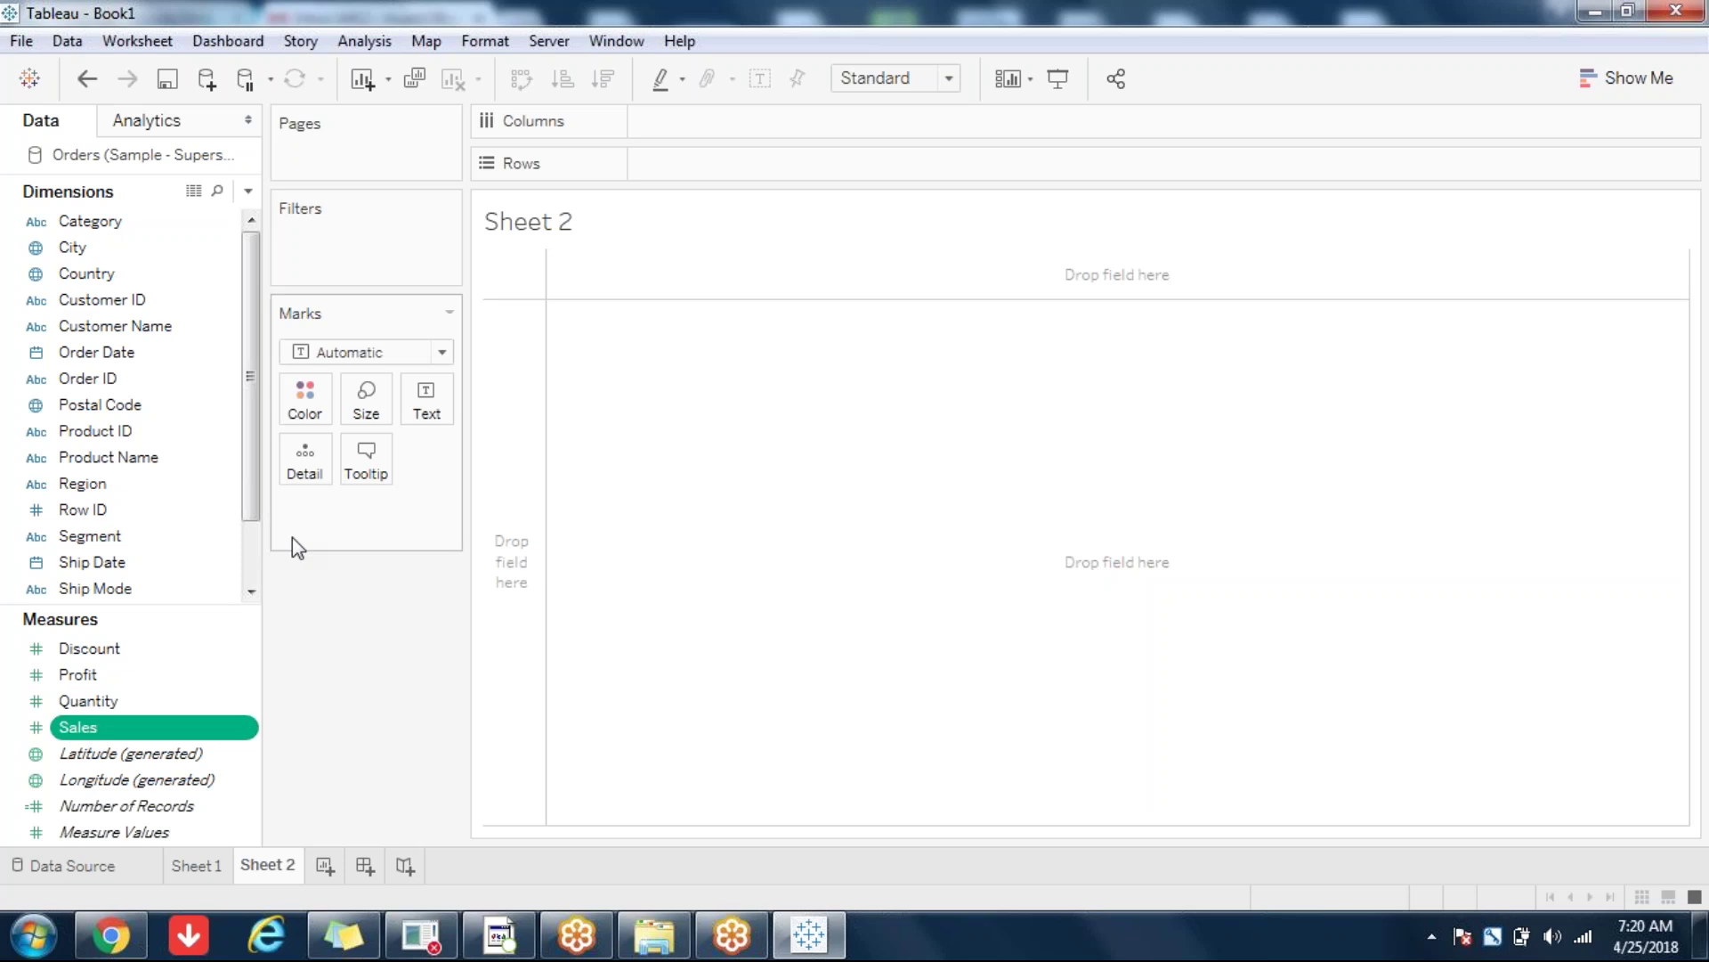
pyautogui.scroll(-1, 255, 577)
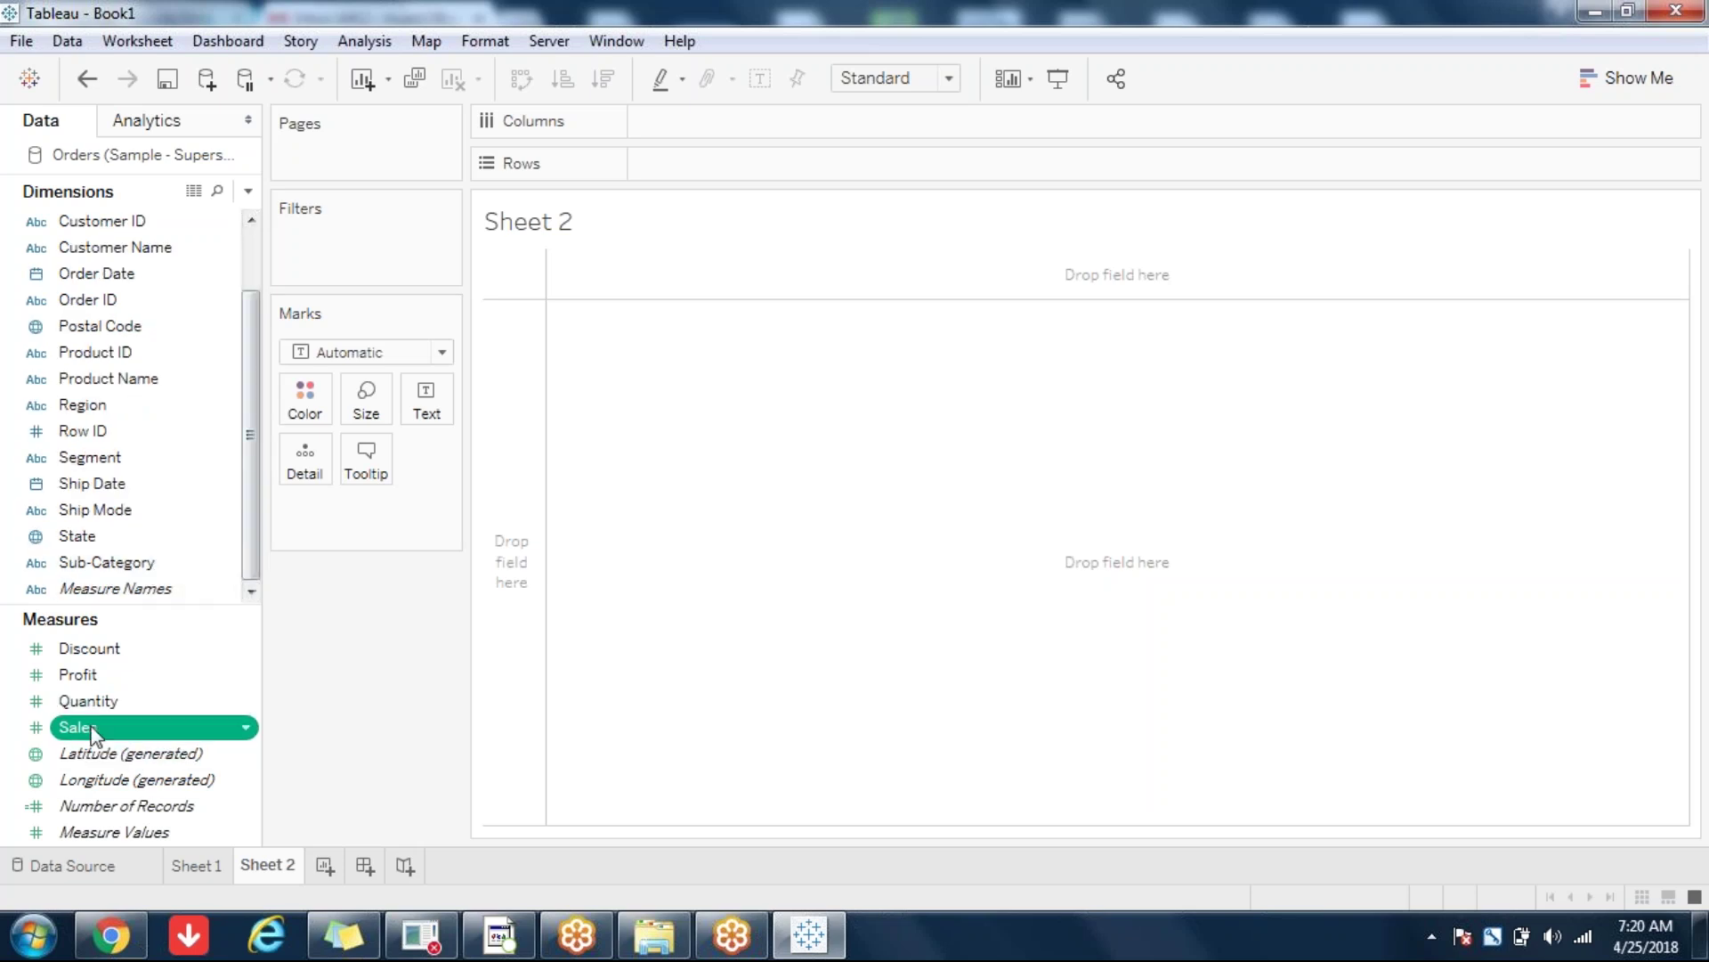
pyautogui.doubleClick(111, 715)
pyautogui.click(151, 566)
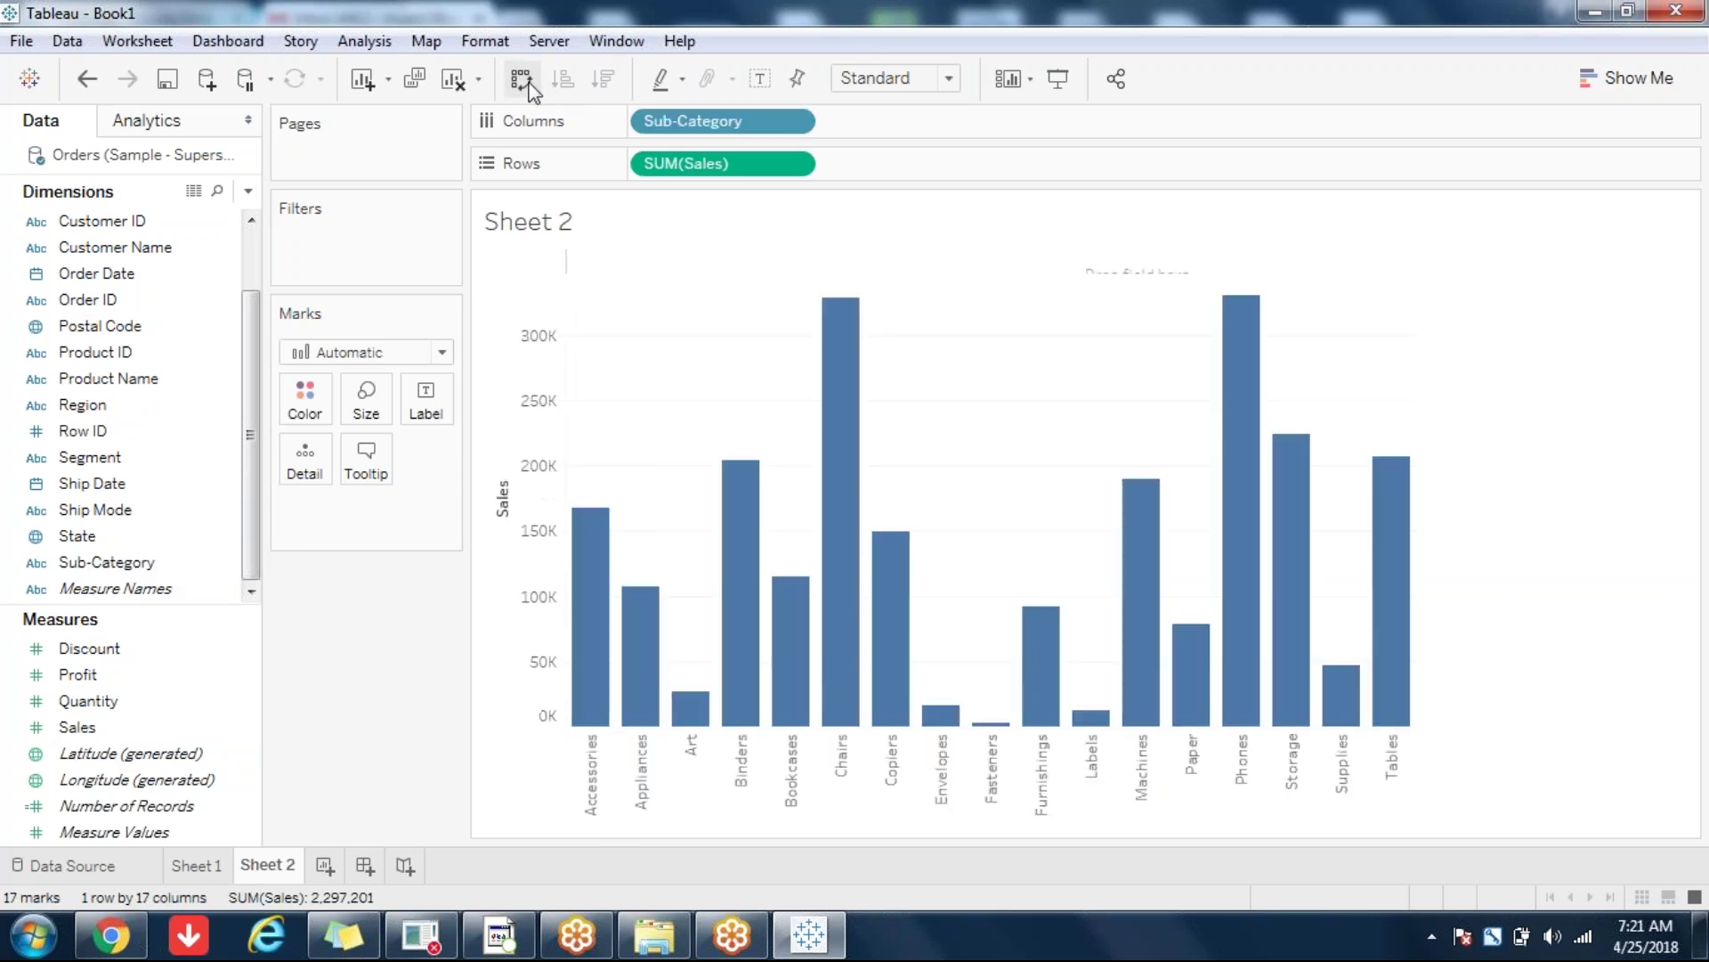
pyautogui.click(528, 83)
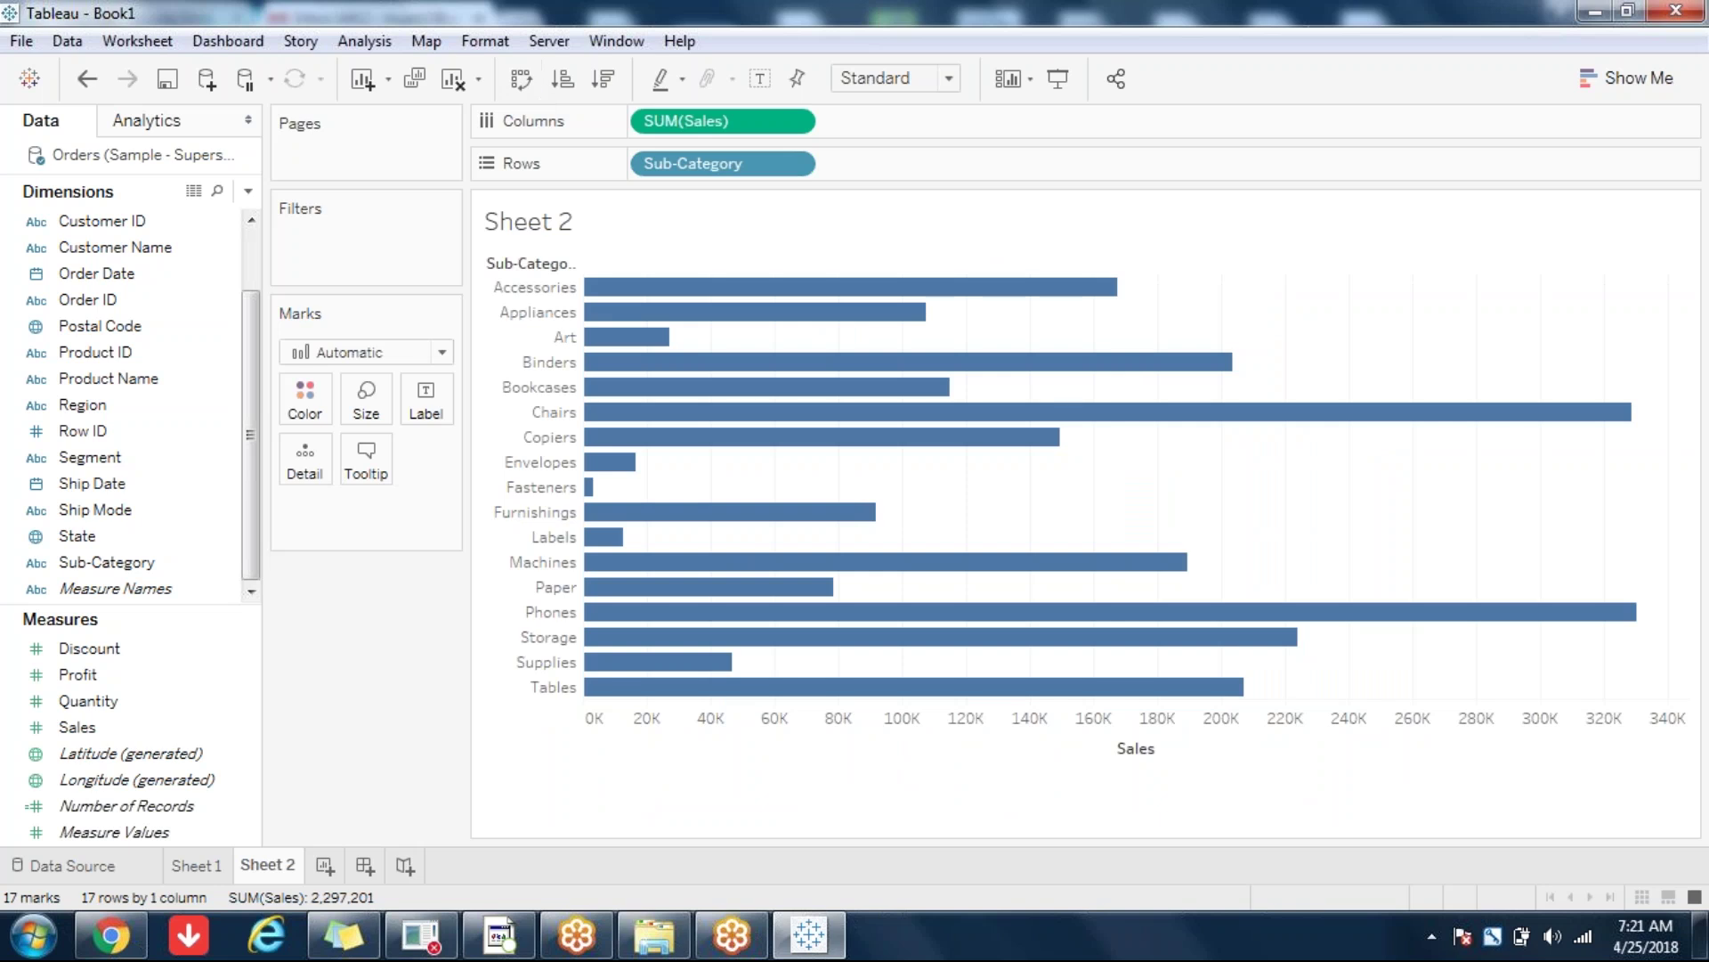
# Step: Add a second Sales measure to Columns and sort the sub-categories by Sales in descending order
pyautogui.click(120, 724)
pyautogui.moveTo(134, 712); pyautogui.dragTo(915, 119)
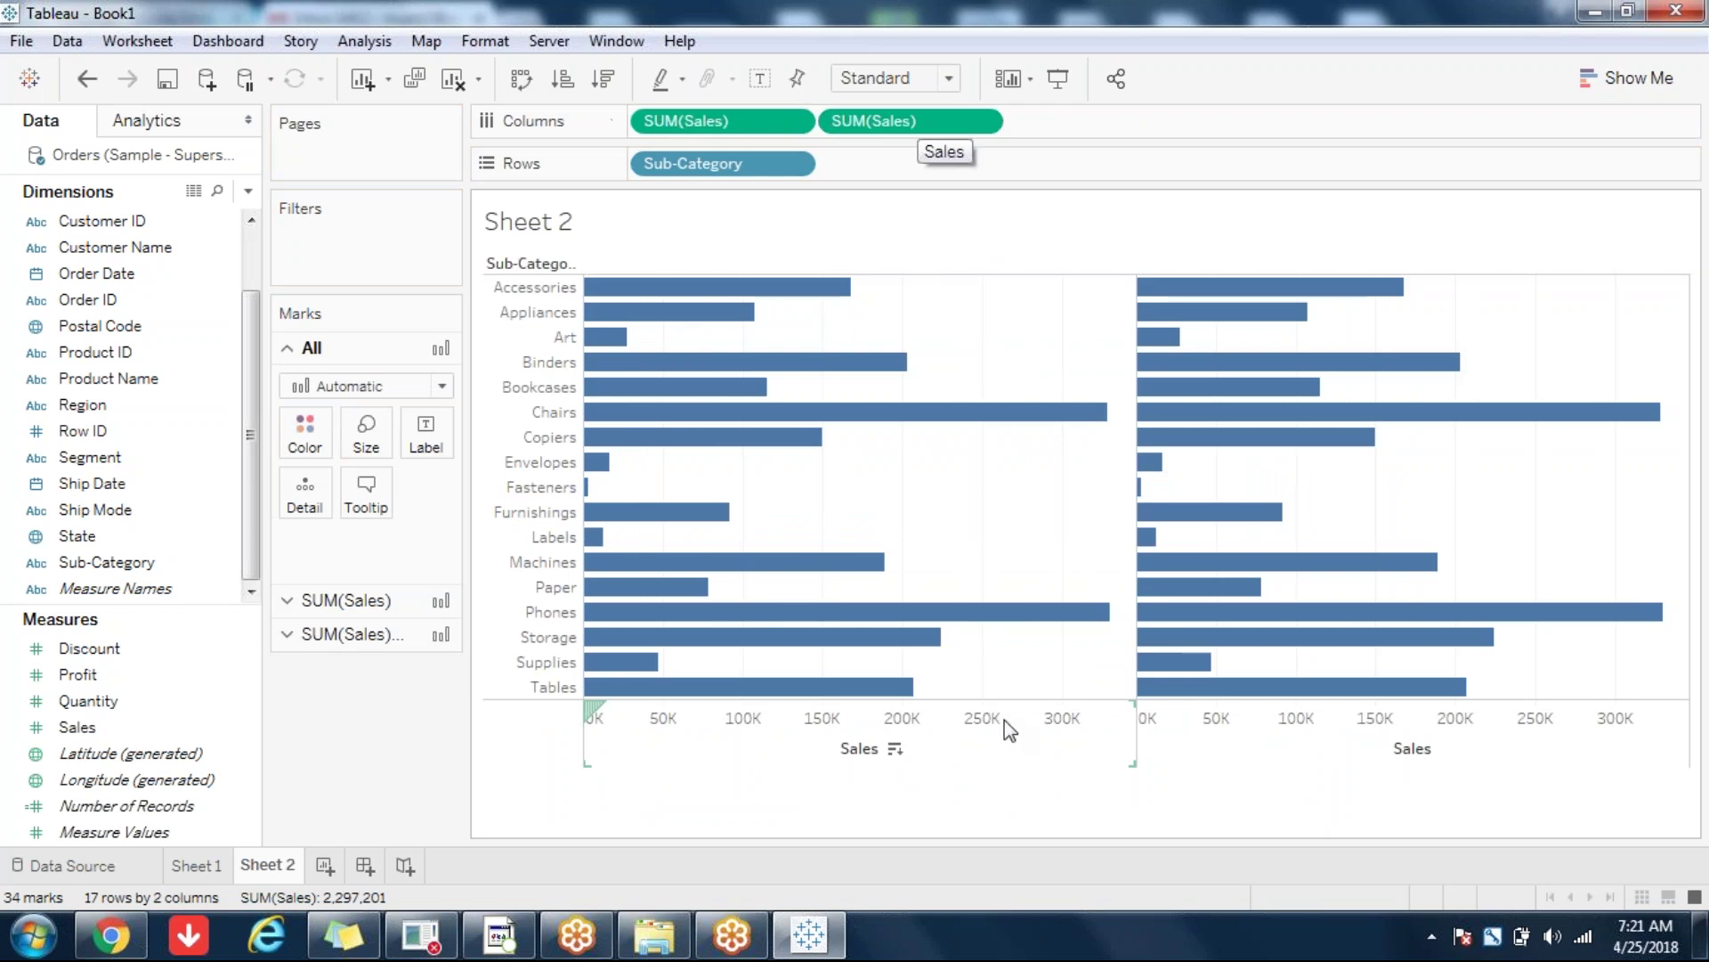
pyautogui.click(894, 749)
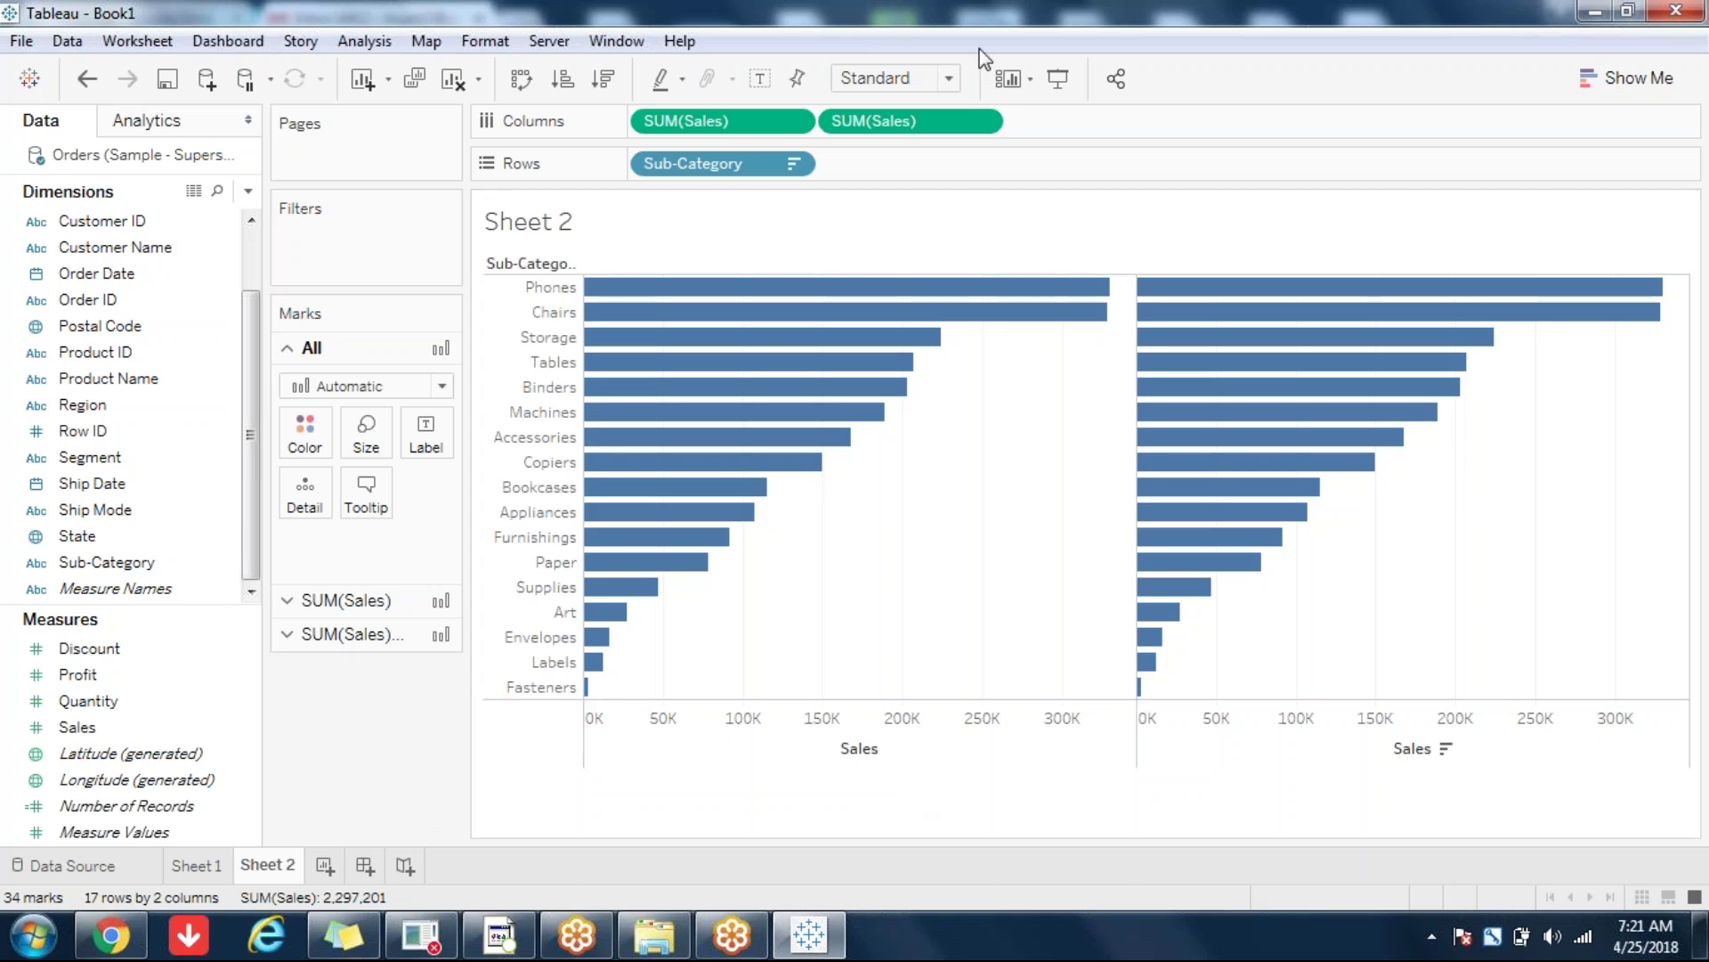
# Step: Apply the Rank quick table calculation to the second Sales measure and show mark labels on the bars
pyautogui.click(983, 122)
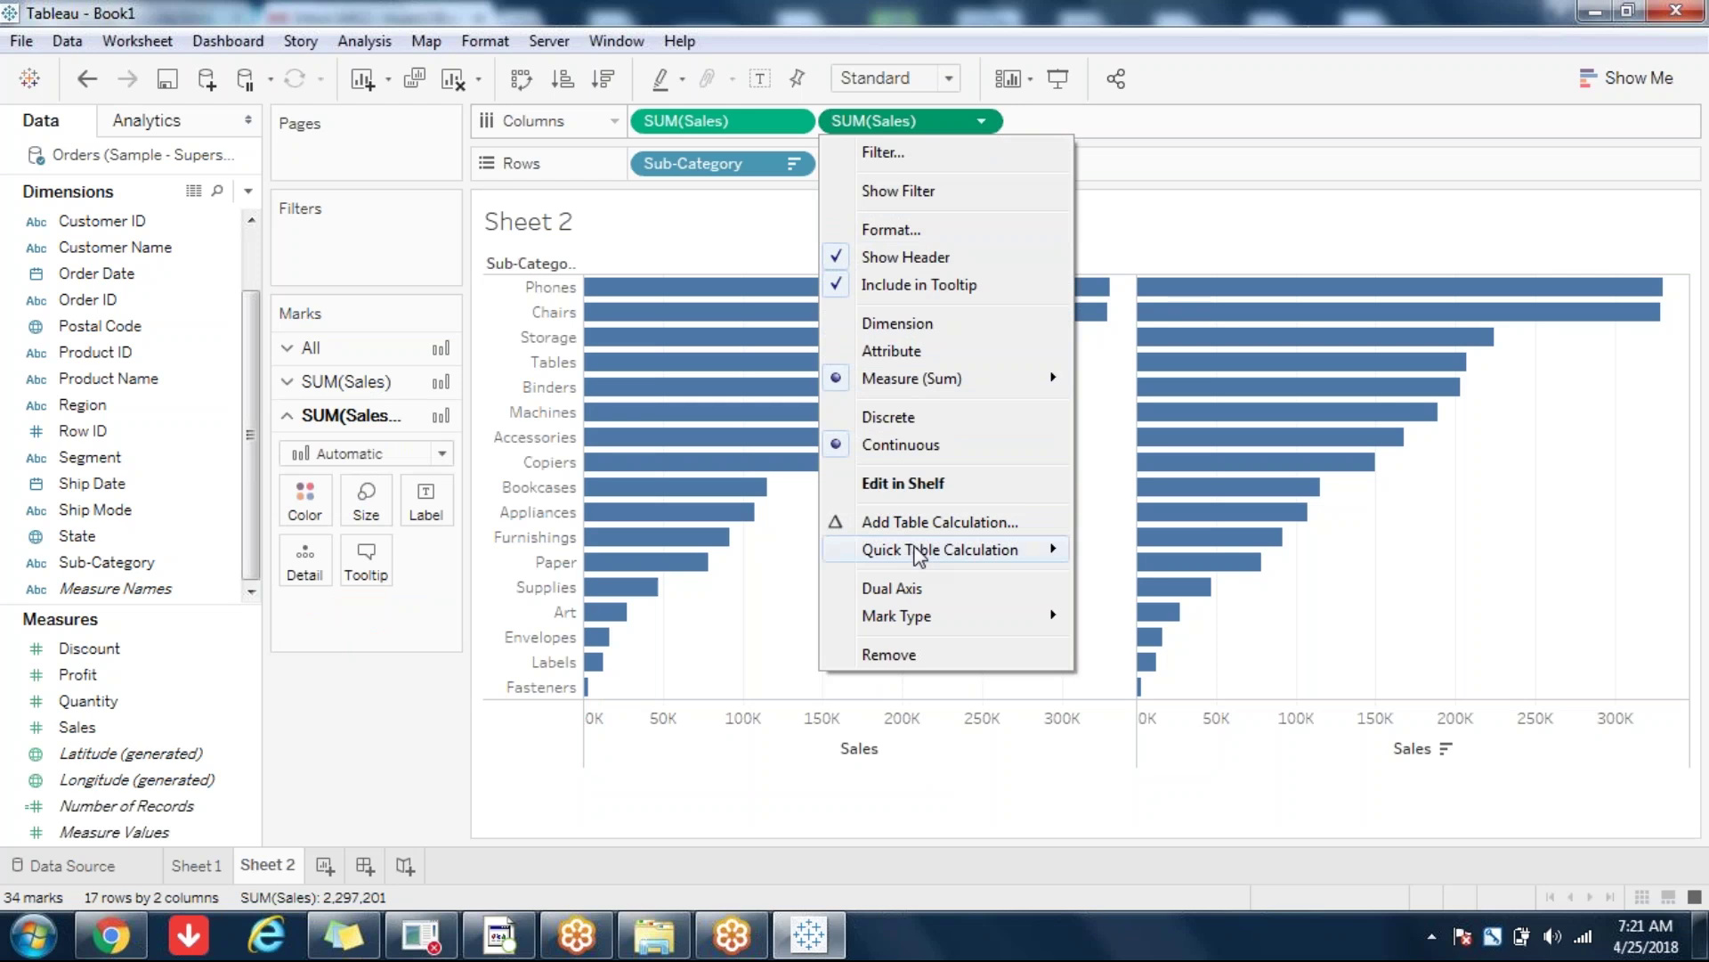
pyautogui.moveTo(919, 554)
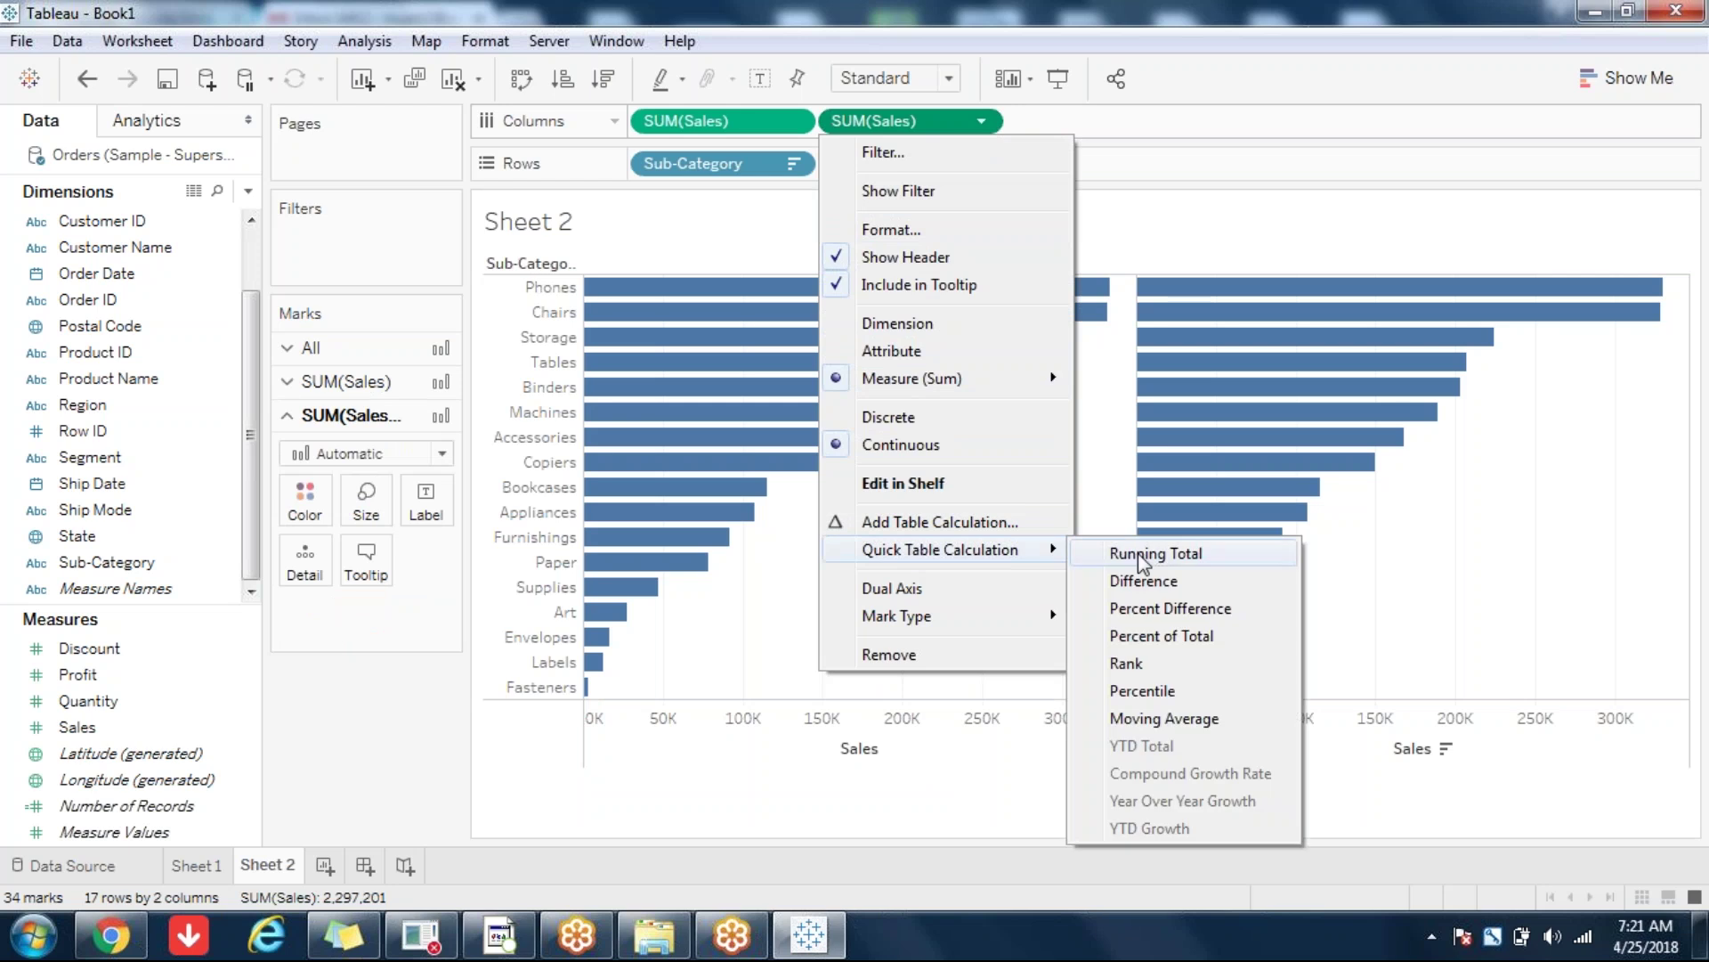
pyautogui.click(1127, 664)
pyautogui.click(761, 80)
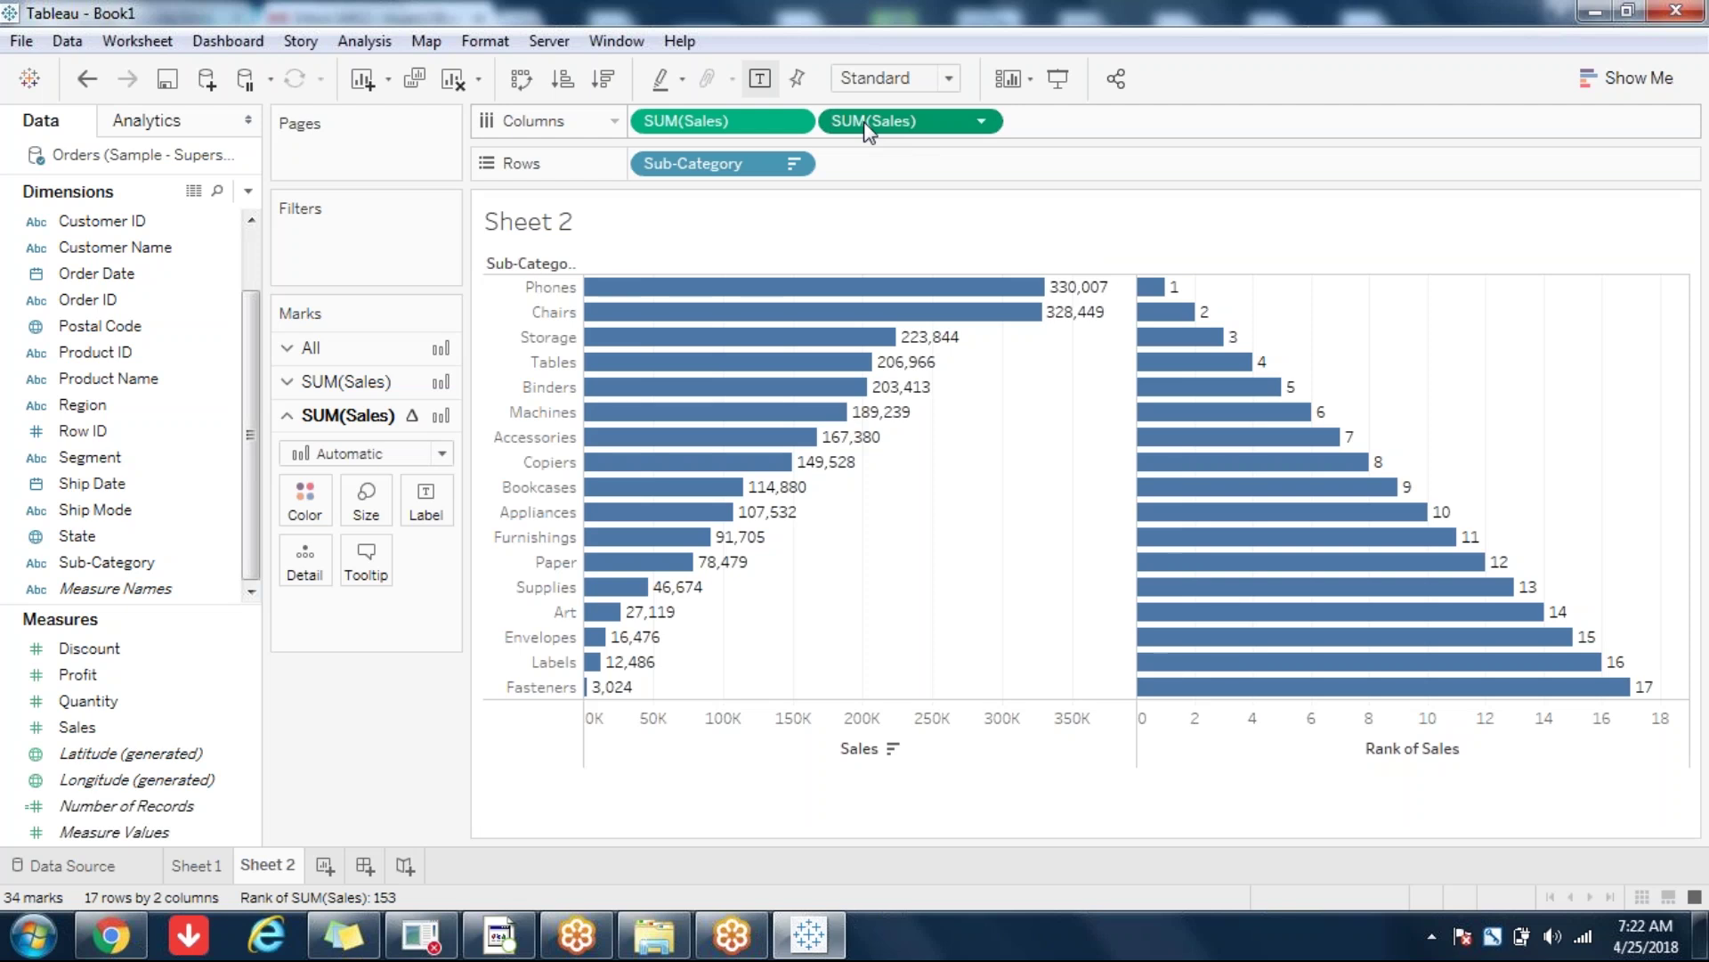
# Step: Open the second Sales measure for editing in the shelf to examine its rank formula, and leave it as is
pyautogui.click(983, 125)
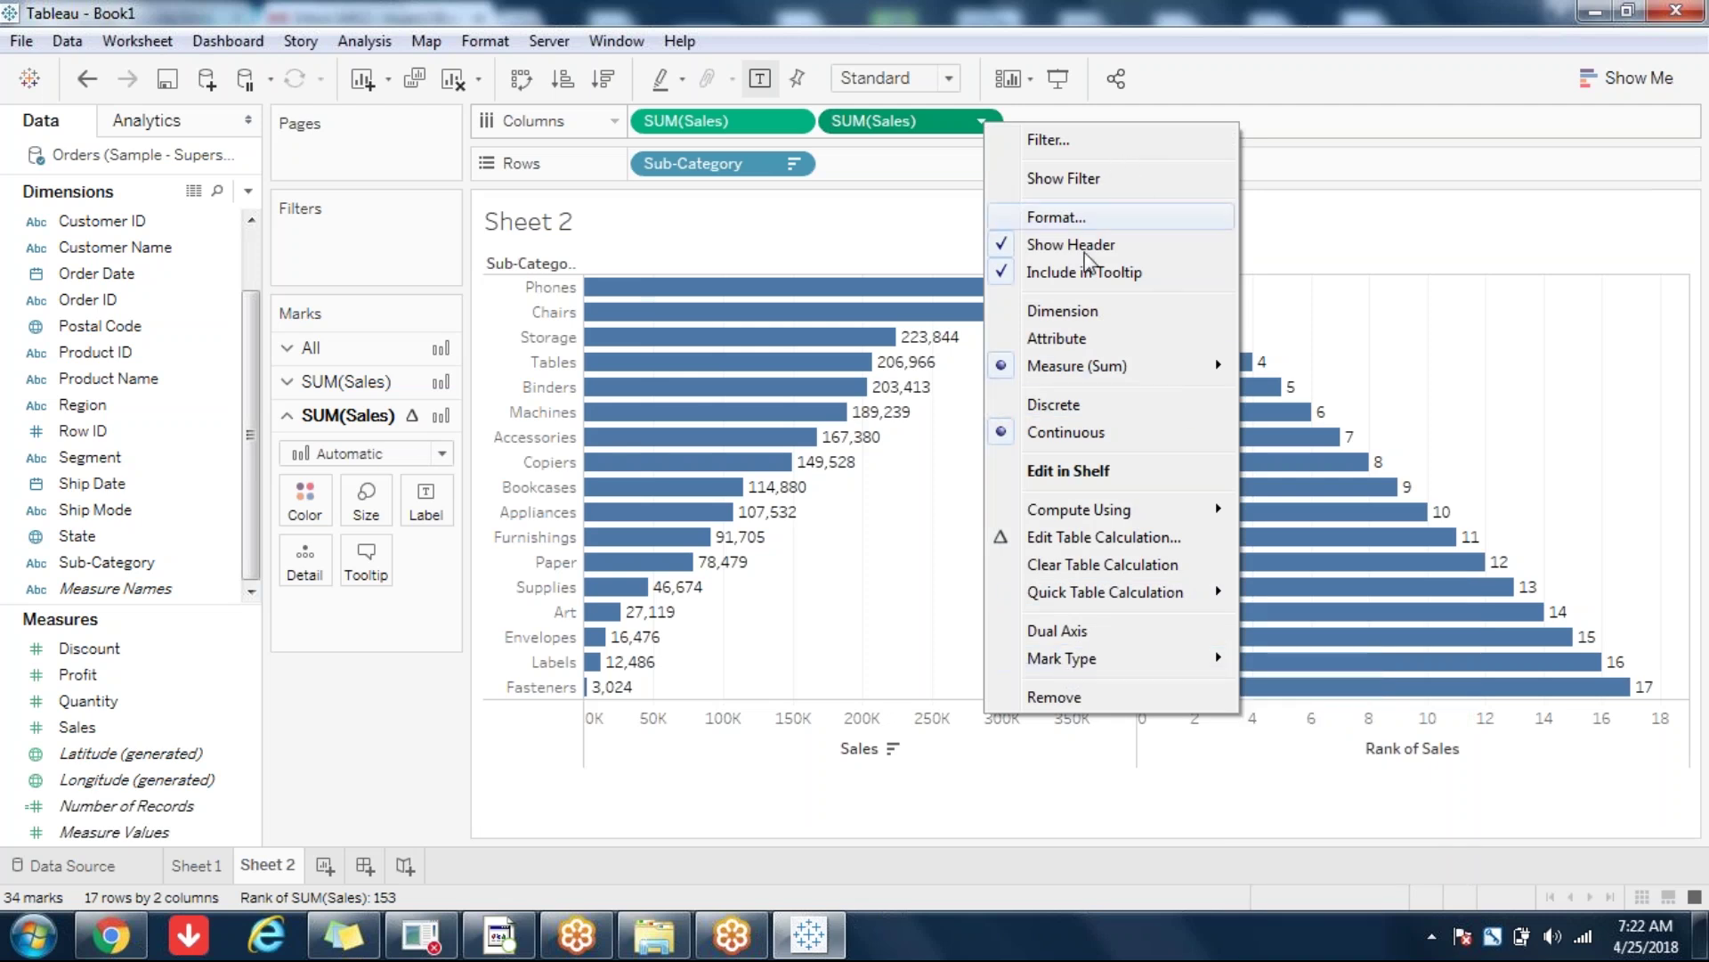
pyautogui.moveTo(1099, 369)
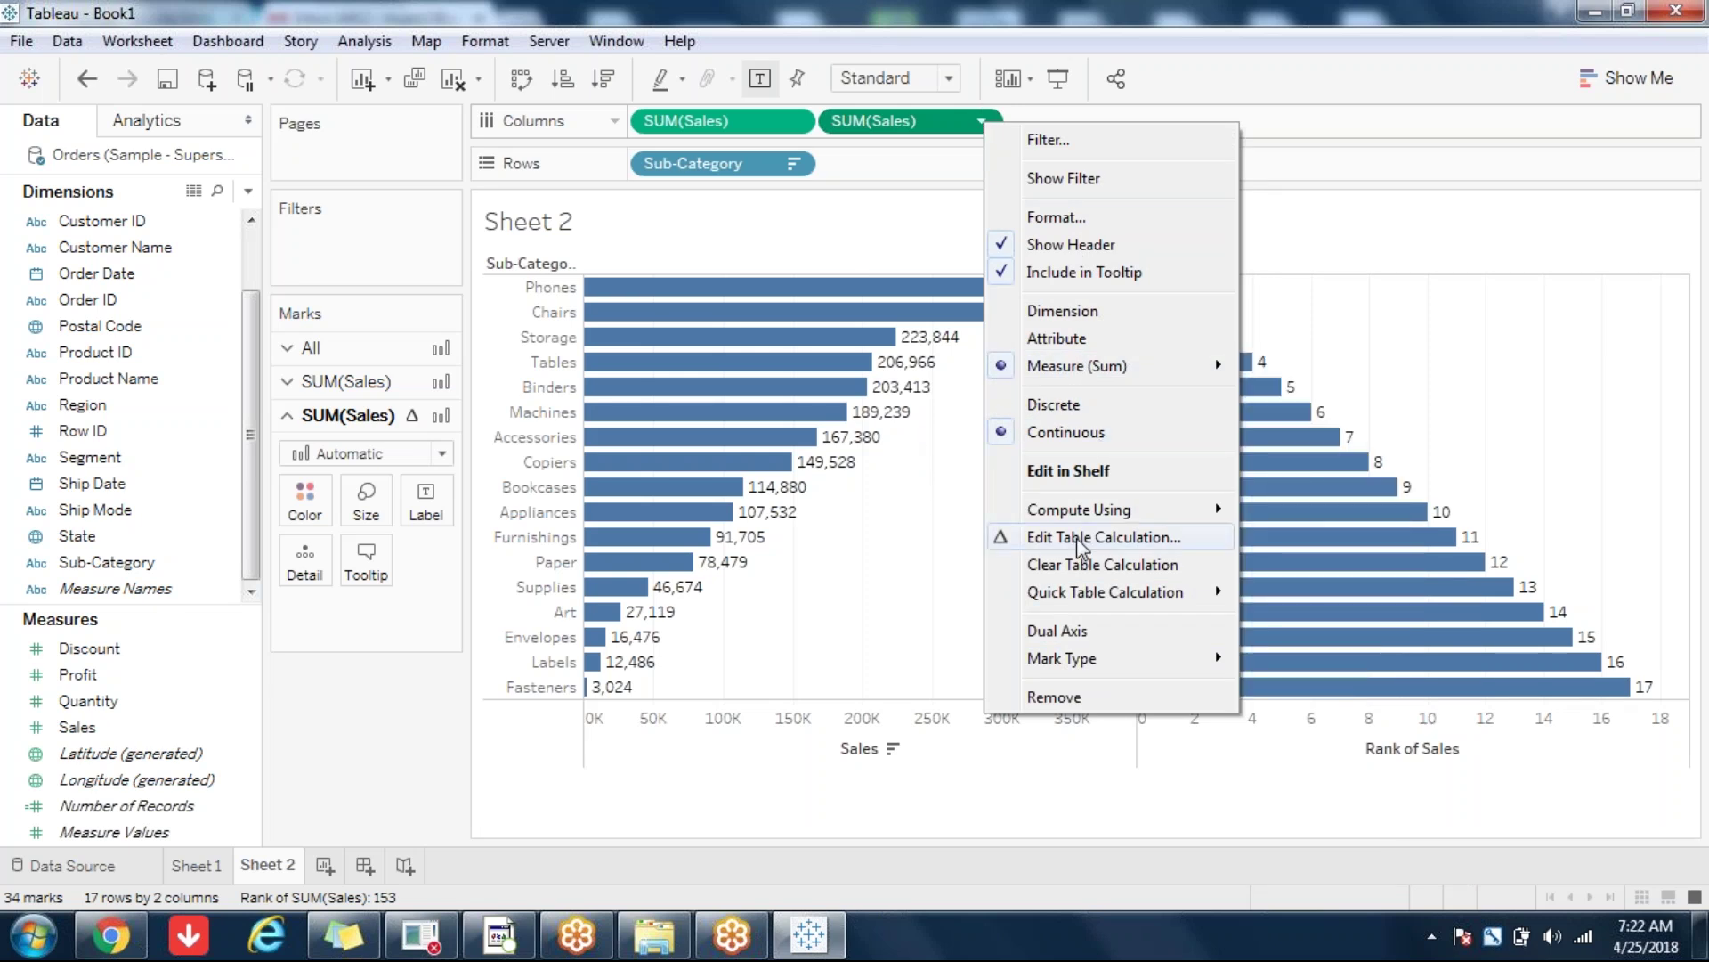
pyautogui.click(1068, 470)
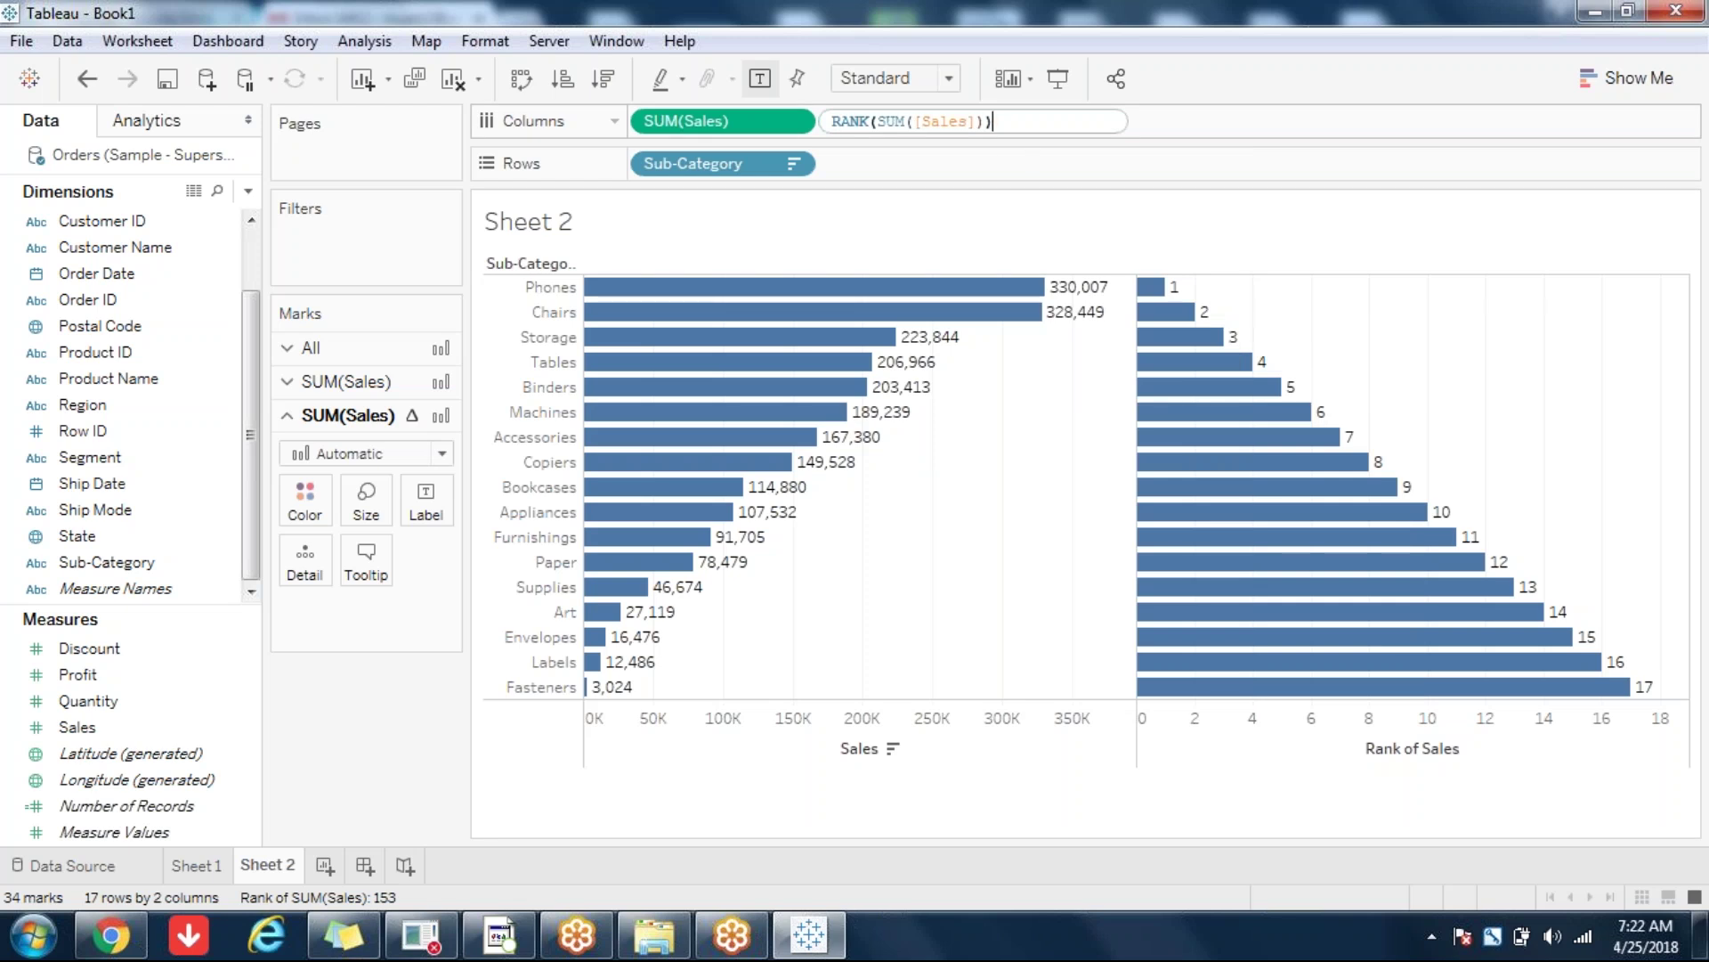
pyautogui.press('Return')
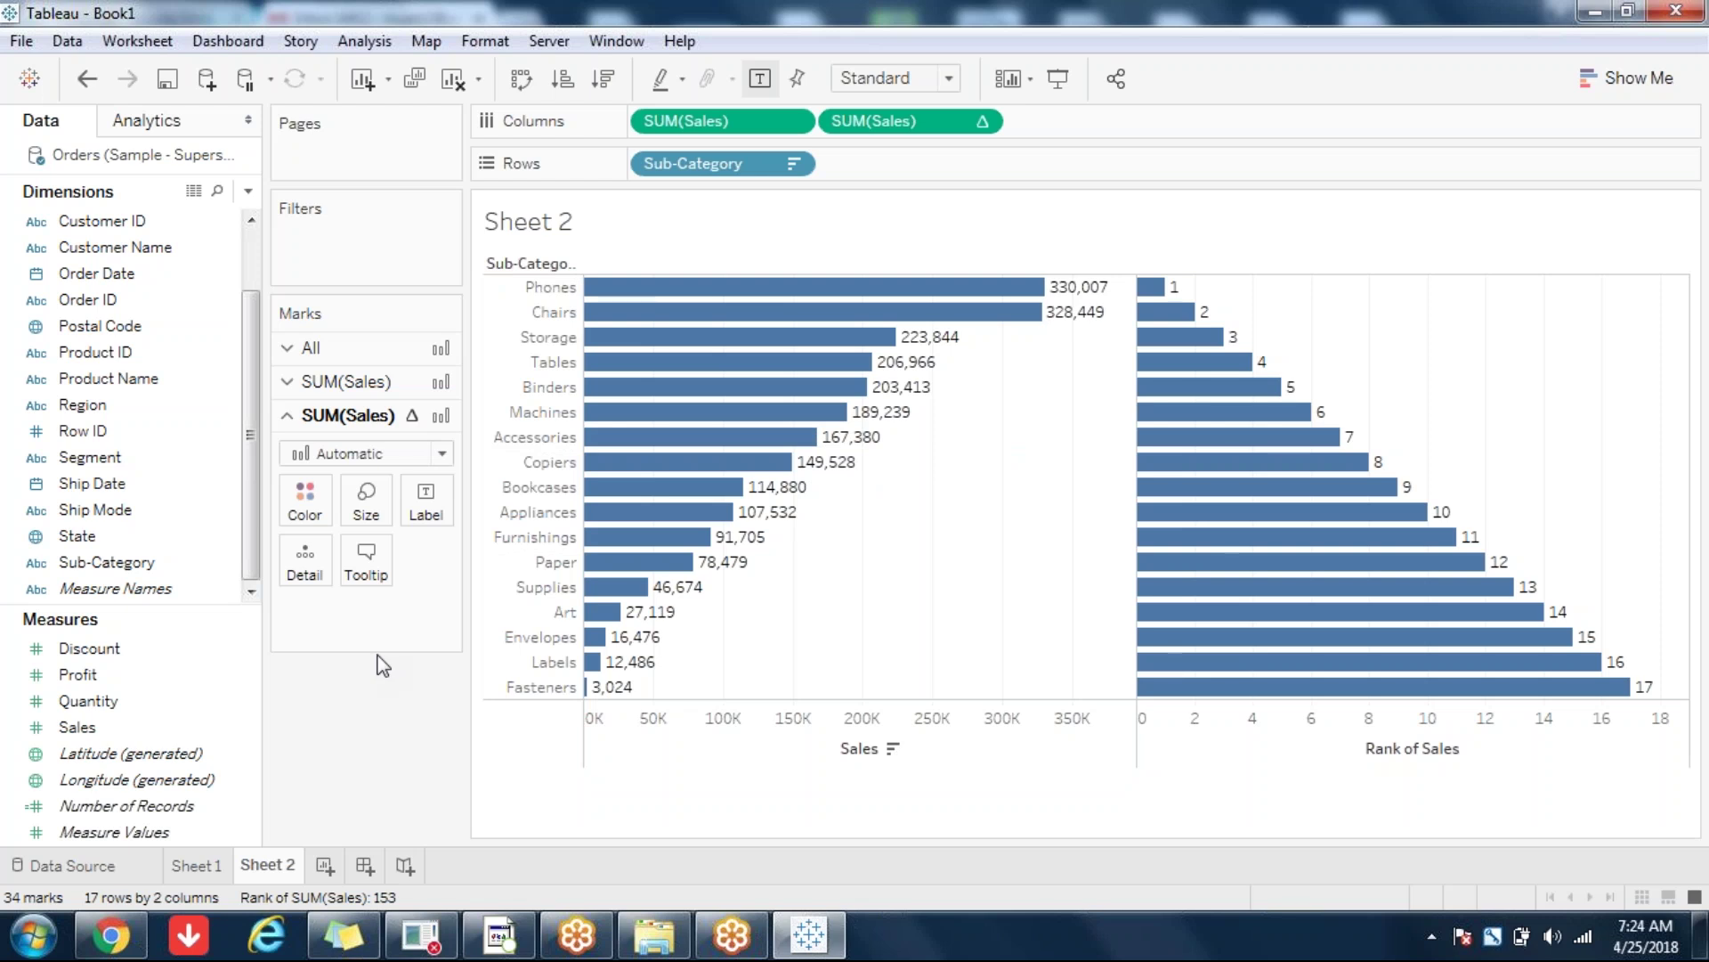
# Step: Convert the ranked Sales measure to Discrete and place it before Sub-Category on Rows
pyautogui.moveTo(1356, 505)
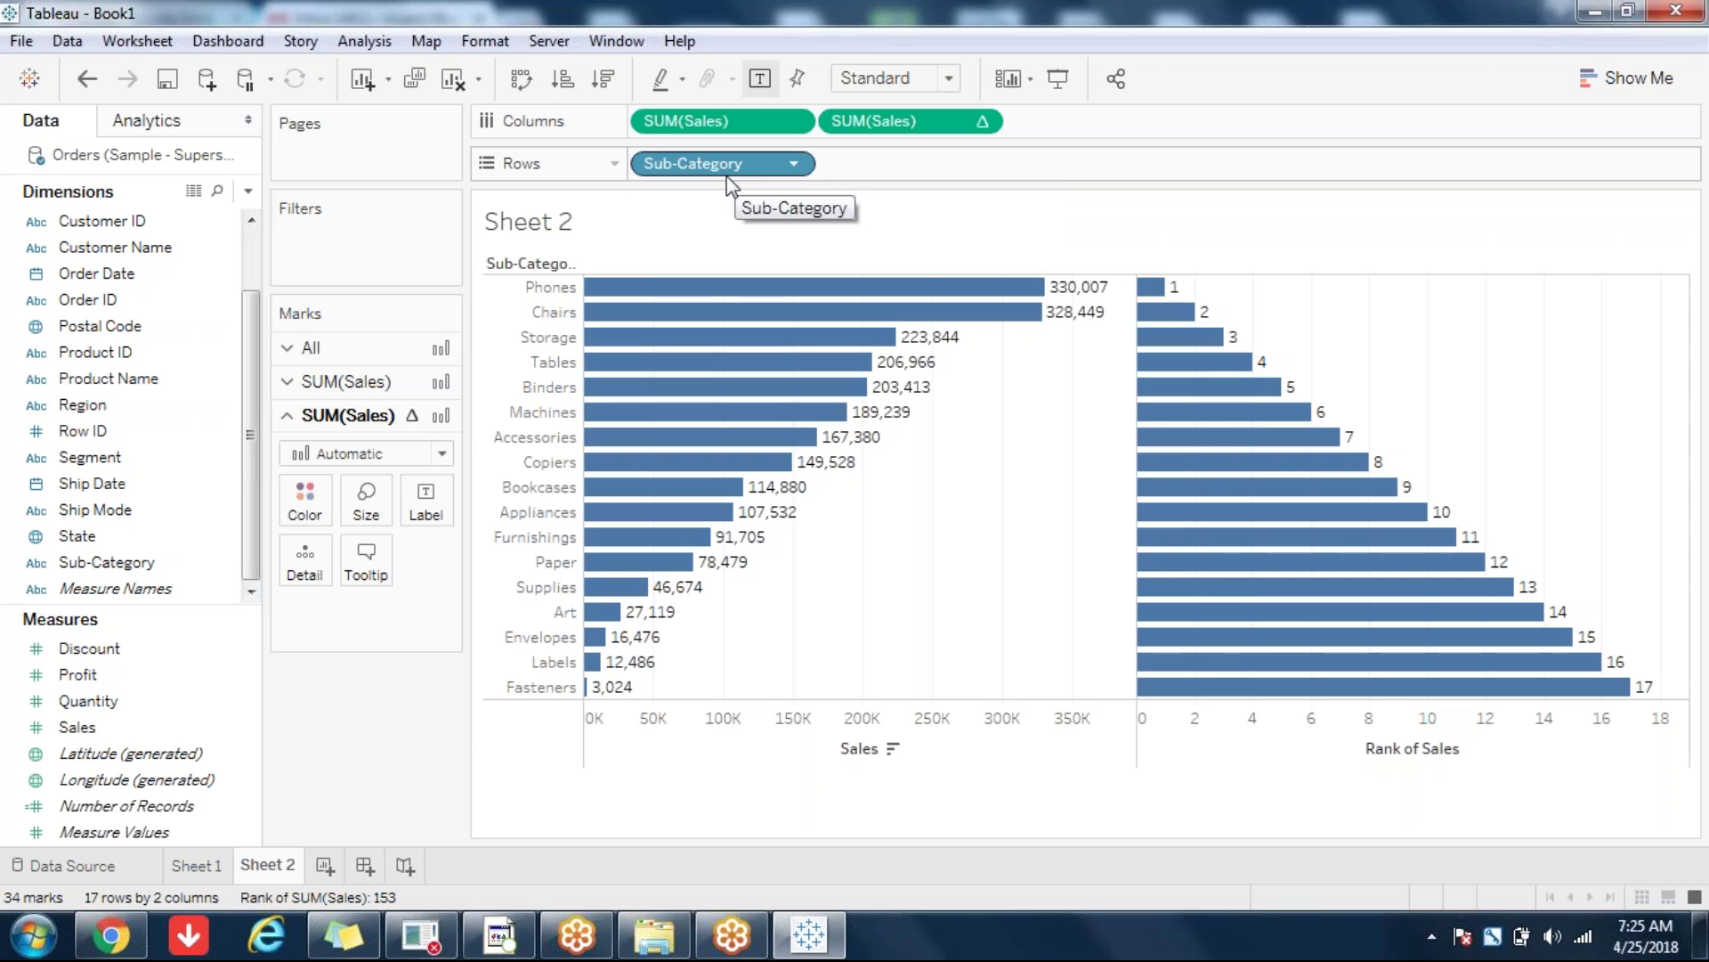
pyautogui.click(983, 125)
pyautogui.click(878, 418)
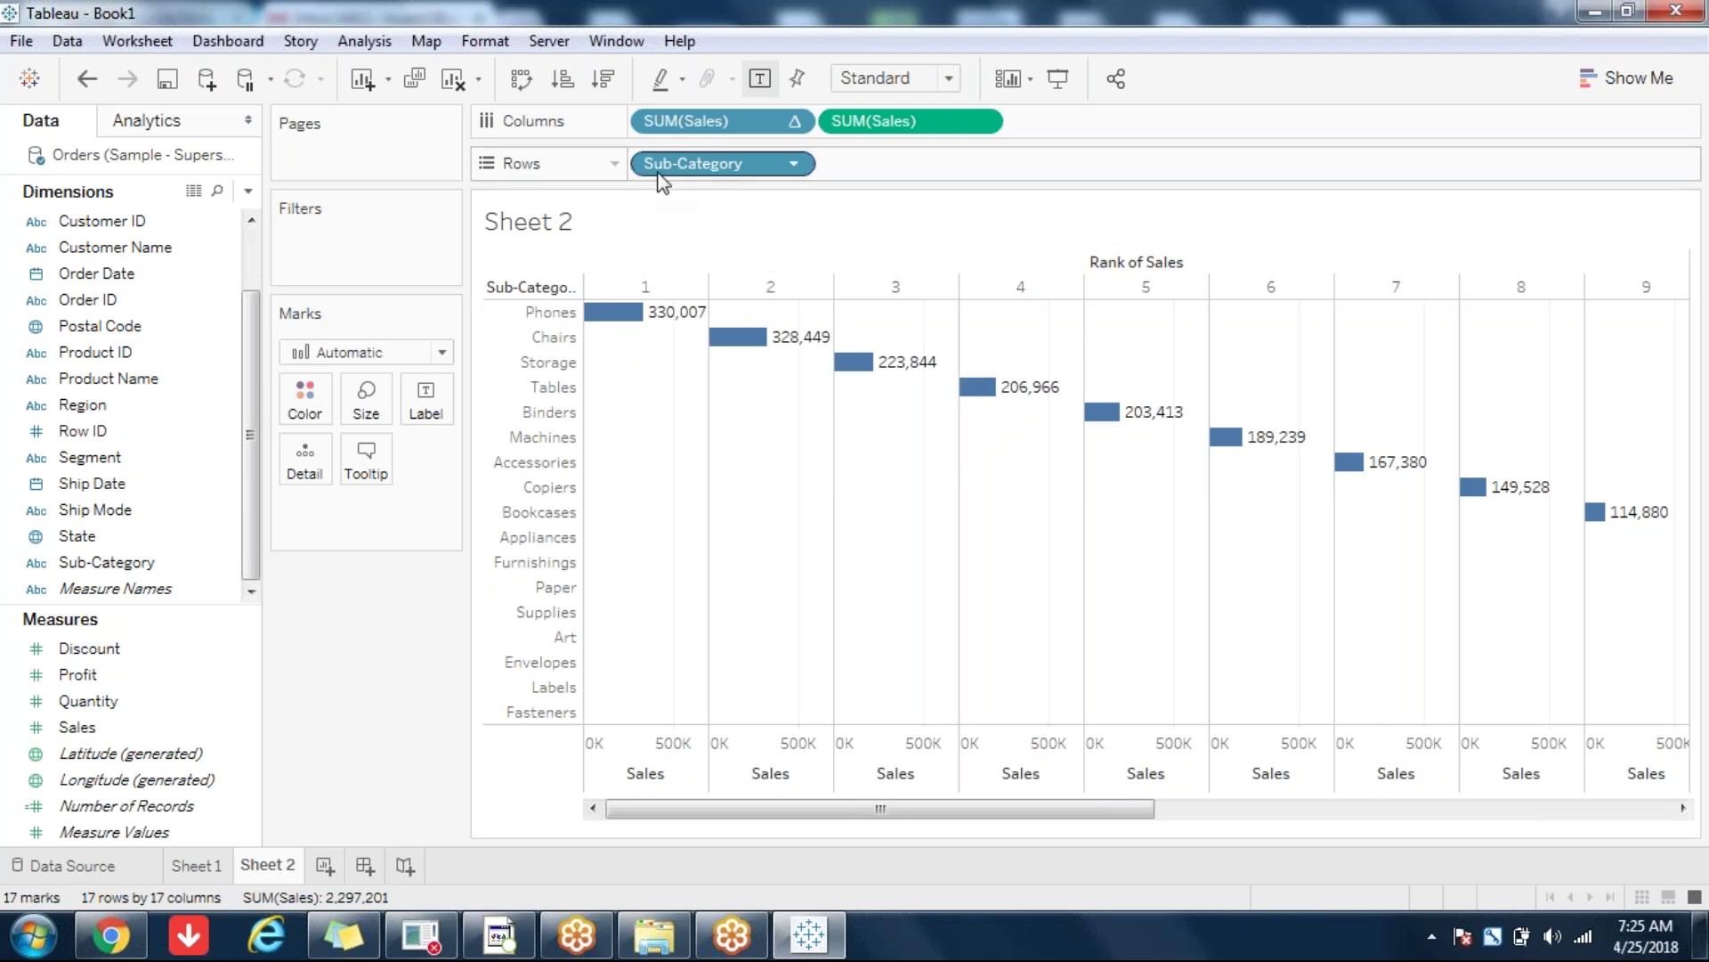
pyautogui.moveTo(712, 123); pyautogui.dragTo(641, 163)
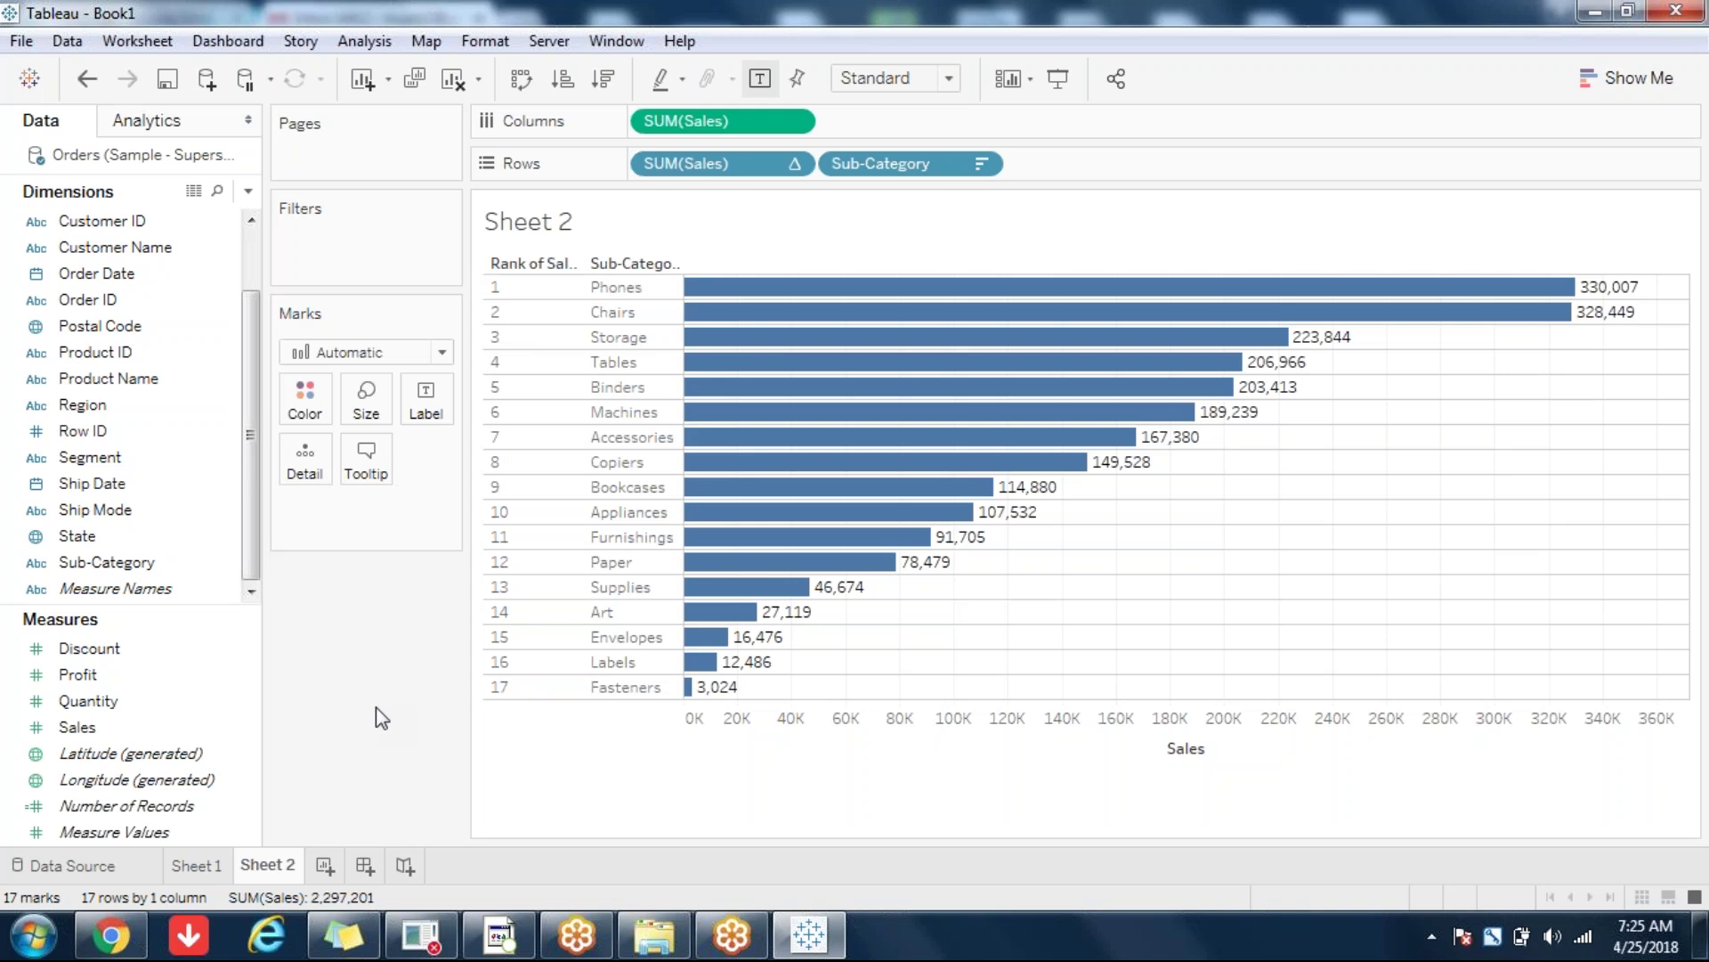
# Step: Open the Sales rank's table calculation settings and review the ranking type options, keeping Competition (1, 2, 2, 4)
pyautogui.click(794, 165)
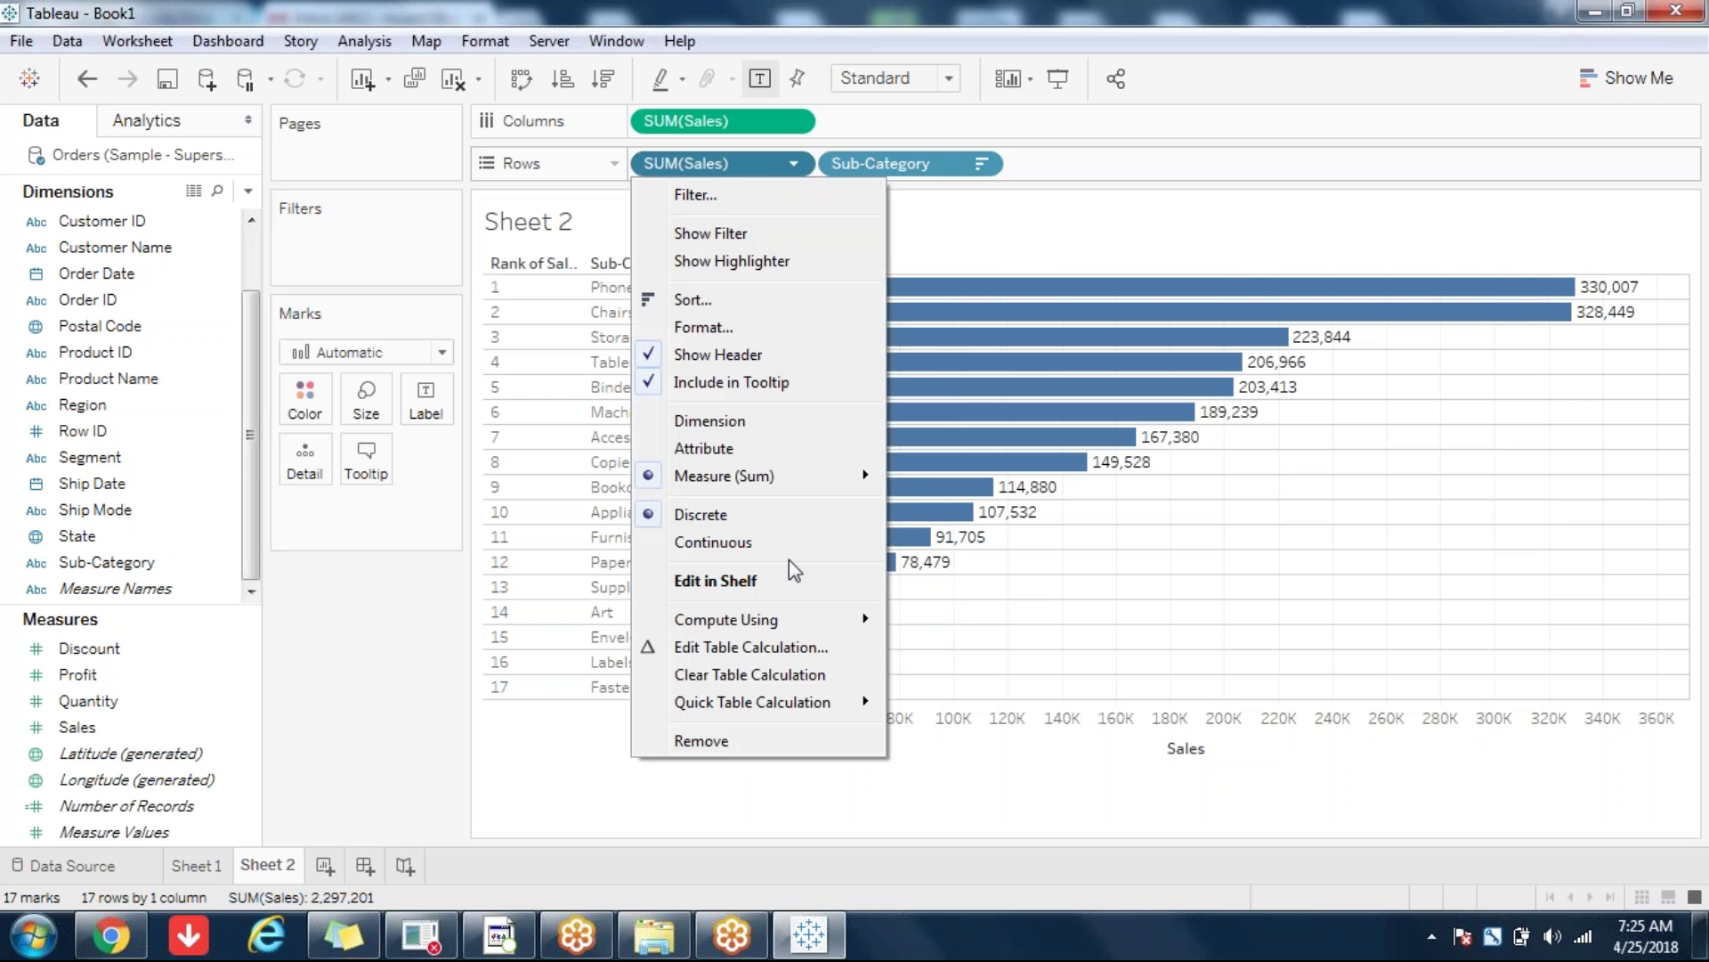
pyautogui.click(750, 648)
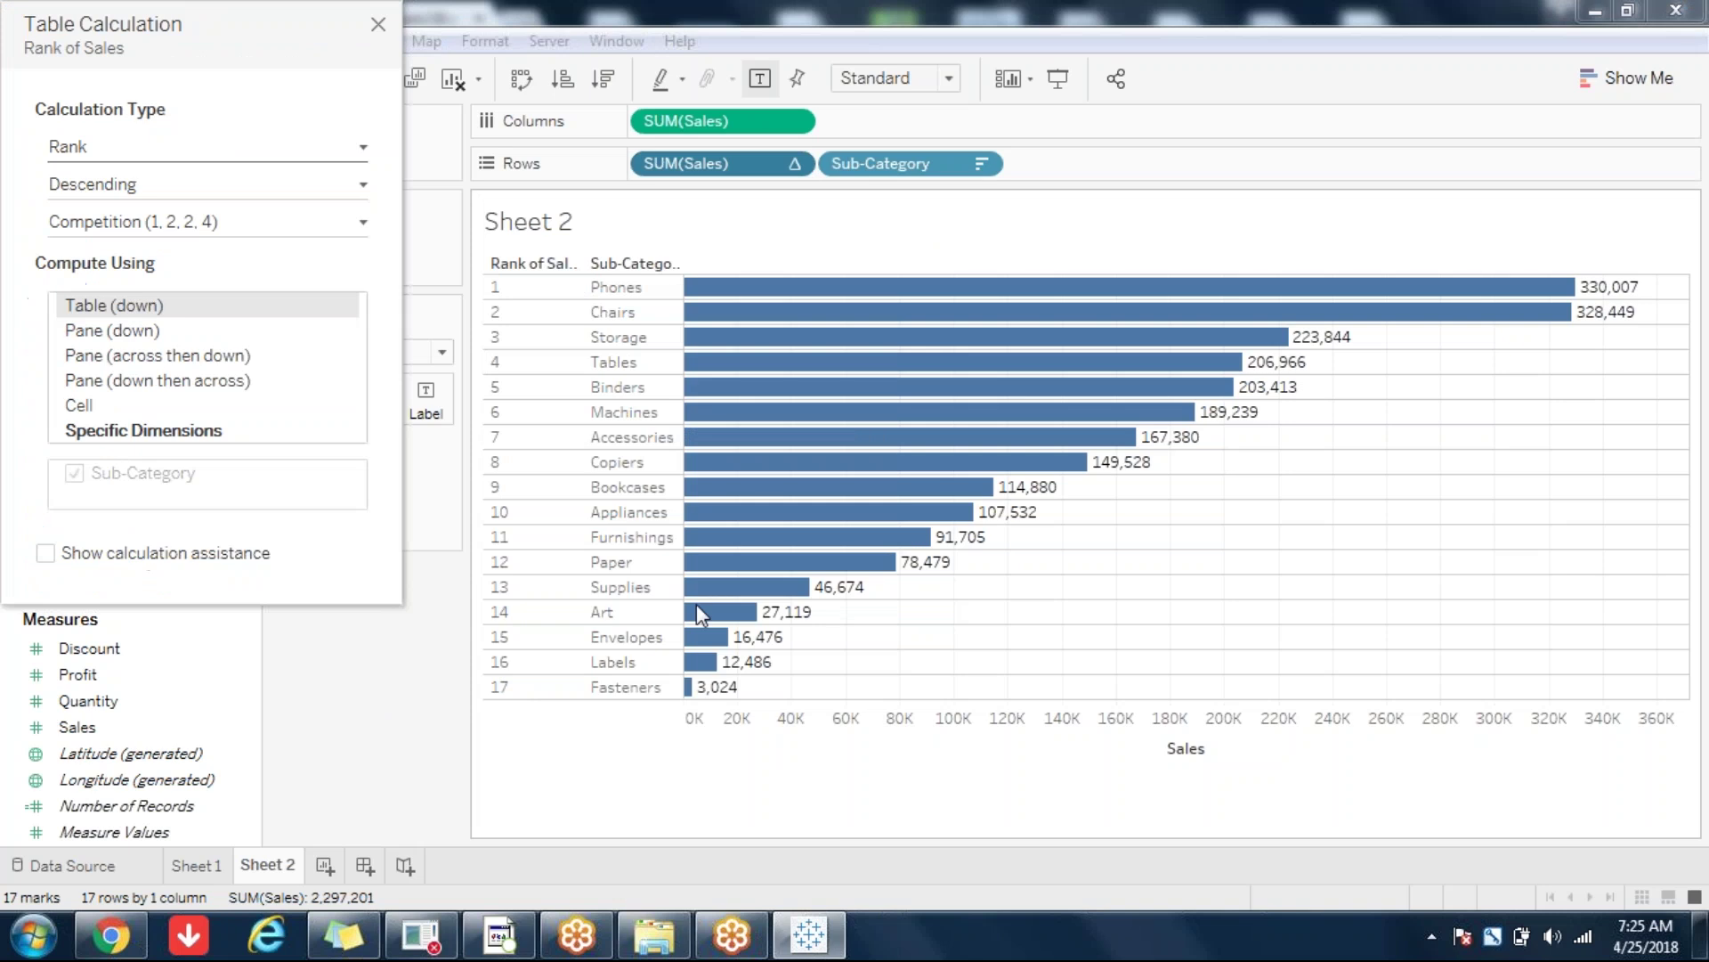
pyautogui.click(224, 222)
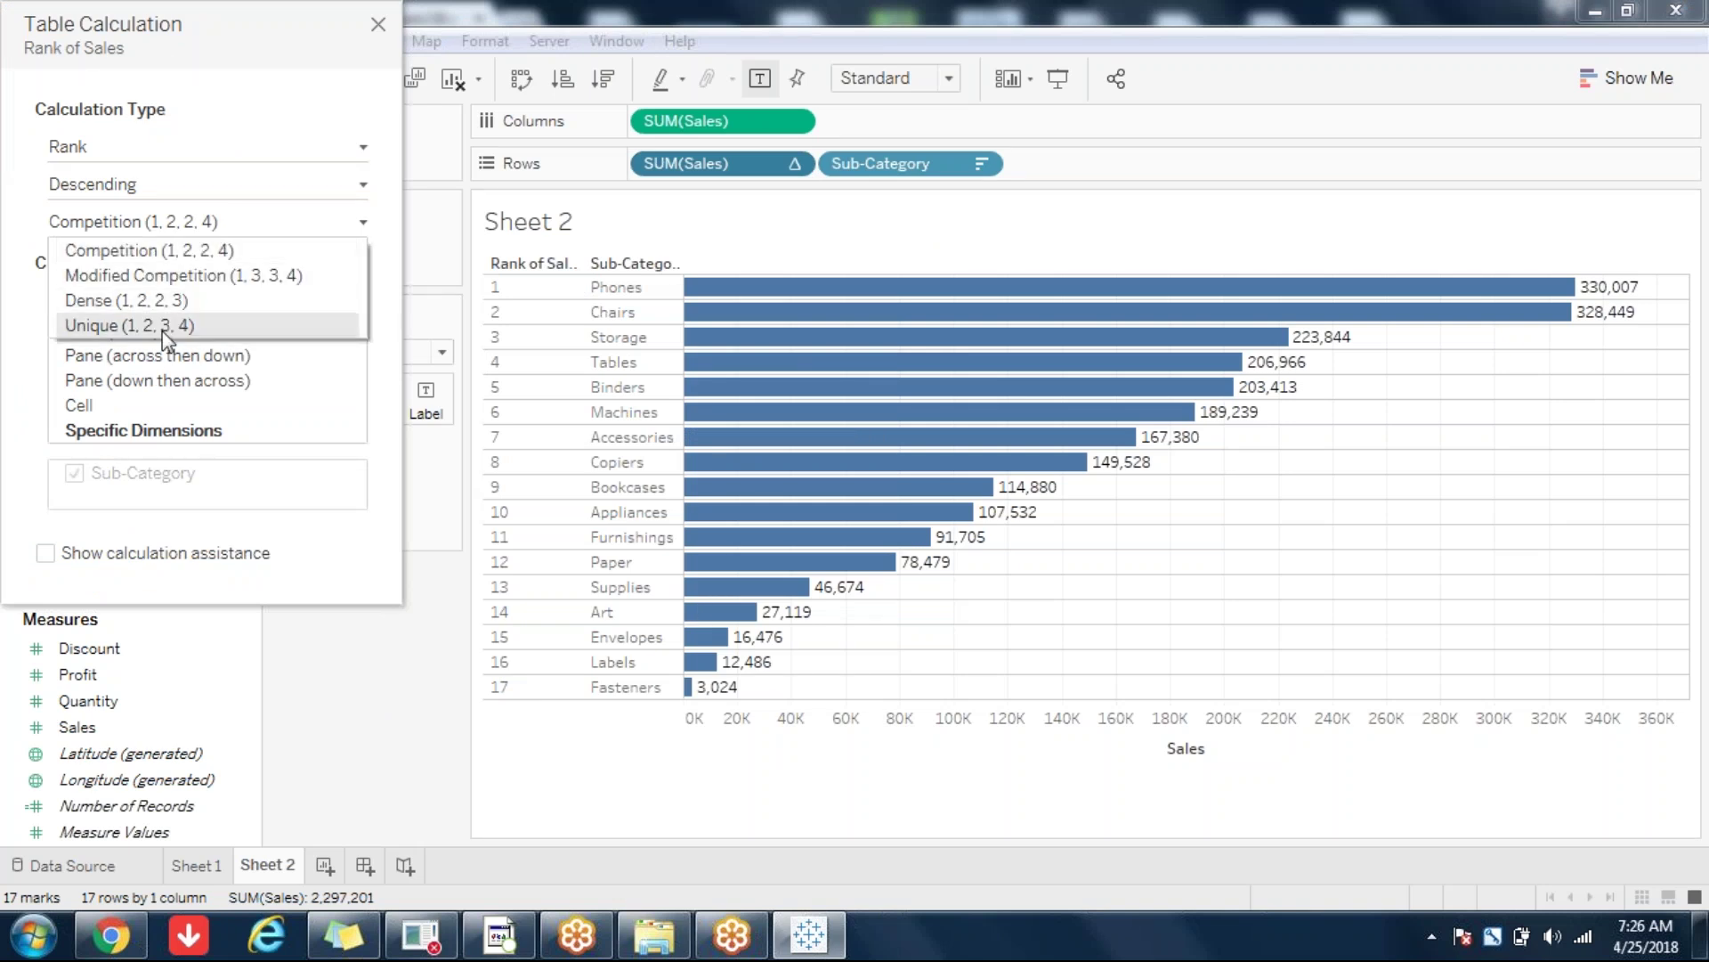
pyautogui.click(178, 252)
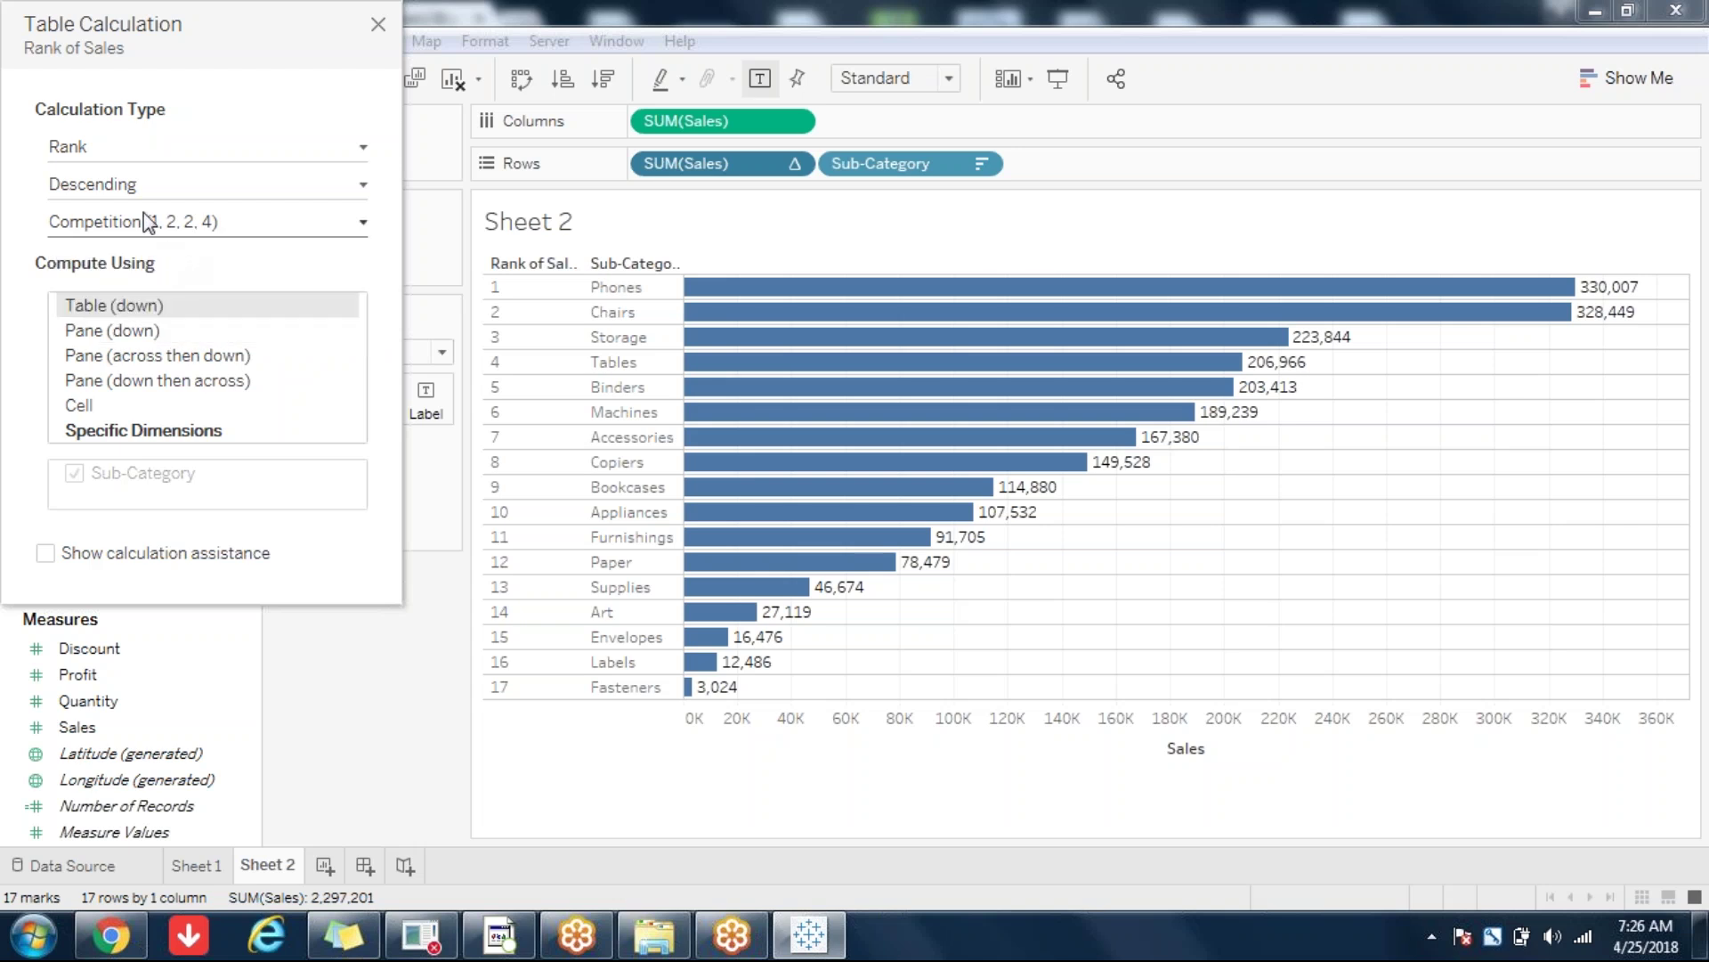
pyautogui.click(143, 216)
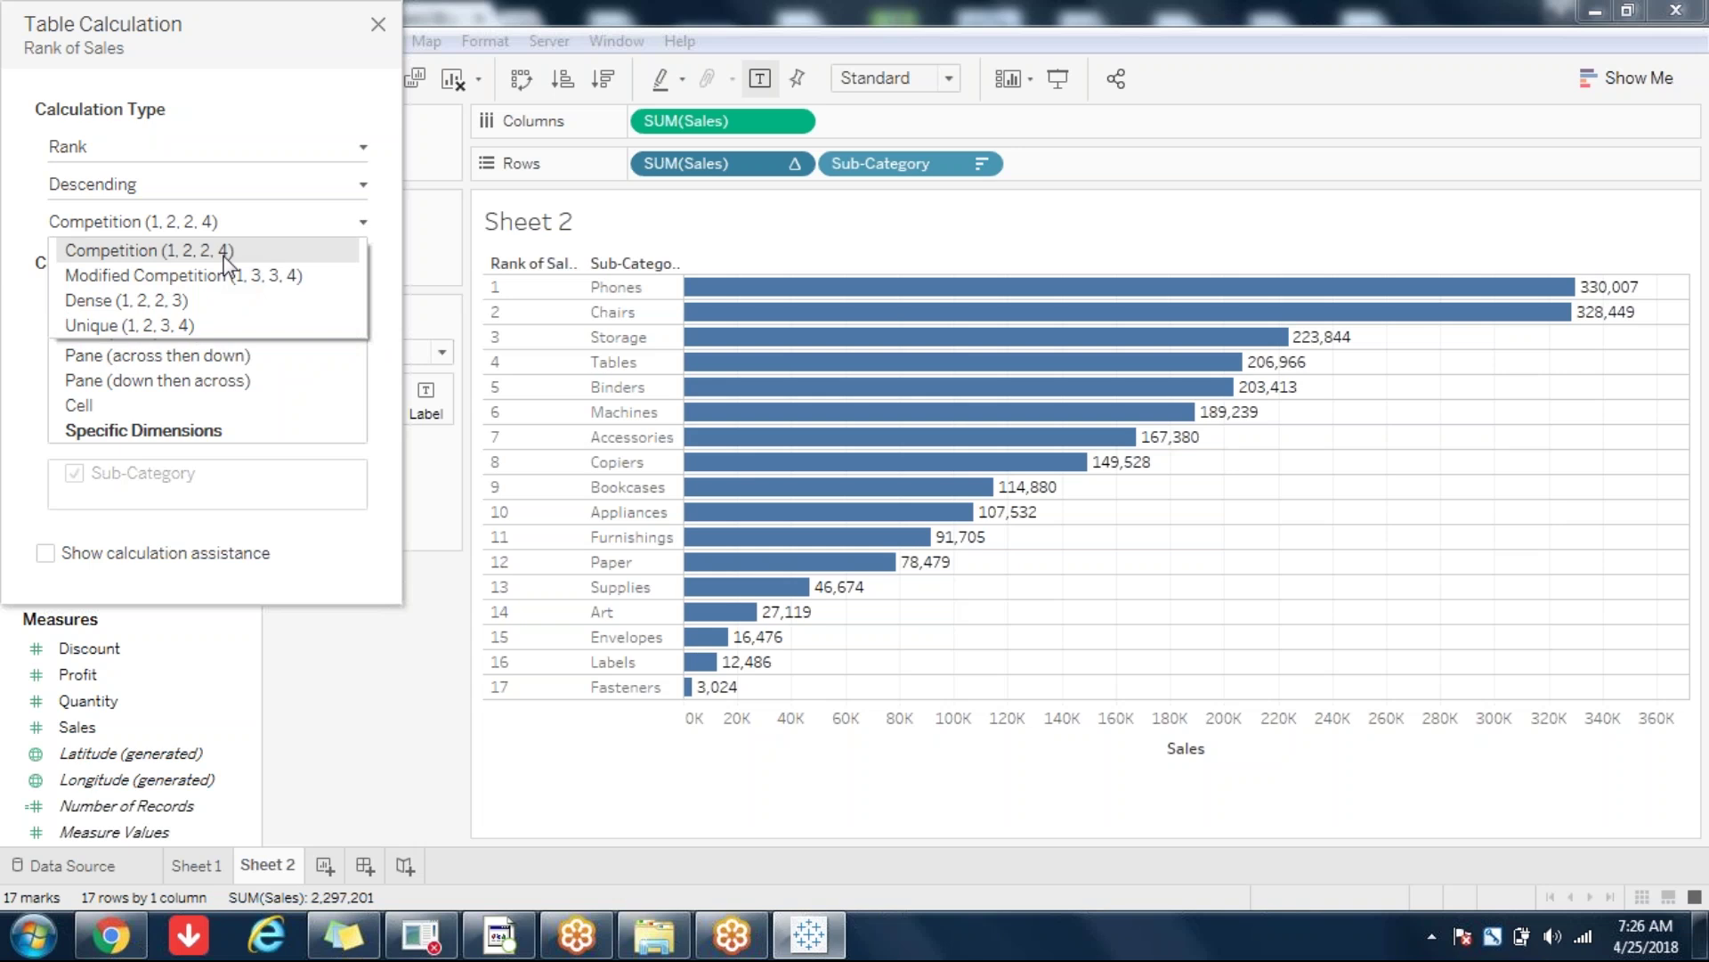
pyautogui.click(239, 56)
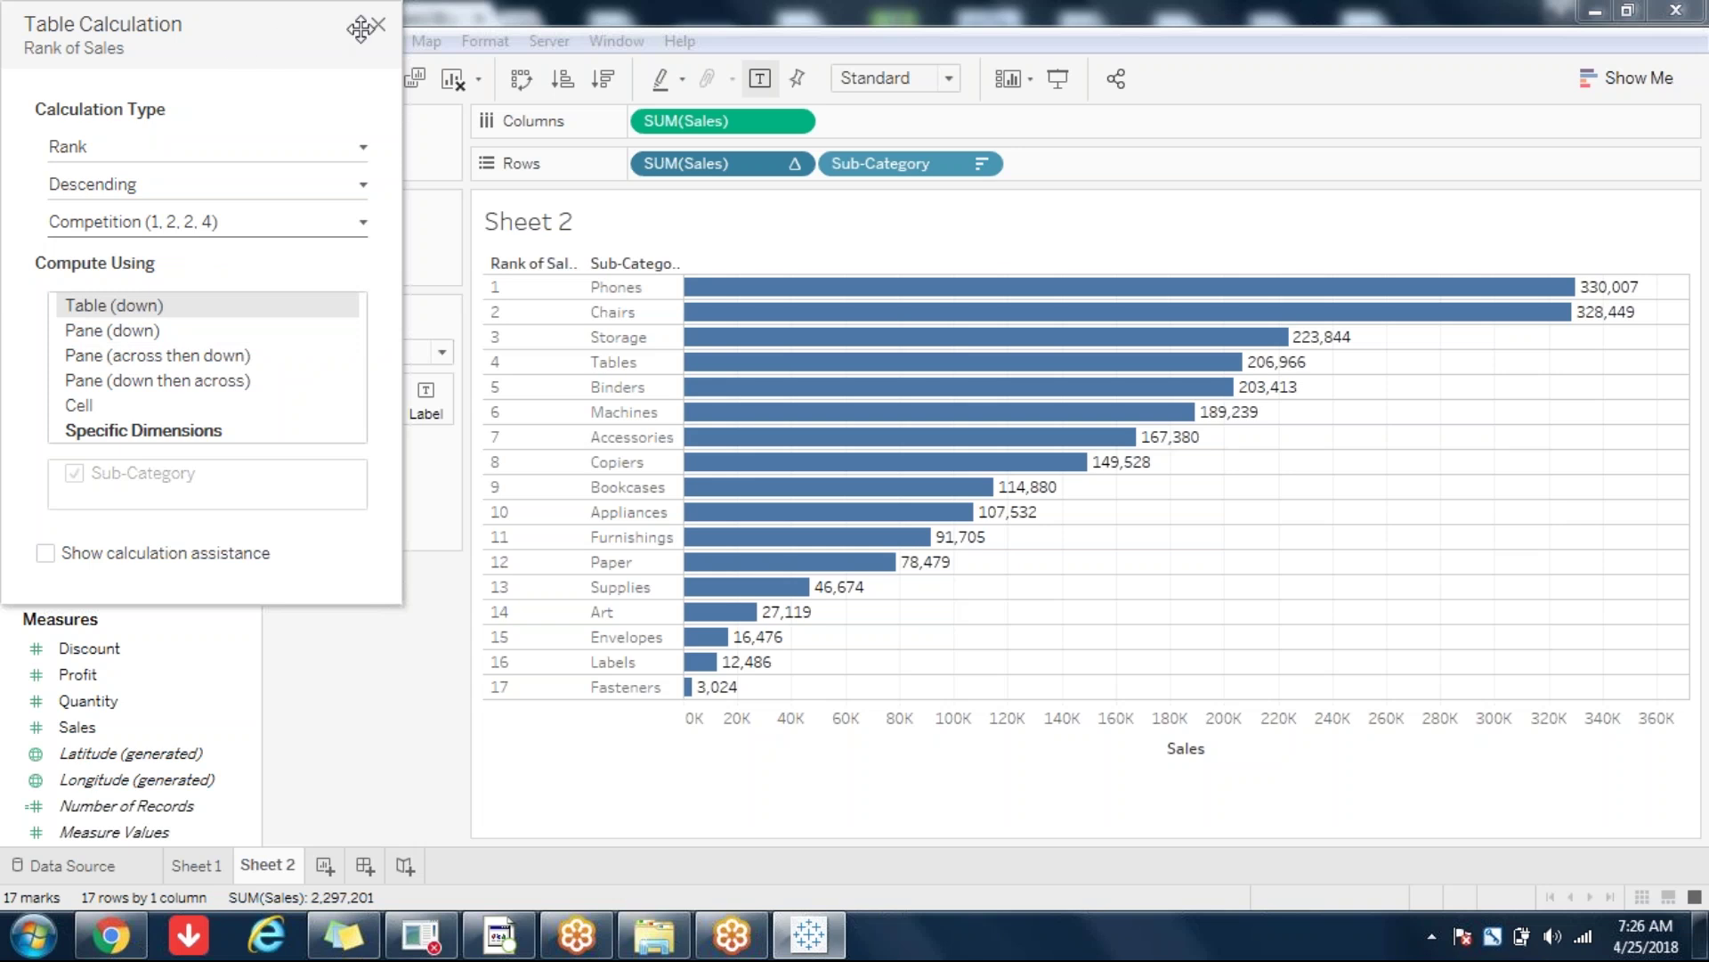
# Step: Try the rank in Ascending order, restore Descending, and close the table calculation settings
pyautogui.click(172, 184)
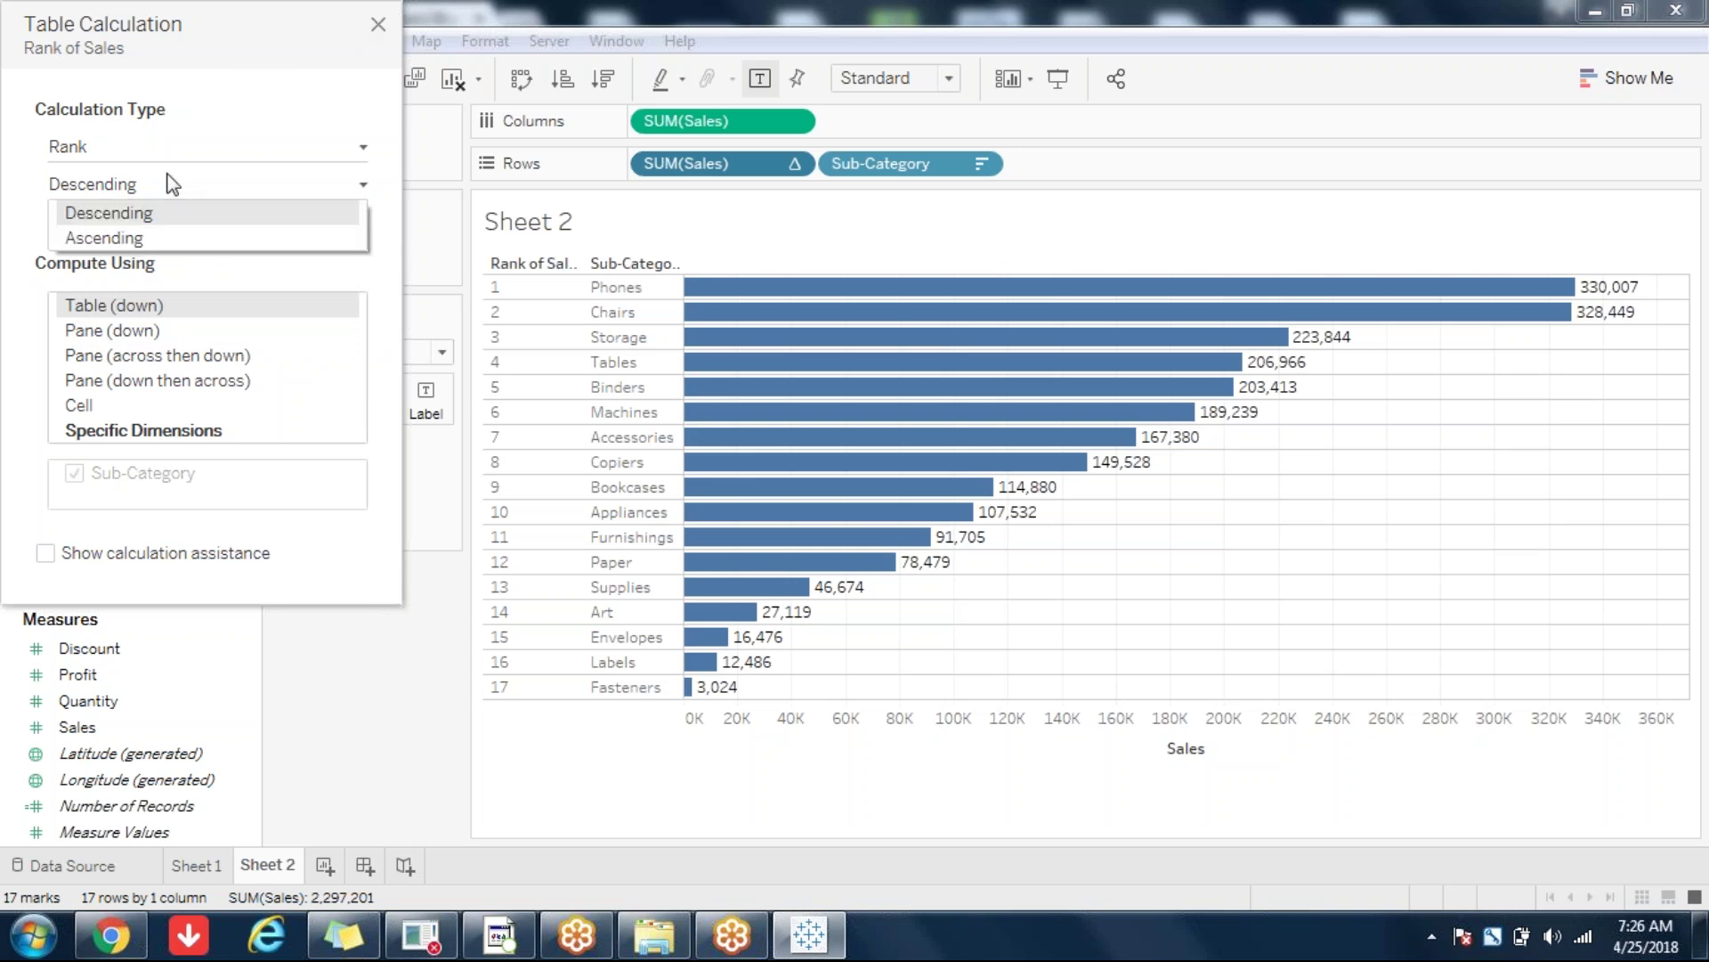
pyautogui.click(139, 237)
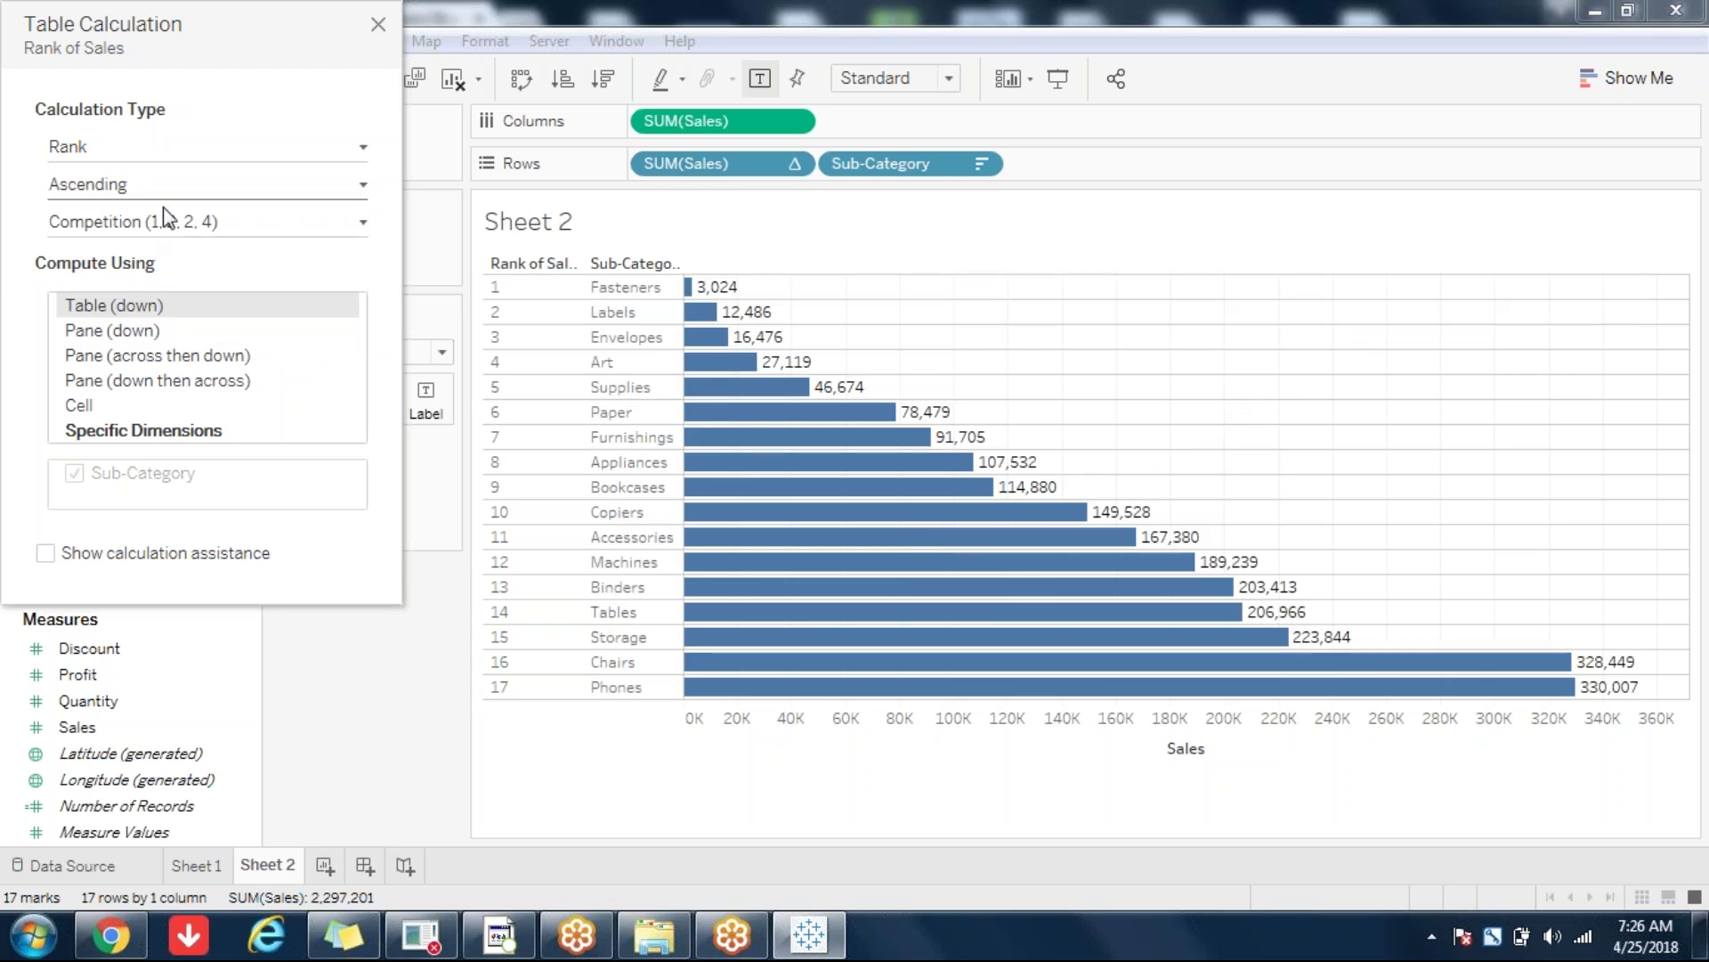
pyautogui.click(185, 185)
pyautogui.click(162, 212)
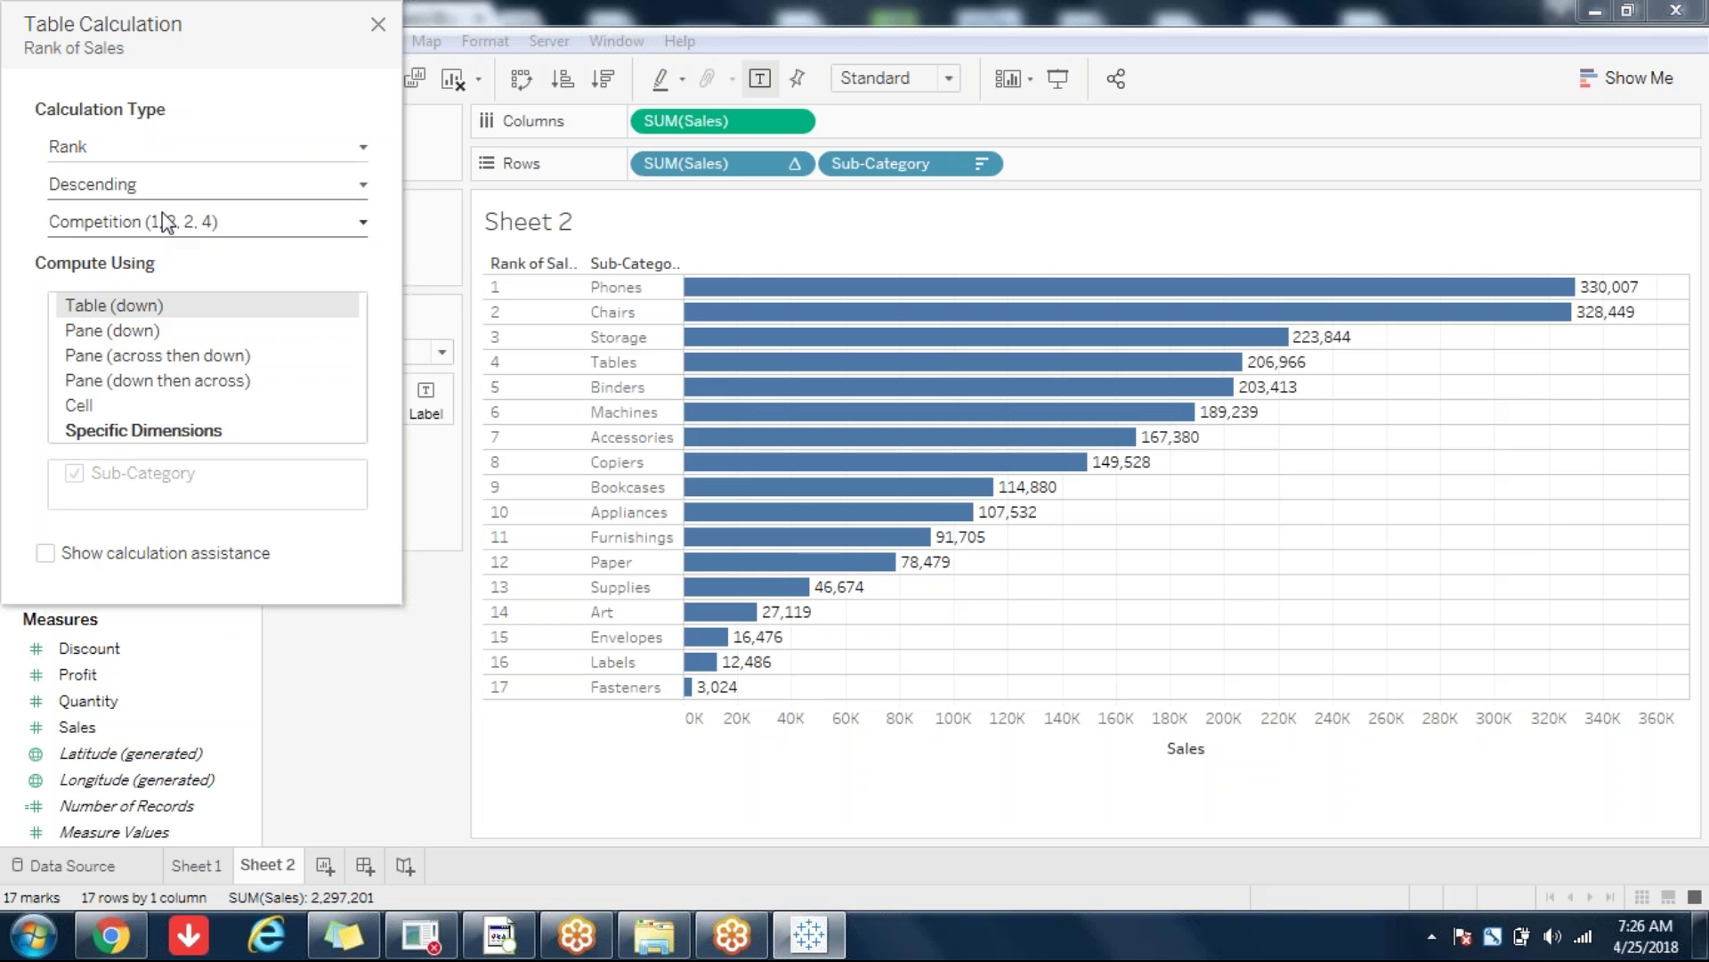
pyautogui.click(379, 24)
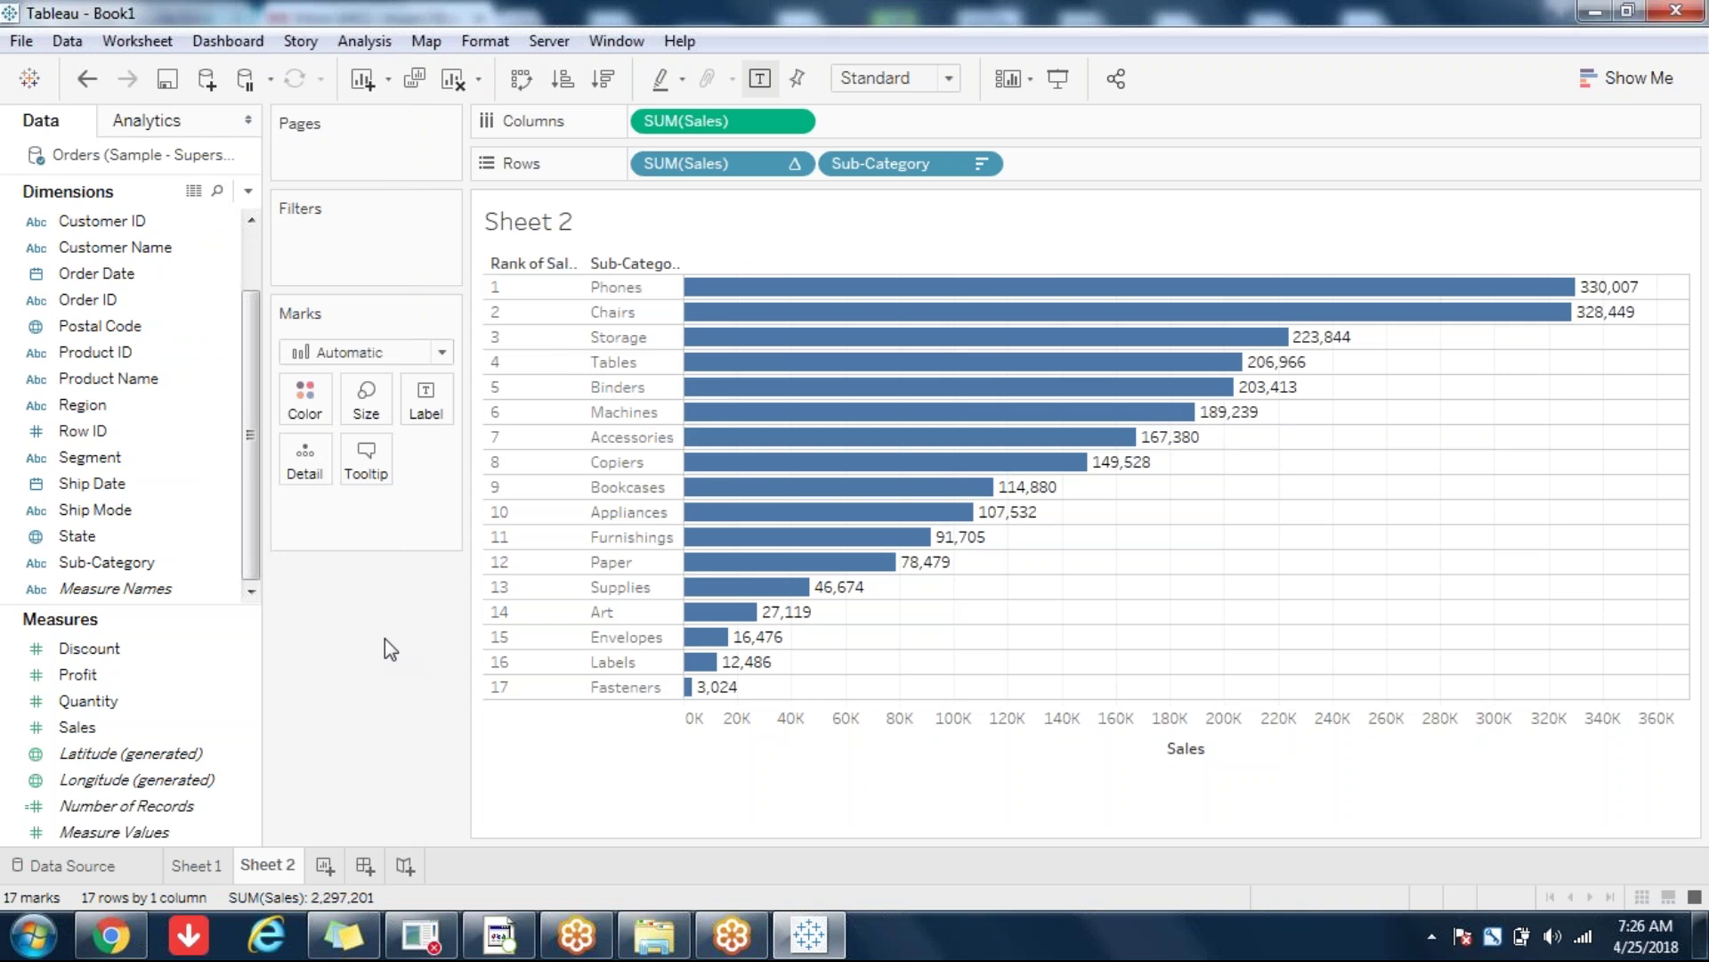
# Step: Add the Category dimension to Rows in front of the Sales rank
pyautogui.scroll(1, 247, 227)
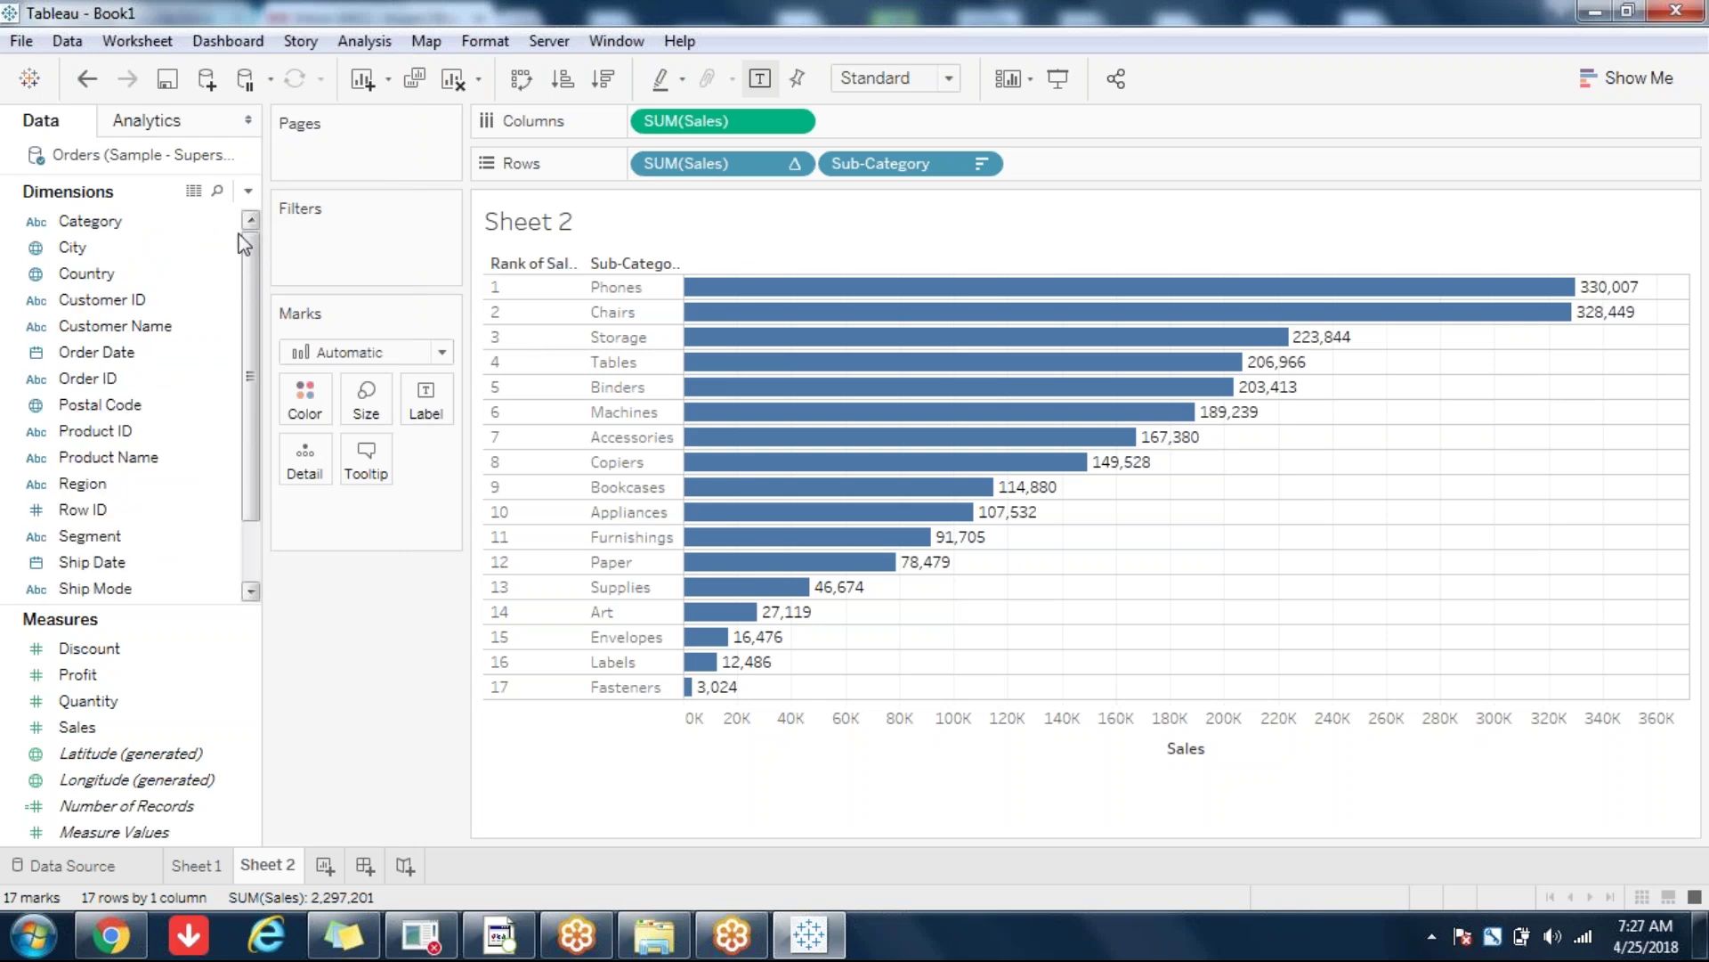
pyautogui.moveTo(128, 223); pyautogui.dragTo(685, 174)
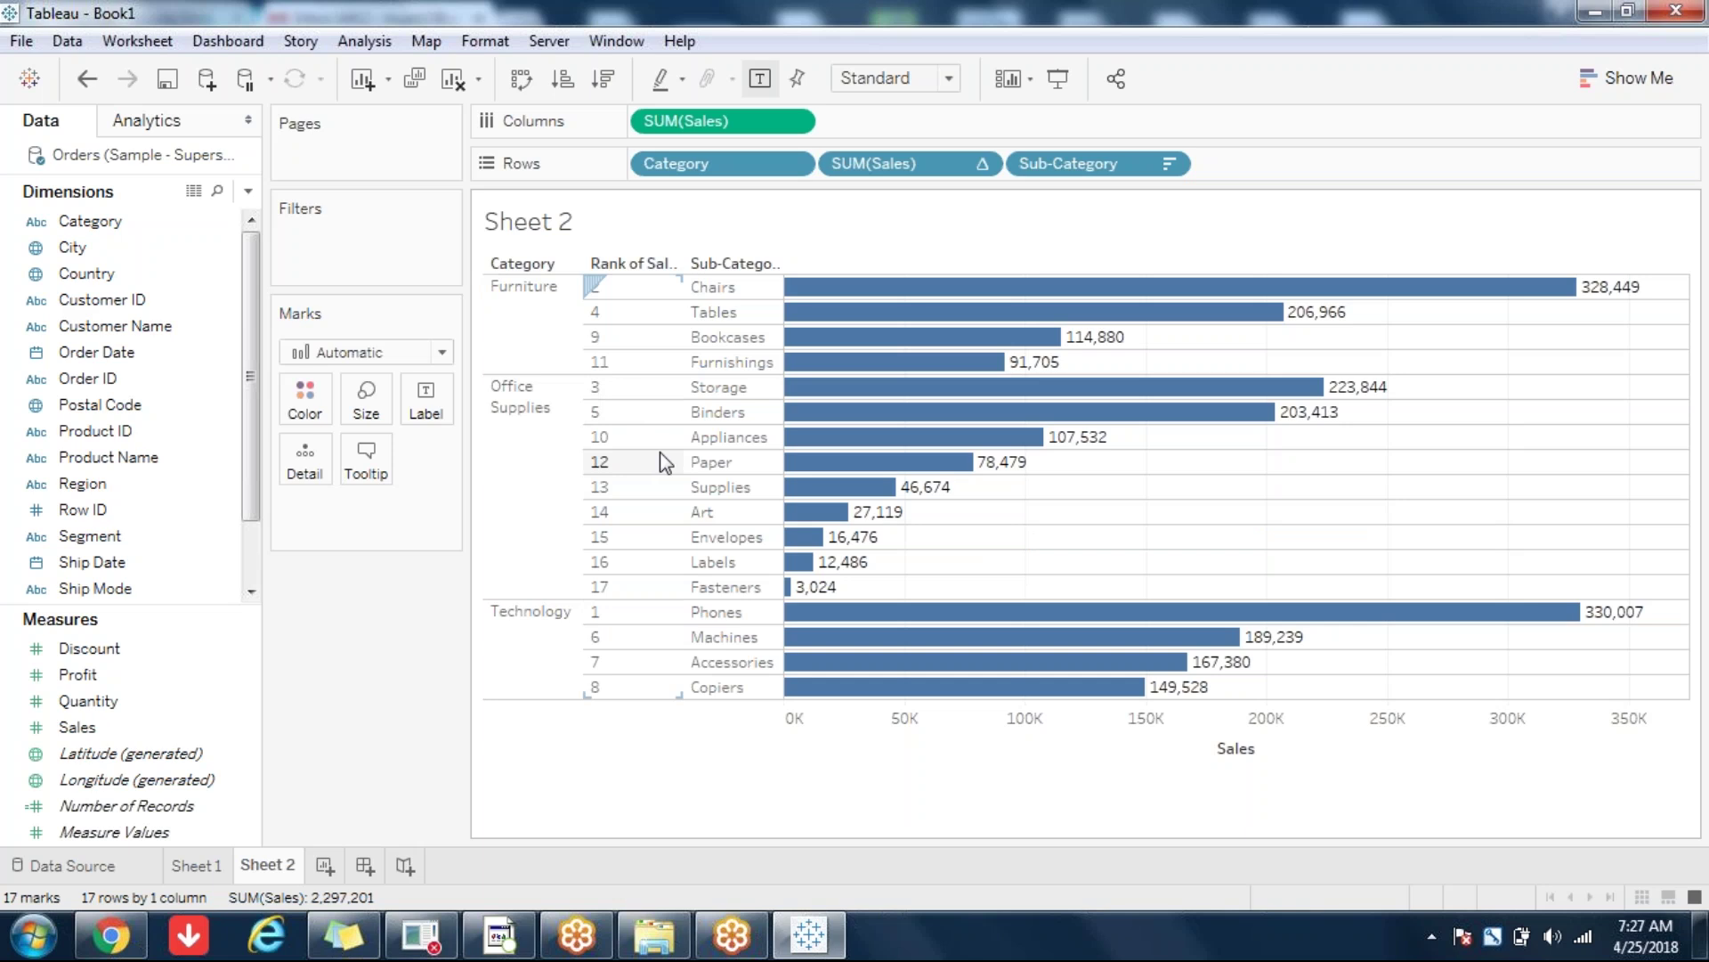
# Step: Compute the Sales rank on Rows using Pane (down) so that it restarts within each Category
pyautogui.click(986, 175)
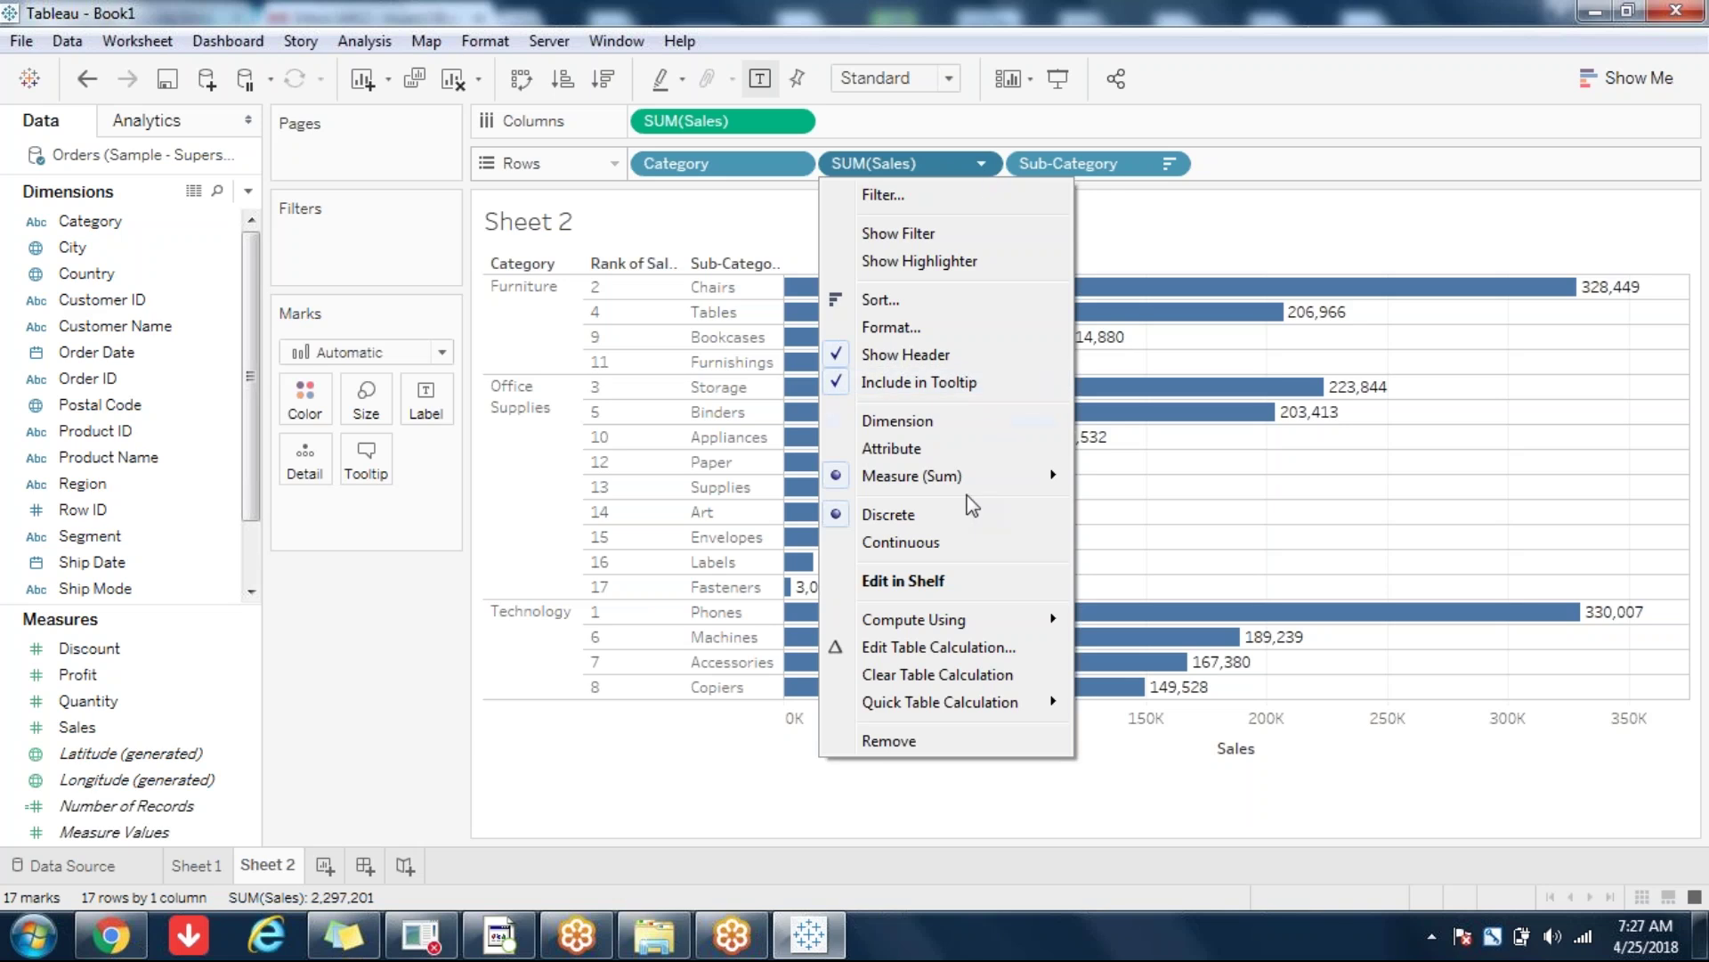
pyautogui.moveTo(934, 626)
pyautogui.click(410, 663)
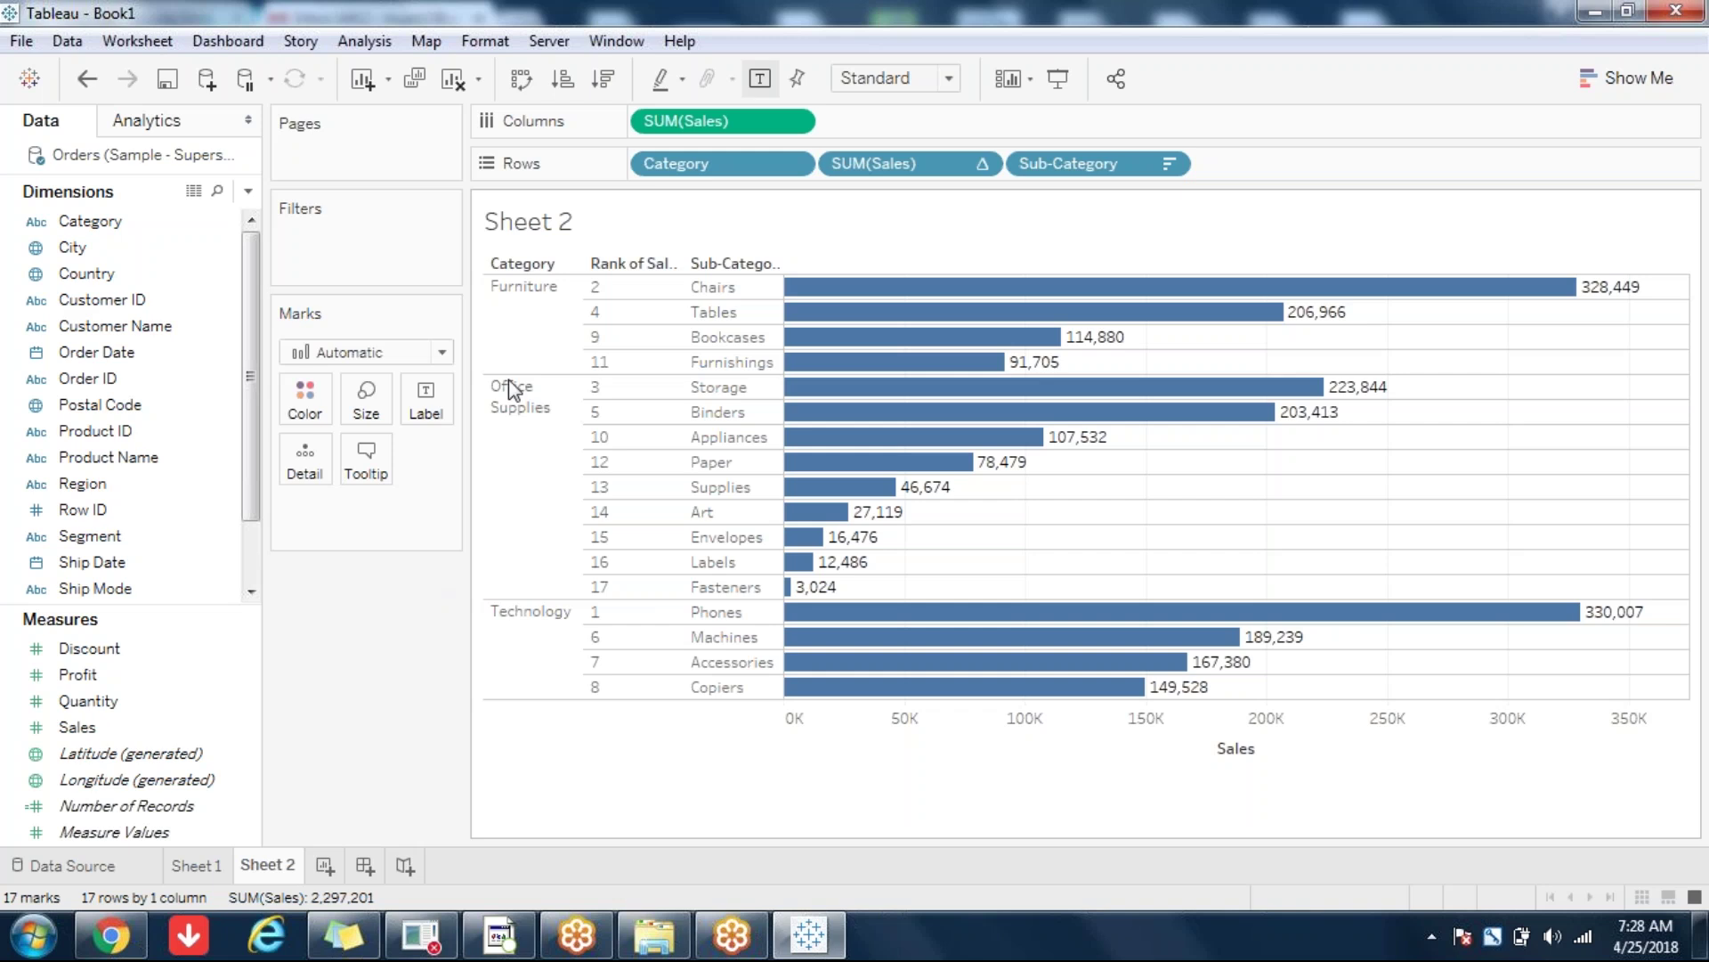
pyautogui.click(983, 168)
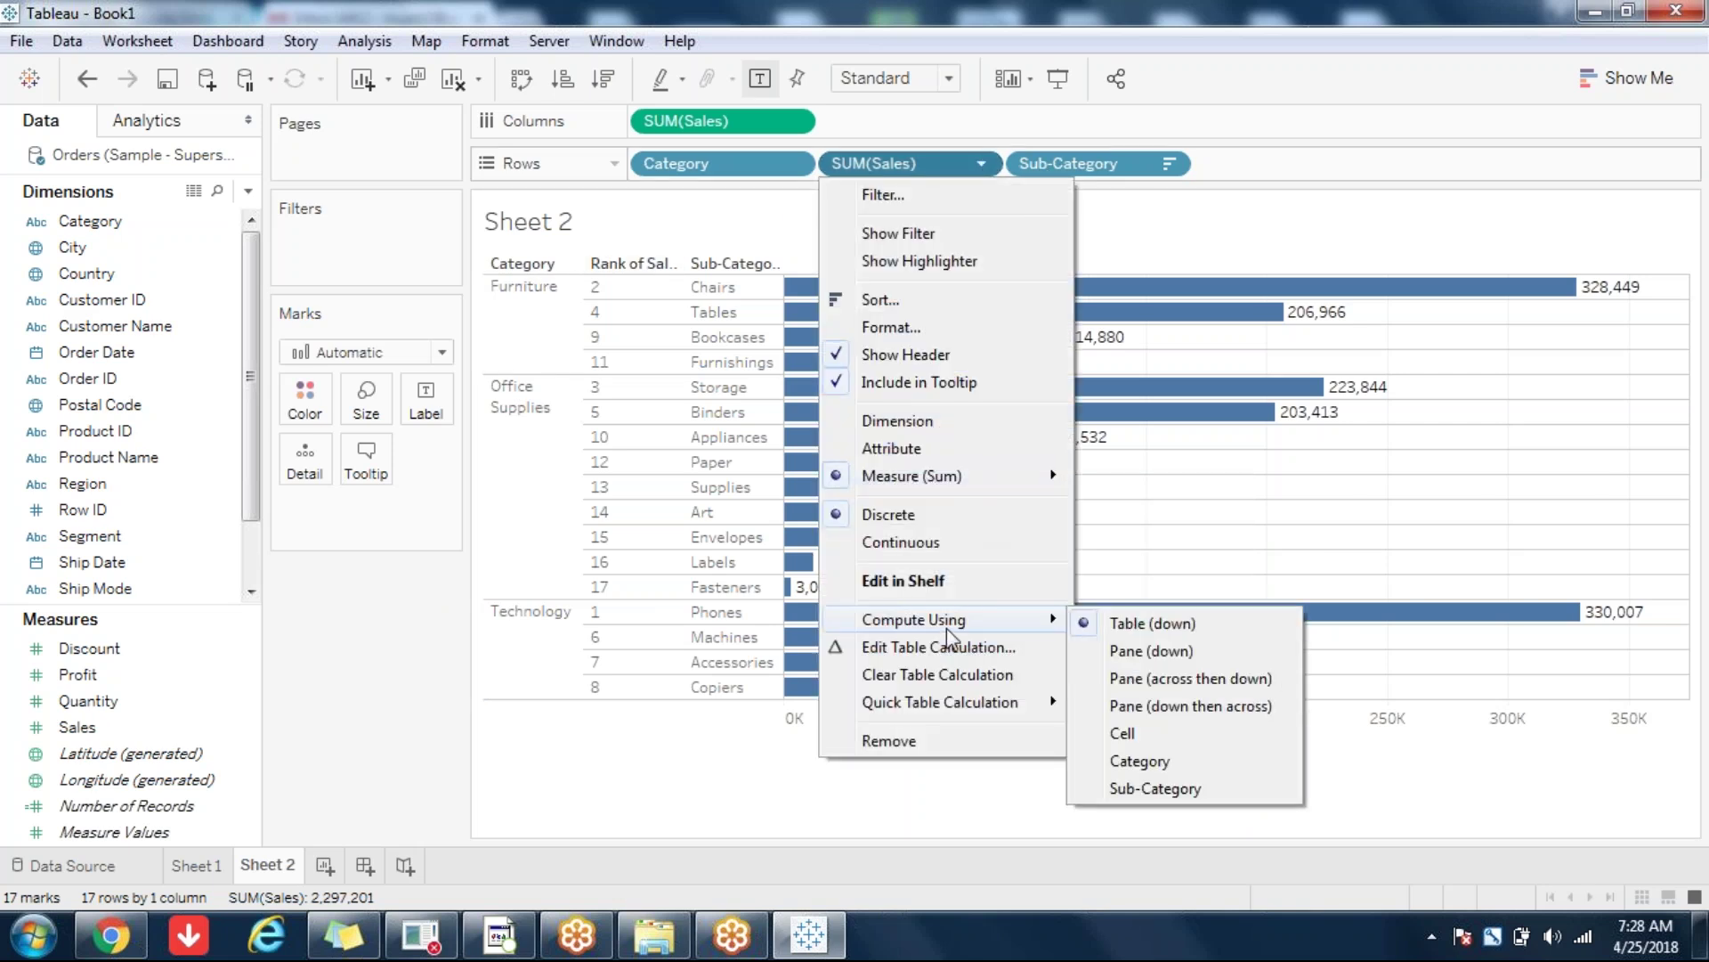
pyautogui.click(1159, 650)
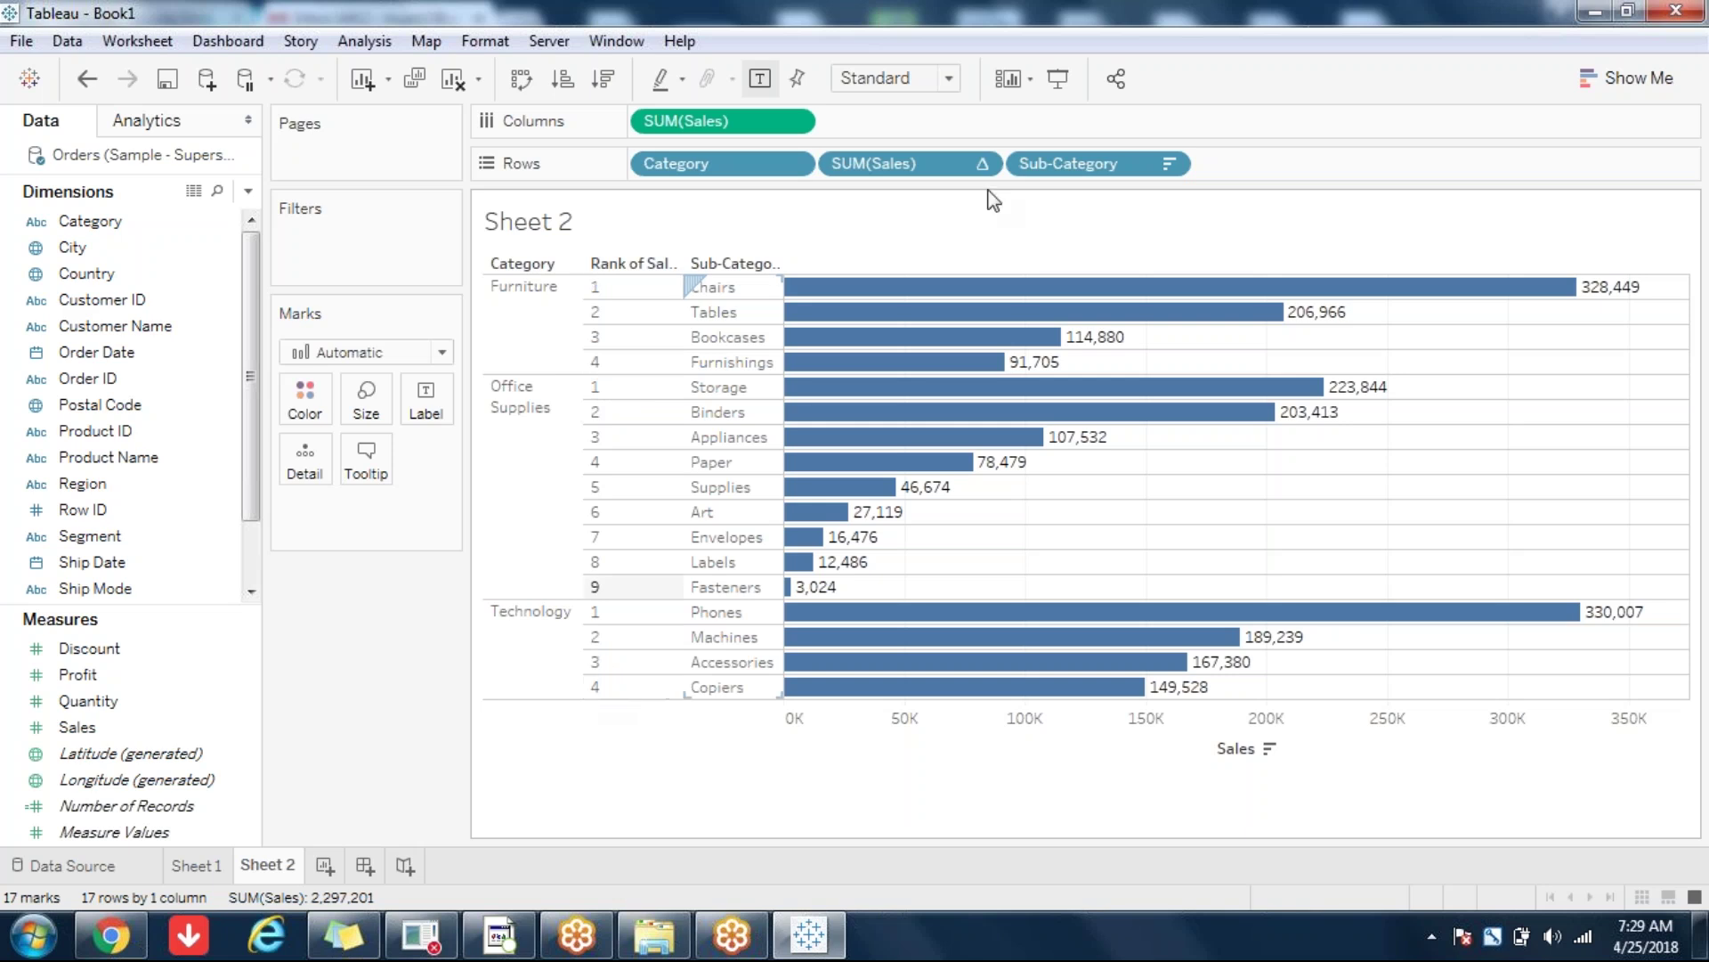
# Step: Try the Sales rank after Sub-Category and before Category on Rows, and return it between the two dimensions
pyautogui.moveTo(1015, 164); pyautogui.dragTo(877, 169)
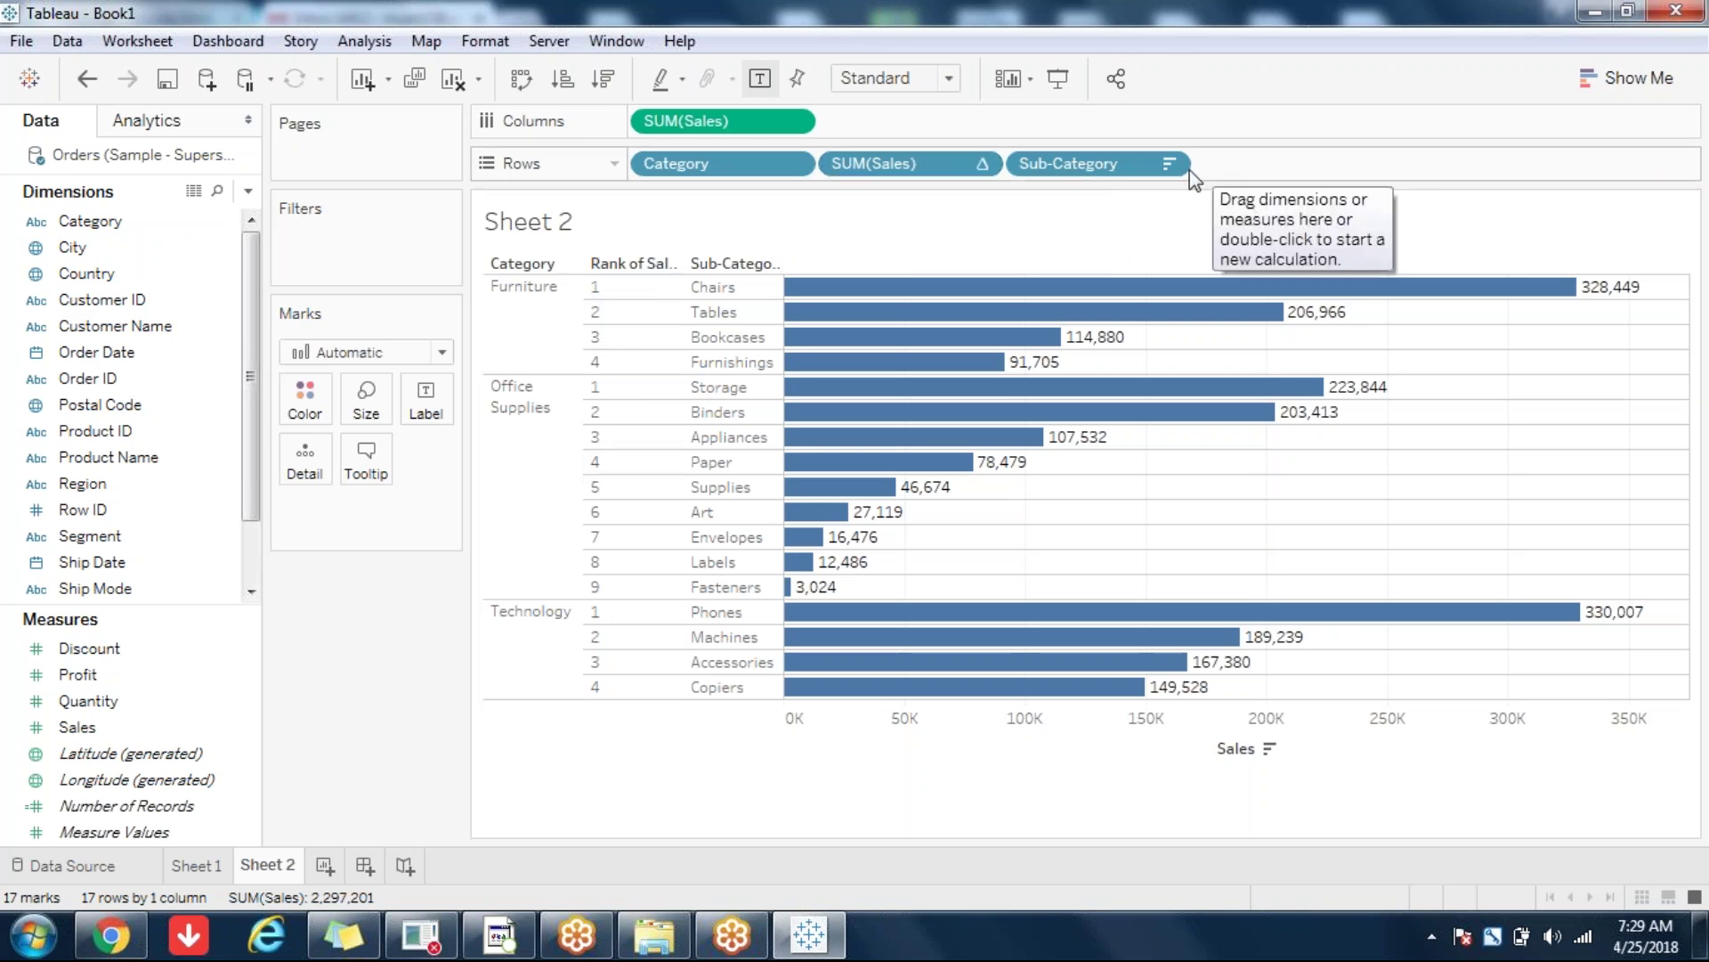
pyautogui.moveTo(899, 163); pyautogui.dragTo(1246, 177)
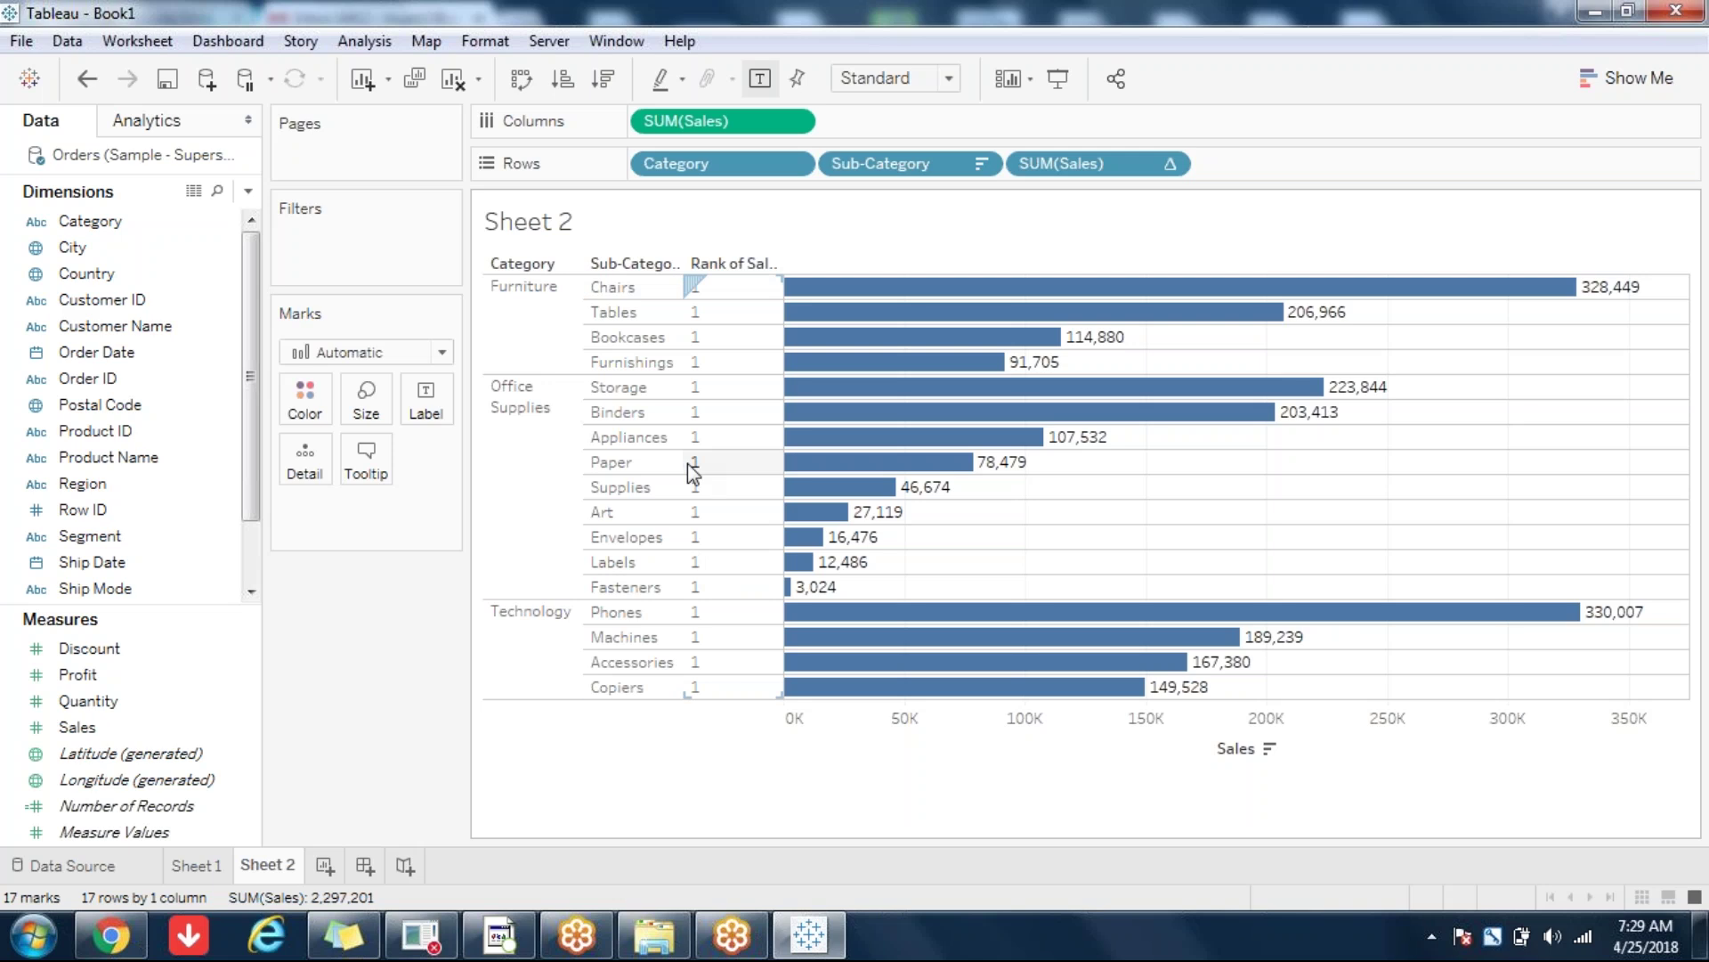
pyautogui.moveTo(1119, 157); pyautogui.dragTo(635, 164)
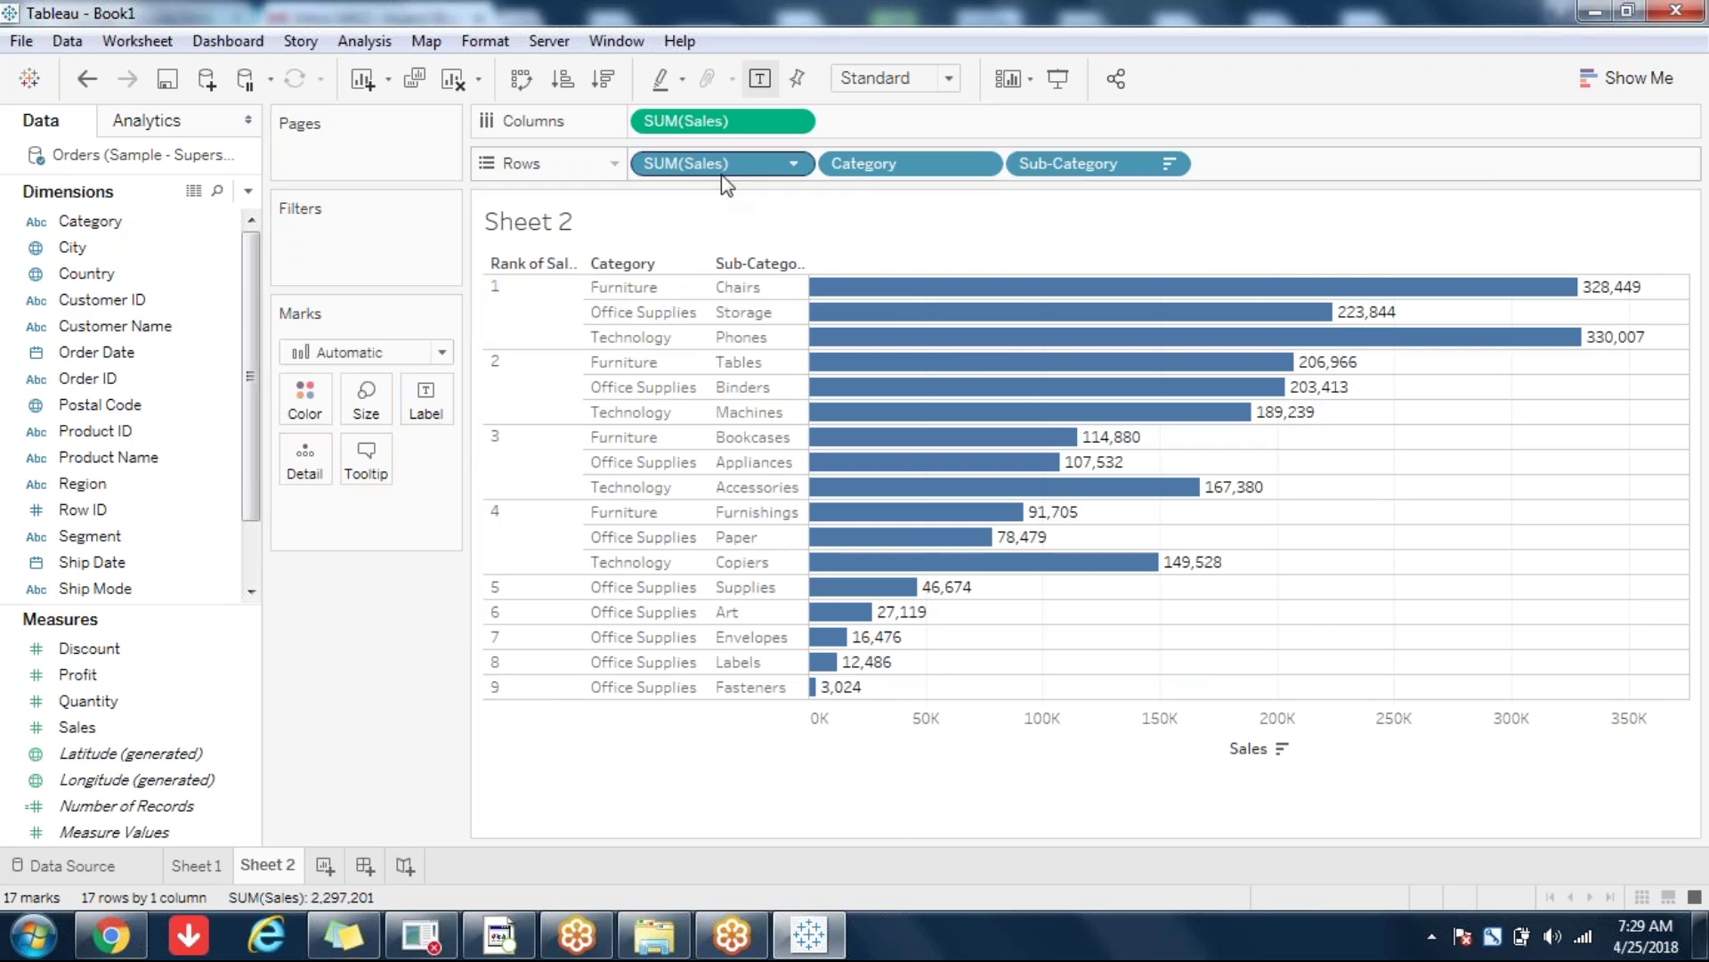
pyautogui.moveTo(723, 178); pyautogui.dragTo(947, 177)
pyautogui.moveTo(1002, 169); pyautogui.dragTo(1011, 170)
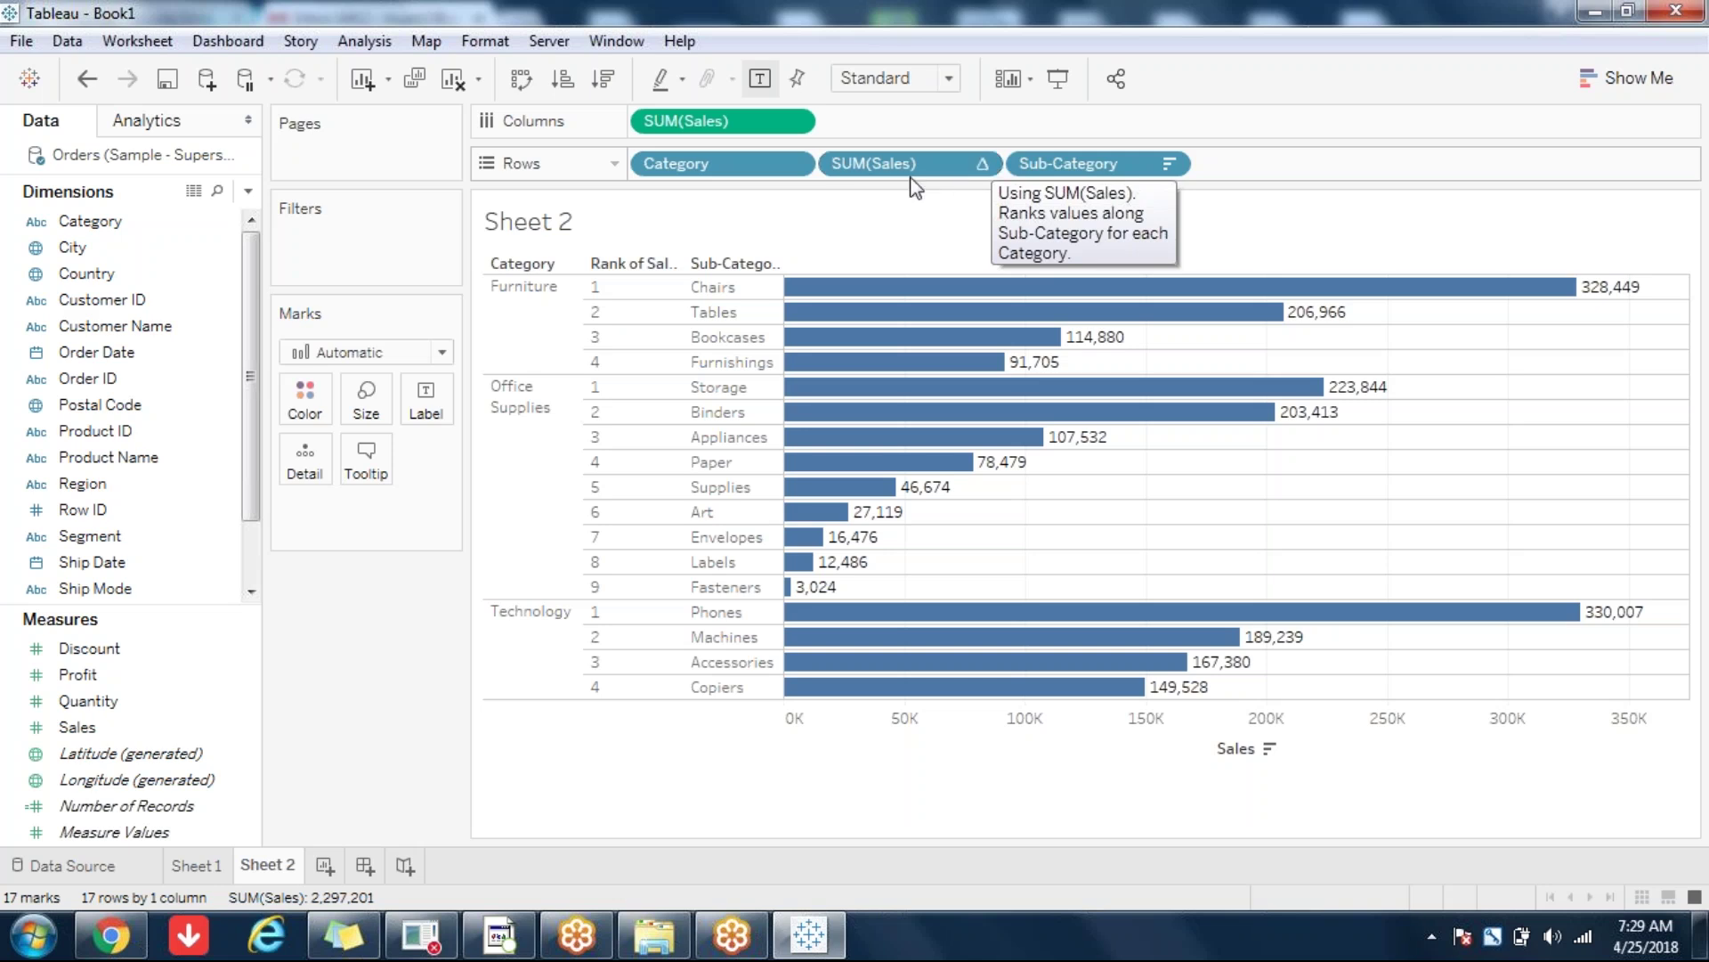
# Step: Move the Sales rank in front of Category on Rows and compute it using Table (down)
pyautogui.moveTo(890, 169); pyautogui.dragTo(639, 165)
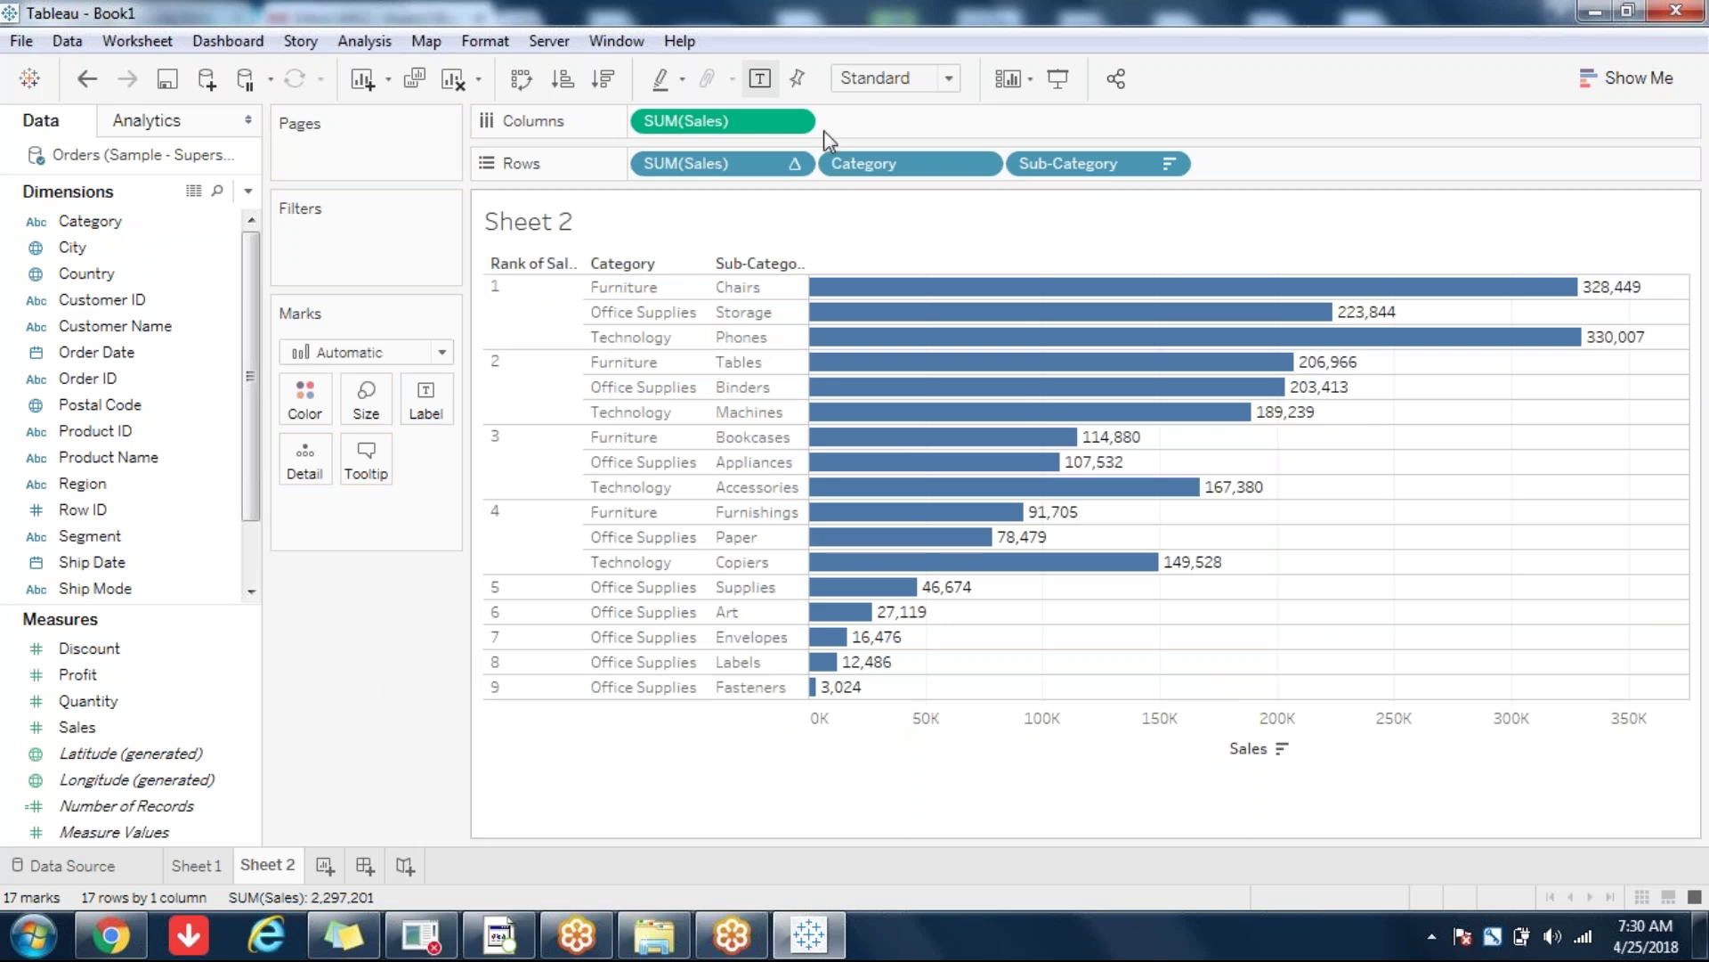
pyautogui.click(800, 170)
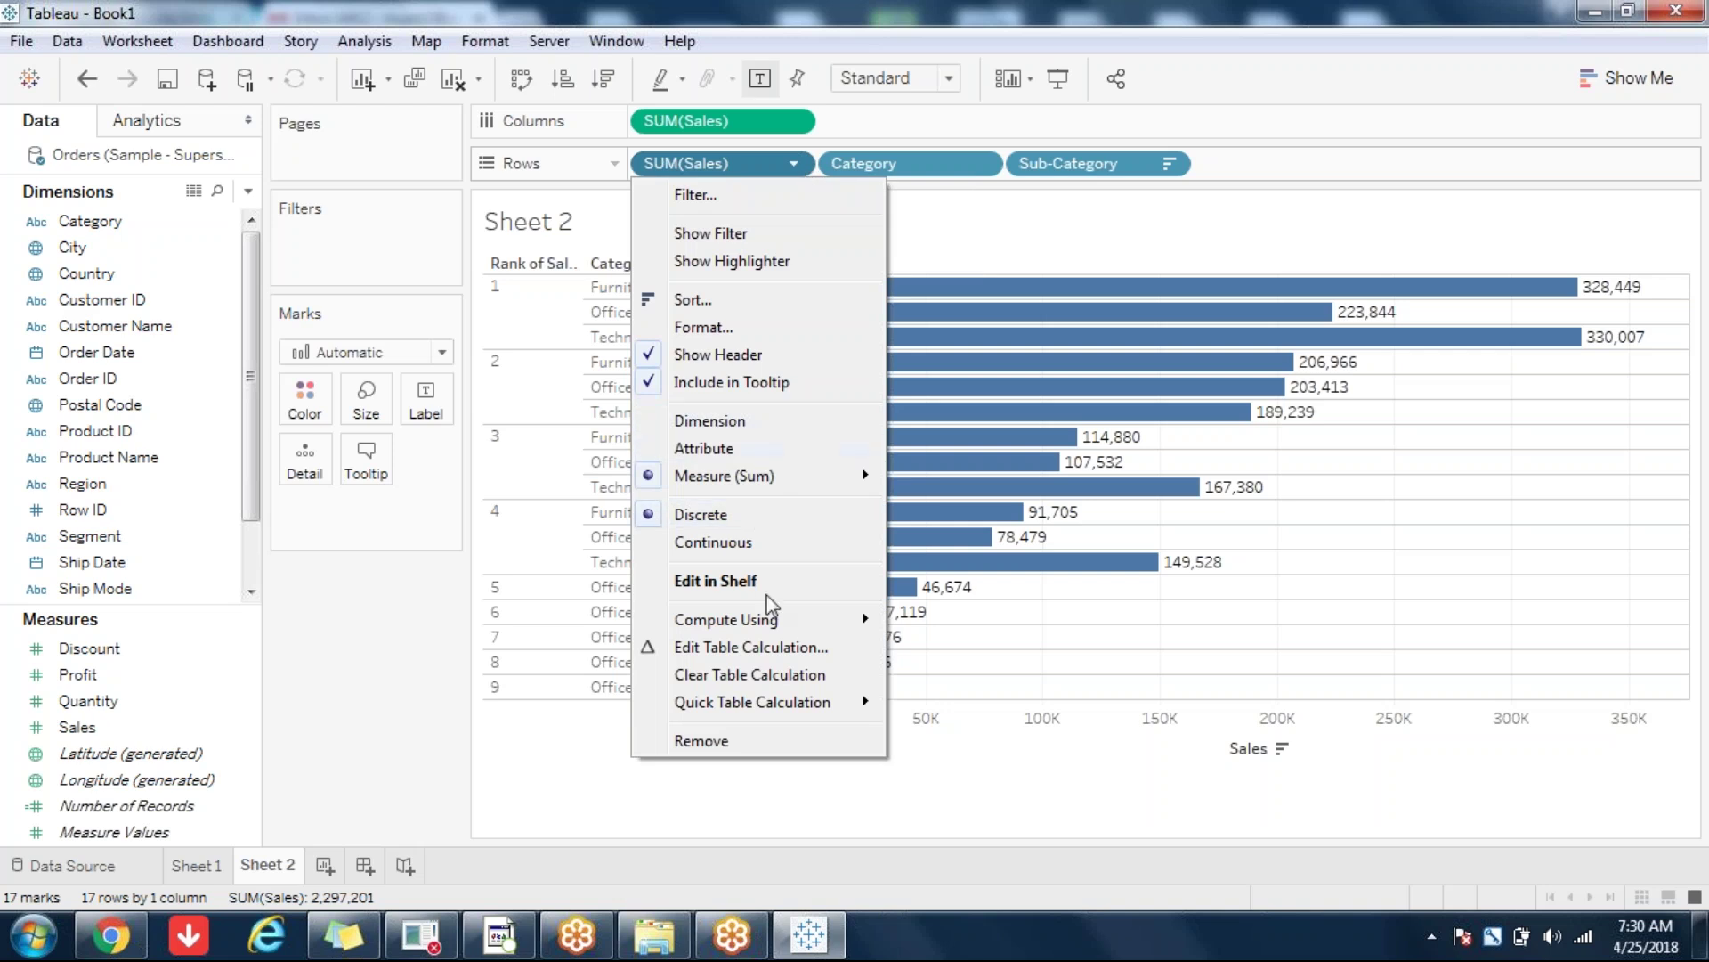
pyautogui.moveTo(758, 623)
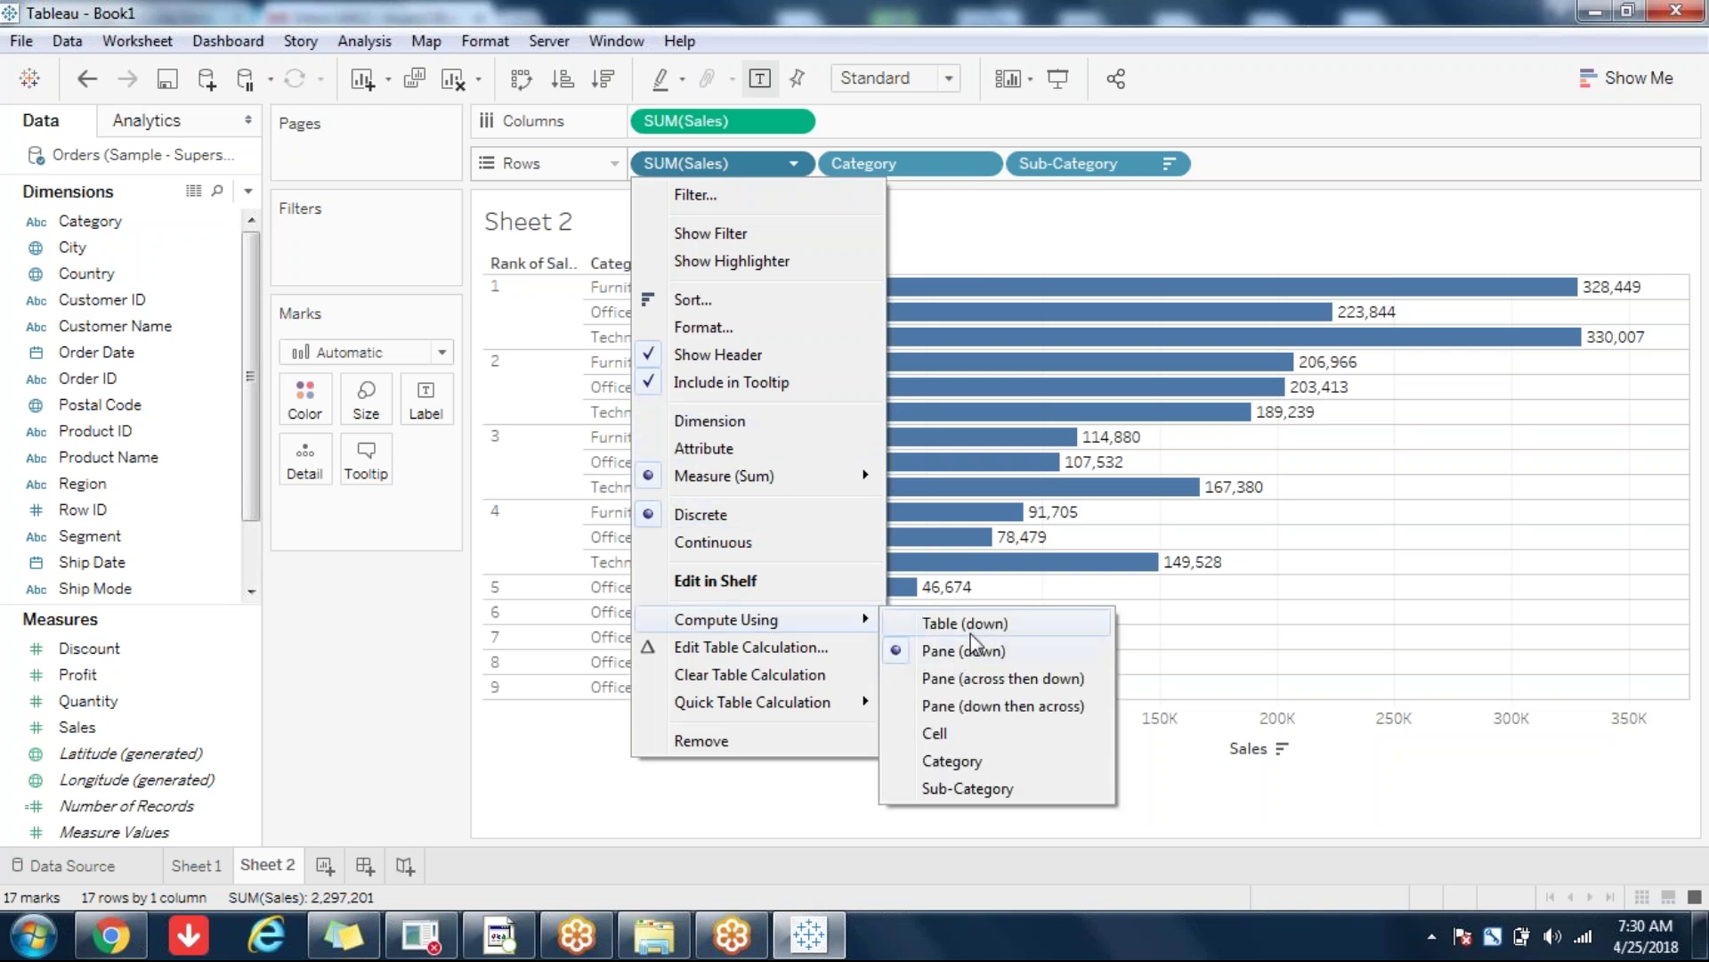
pyautogui.click(971, 632)
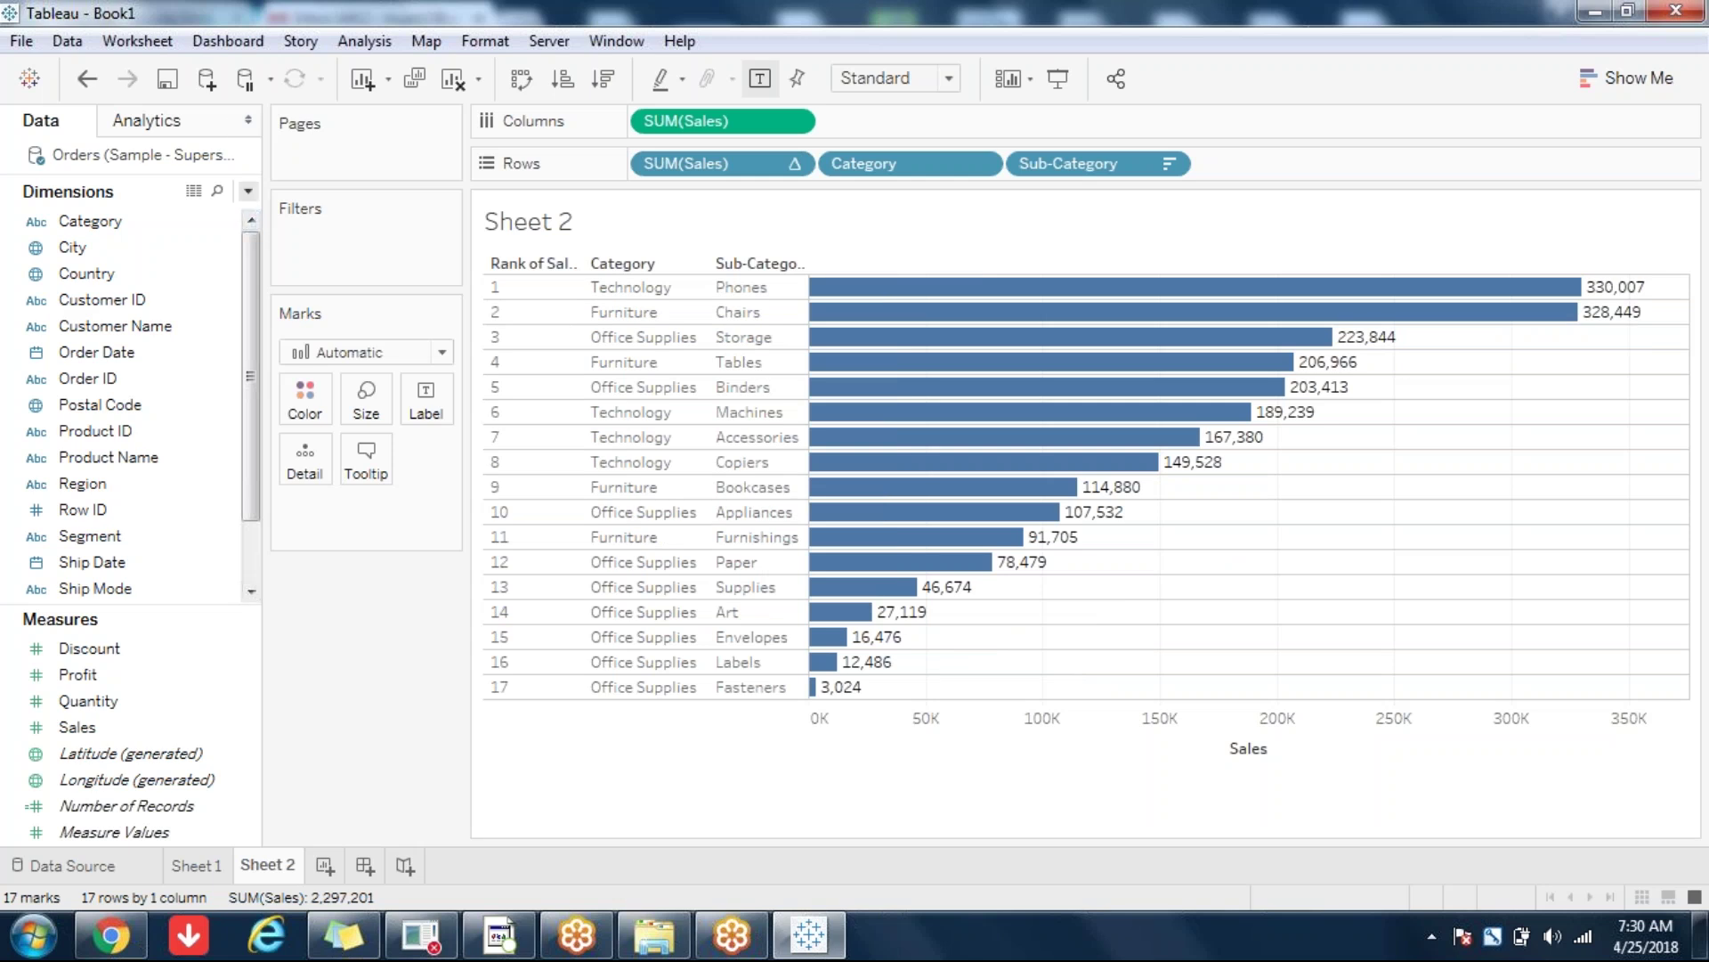
# Step: Create a calculated field named ind with the formula INDEX()
pyautogui.click(249, 191)
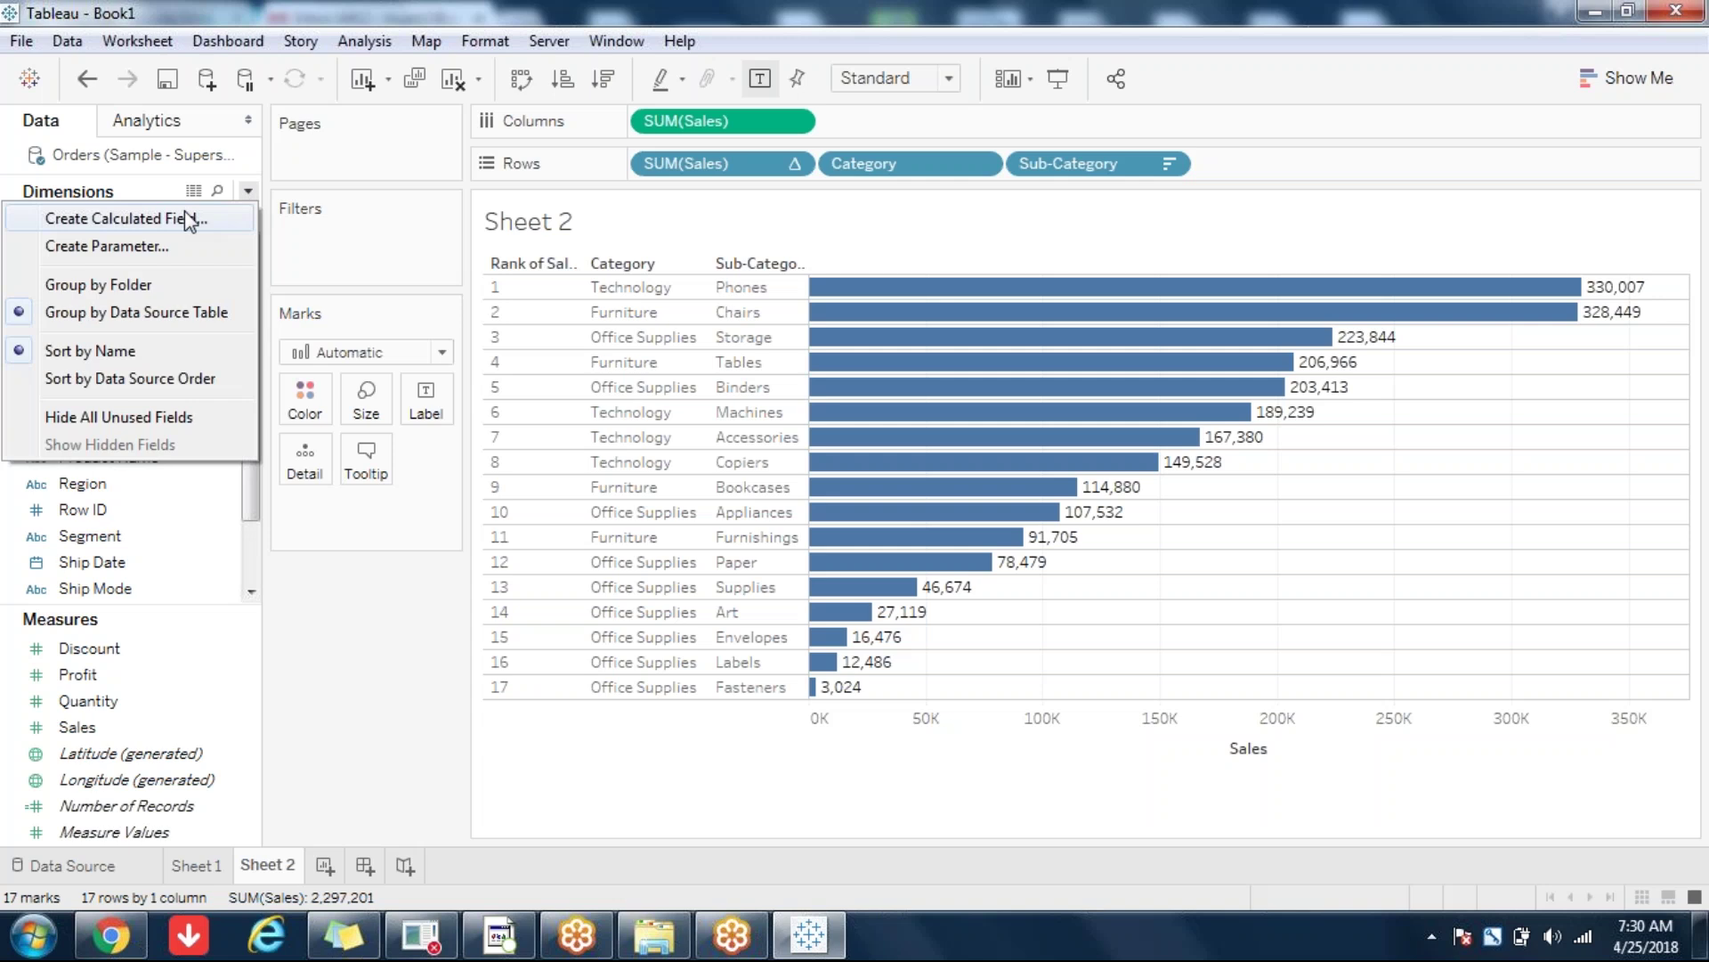
pyautogui.click(189, 219)
pyautogui.write('ind')
pyautogui.click(559, 588)
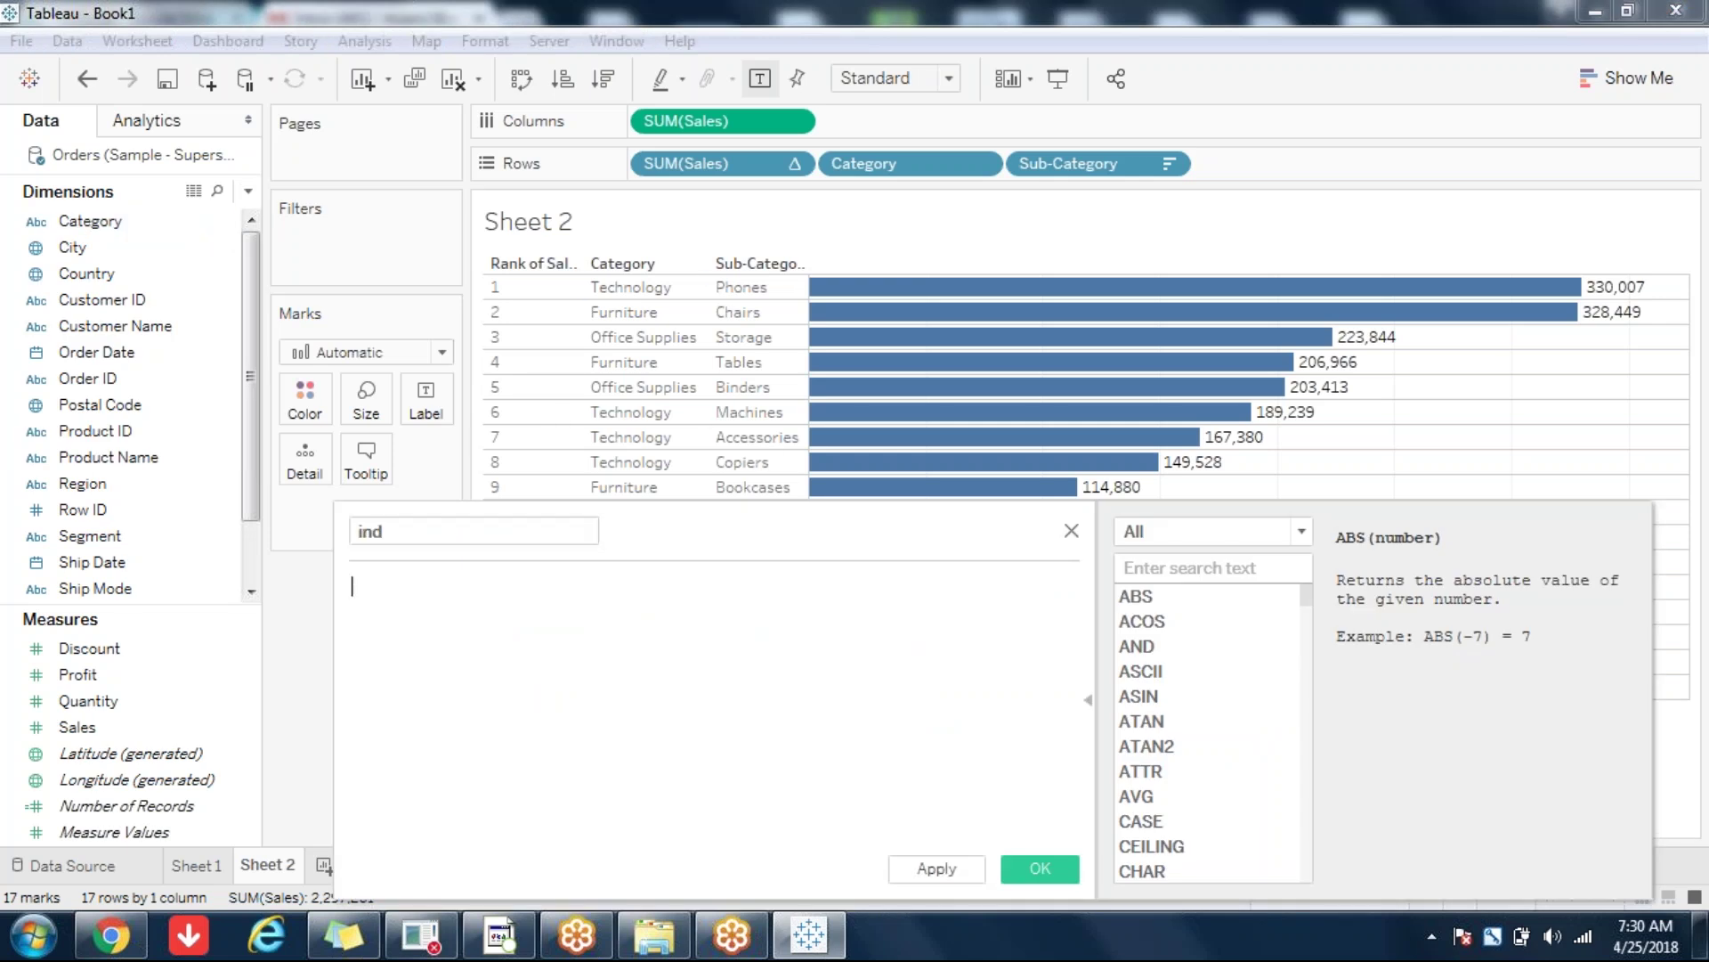
pyautogui.write('IND')
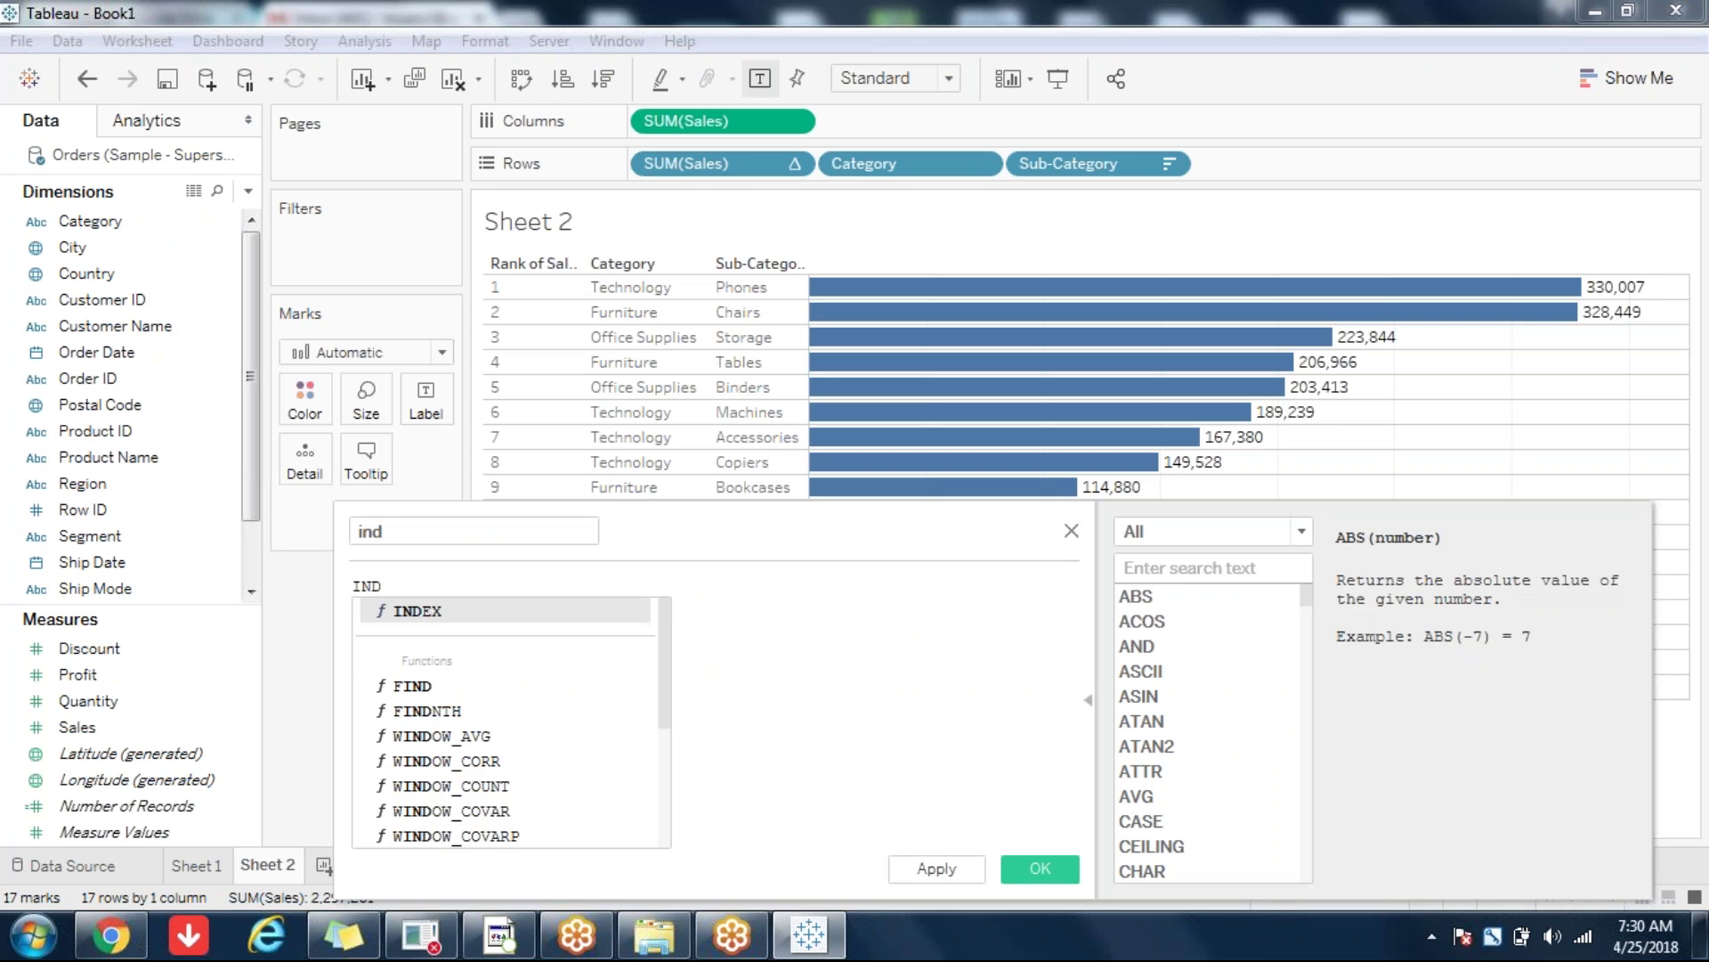
pyautogui.press('Return')
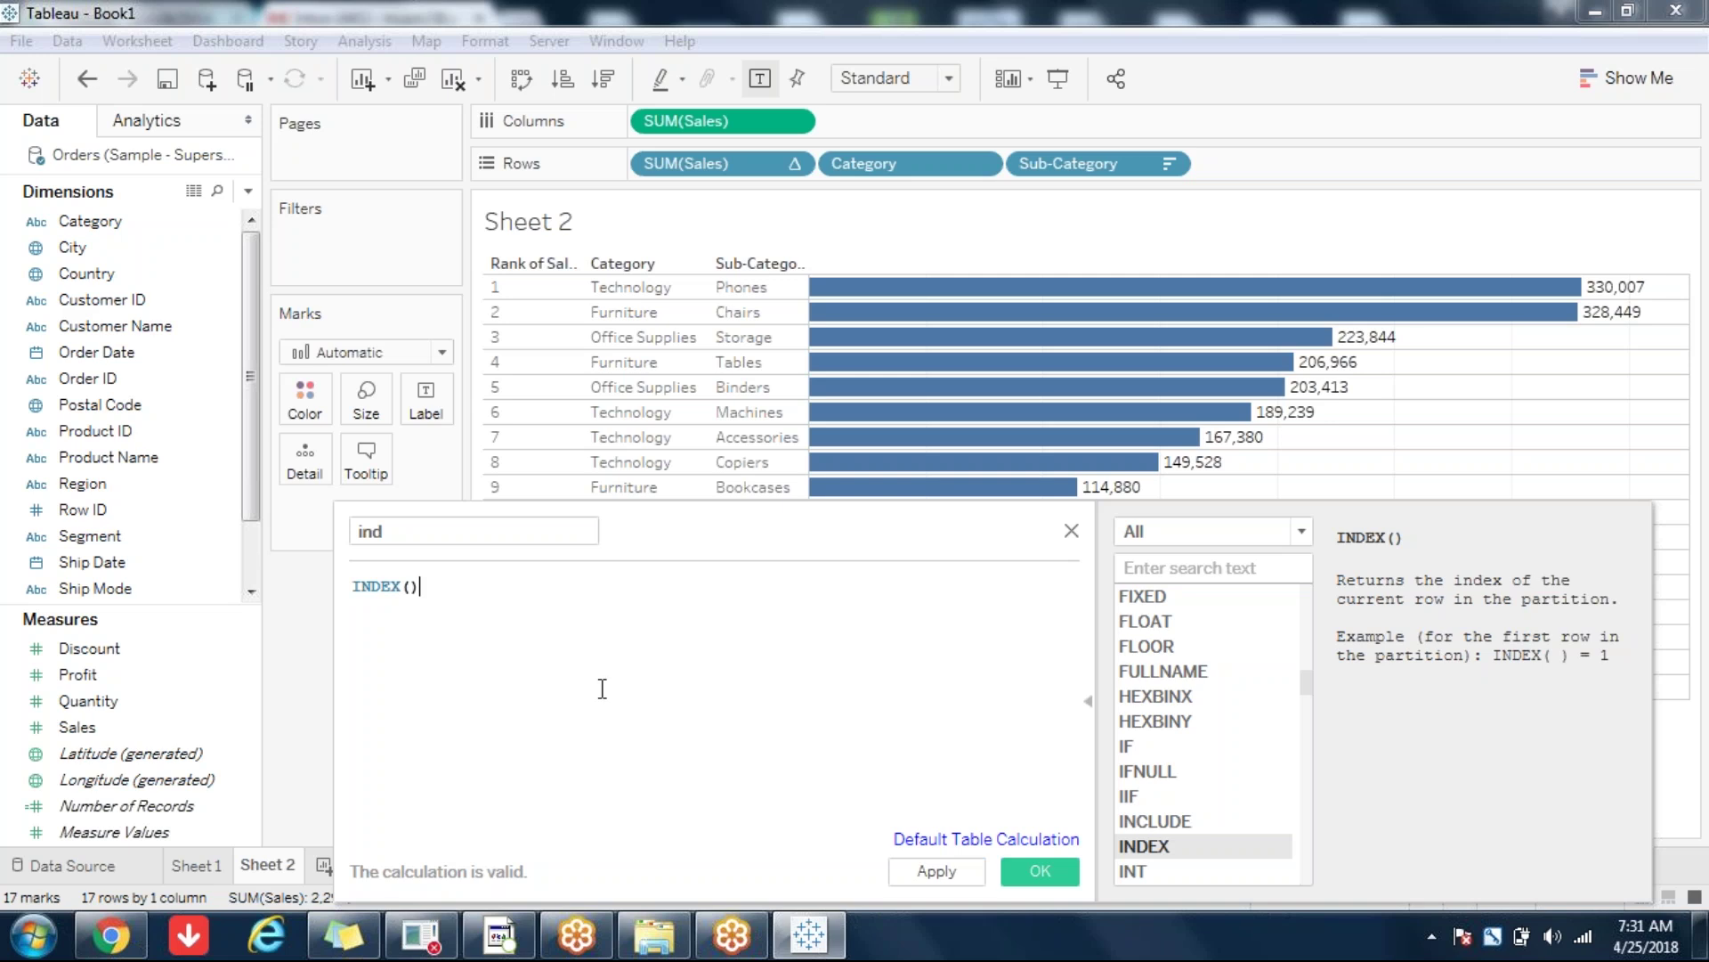
pyautogui.click(1039, 868)
# Step: Add the ind measure to the view, convert it to Discrete, and place it first on Rows
pyautogui.click(92, 655)
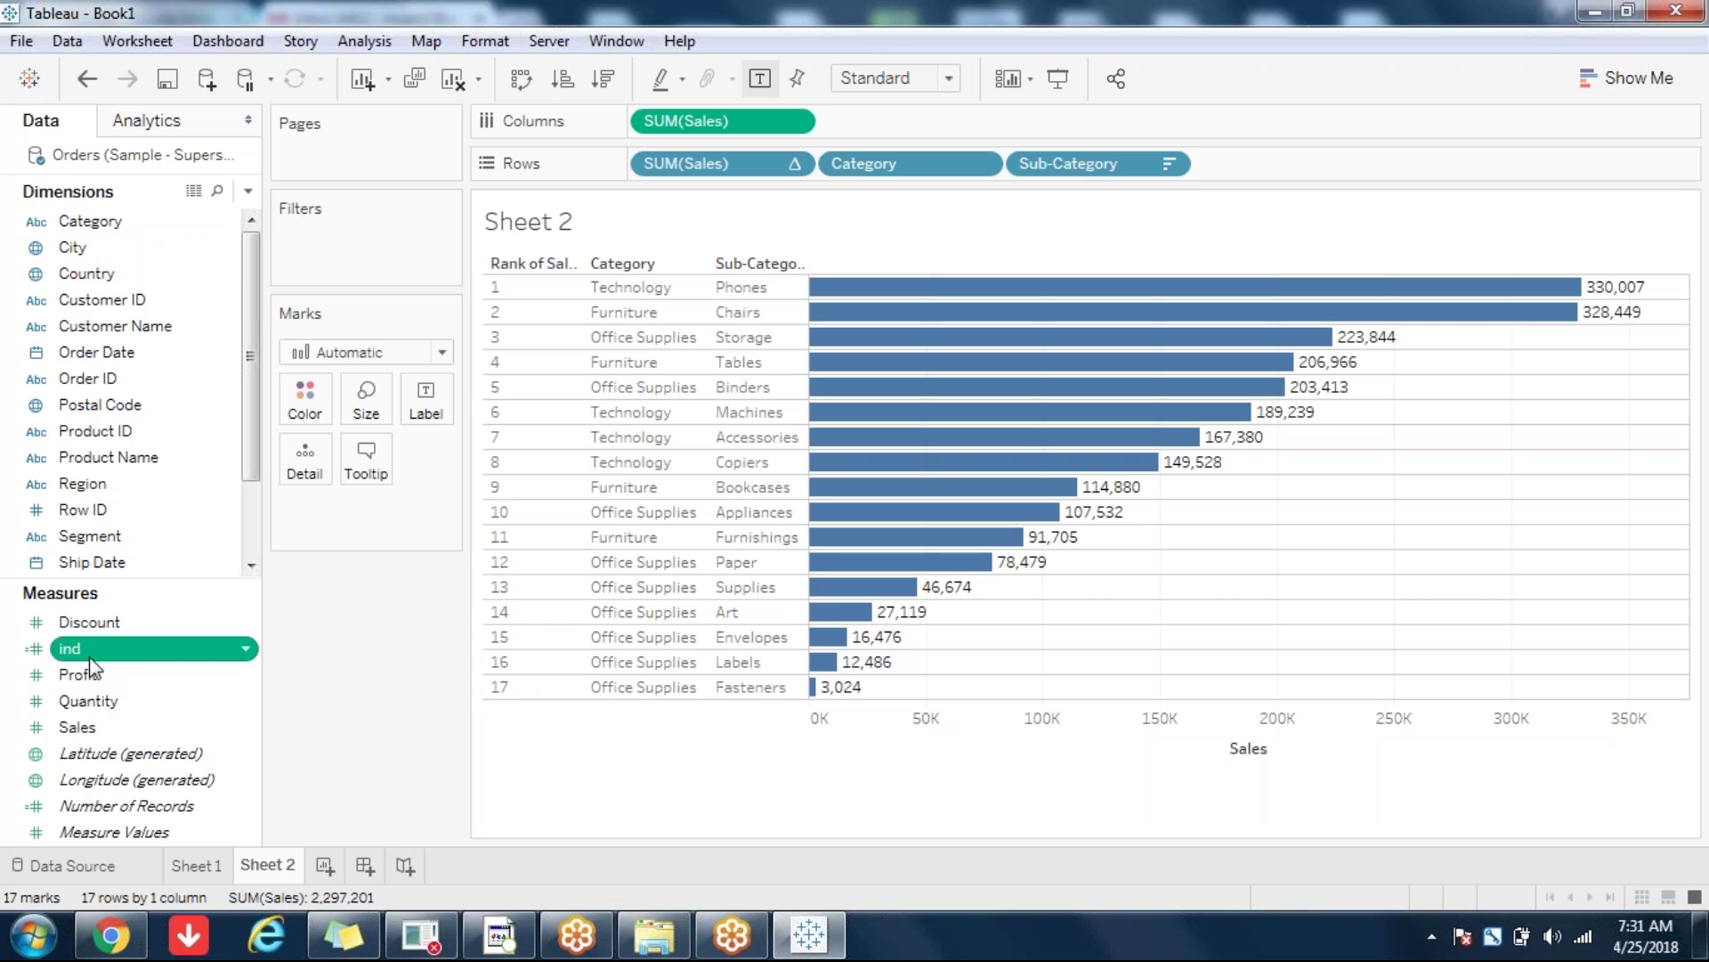
pyautogui.doubleClick(90, 660)
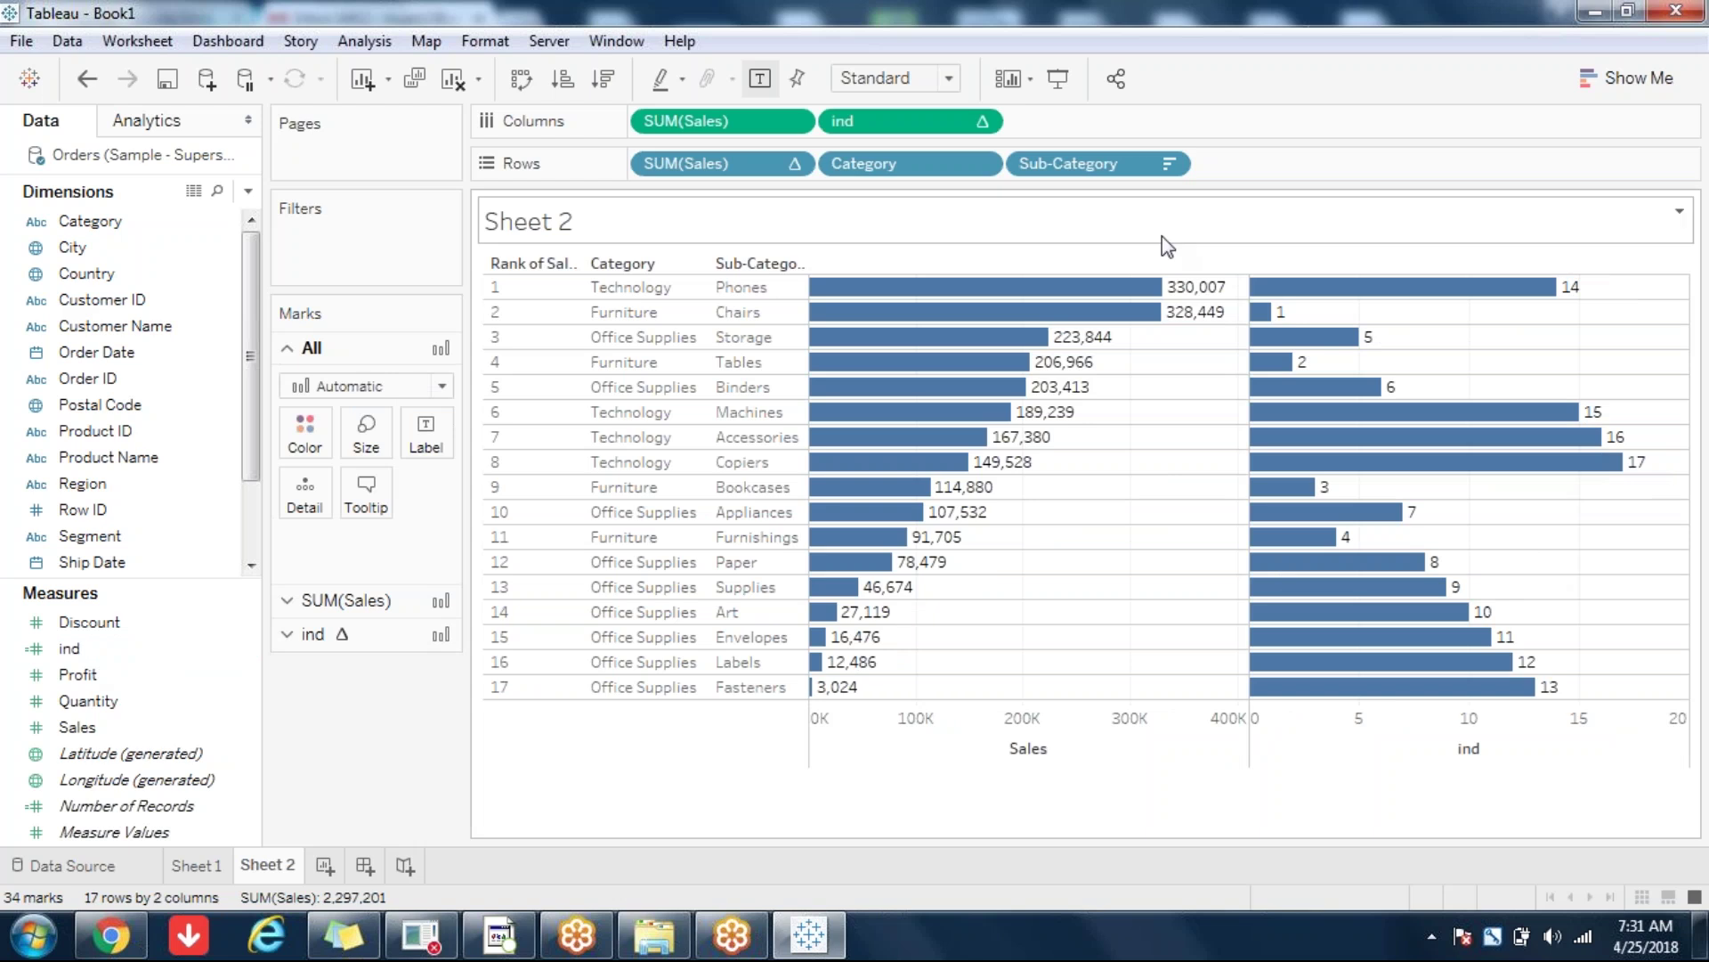
pyautogui.click(983, 123)
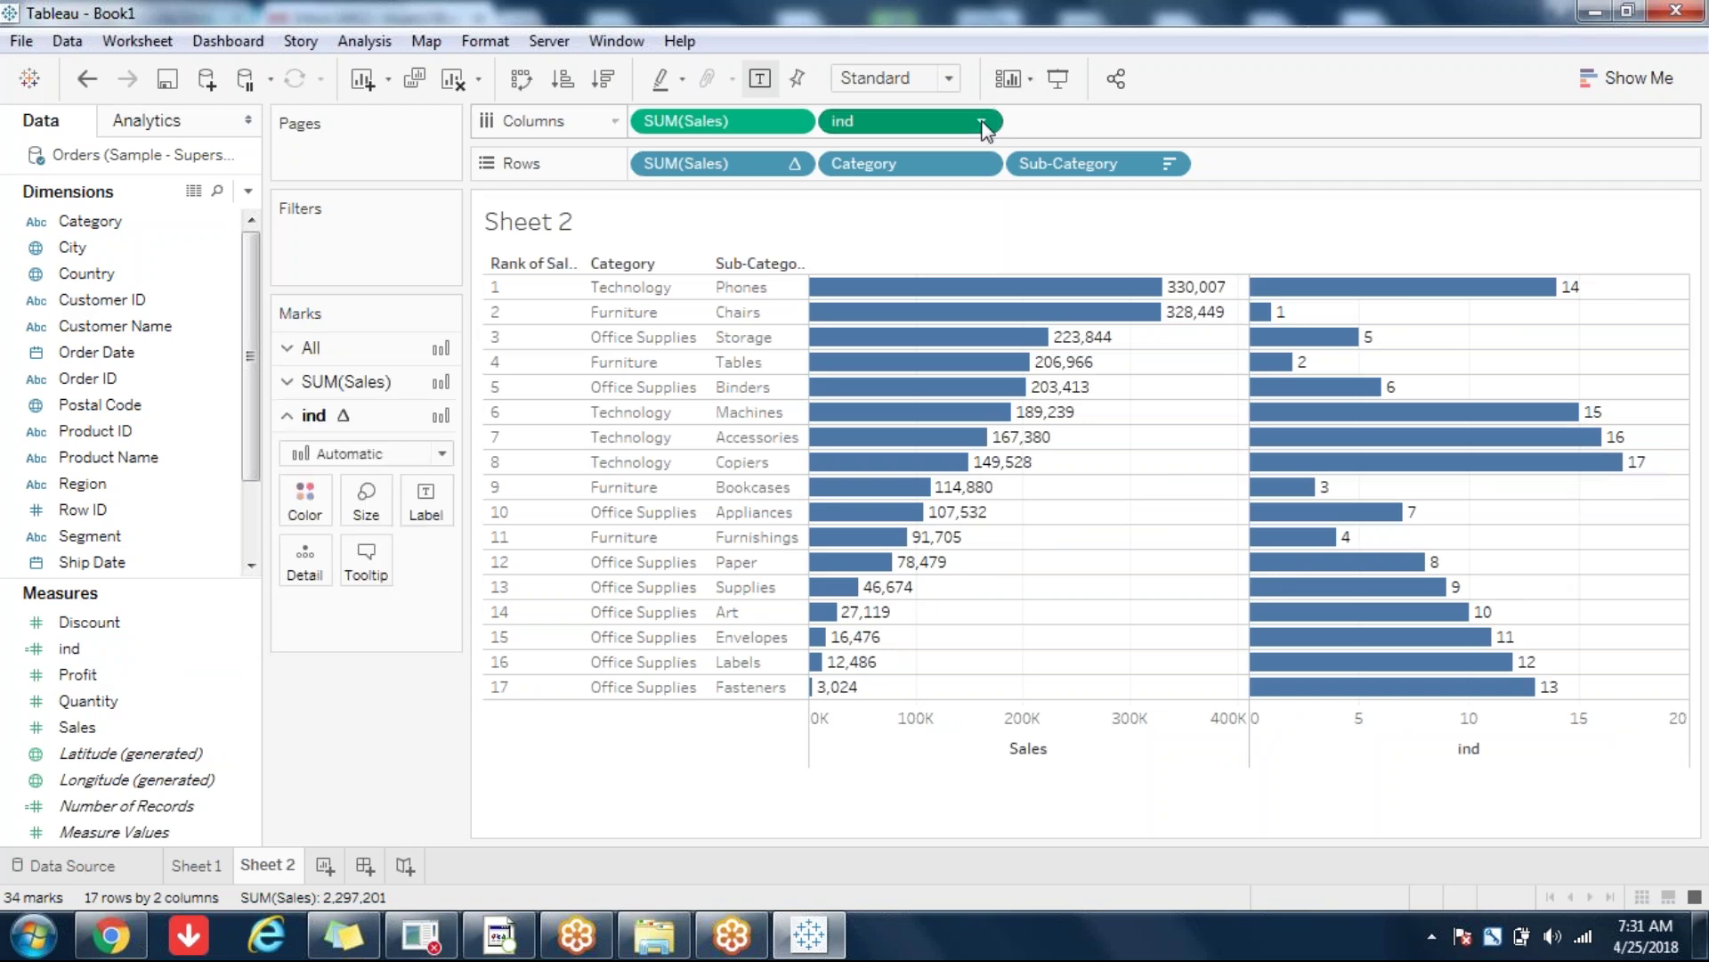
pyautogui.click(922, 362)
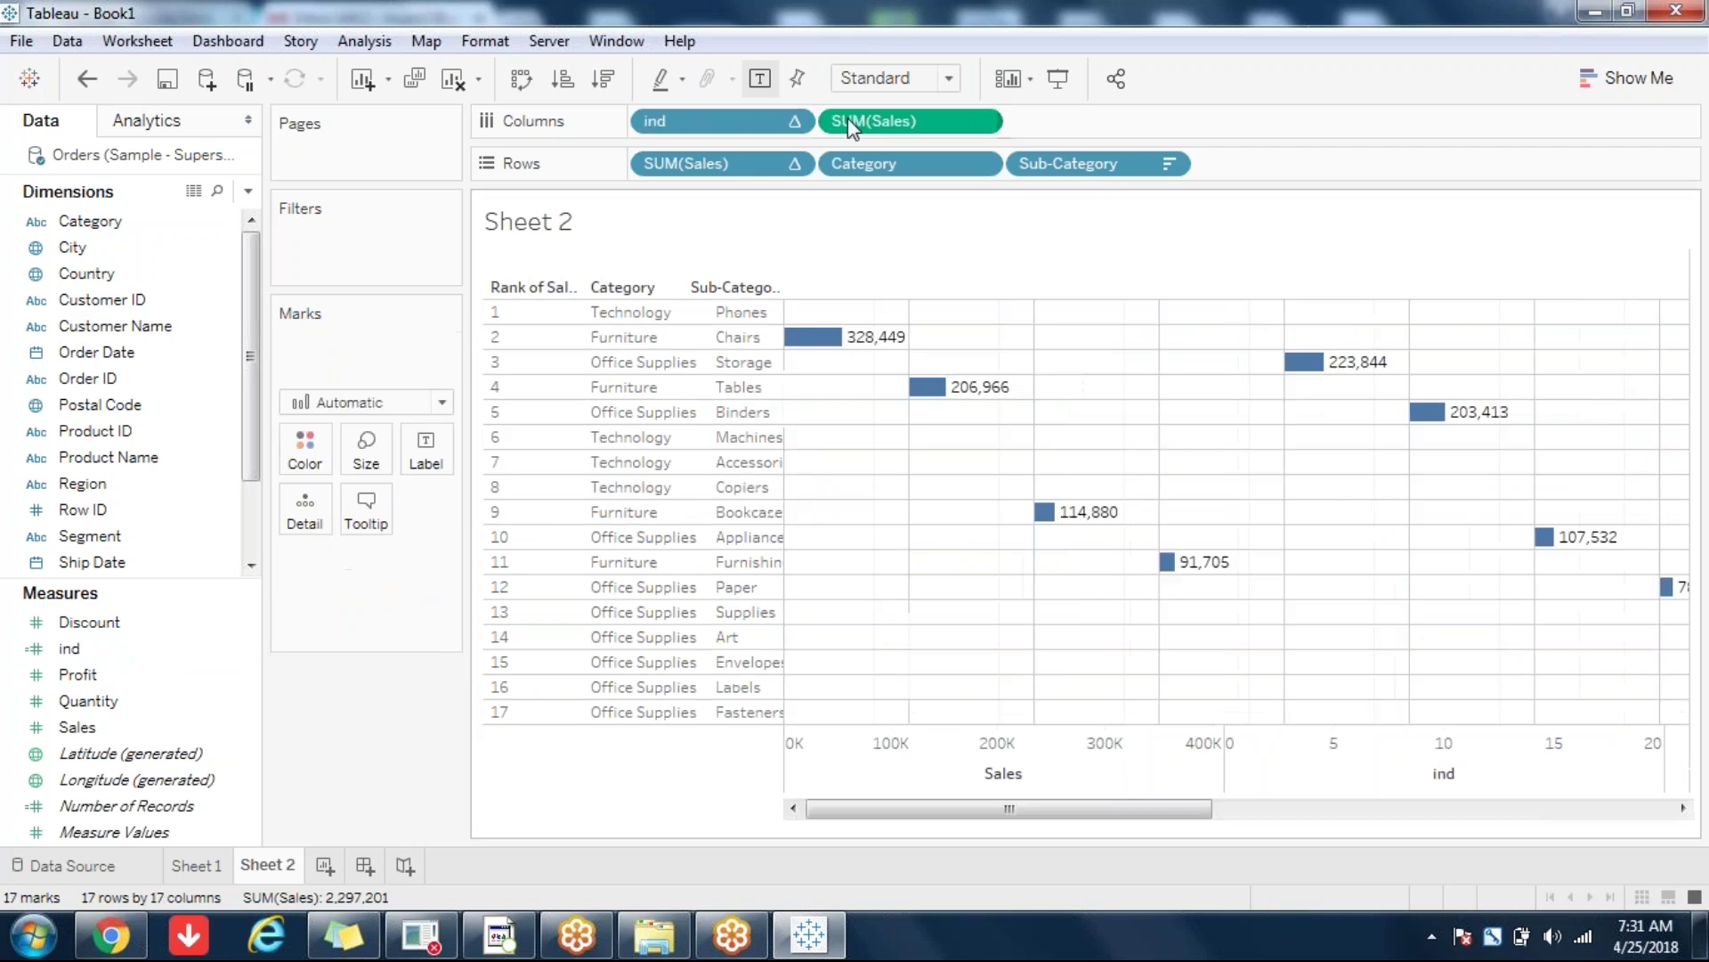
pyautogui.moveTo(717, 125); pyautogui.dragTo(655, 156)
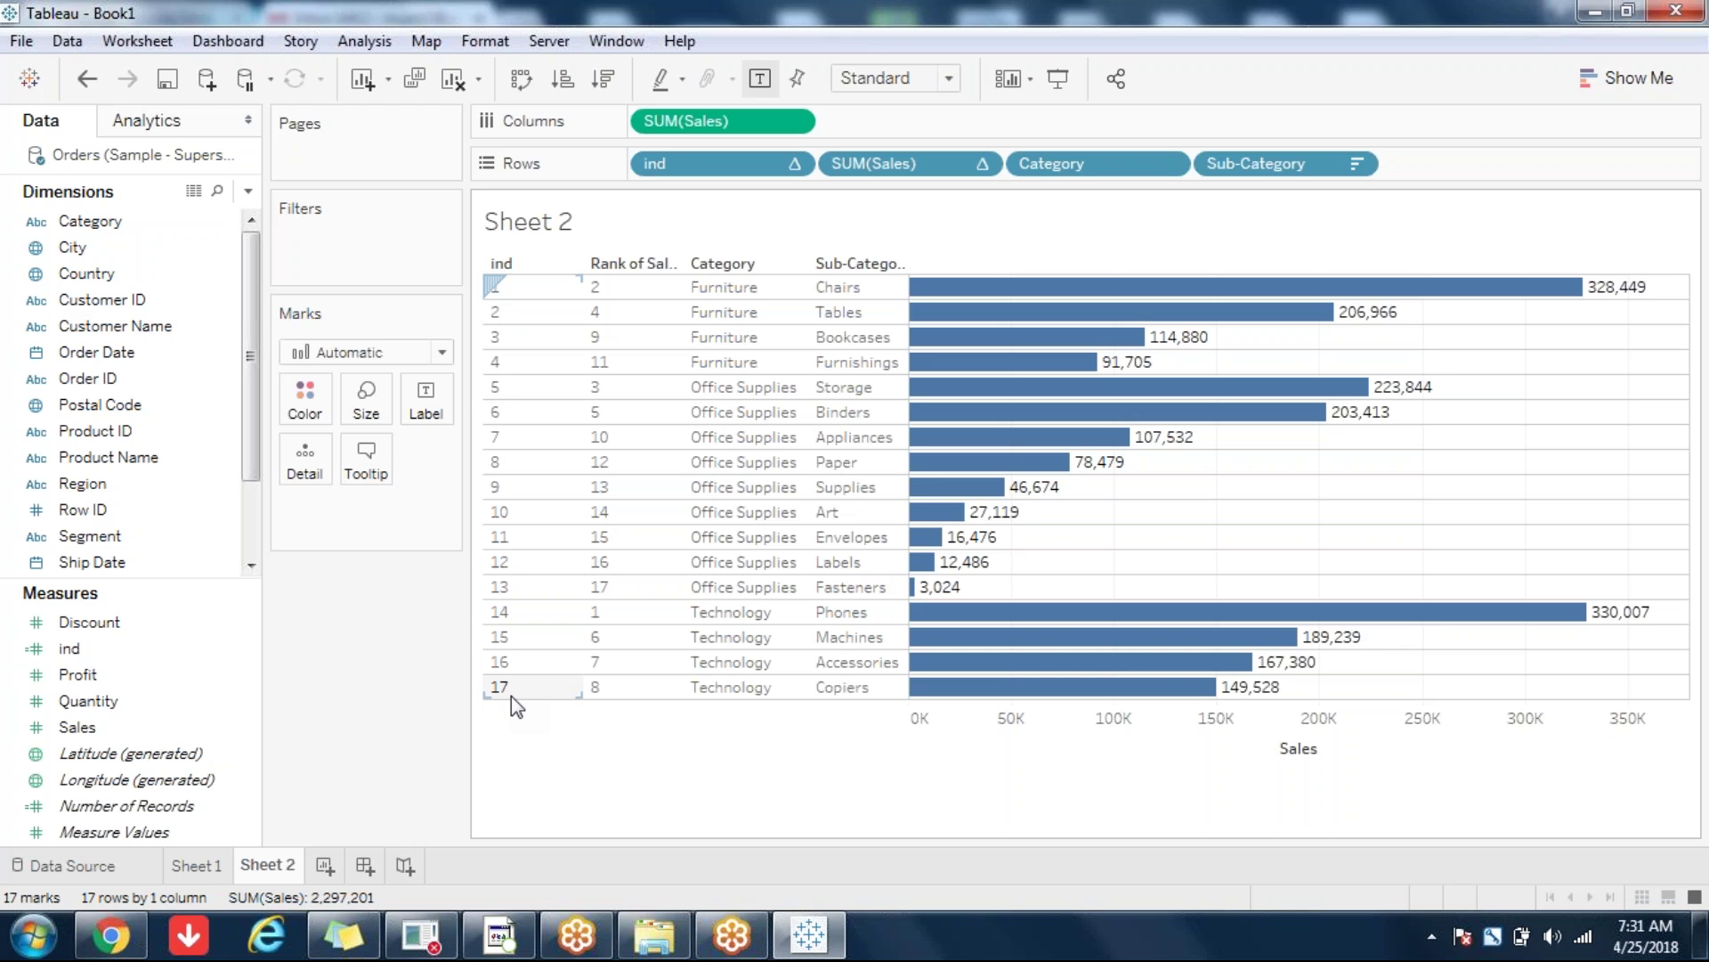
# Step: Try ind after the Sales rank and after Category on Rows, and place it last, after Sub-Category
pyautogui.moveTo(697, 169)
pyautogui.mouseDown()
pyautogui.moveTo(1044, 201)
pyautogui.moveTo(971, 171)
pyautogui.mouseUp()
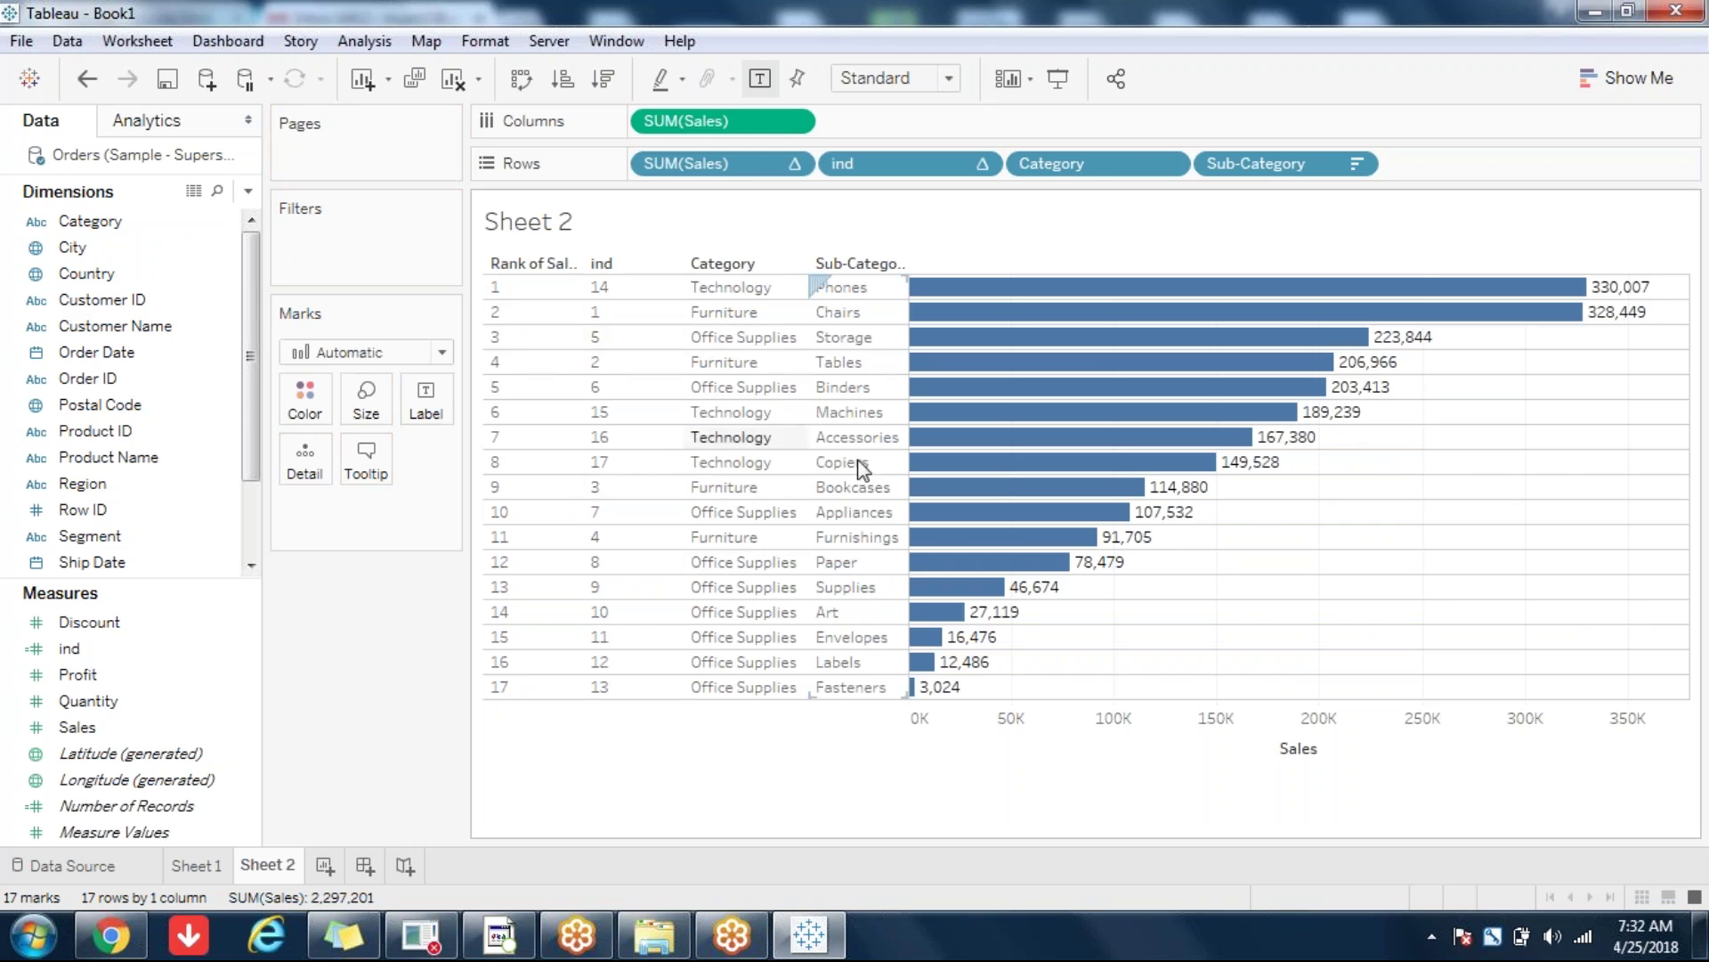
pyautogui.moveTo(949, 171); pyautogui.dragTo(1198, 171)
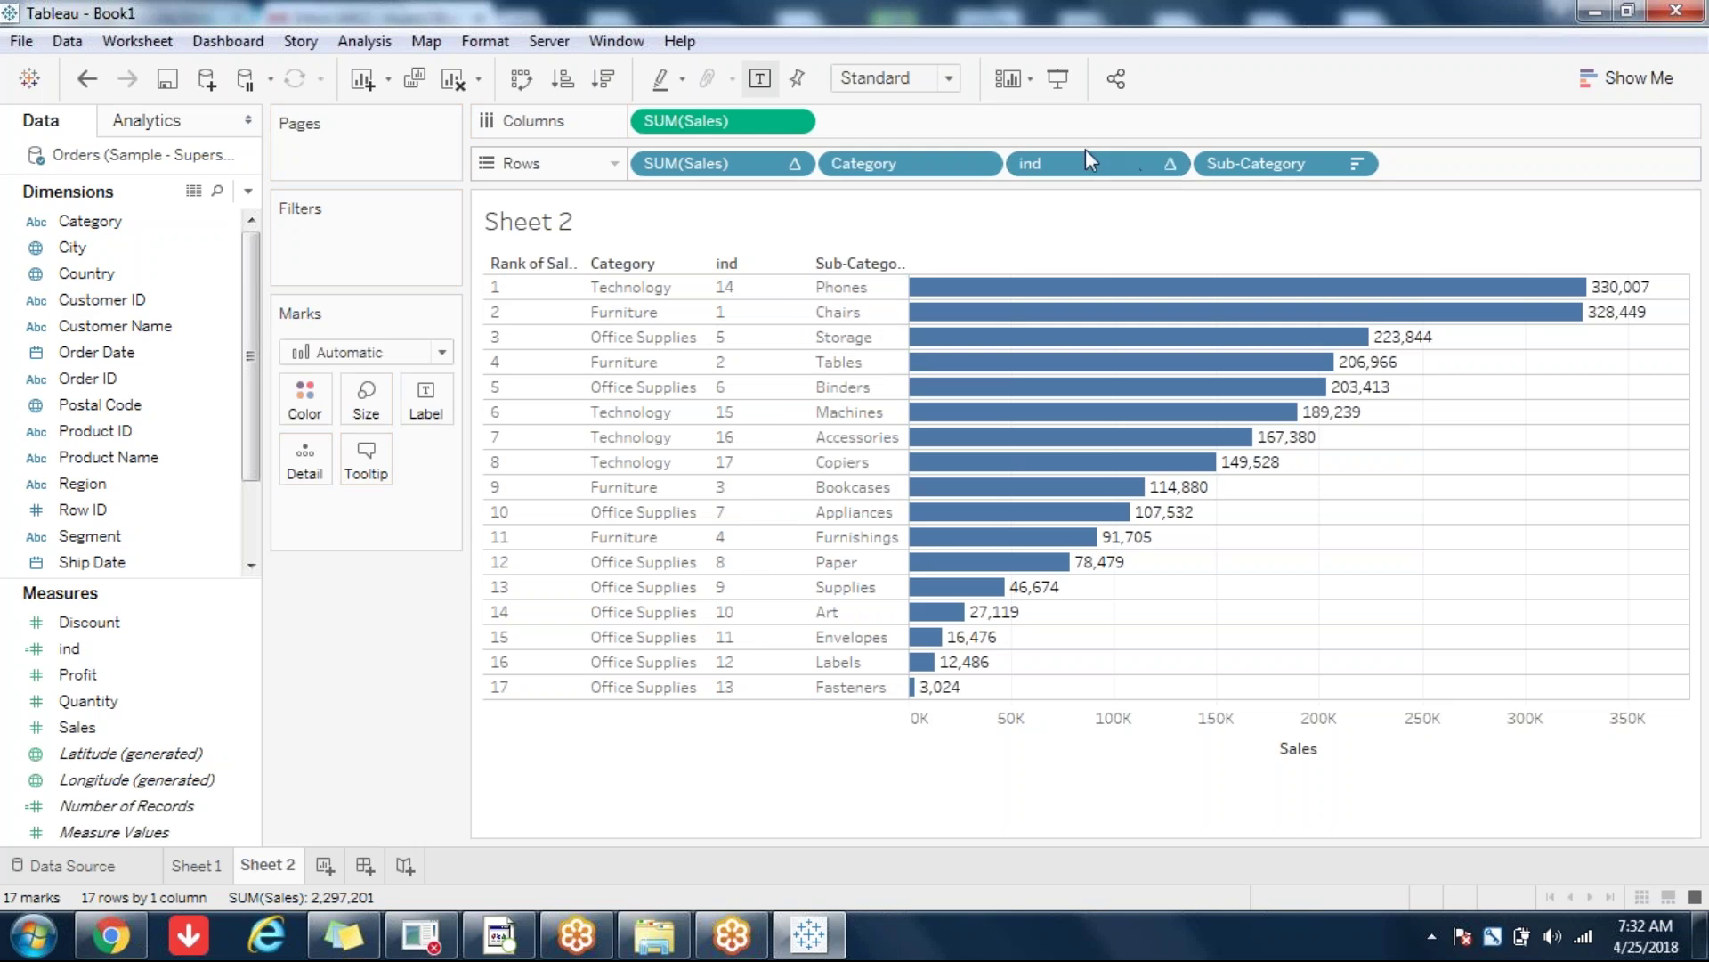
pyautogui.moveTo(1083, 155); pyautogui.dragTo(1430, 165)
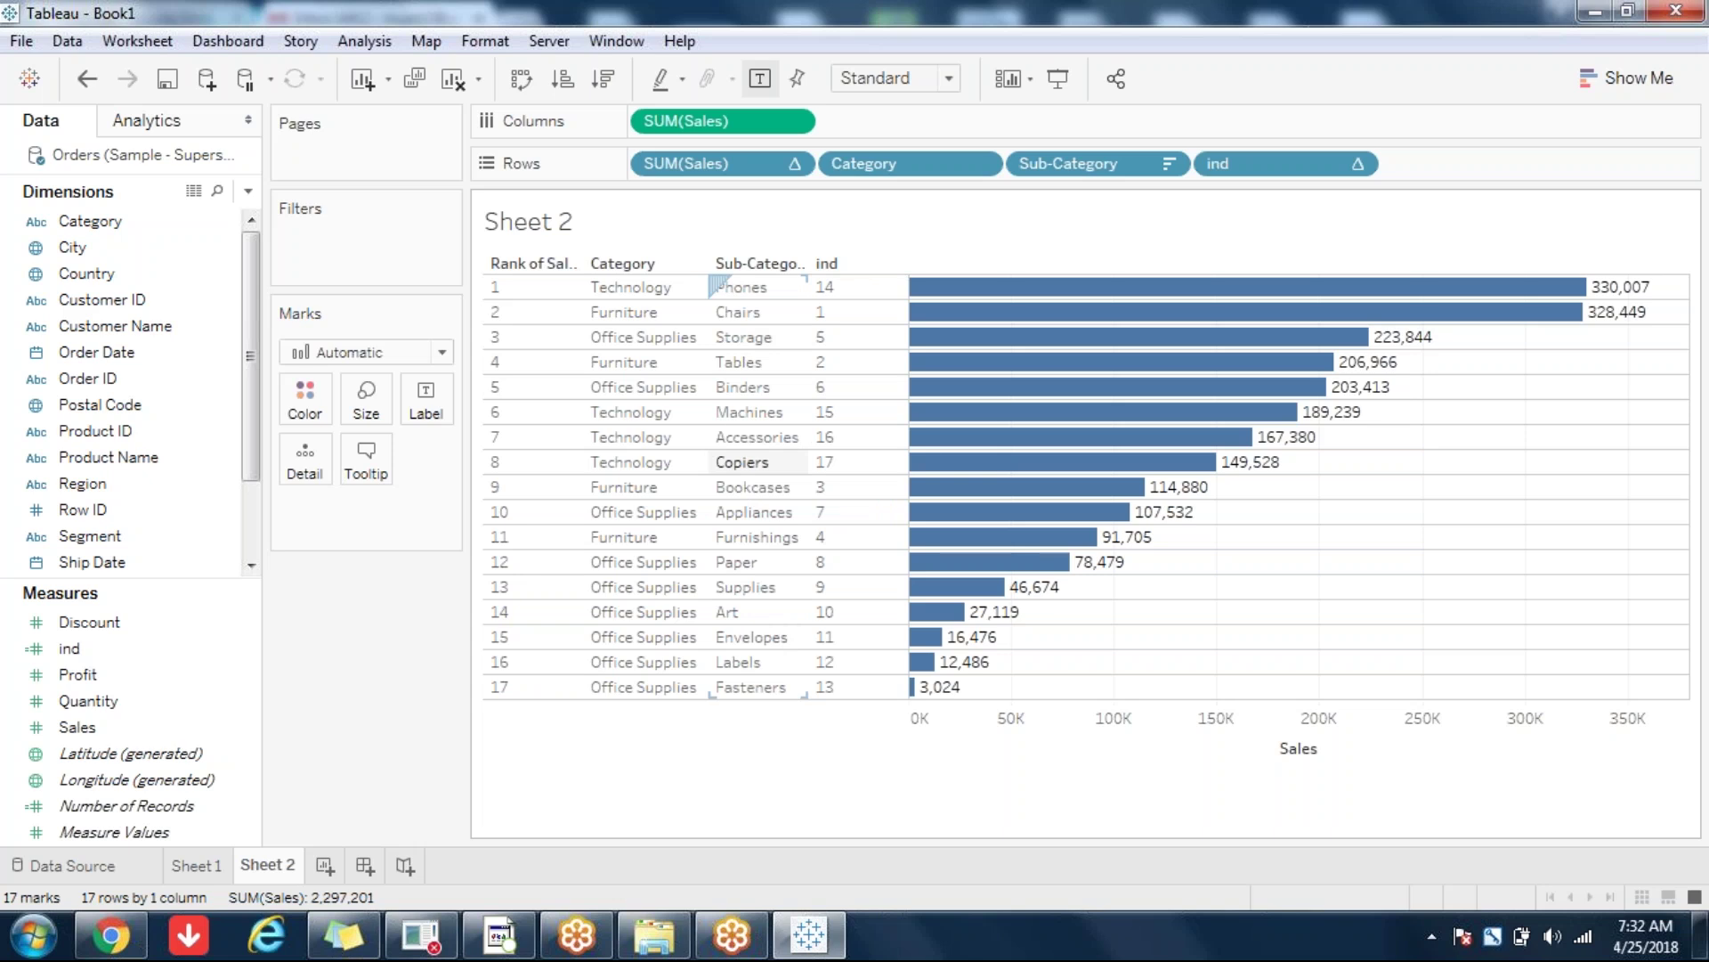
pyautogui.moveTo(1023, 388)
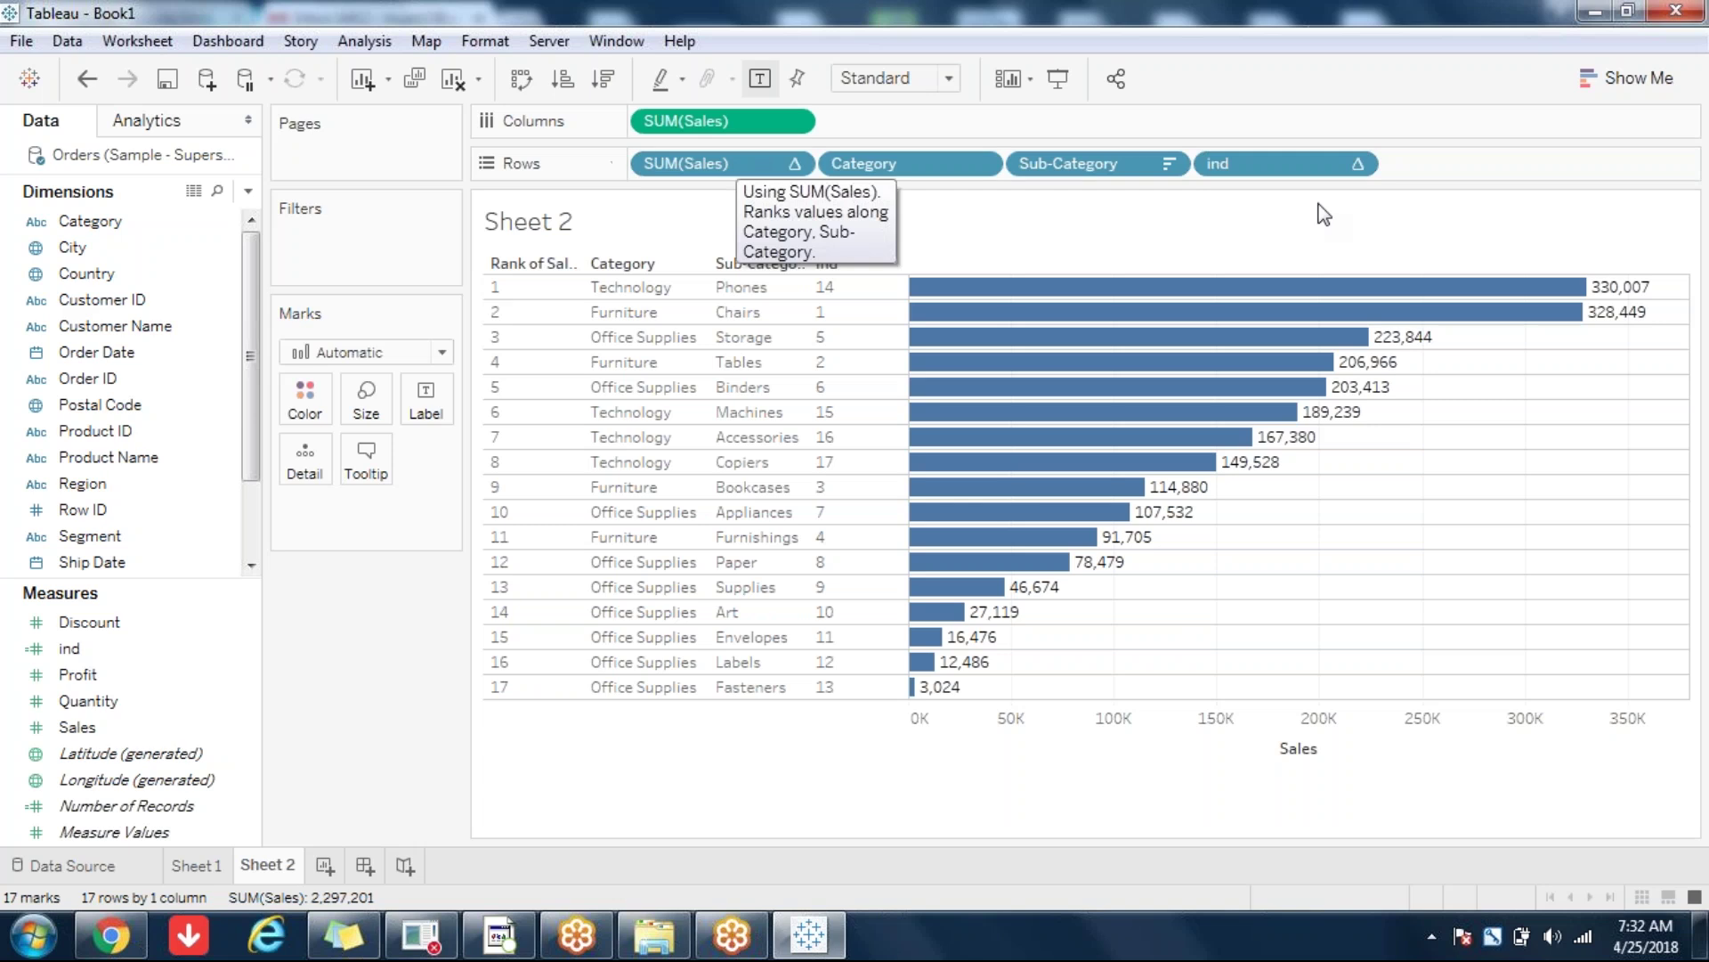
pyautogui.click(1358, 165)
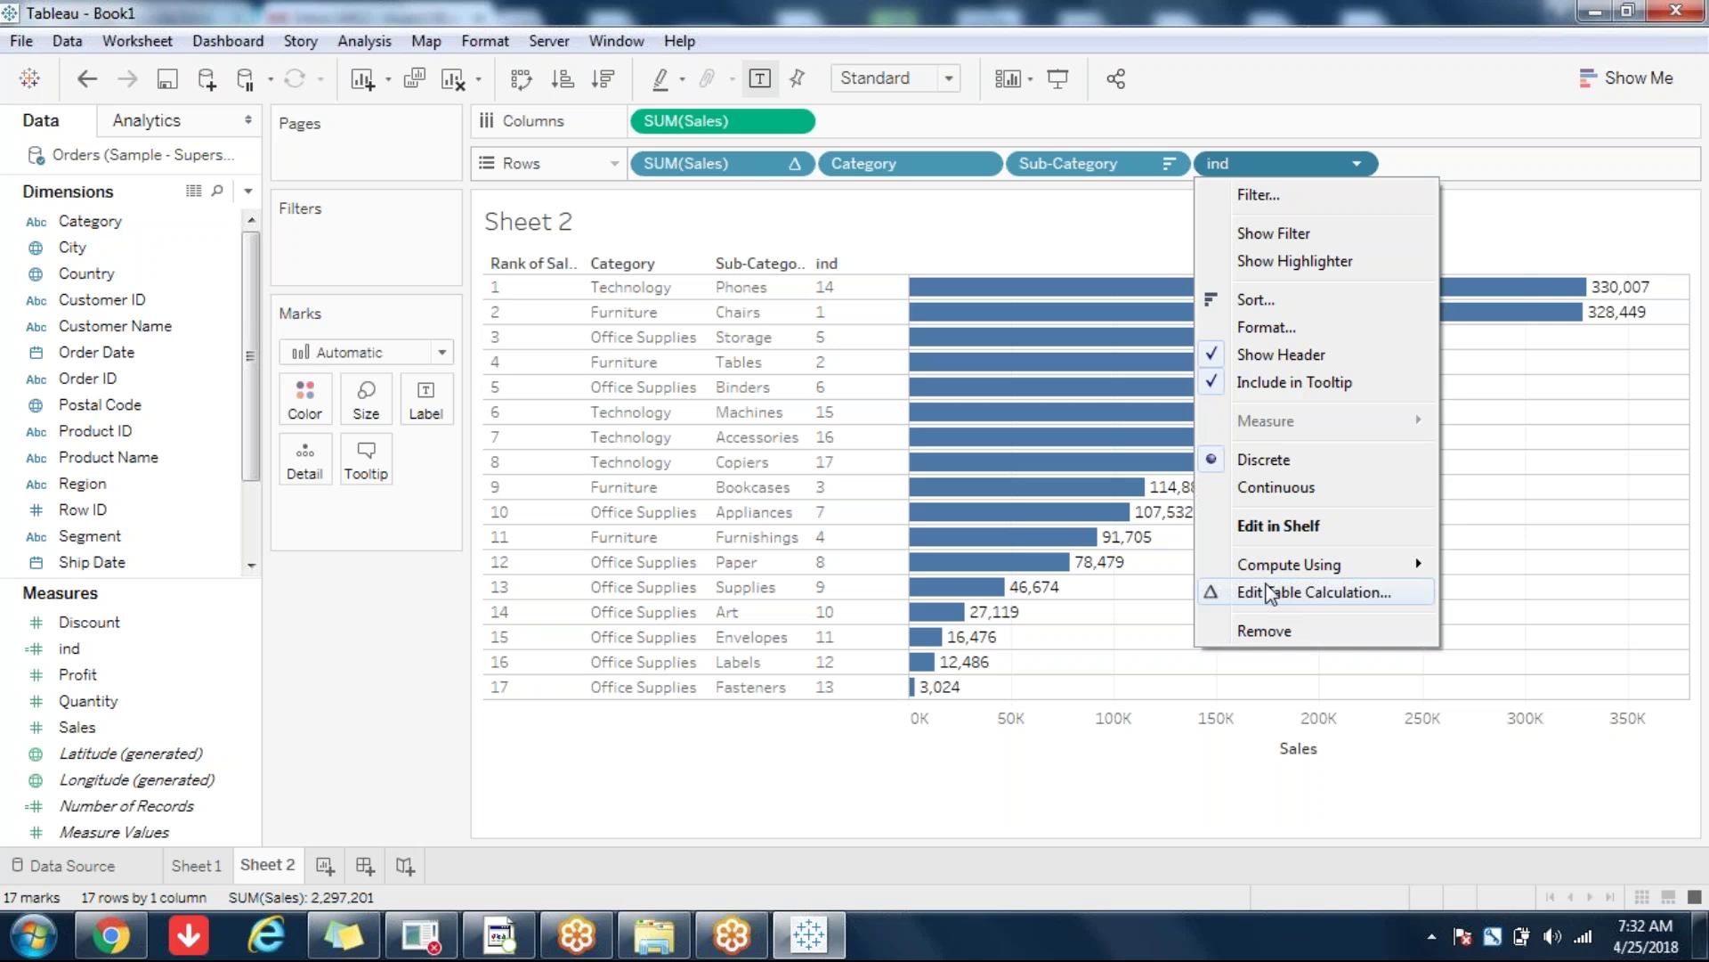
pyautogui.click(569, 788)
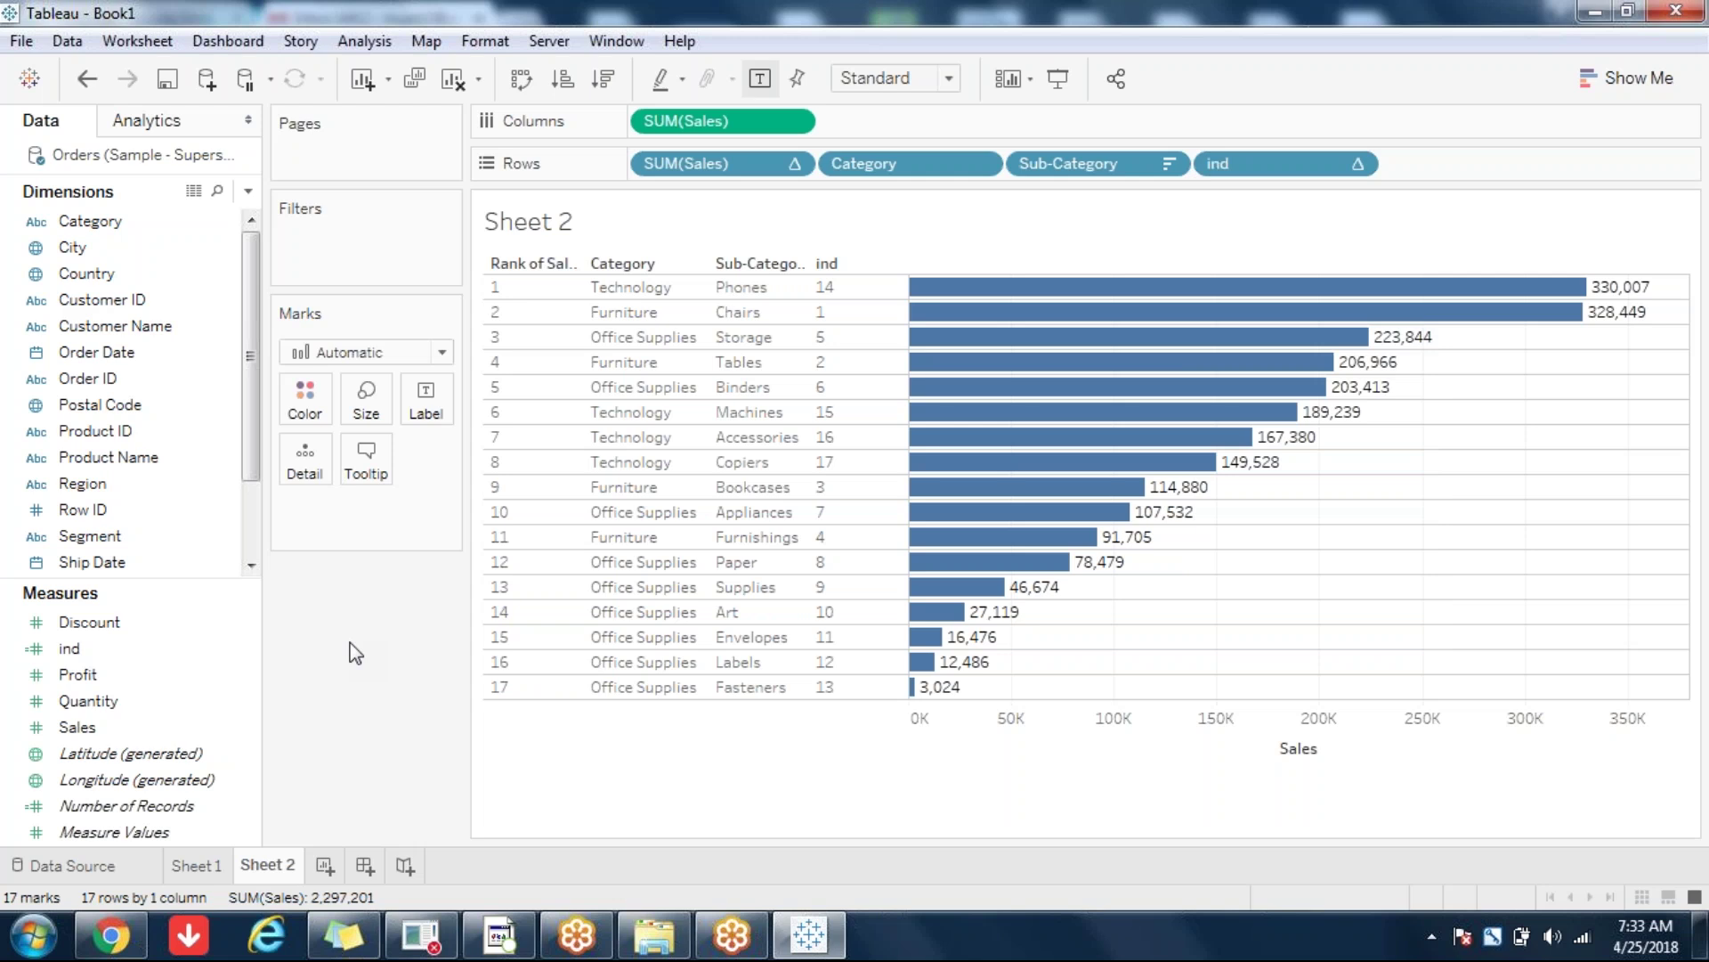
# Step: Create a new worksheet with Sub-Category on Rows and Sales shown as text
pyautogui.click(315, 877)
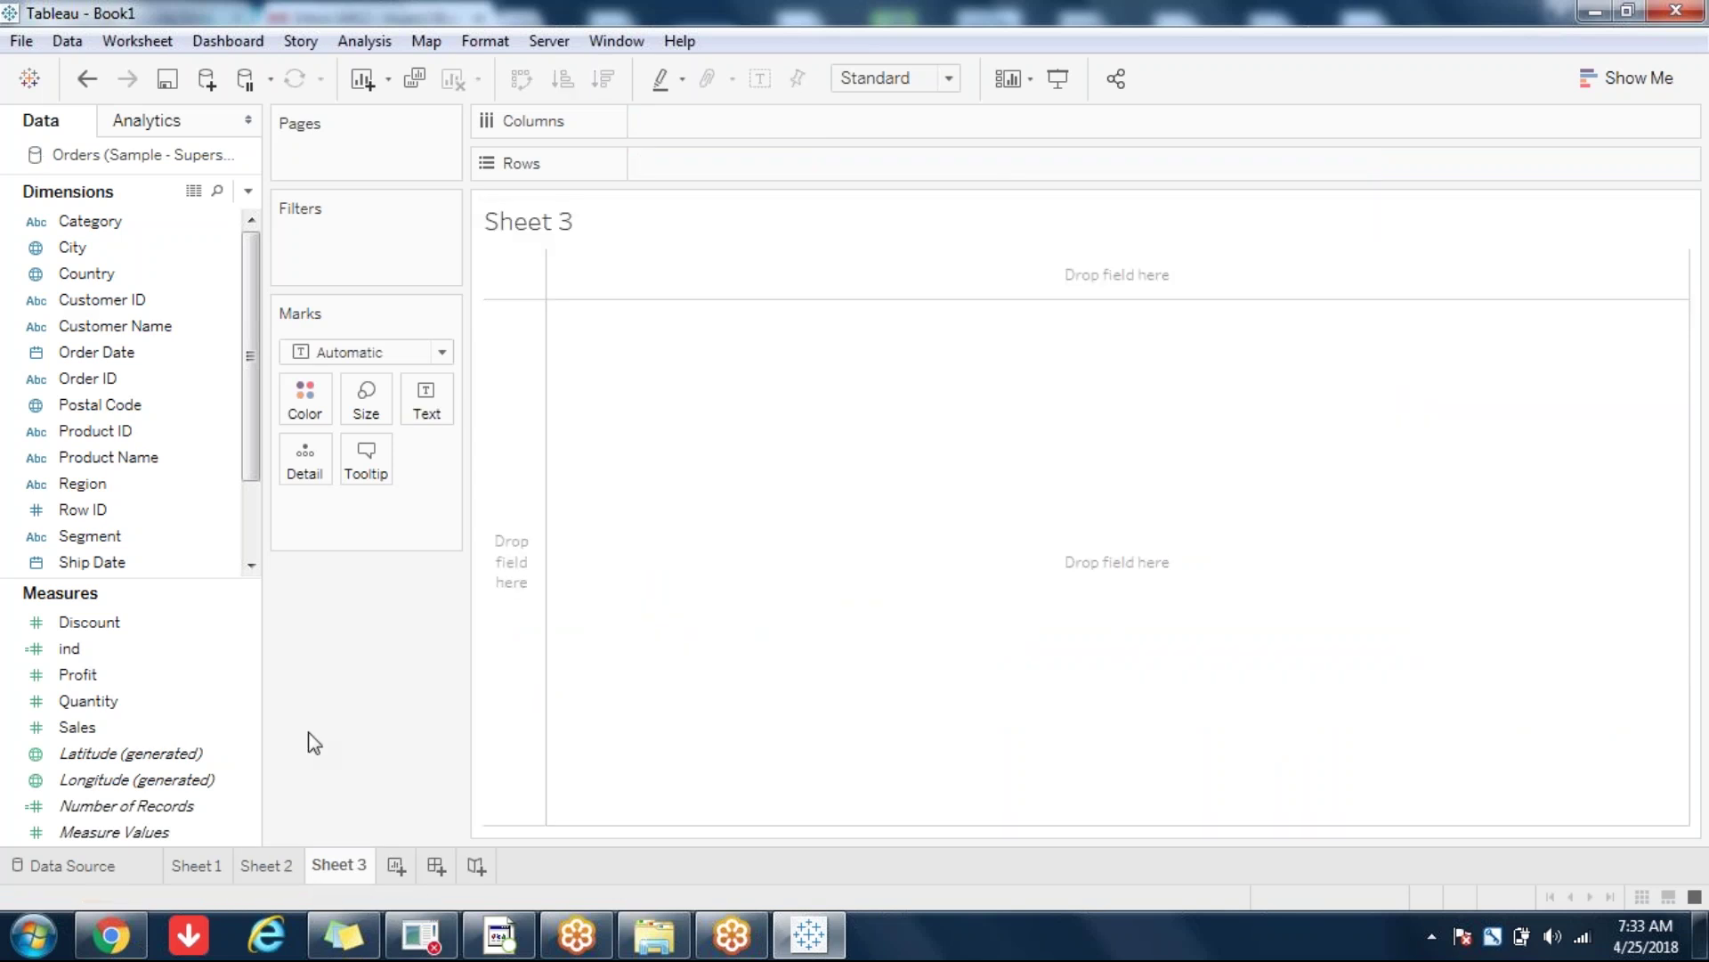
pyautogui.click(101, 730)
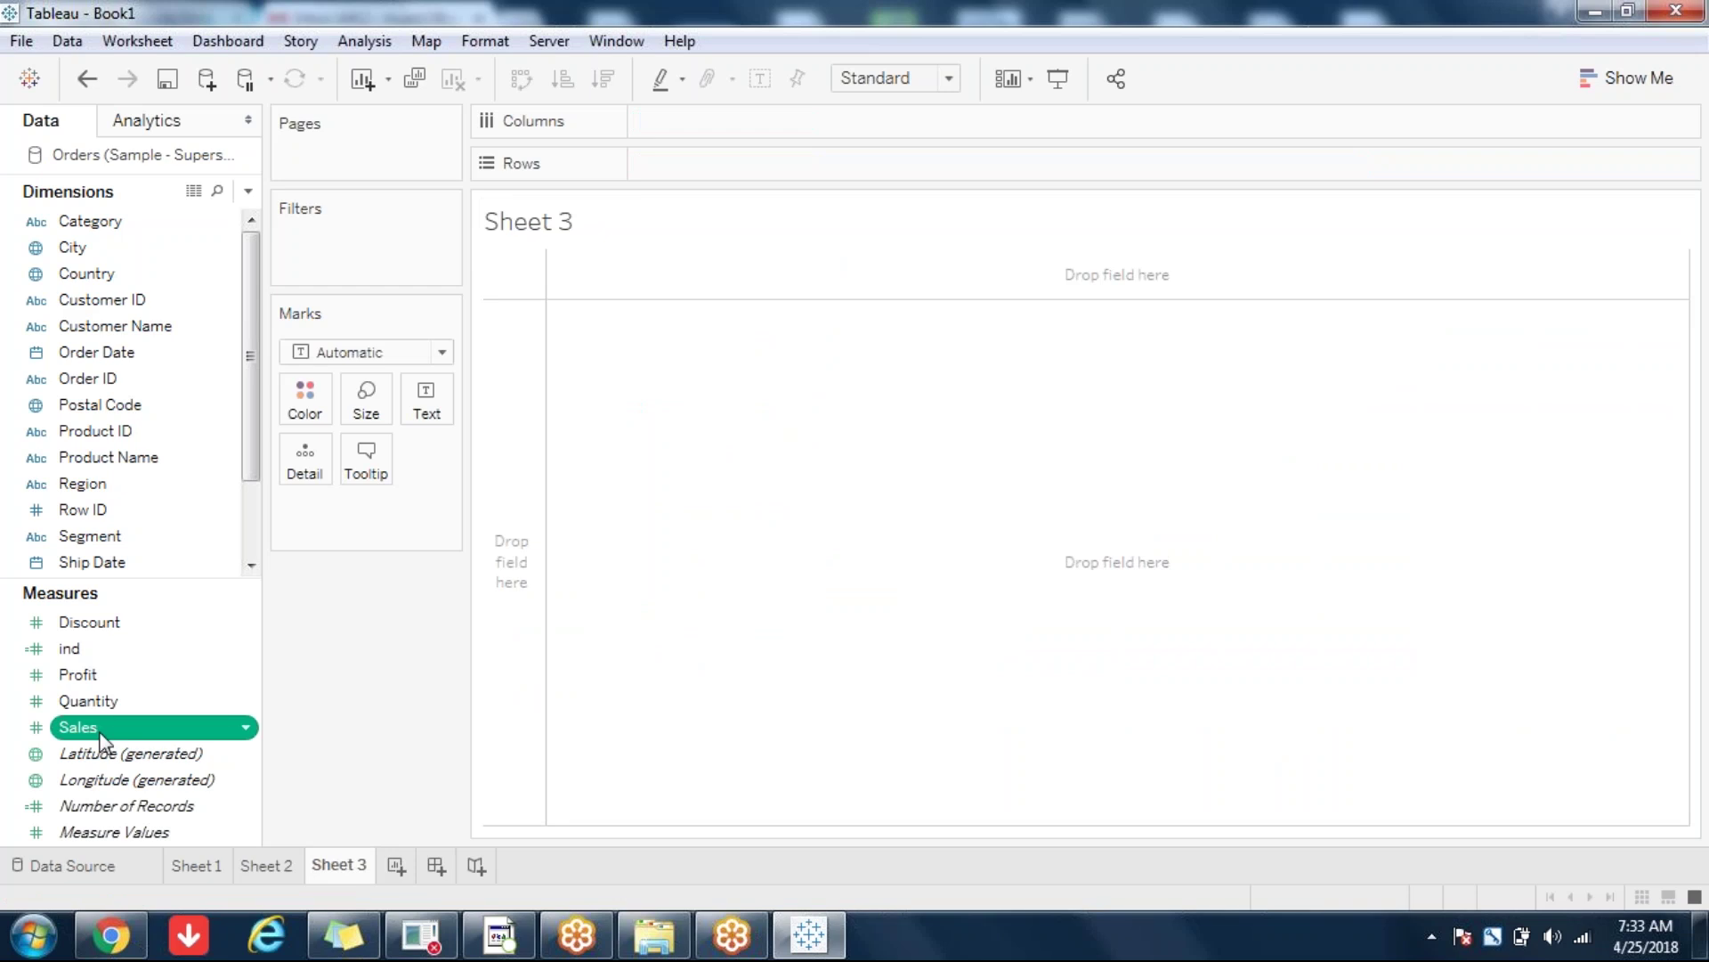
pyautogui.scroll(-2, 254, 532)
pyautogui.doubleClick(165, 536)
pyautogui.doubleClick(85, 729)
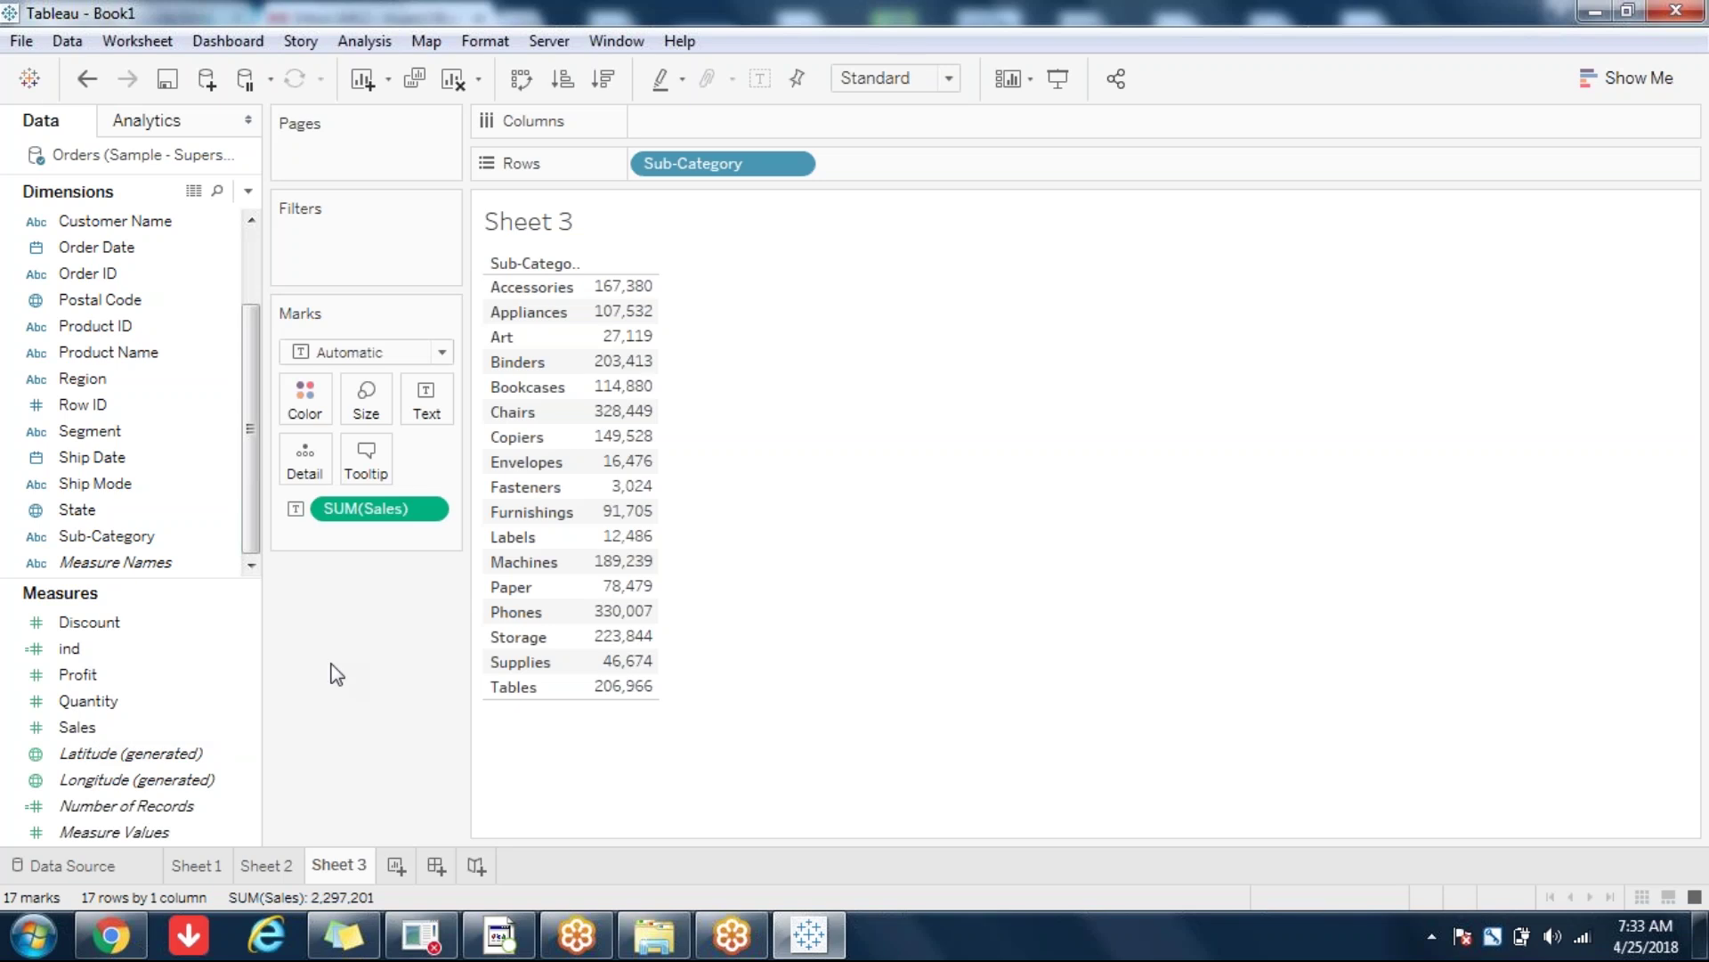
pyautogui.click(249, 189)
pyautogui.click(203, 220)
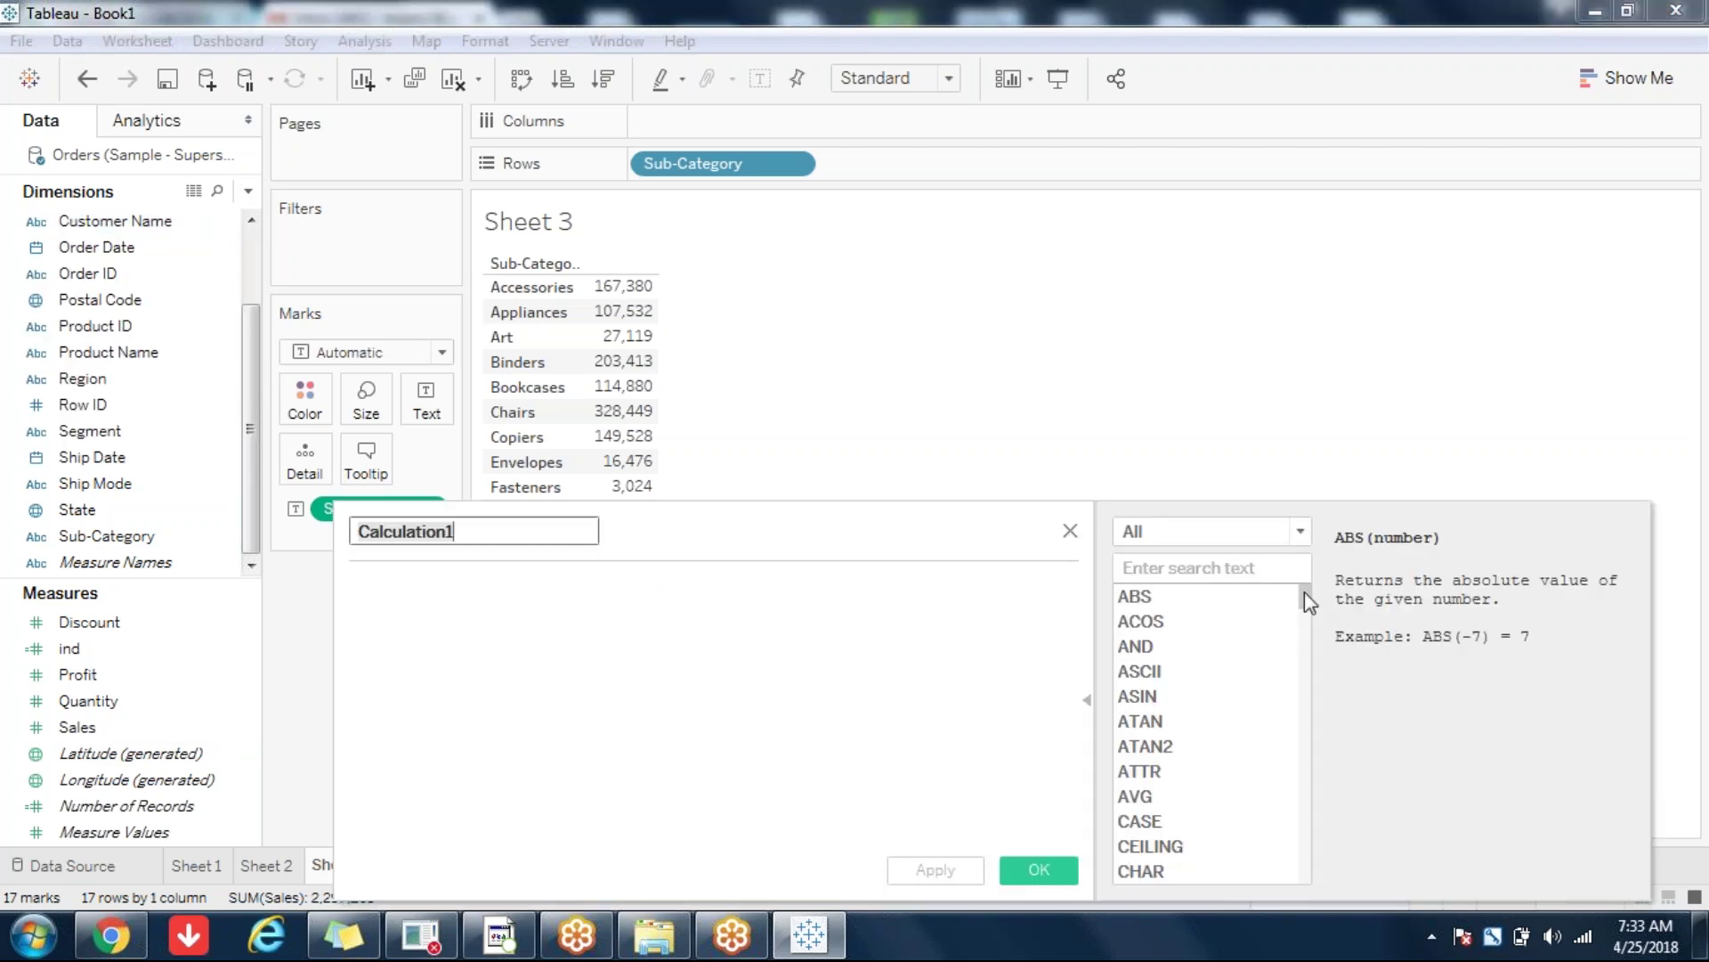
pyautogui.click(1069, 533)
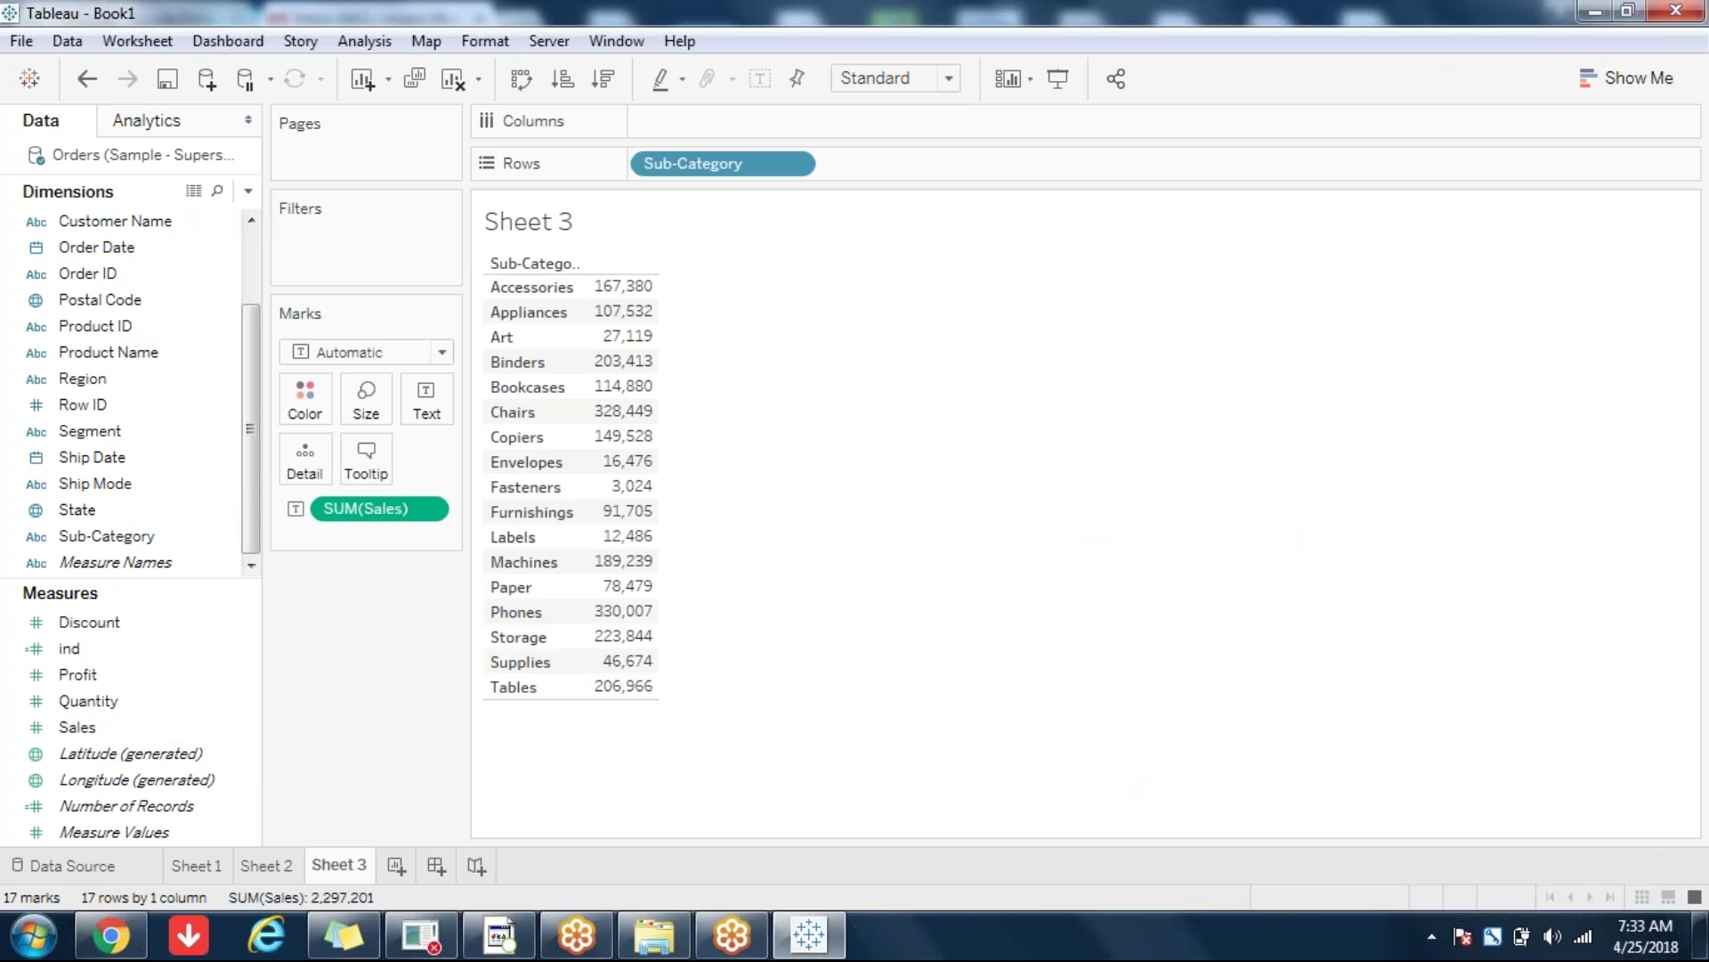
# Step: Add Order Date by year to Columns to split each sub-category's sales across the years
pyautogui.moveTo(94, 246); pyautogui.dragTo(662, 121)
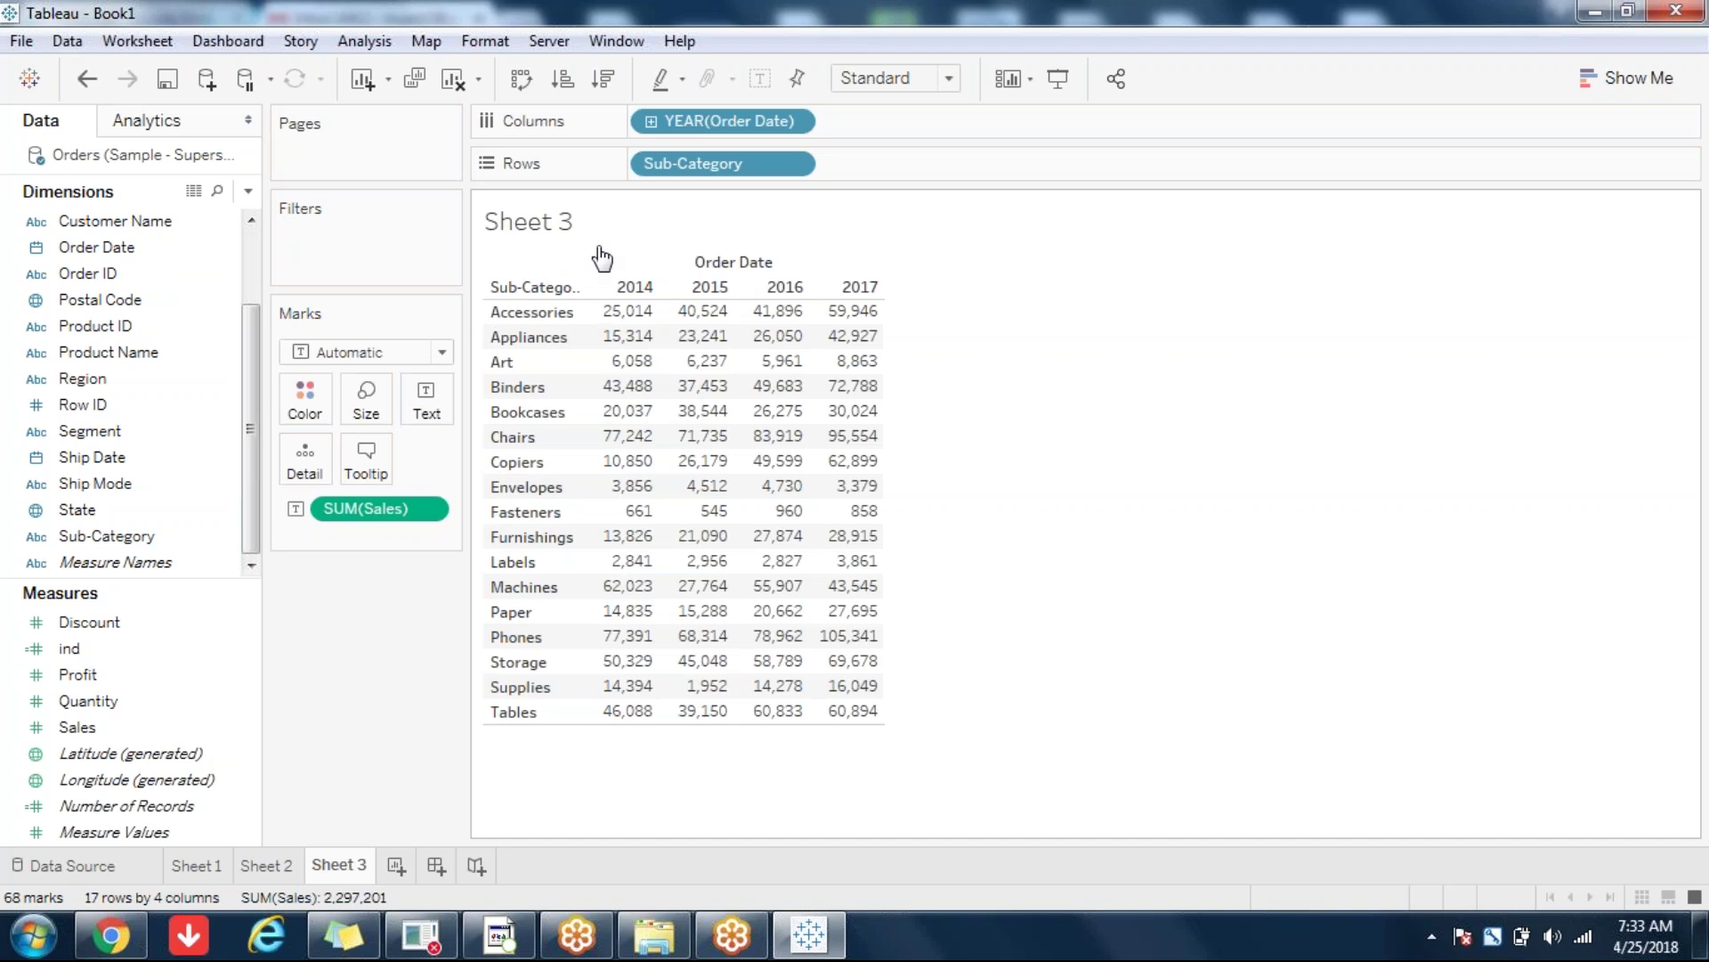
pyautogui.moveTo(633, 316)
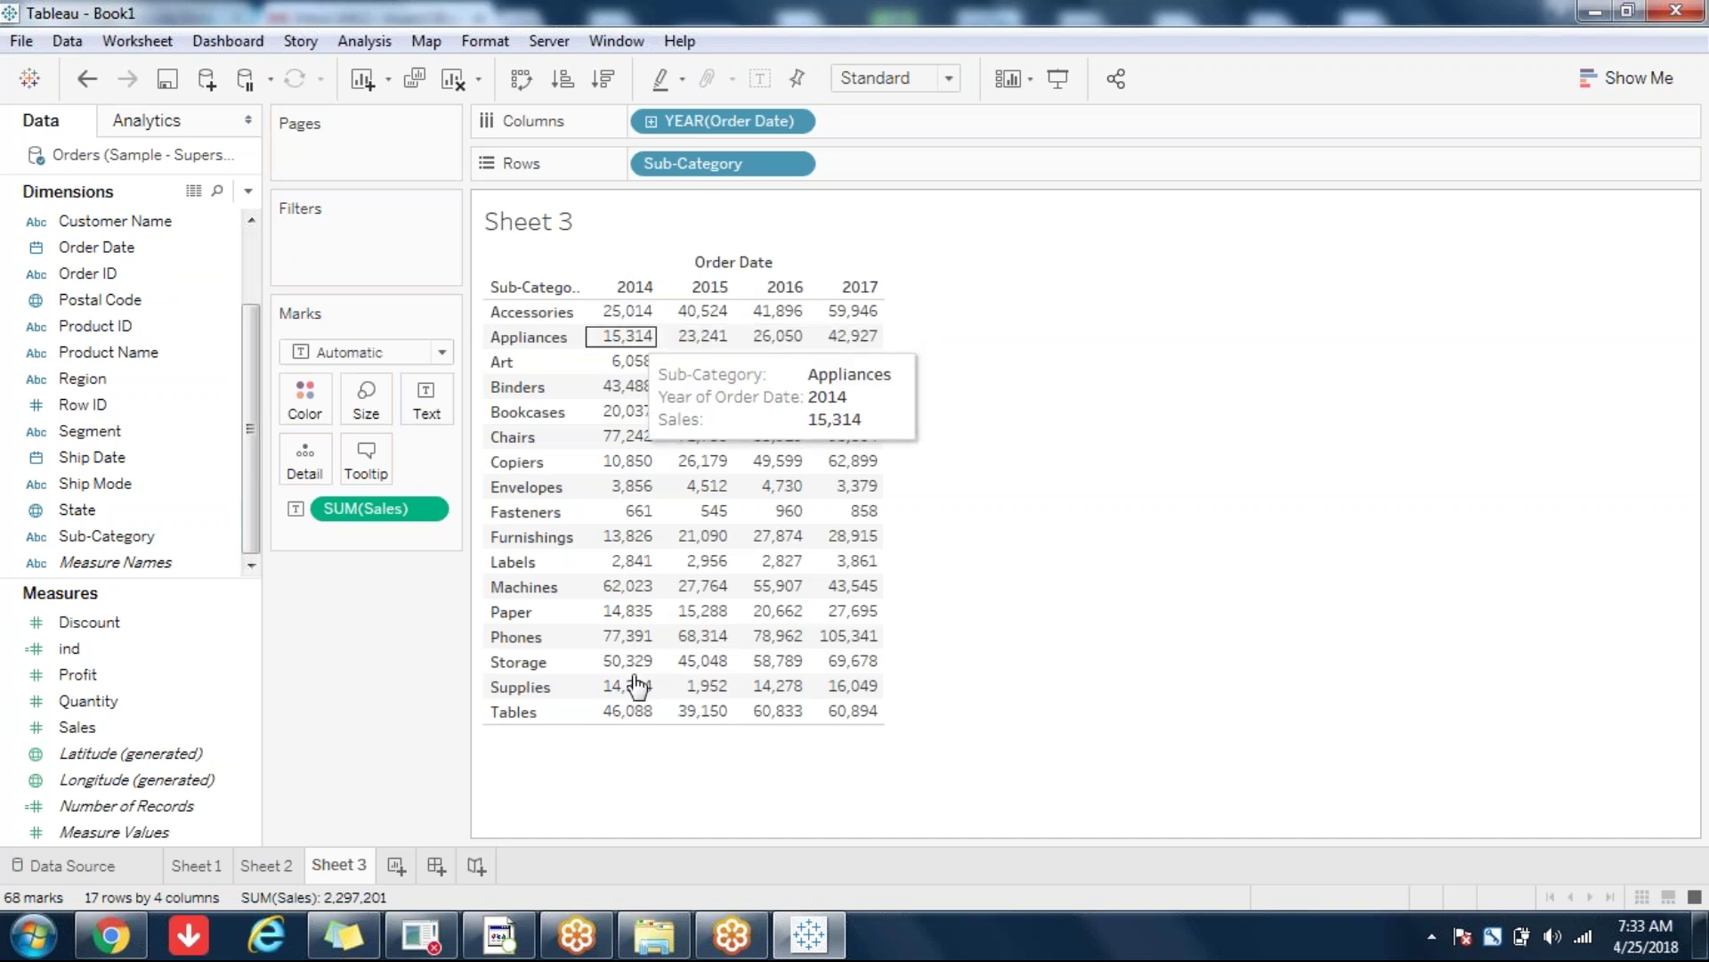
pyautogui.moveTo(640, 725)
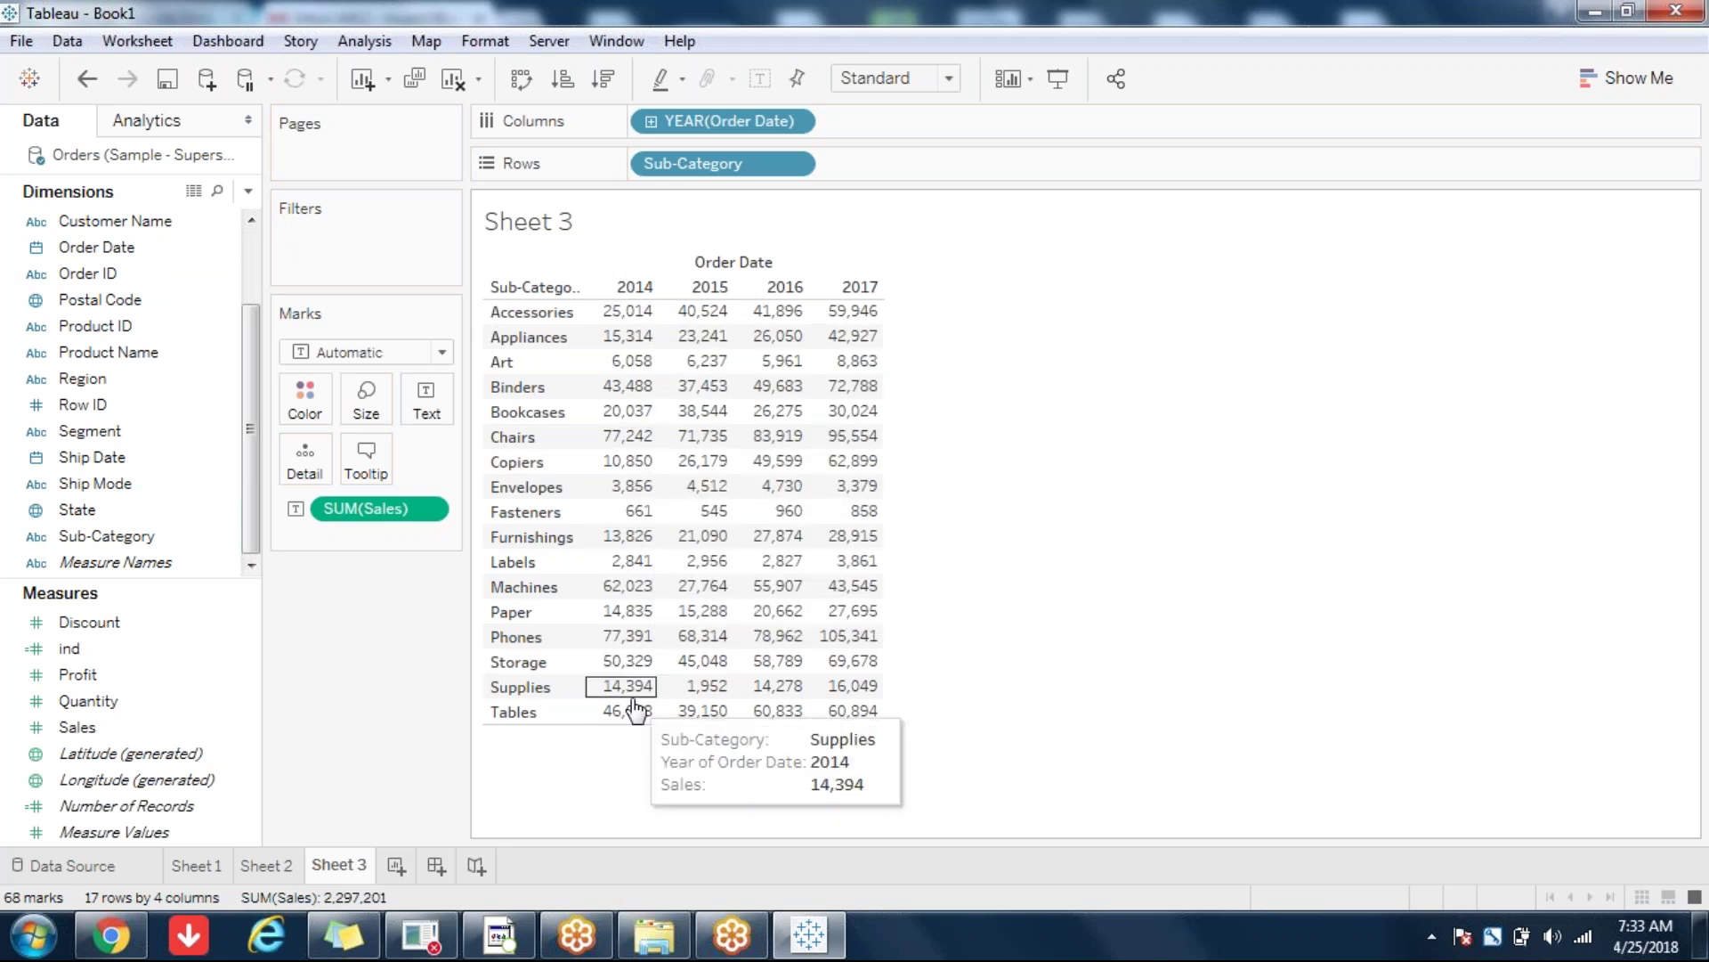
# Step: Apply the Difference quick table calculation to SUM(Sales) in the sub-category by year table
pyautogui.moveTo(761, 316)
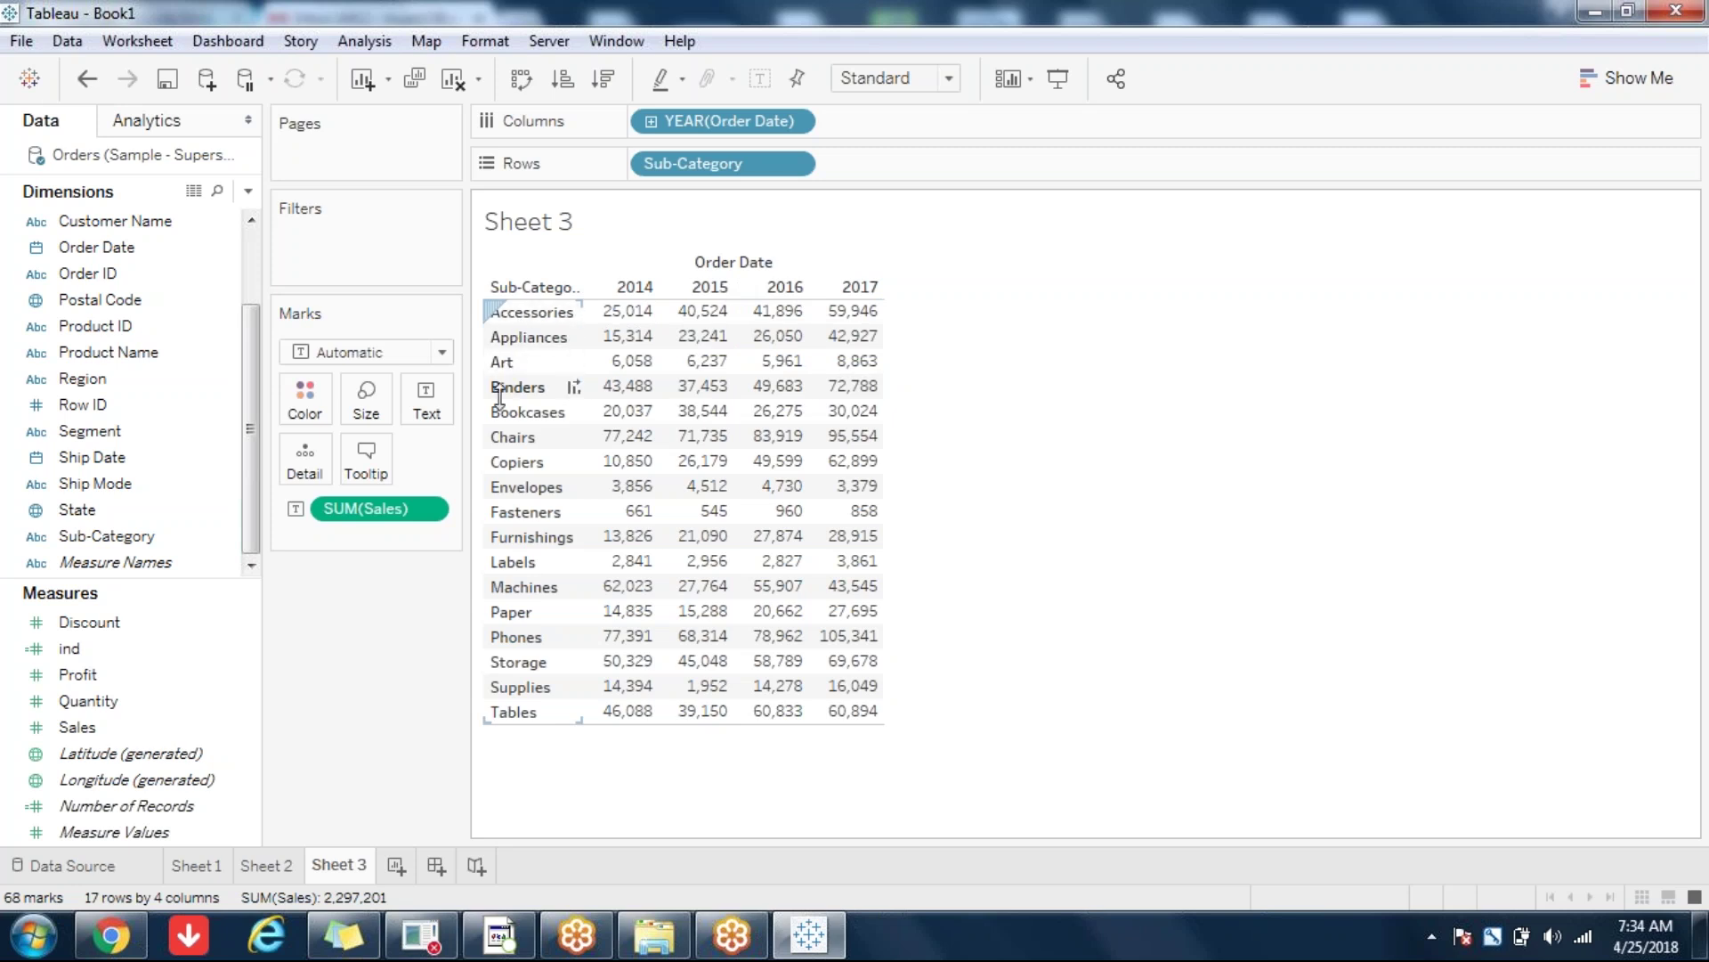
pyautogui.click(429, 520)
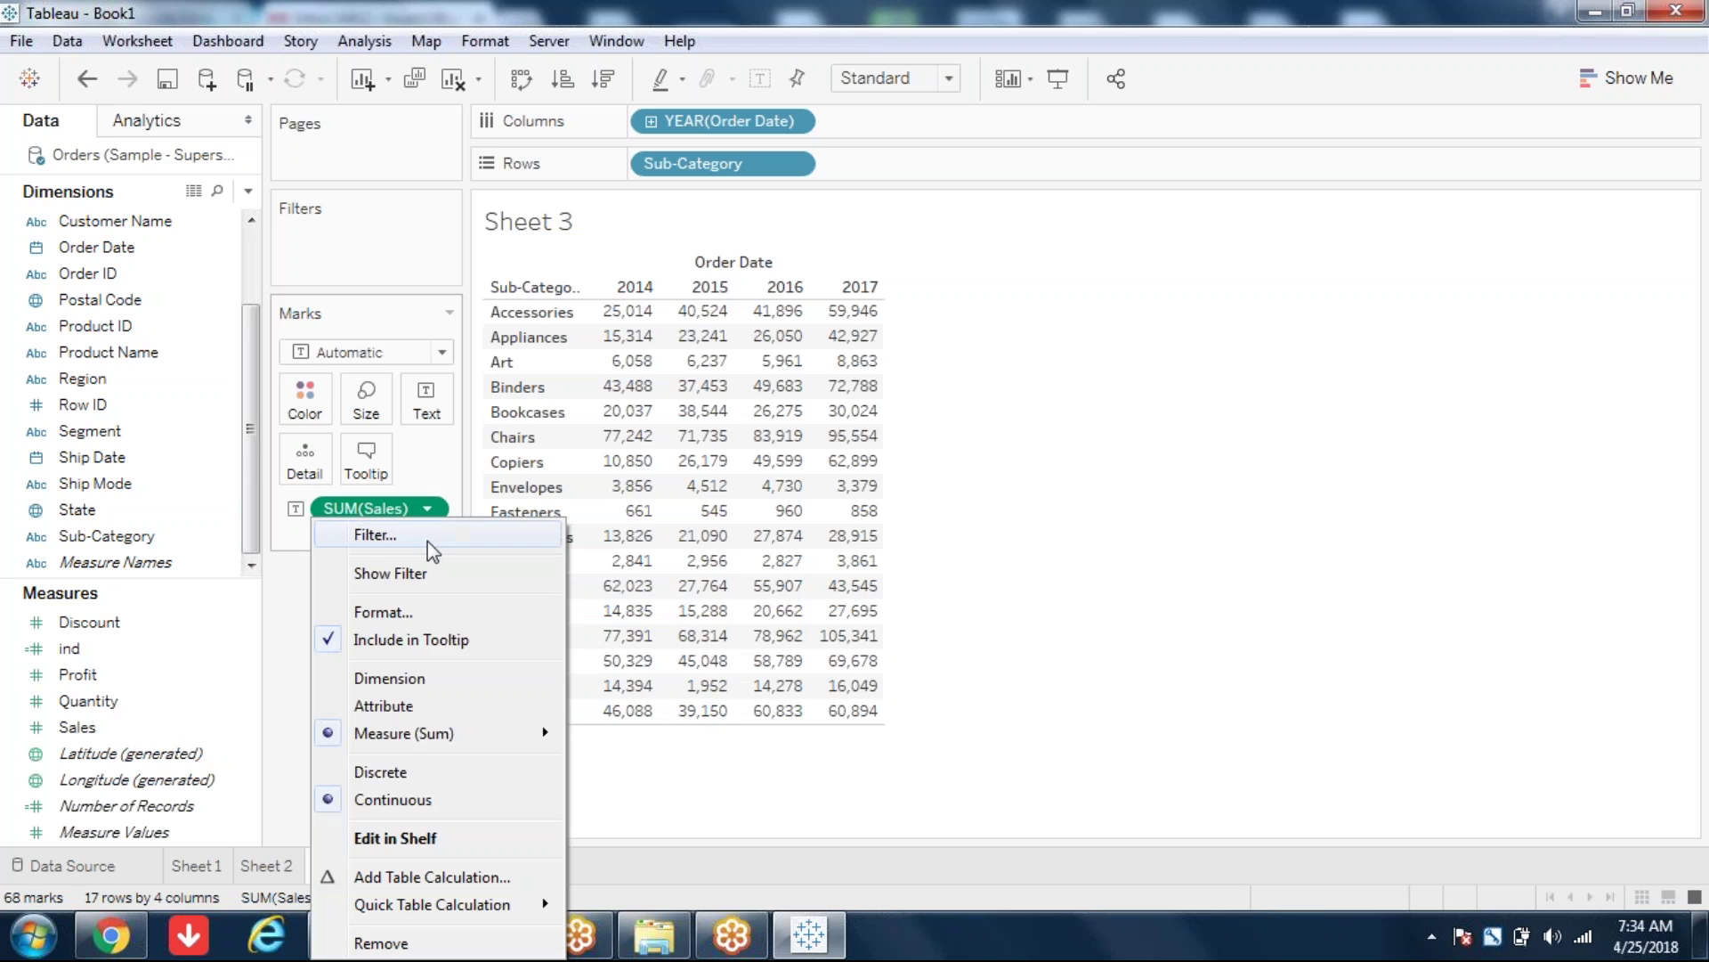
pyautogui.moveTo(446, 910)
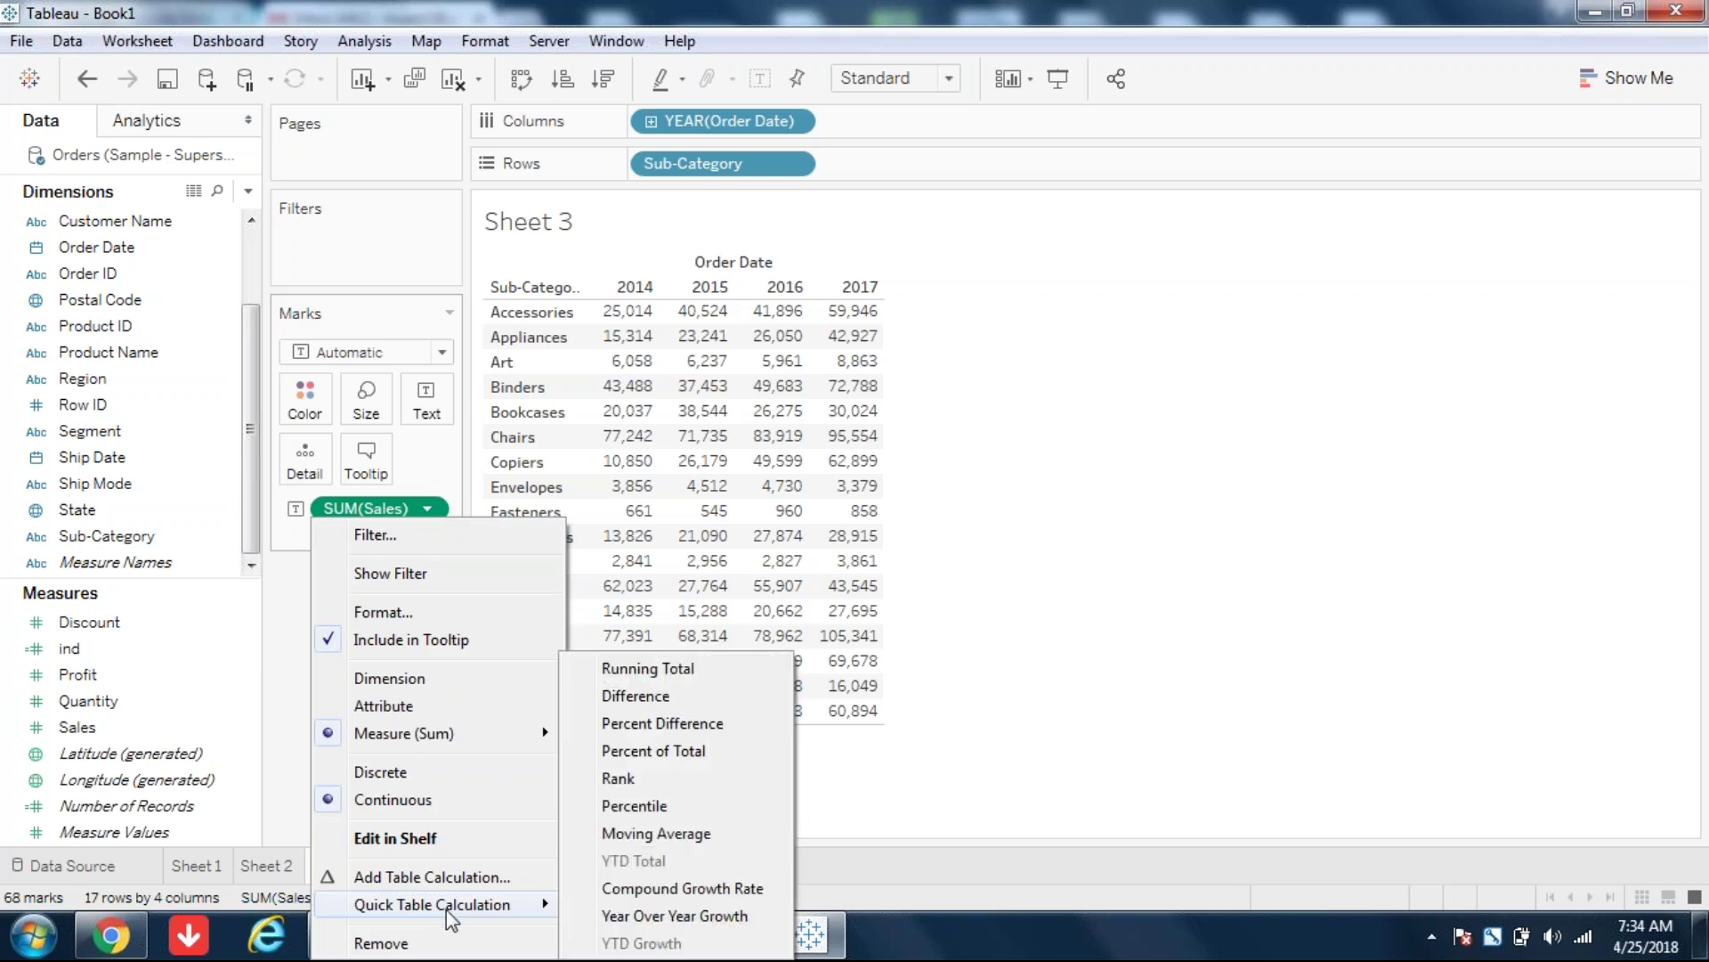
pyautogui.click(667, 704)
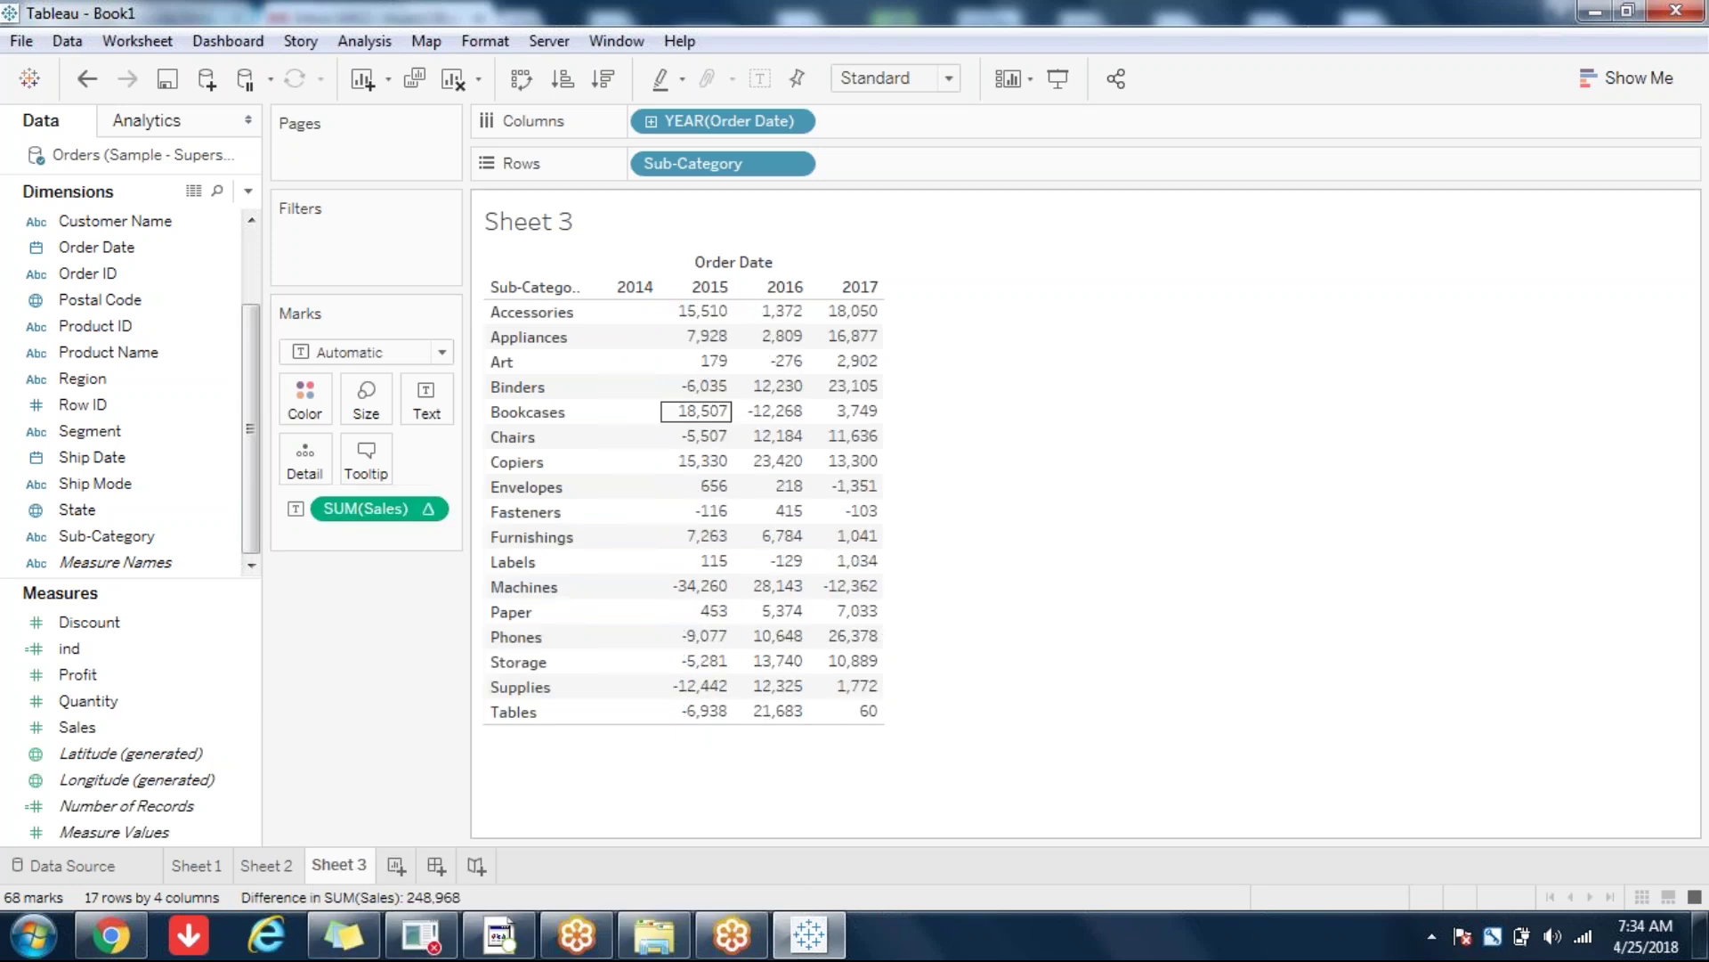
pyautogui.moveTo(739, 346)
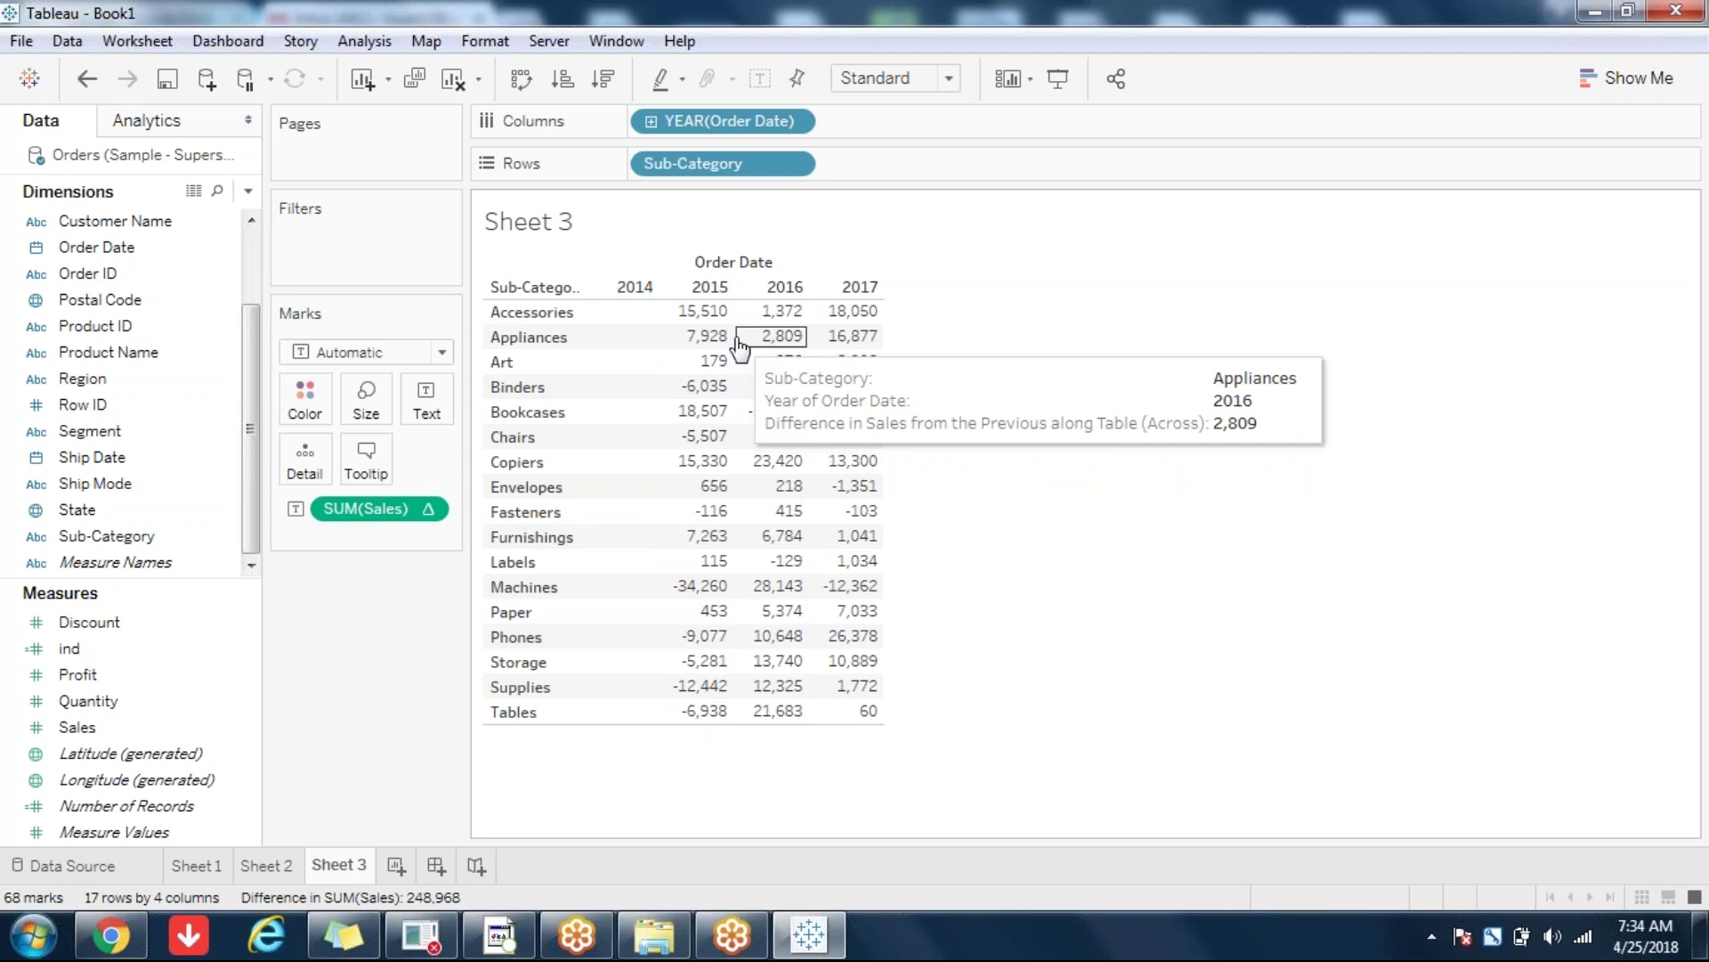
# Step: Change the quick table calculation on SUM(Sales) to Percent Difference, leaving Compute Using at Table (across)
pyautogui.click(437, 509)
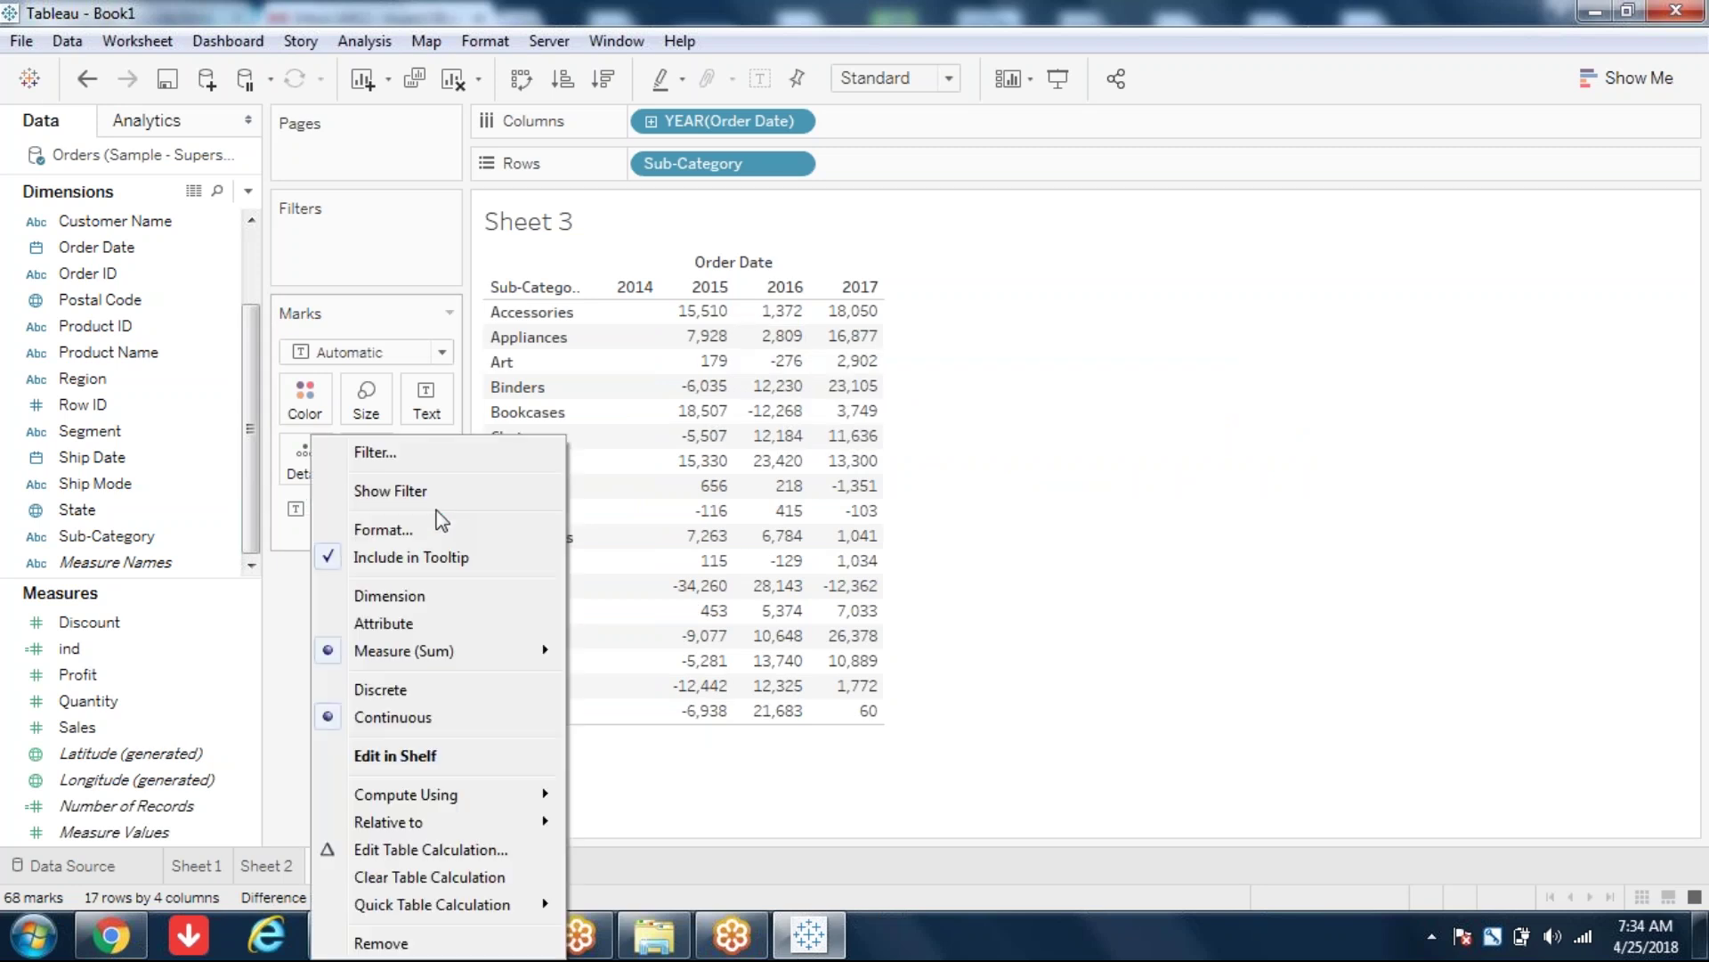
pyautogui.moveTo(521, 906)
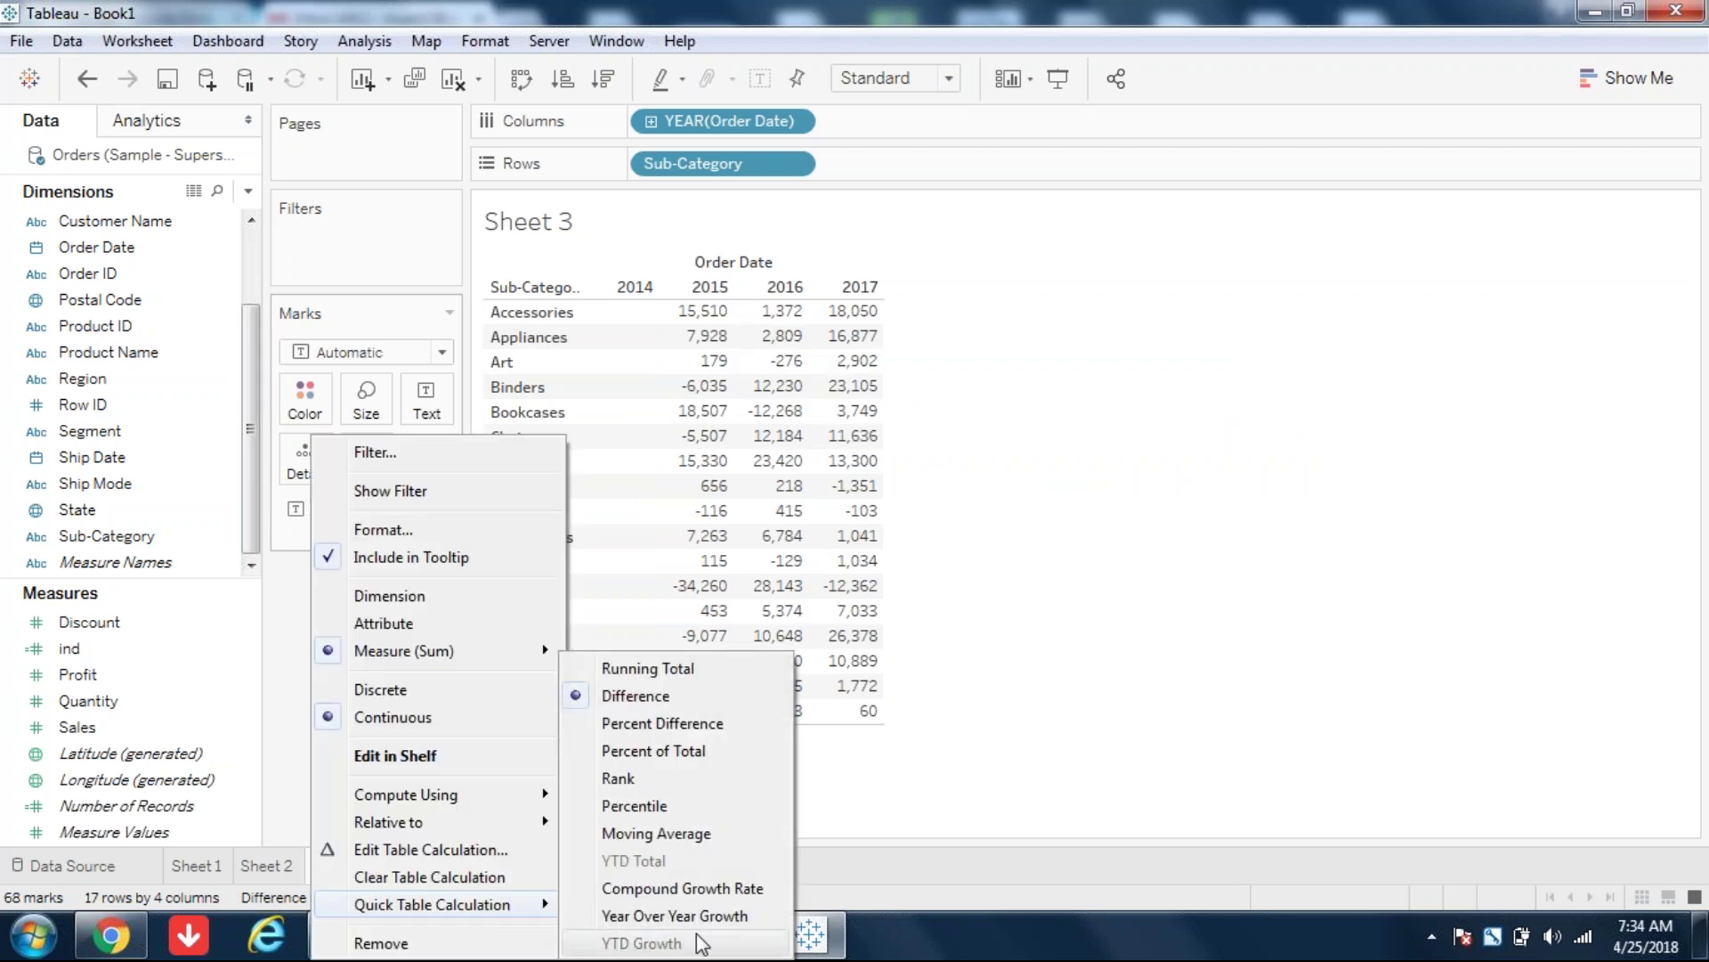
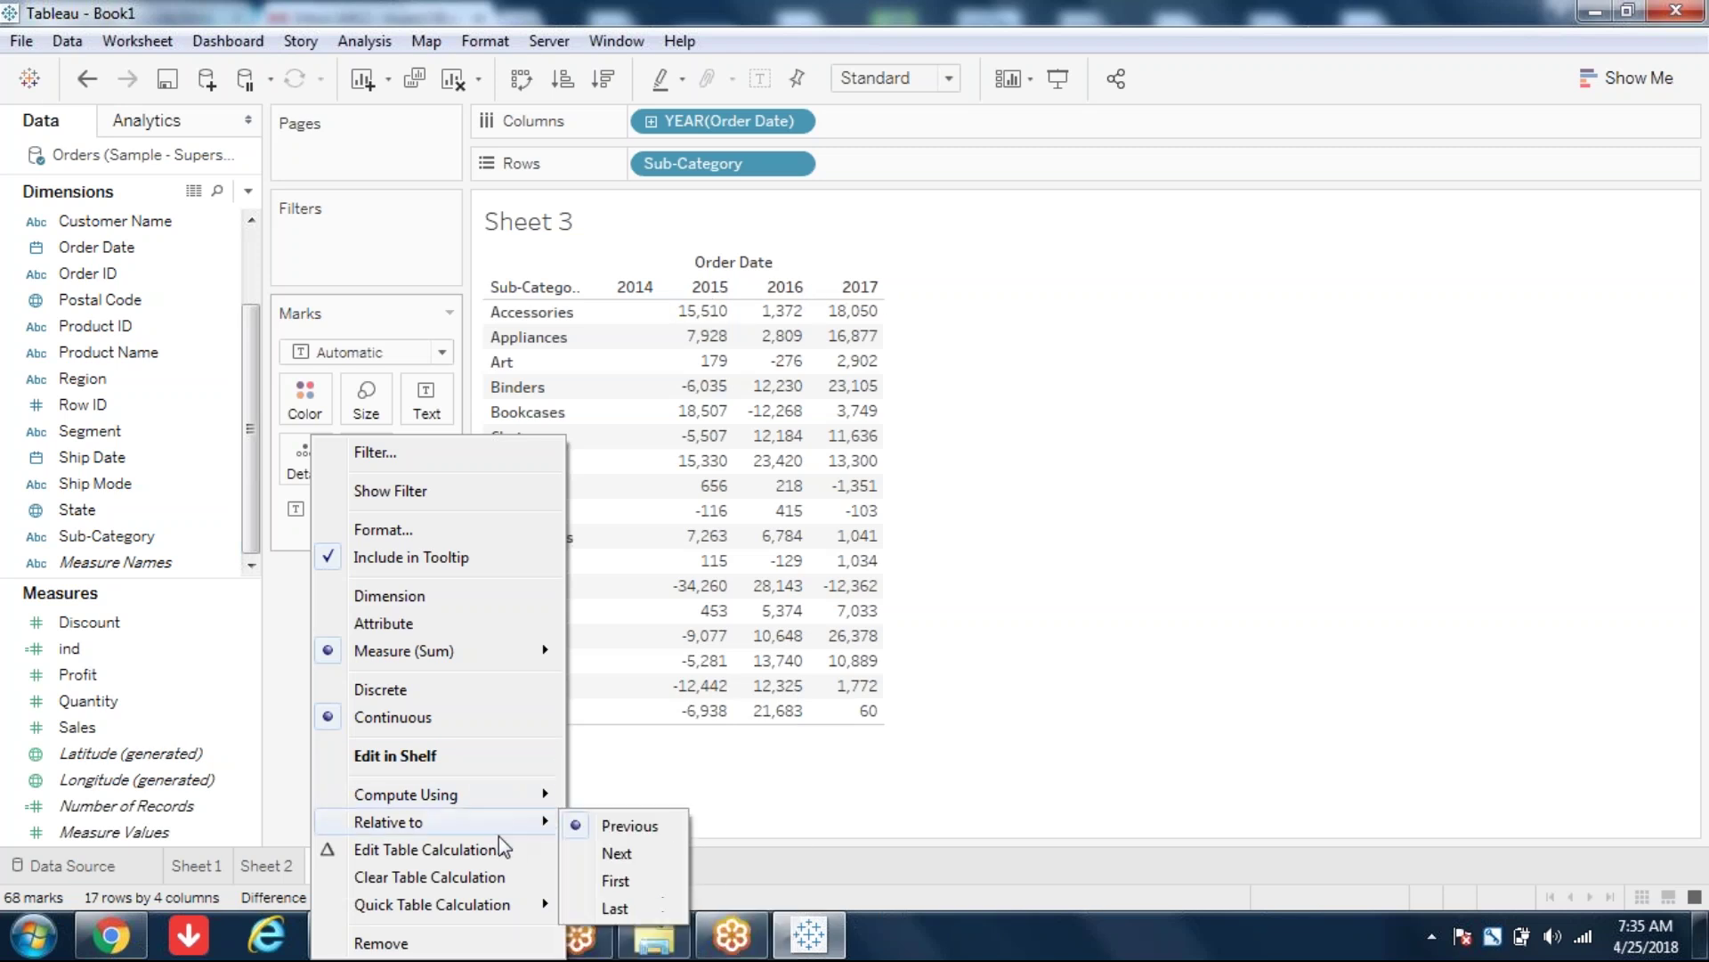
pyautogui.moveTo(512, 906)
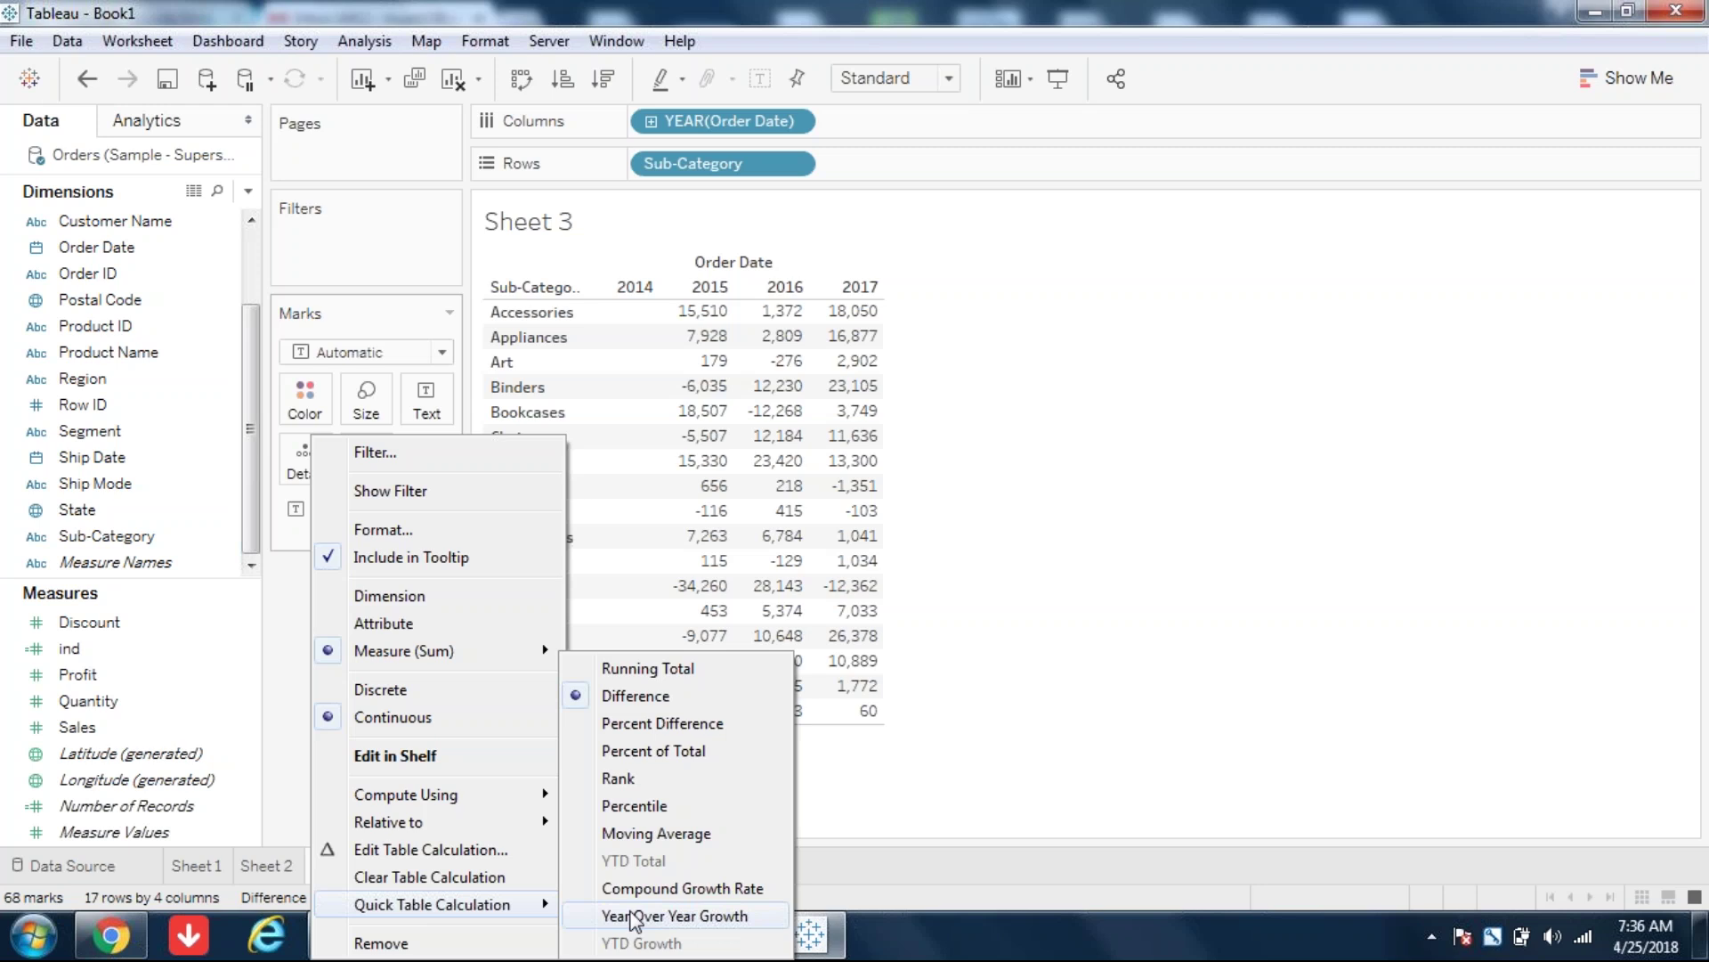
pyautogui.click(718, 723)
pyautogui.click(428, 509)
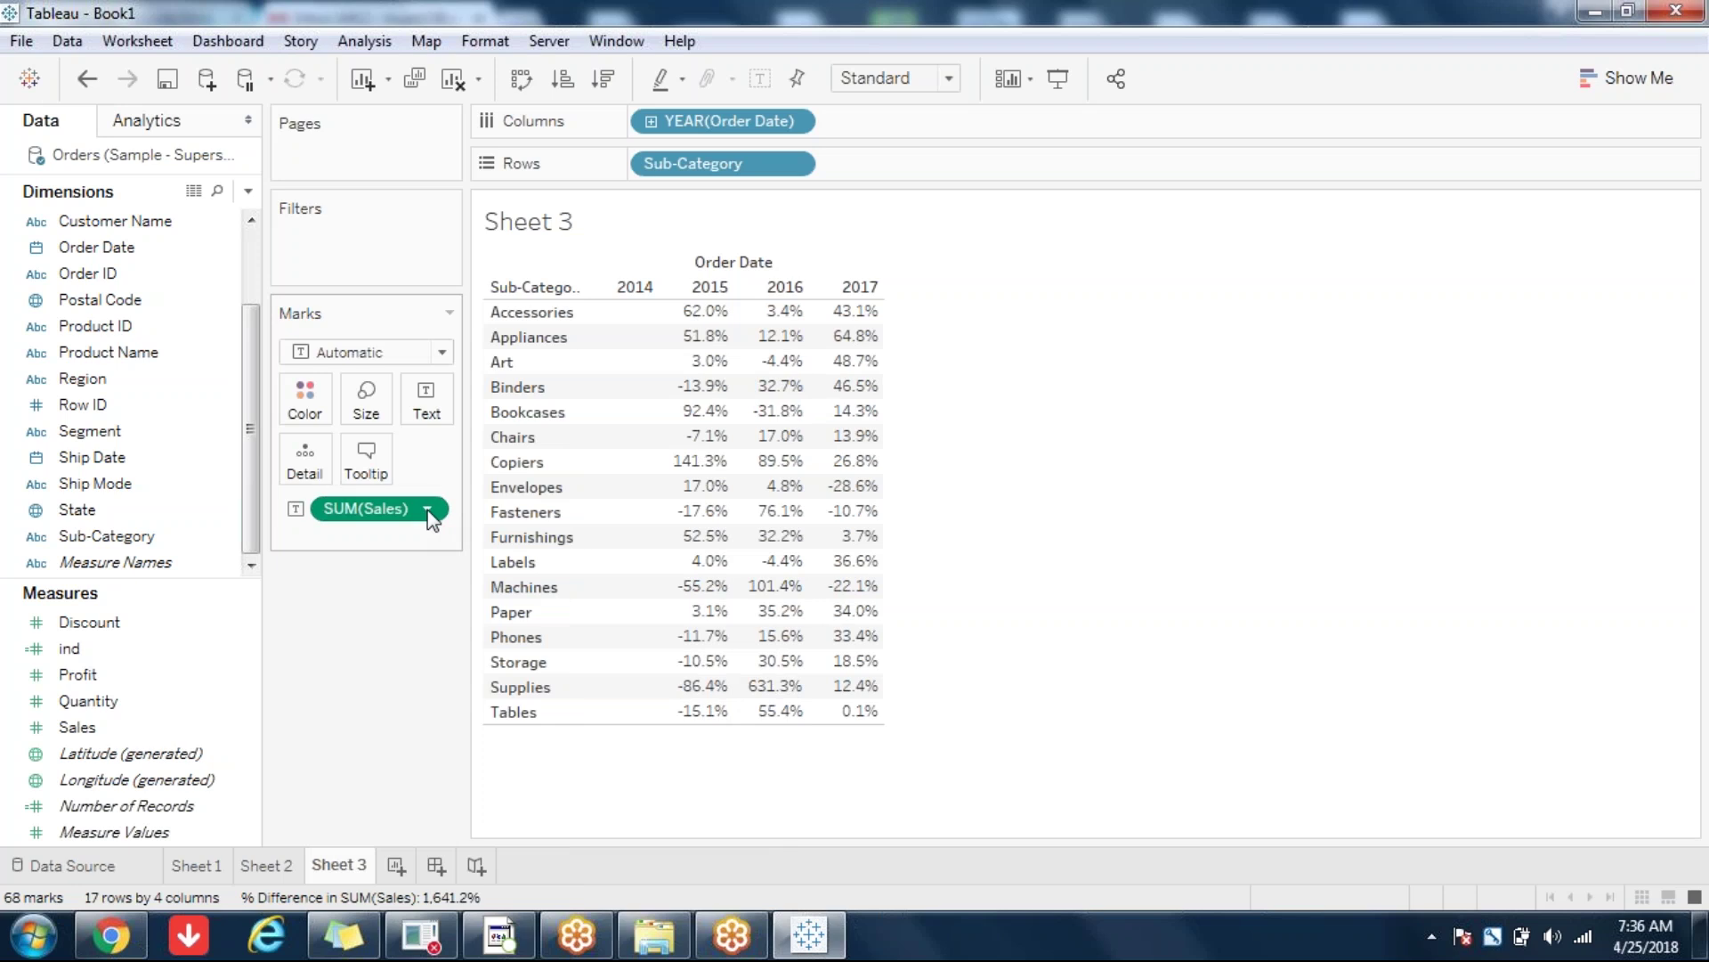
pyautogui.moveTo(442, 797)
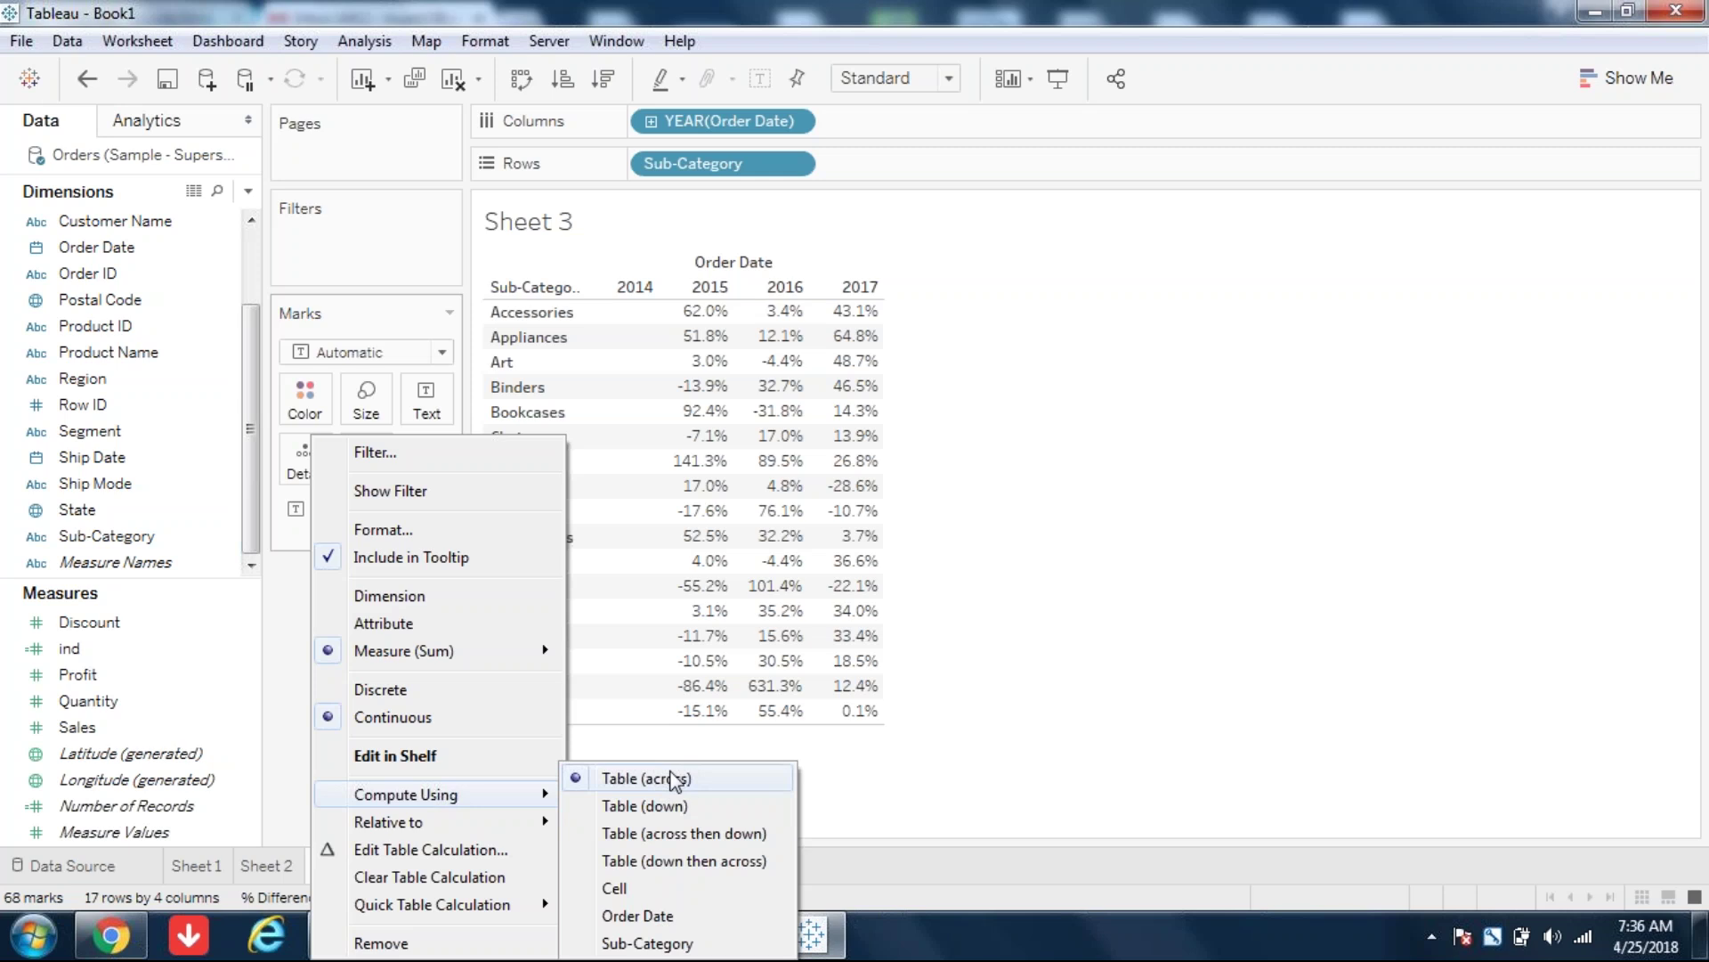
pyautogui.click(1080, 593)
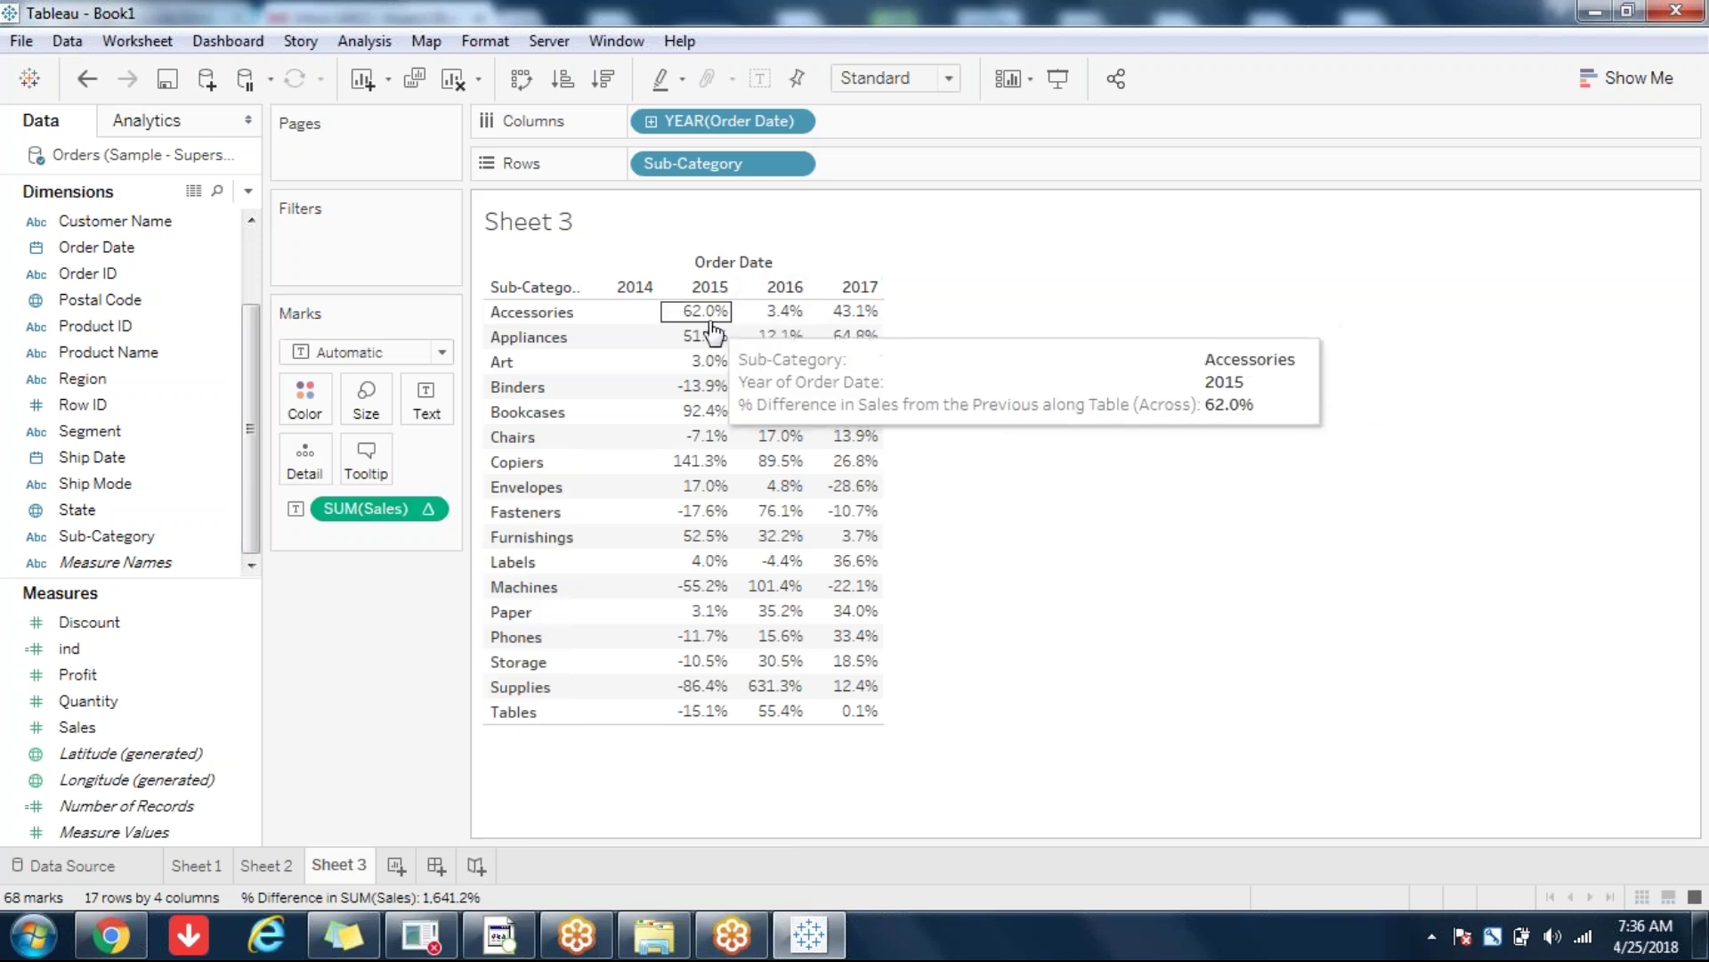
# Step: Duplicate Sheet 3 and clear the table calculation on the copy so it shows plain sales
pyautogui.rightClick(333, 866)
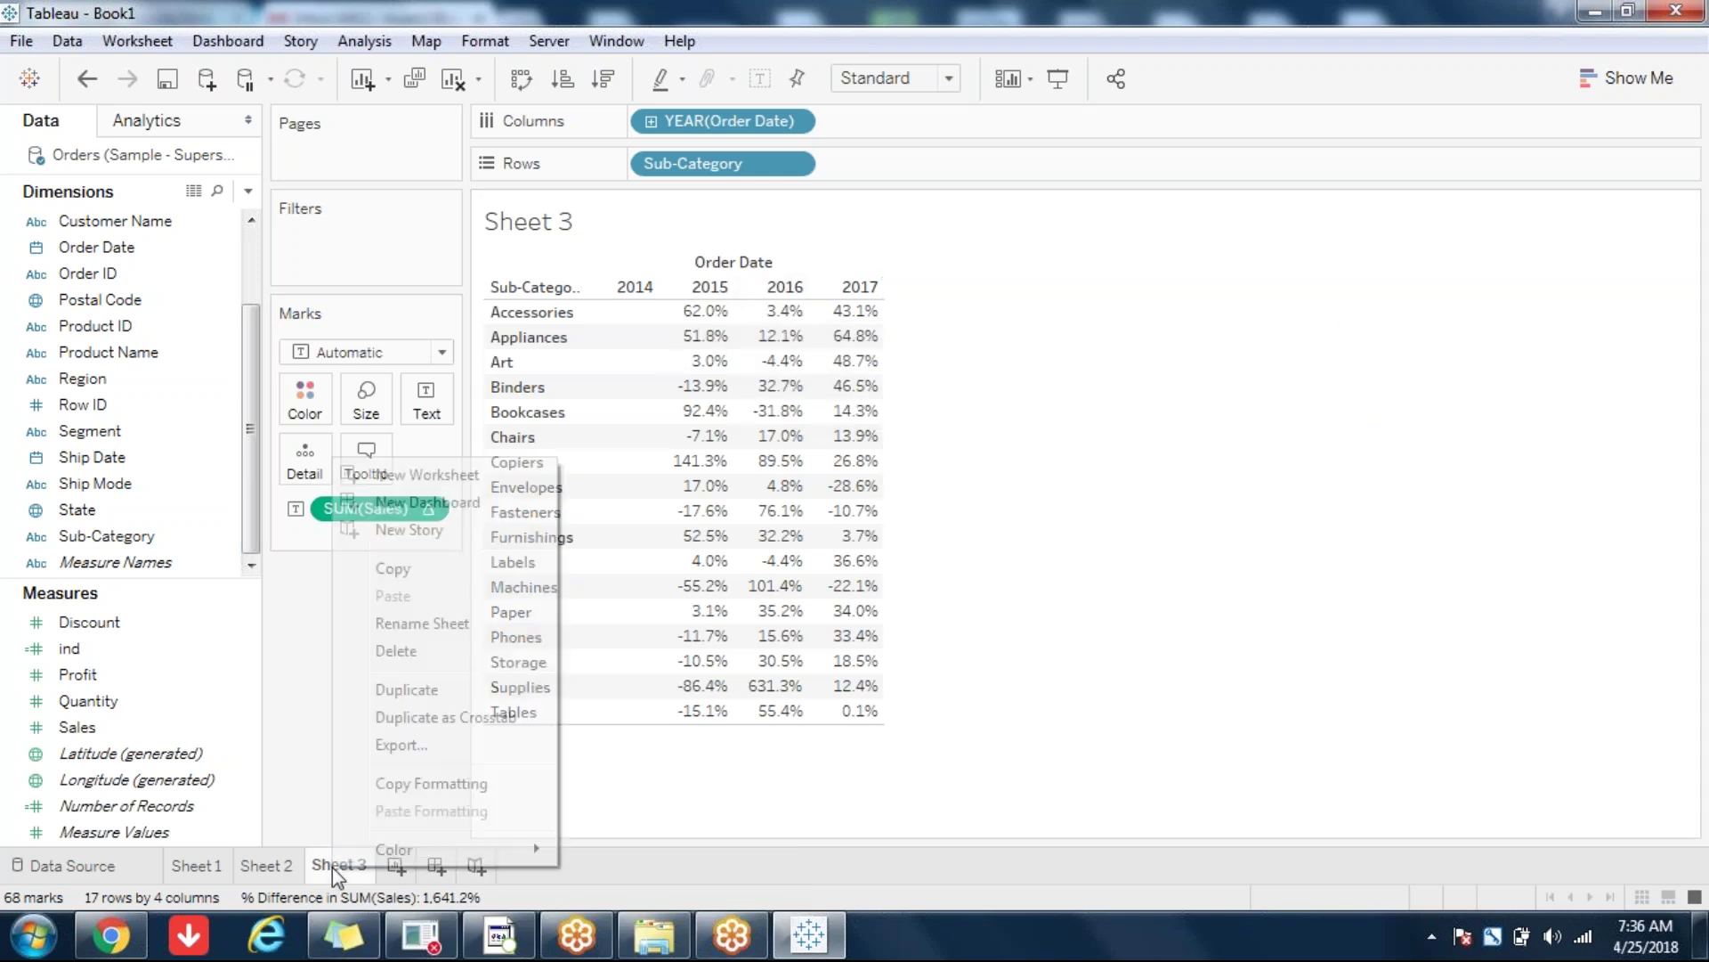
pyautogui.click(430, 692)
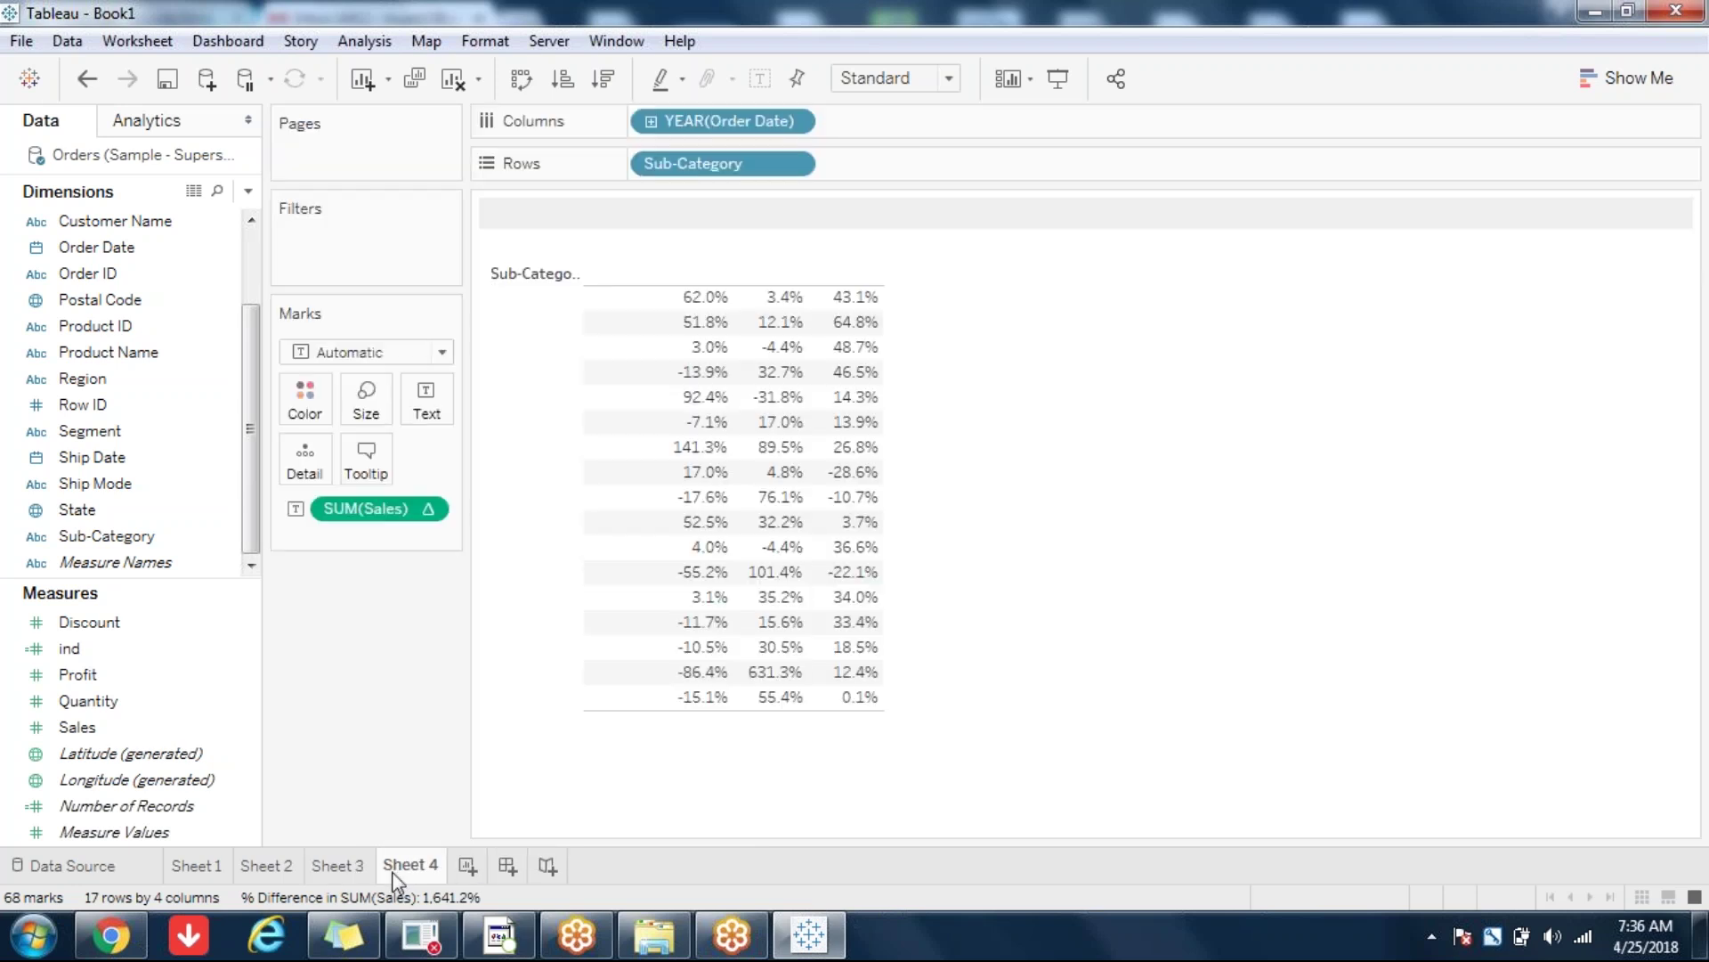
pyautogui.rightClick(423, 506)
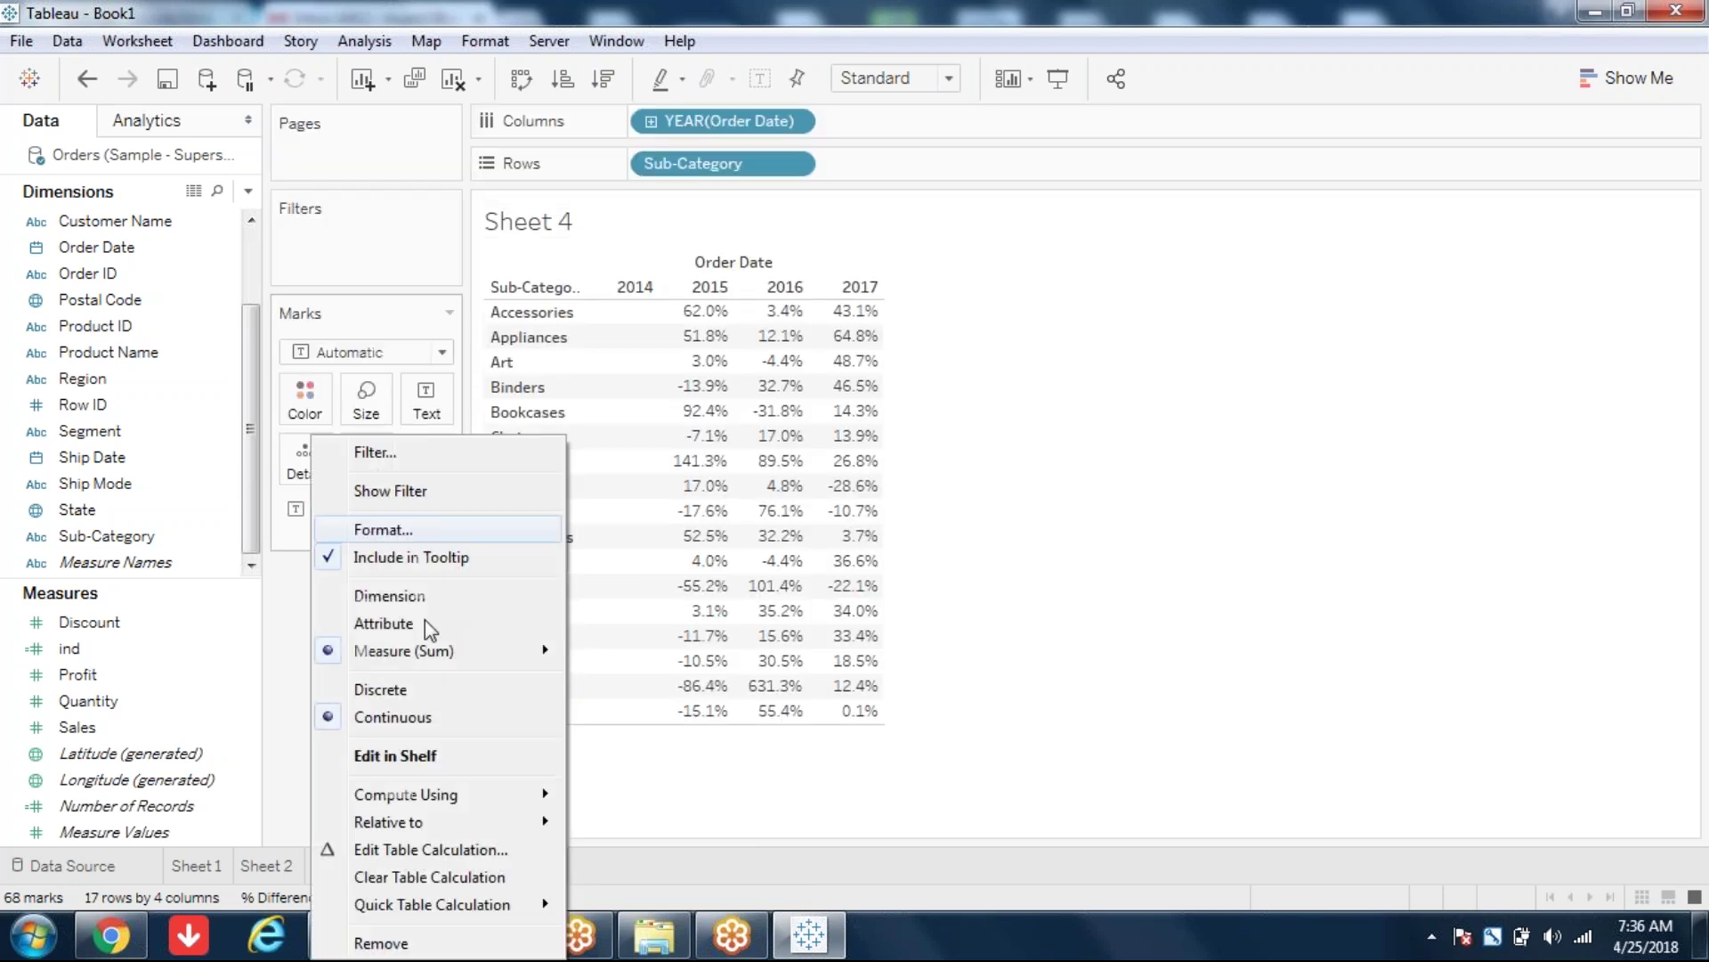
pyautogui.click(415, 877)
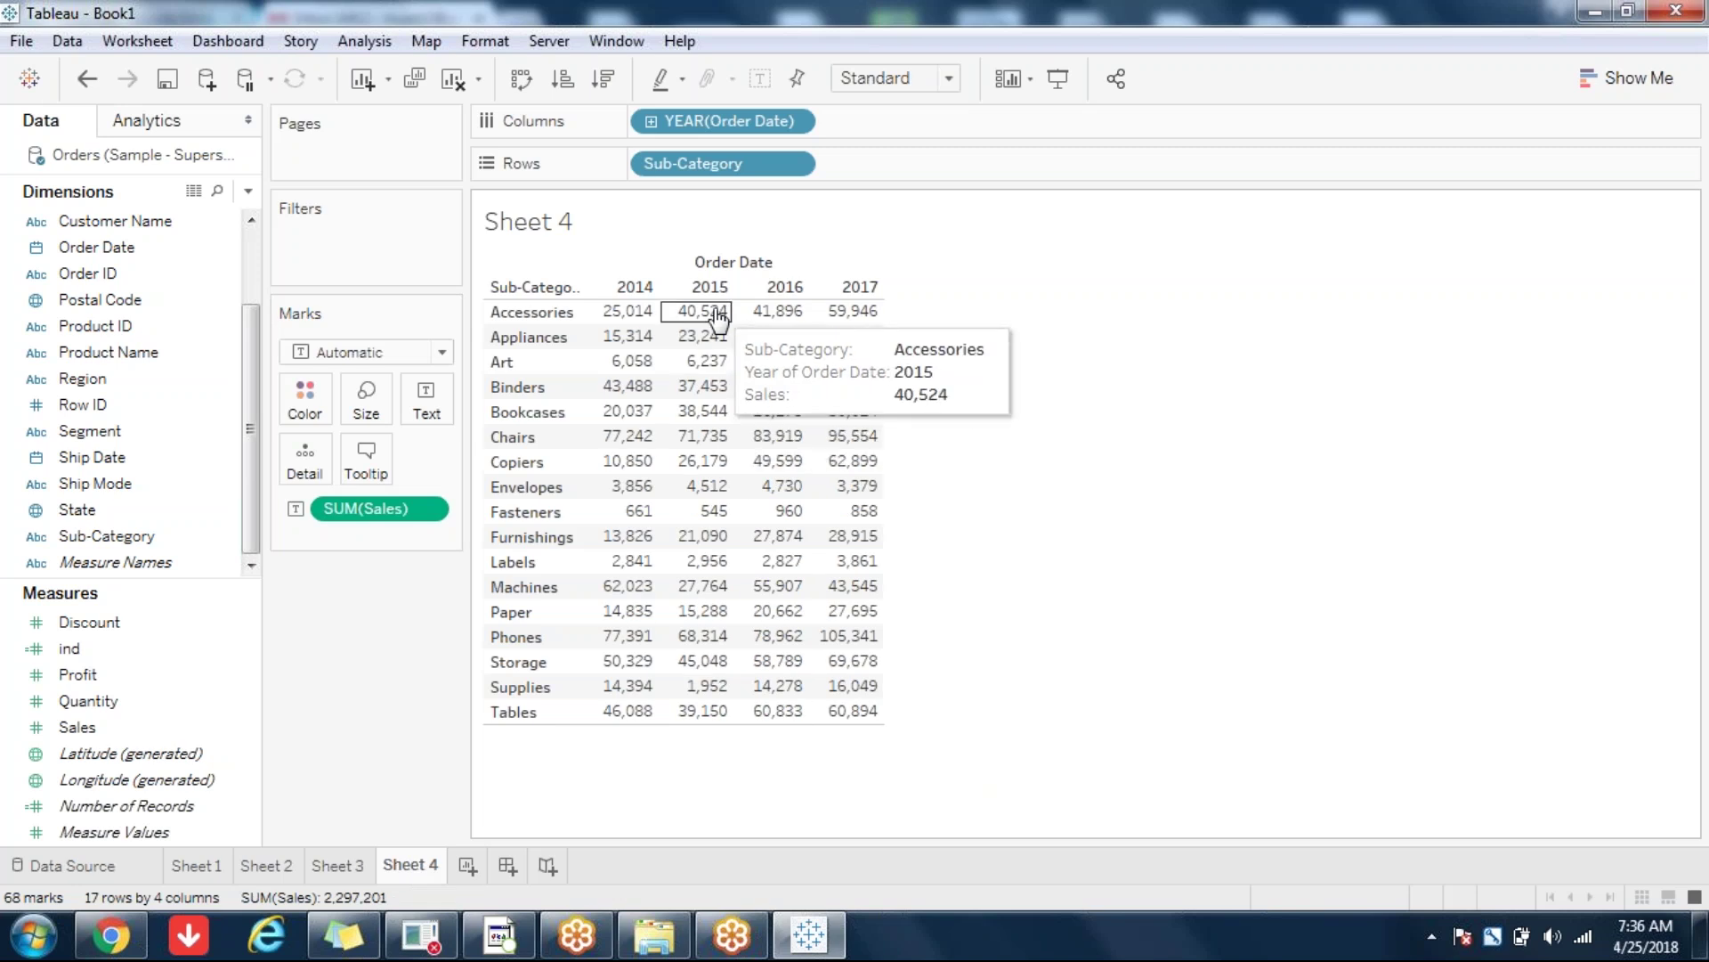
pyautogui.moveTo(643, 327)
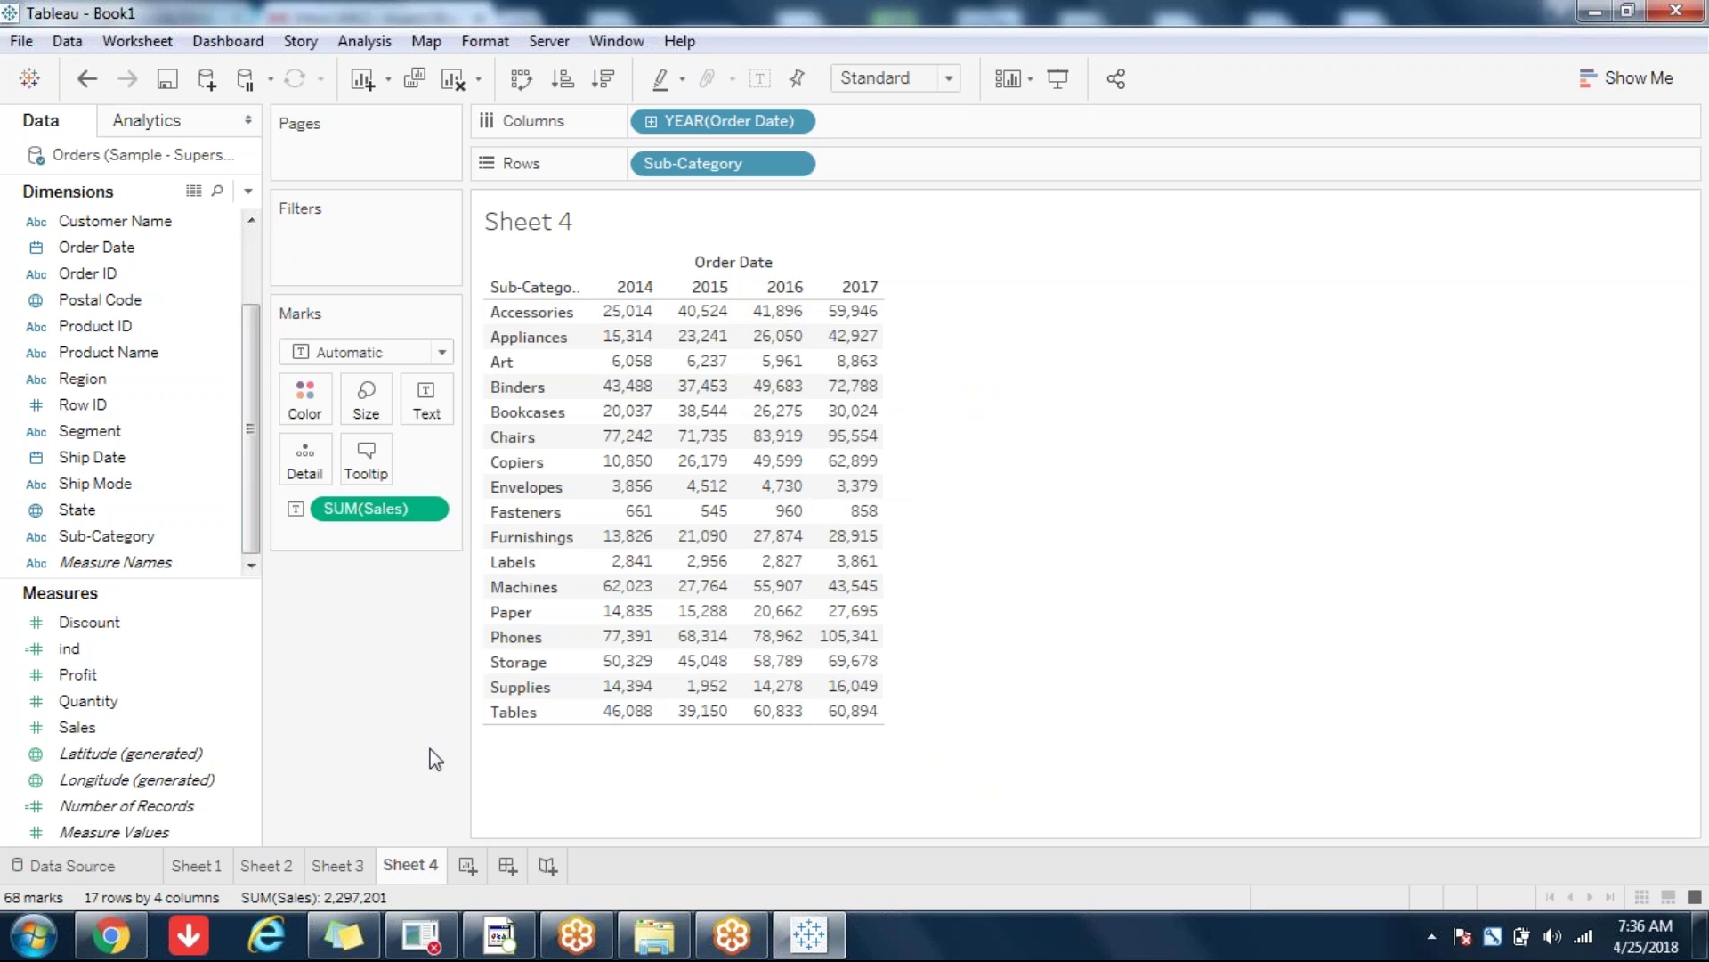
# Step: Compare the Accessories percent differences on Sheet 3 with the yearly sales amounts on Sheet 4
pyautogui.click(347, 876)
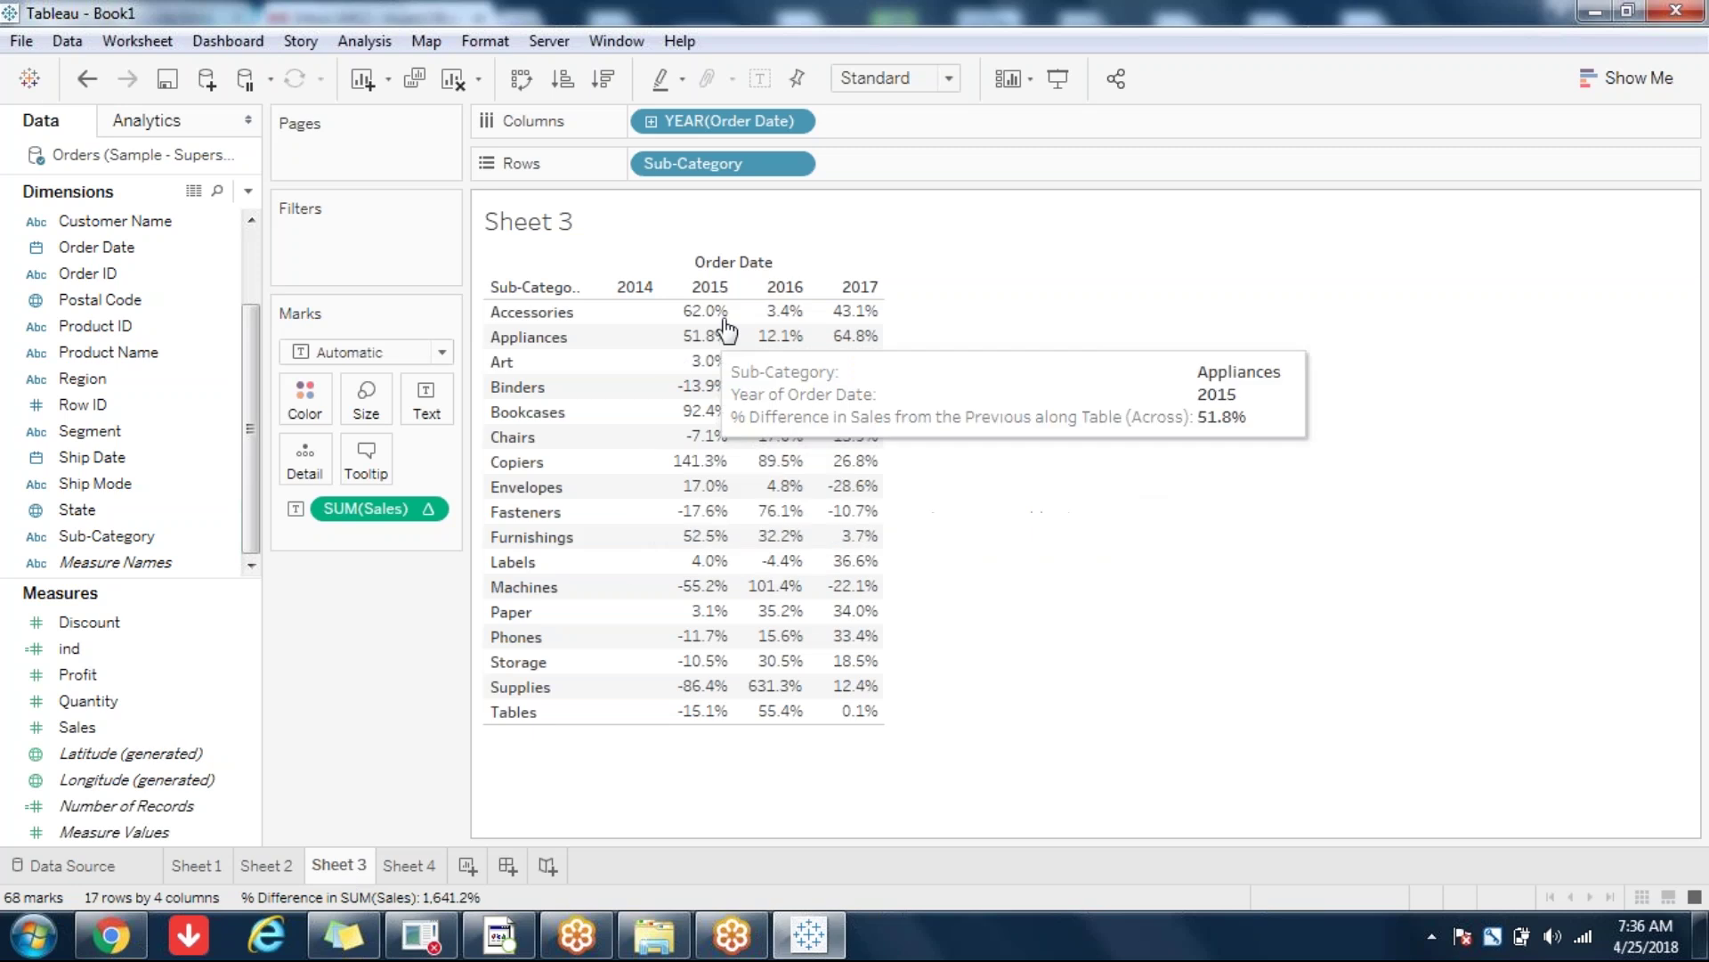
pyautogui.moveTo(711, 325)
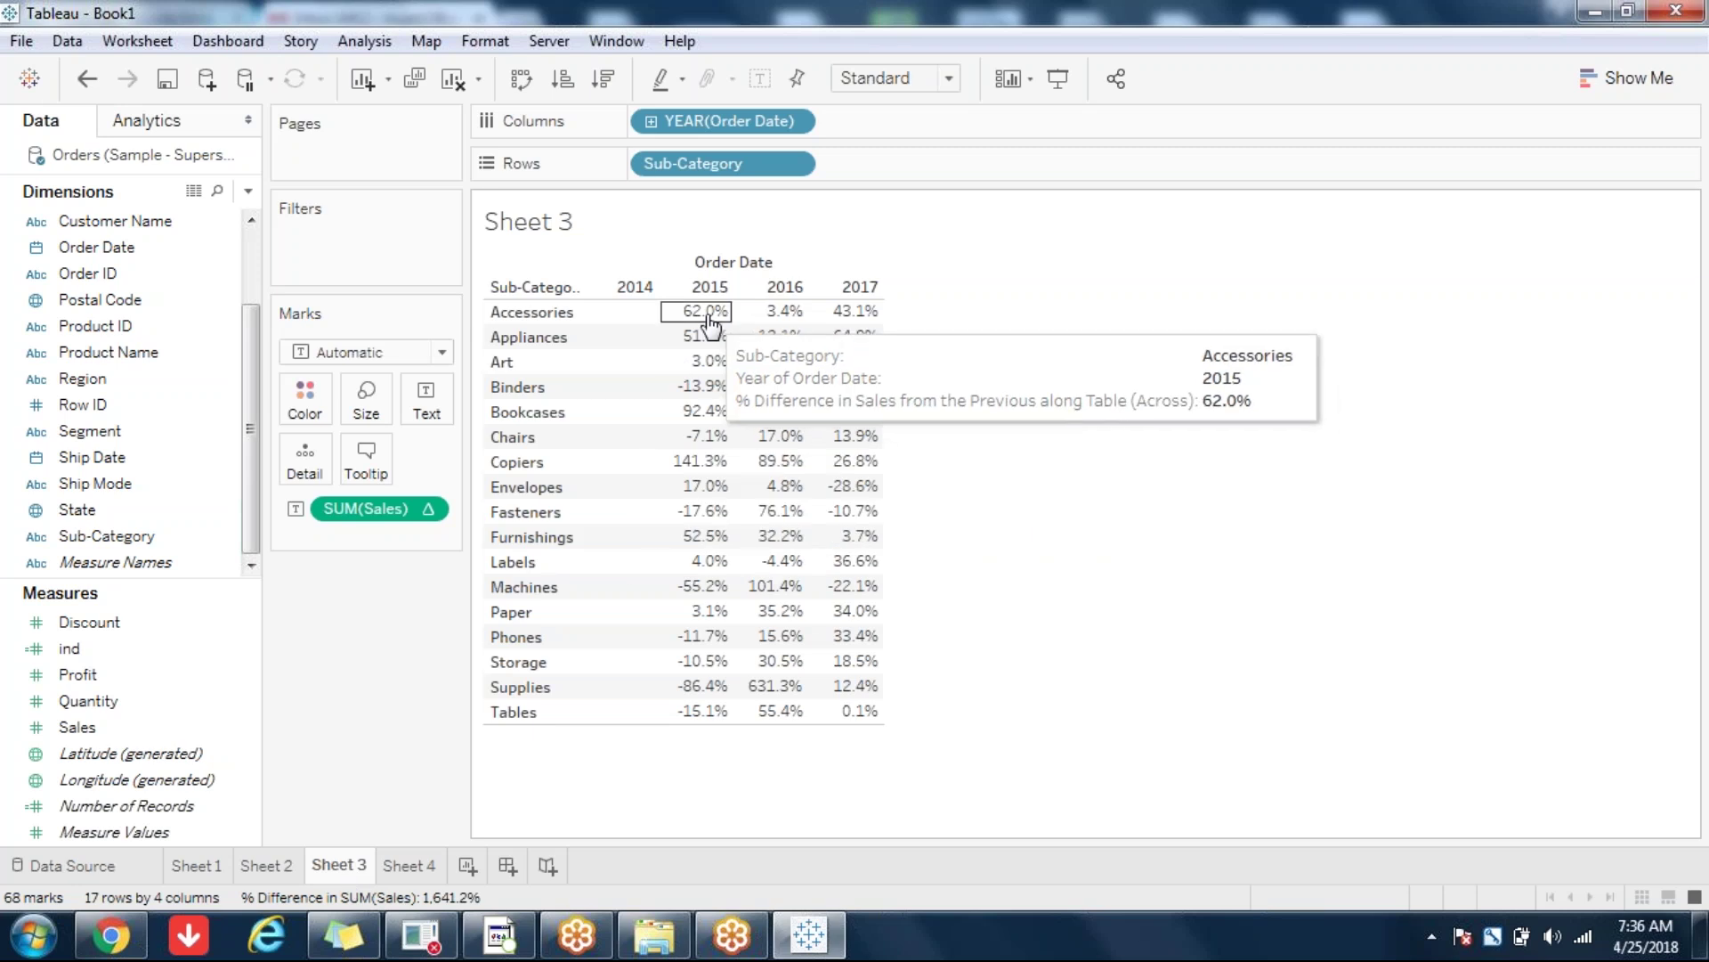
pyautogui.click(410, 873)
pyautogui.moveTo(784, 319)
pyautogui.moveTo(700, 335)
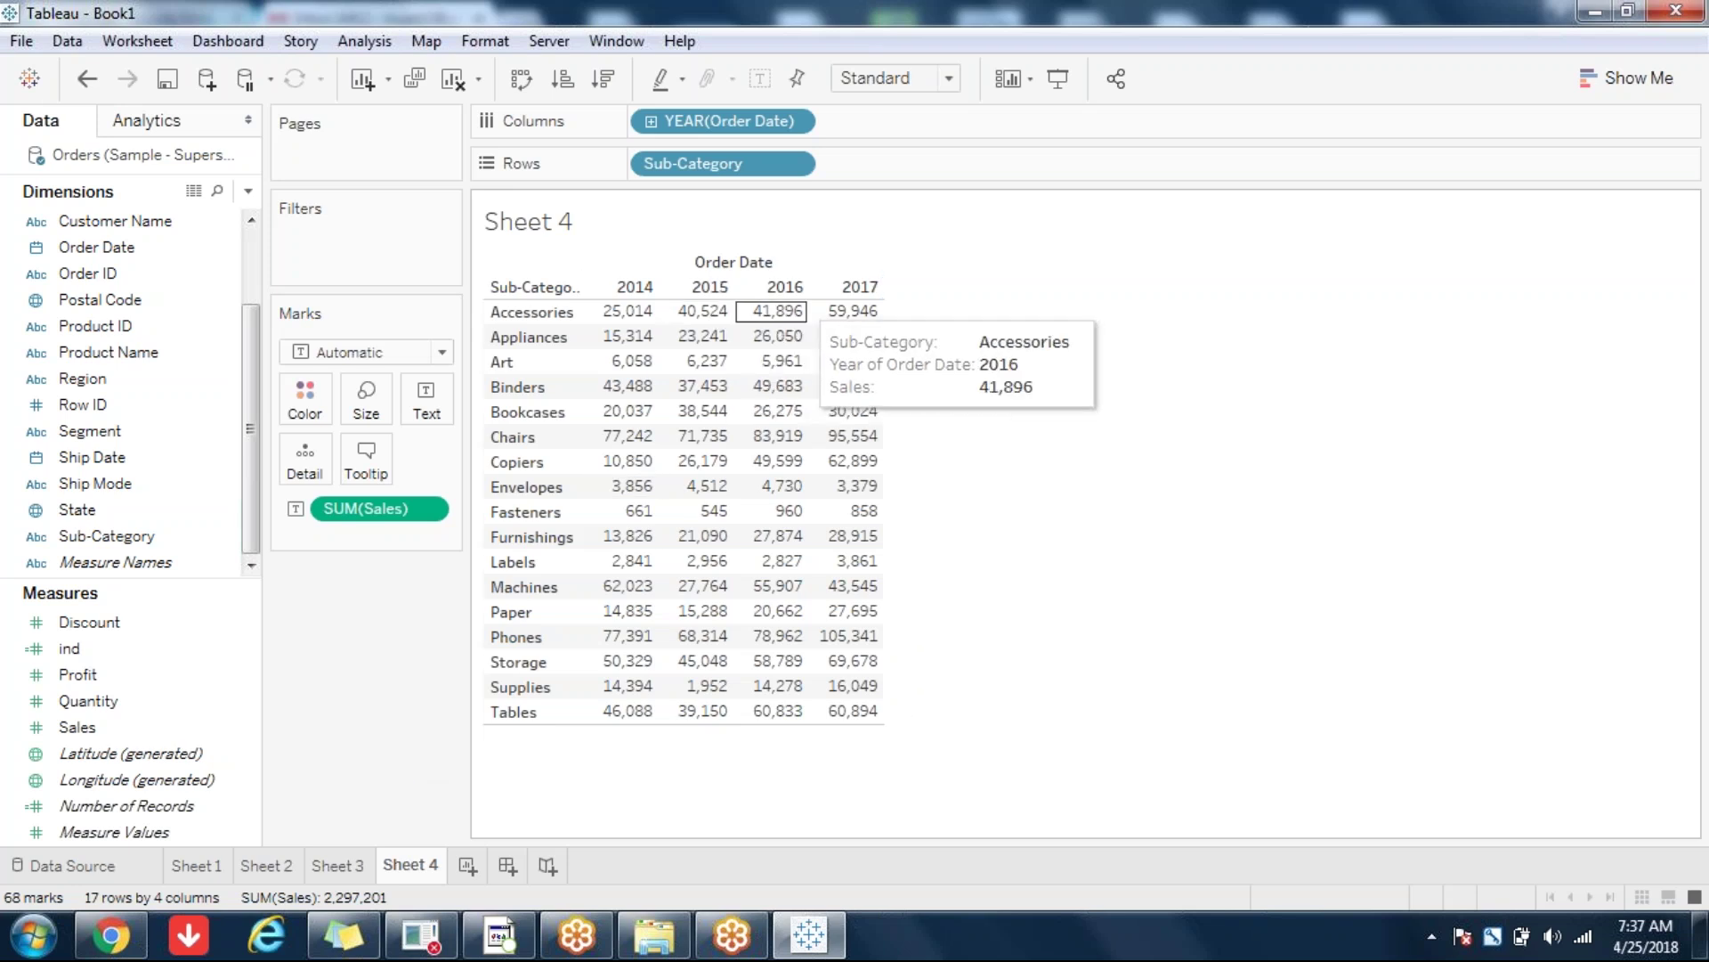
pyautogui.click(345, 867)
pyautogui.moveTo(771, 311)
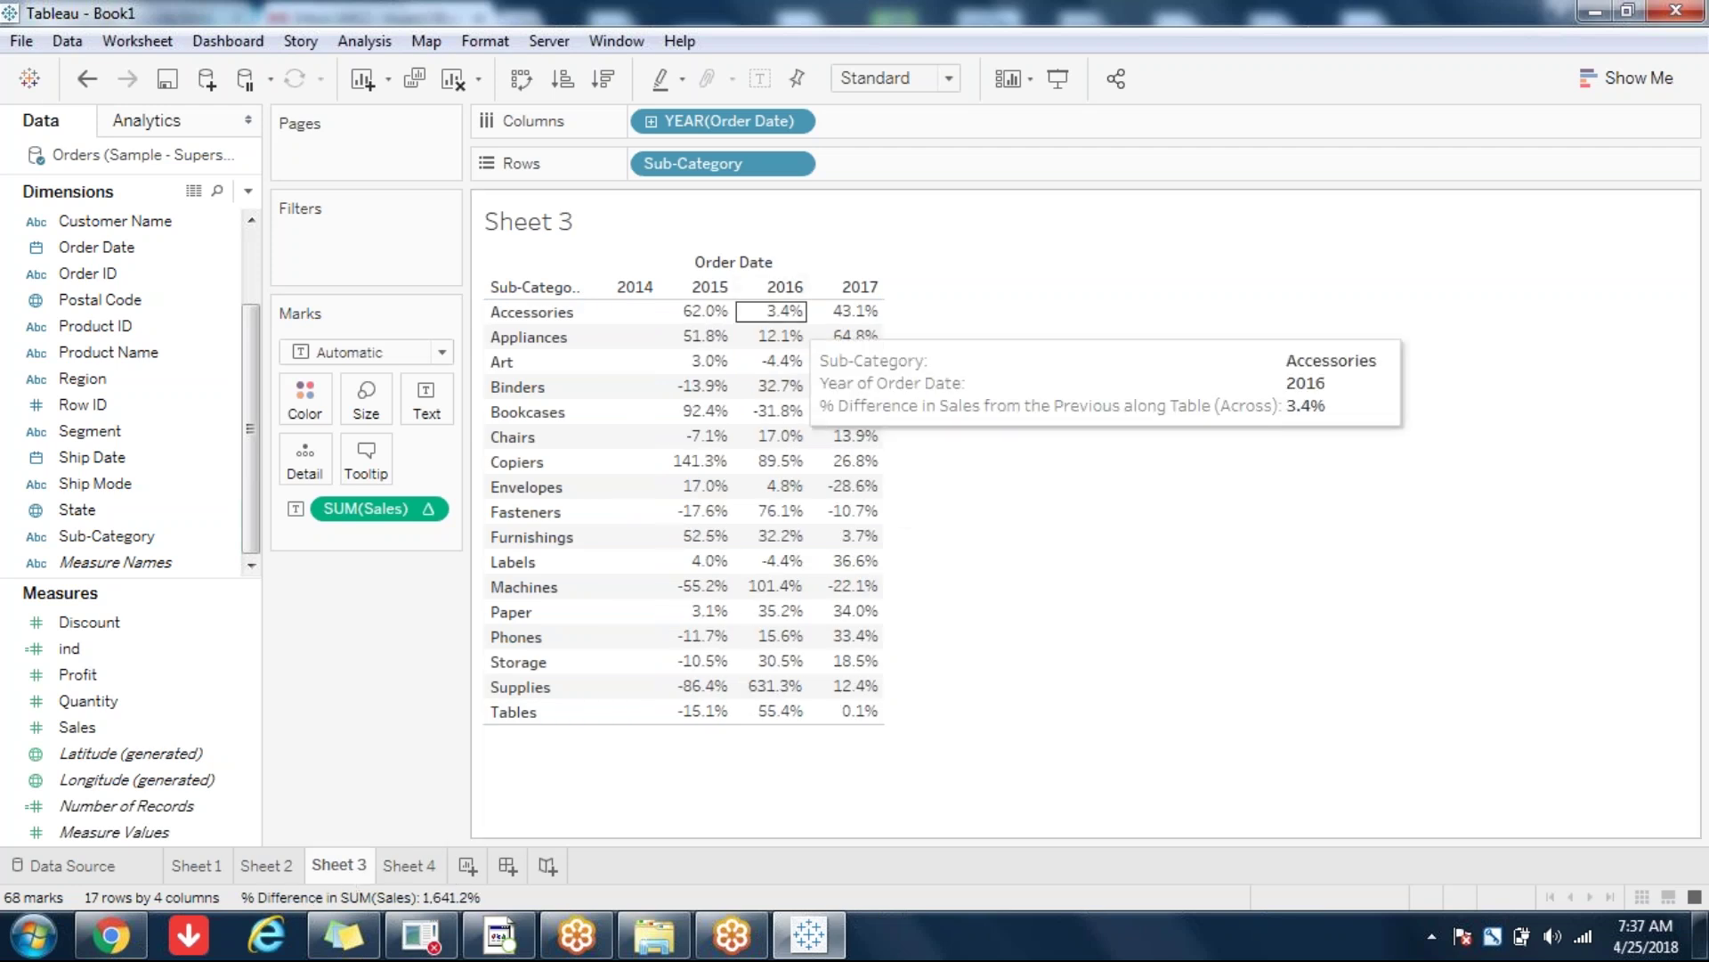
pyautogui.click(422, 868)
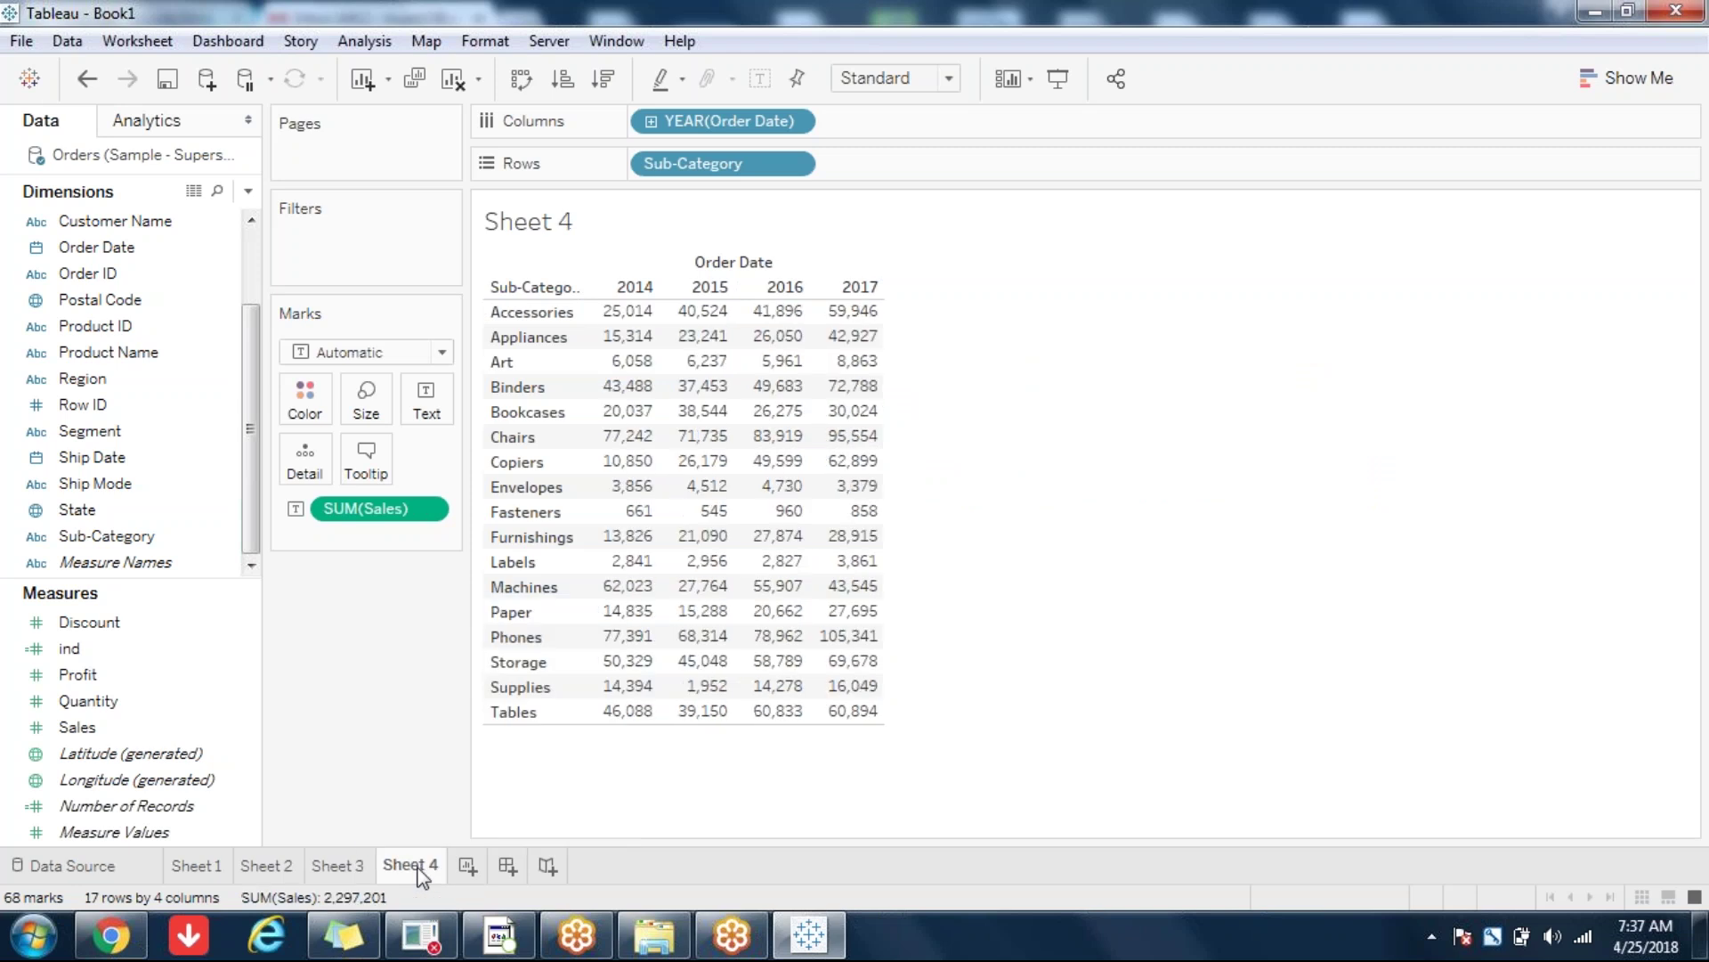
pyautogui.moveTo(862, 330)
pyautogui.moveTo(788, 319)
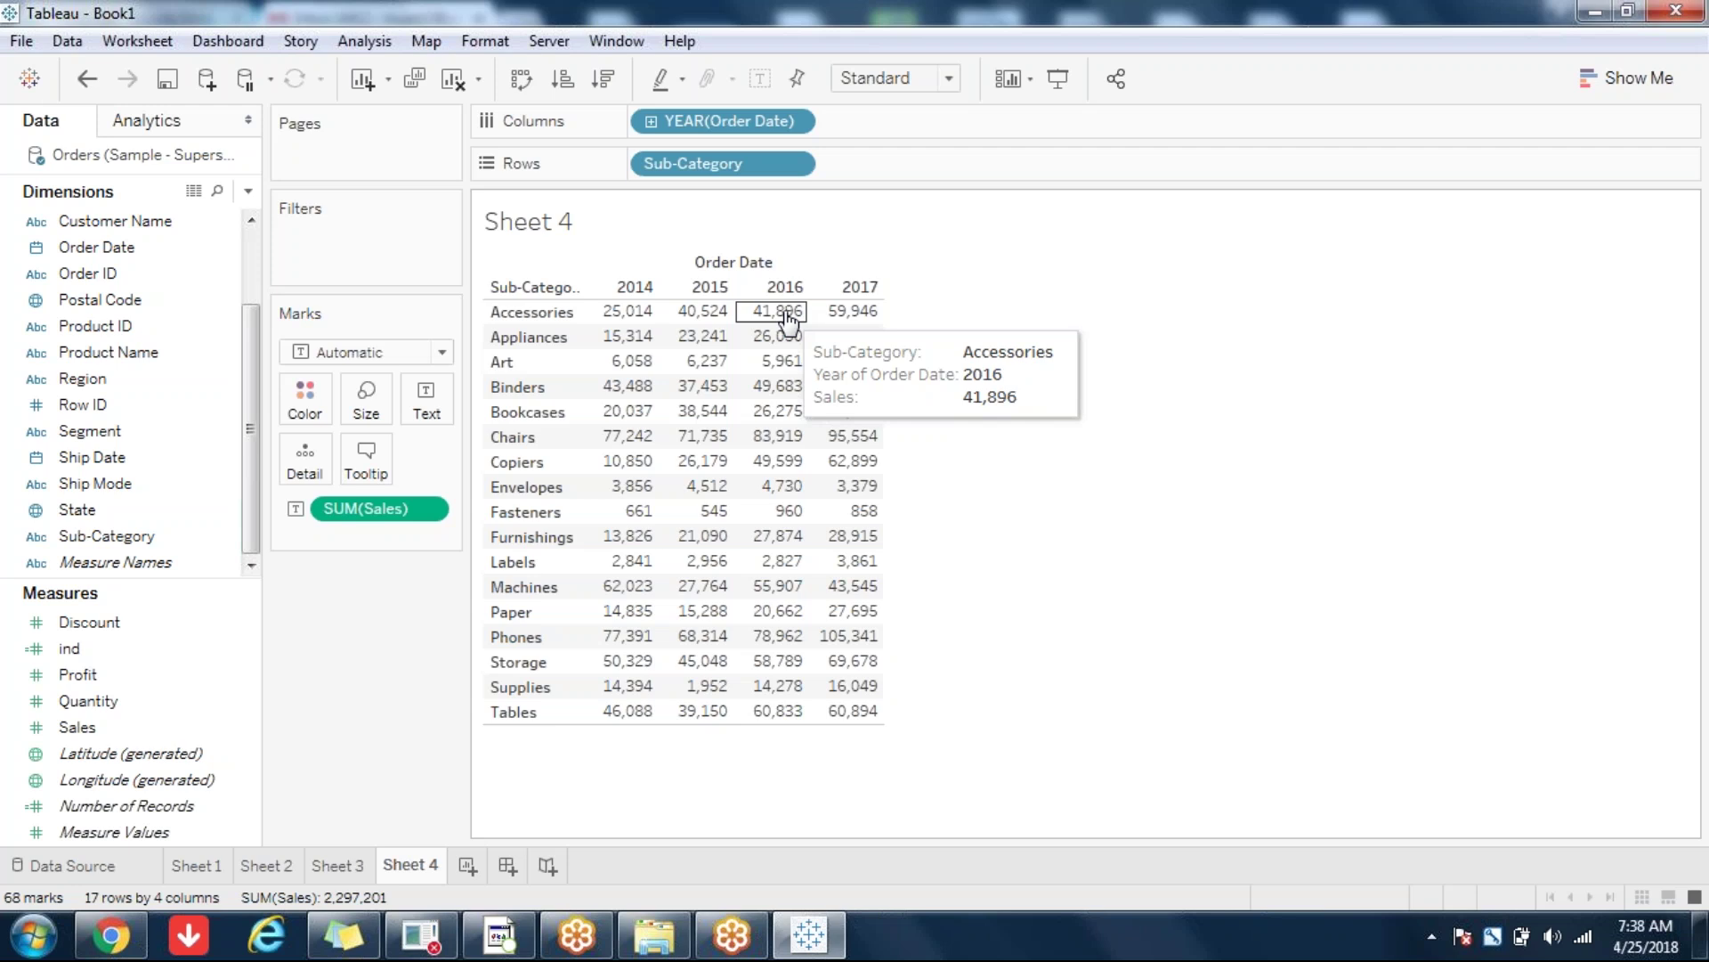
# Step: Try Year Over Year Growth for SUM(Sales) on Sheet 3, and set it back to Percent Difference
pyautogui.click(360, 875)
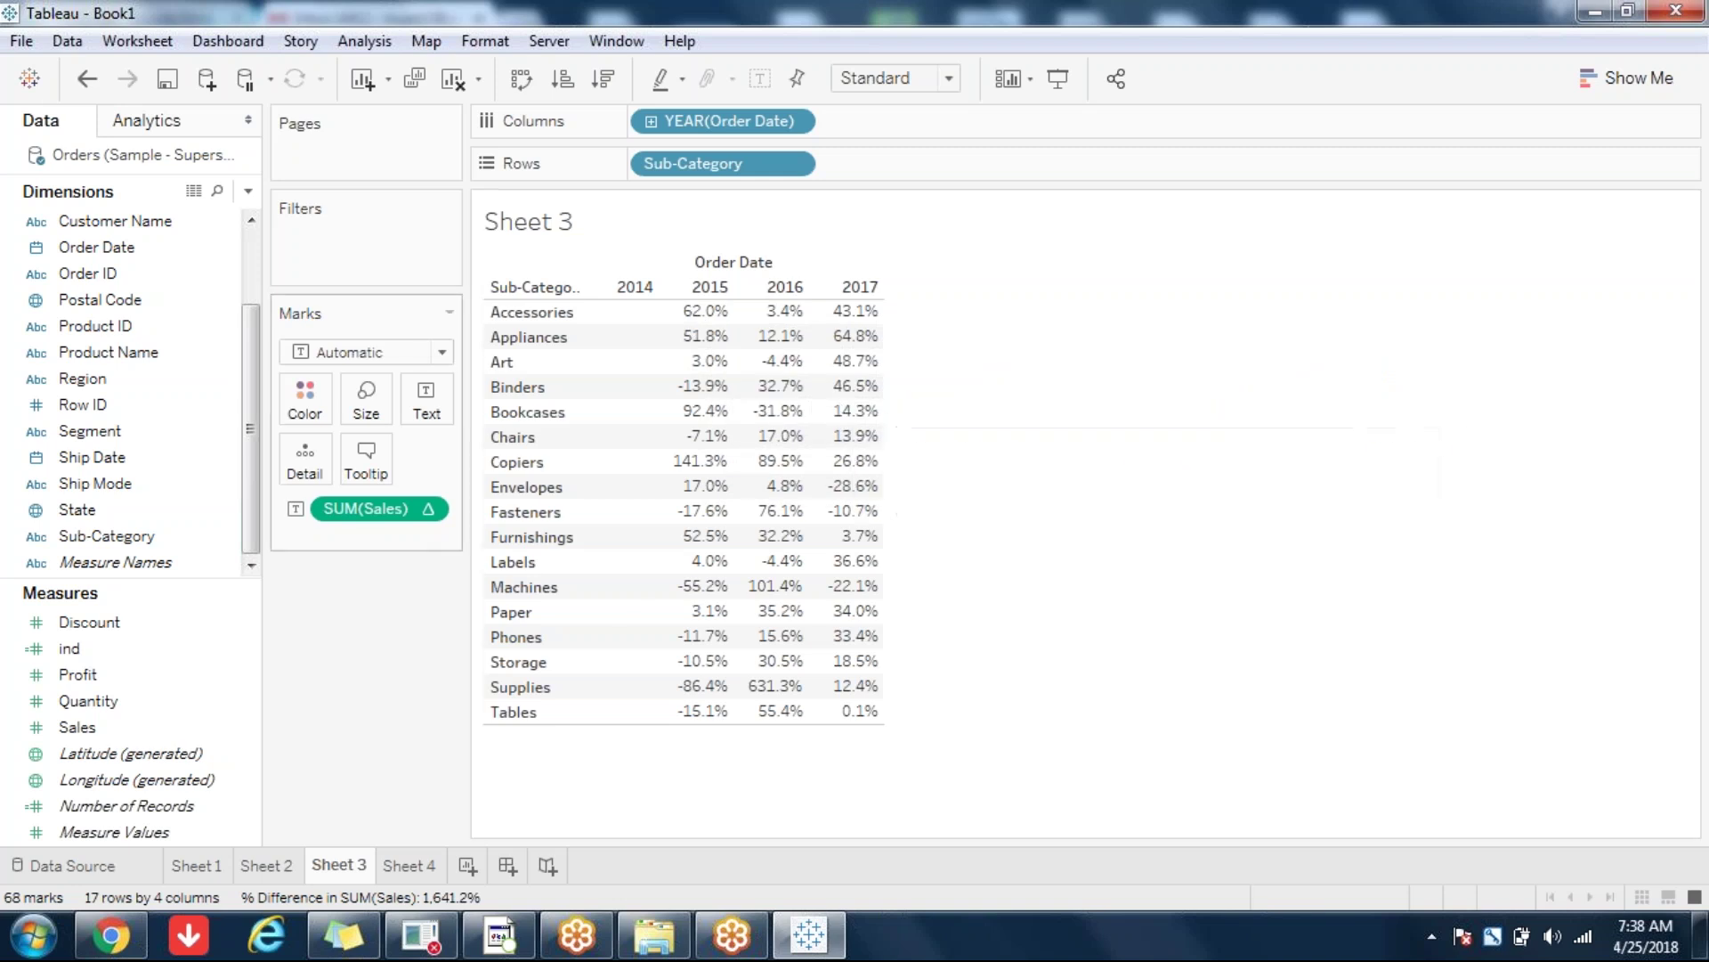
pyautogui.click(428, 511)
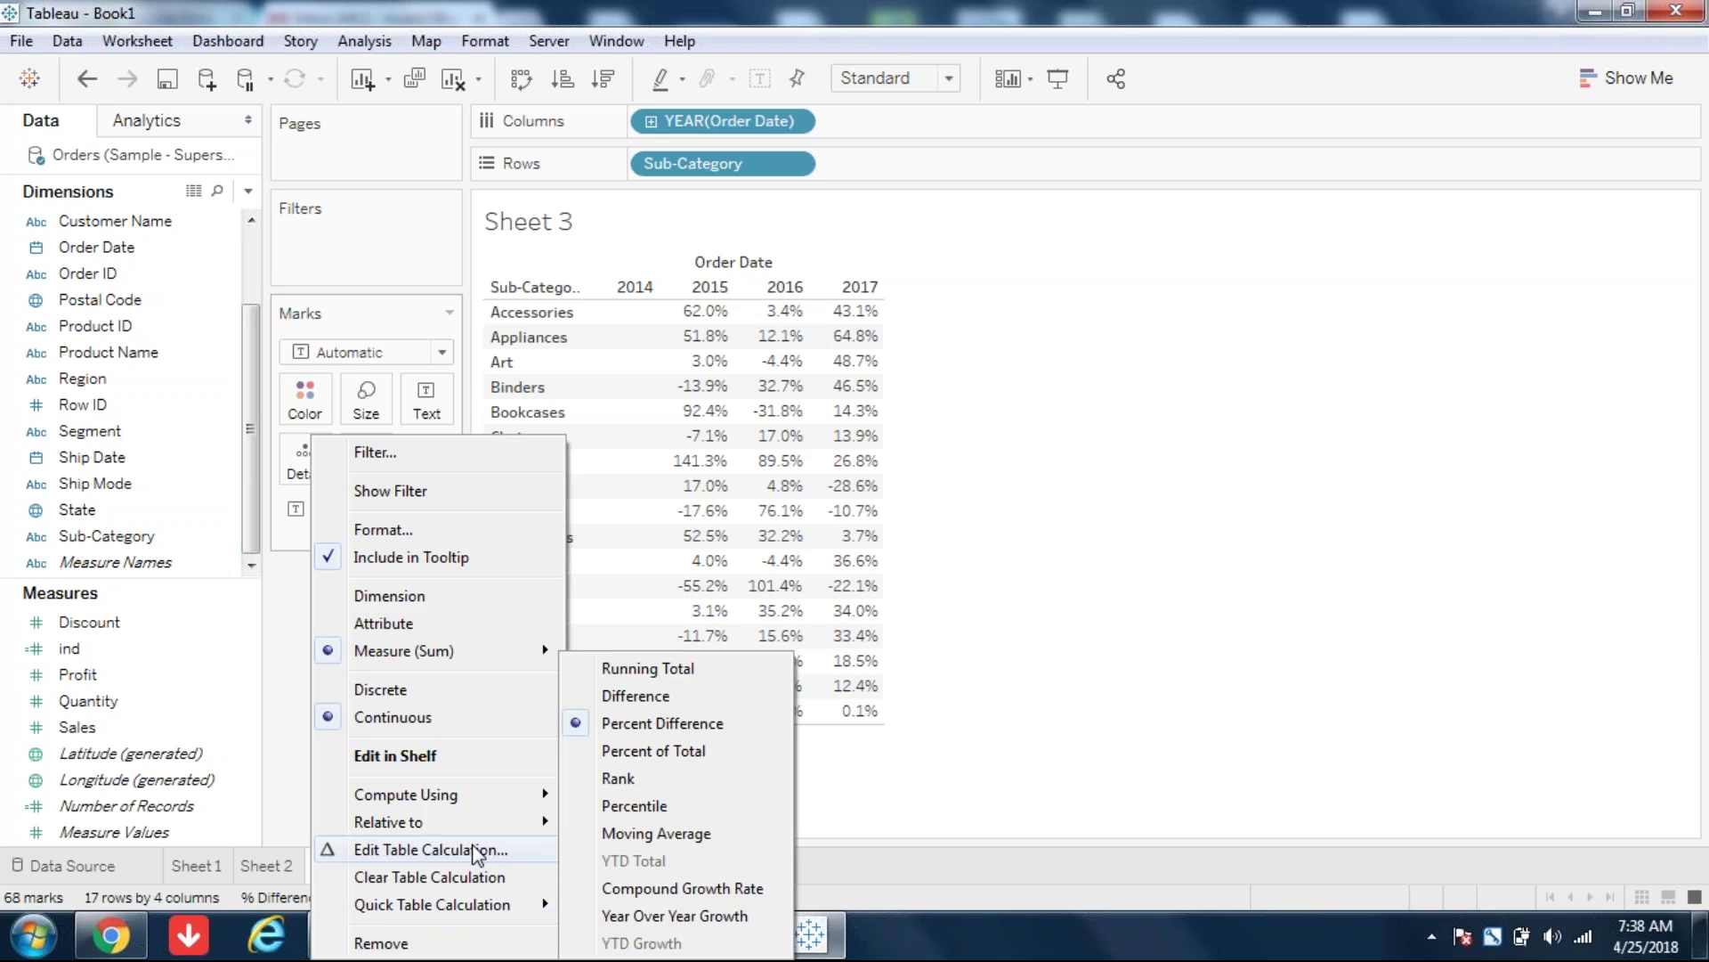
pyautogui.click(661, 920)
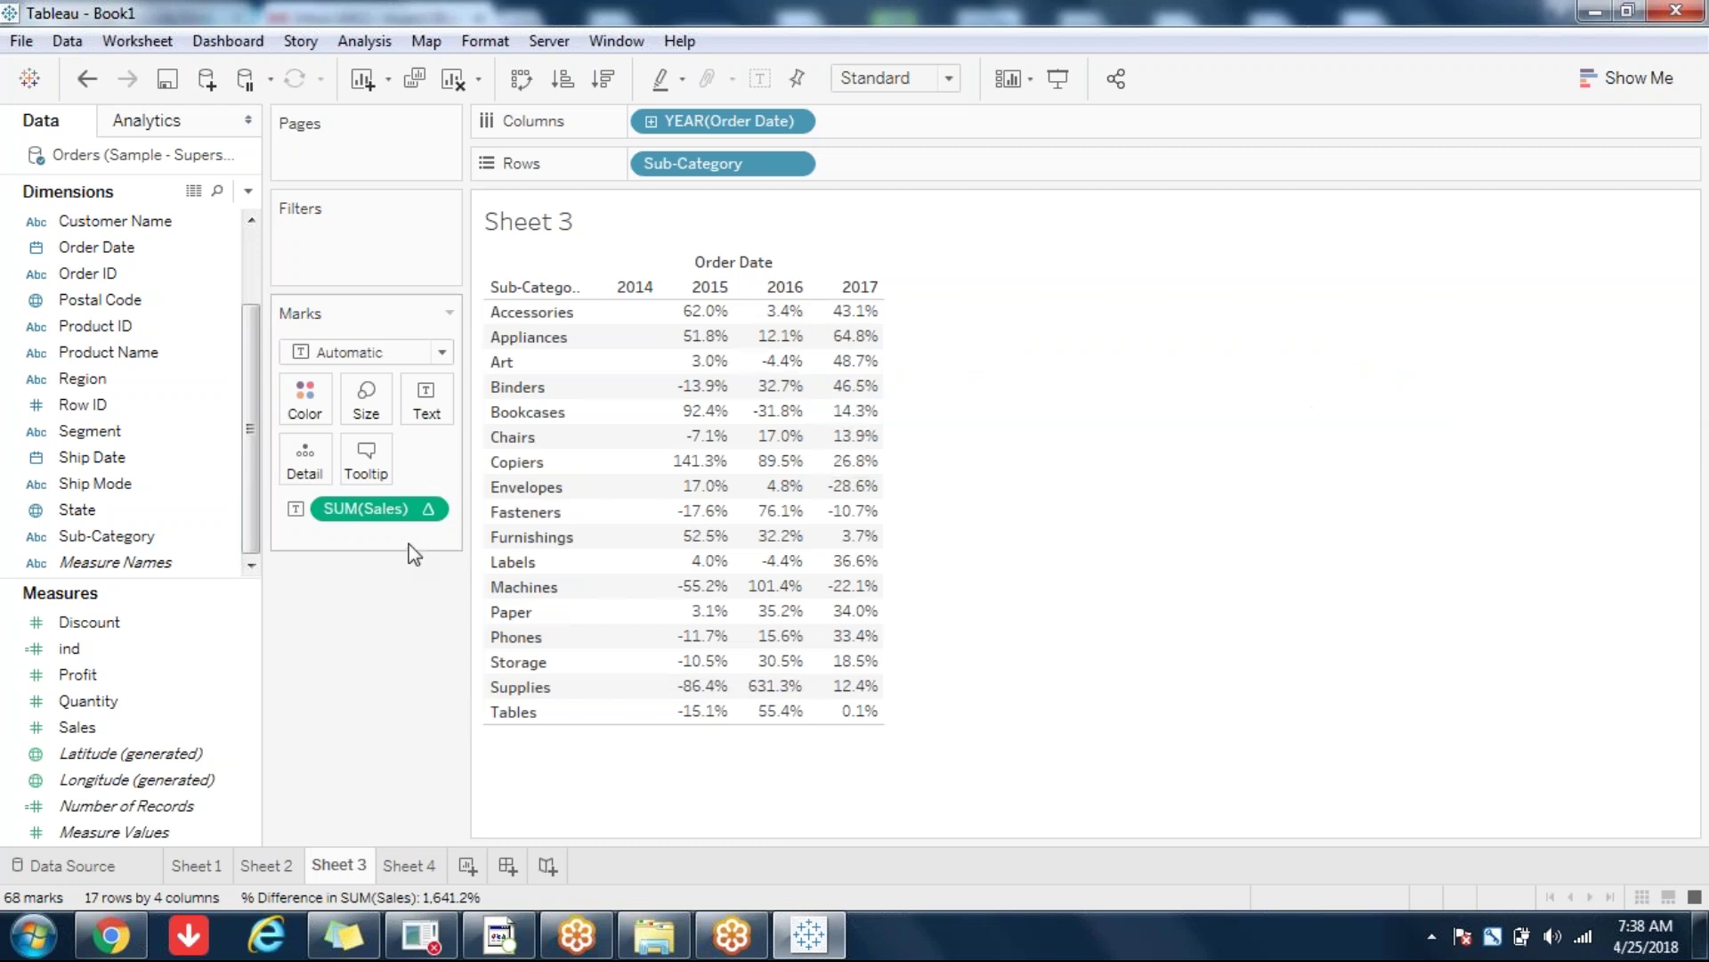
pyautogui.click(431, 508)
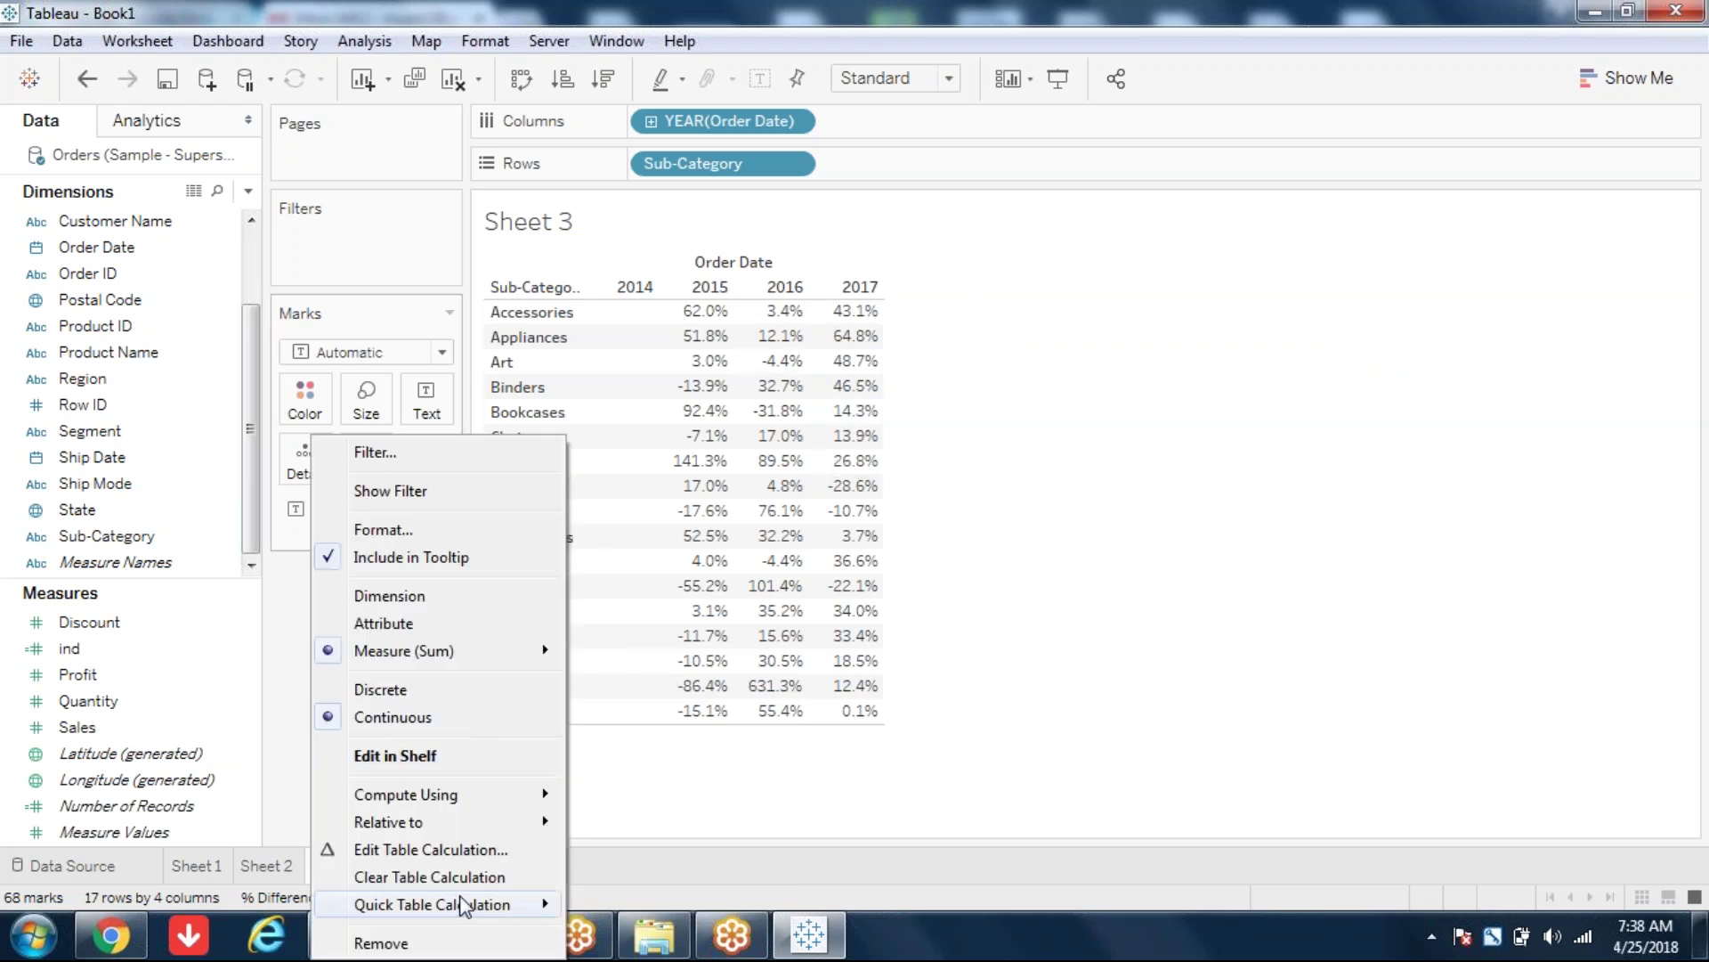
pyautogui.moveTo(458, 904)
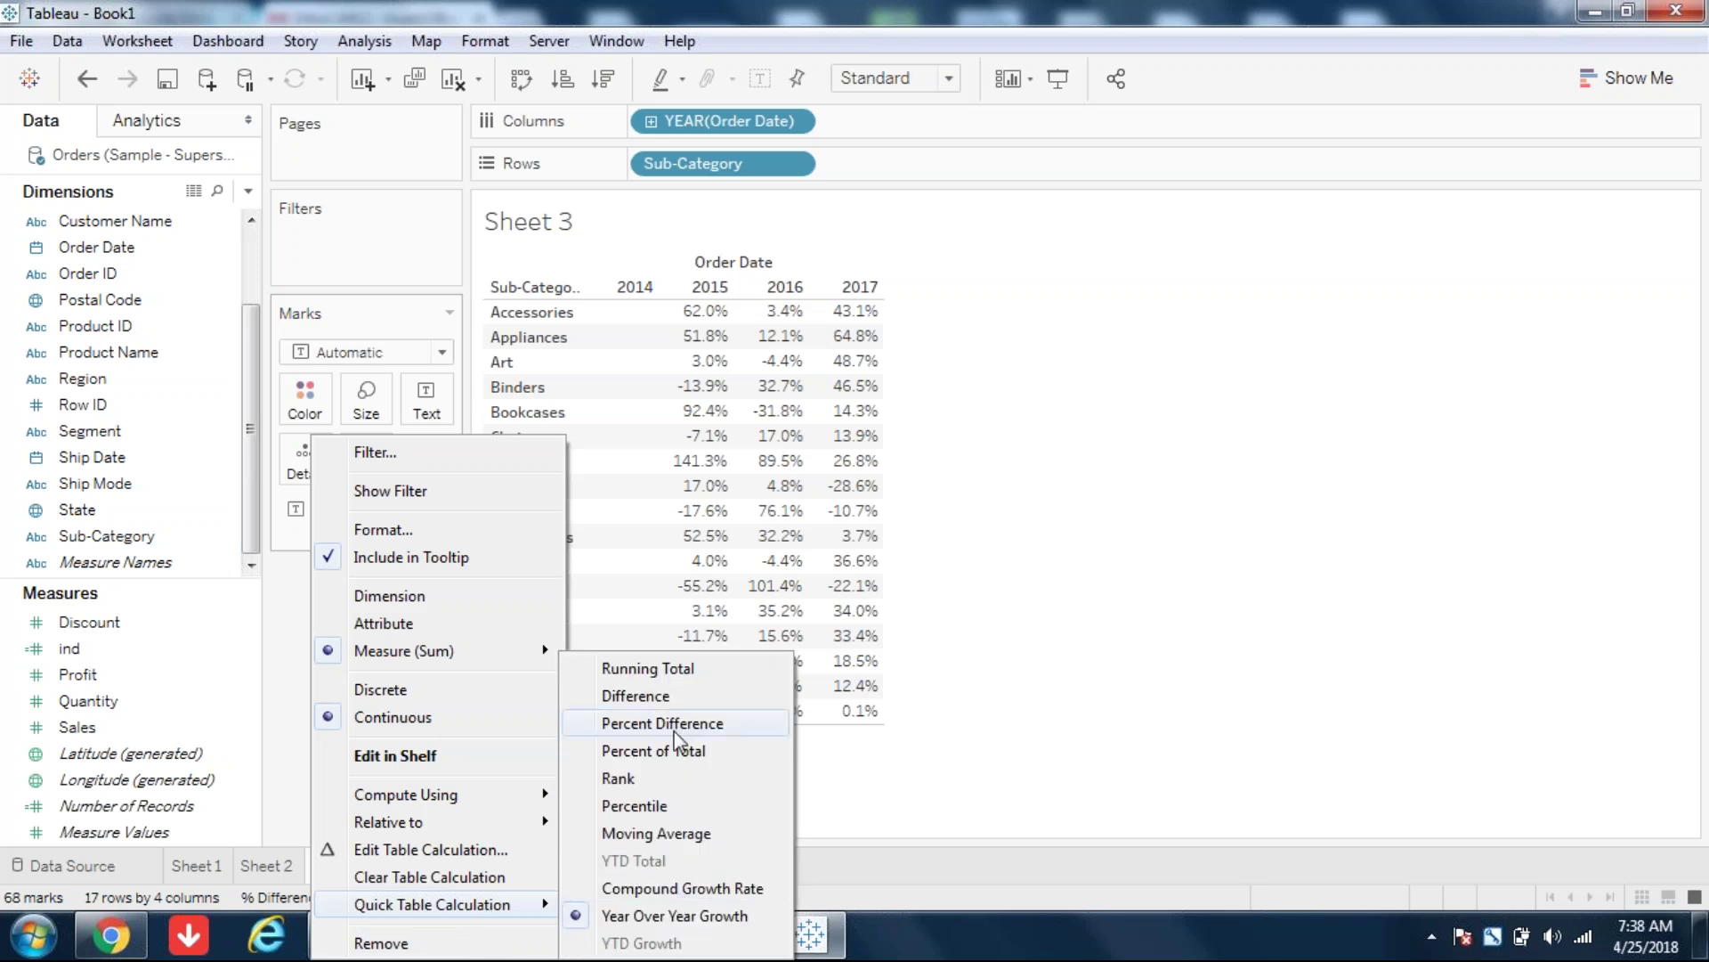
pyautogui.click(674, 727)
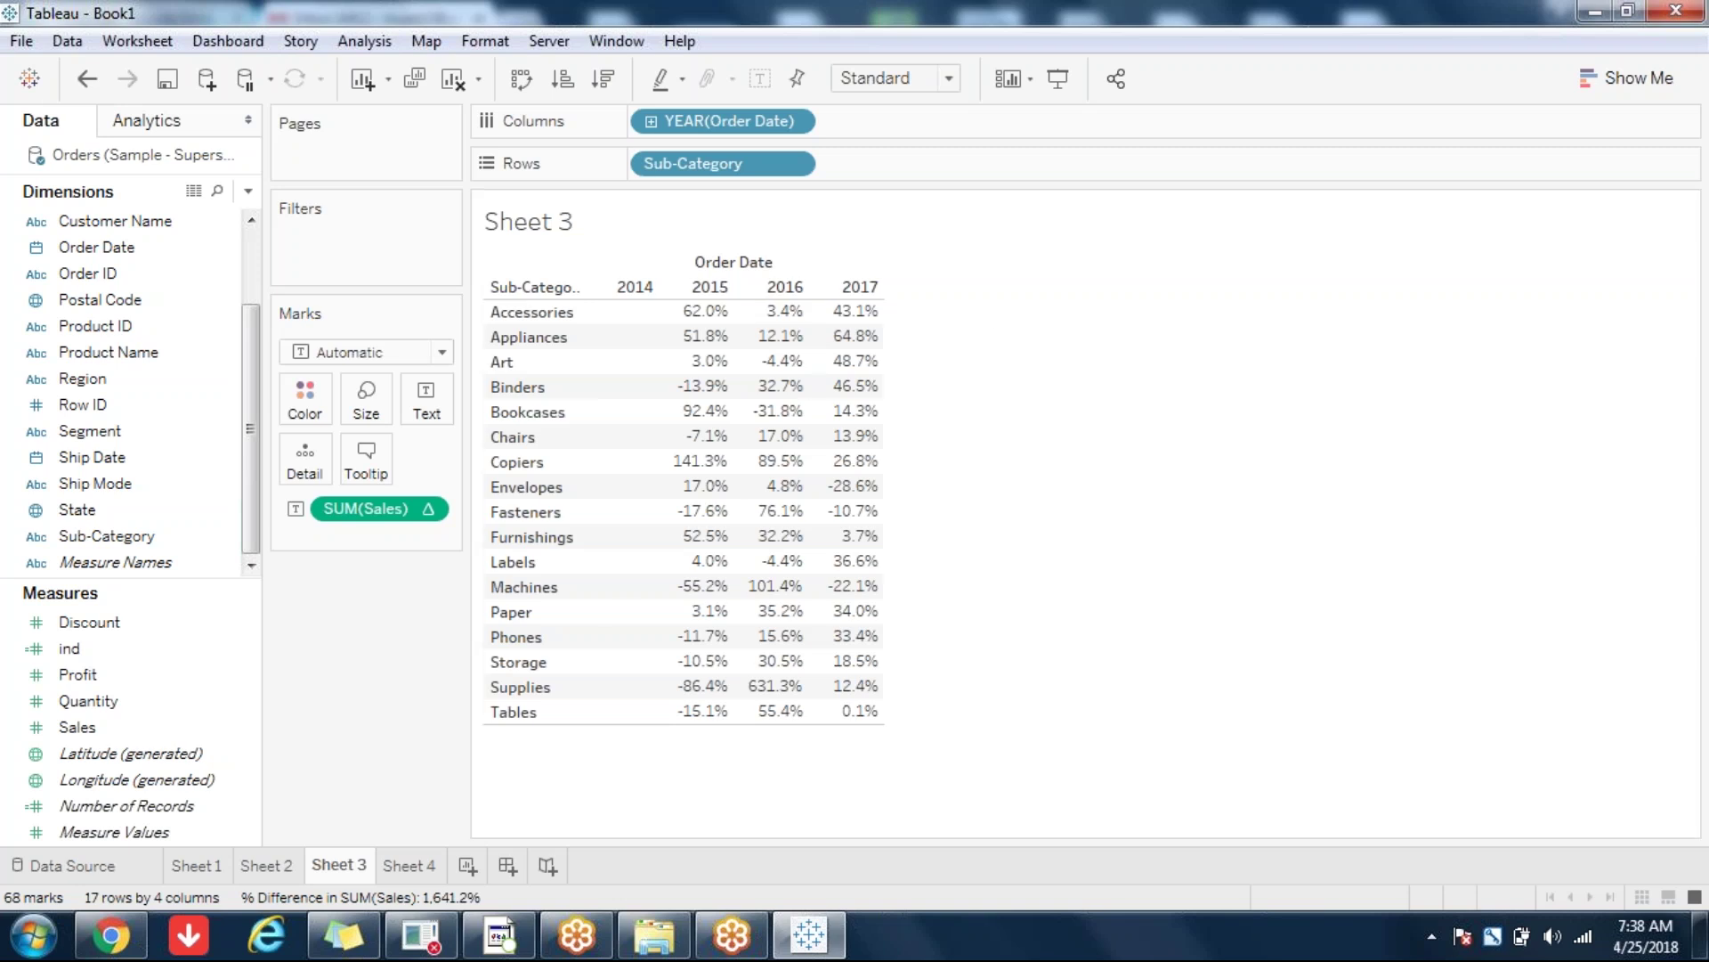
# Step: Set the Percent Difference calculation on Sheet 3 to compute using Table (across then down)
pyautogui.click(415, 863)
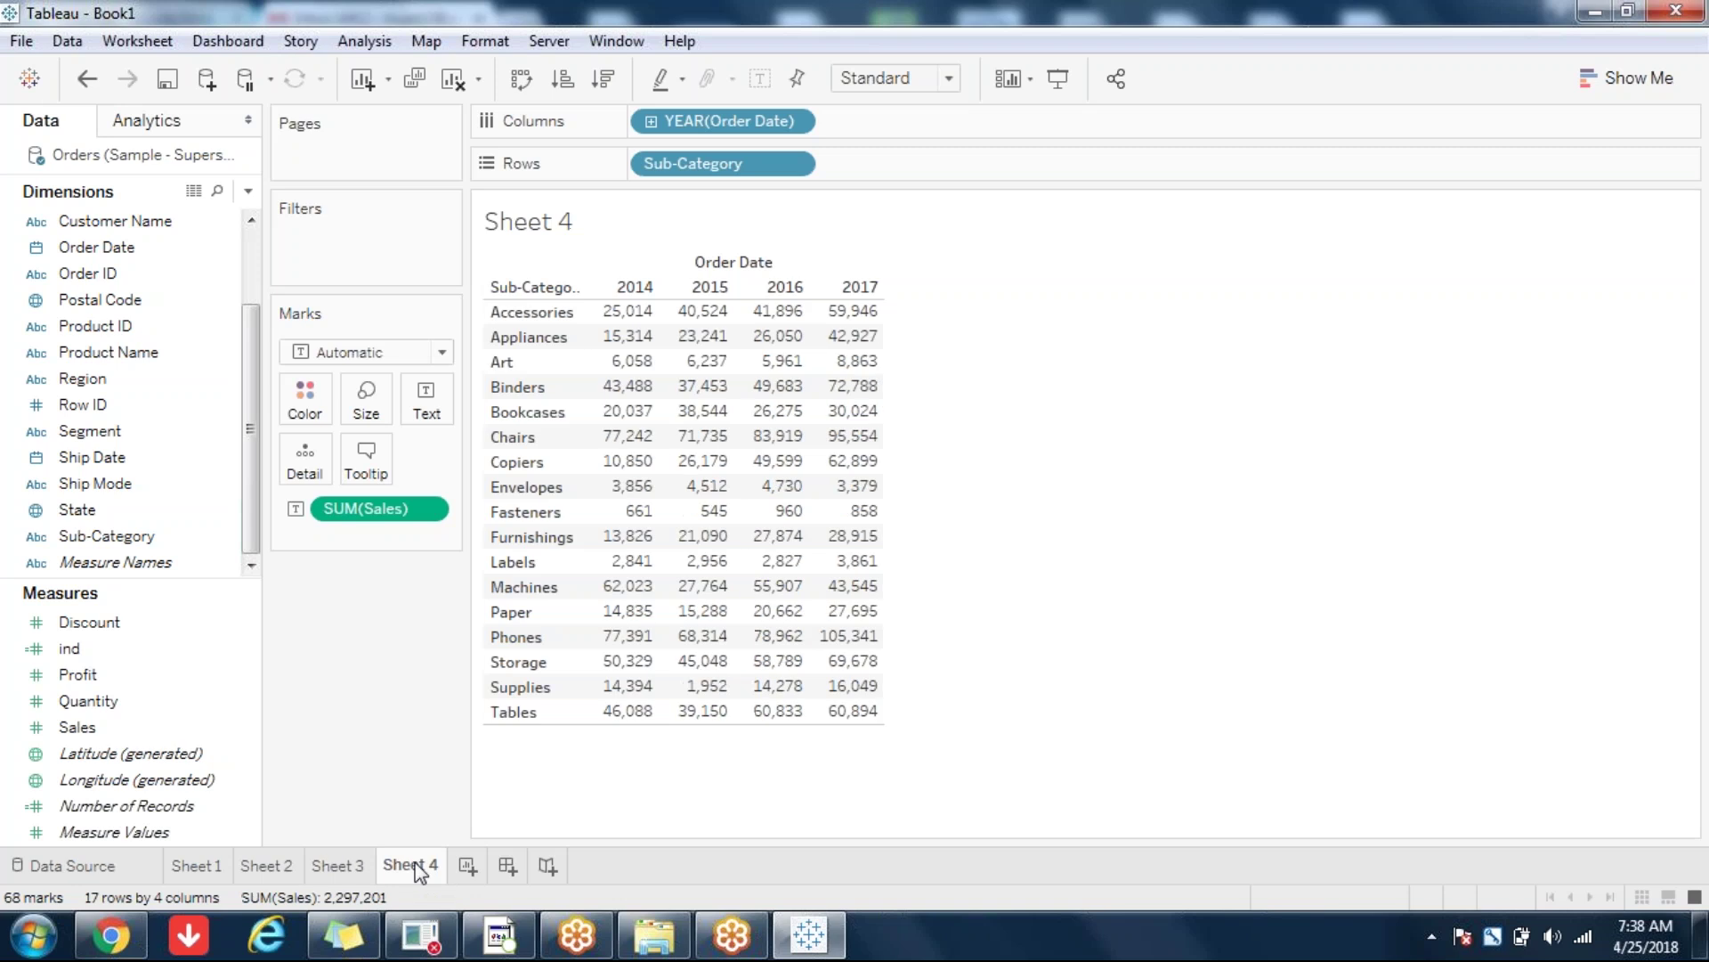
pyautogui.click(349, 870)
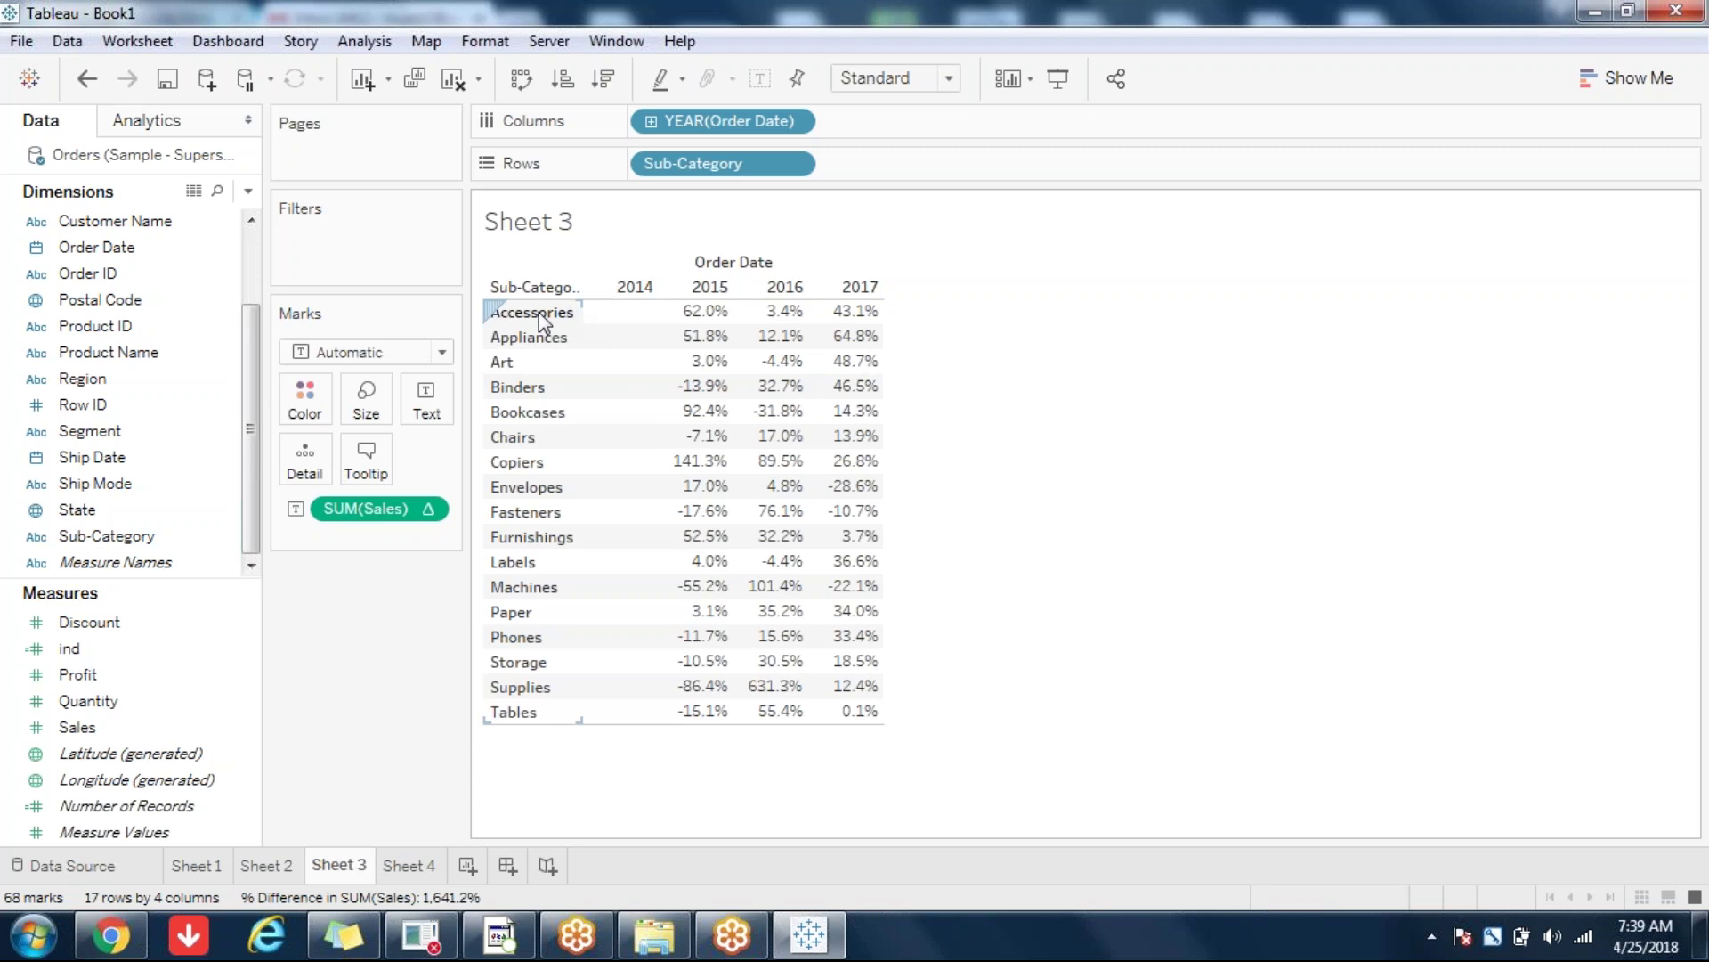
pyautogui.click(427, 512)
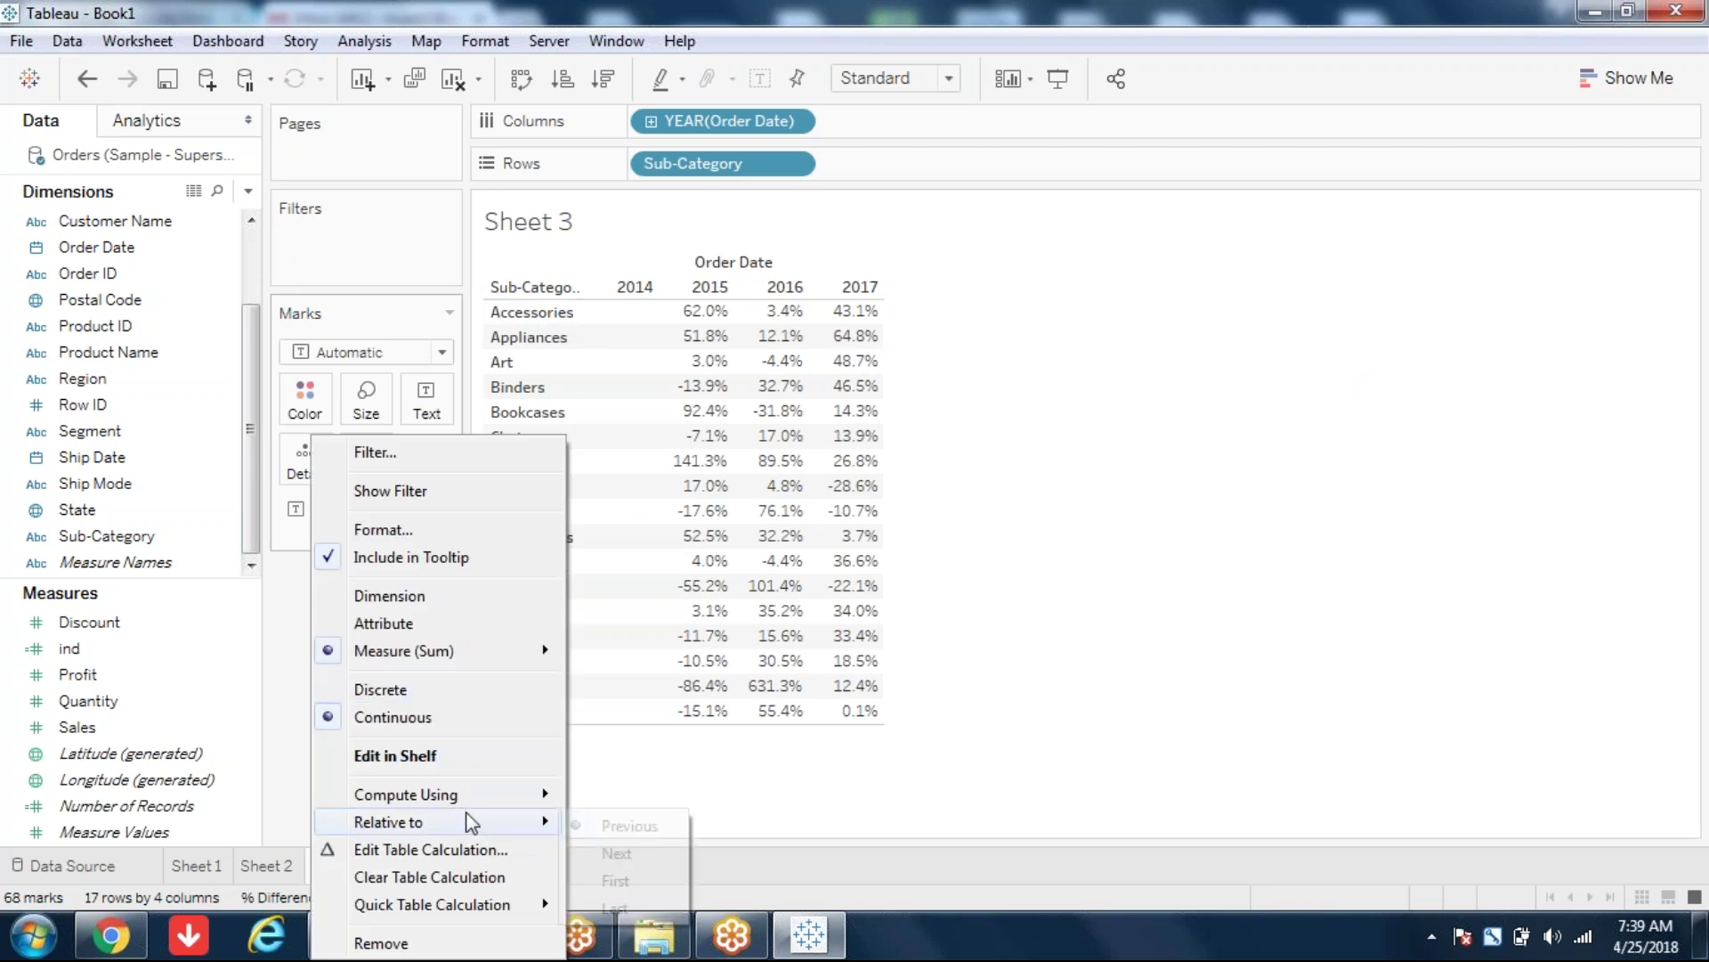
pyautogui.moveTo(479, 801)
pyautogui.click(704, 834)
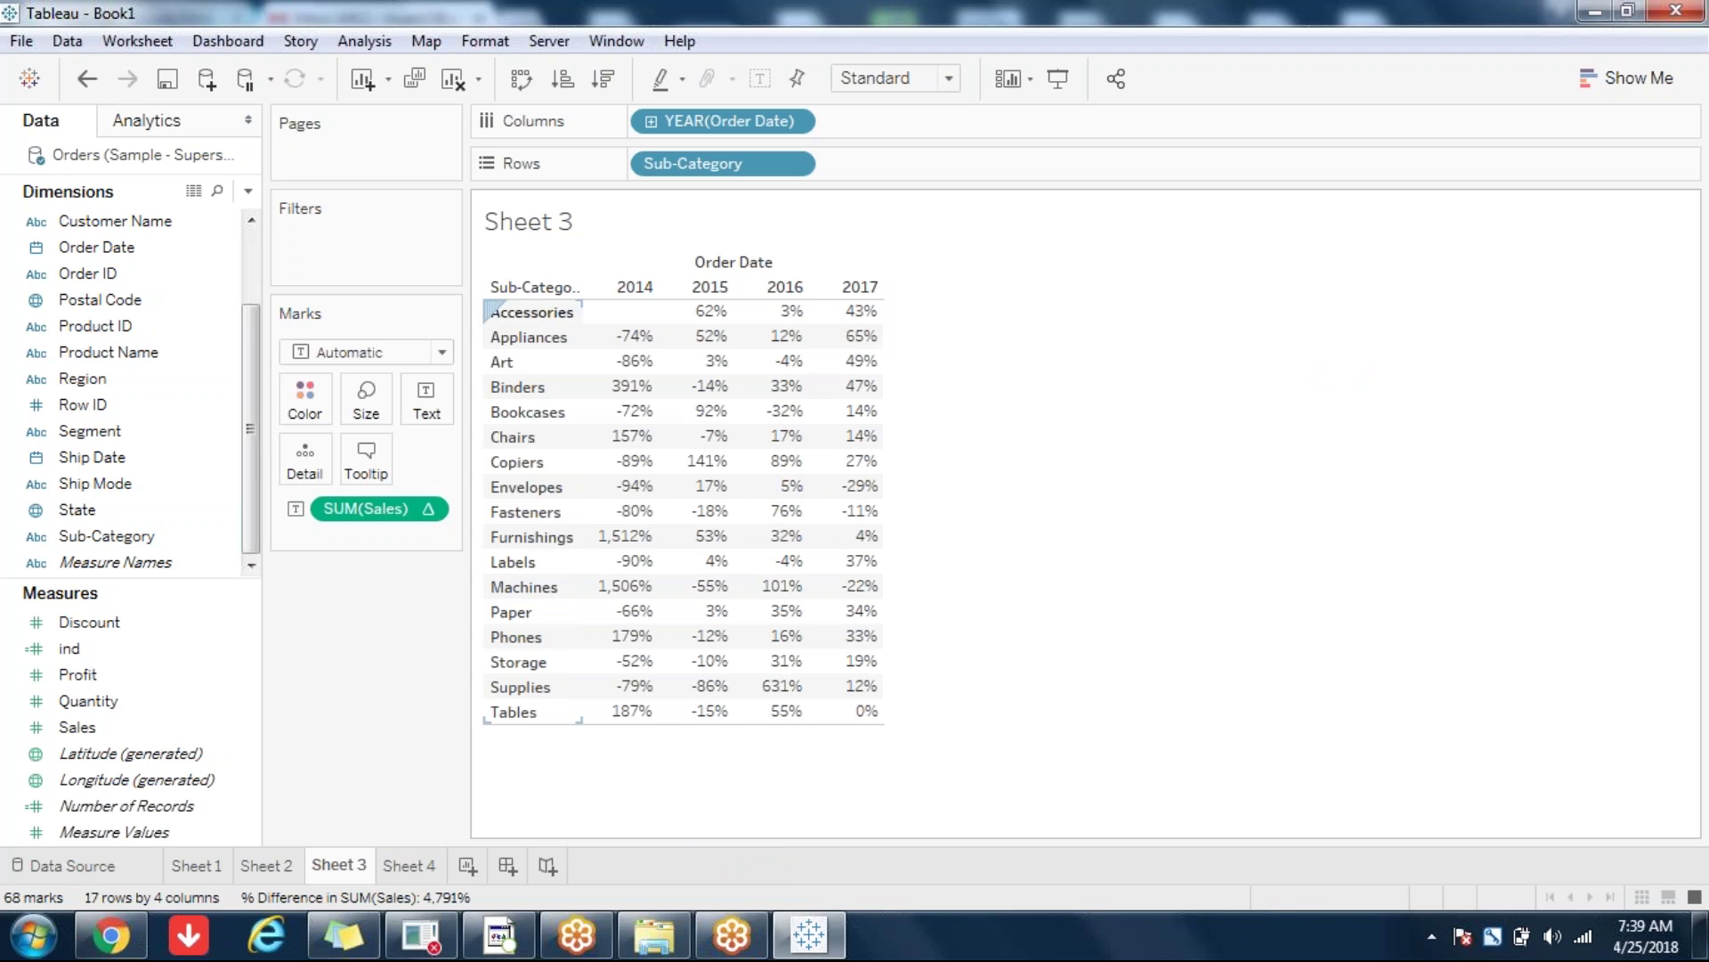
pyautogui.moveTo(886, 317)
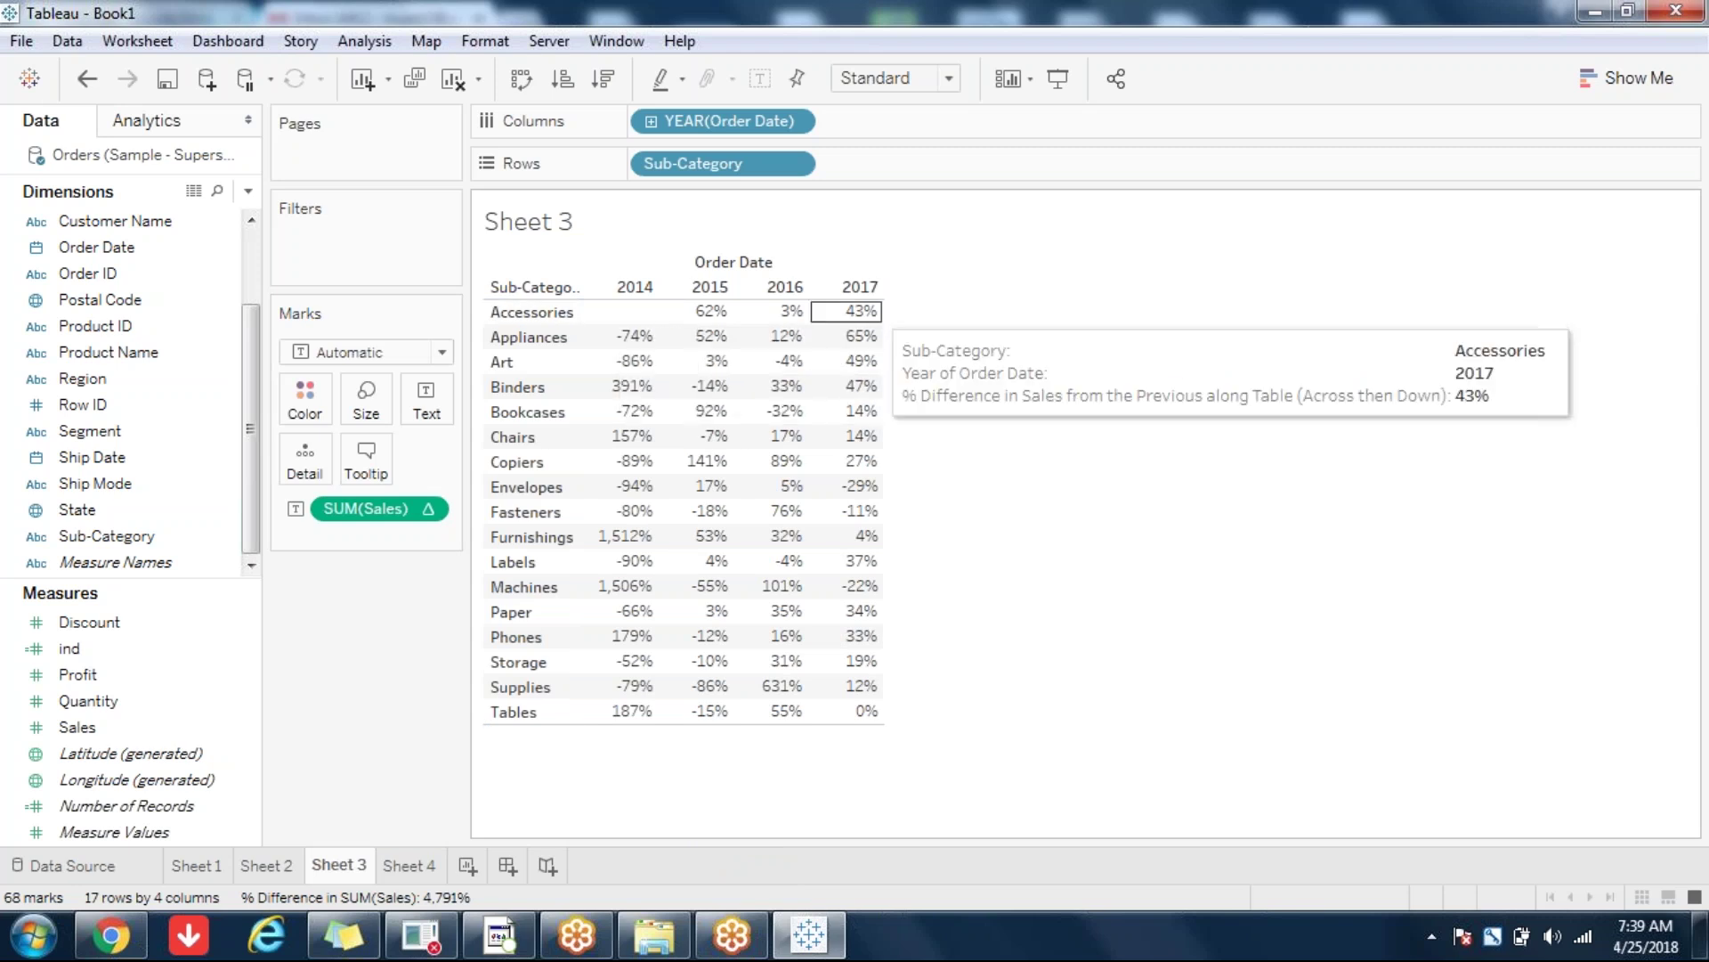
pyautogui.moveTo(641, 338)
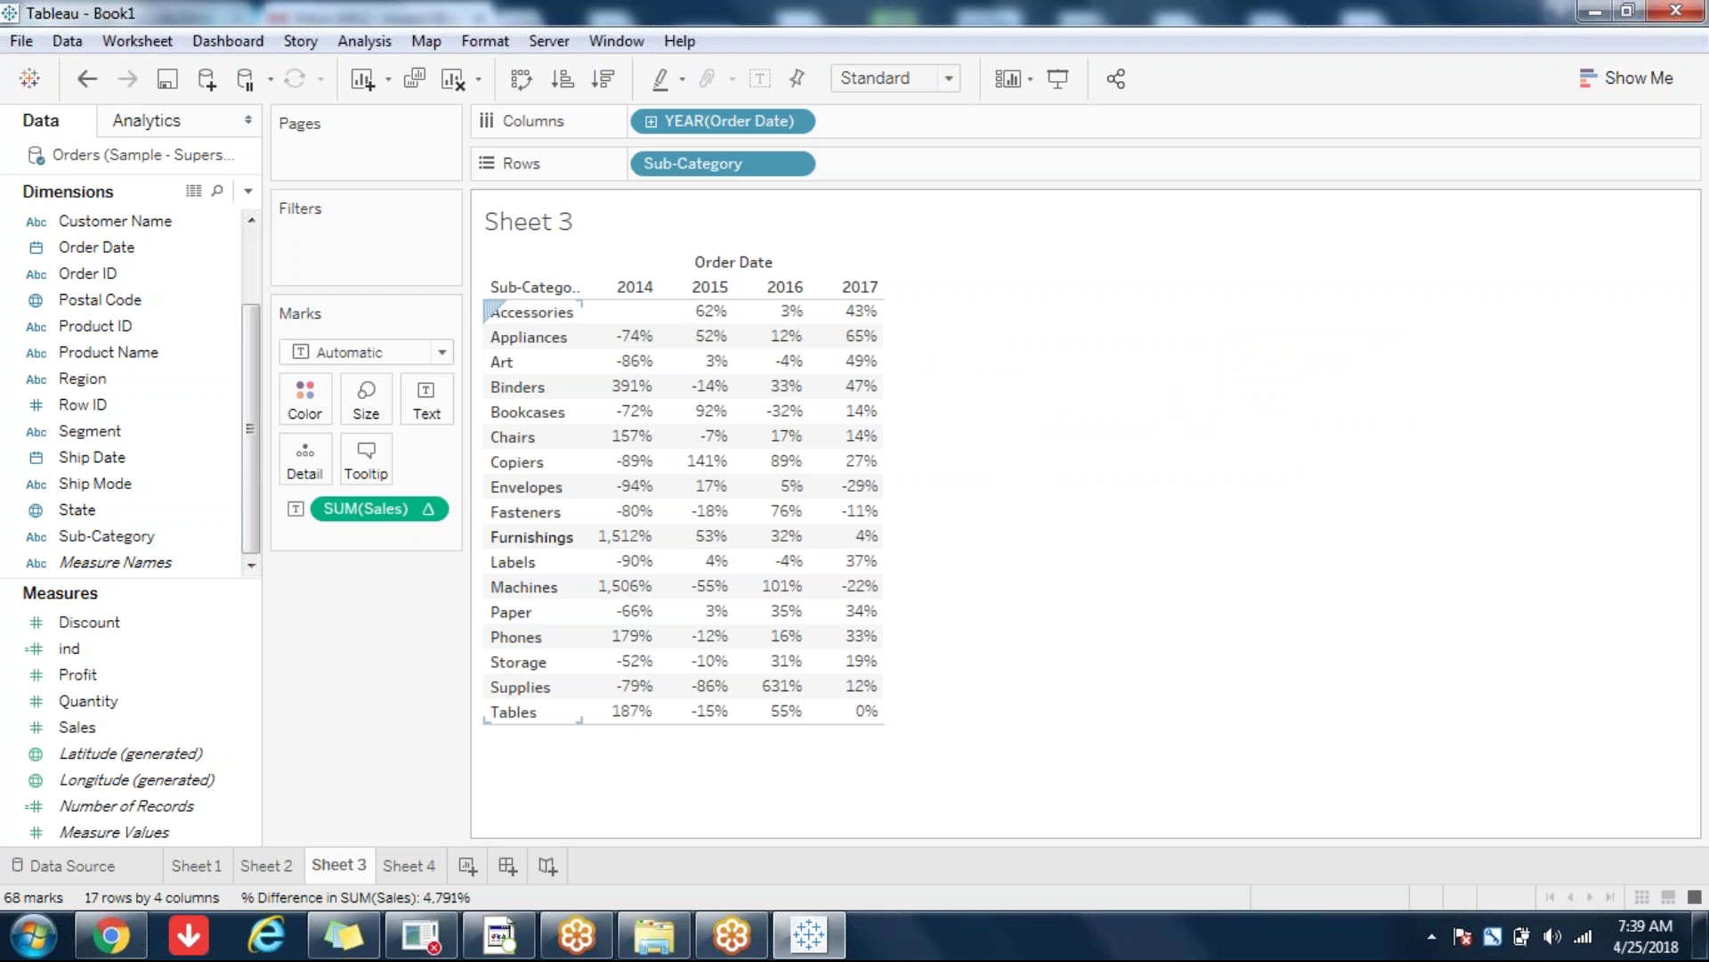
# Step: Review the compute-using and relative-to options of the percent difference calculation on Sheet 3
pyautogui.click(422, 509)
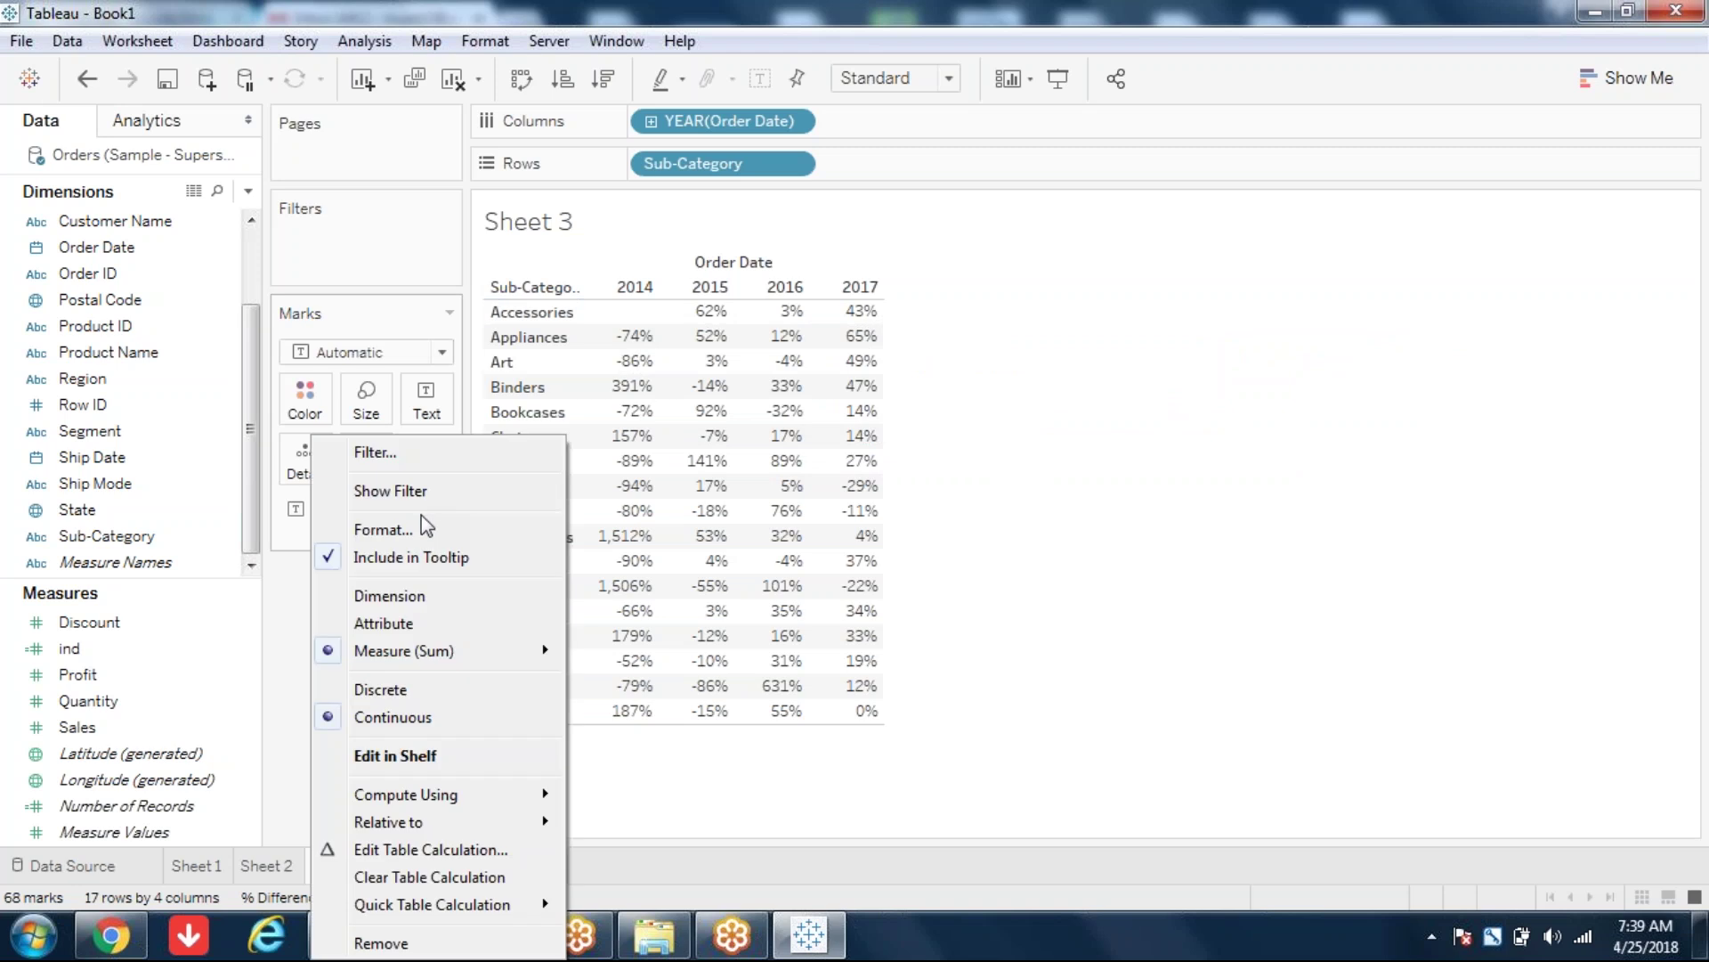
pyautogui.moveTo(455, 801)
pyautogui.click(450, 850)
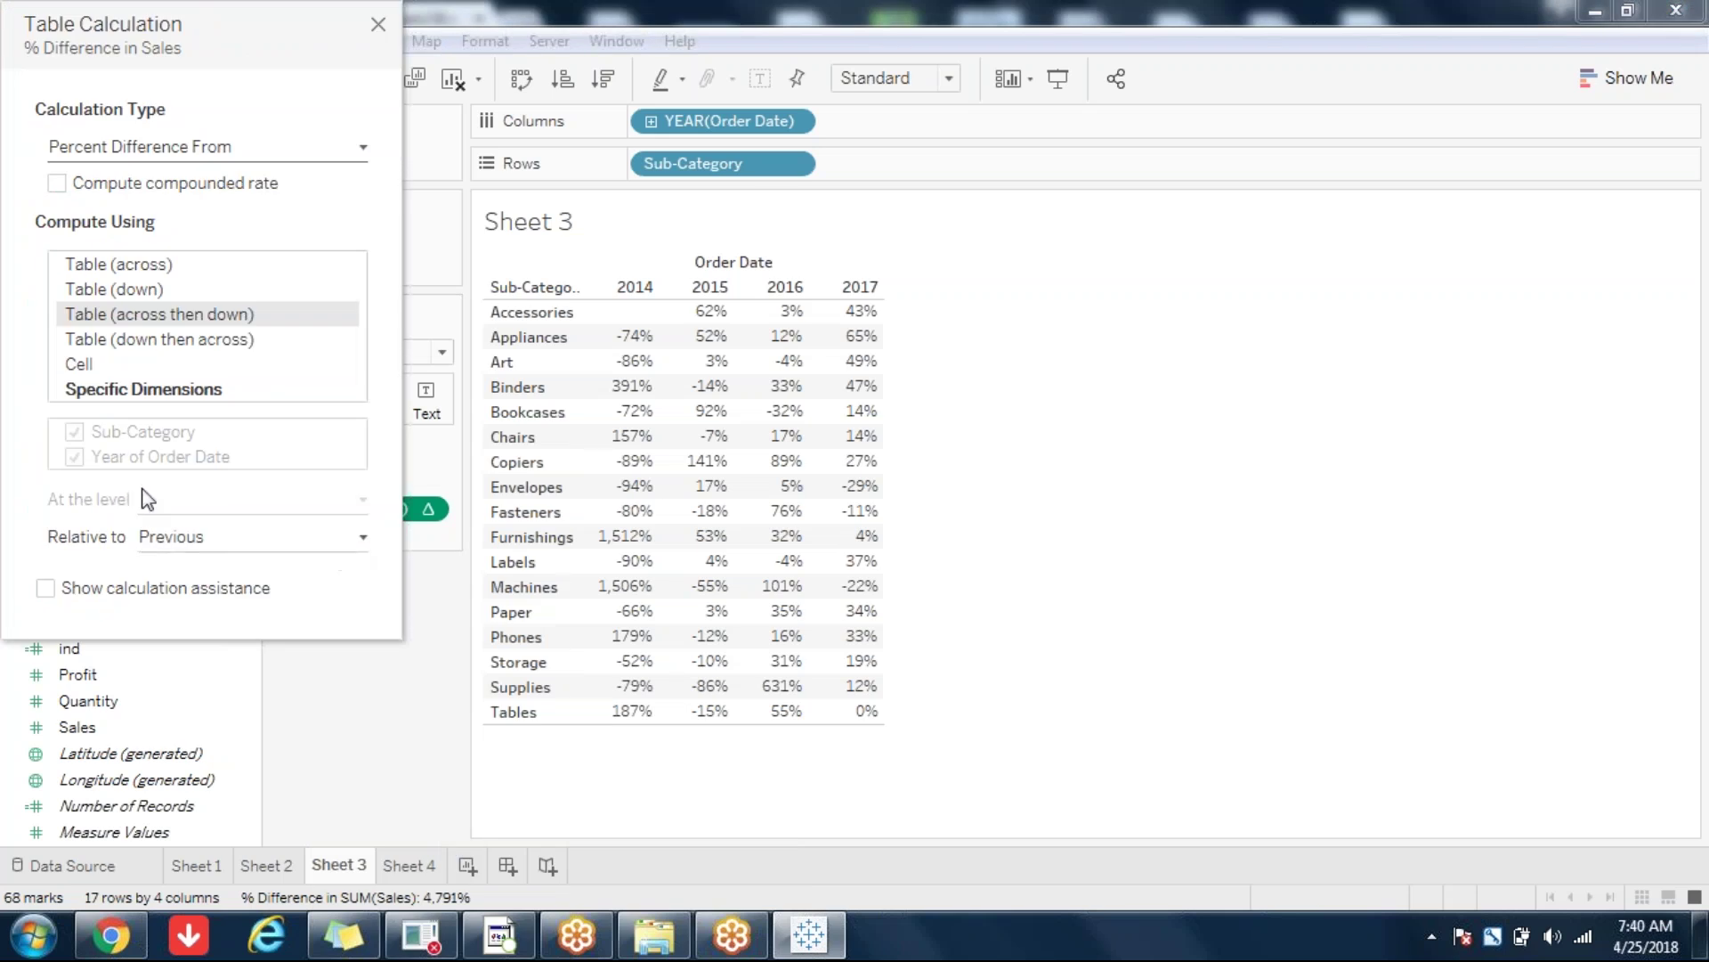
pyautogui.click(284, 543)
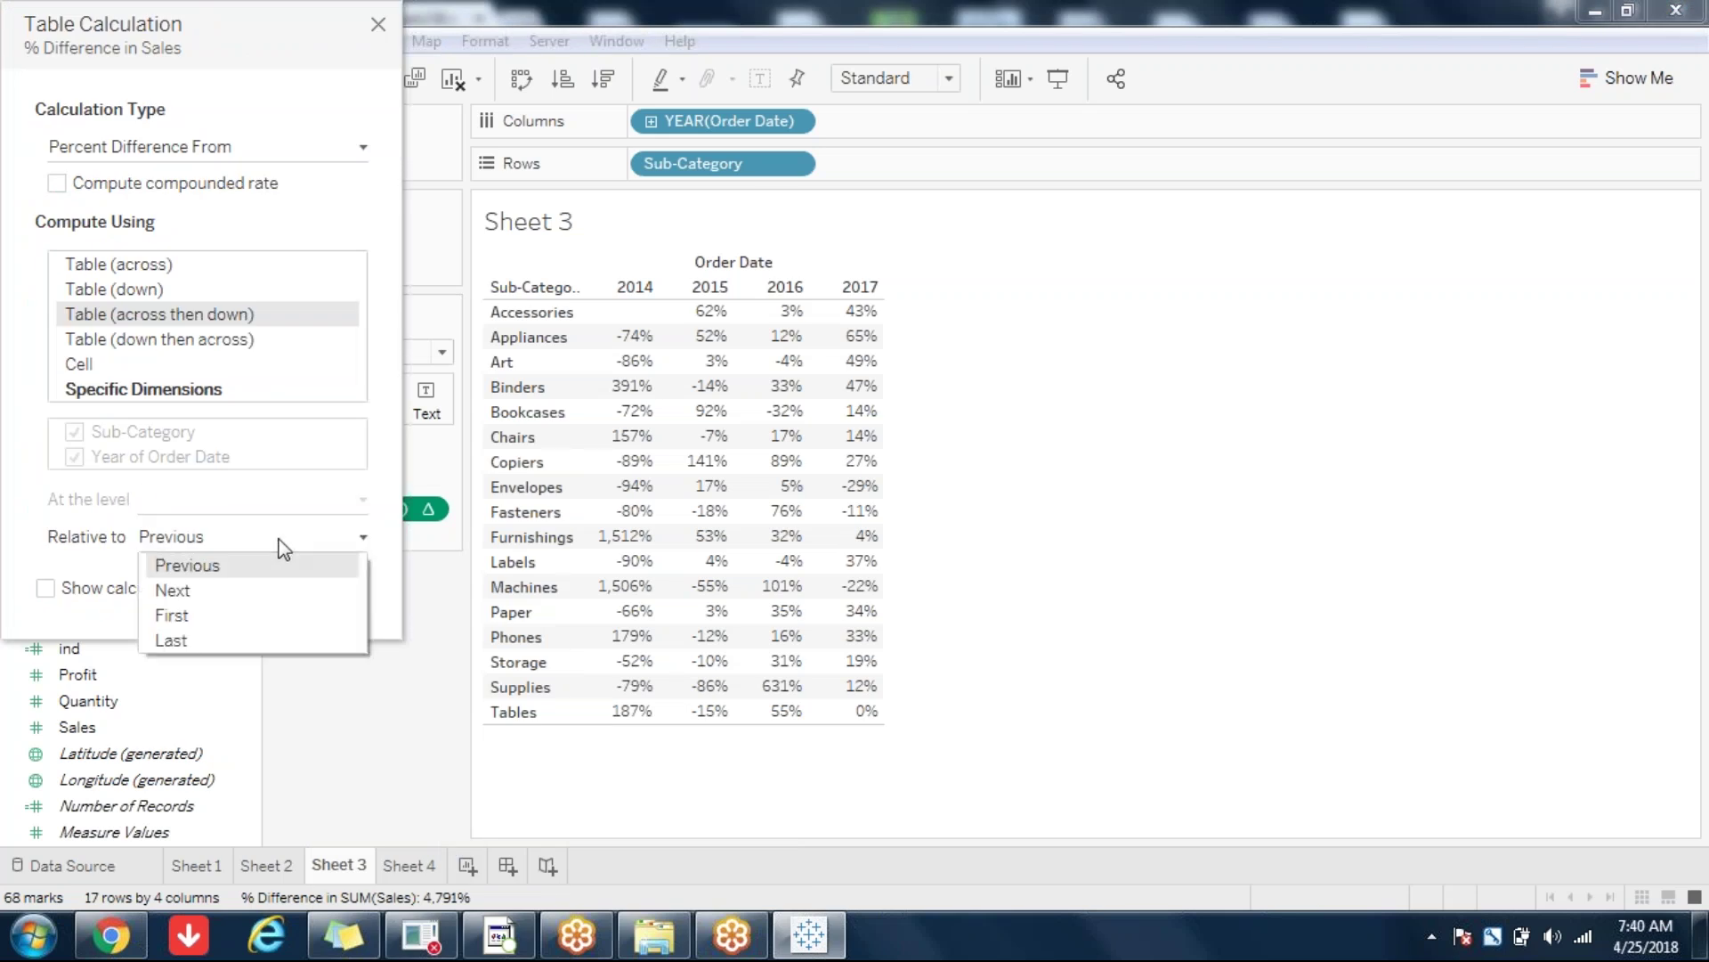
pyautogui.click(281, 545)
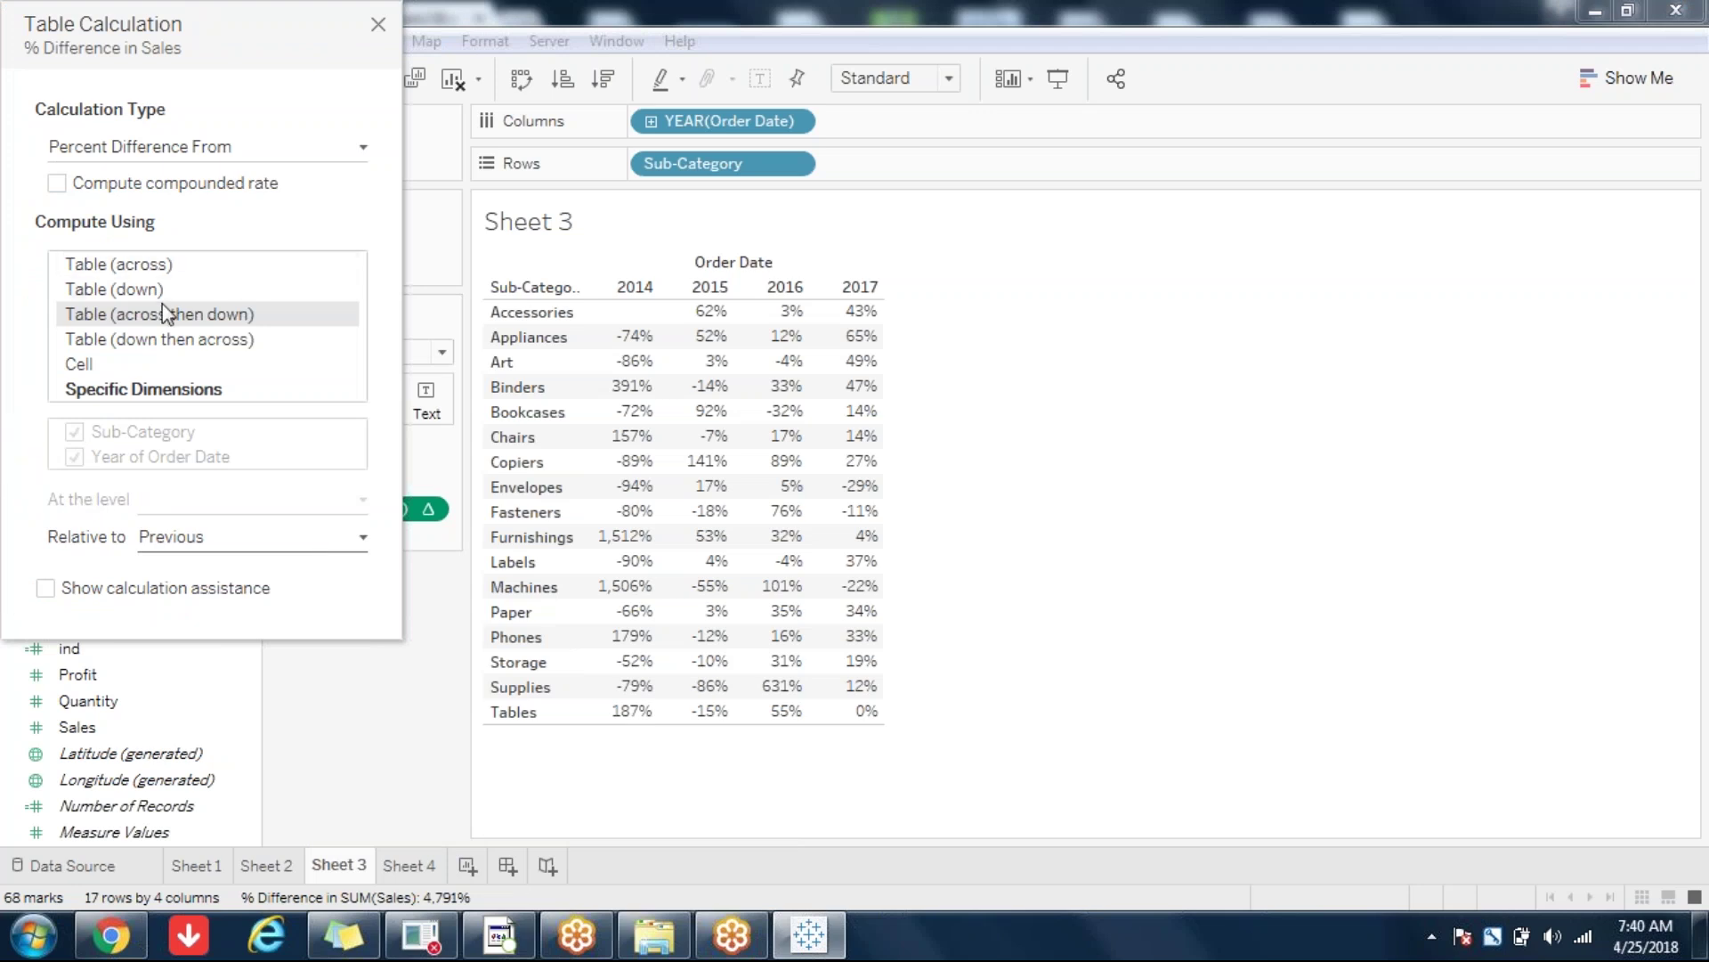
pyautogui.click(380, 26)
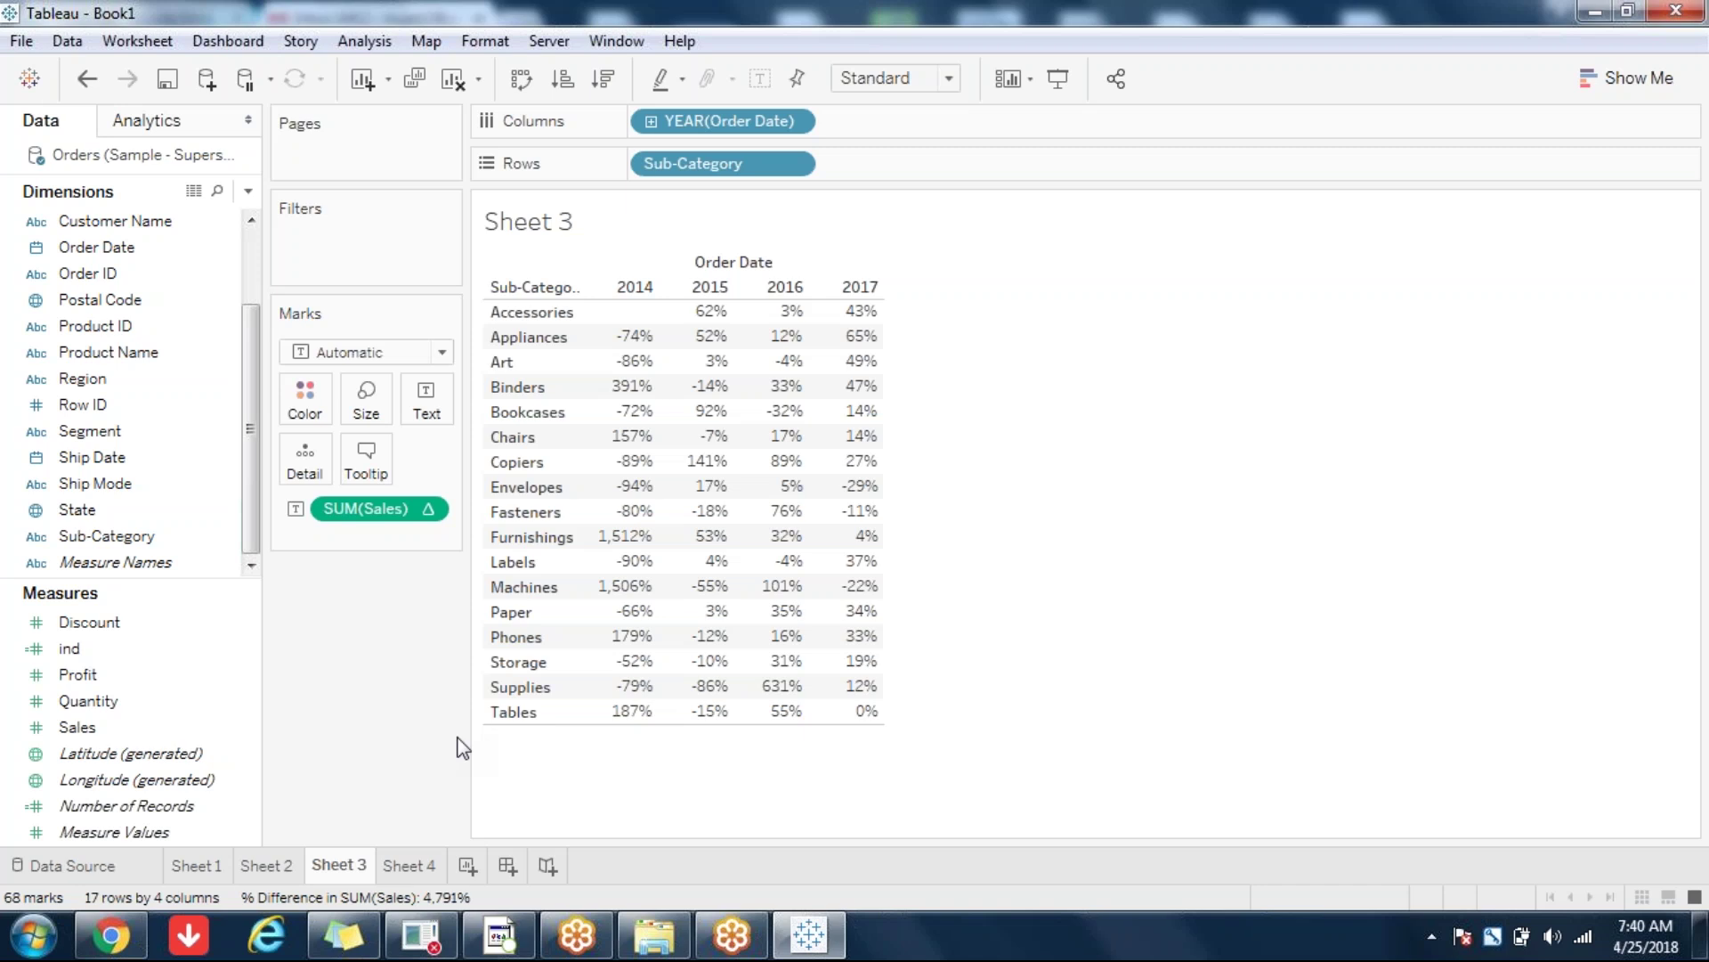
# Step: Add a new blank worksheet after Sheet 4
pyautogui.moveTo(775, 436)
pyautogui.click(411, 880)
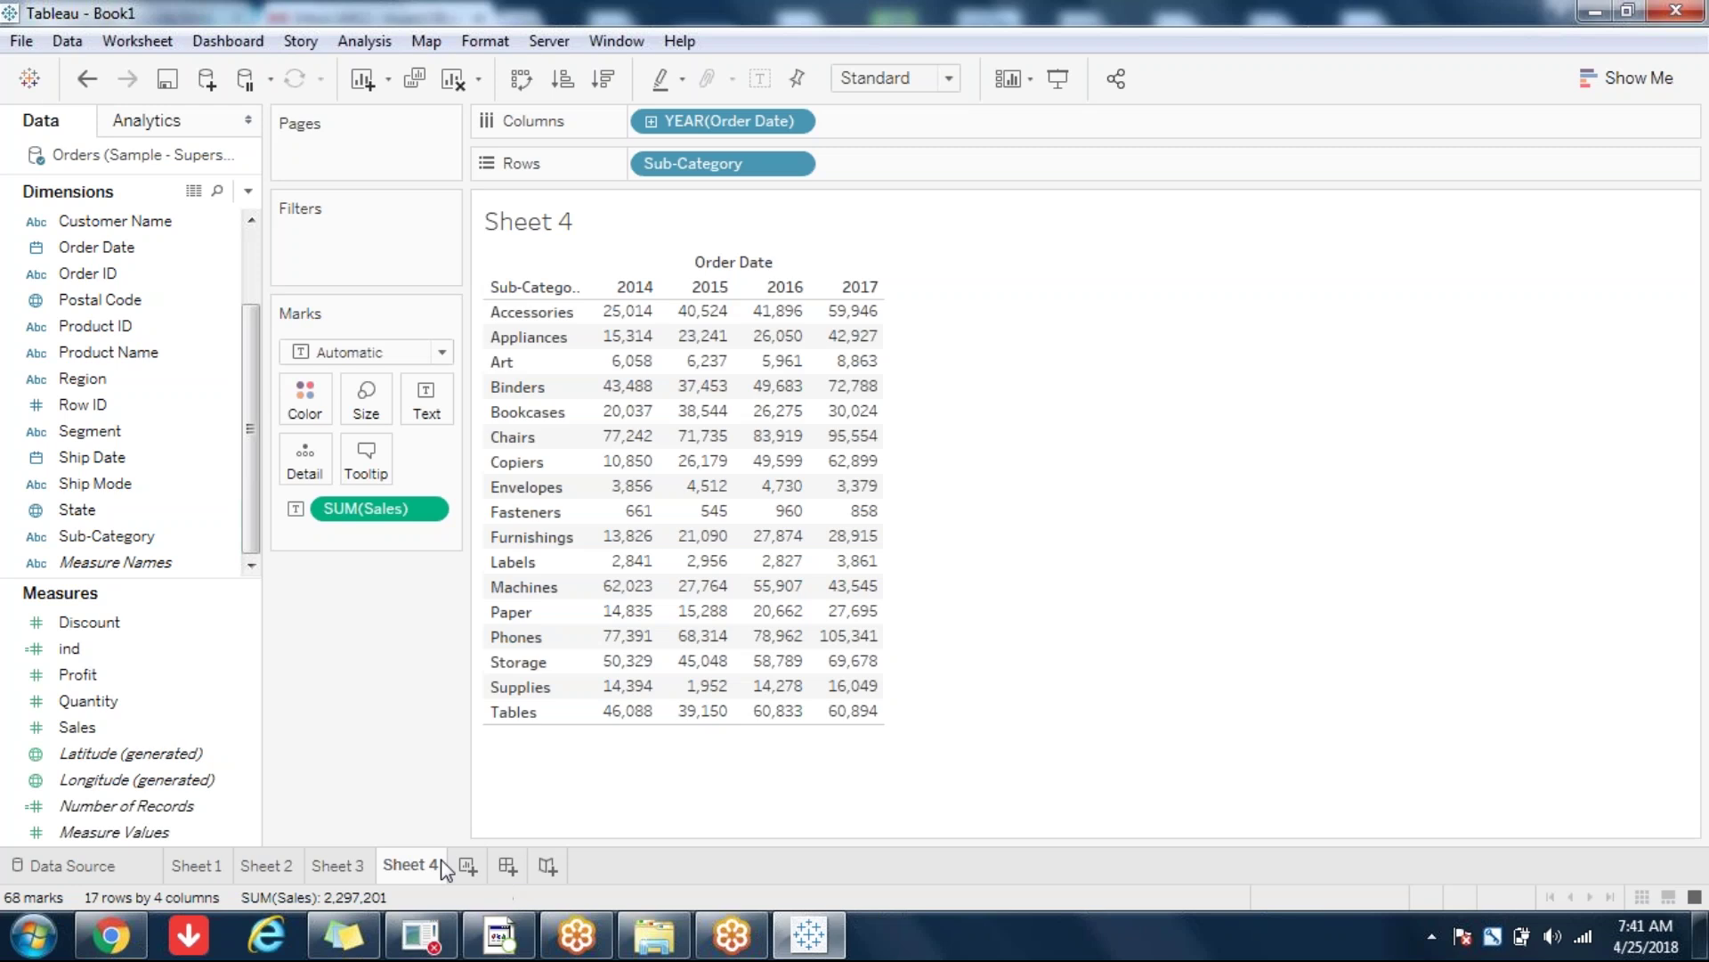
pyautogui.click(467, 866)
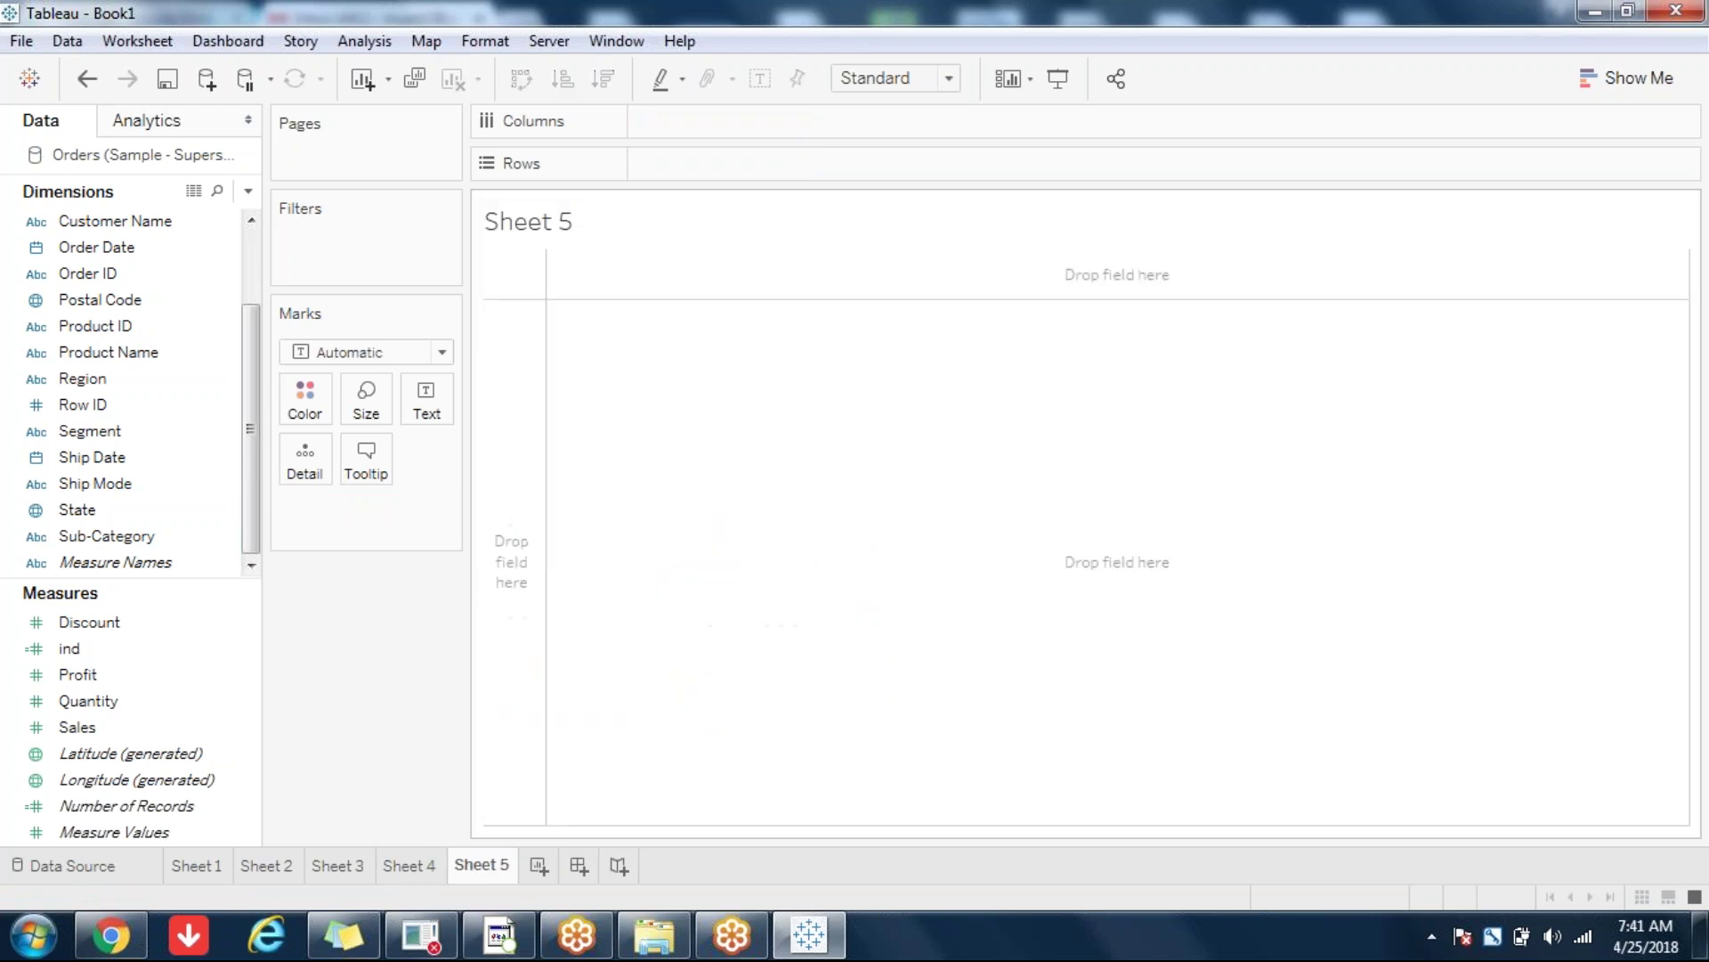
# Step: Review the tables on Sheets 4 and 3, and the quick table calculation options for the SUM(Sales) rank on Sheet 2
pyautogui.click(416, 865)
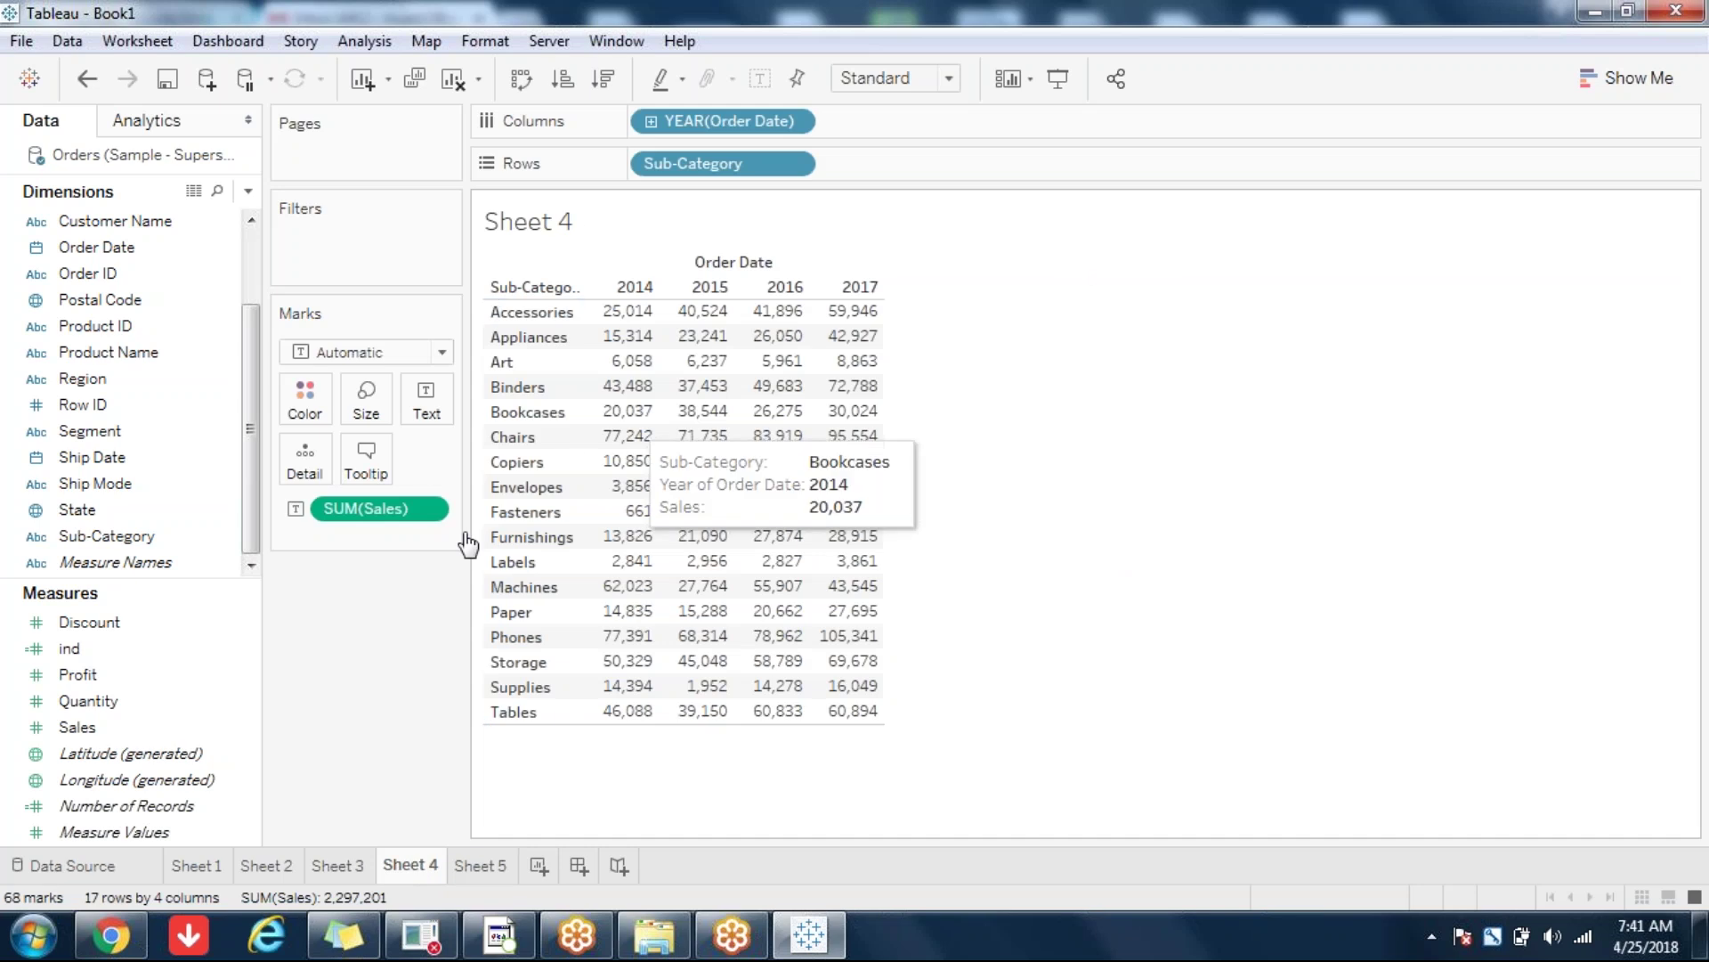
pyautogui.click(343, 867)
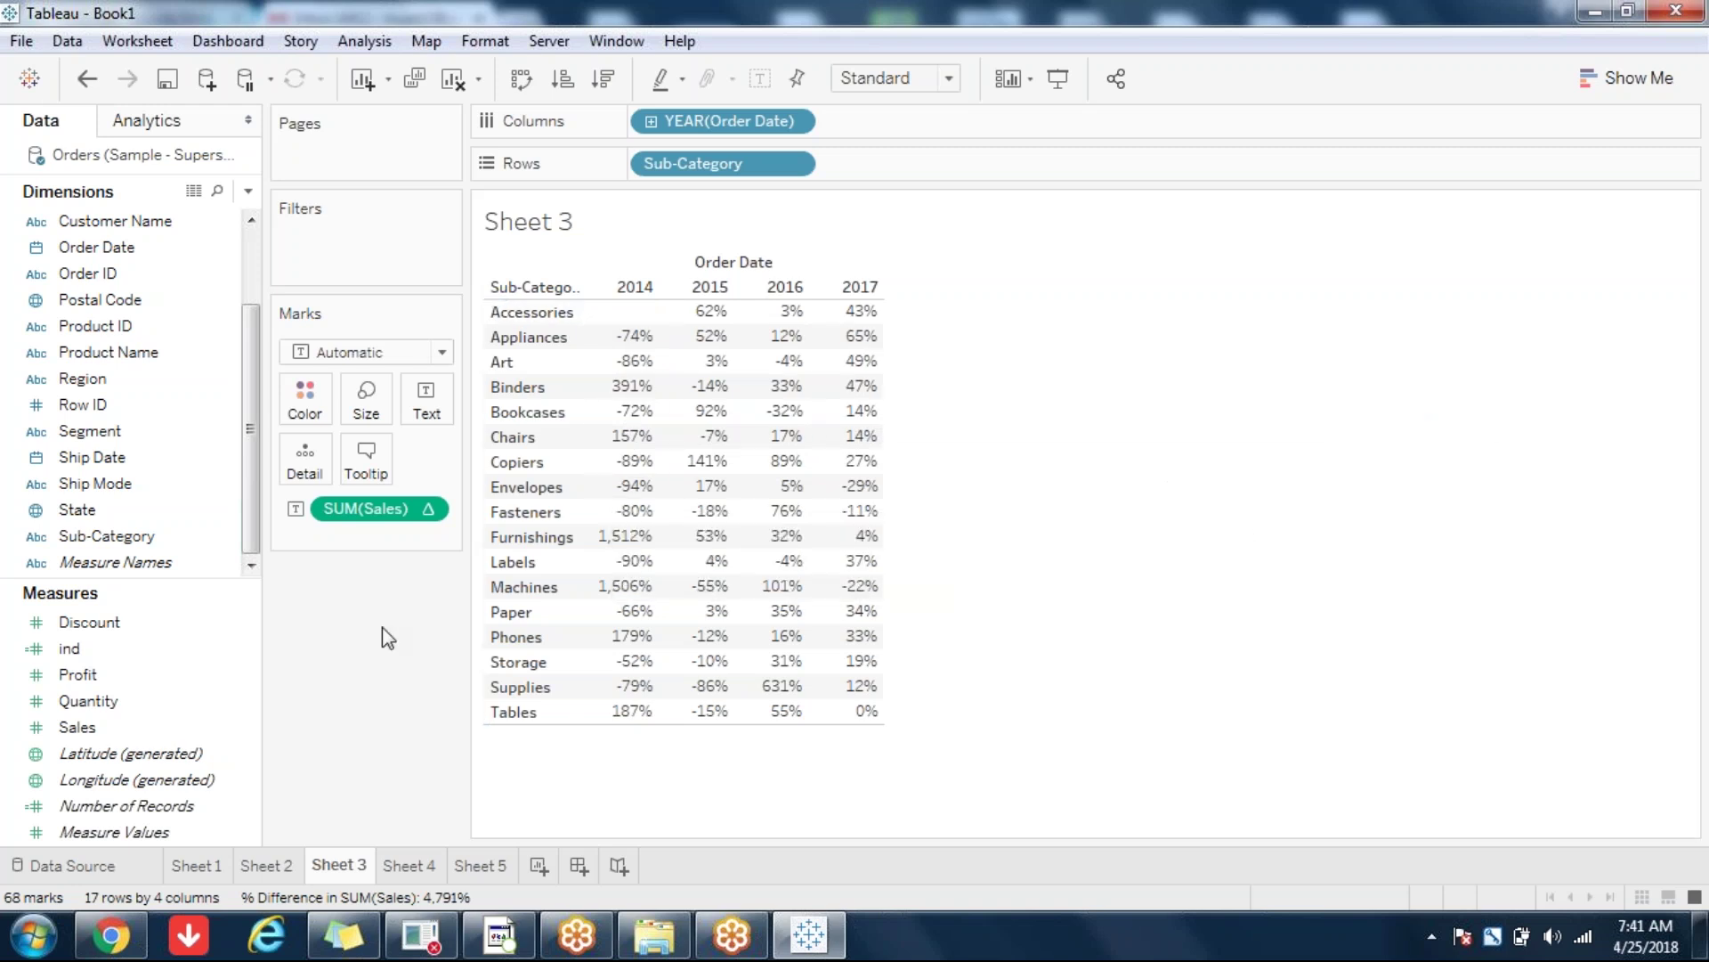
pyautogui.click(291, 868)
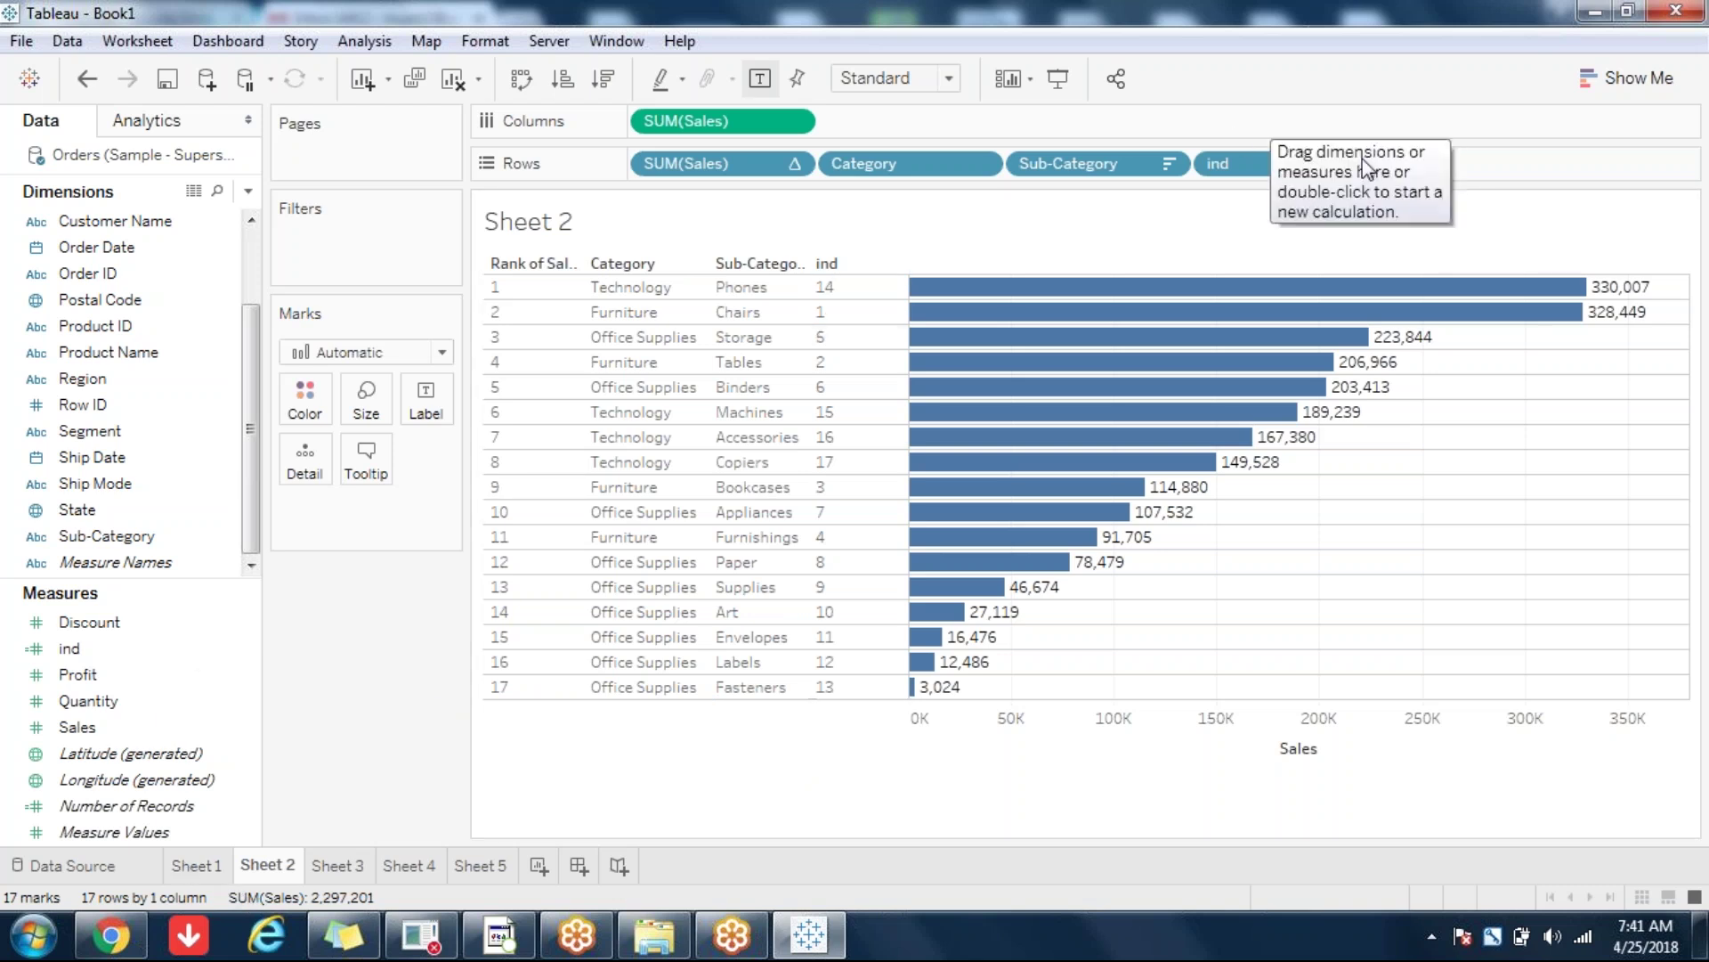
pyautogui.click(794, 164)
pyautogui.moveTo(840, 706)
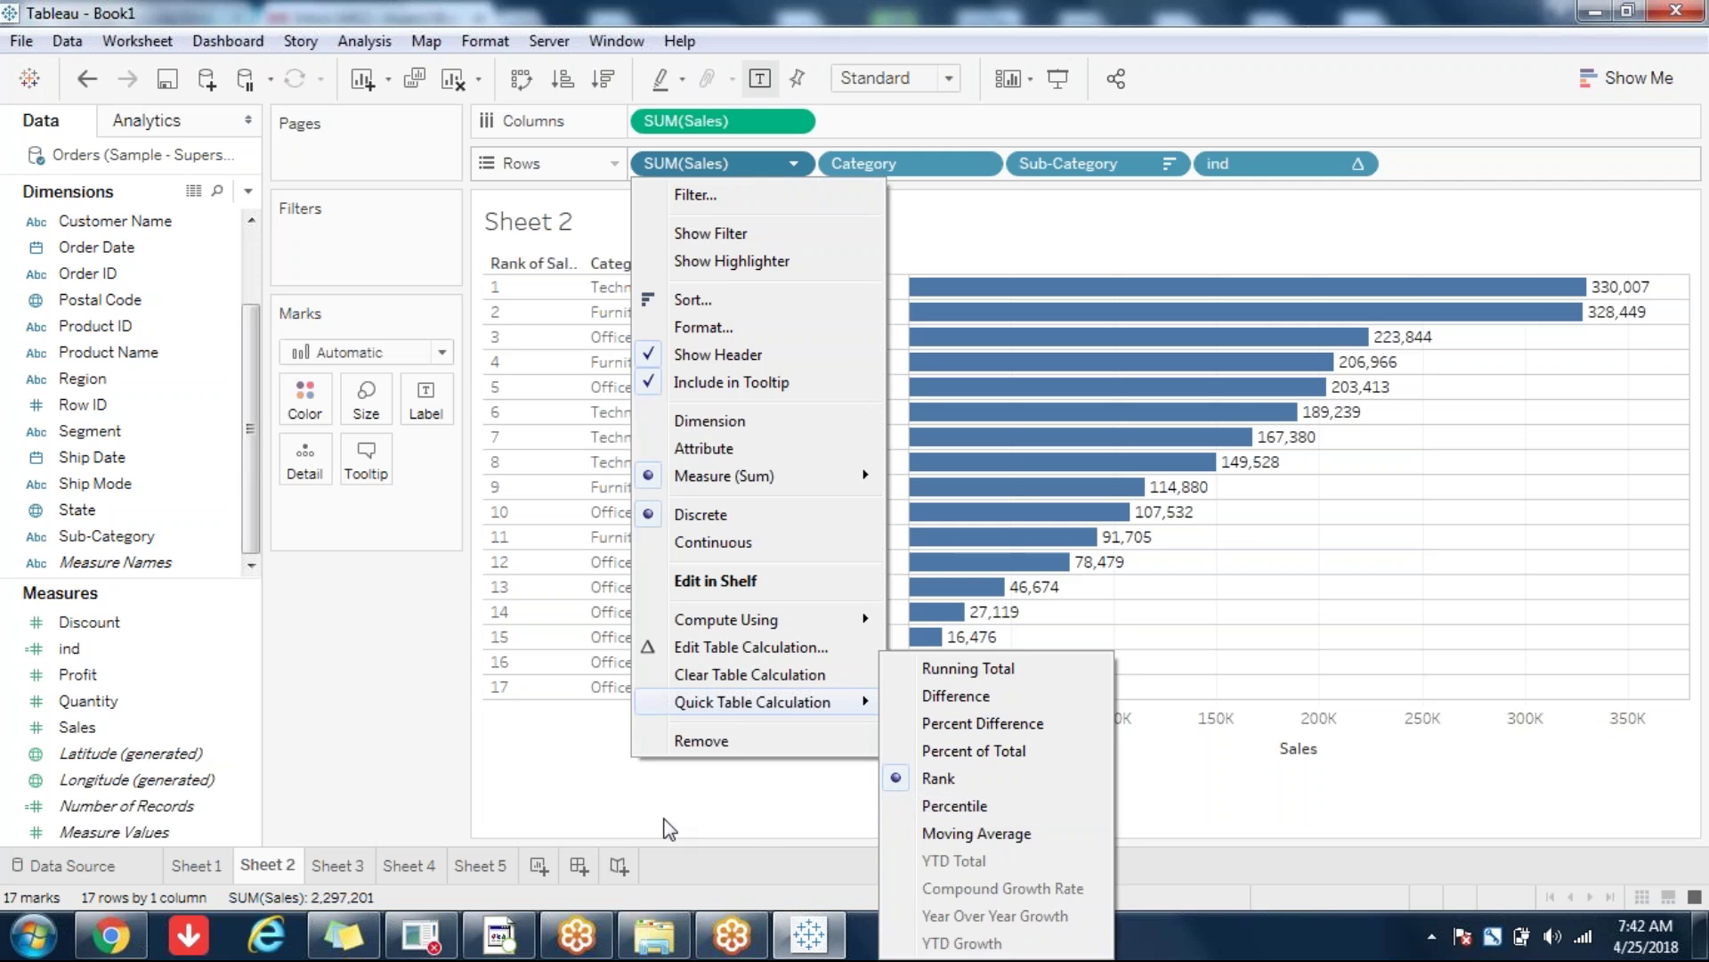
pyautogui.click(561, 804)
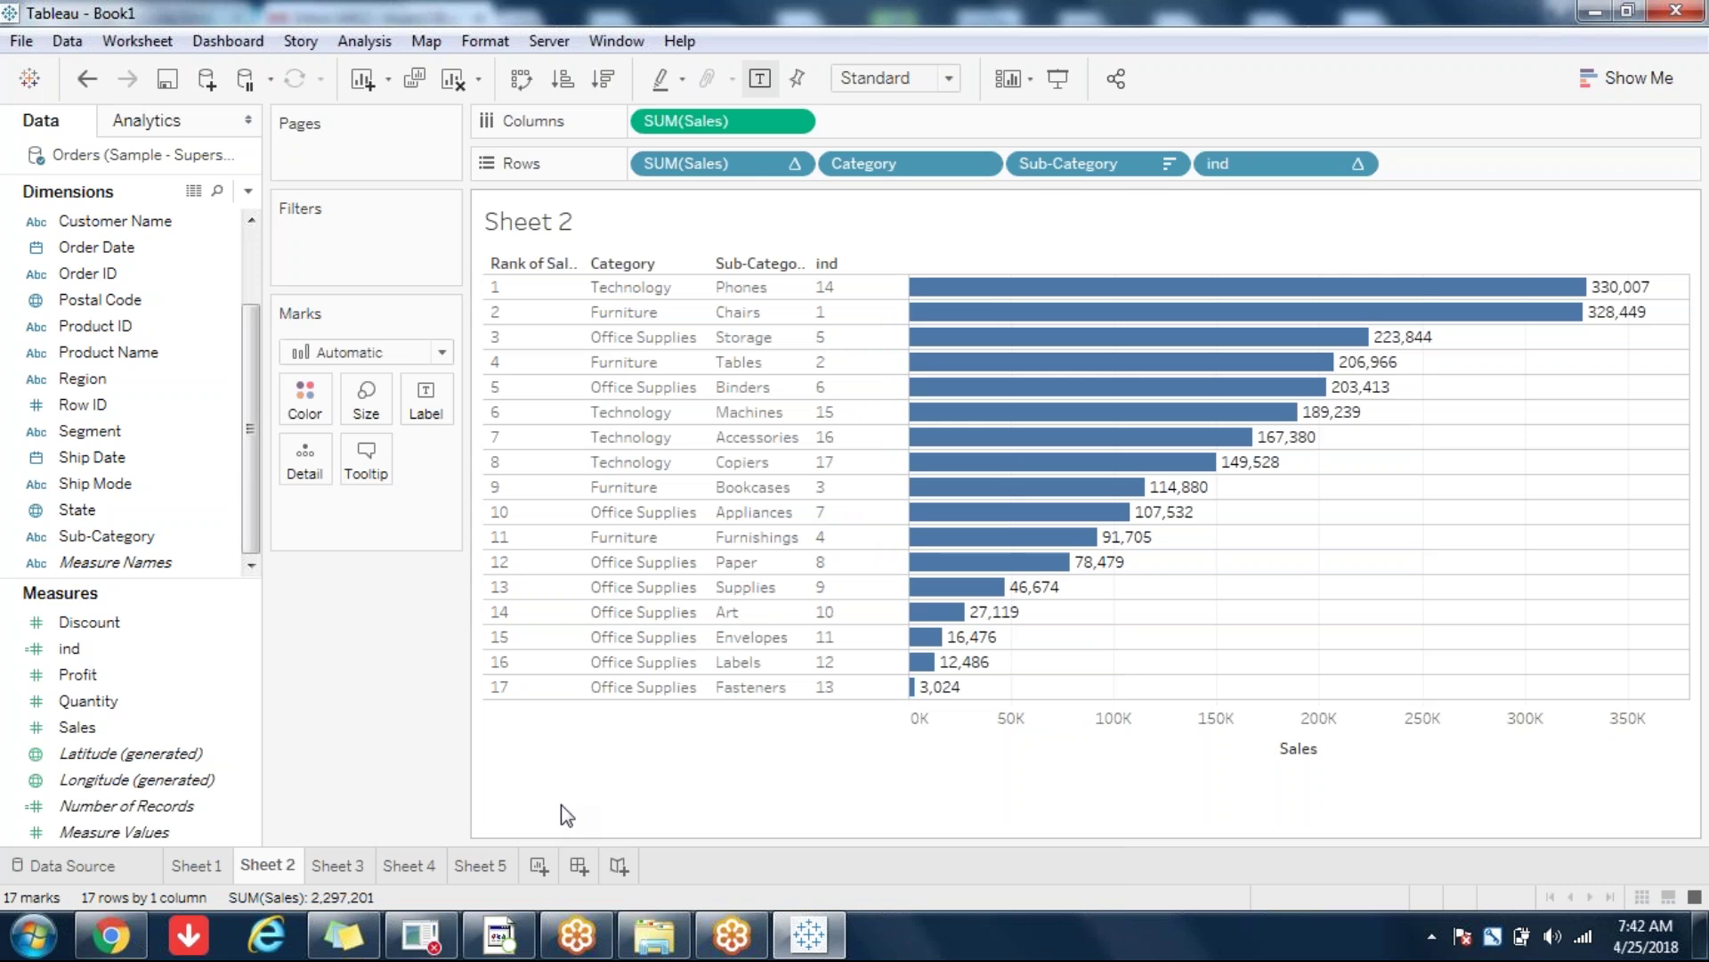
# Step: Examine the monthly sales and rank lines on Sheet 1, and revisit the views on Sheets 2, 3 and 4
pyautogui.click(198, 864)
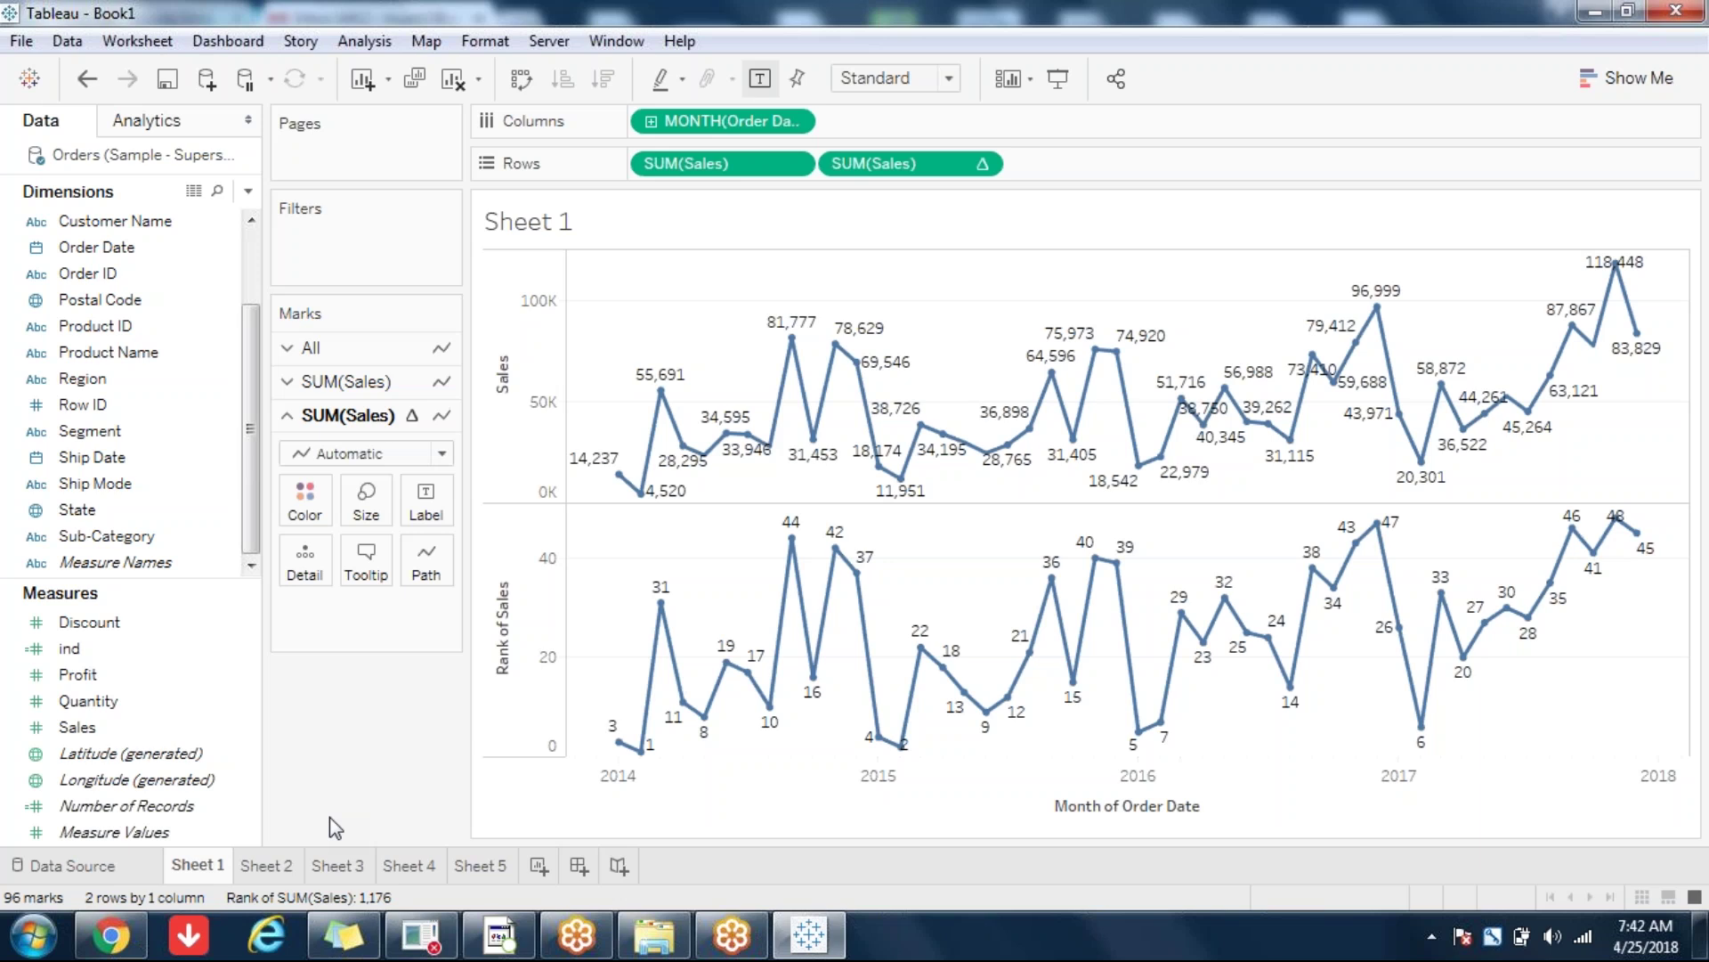
pyautogui.moveTo(616, 478)
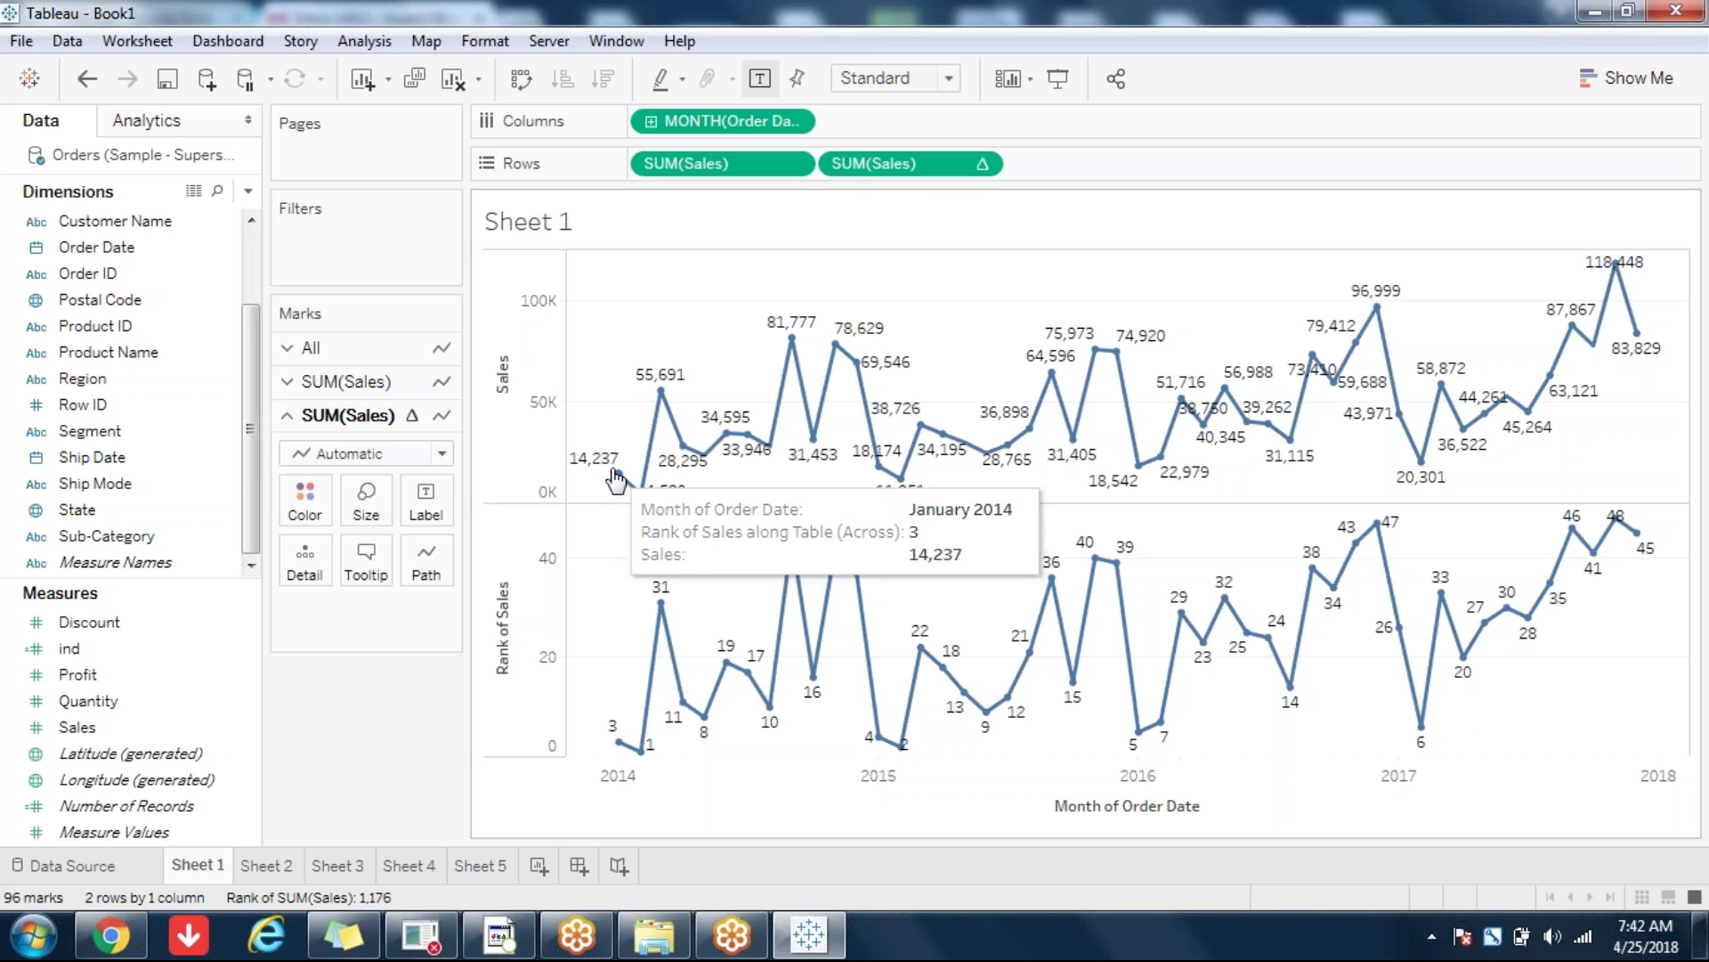
pyautogui.moveTo(812, 438)
pyautogui.moveTo(884, 466)
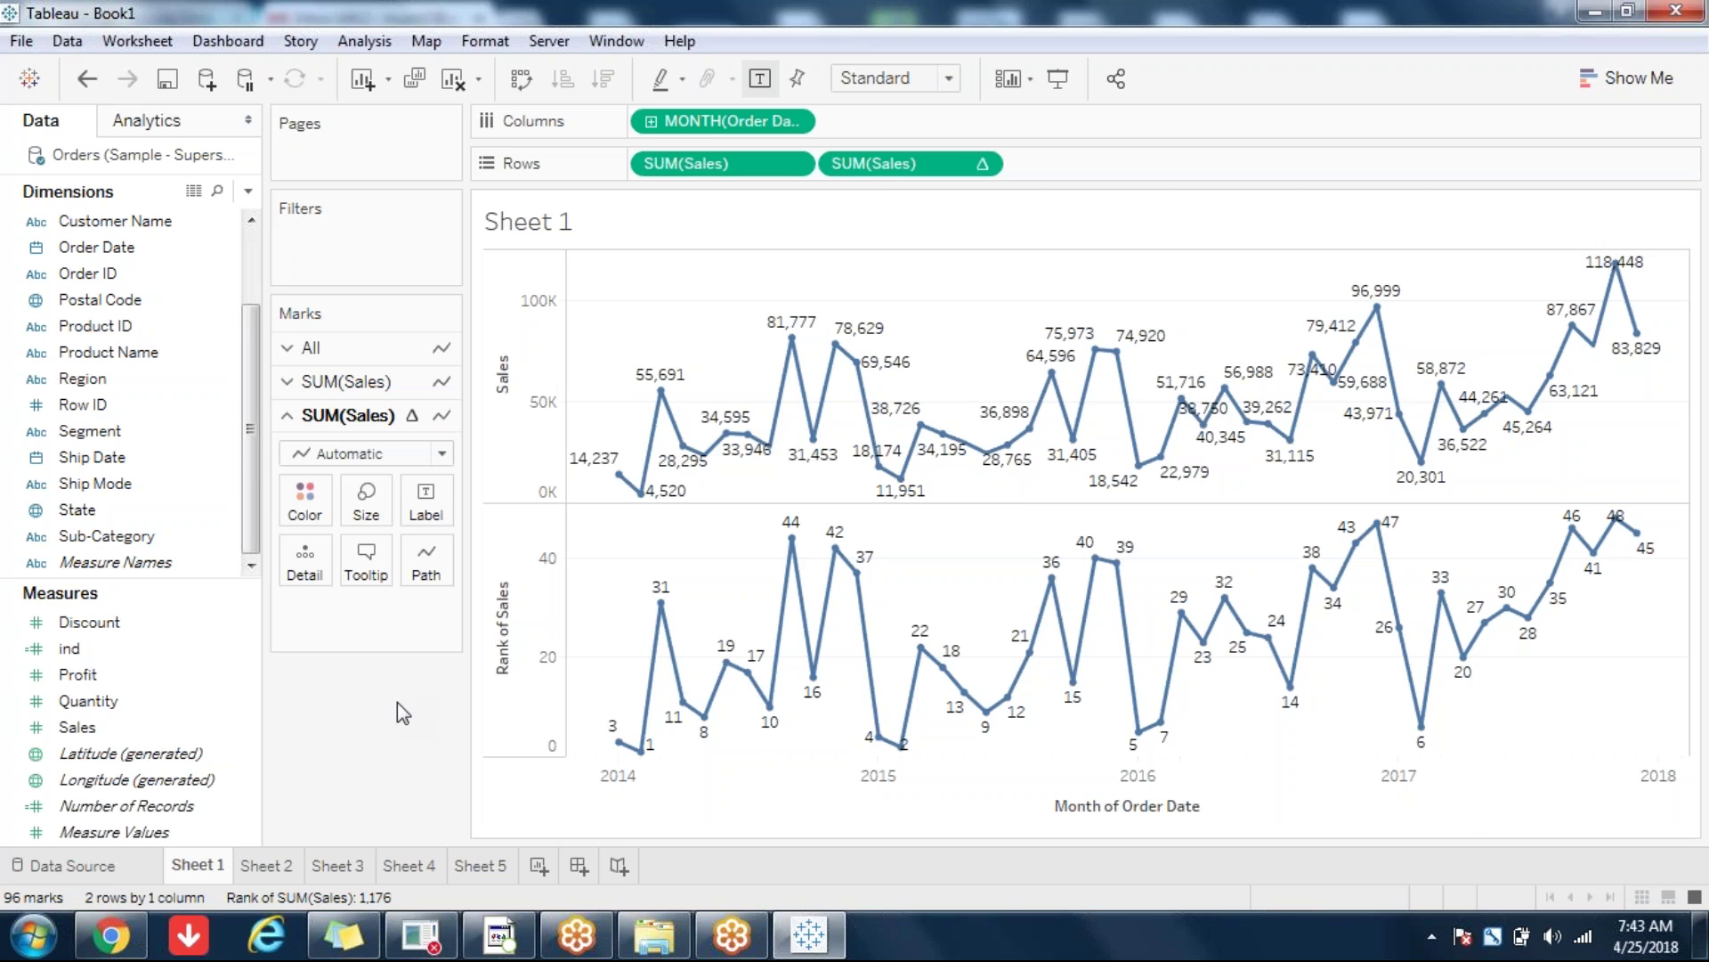
pyautogui.moveTo(411, 871)
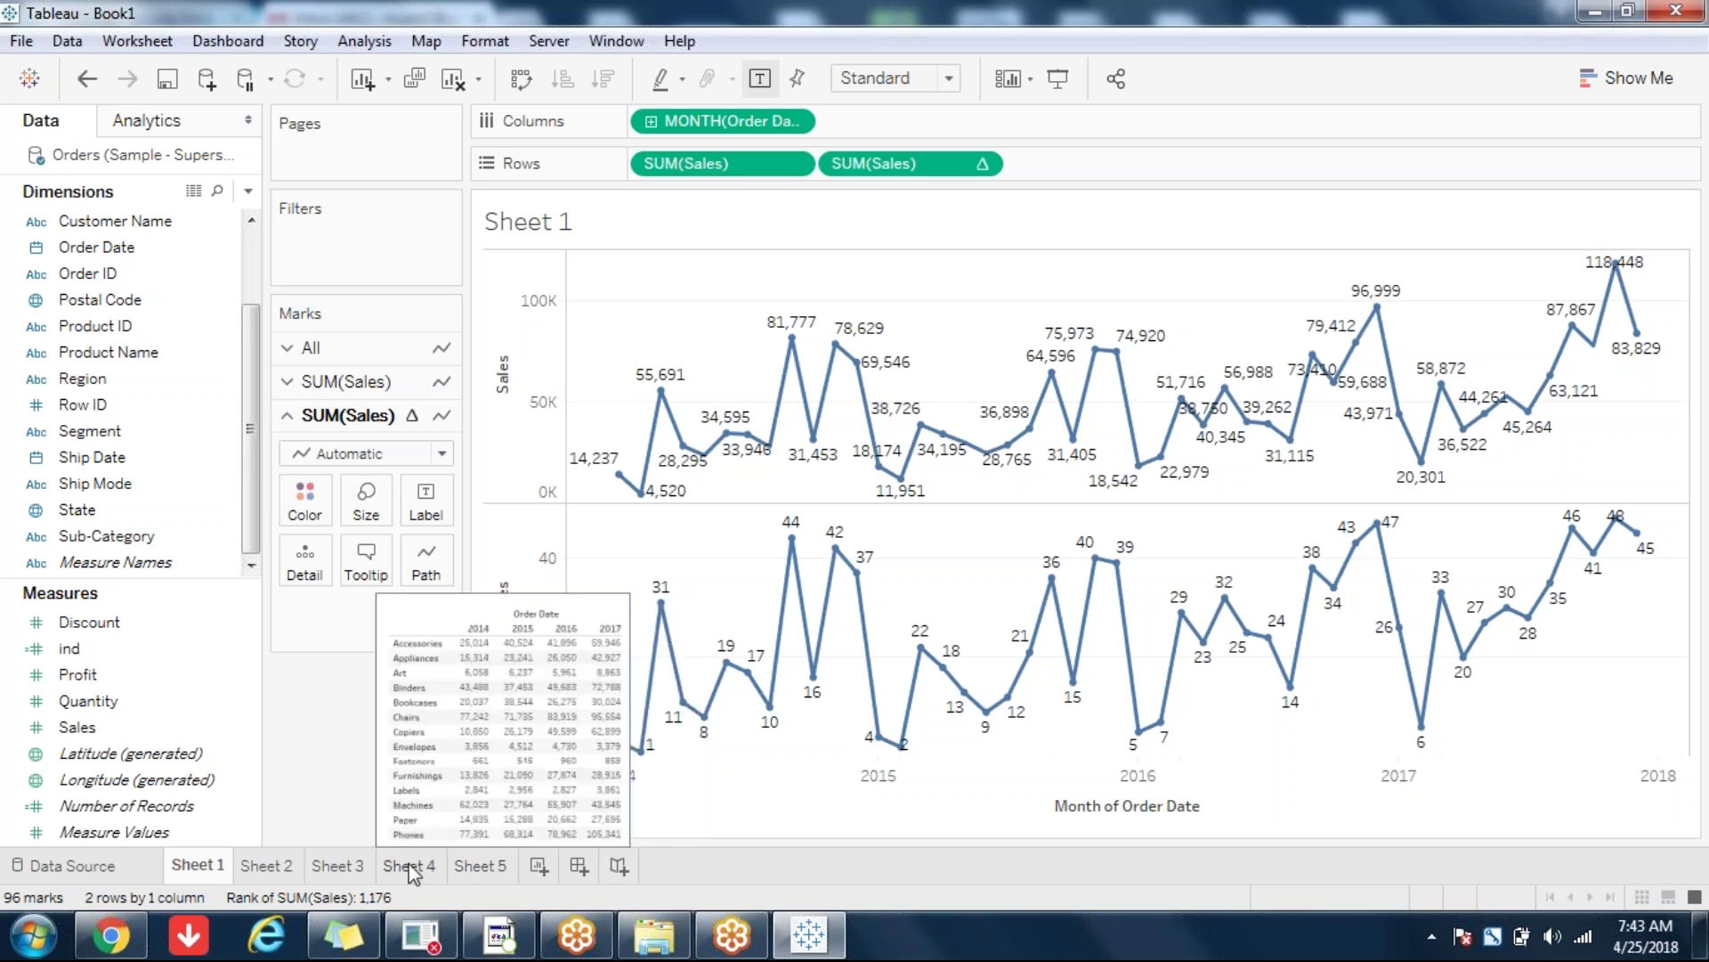
pyautogui.click(412, 870)
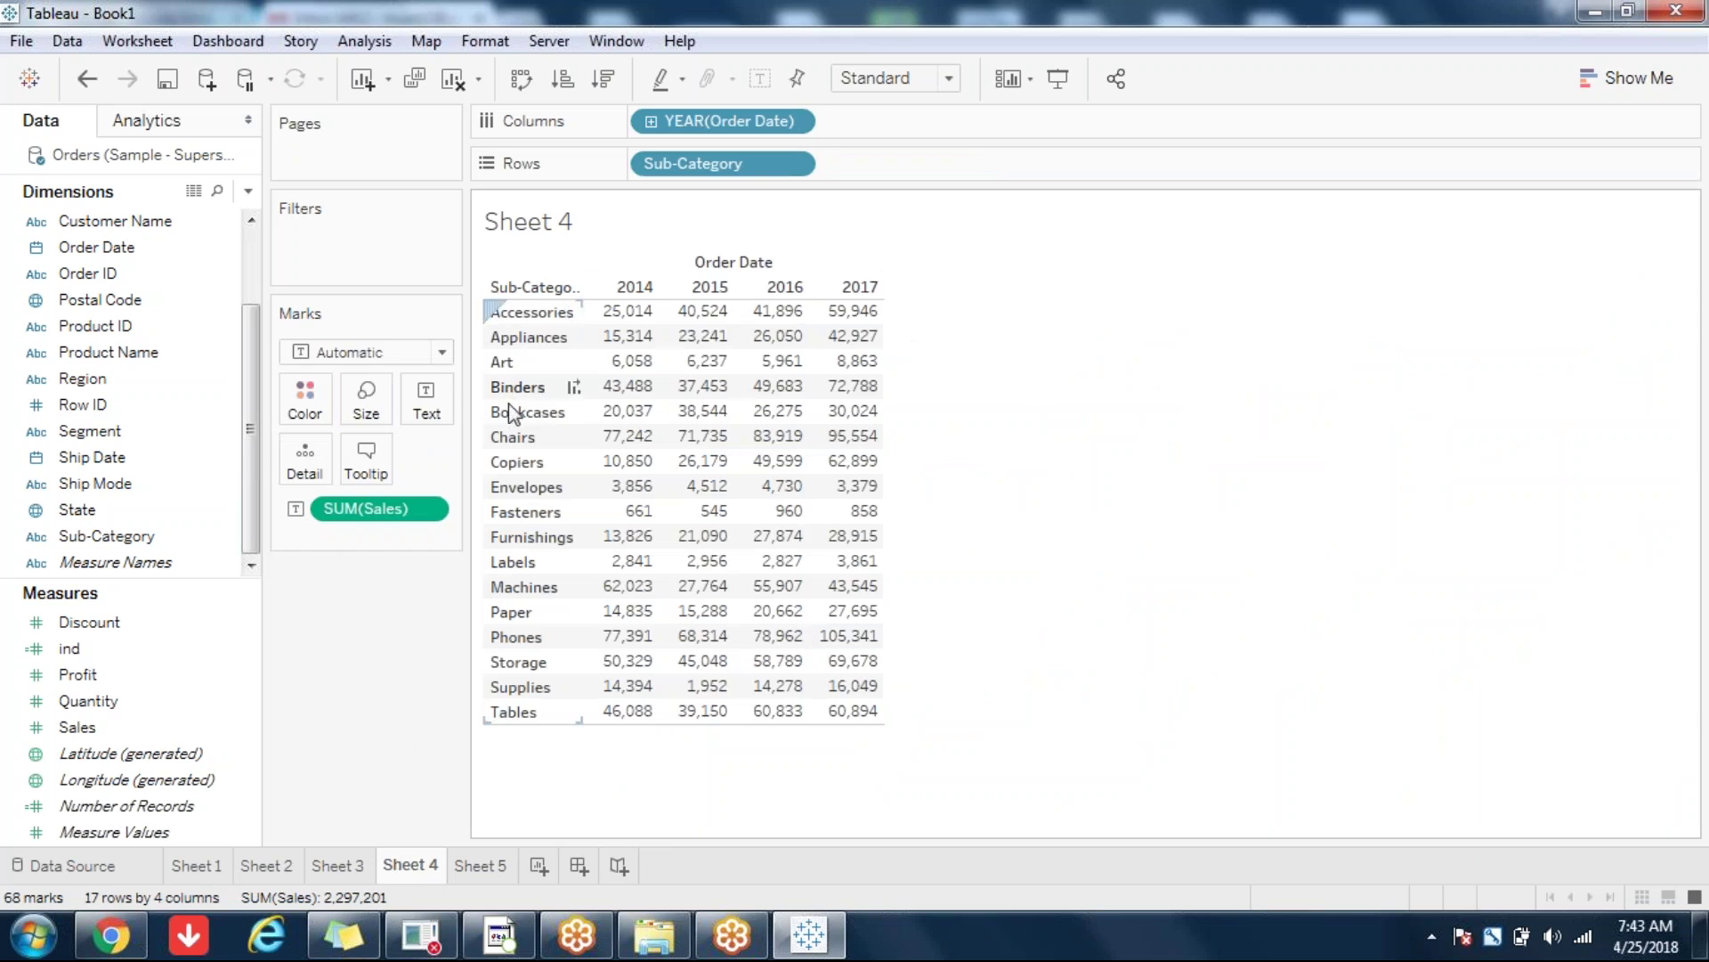
pyautogui.click(344, 864)
pyautogui.click(275, 878)
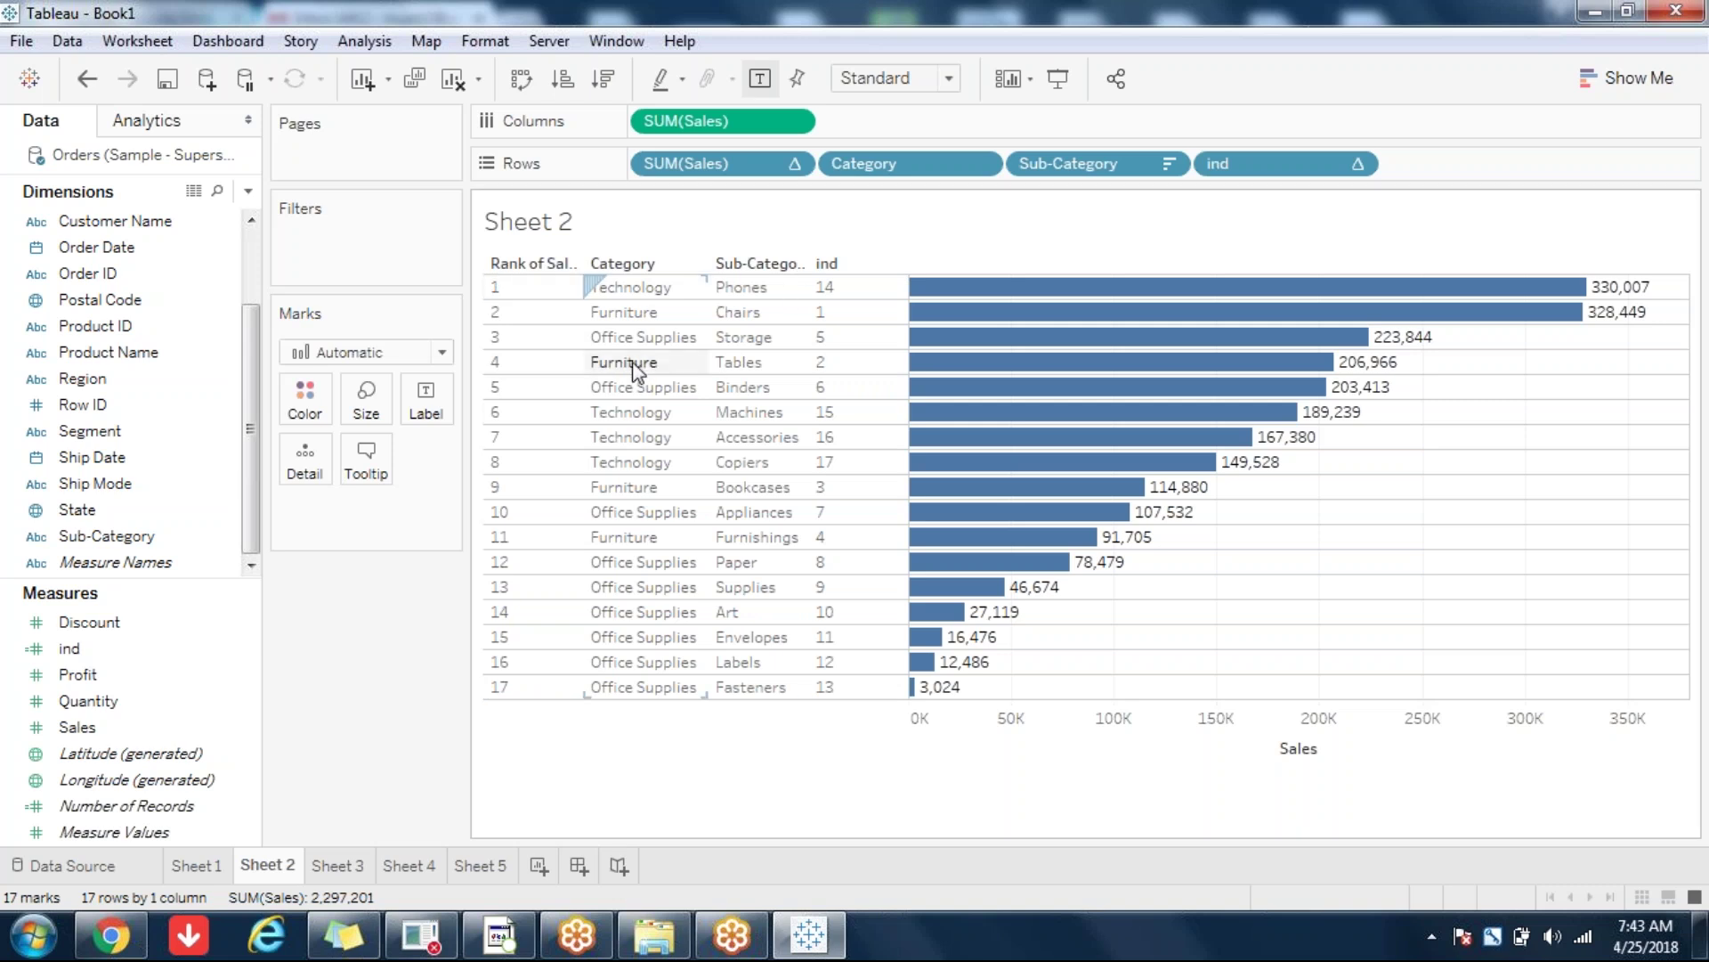
pyautogui.click(338, 866)
pyautogui.click(405, 865)
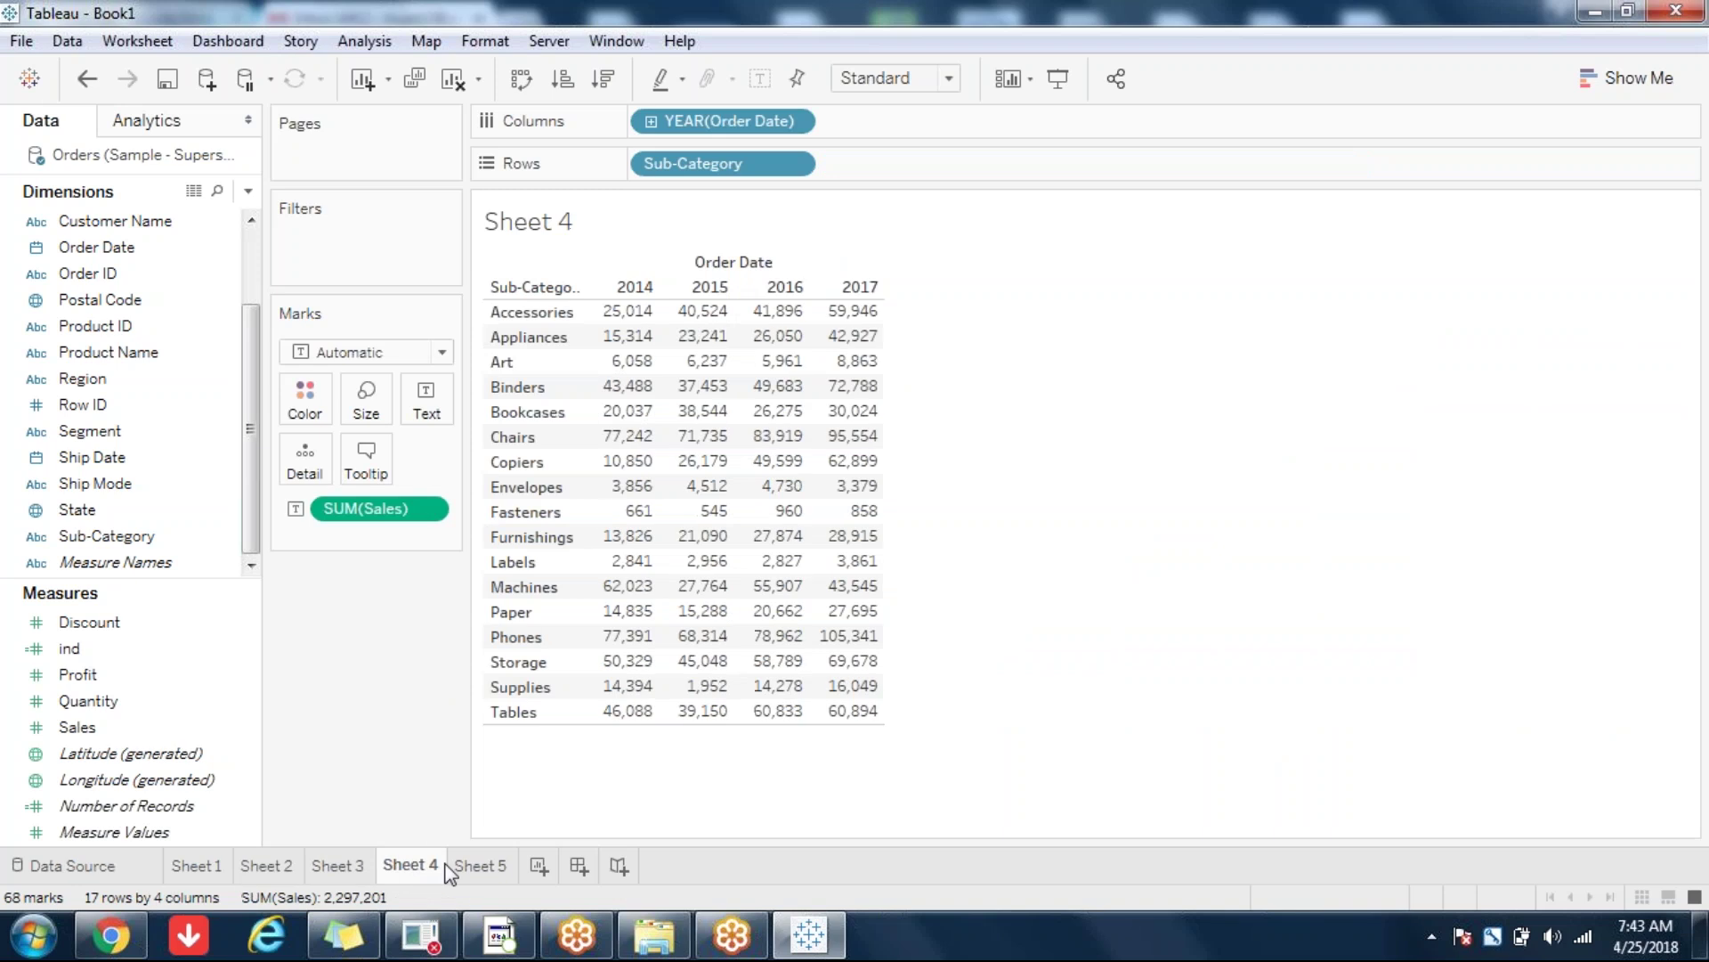
# Step: Create a new blank dashboard in the workbook
pyautogui.click(487, 867)
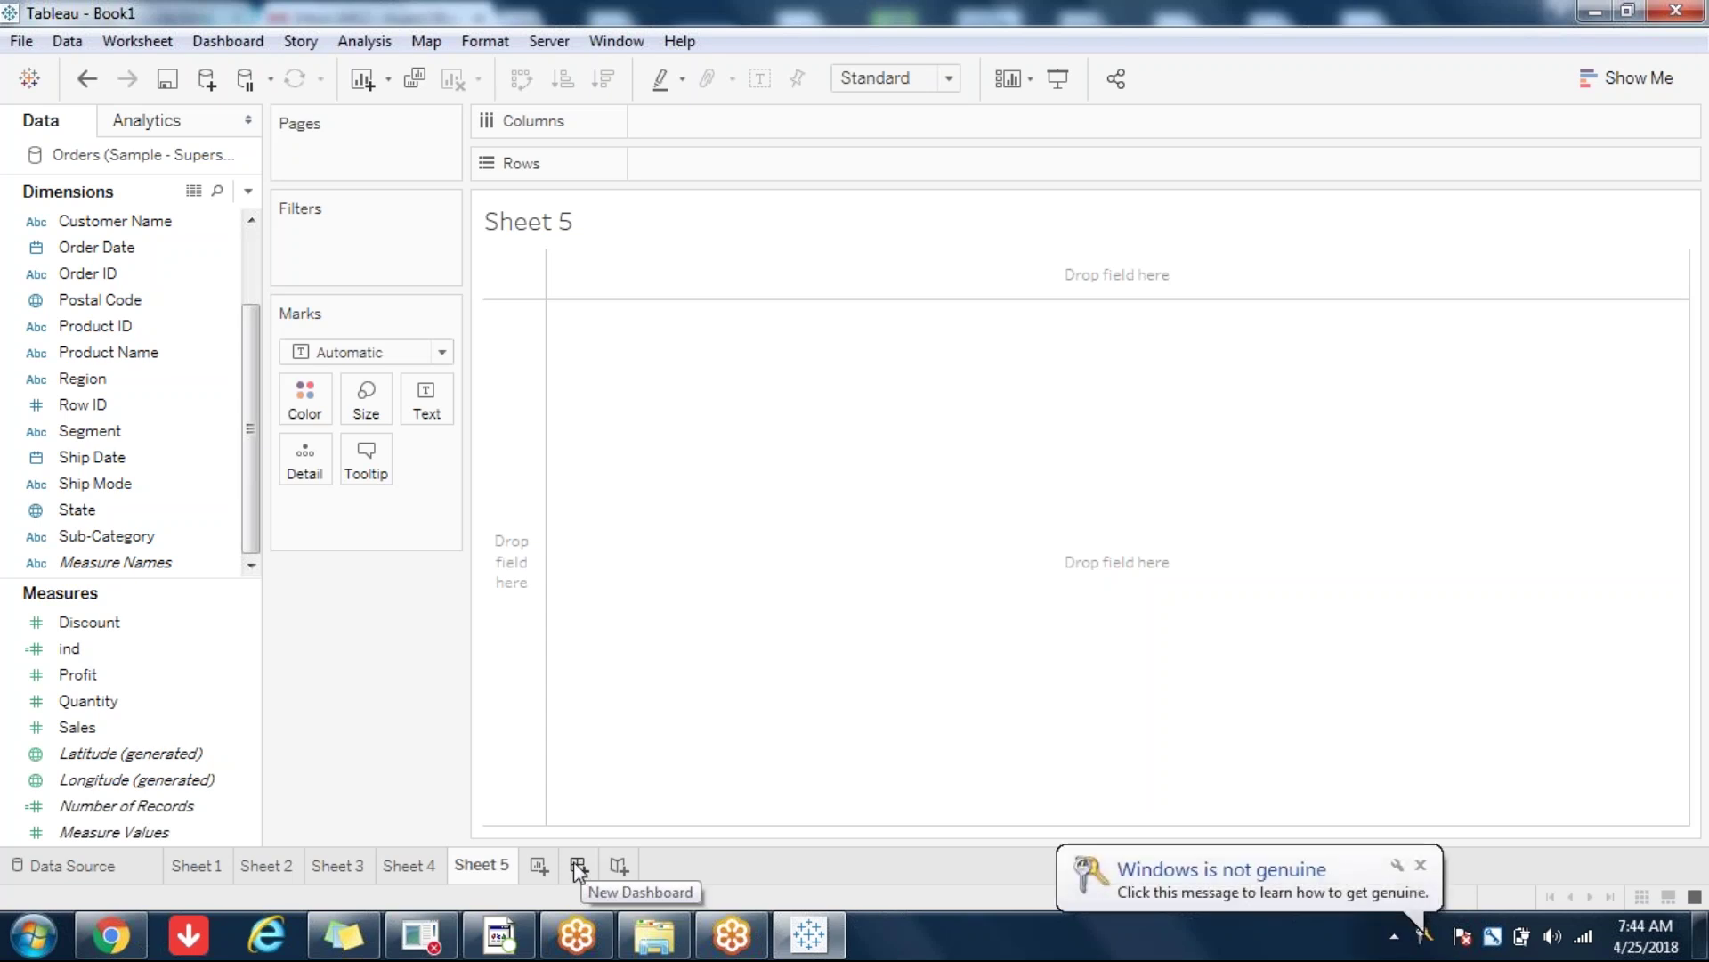
pyautogui.click(228, 41)
pyautogui.click(278, 71)
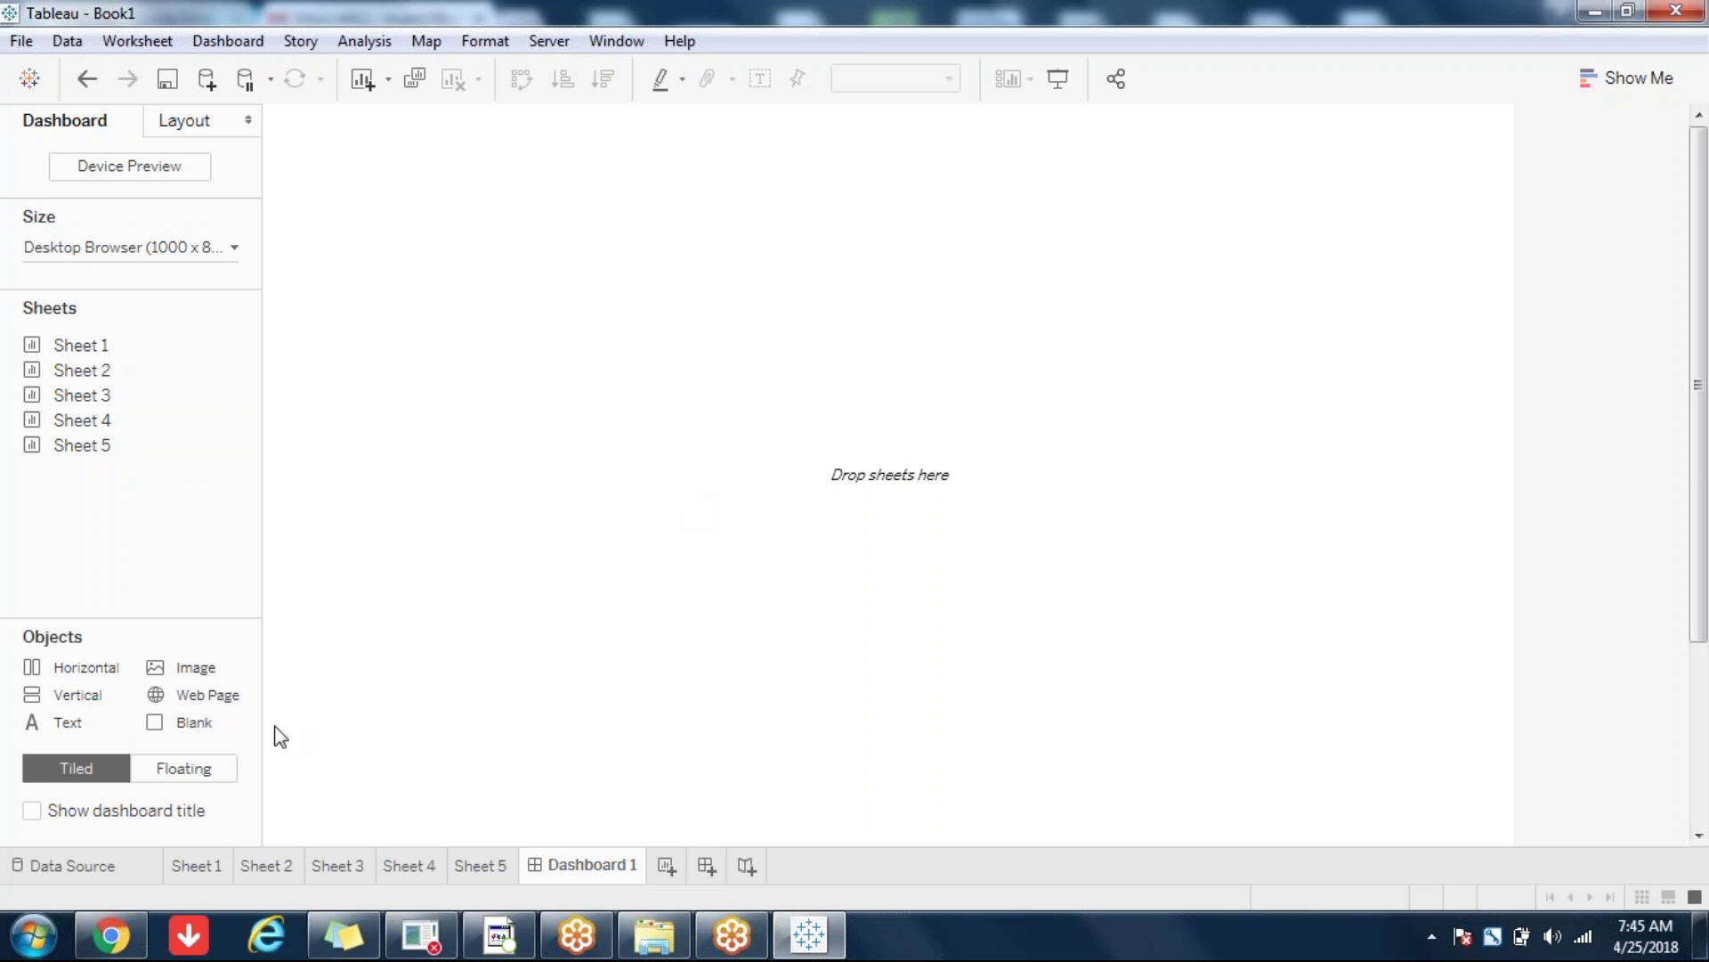
# Step: Show the workbook's data source page and launch a second Tableau 10.3 (32-bit) window
pyautogui.click(99, 868)
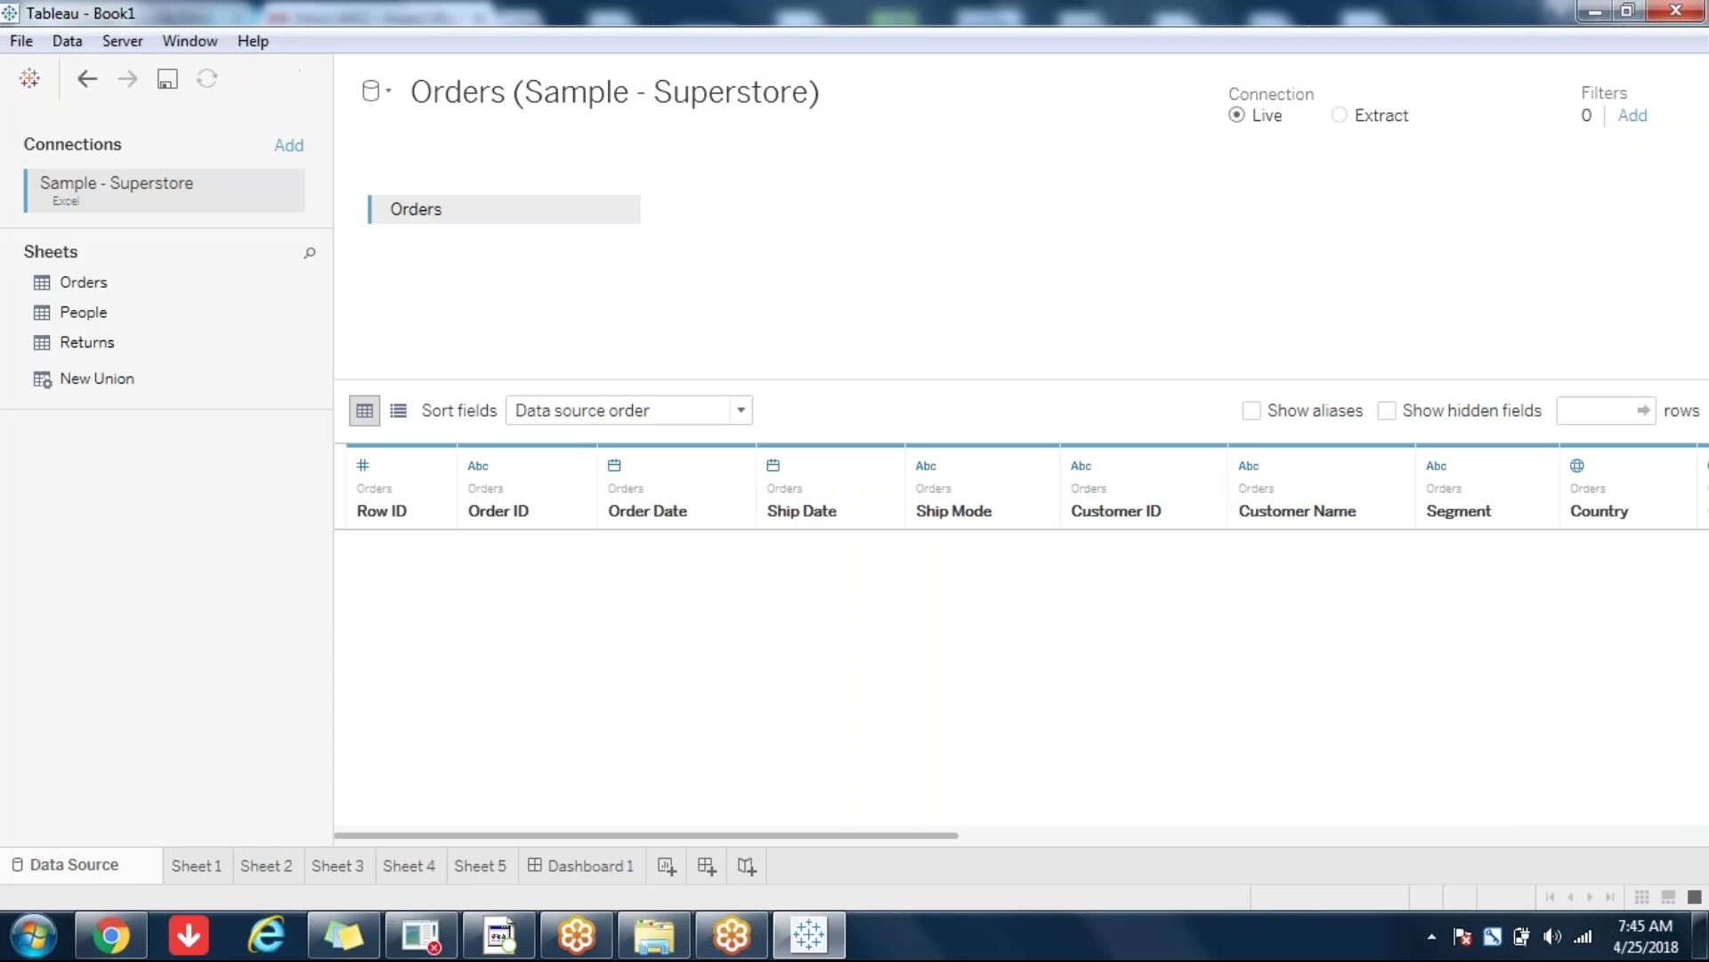
pyautogui.click(34, 935)
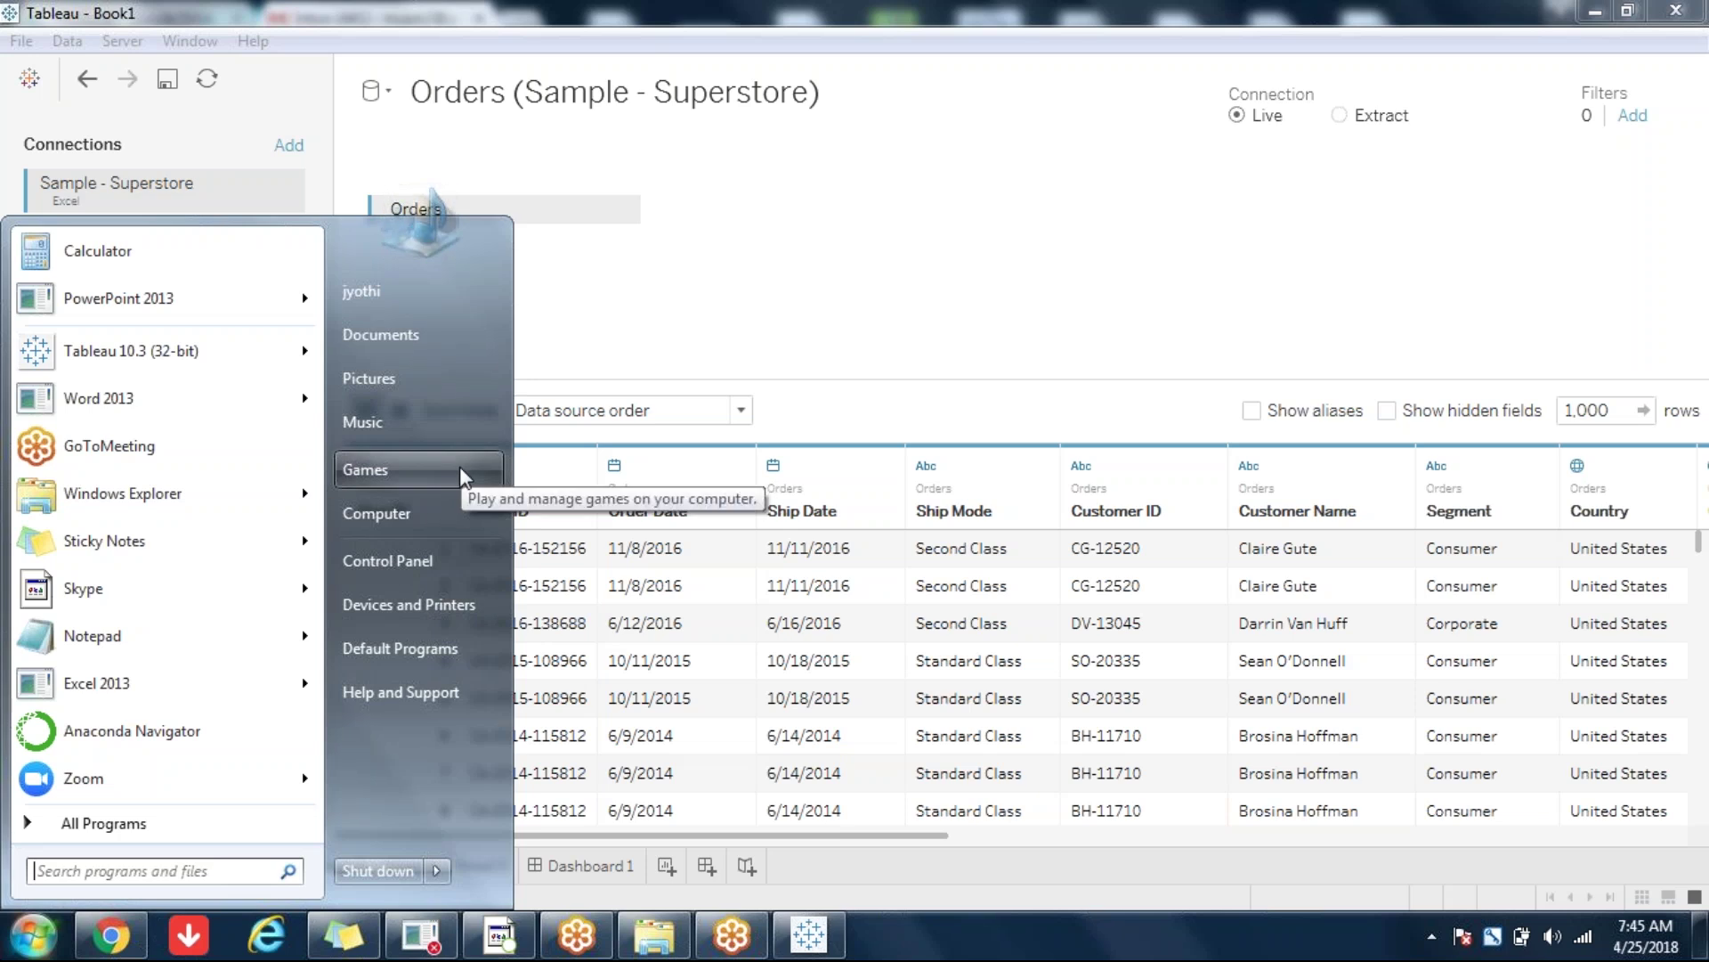
pyautogui.click(156, 358)
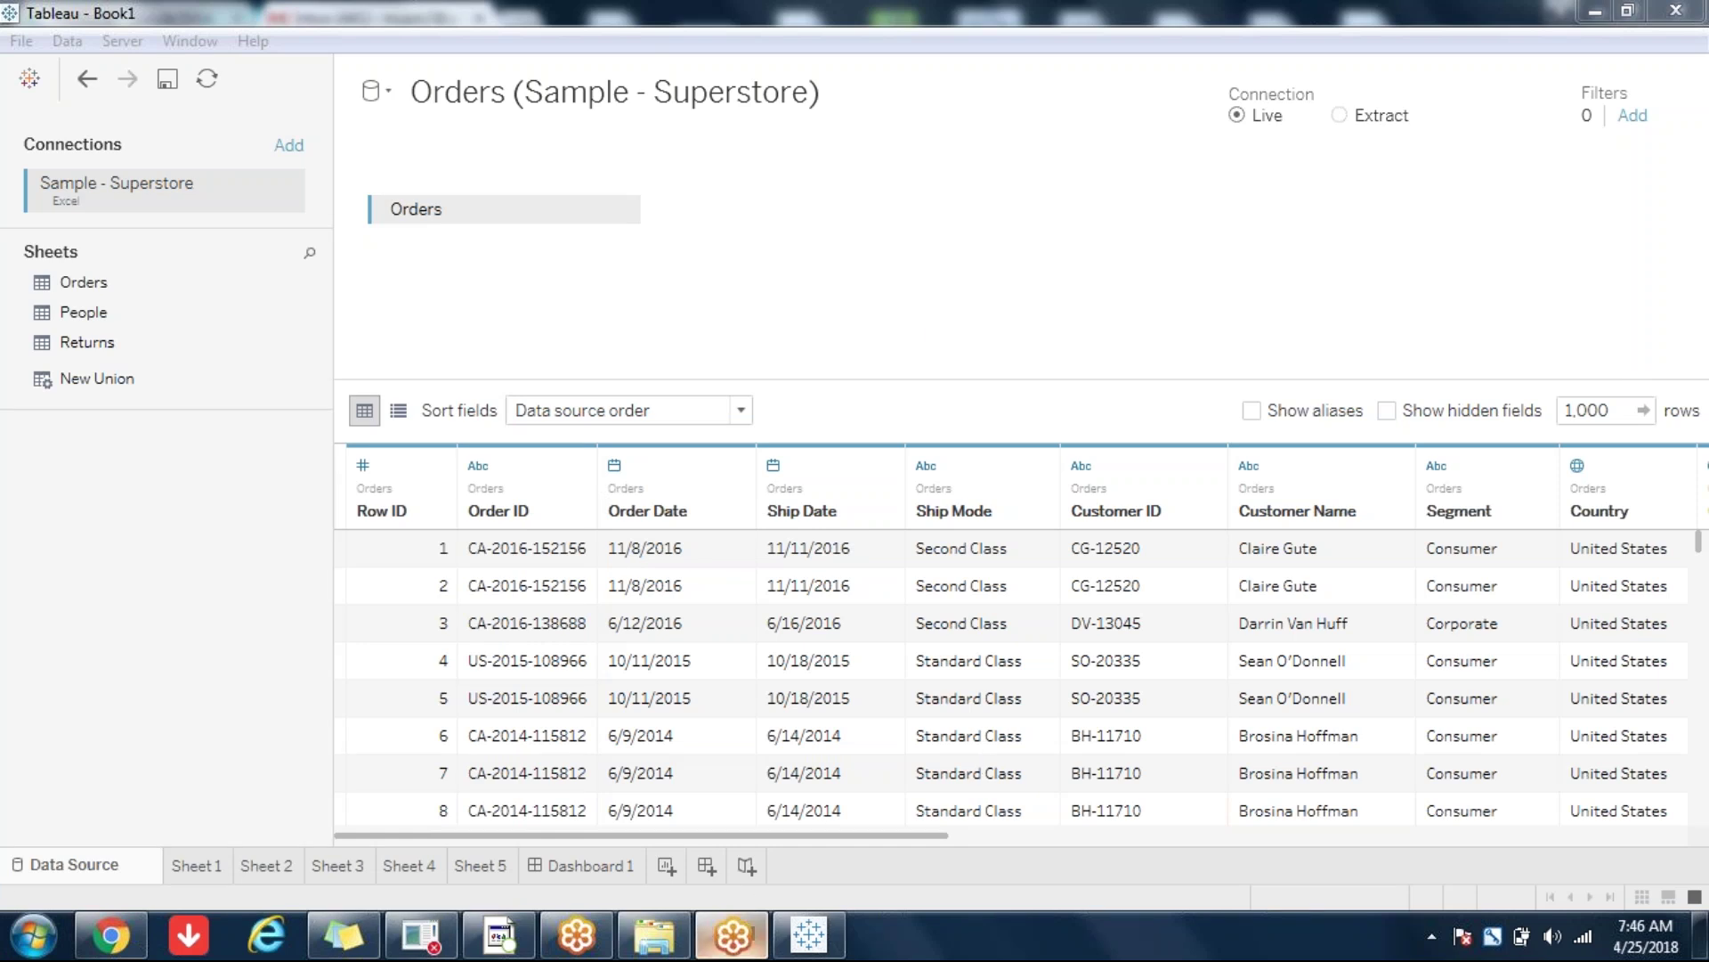
pyautogui.click(748, 931)
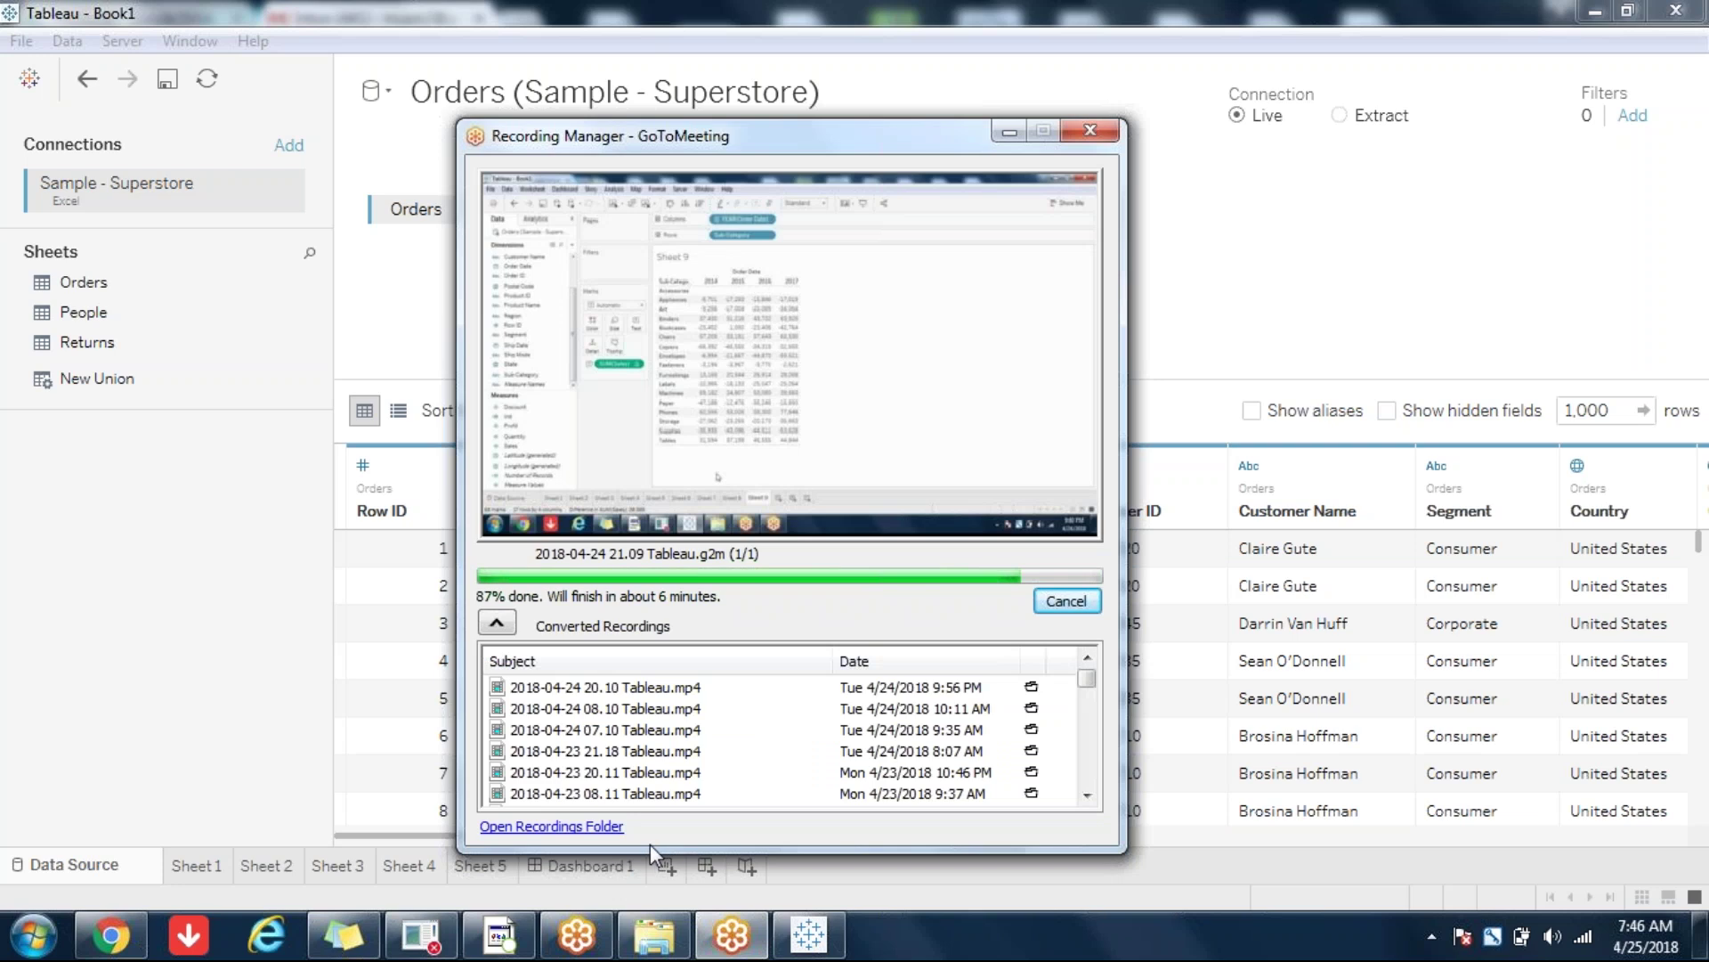
pyautogui.click(583, 933)
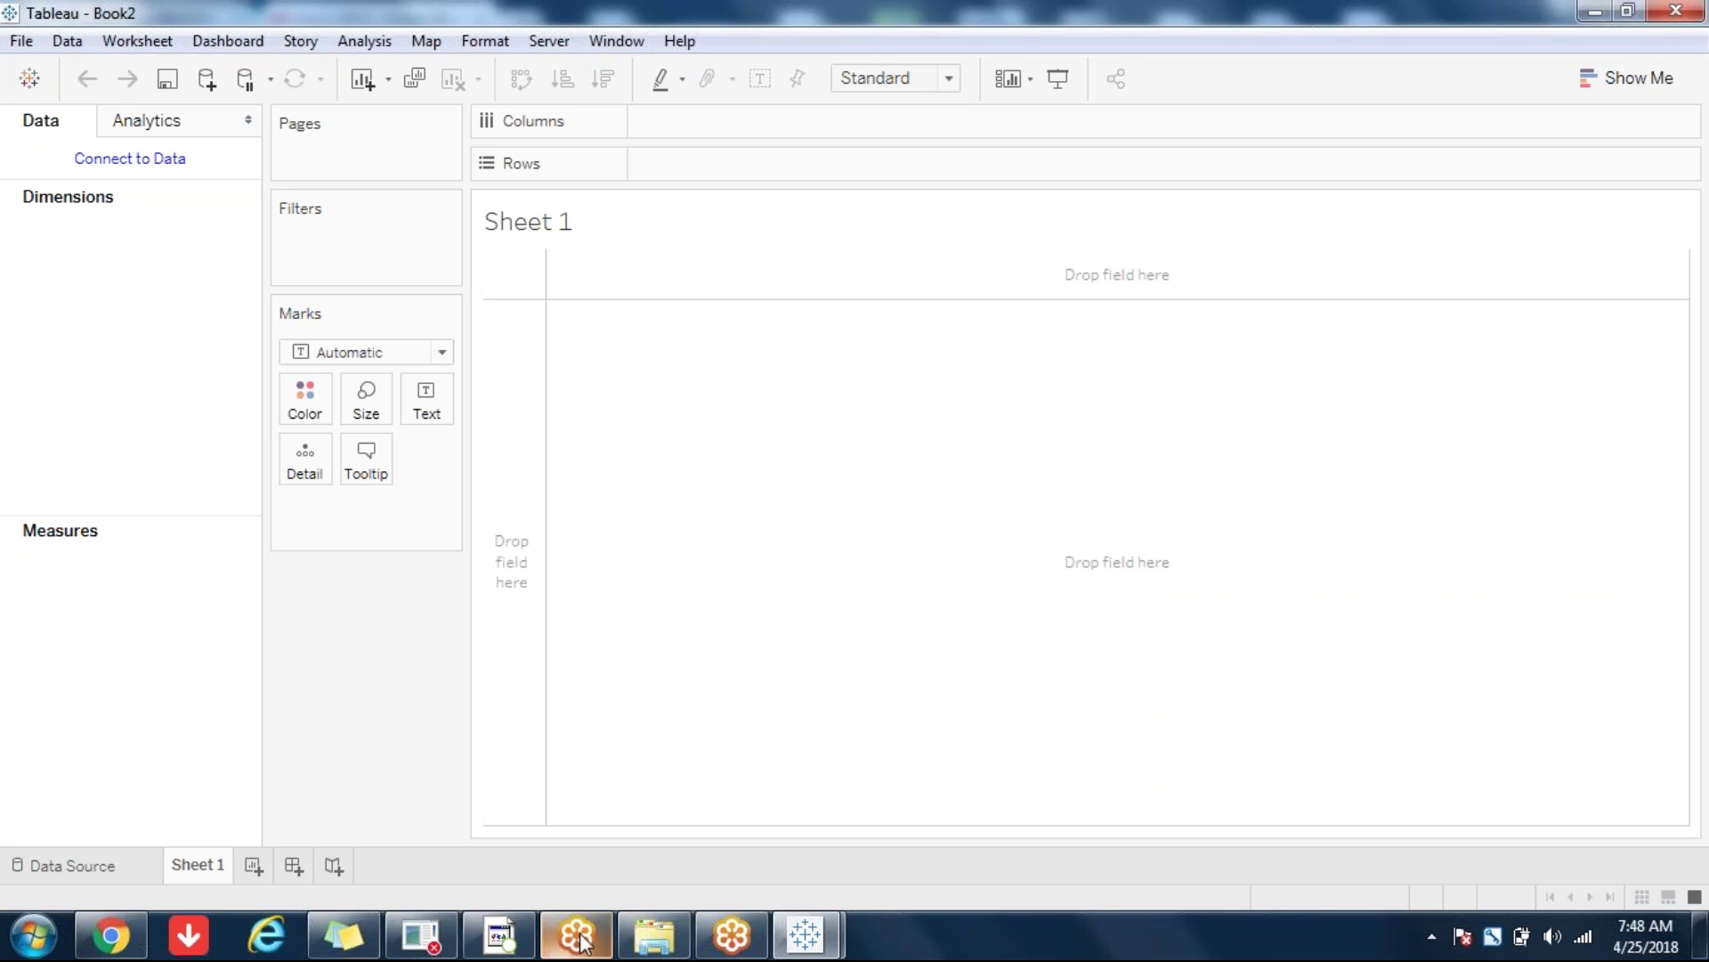
# Step: Switch to Windows Explorer and browse to the desktop folder on drive H:
pyautogui.click(660, 940)
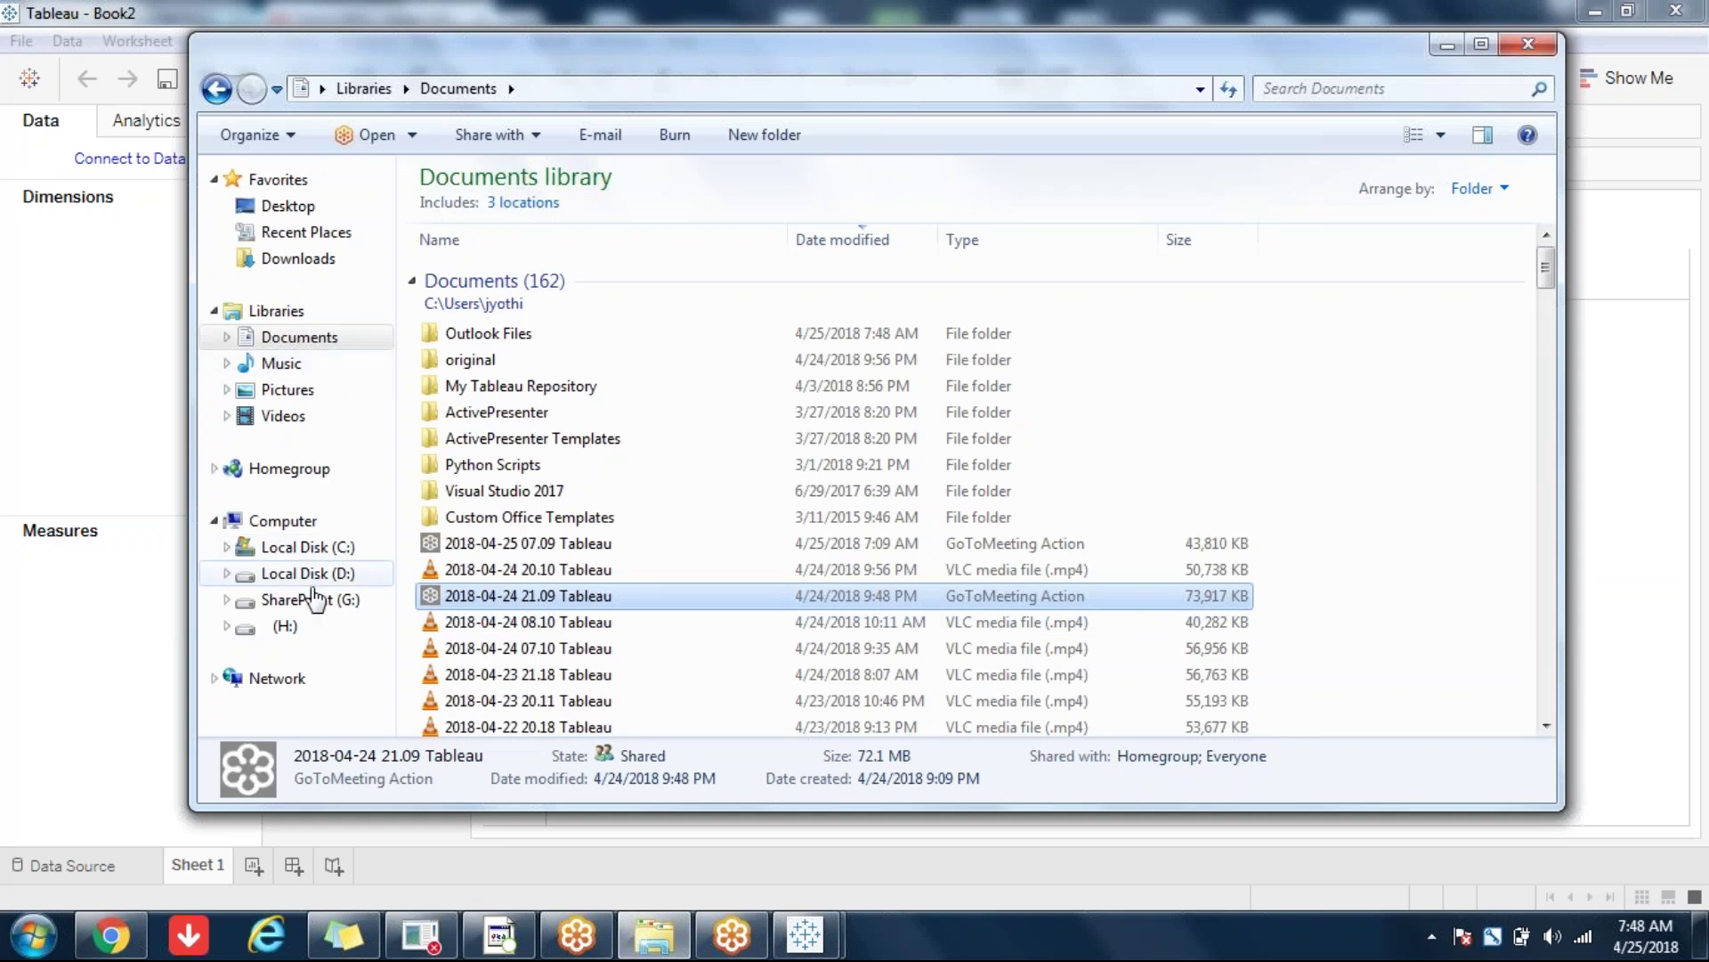
pyautogui.click(287, 626)
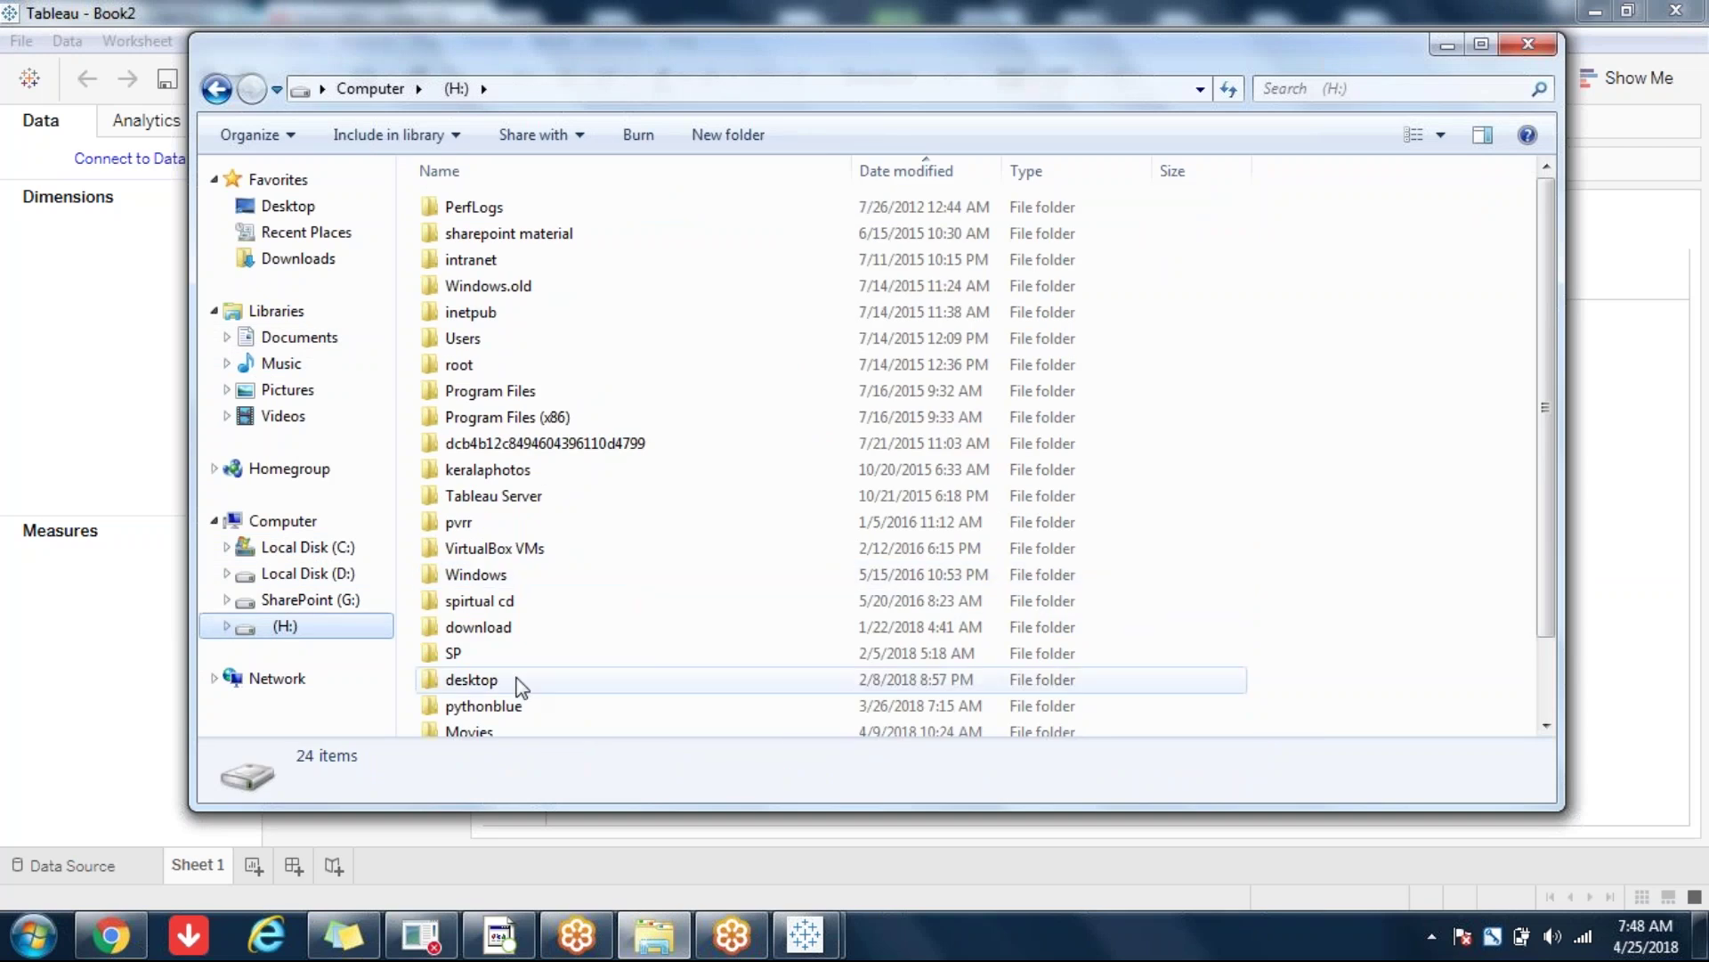
pyautogui.doubleClick(488, 681)
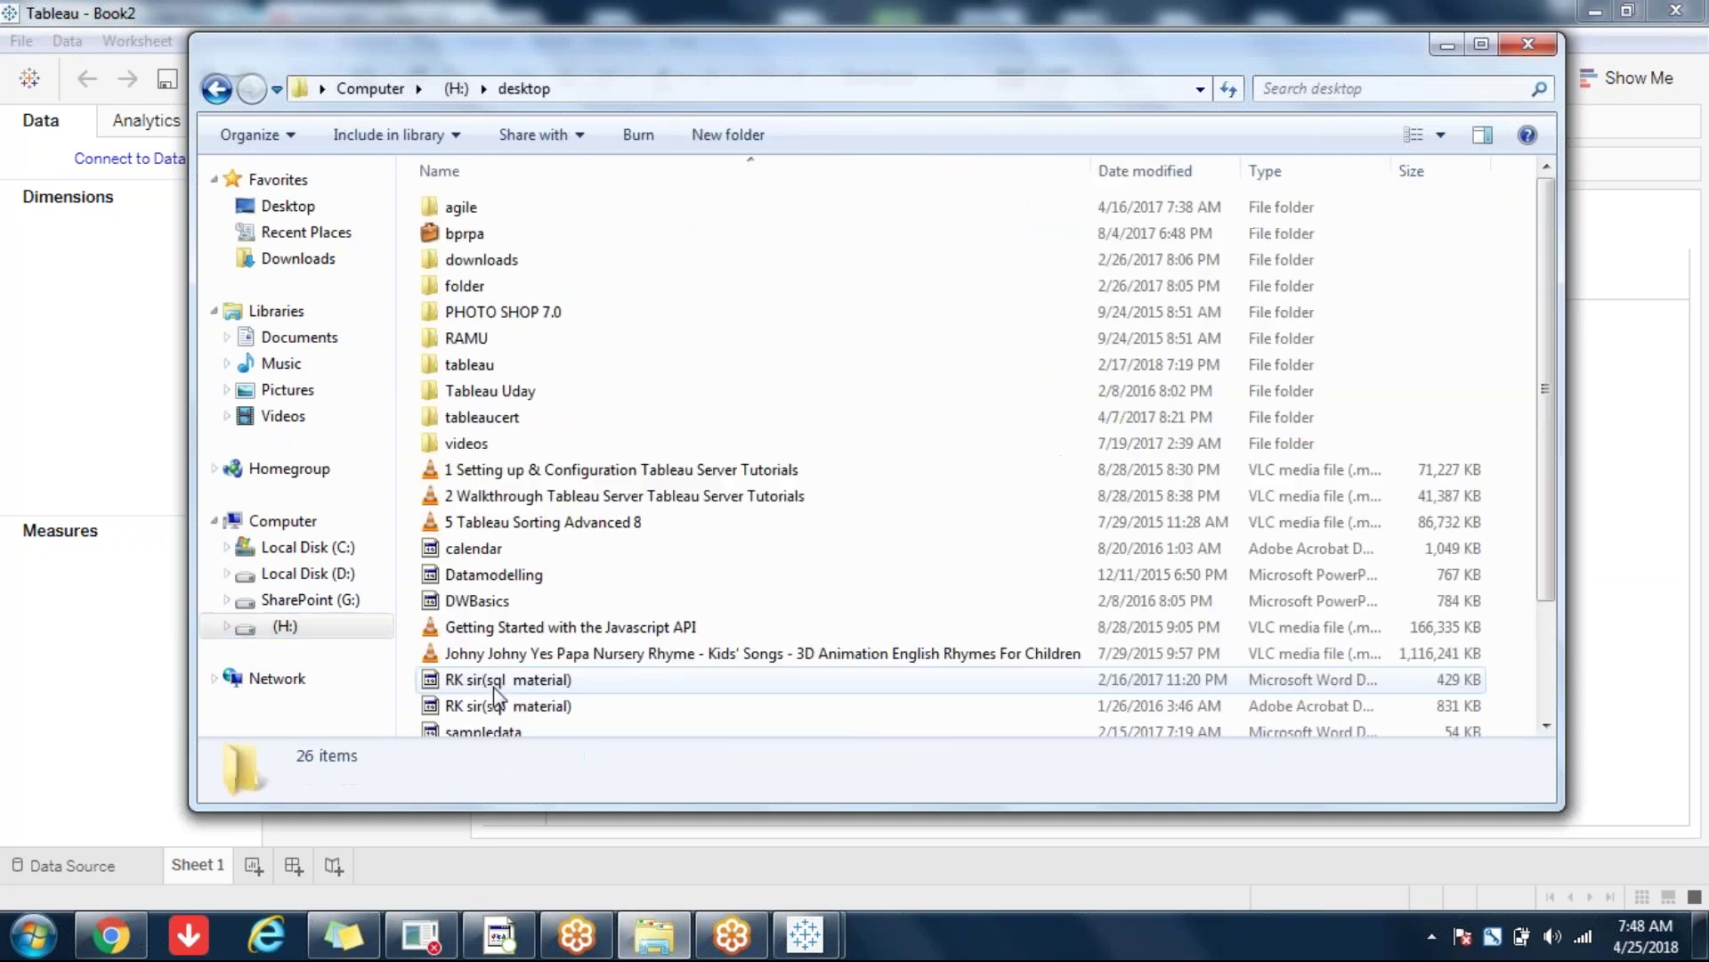
# Step: Find the Tableau Exercise document in the desktop folder and open it in Word
pyautogui.click(551, 660)
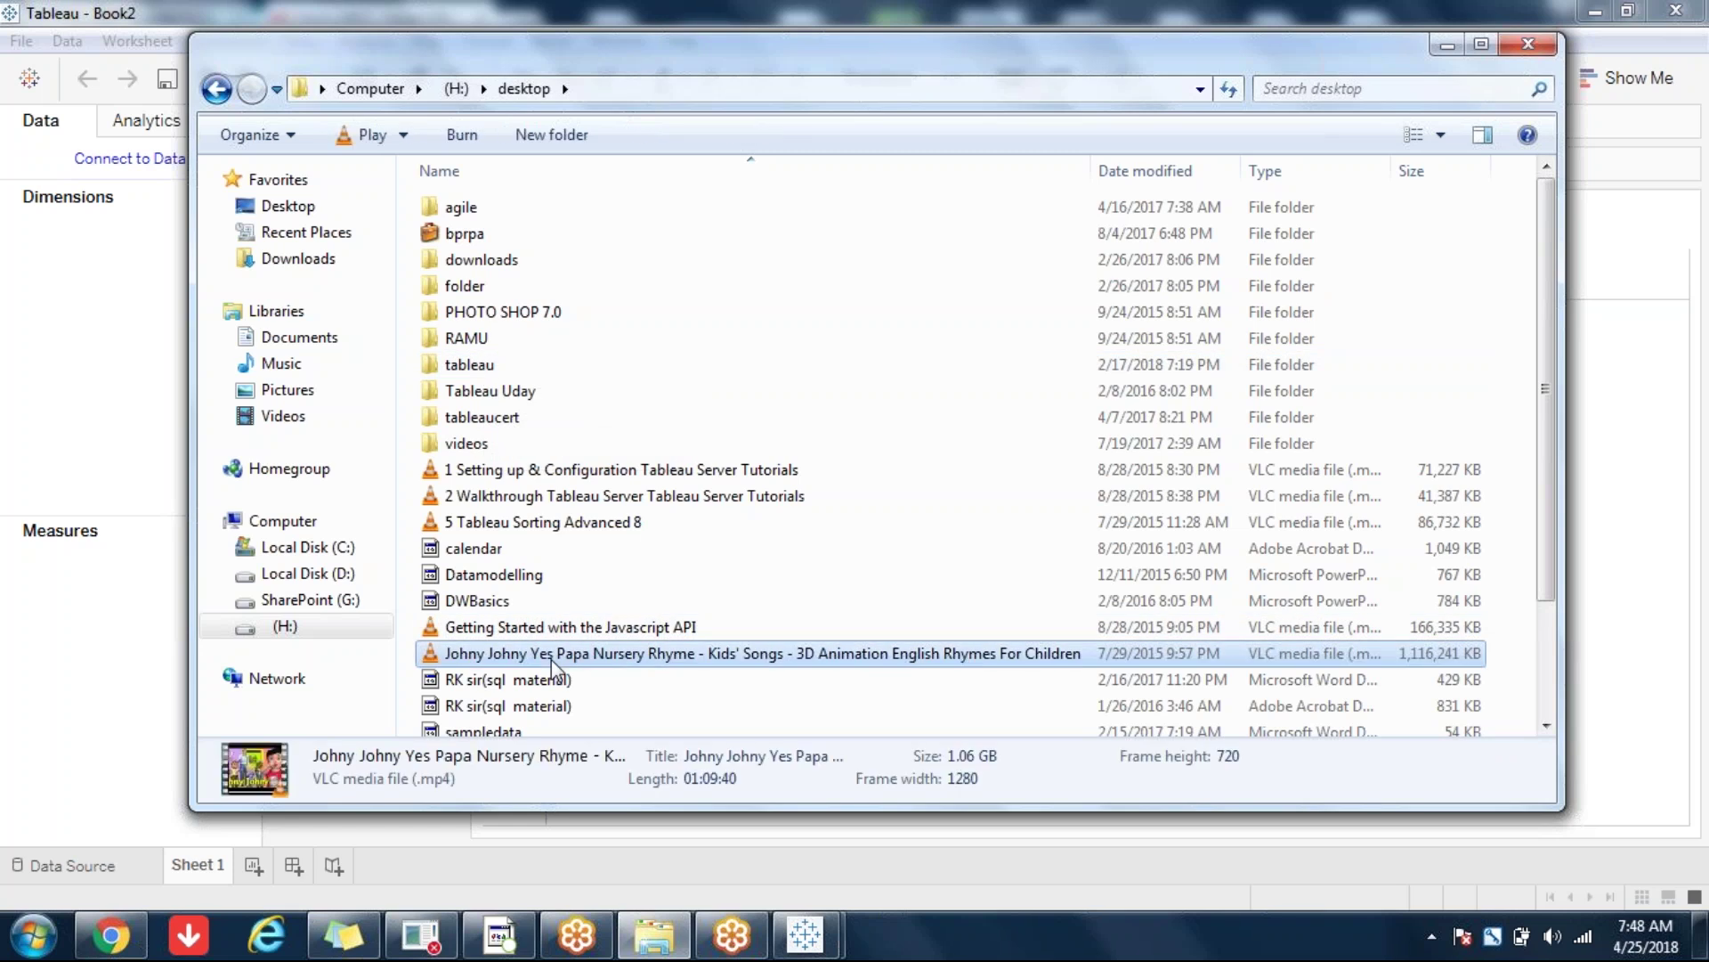
pyautogui.click(523, 530)
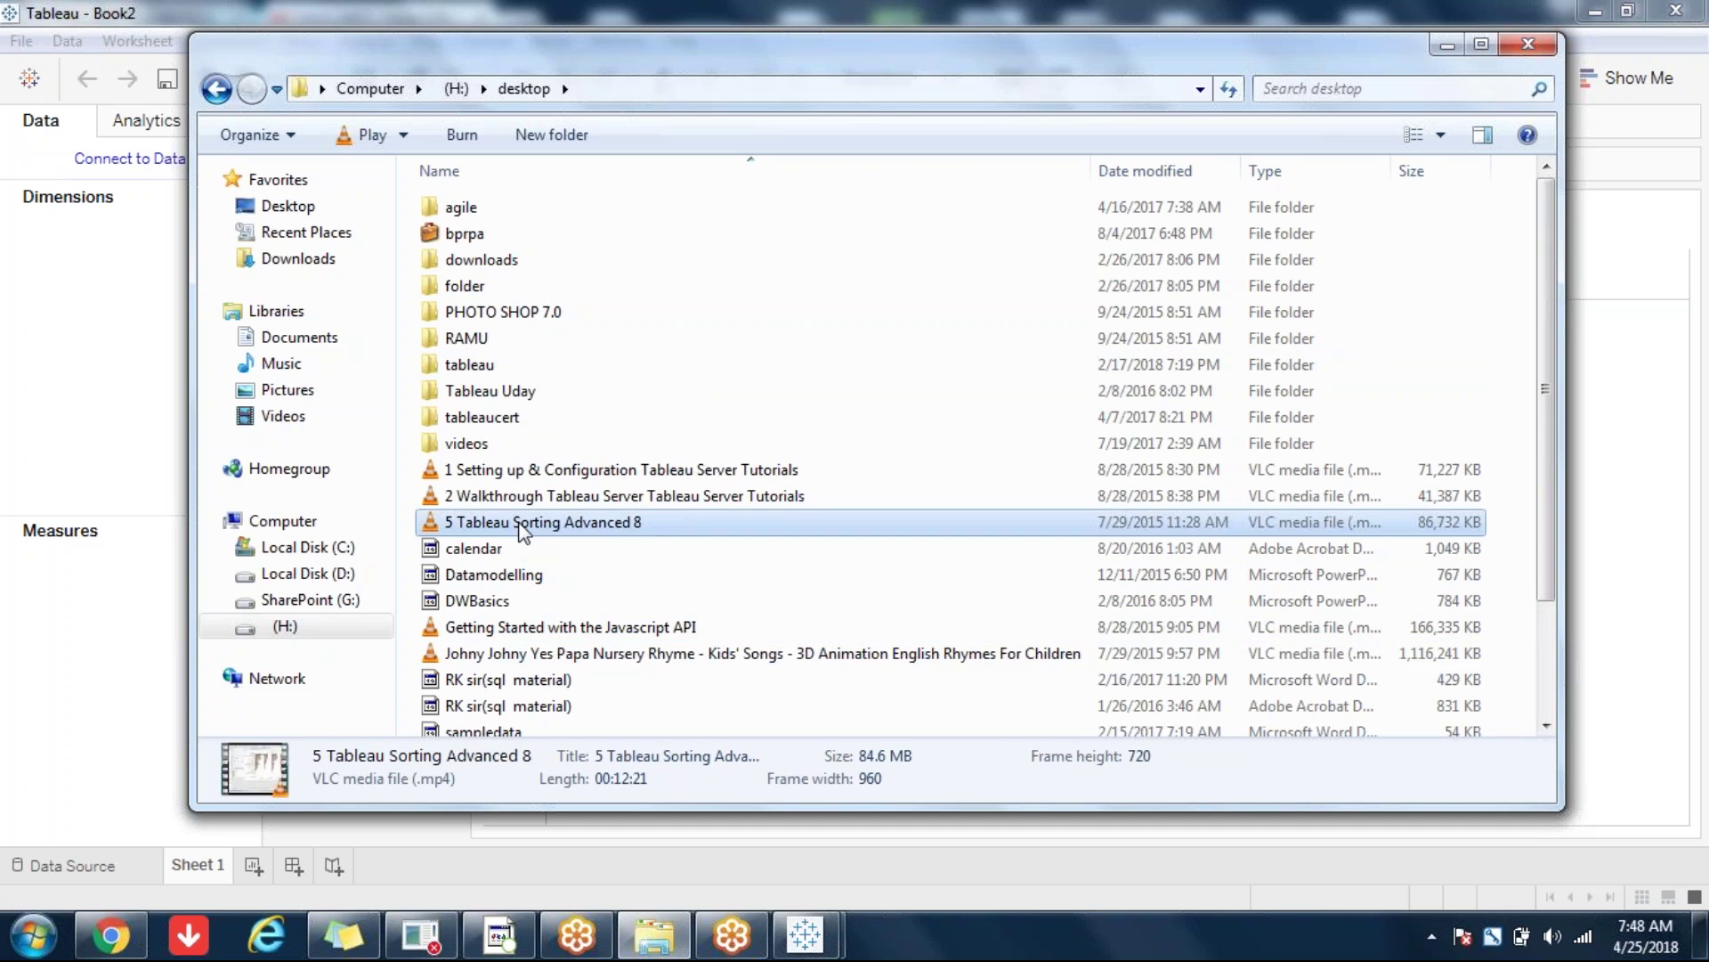
pyautogui.press('Down')
pyautogui.press('Down')
pyautogui.scroll(-1, 522, 533)
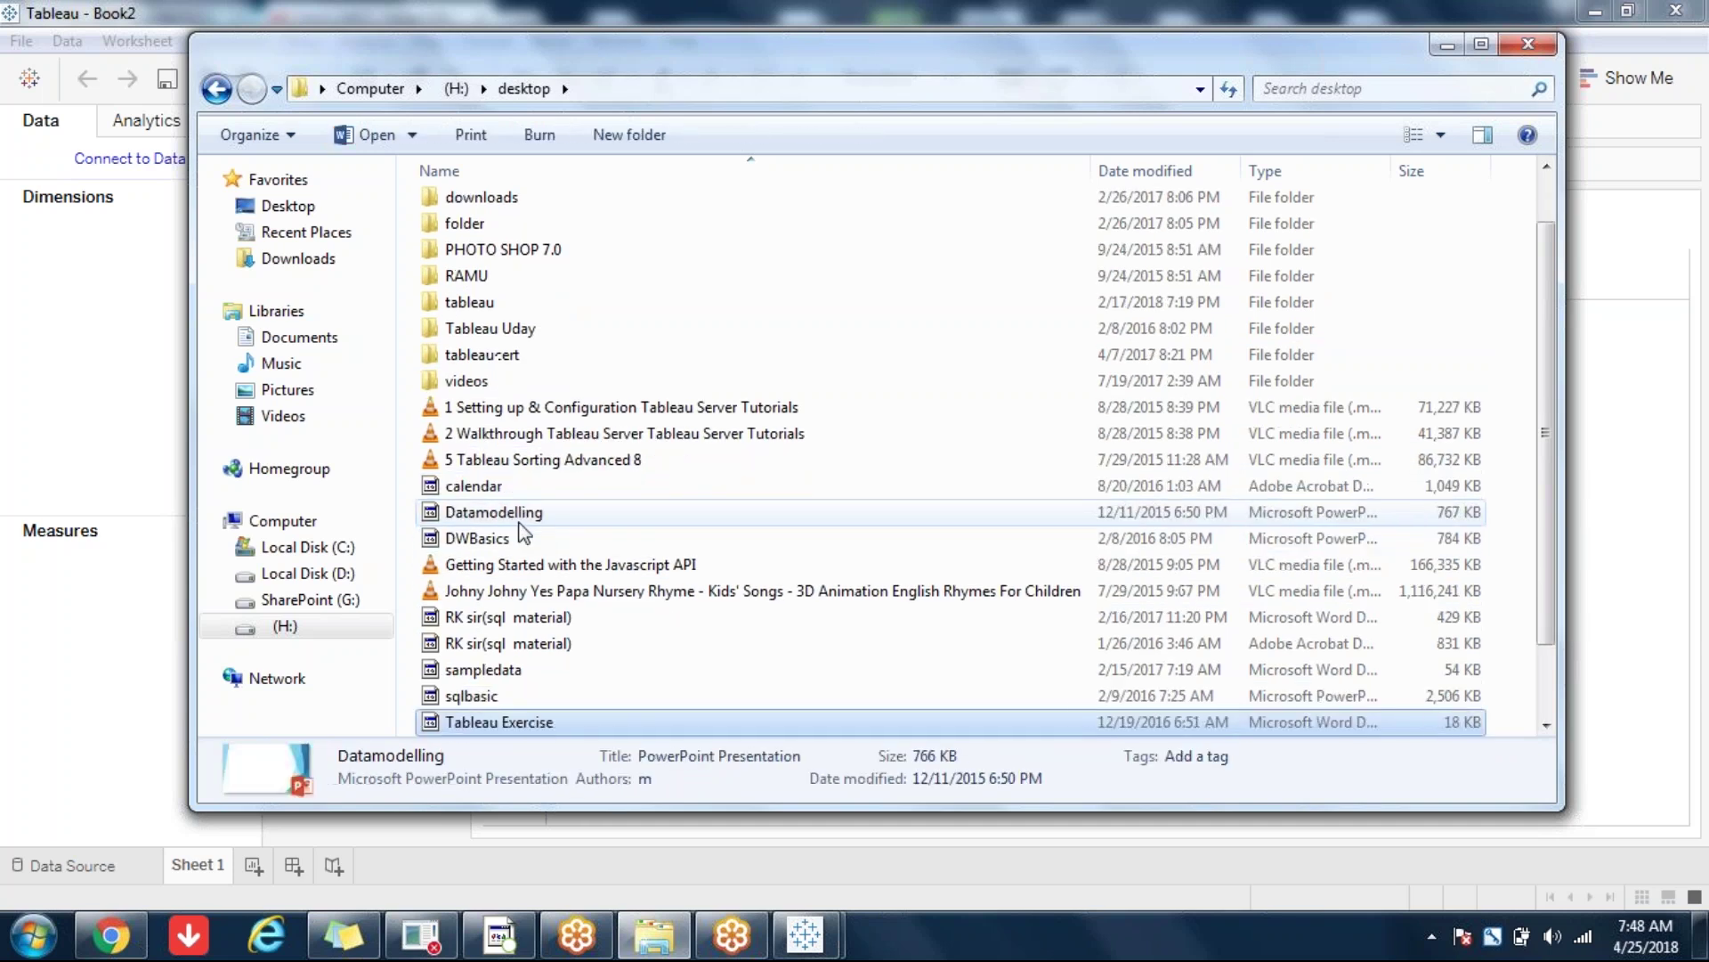
pyautogui.press('End')
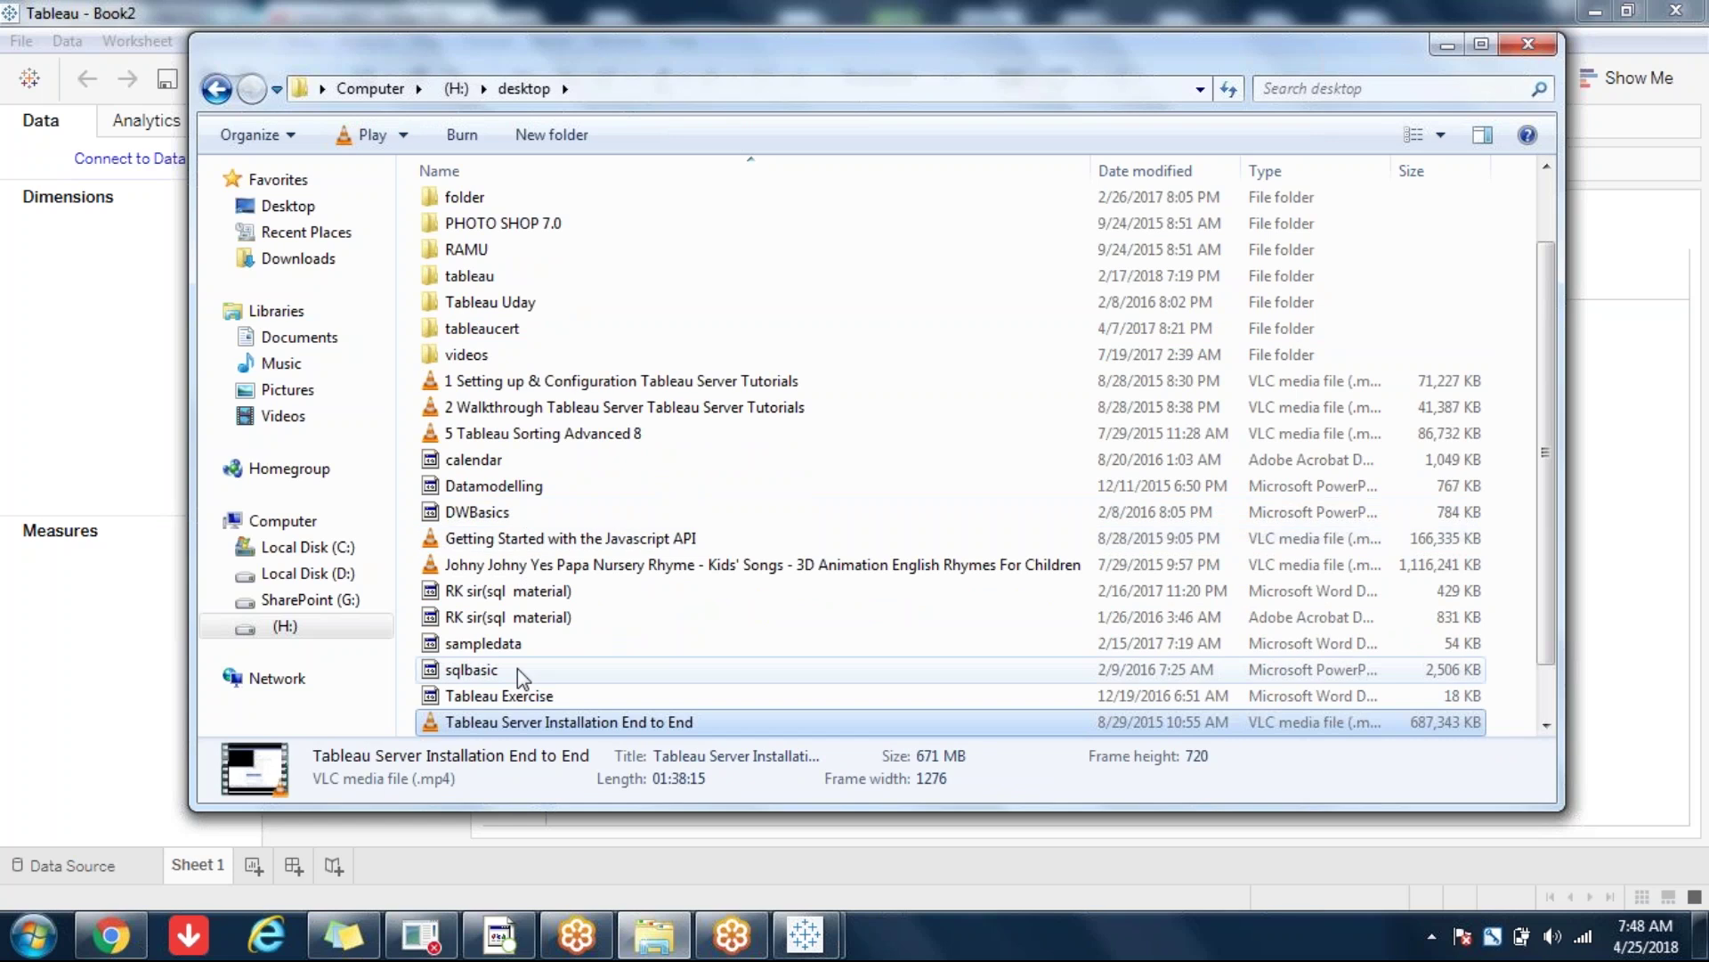
pyautogui.click(499, 695)
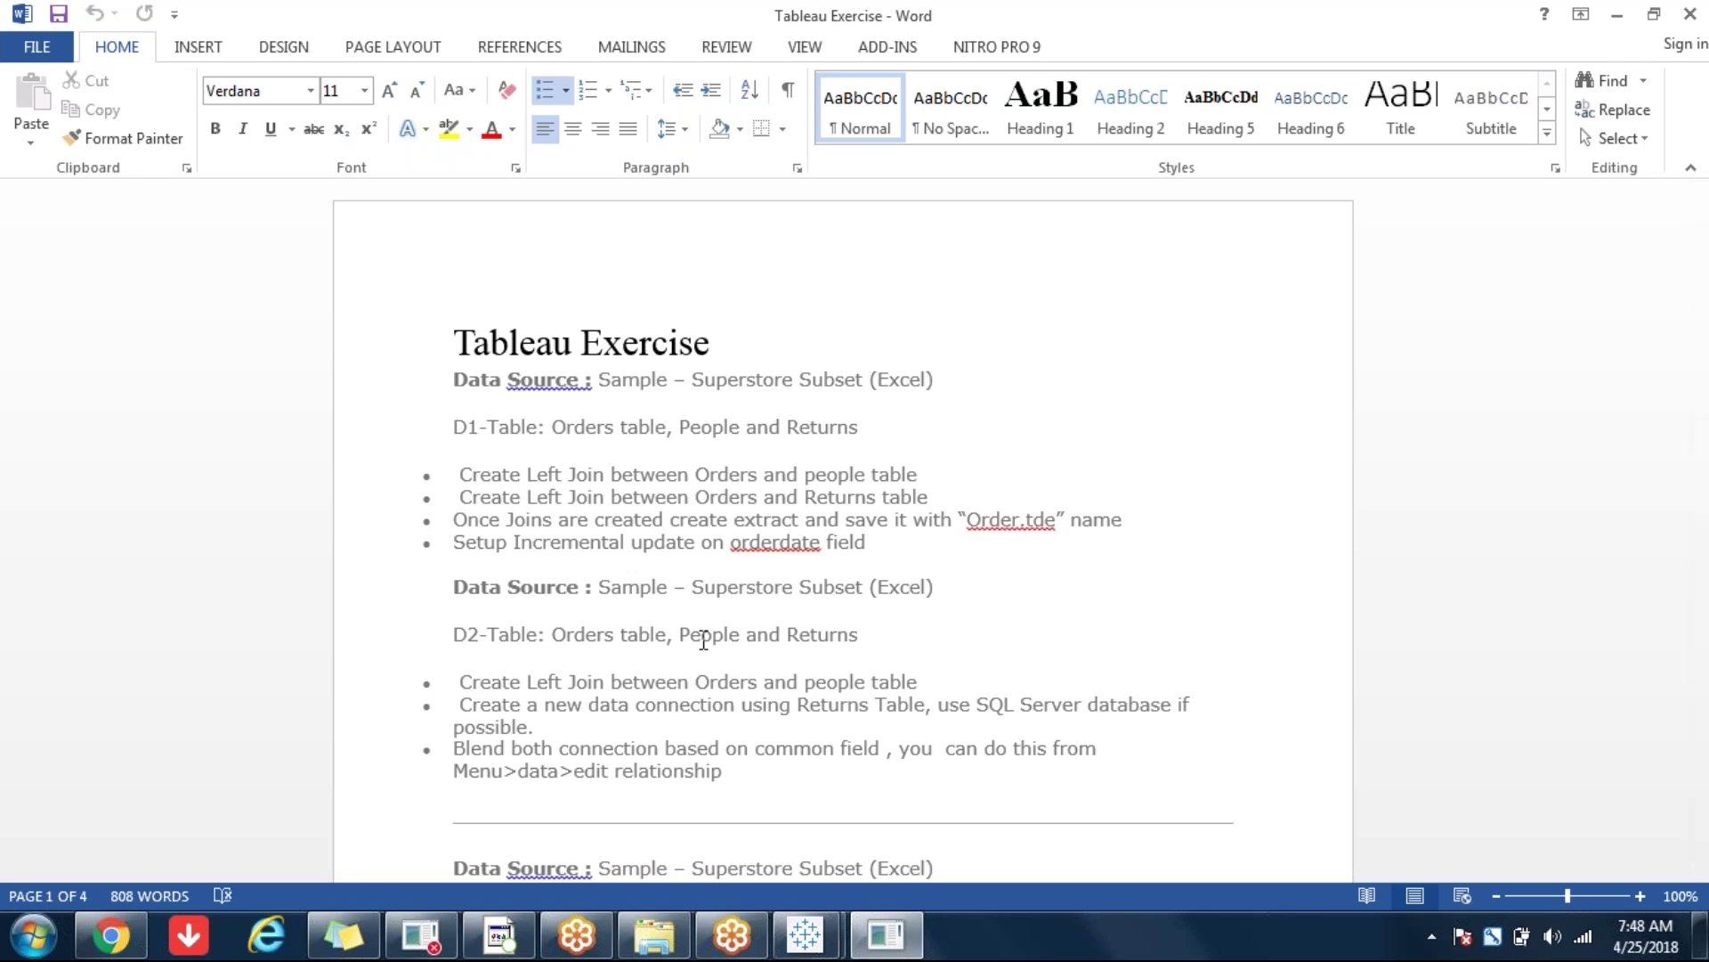
# Step: Read through the Tableau Exercise document, from the join and blending tasks to the chart exercises starting with G1
pyautogui.click(703, 637)
pyautogui.press('Up')
pyautogui.press('Up')
pyautogui.press('Up')
pyautogui.press('Up')
pyautogui.press('Up')
pyautogui.press('Up')
pyautogui.press('Up')
pyautogui.press('Up')
pyautogui.press('Down')
pyautogui.press('Down')
pyautogui.press('Down')
pyautogui.press('Down')
pyautogui.press('Down')
pyautogui.press('Down')
pyautogui.press('Down')
pyautogui.press('Down')
pyautogui.press('Down')
pyautogui.press('Down')
pyautogui.press('Down')
pyautogui.press('Down')
pyautogui.press('Down')
pyautogui.press('Down')
pyautogui.press('Down')
pyautogui.press('Down')
pyautogui.press('Down')
pyautogui.press('Down')
pyautogui.press('Down')
pyautogui.press('Down')
pyautogui.press('Down')
pyautogui.press('Down')
pyautogui.press('Down')
pyautogui.press('Down')
pyautogui.press('Down')
pyautogui.press('Down')
pyautogui.press('Down')
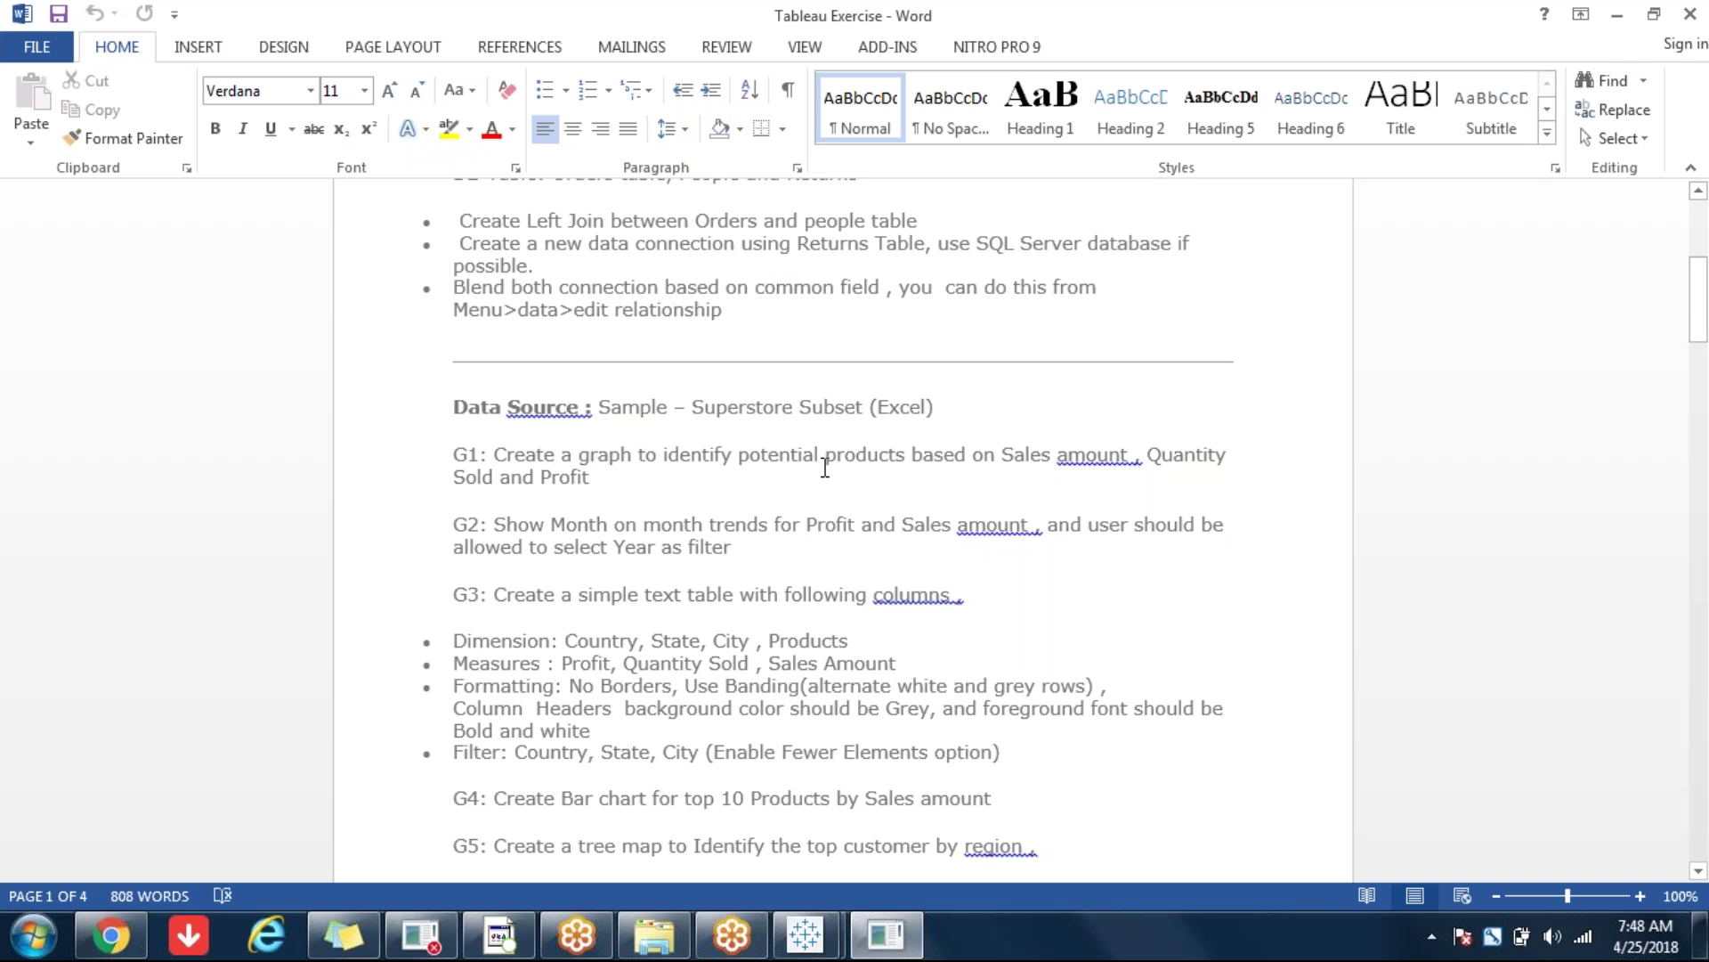
# Step: Switch from the exercise document to the Tableau workbook Book1 and open the empty Sheet 5
pyautogui.click(1319, 237)
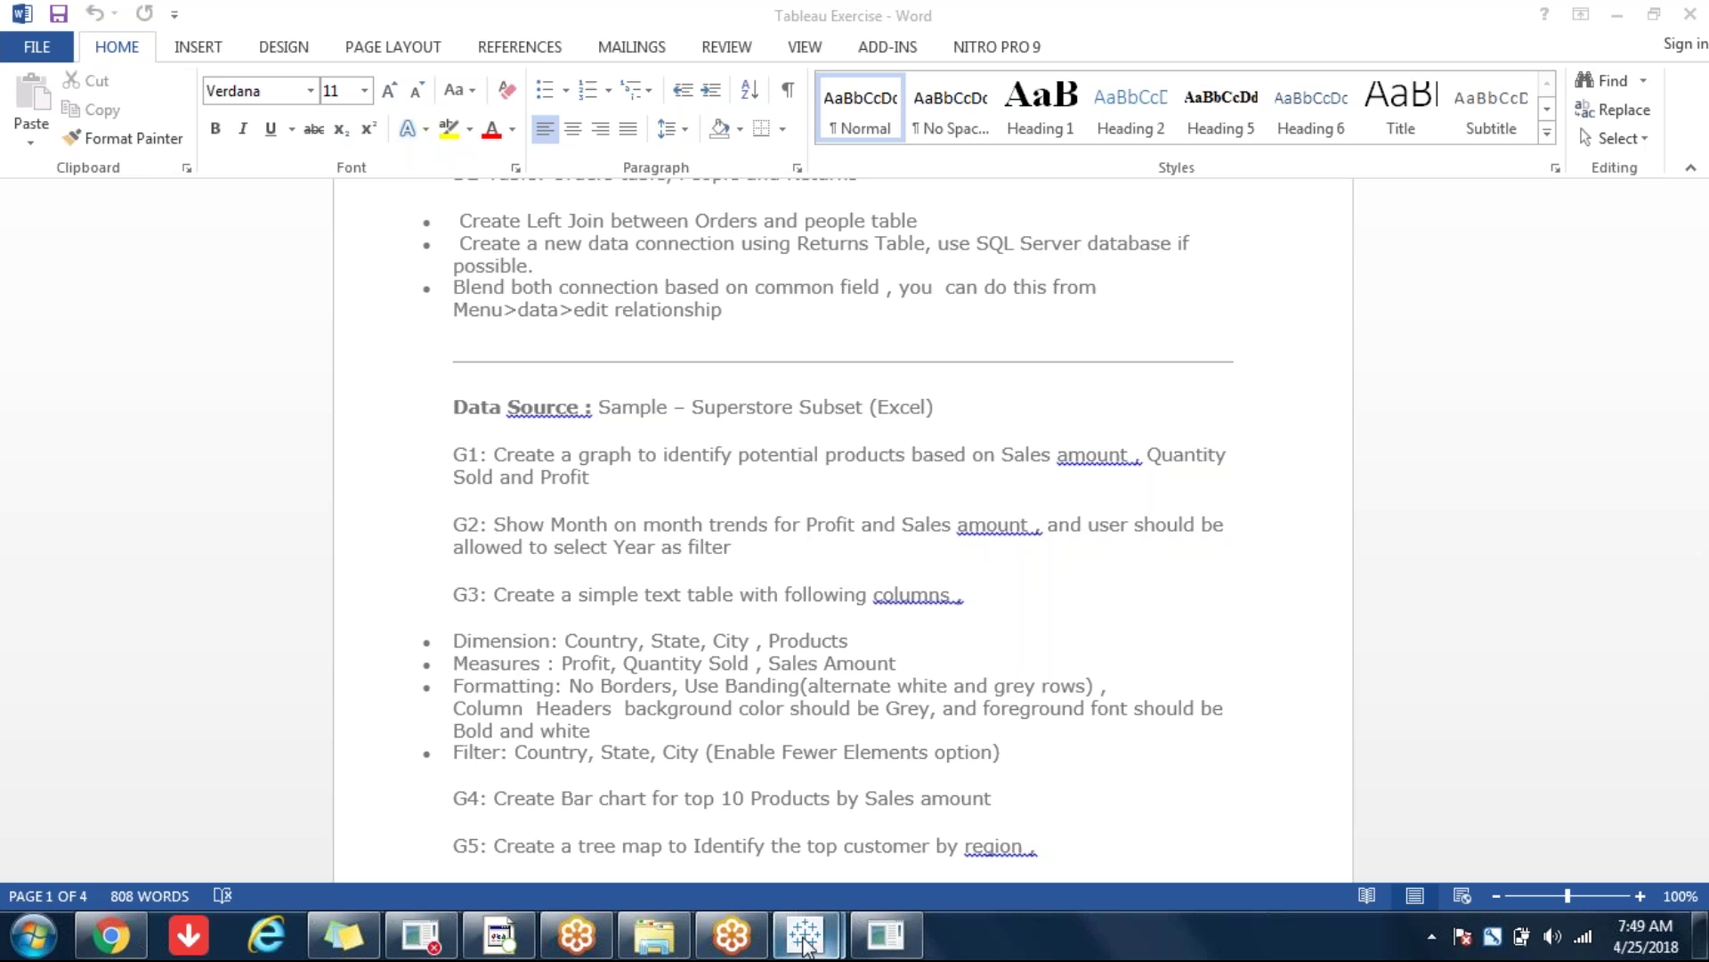
pyautogui.moveTo(804, 934)
pyautogui.click(974, 797)
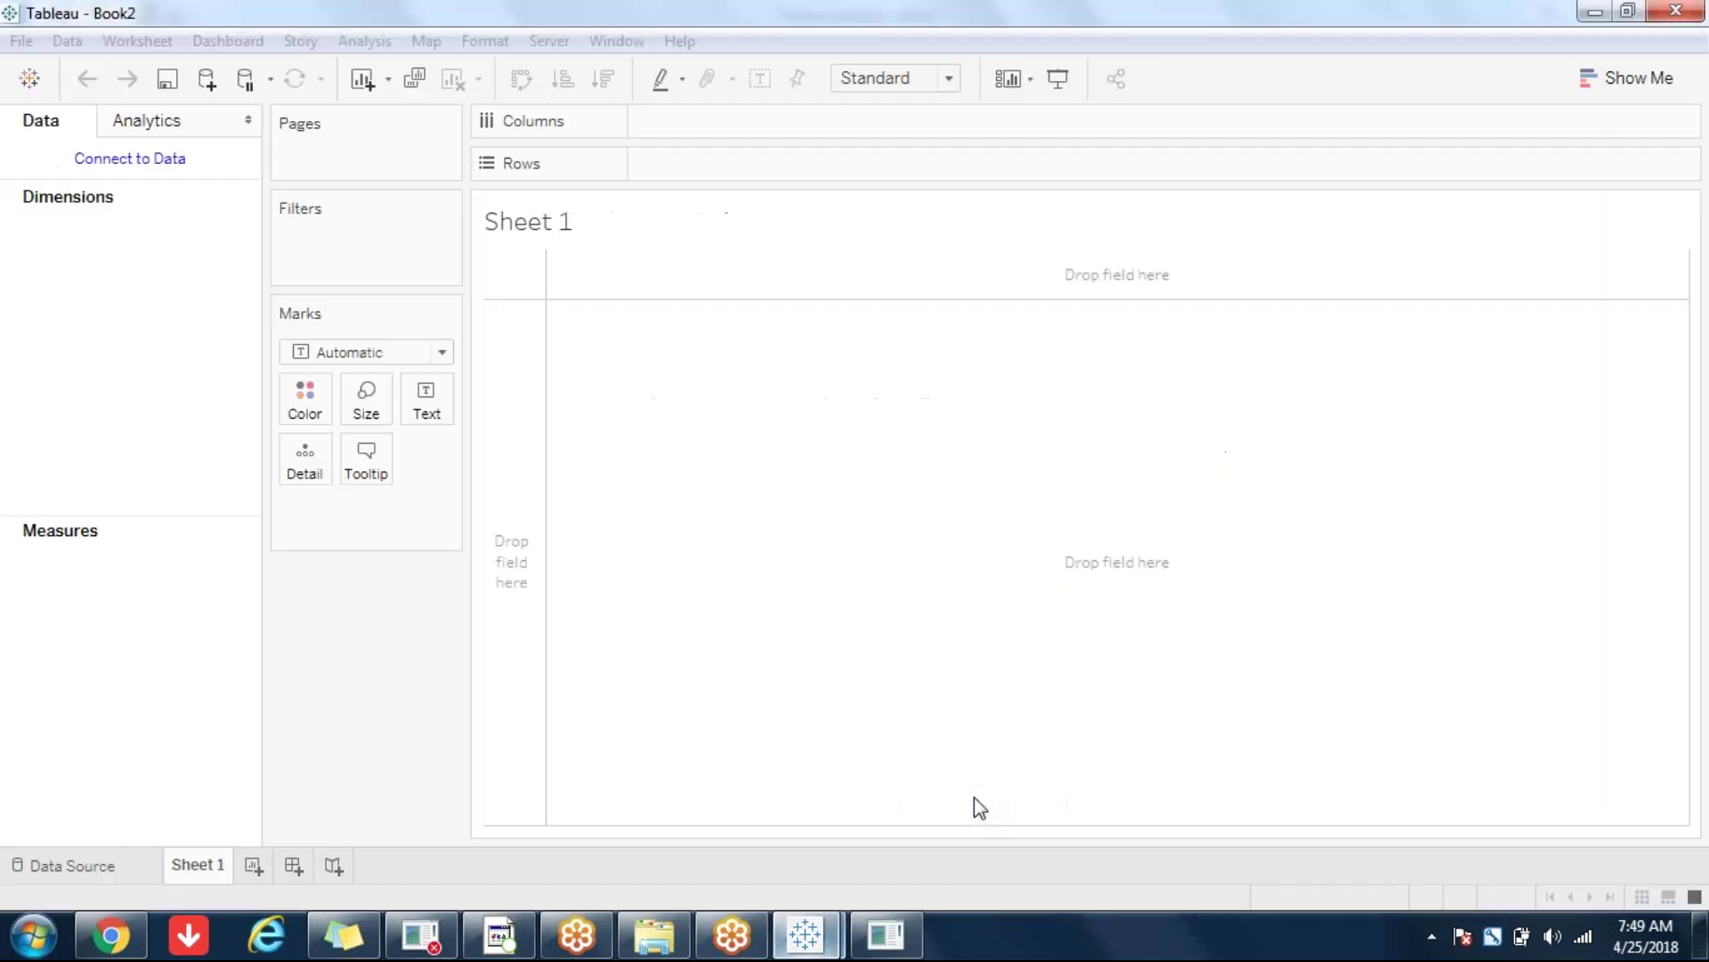
pyautogui.moveTo(804, 934)
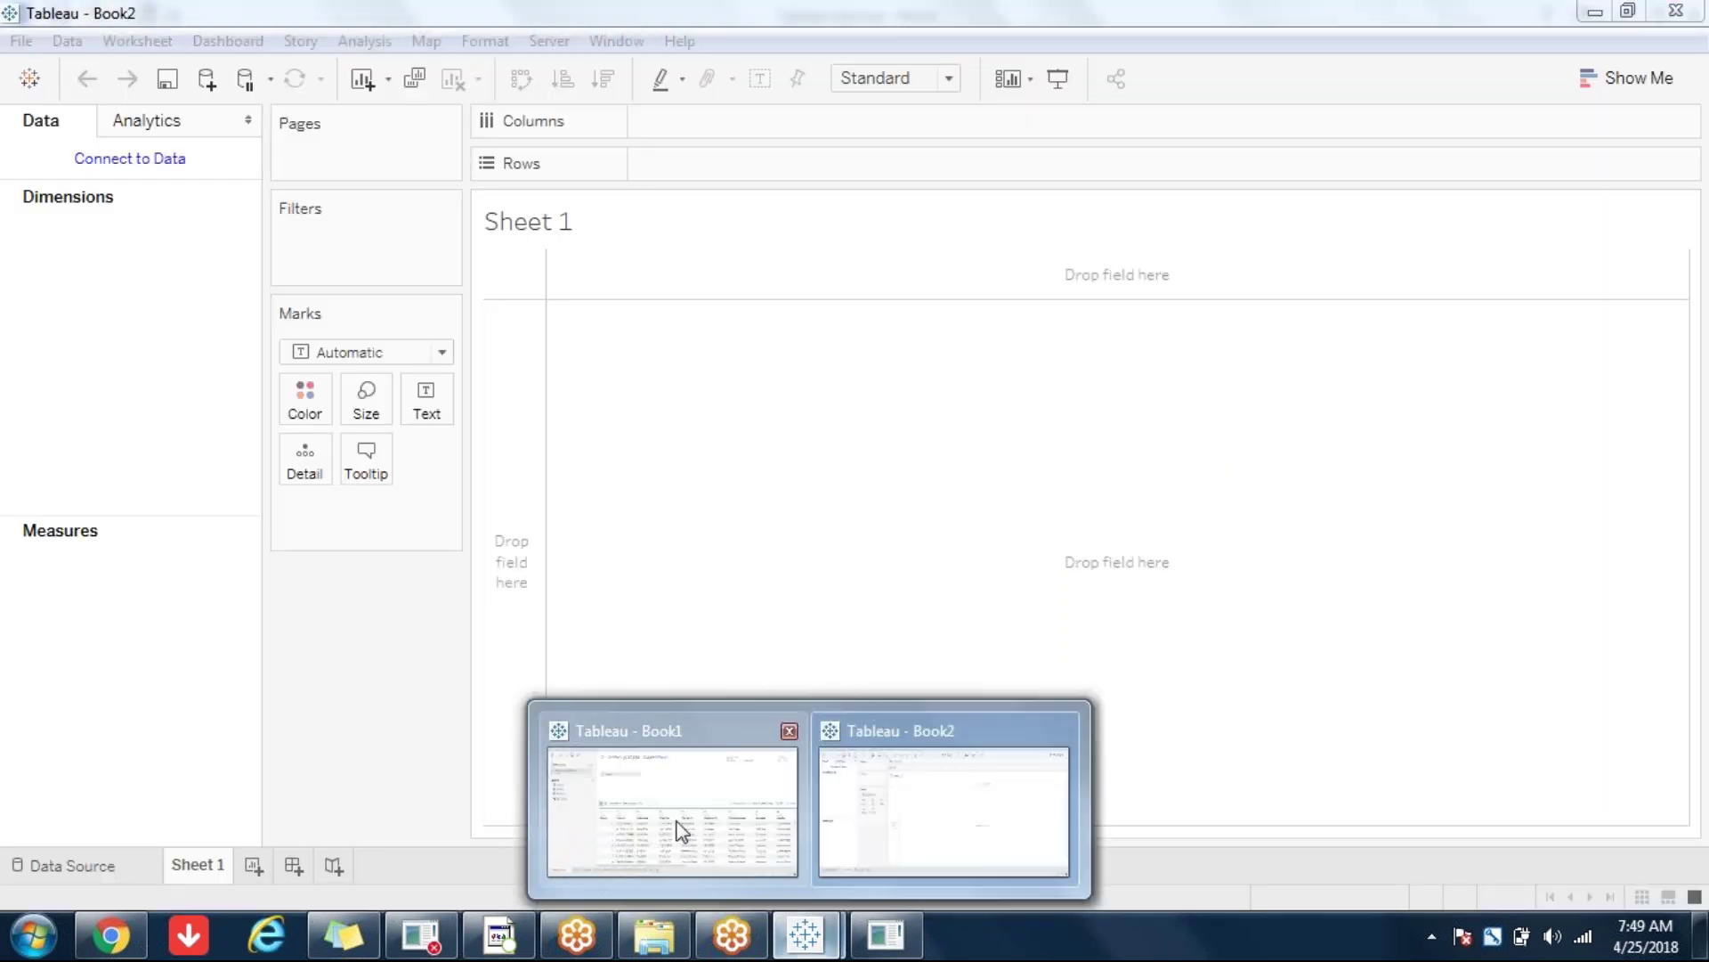
pyautogui.click(676, 829)
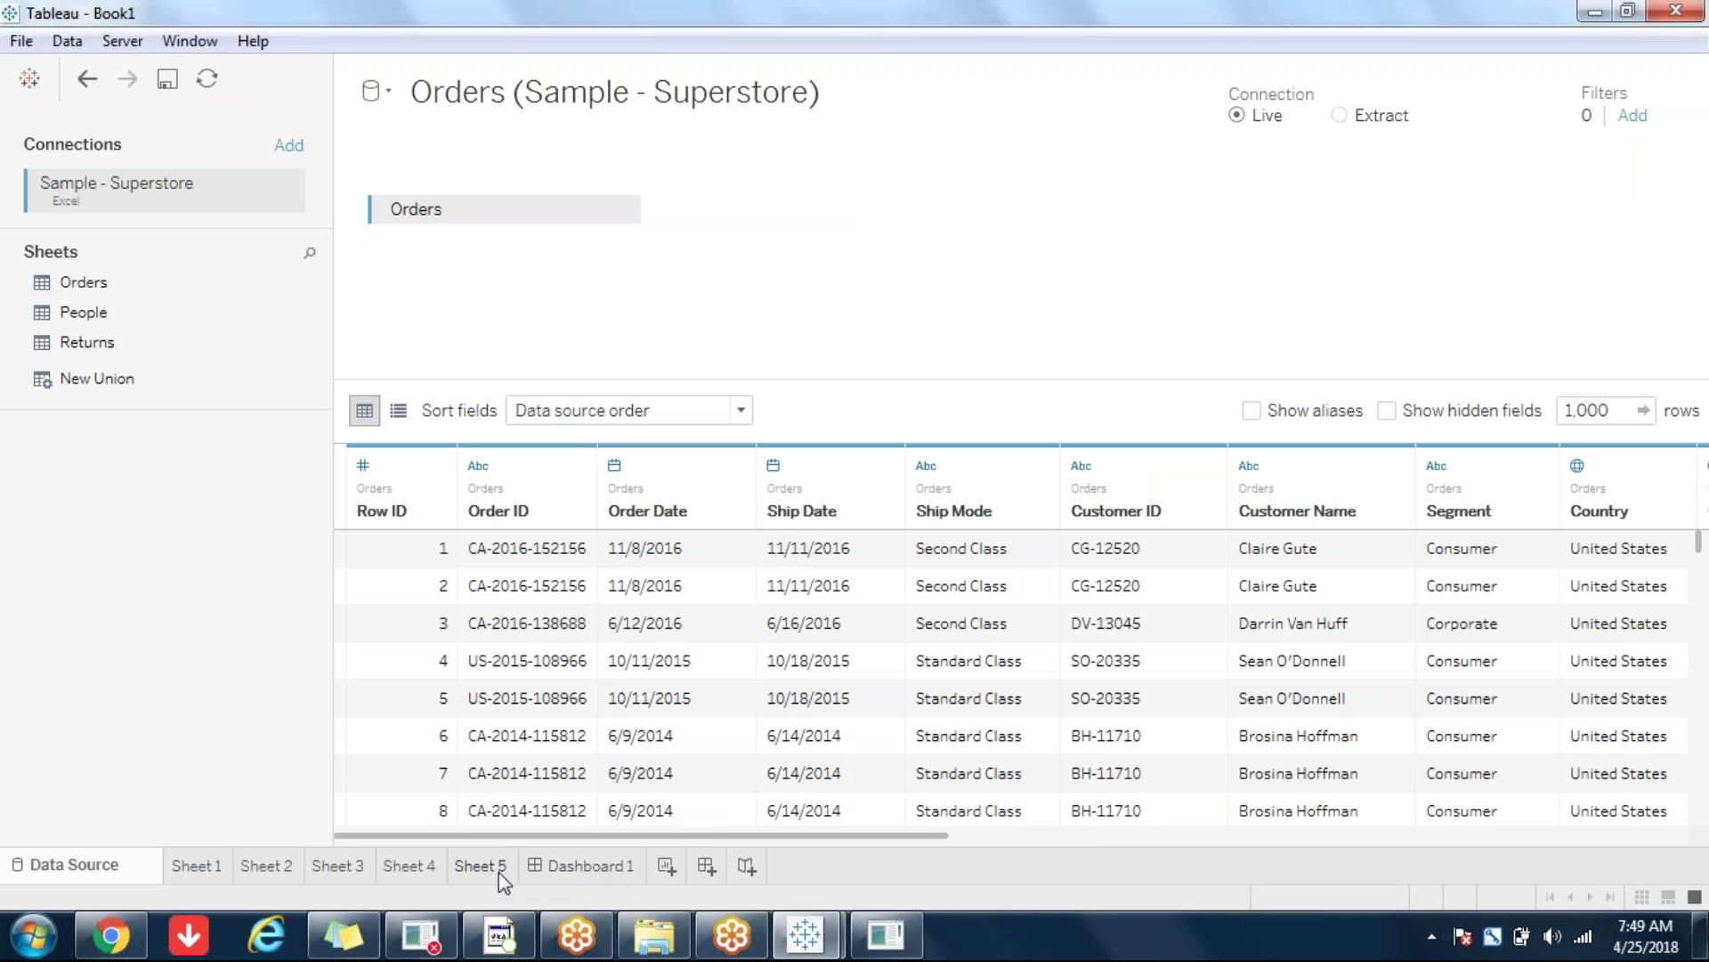
pyautogui.click(481, 866)
pyautogui.click(205, 535)
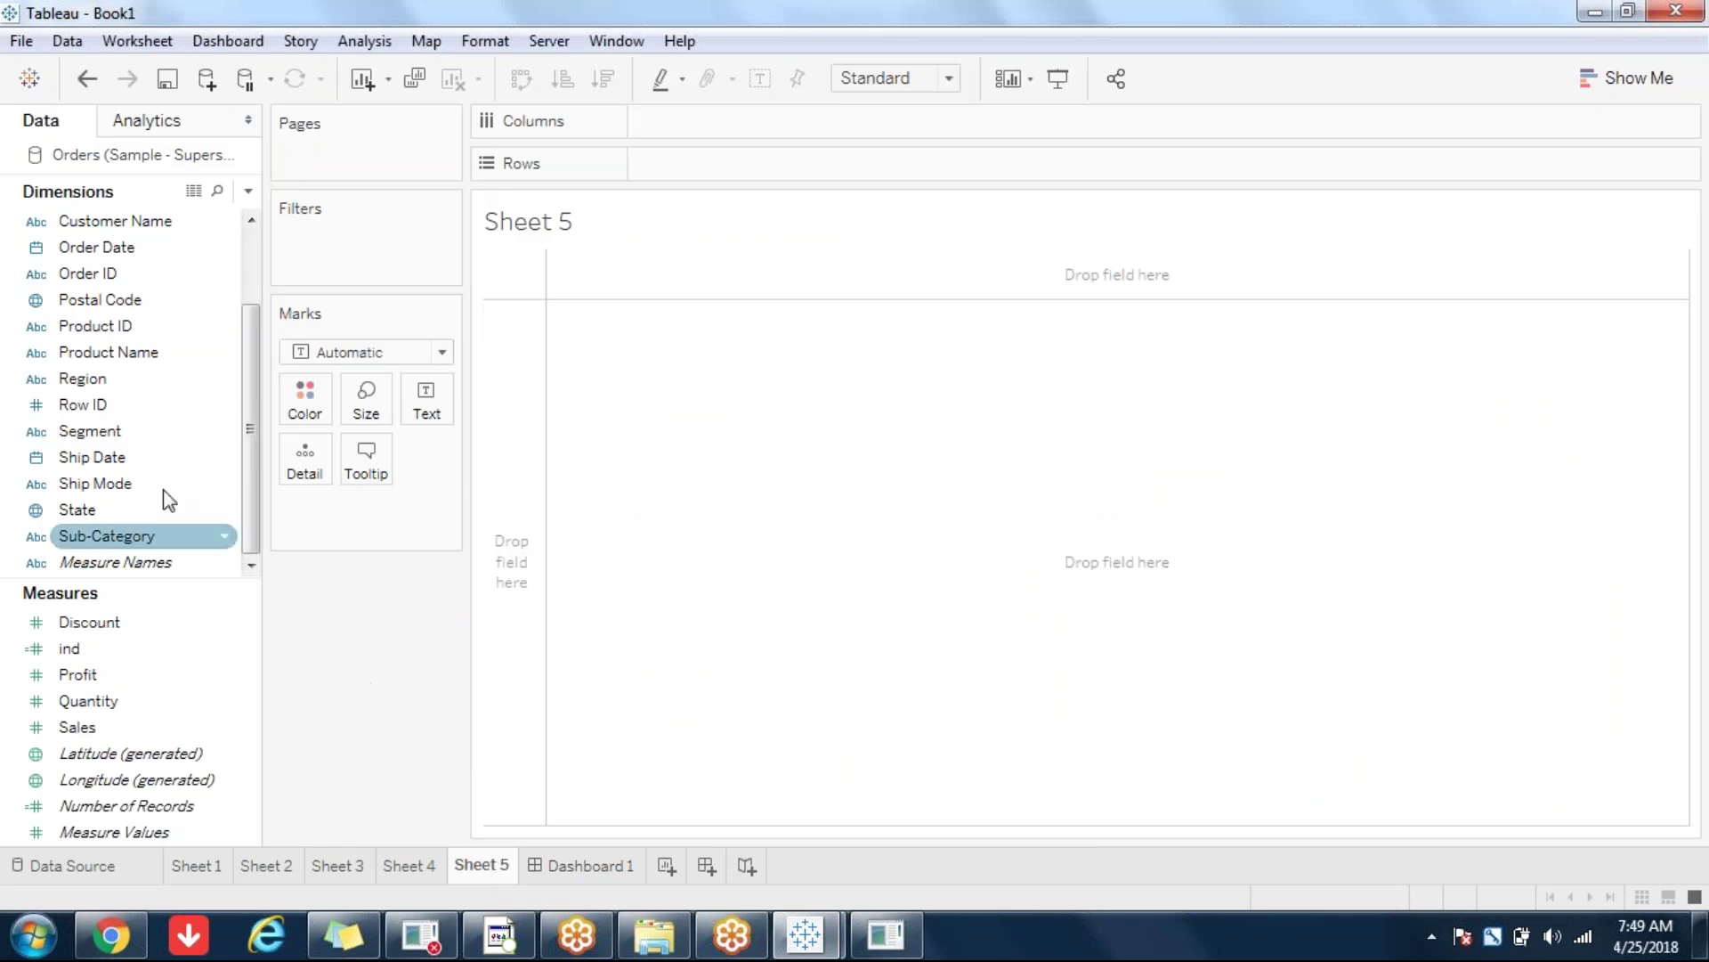
# Step: Build a text table on Sheet 5 listing Sales, Profit and Quantity for each Product ID
pyautogui.click(103, 330)
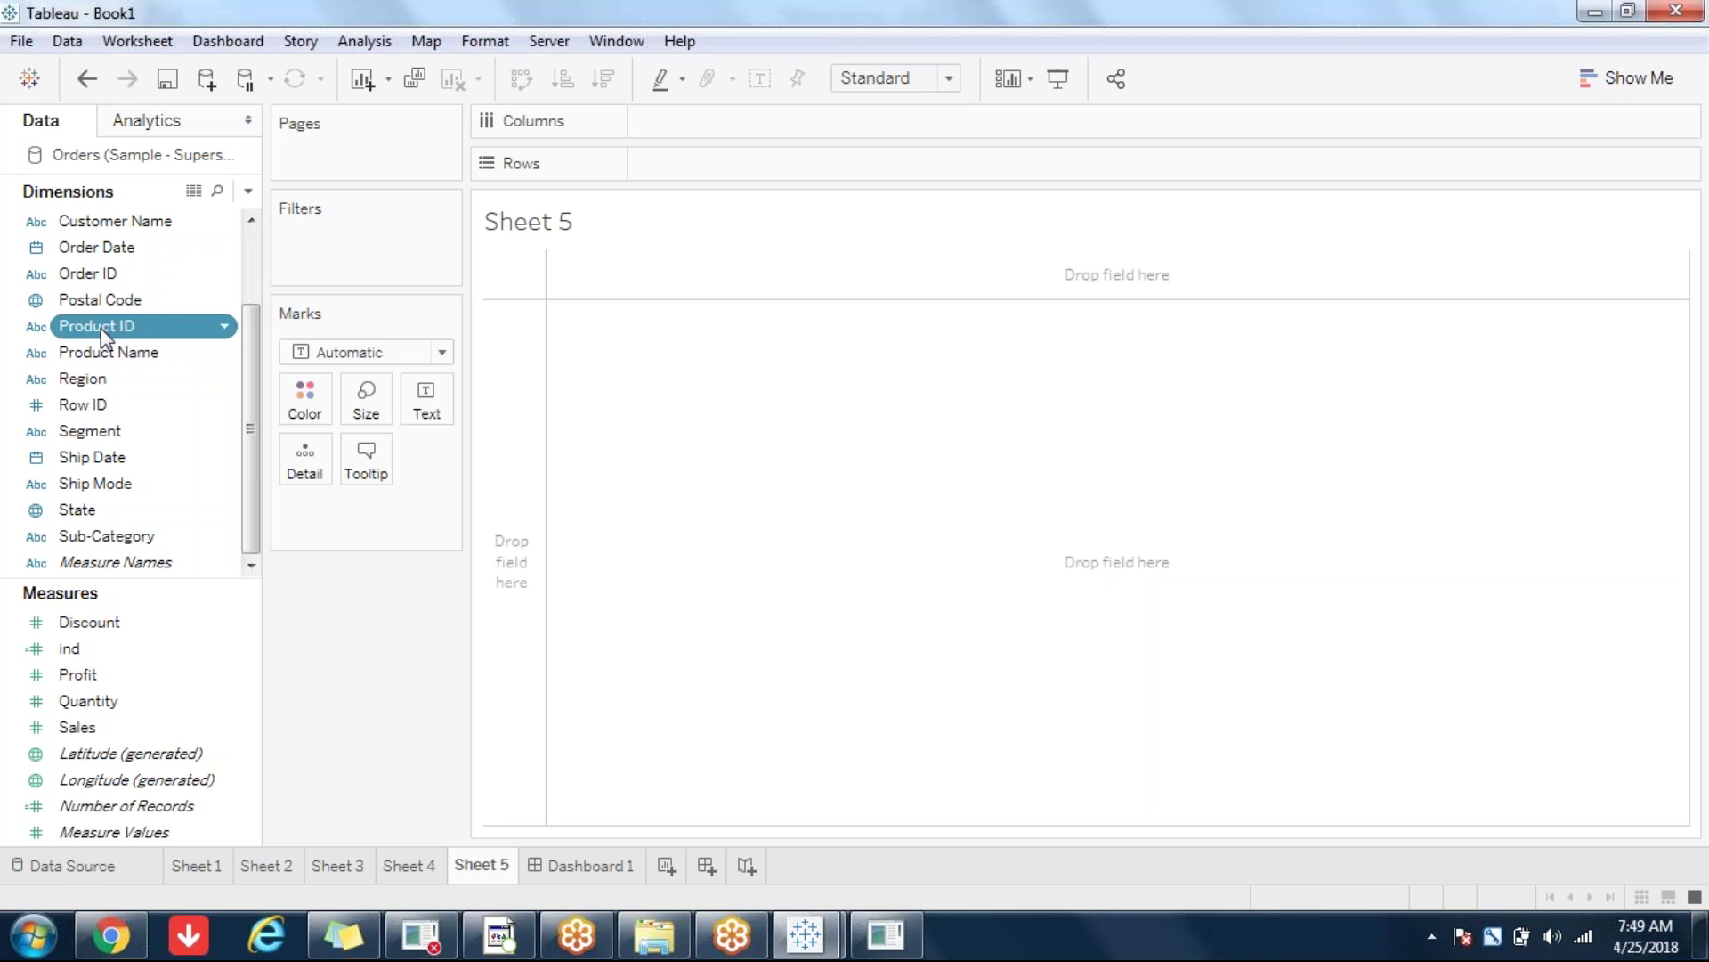
pyautogui.click(138, 726)
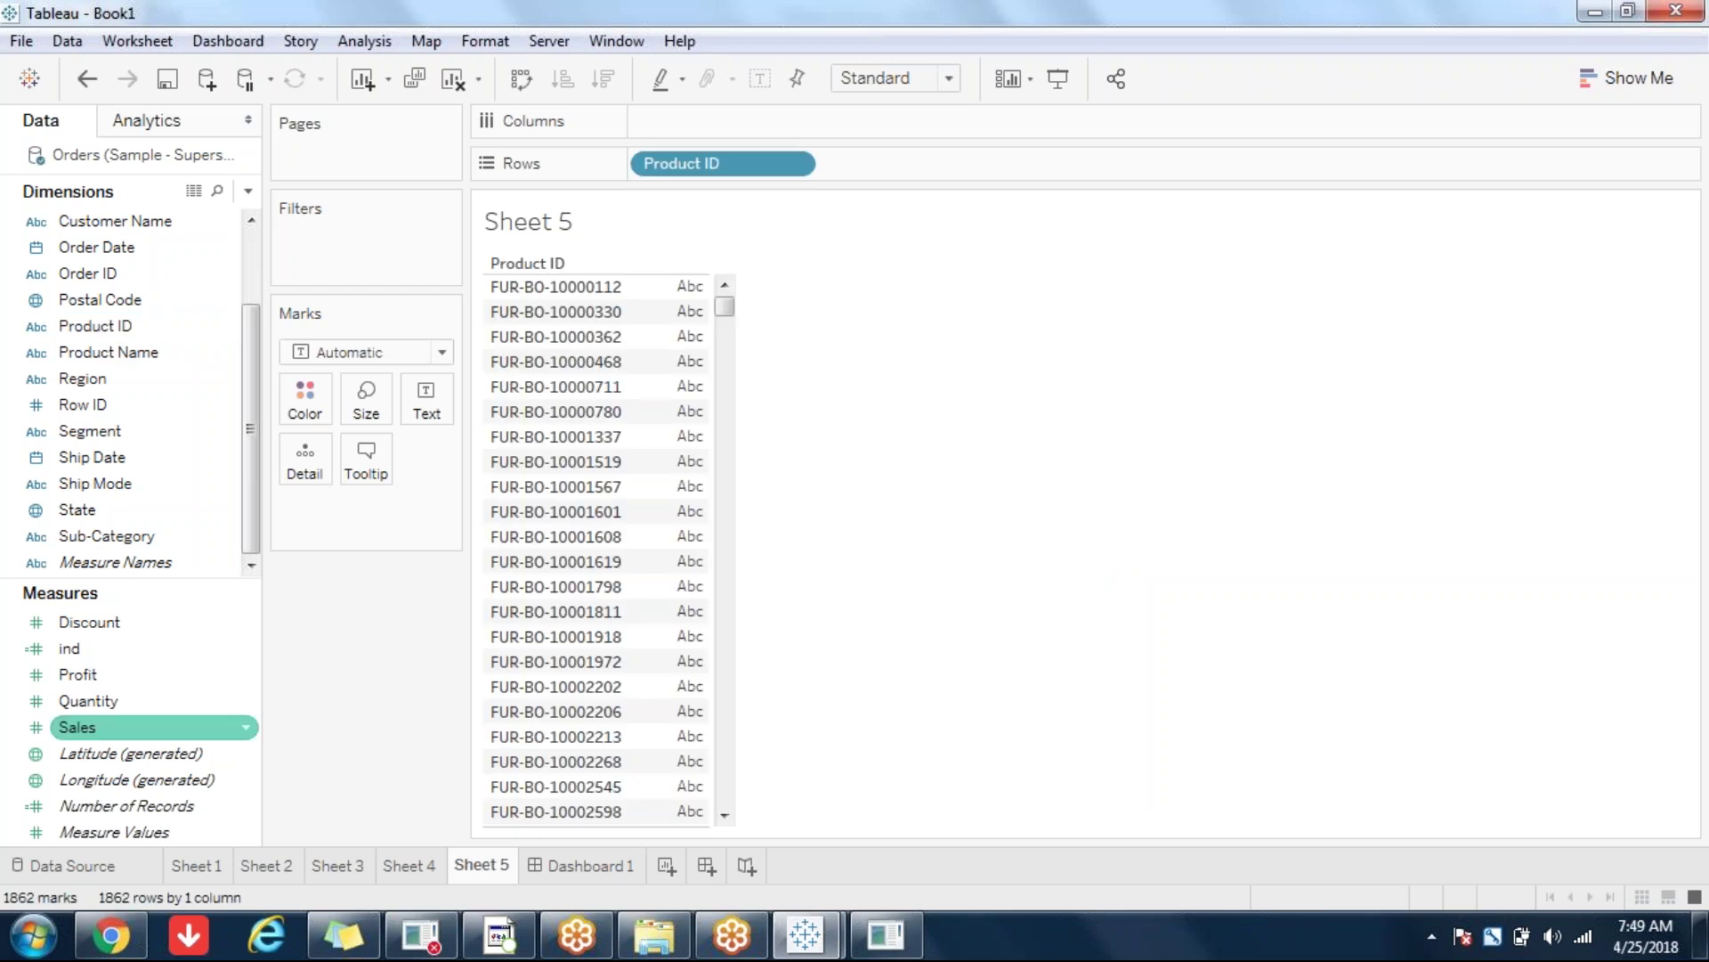
pyautogui.click(138, 728)
pyautogui.doubleClick(138, 727)
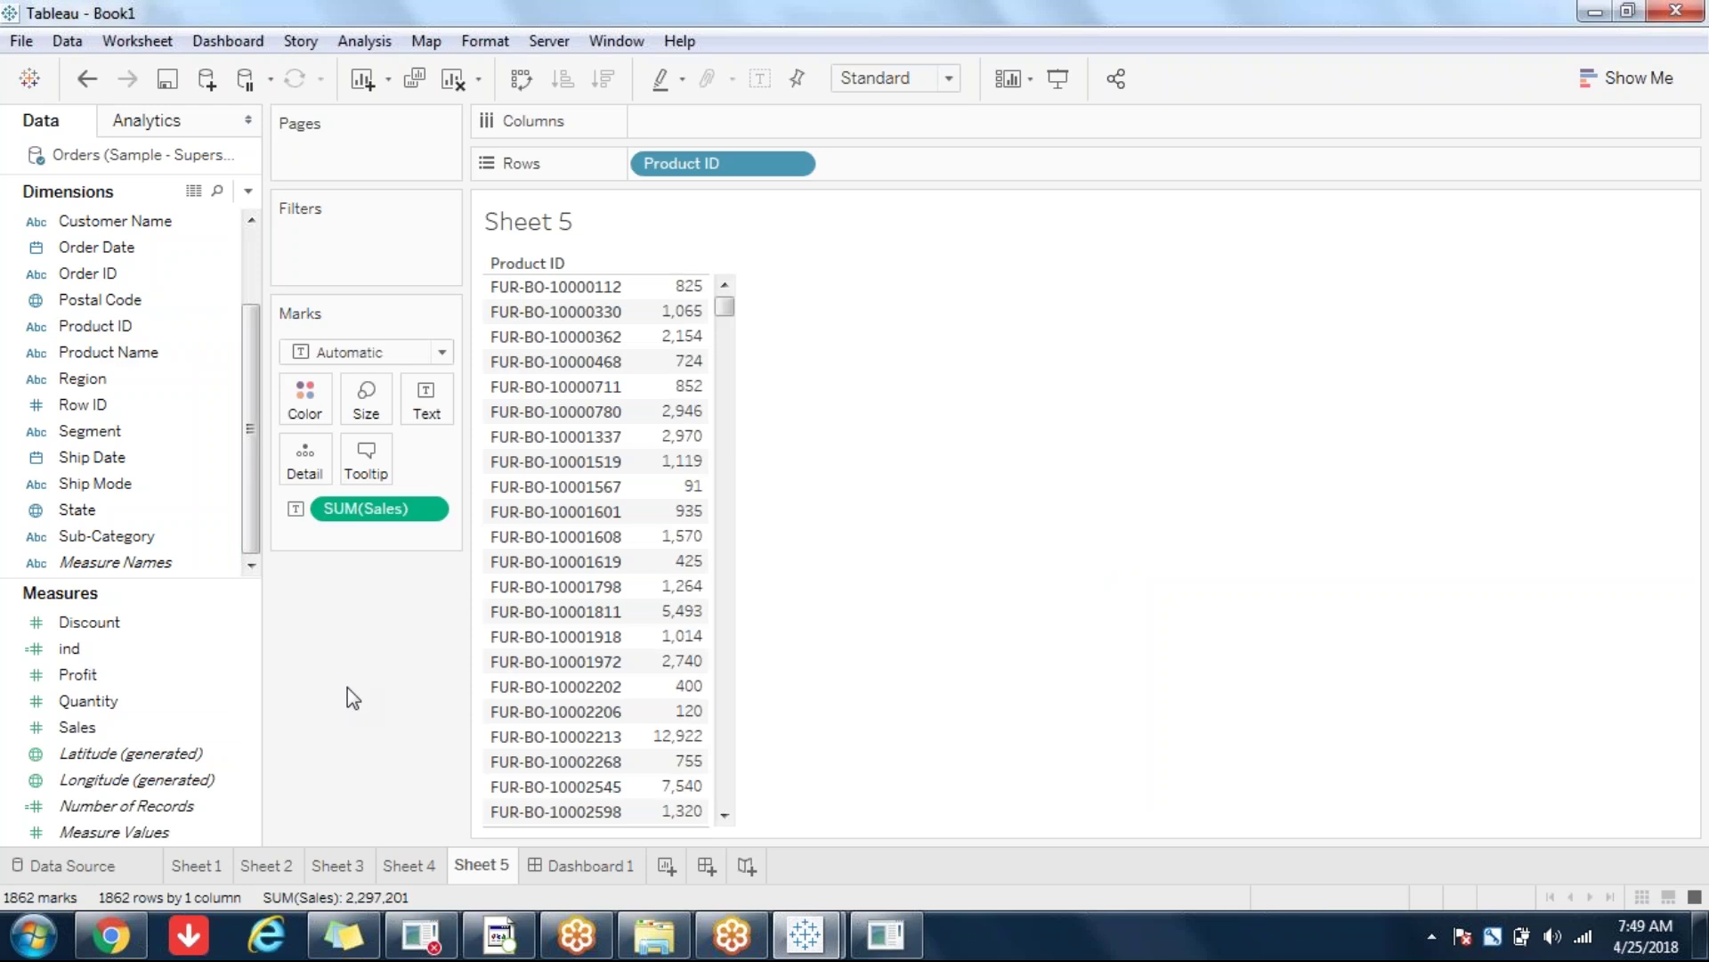
pyautogui.click(72, 677)
pyautogui.doubleClick(107, 701)
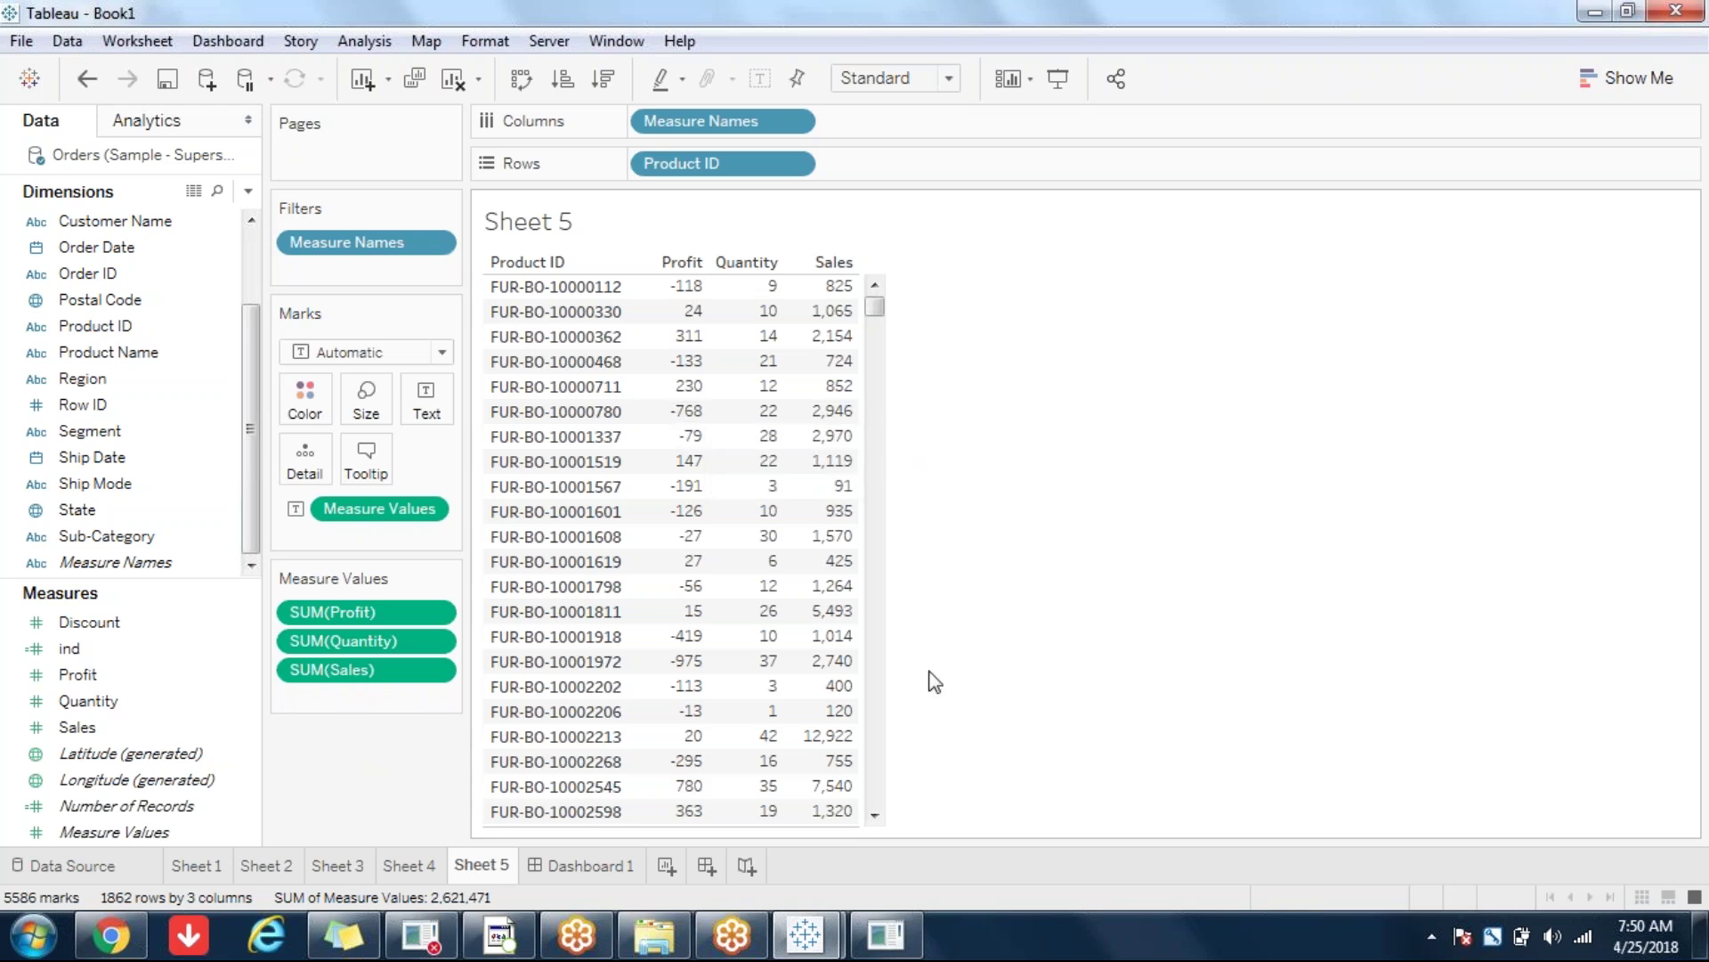
# Step: Recheck task G1 in the Word exercise, and convert Sheet 5's table to horizontal bars with rows and columns swapped
pyautogui.click(885, 933)
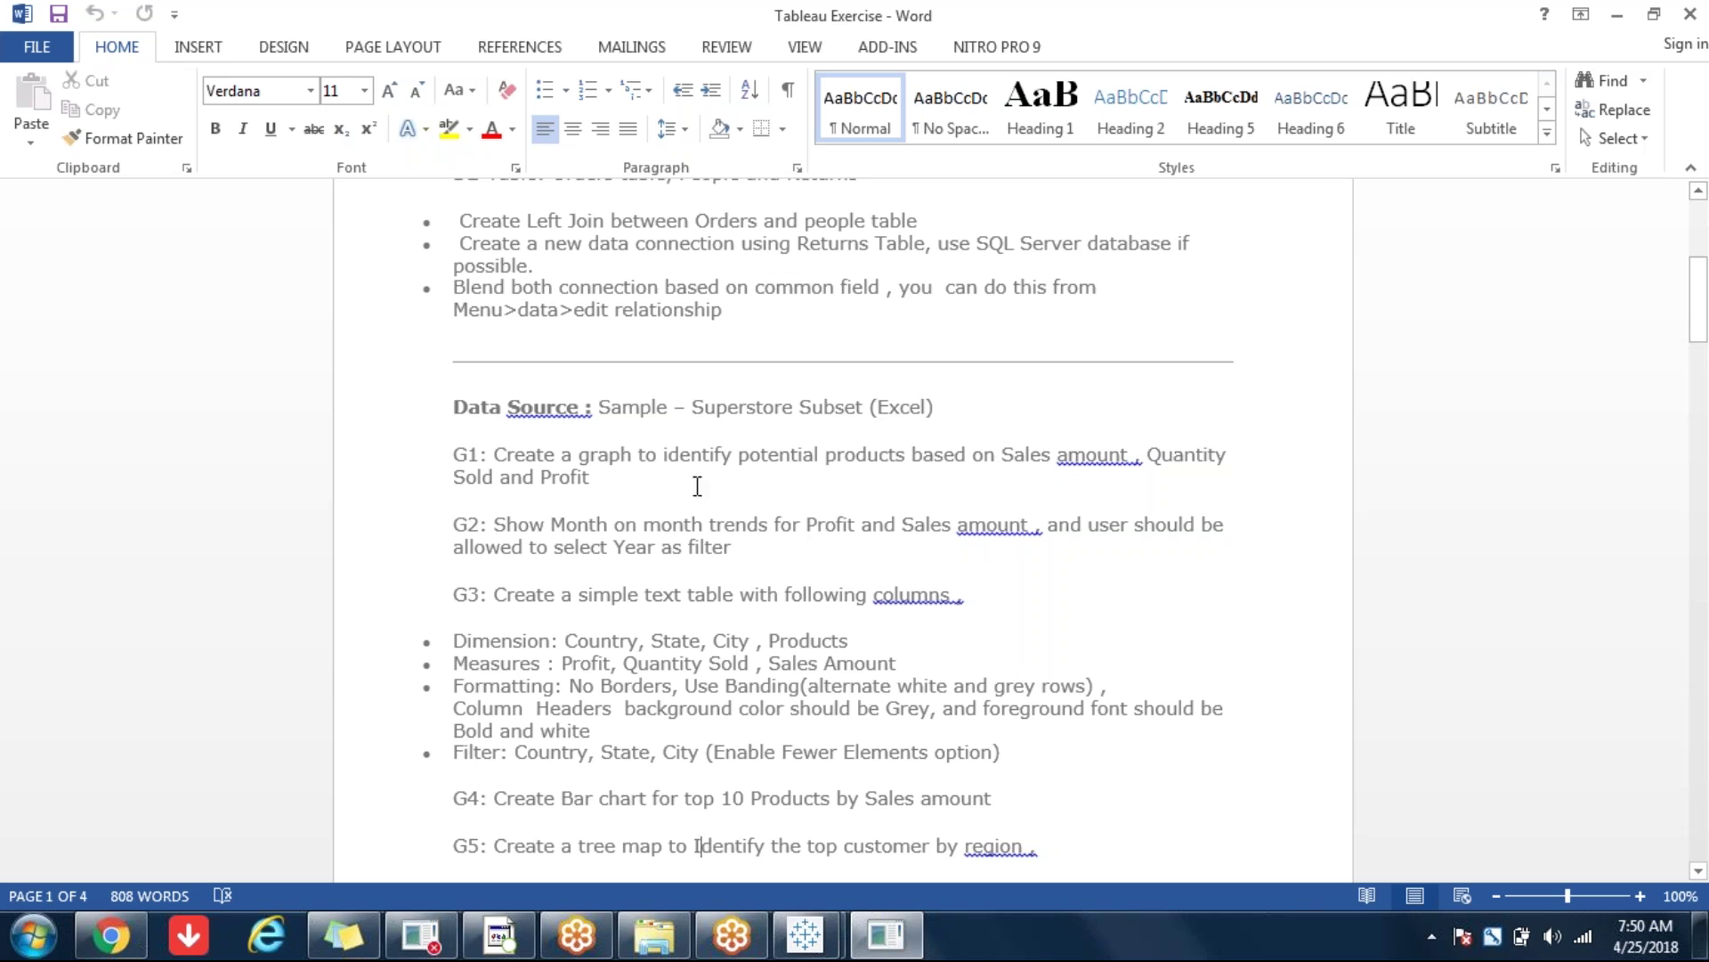
pyautogui.click(873, 949)
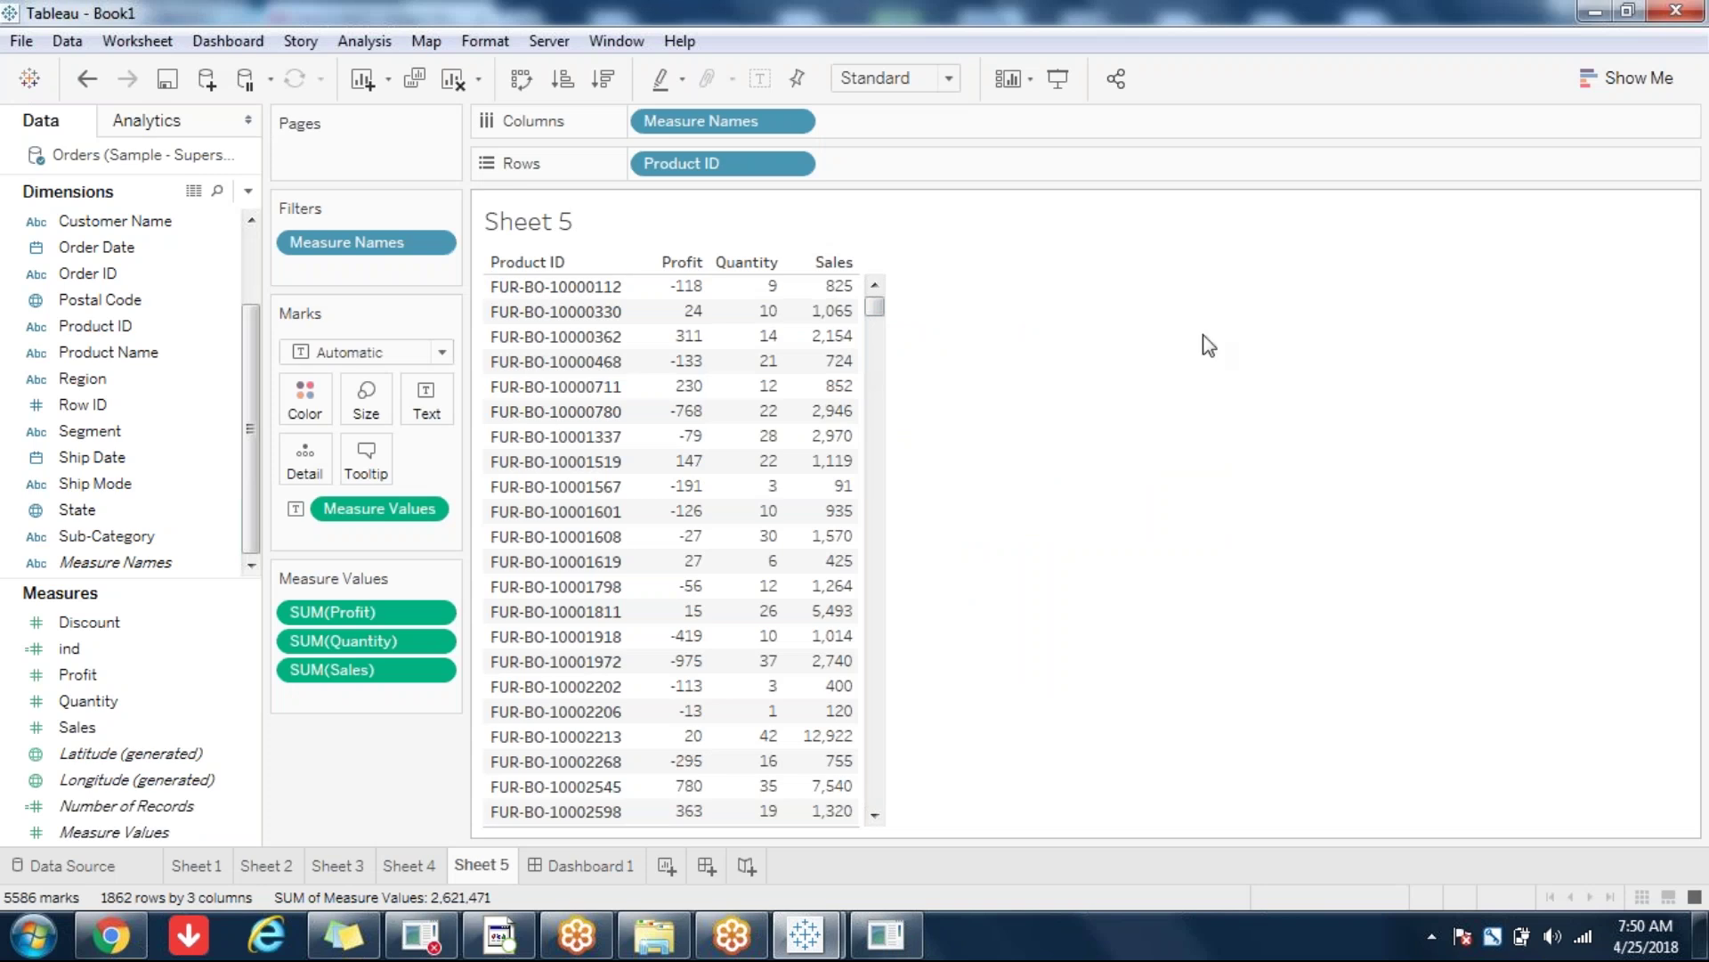
pyautogui.click(1662, 69)
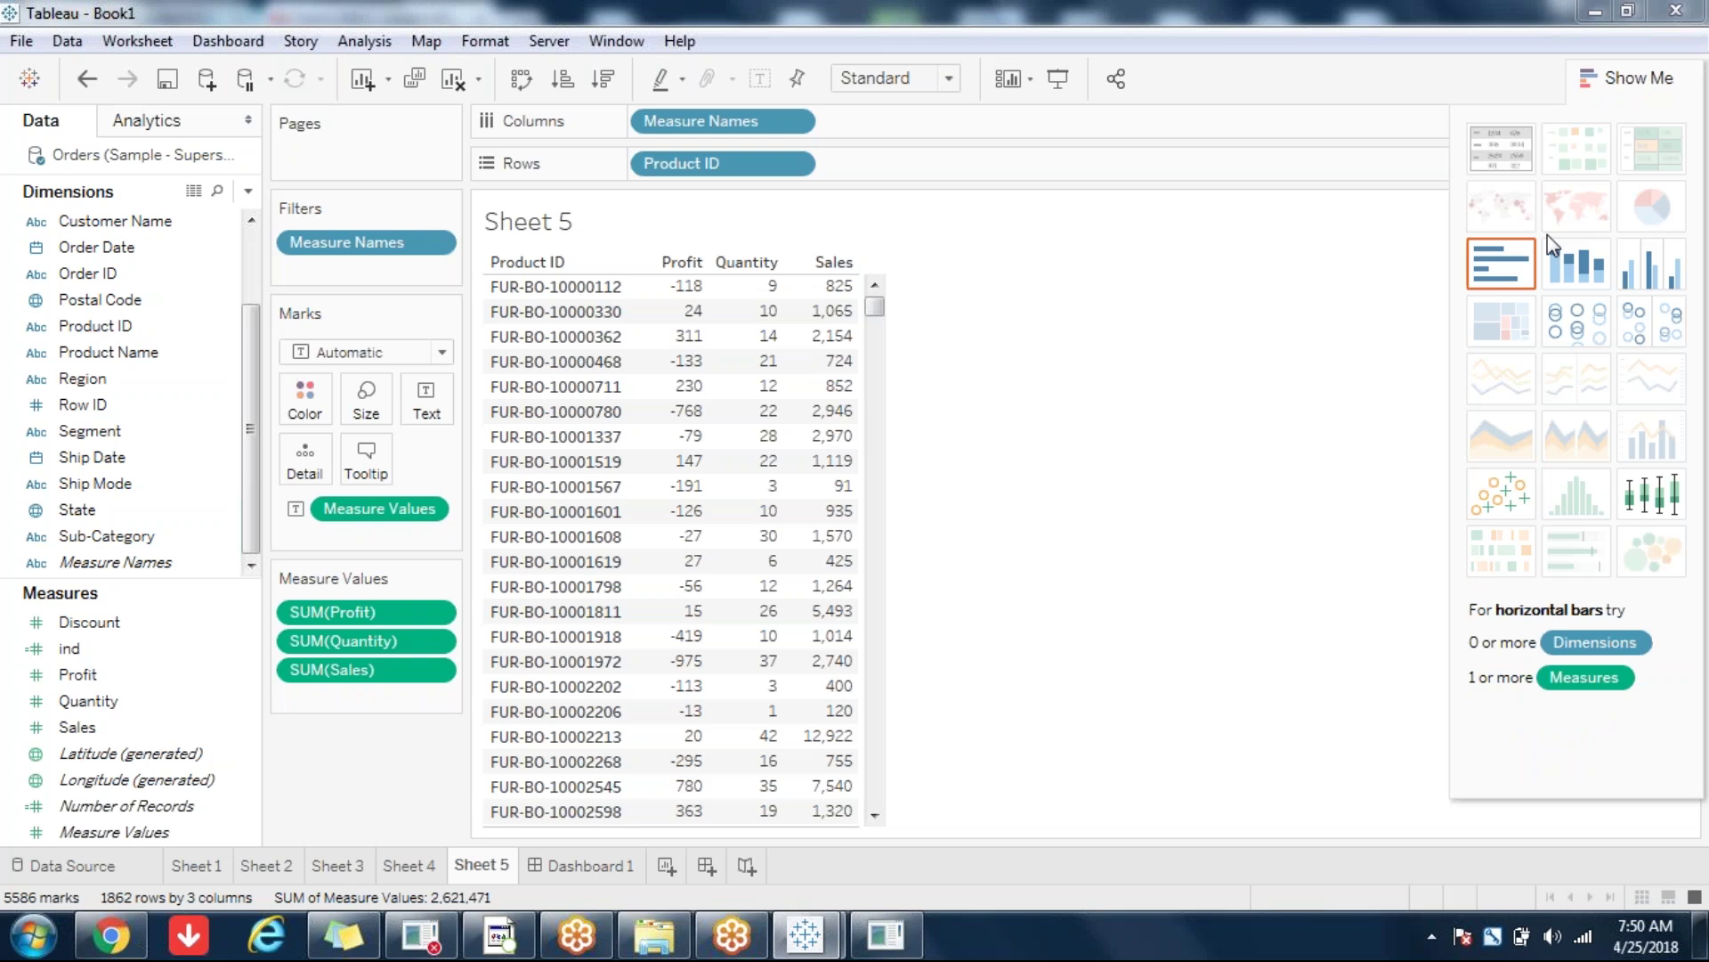
pyautogui.click(1524, 281)
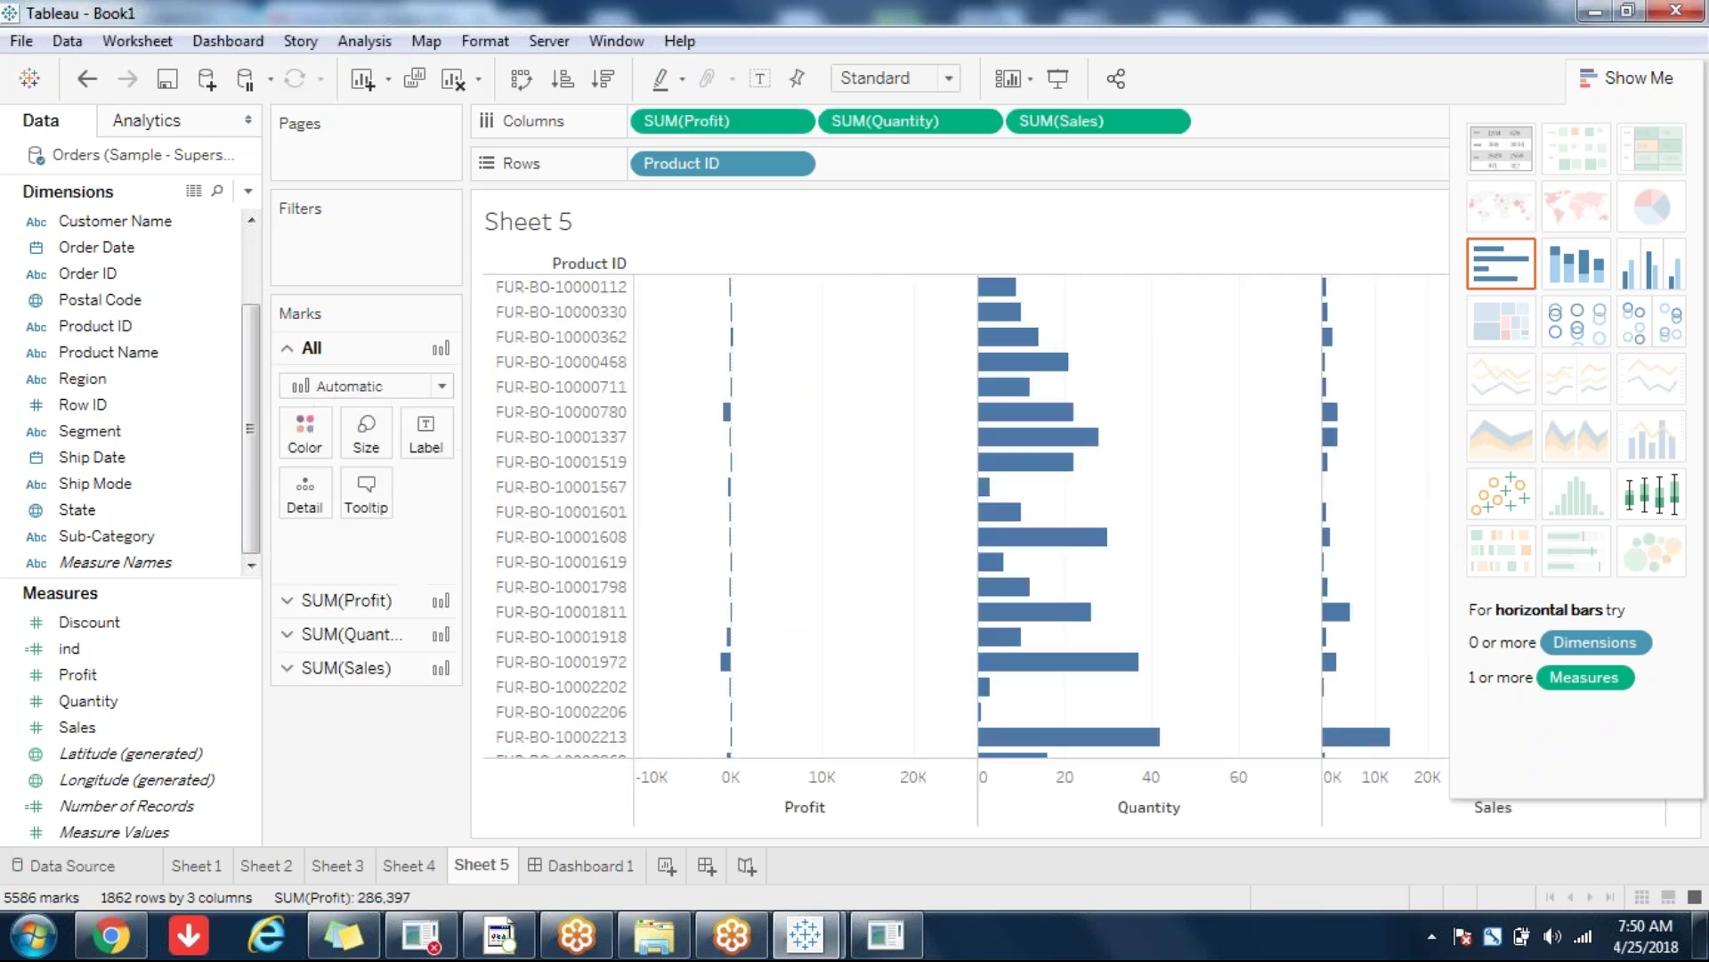
pyautogui.click(1625, 77)
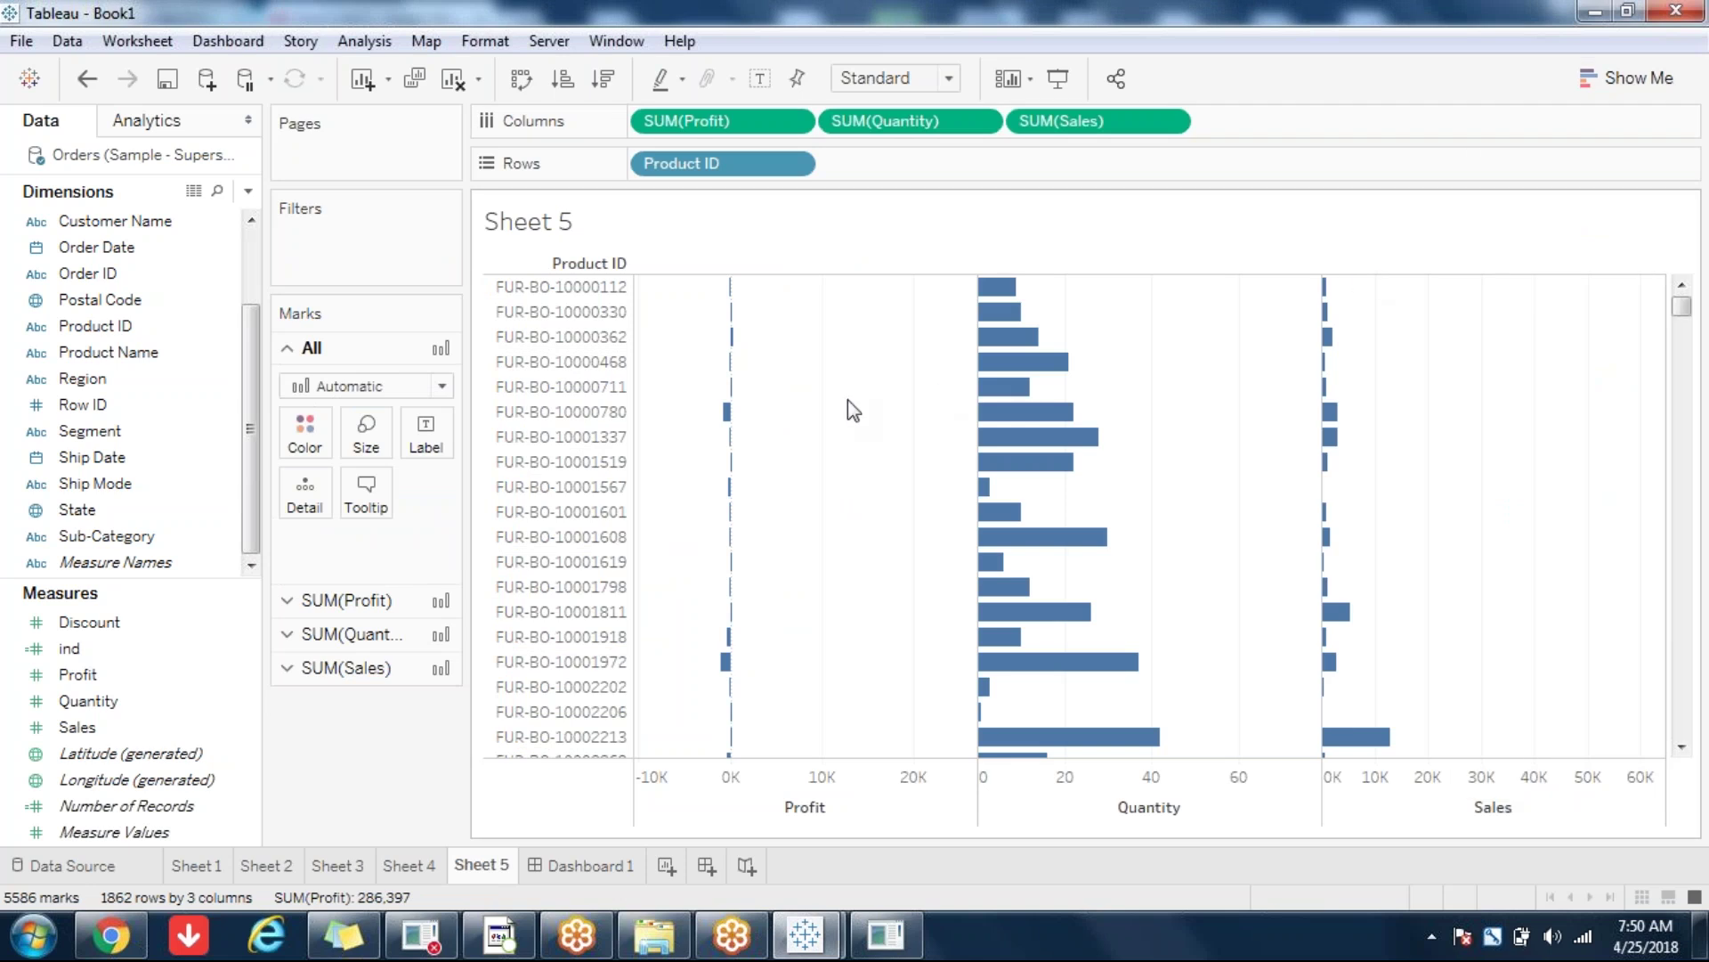
pyautogui.click(524, 89)
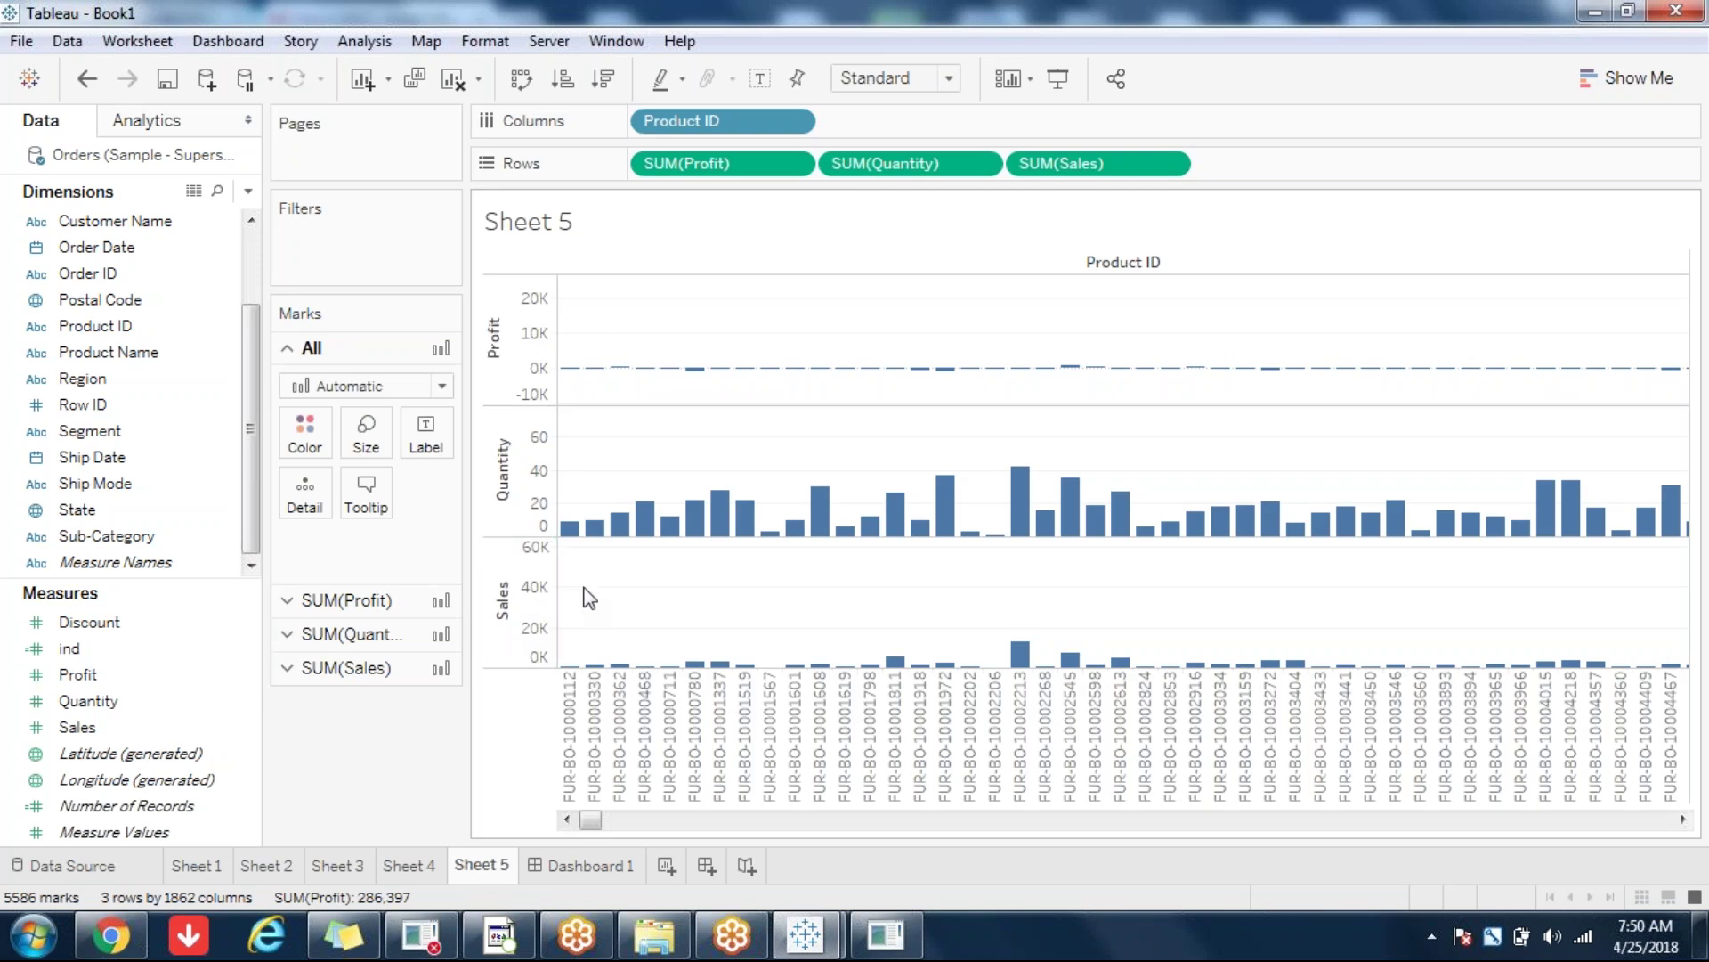
# Step: Clear Sheet 5 and chart Sales by Product ID, with Sales in rows and Product ID in columns
pyautogui.click(456, 82)
pyautogui.click(170, 727)
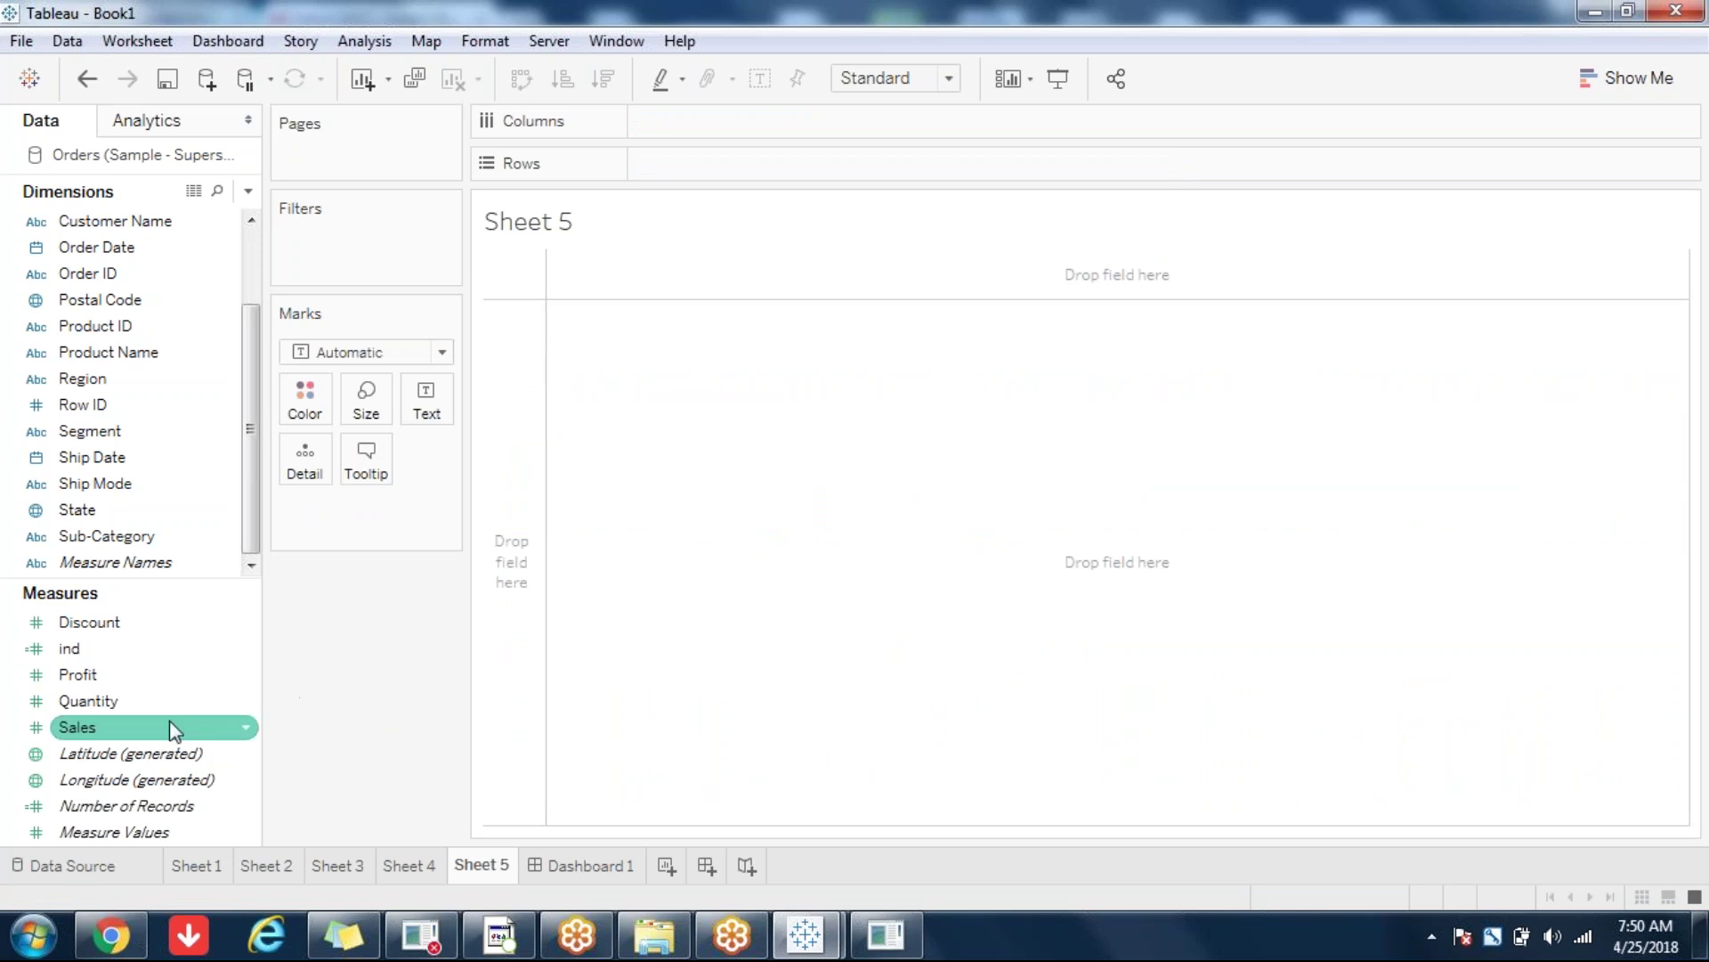
pyautogui.doubleClick(126, 724)
pyautogui.click(134, 536)
pyautogui.click(134, 248)
pyautogui.click(134, 274)
pyautogui.click(135, 301)
pyautogui.doubleClick(127, 327)
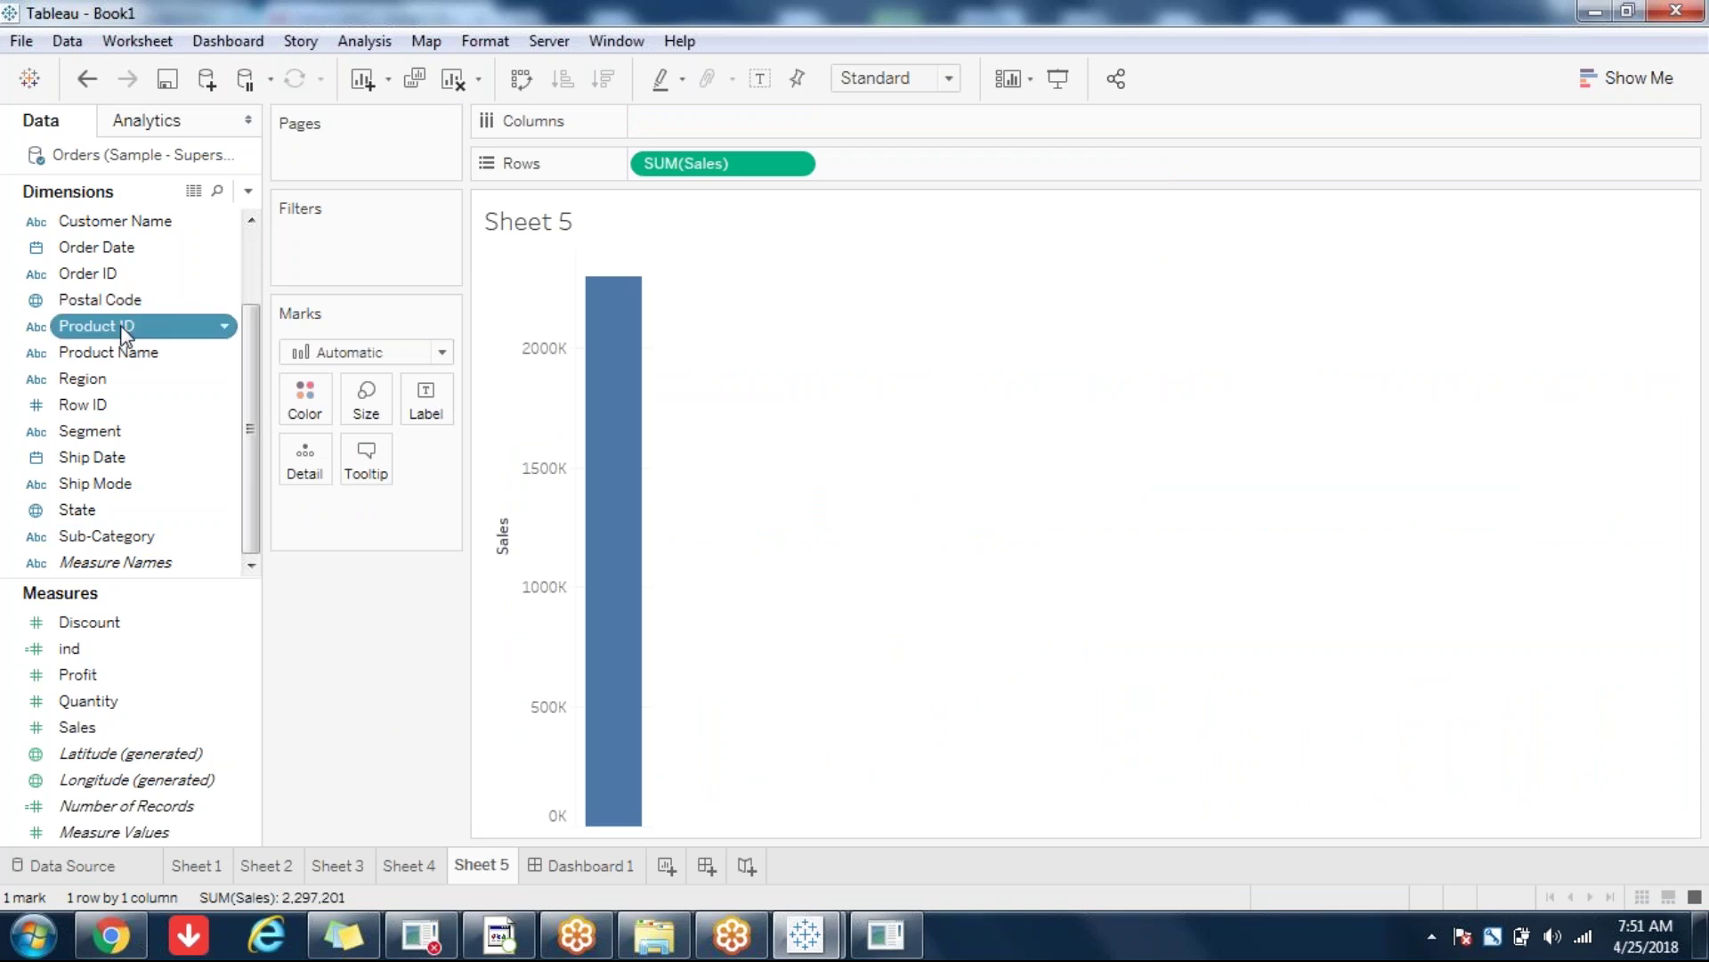
# Step: Add Profit to the Sales by Product ID chart as a second measure on a dual axis
pyautogui.click(181, 709)
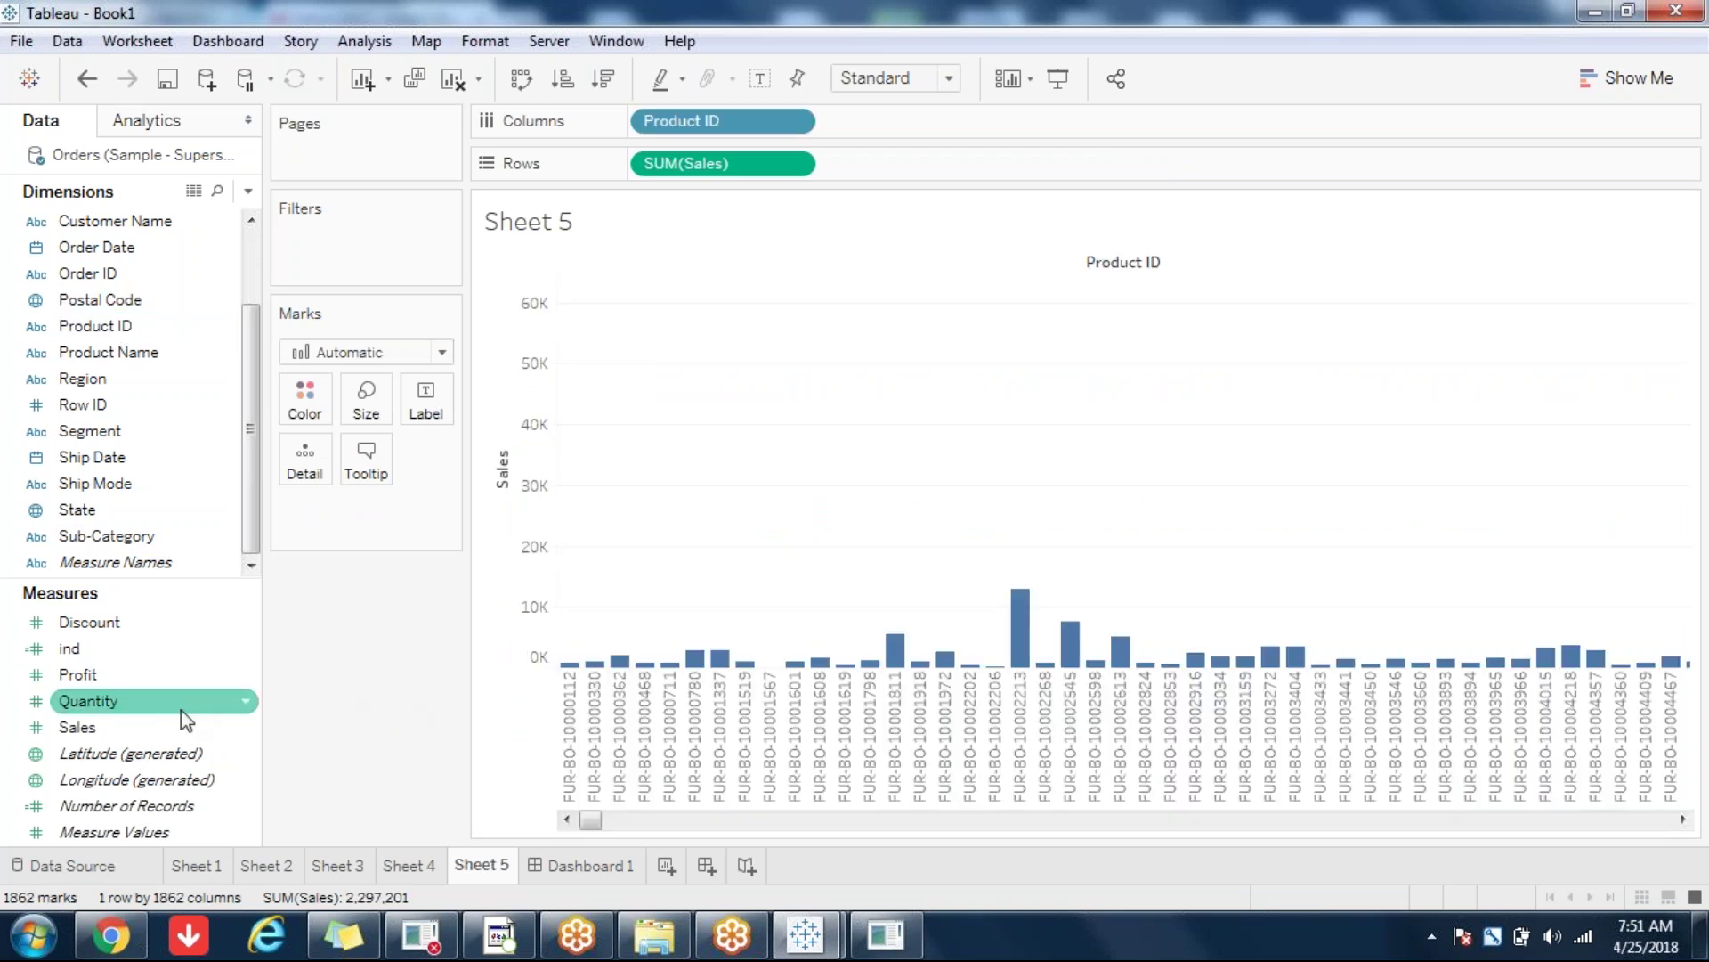
pyautogui.click(89, 680)
pyautogui.moveTo(89, 680); pyautogui.dragTo(1684, 426)
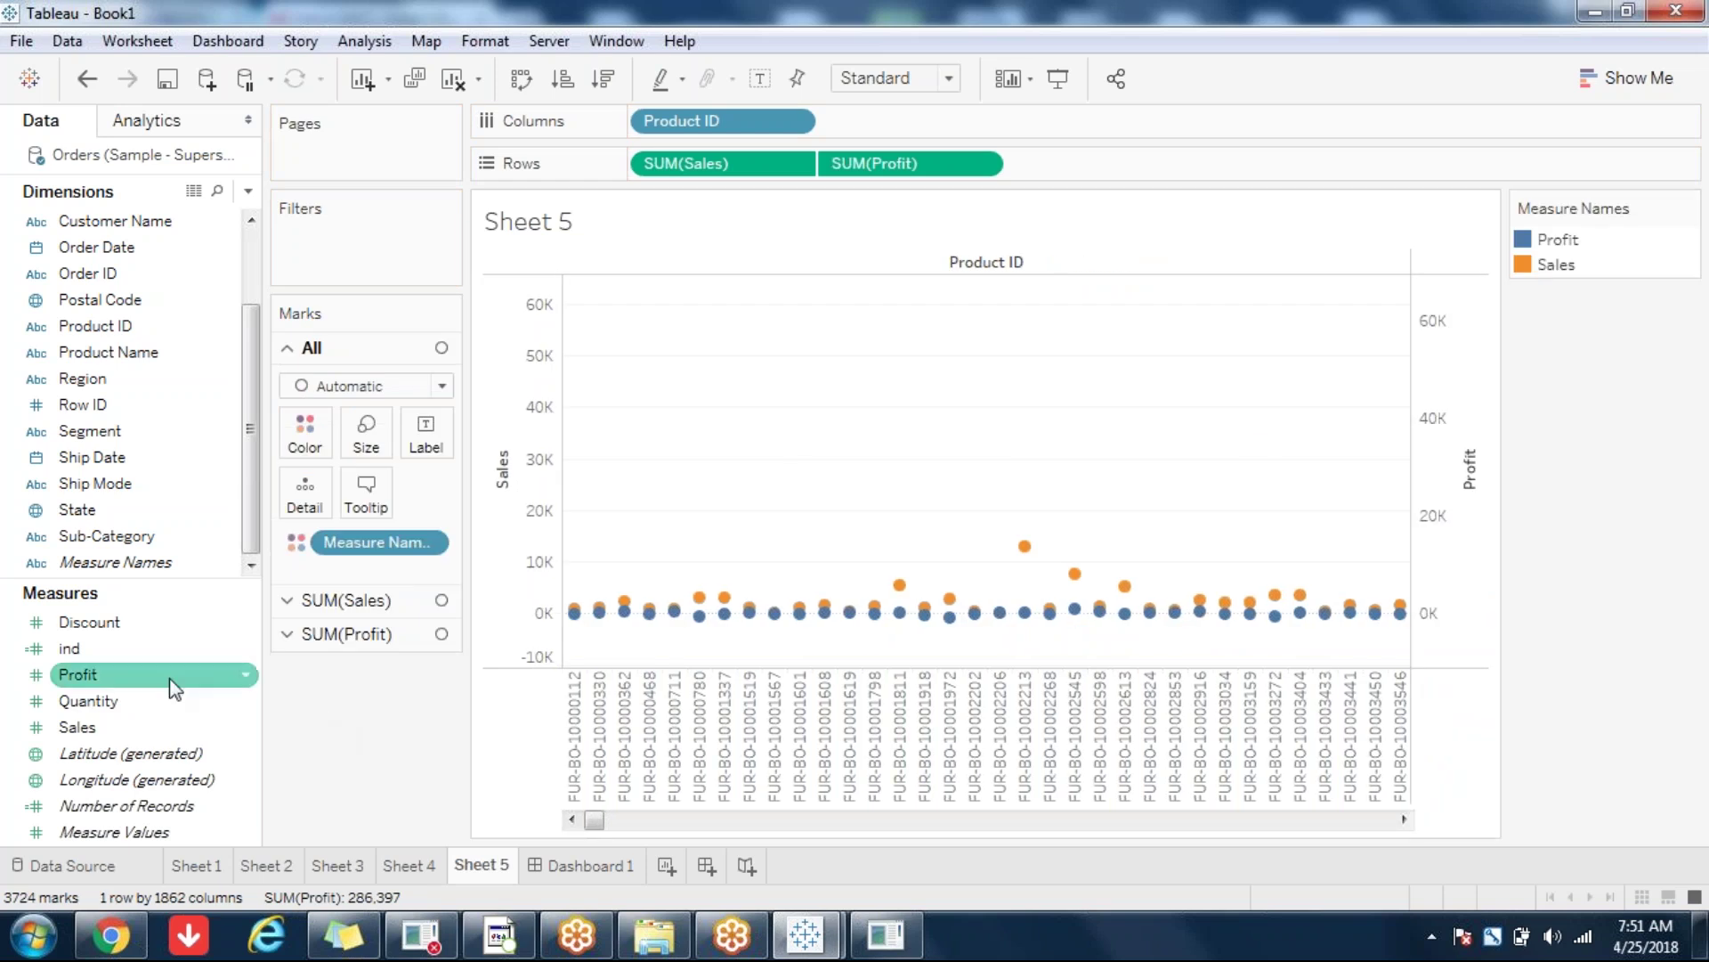
# Step: Combine Quantity with Sales on their shared axis and set the mark type of all measures to Bar
pyautogui.moveTo(113, 702); pyautogui.dragTo(543, 476)
pyautogui.moveTo(504, 303); pyautogui.dragTo(504, 304)
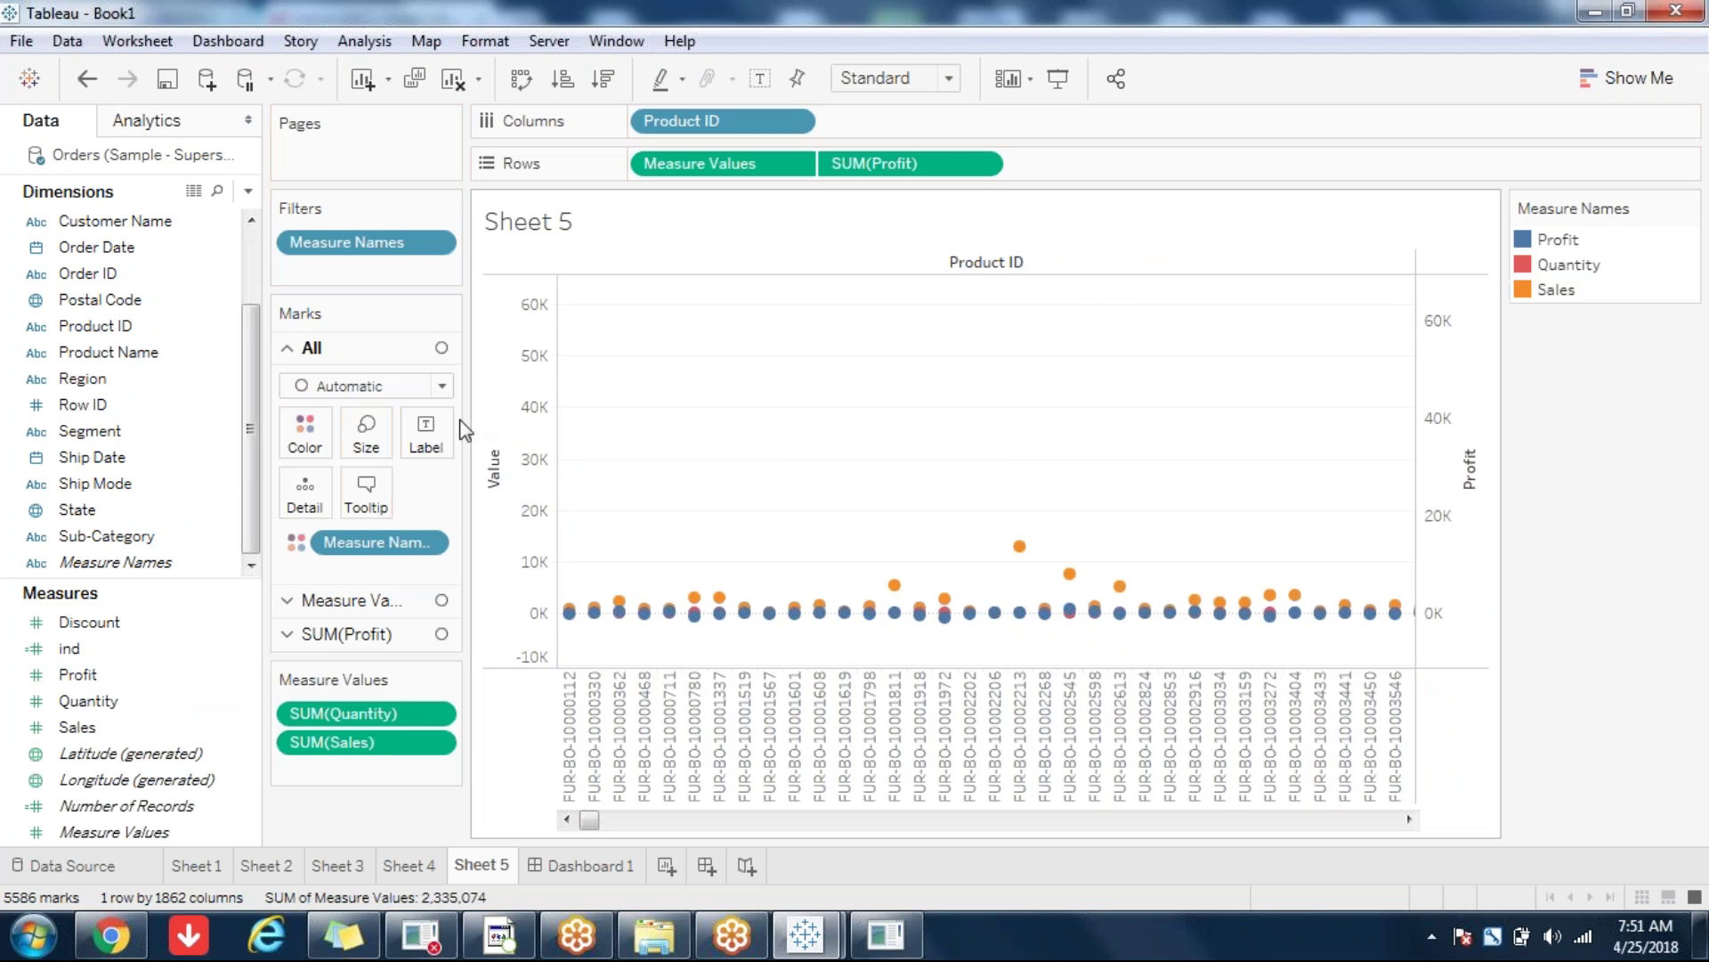
pyautogui.click(409, 392)
pyautogui.click(360, 435)
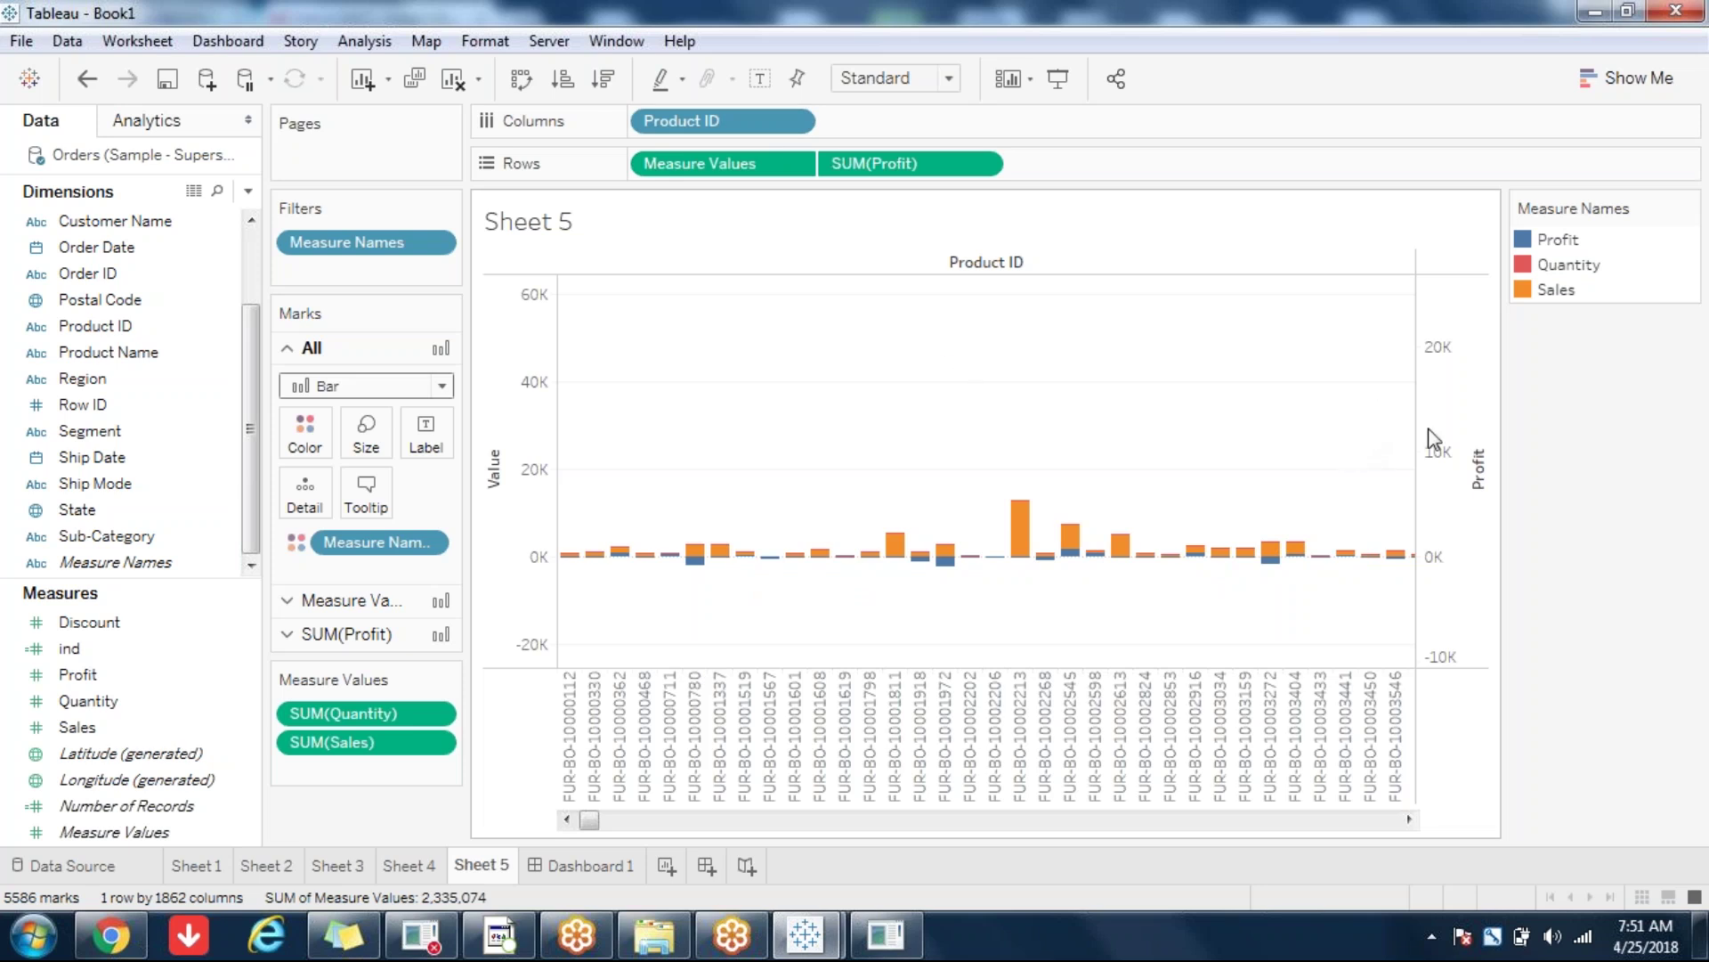
# Step: Synchronize the Profit axis with the Value axis, and place Sales above Quantity among the measure values
pyautogui.rightClick(1454, 490)
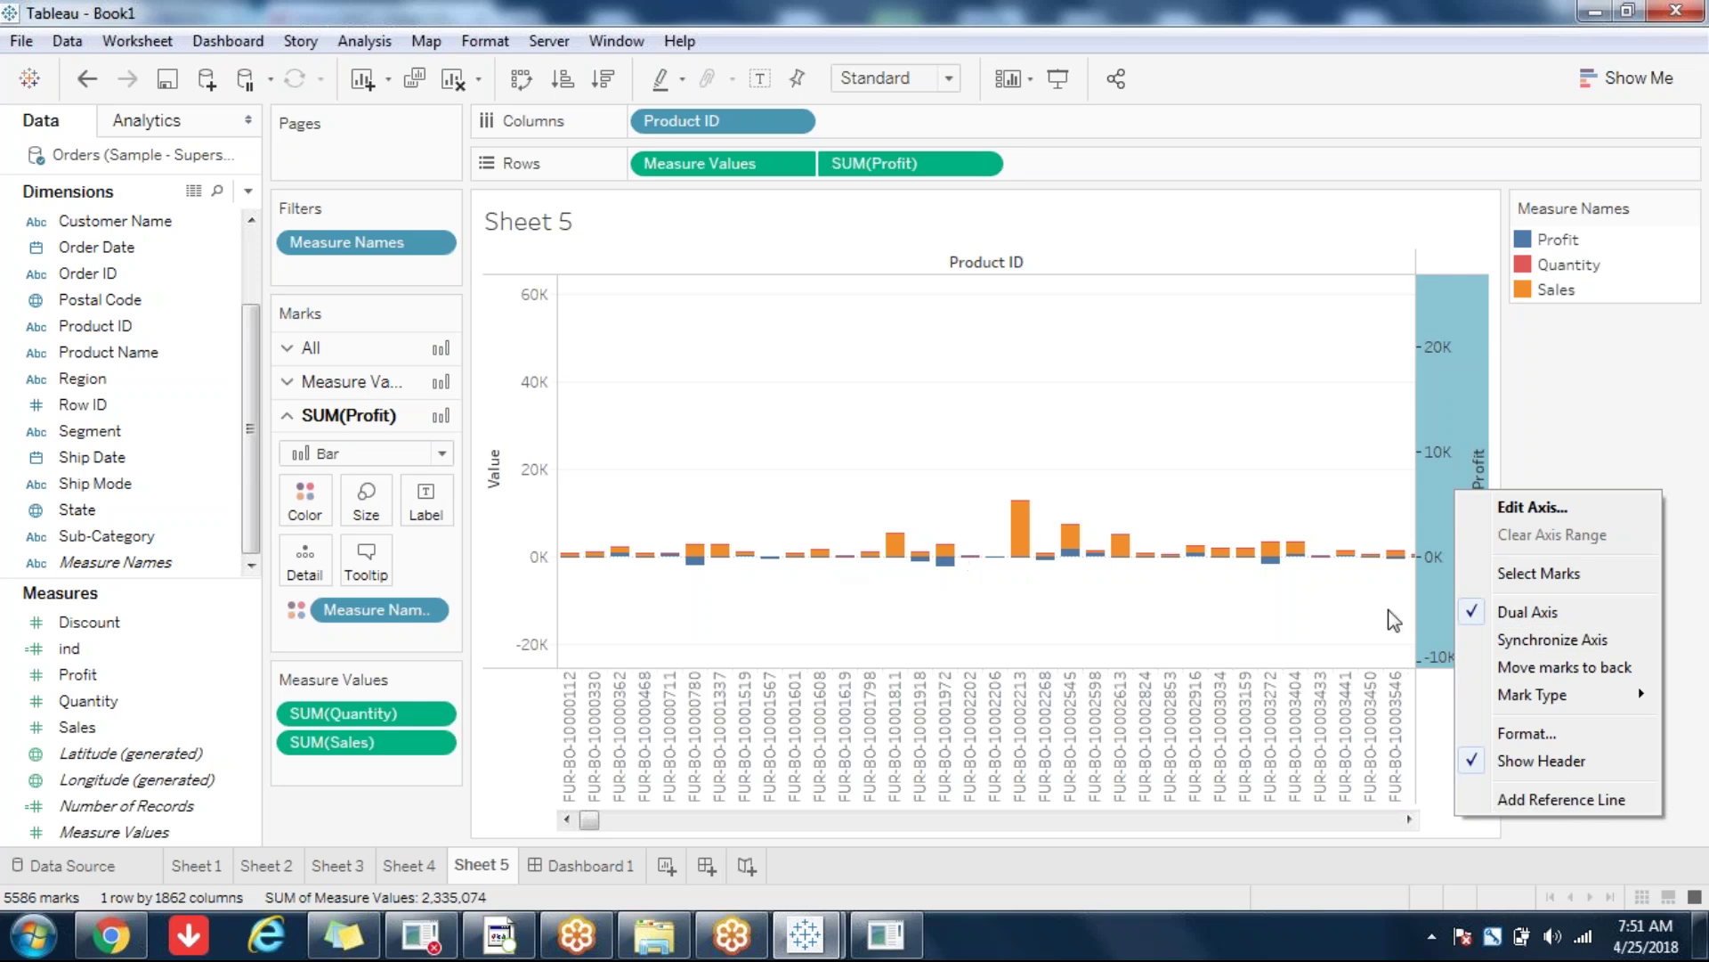
pyautogui.click(1504, 640)
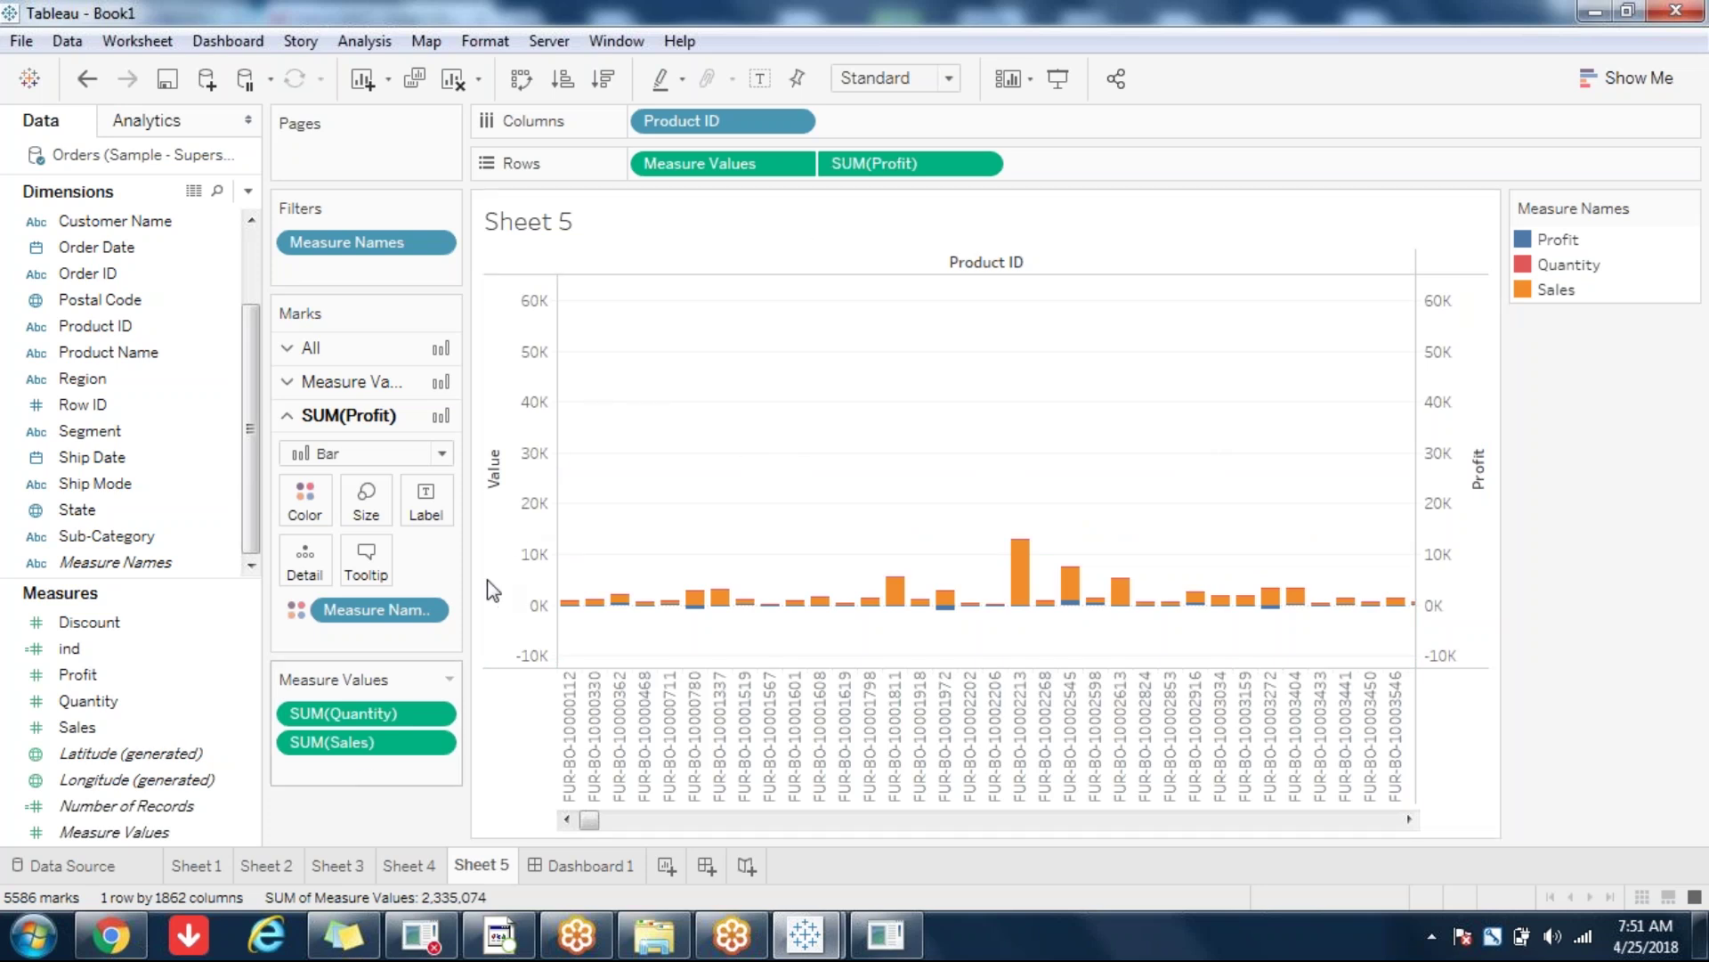
pyautogui.moveTo(386, 716); pyautogui.dragTo(381, 765)
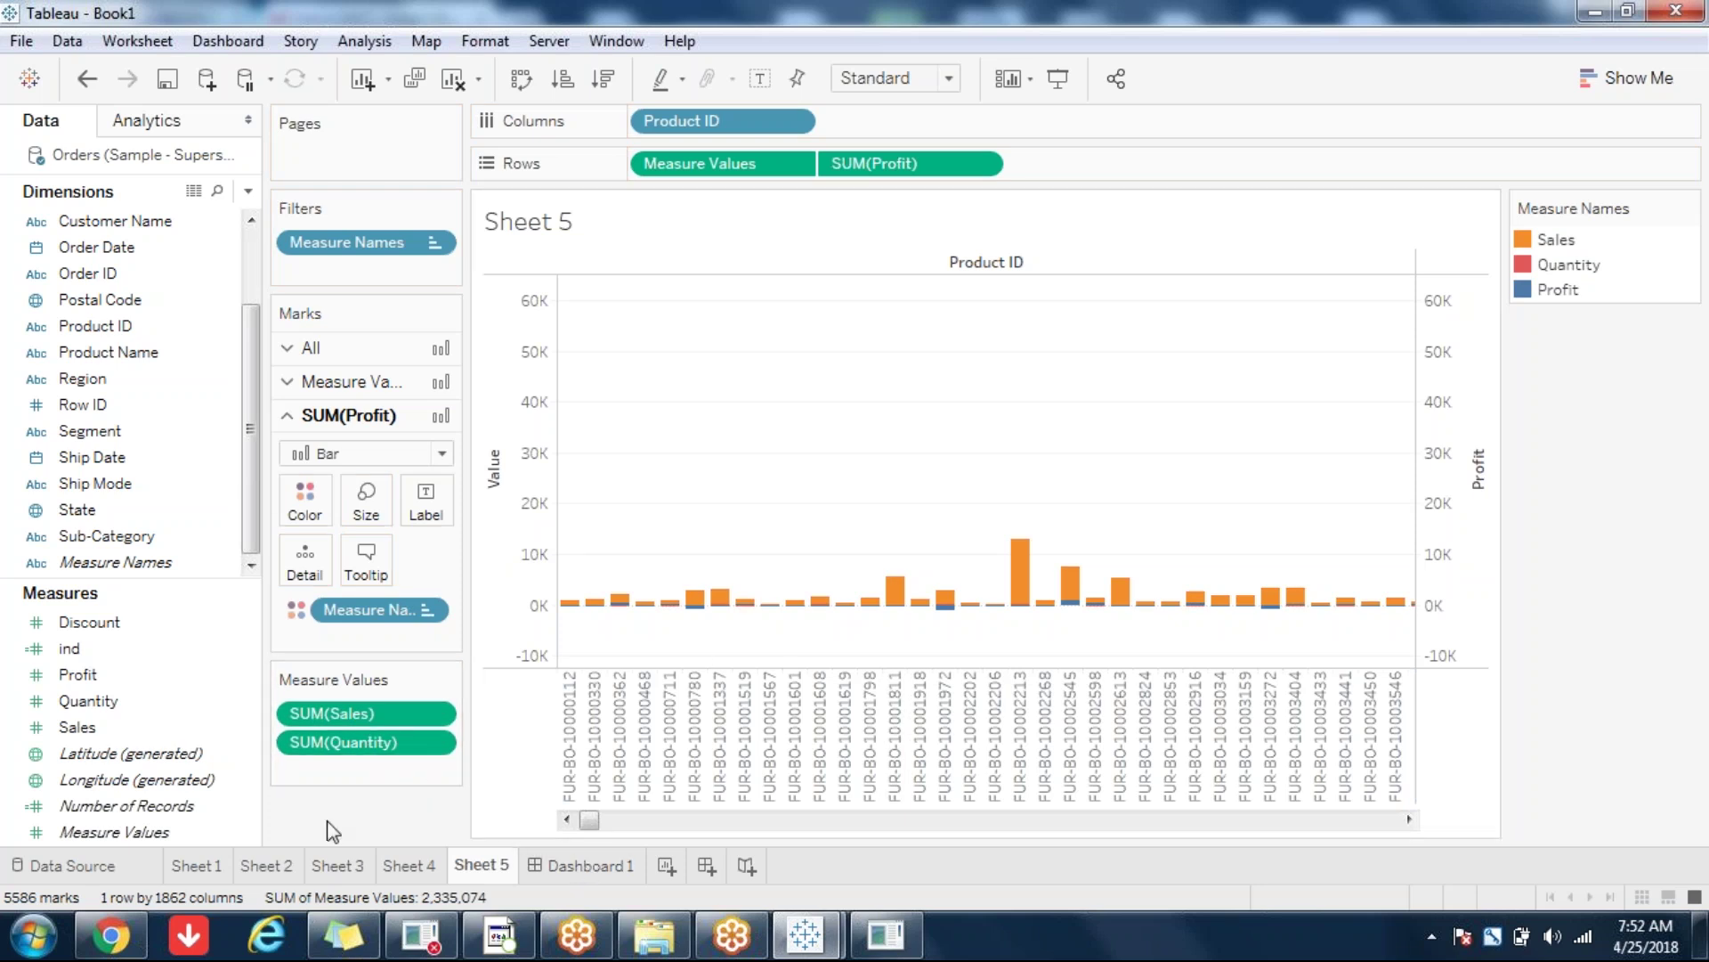
# Step: Examine the chart types Show Me offers for this data and review the combined bar chart with its measure legend
pyautogui.click(1634, 78)
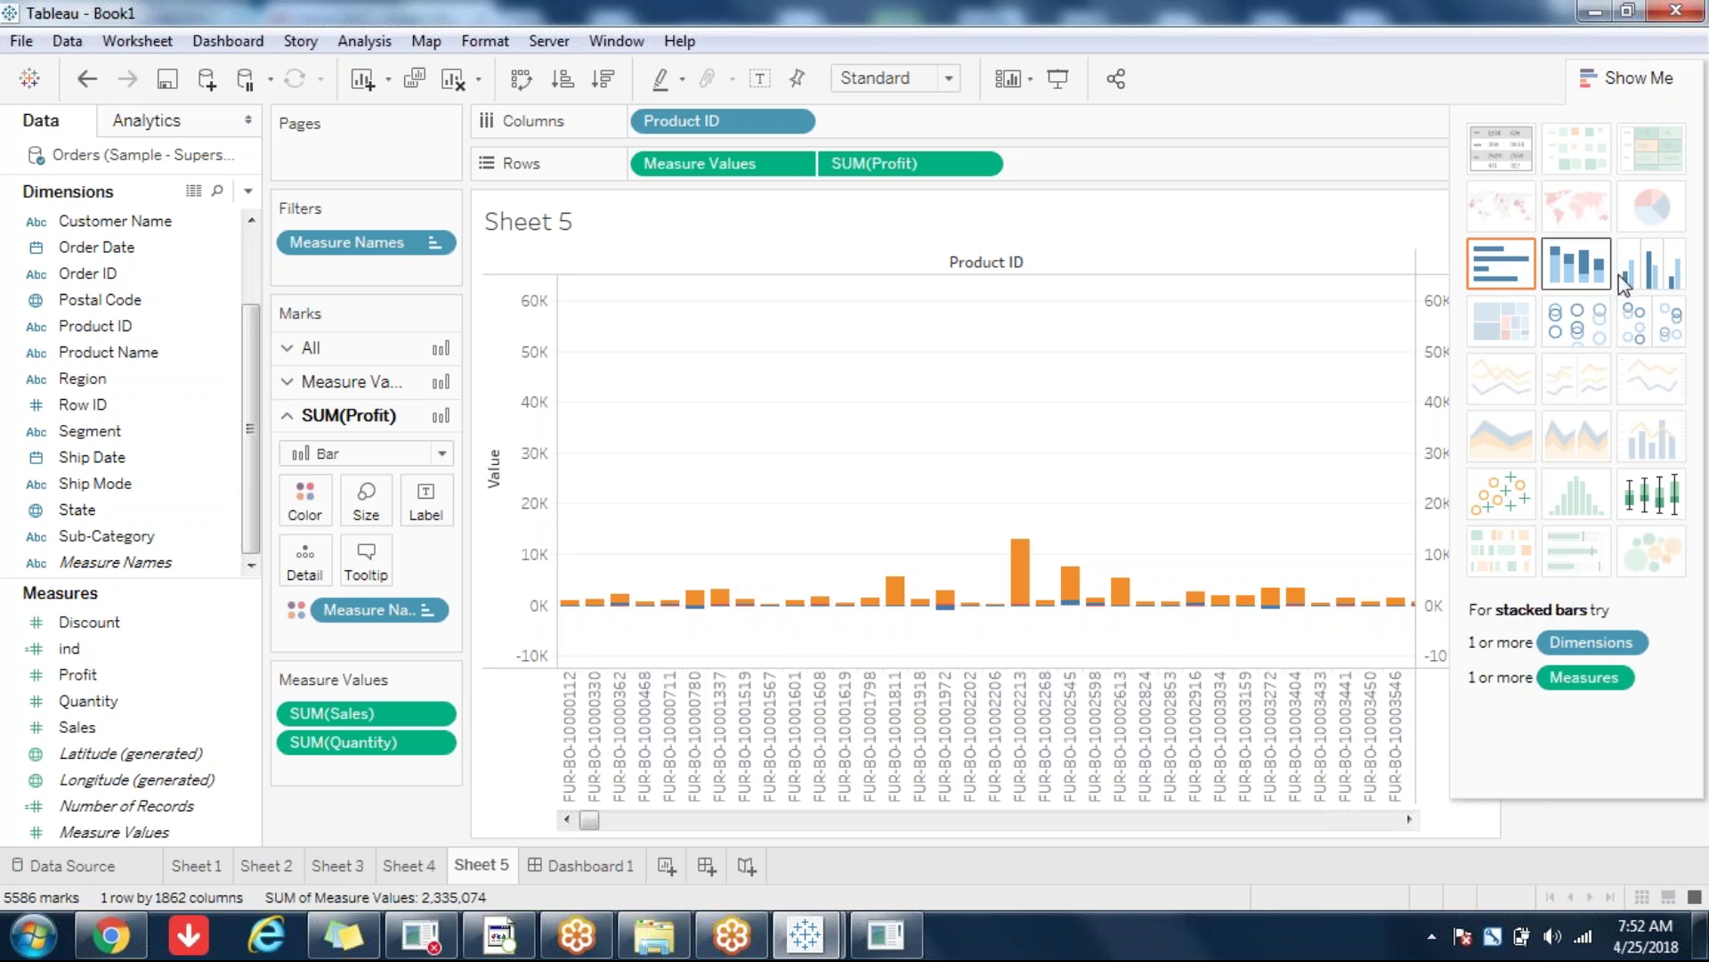
pyautogui.click(1636, 79)
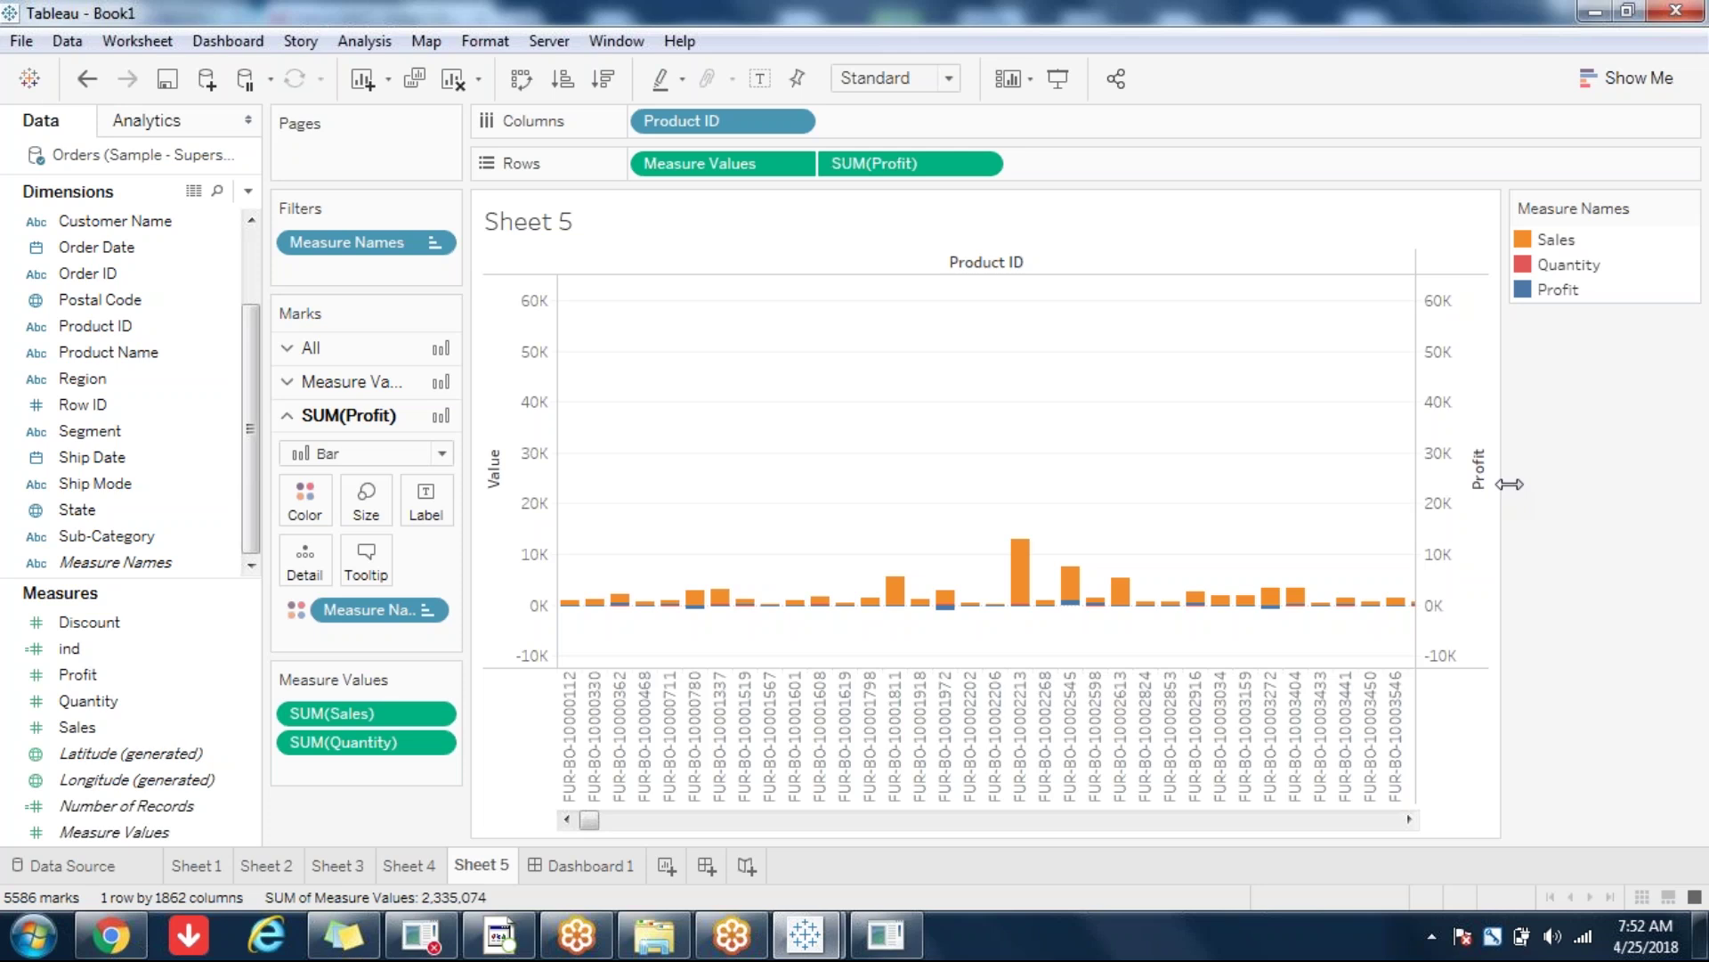
pyautogui.click(1366, 684)
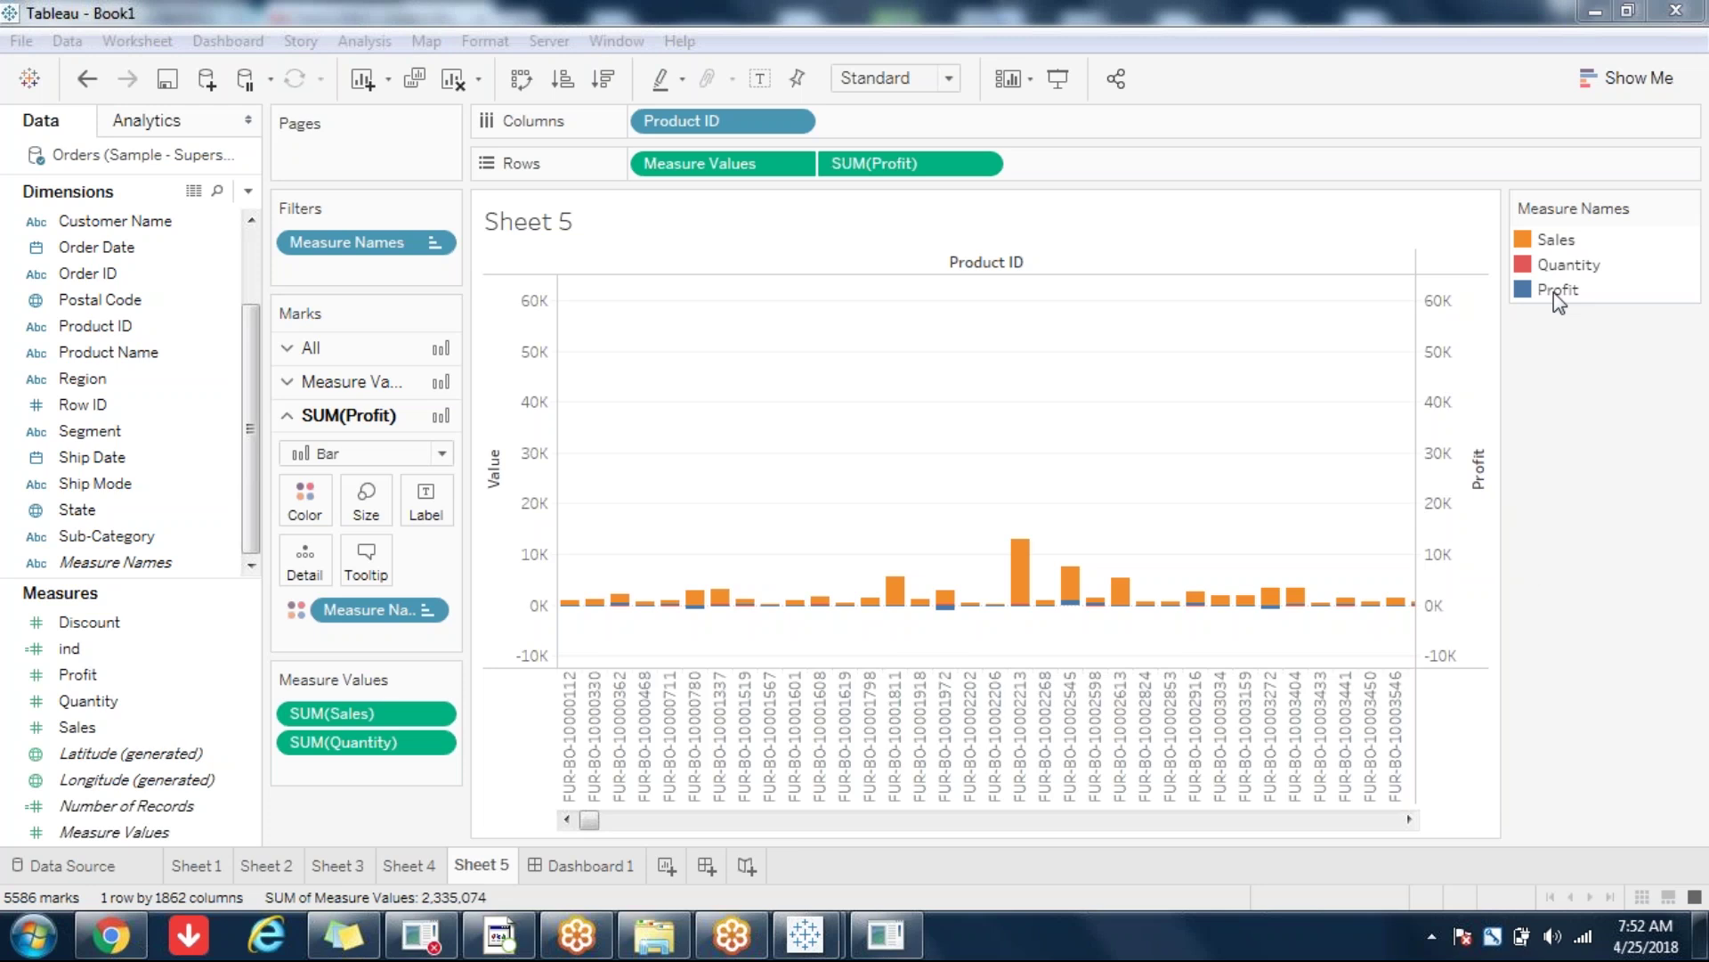
pyautogui.click(1625, 78)
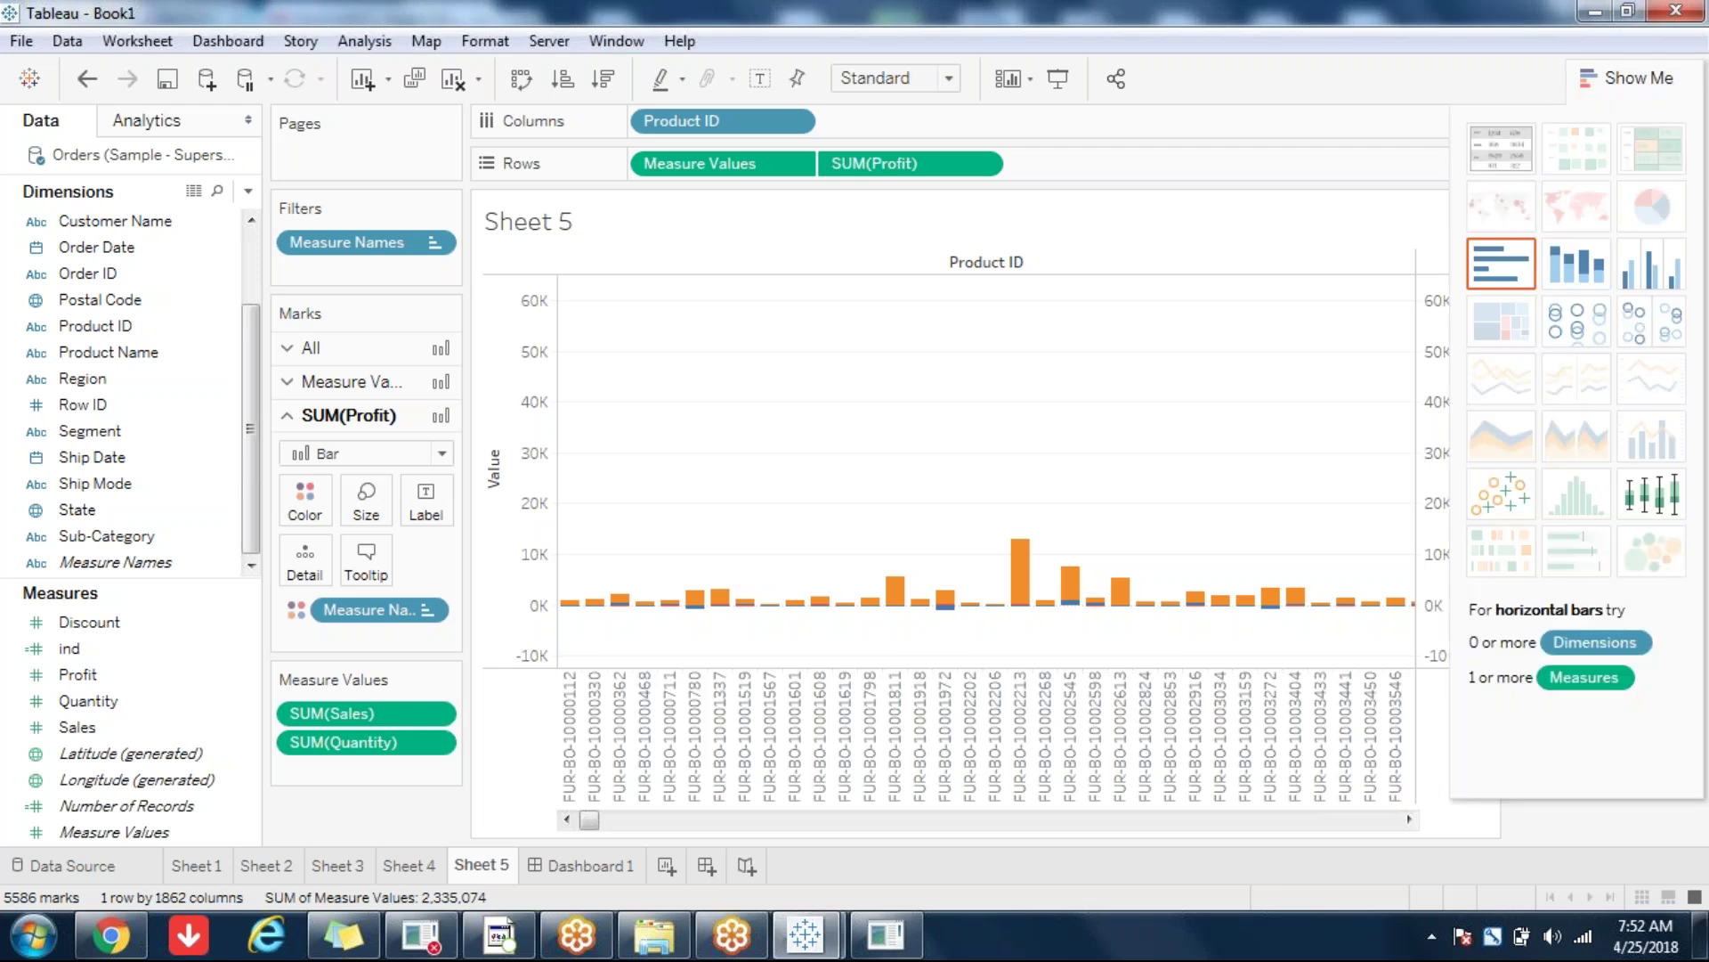
pyautogui.click(1625, 78)
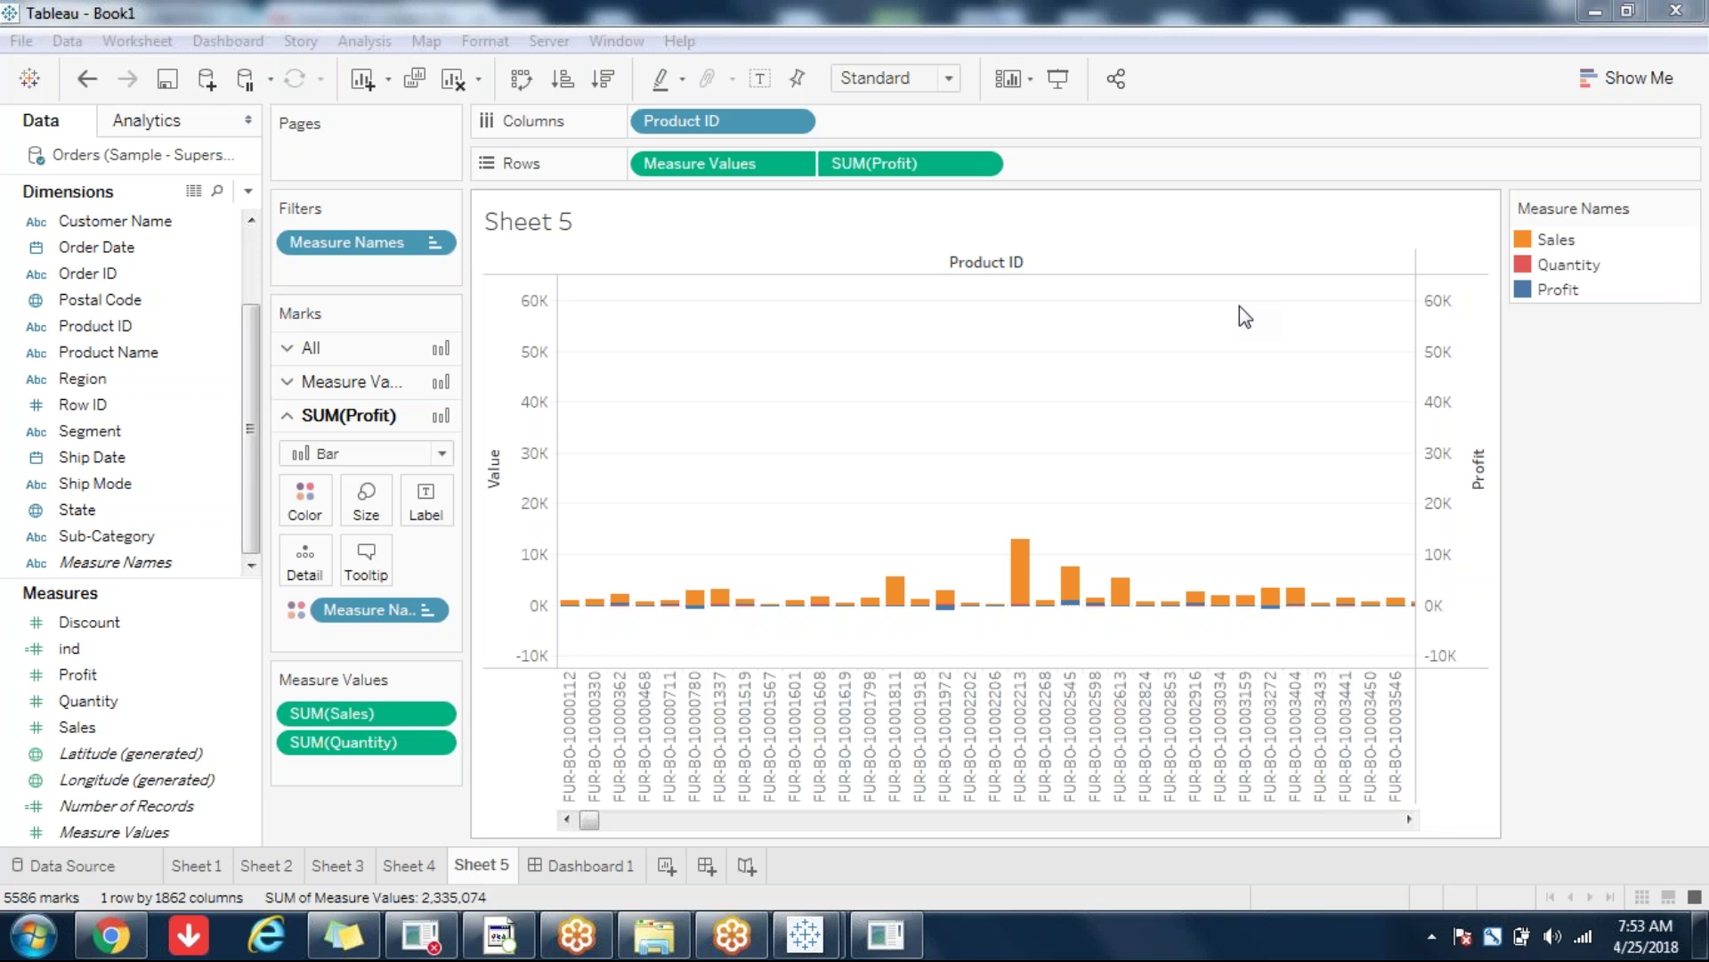
pyautogui.click(1082, 423)
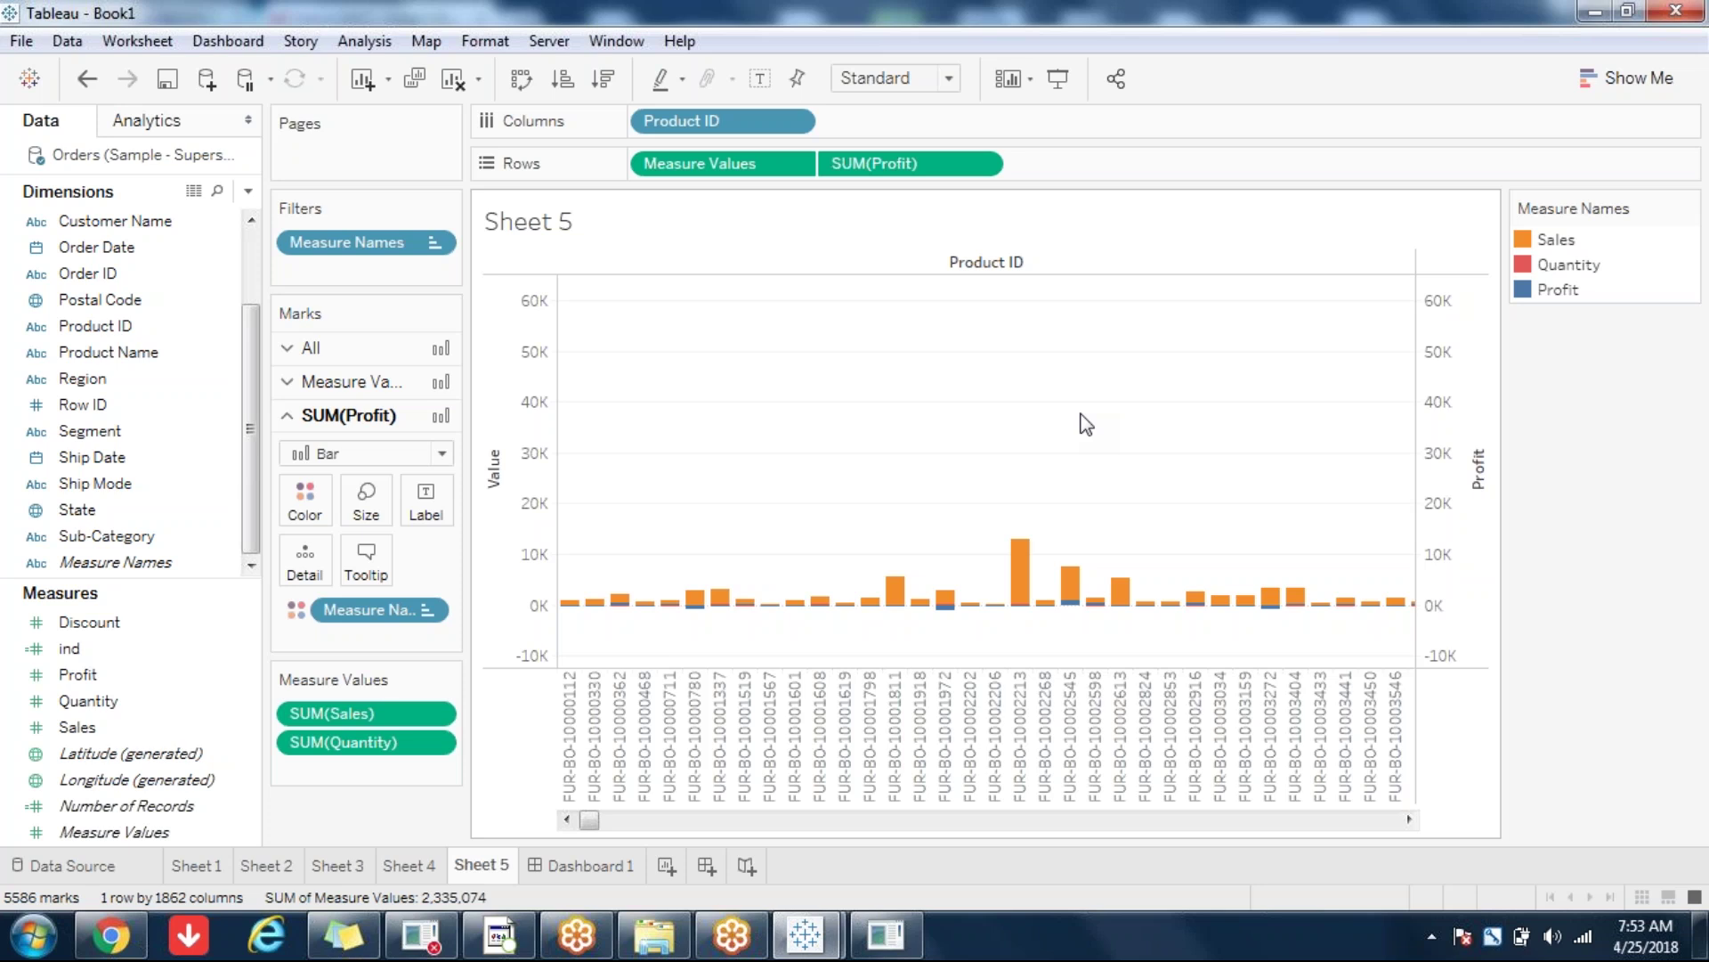
pyautogui.doubleClick(1569, 283)
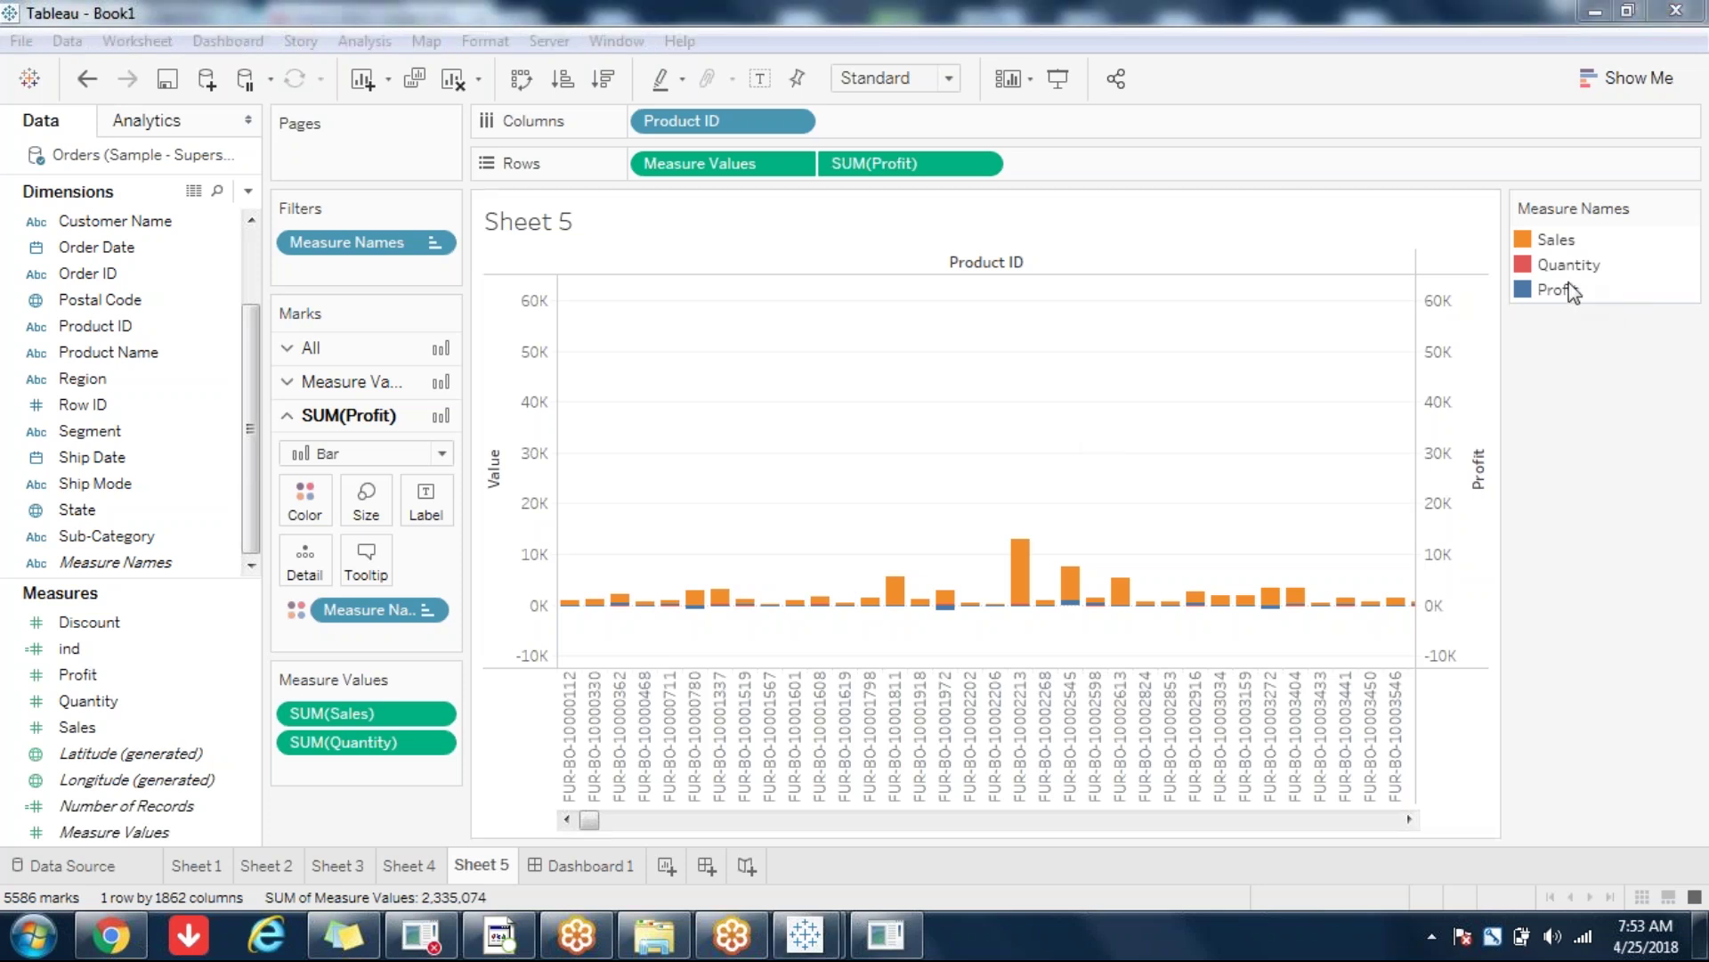